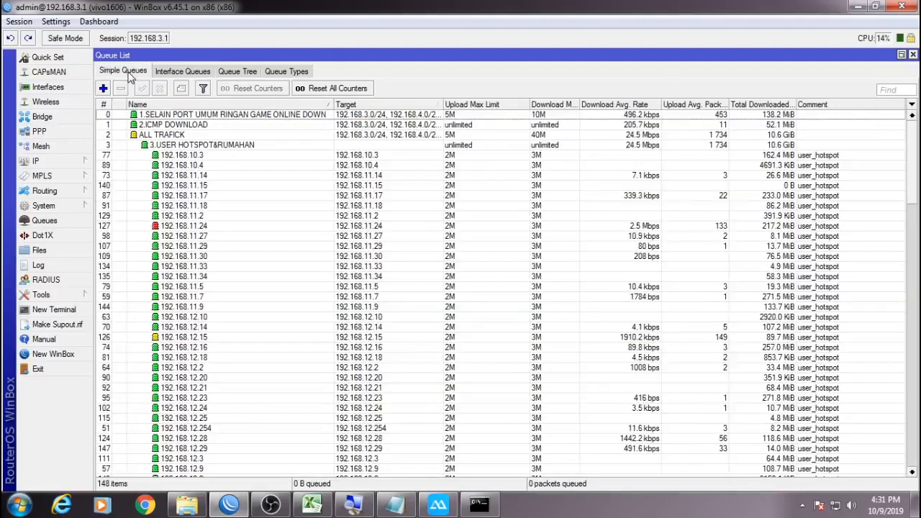
Select and disable the four top-level simple queues (0–3).
left_click(183, 145)
left_click(176, 117, "shift")
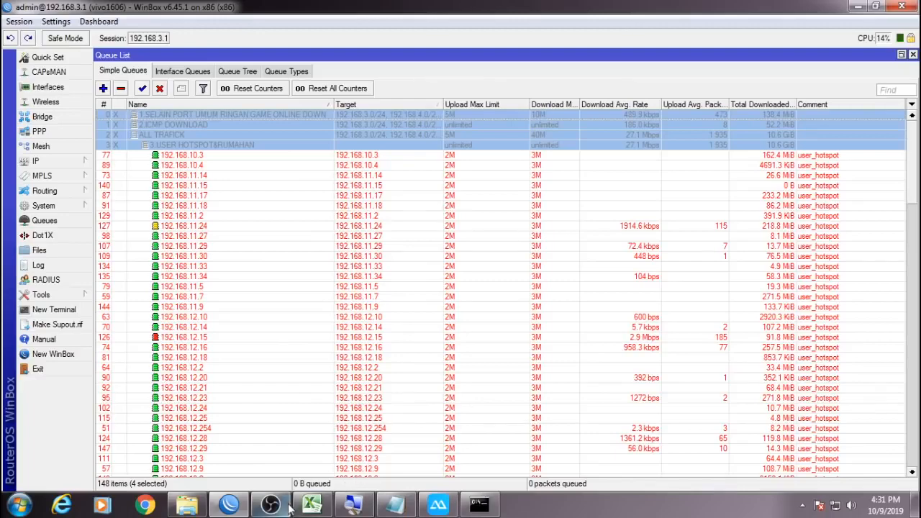
left_click(434, 504)
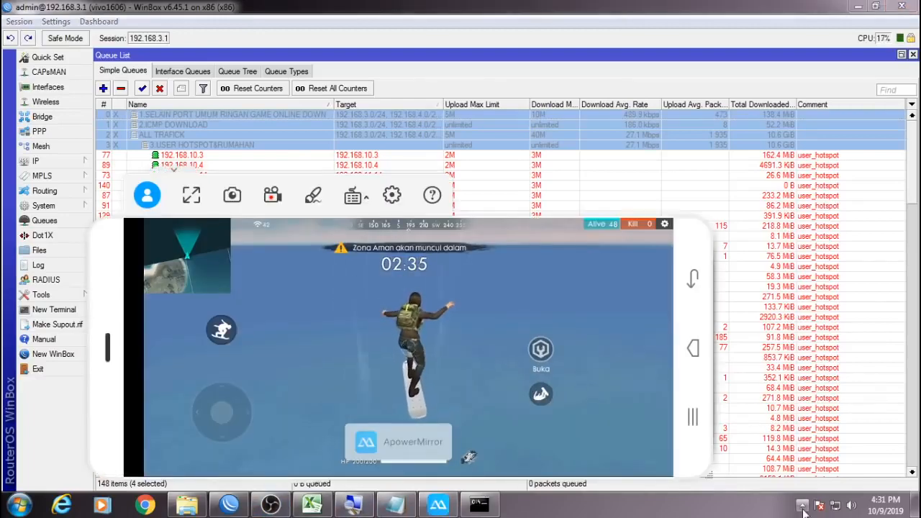
Bring up Internet Download Manager's main window from the hidden tray icons.
left_click(803, 506)
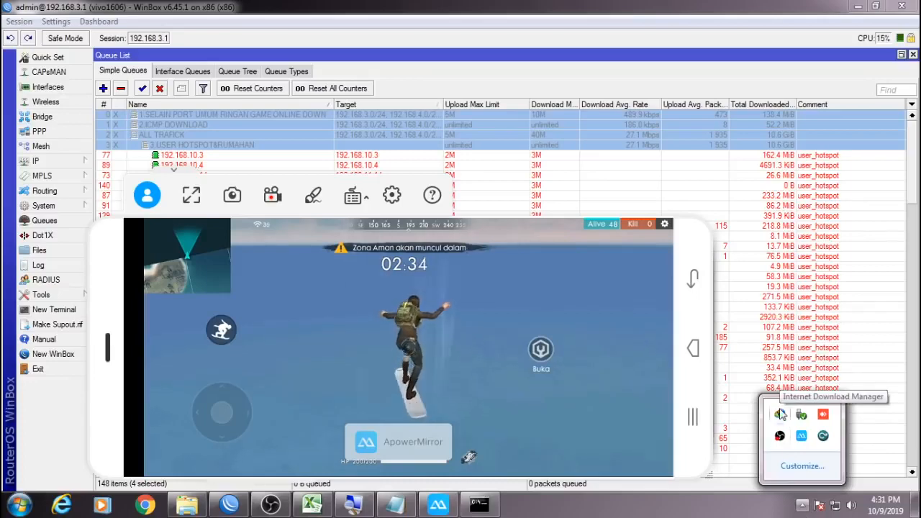
left_click(781, 414)
left_click(875, 9)
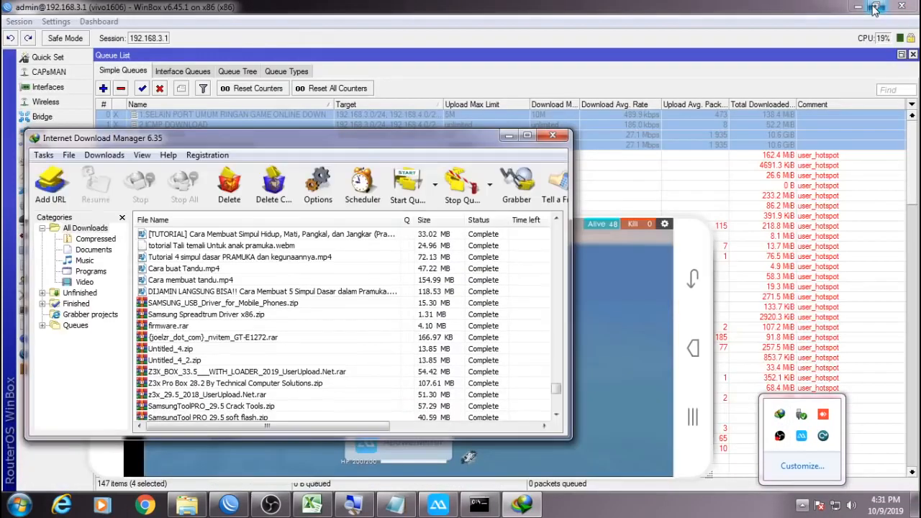
Resume the 2.63 GB 4K video download in Internet Download Manager.
left_click_drag(408, 143, 876, 97)
scroll(675, 352, "down", 10)
right_click(675, 350)
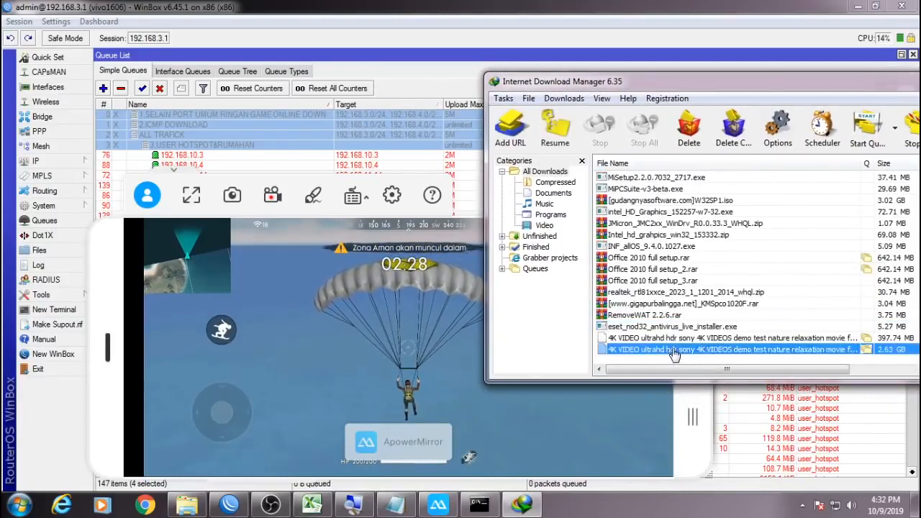
left_click(728, 229)
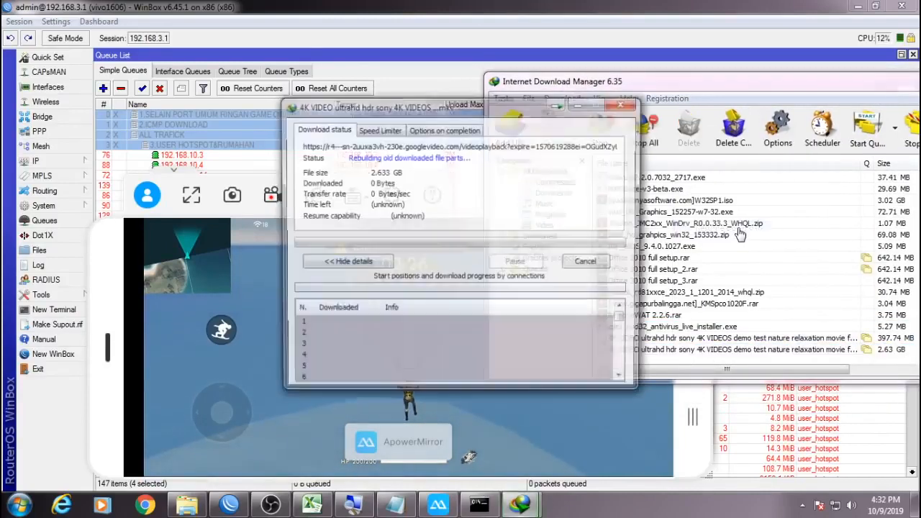
Pause the running 4K video download, then start it again.
left_click_drag(454, 115, 613, 143)
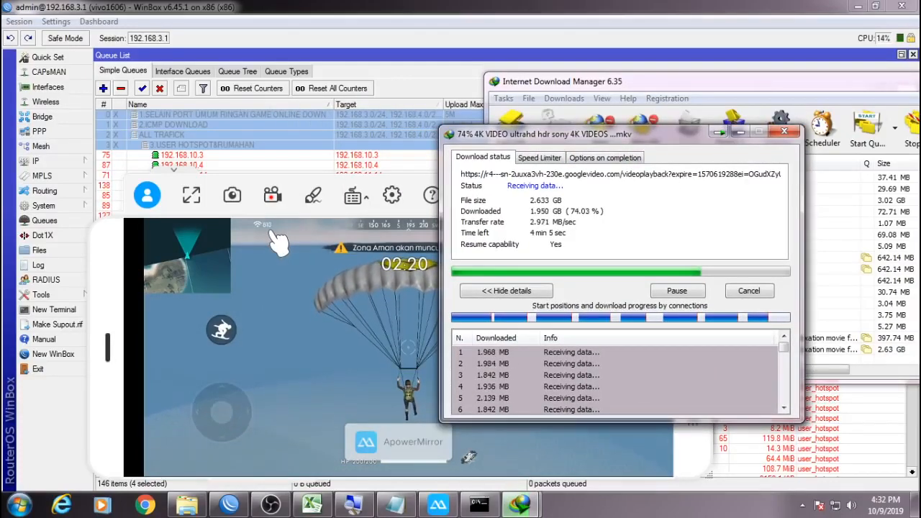
left_click(657, 292)
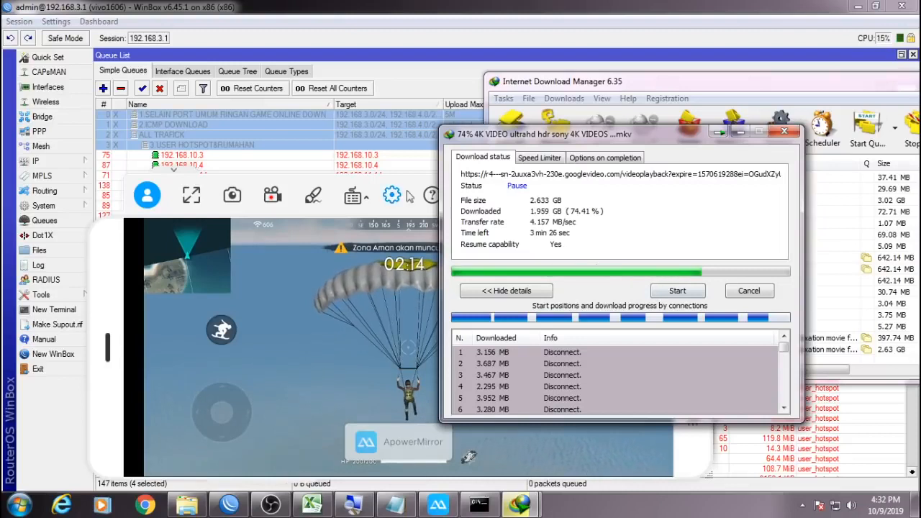
left_click(675, 291)
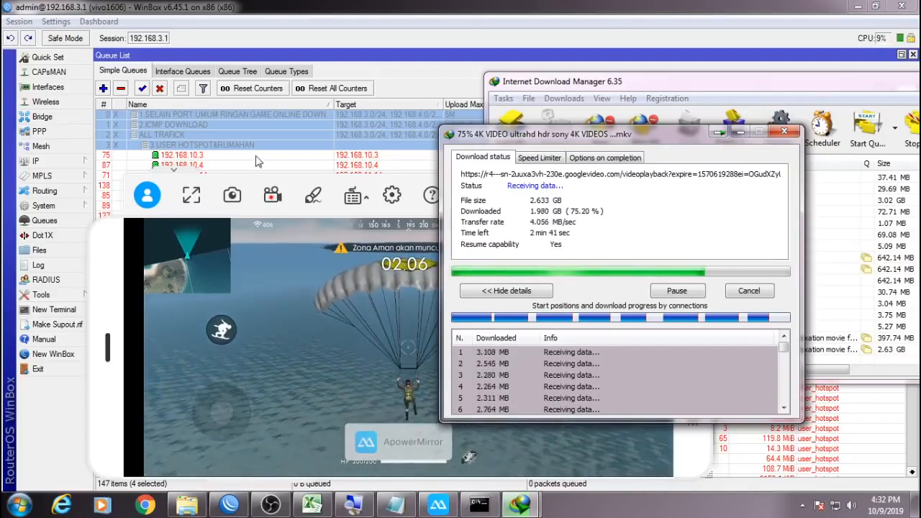
right_click(253, 132)
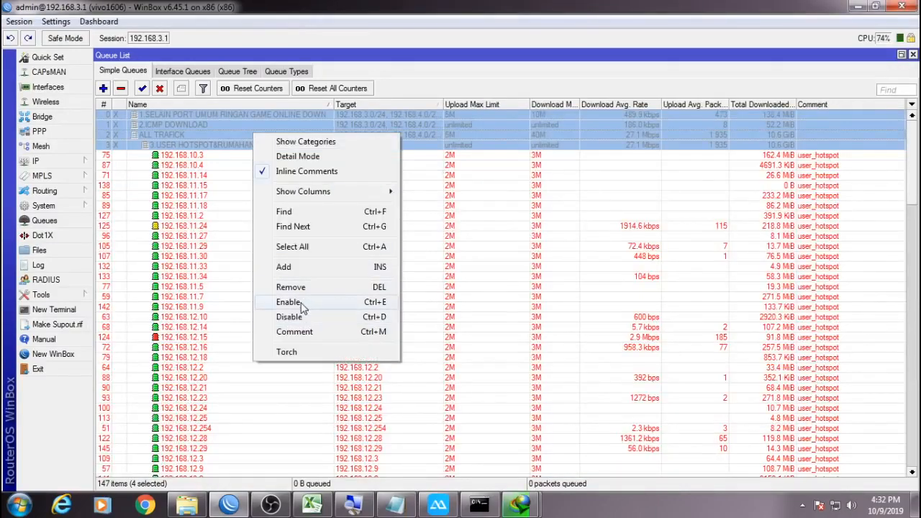
Enable the four selected simple queues, view the Queue Tree, and bring the download window forward.
left_click(302, 306)
left_click(244, 72)
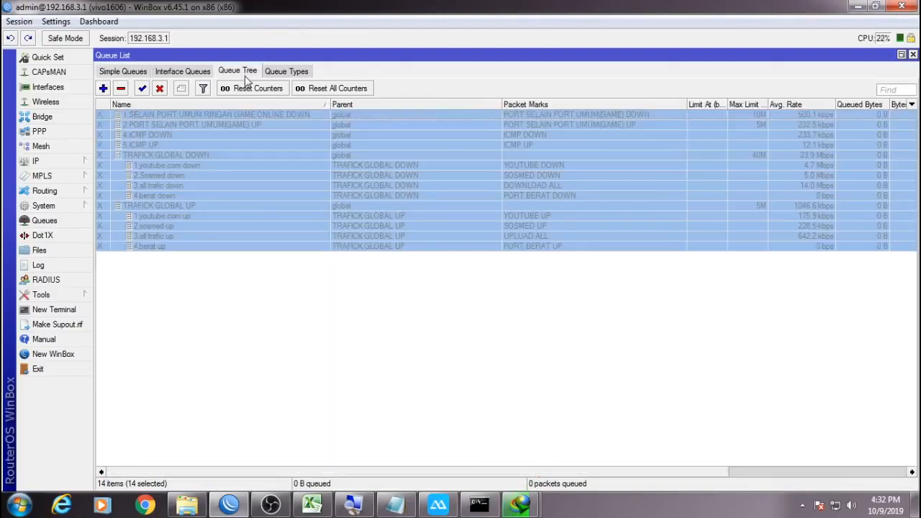
left_click(437, 506)
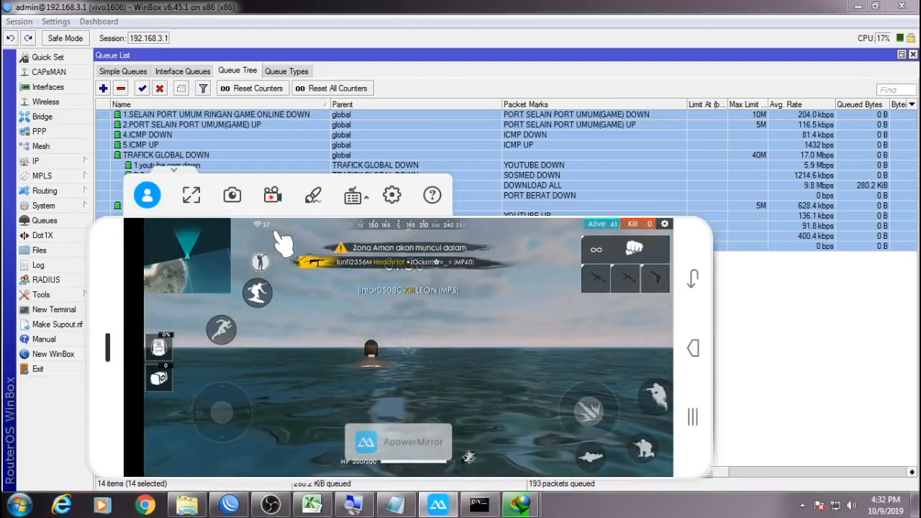
mouse_move(539, 489)
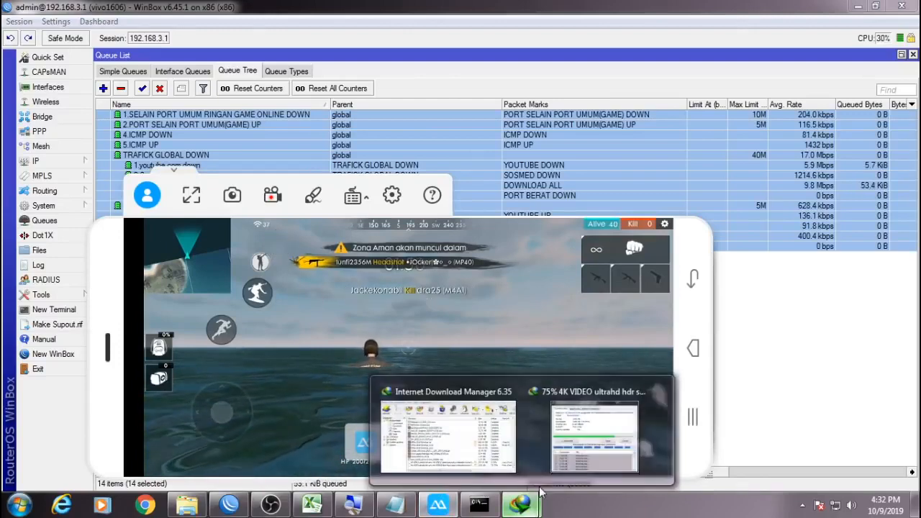
left_click(620, 447)
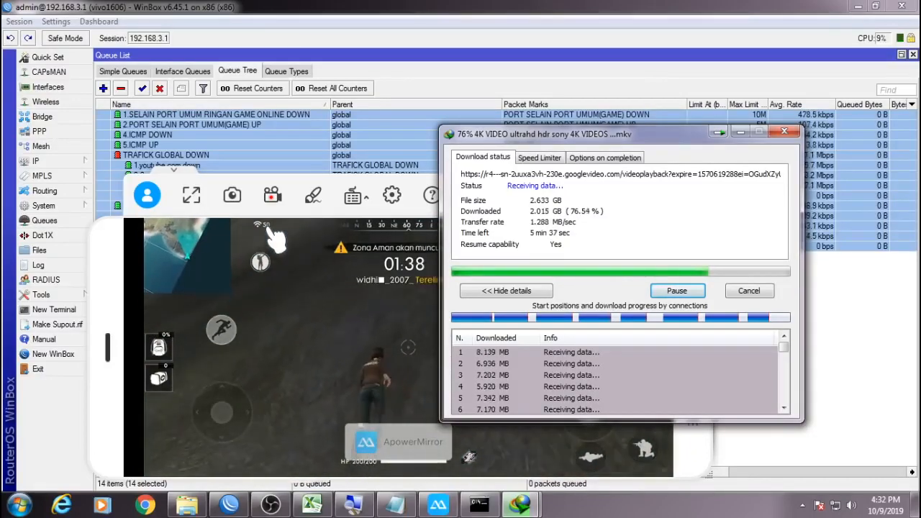
Disable all 14 queue tree queues.
left_click(741, 133)
right_click(403, 143)
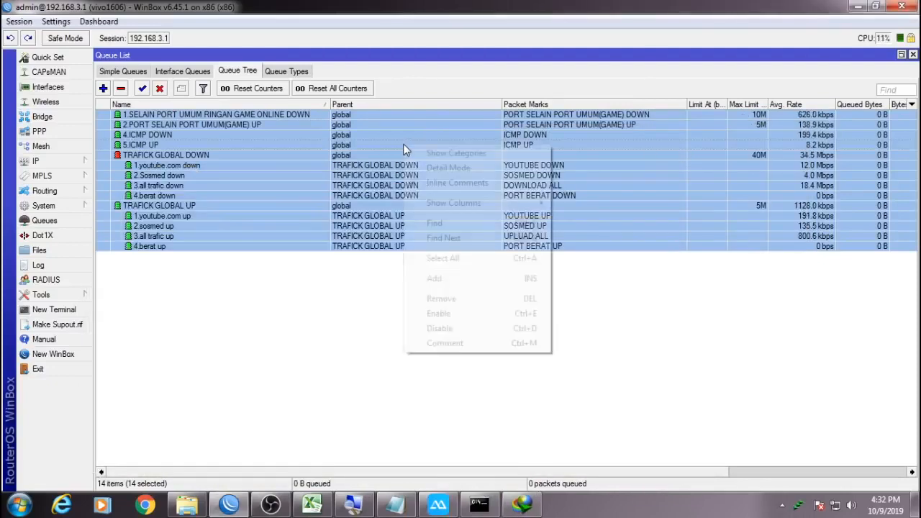
left_click(439, 328)
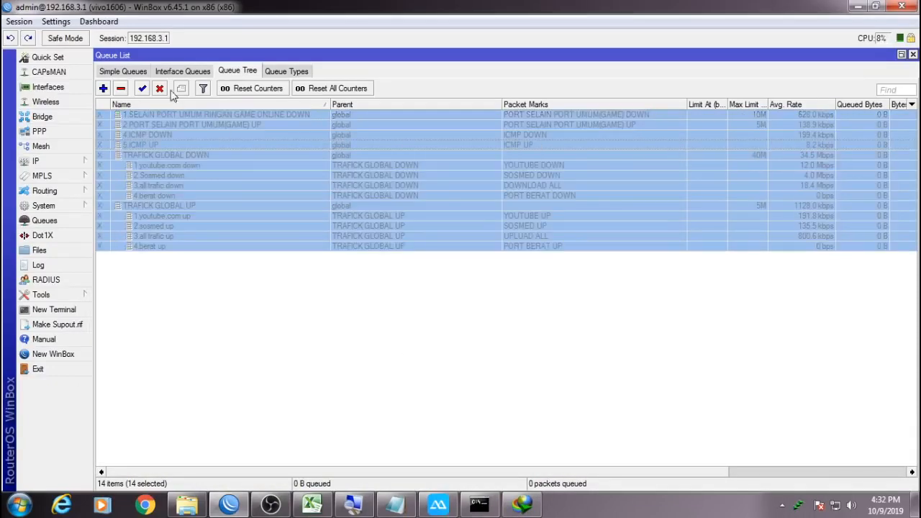
left_click(140, 74)
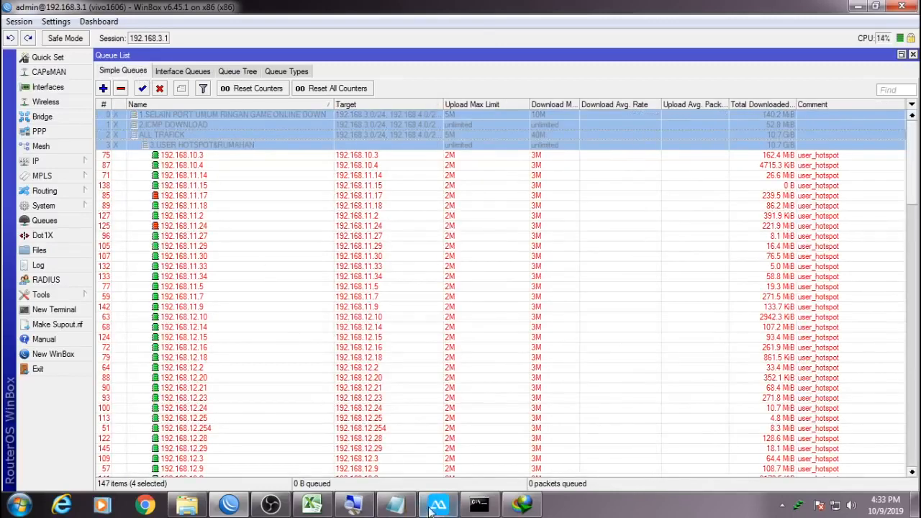
Re-enable the four selected top-level simple queues.
left_click(431, 510)
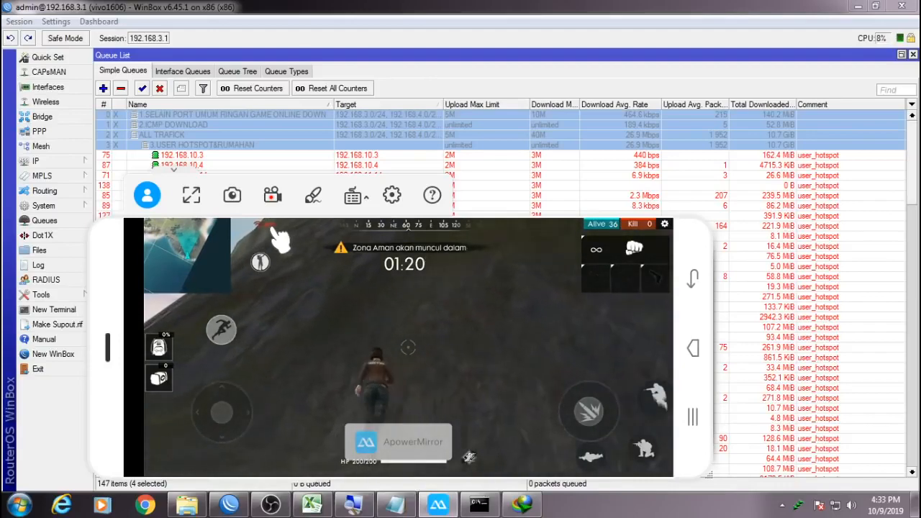
right_click(298, 135)
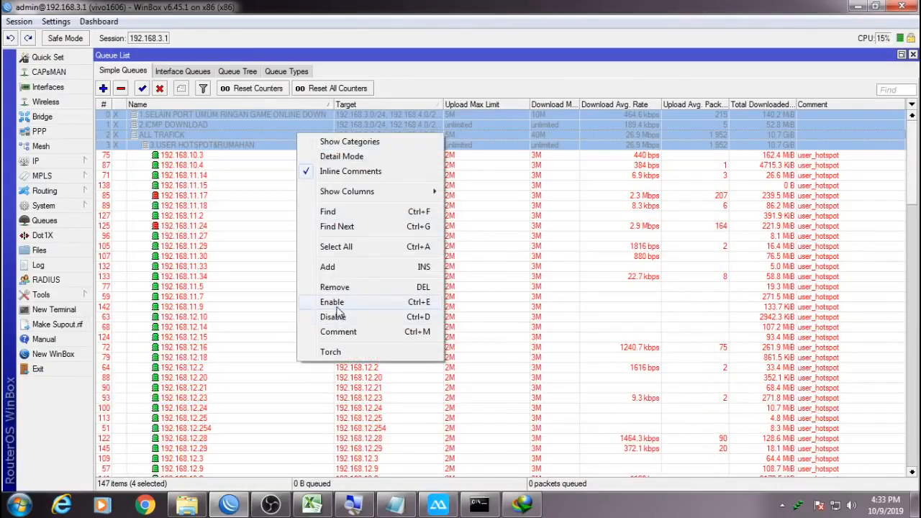
left_click(335, 305)
left_click(250, 73)
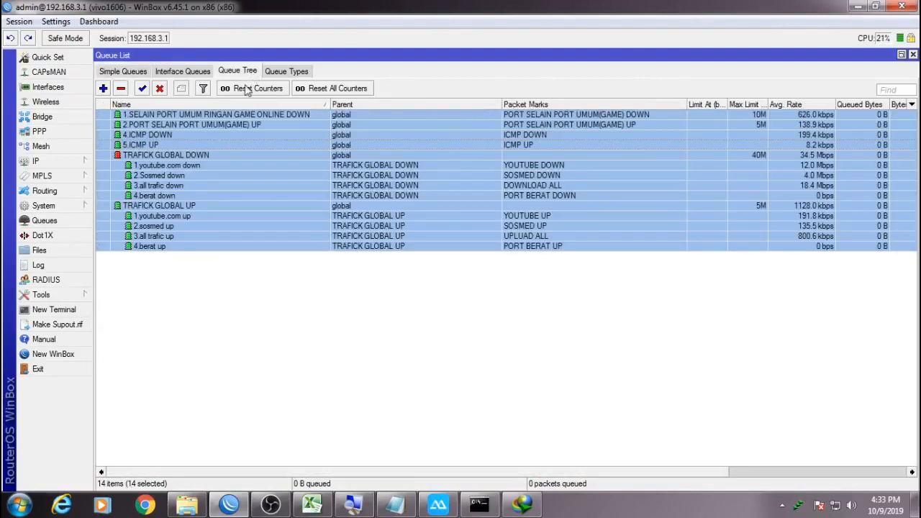
left_click(124, 72)
Show the mirrored phone game over WinBox's simple queue list via the ApowerMirror taskbar icon.
left_click(437, 504)
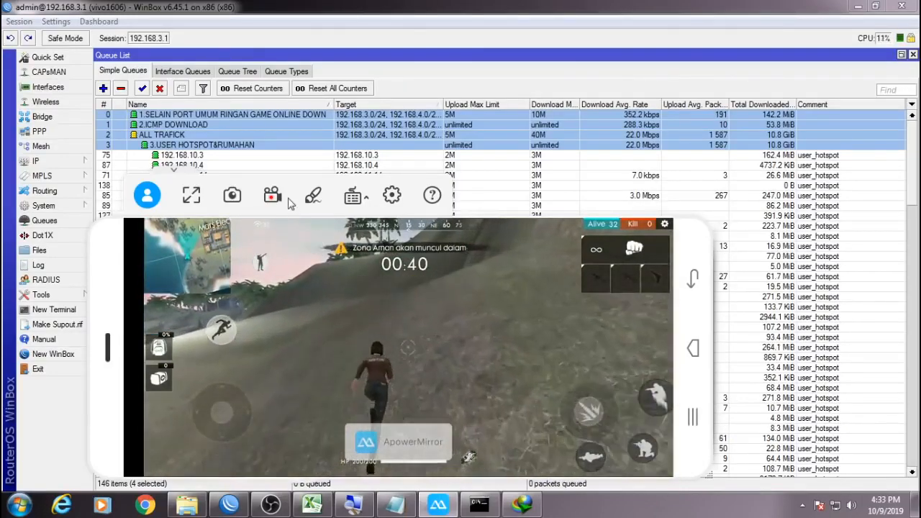
left_click(35, 161)
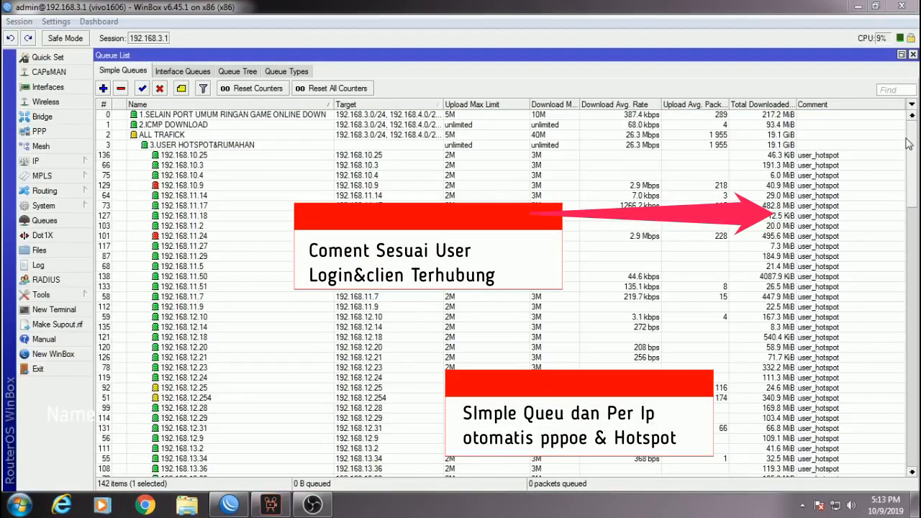
left_click_drag(908, 144, 901, 327)
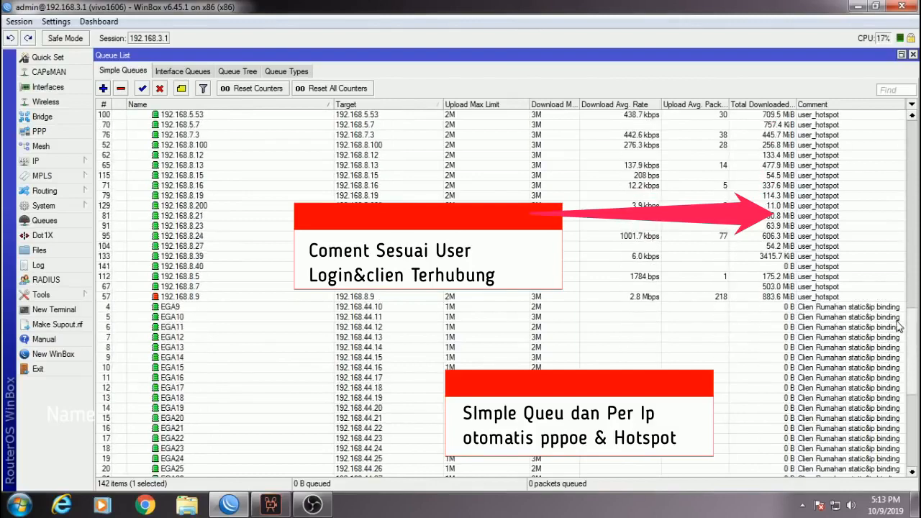
left_click(884, 309)
scroll(886, 338, "down", 5)
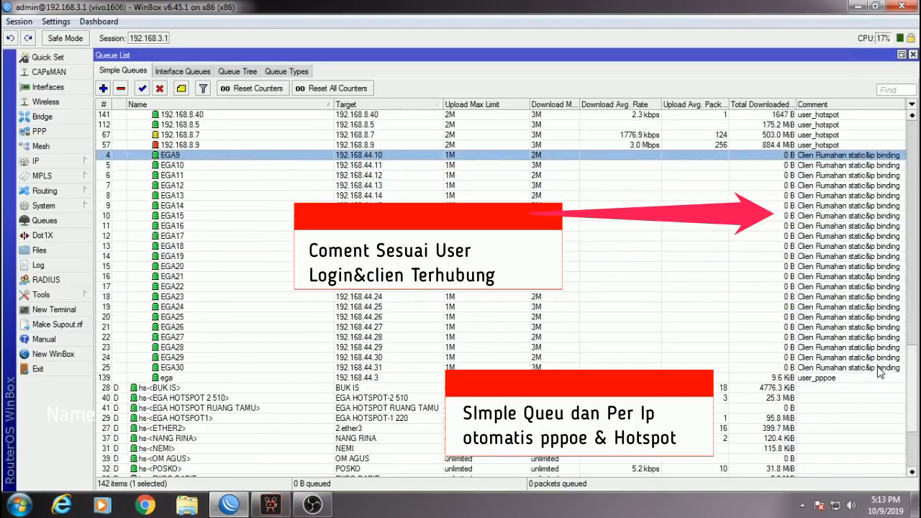
left_click(871, 368, "shift")
left_click_drag(911, 379, 849, 363)
left_click(844, 387)
left_click(900, 156, "shift")
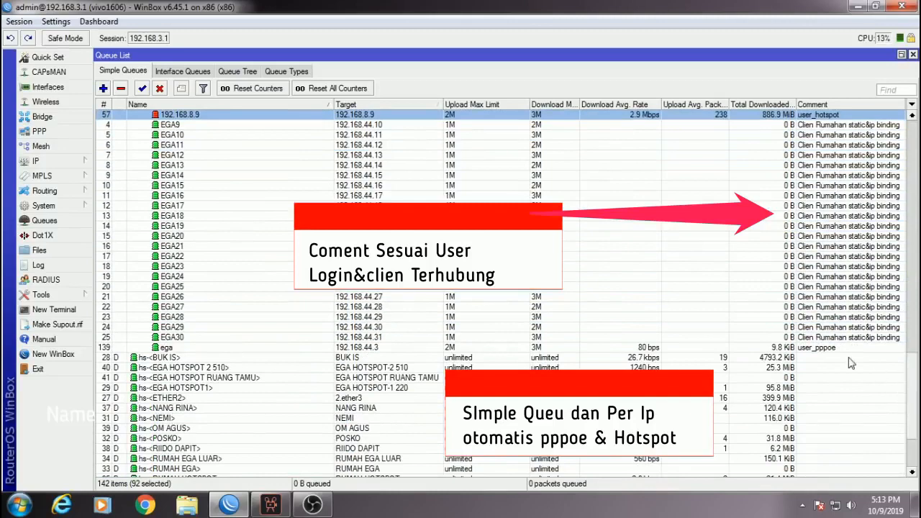
left_click(837, 349)
left_click_drag(914, 371, 731, 139)
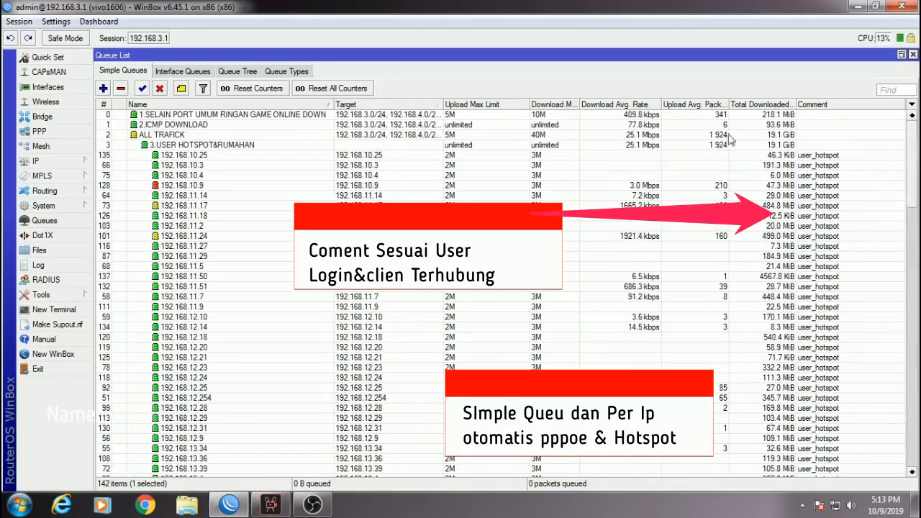
left_click(79, 161)
Open the Firewall Raw tab and review the prerouting rules' game Dst. Port values.
left_click(123, 255)
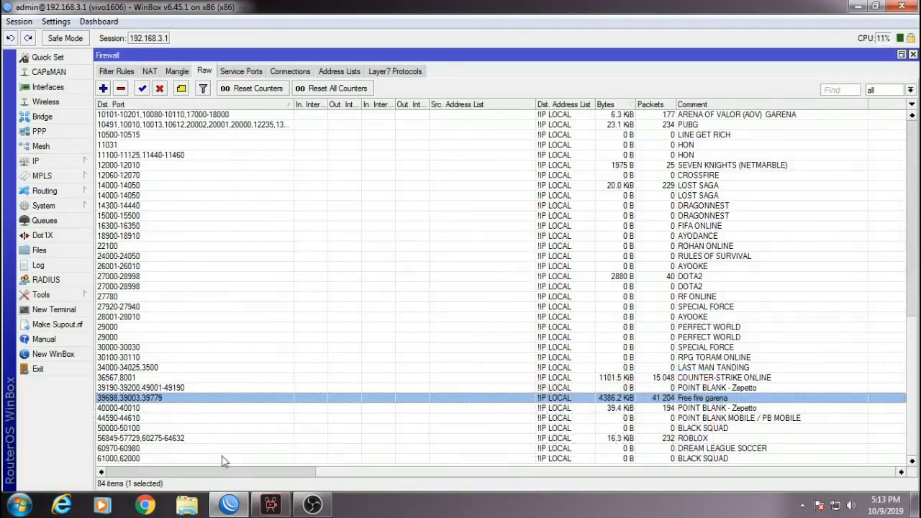
left_click_drag(913, 328, 920, 140)
left_click_drag(637, 482, 403, 486)
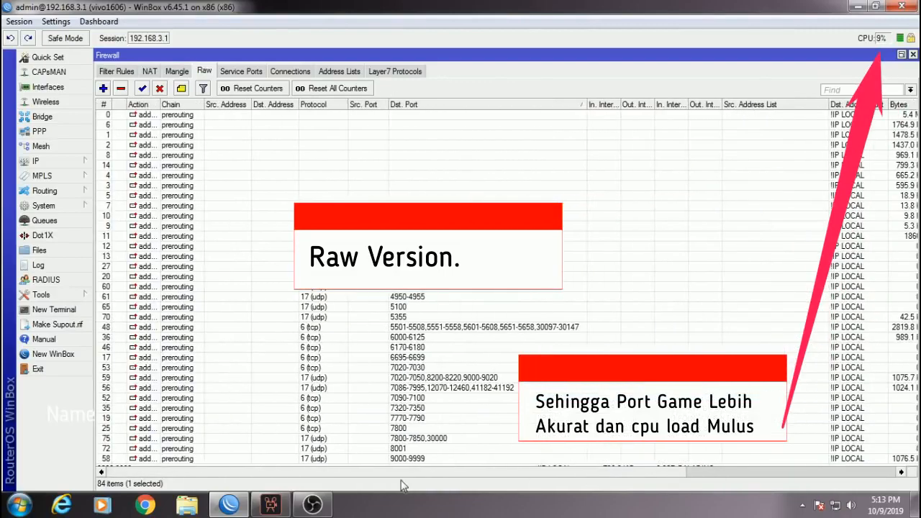
scroll(399, 342, "down", 8)
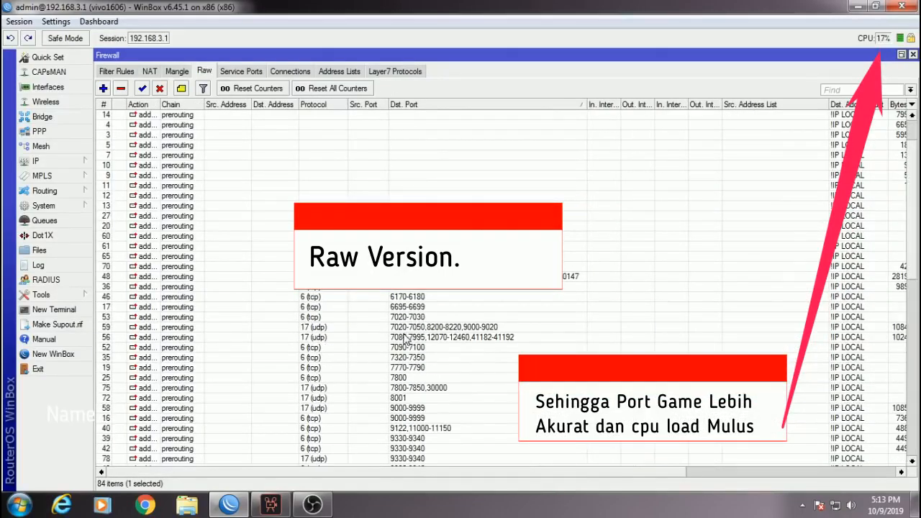
scroll(392, 352, "down", 8)
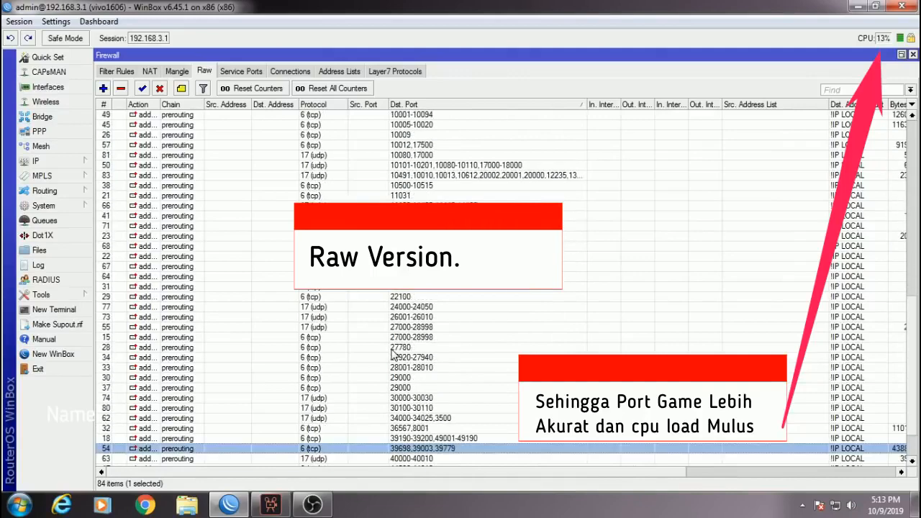
left_click_drag(914, 385, 915, 162)
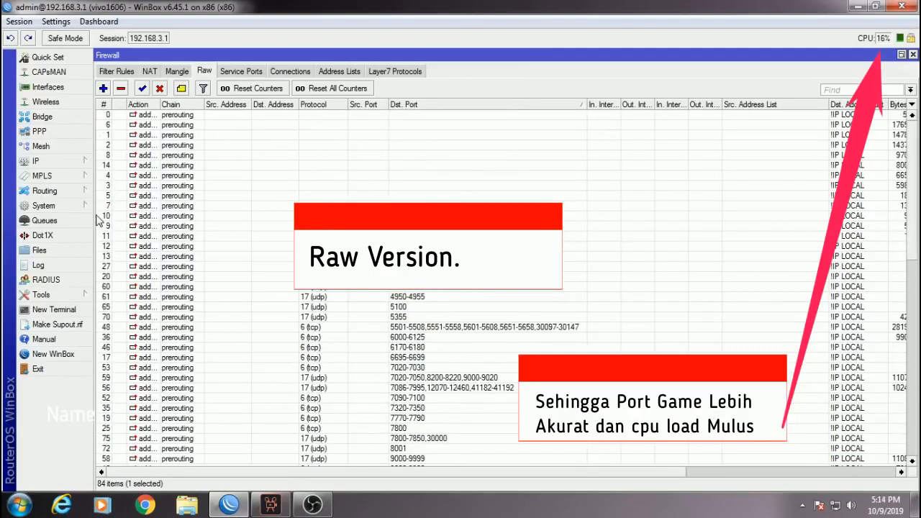
left_click(45, 220)
Select TRAFICK GLOBAL DOWN in the Queue Tree, then close the Queue List window.
left_click(238, 71)
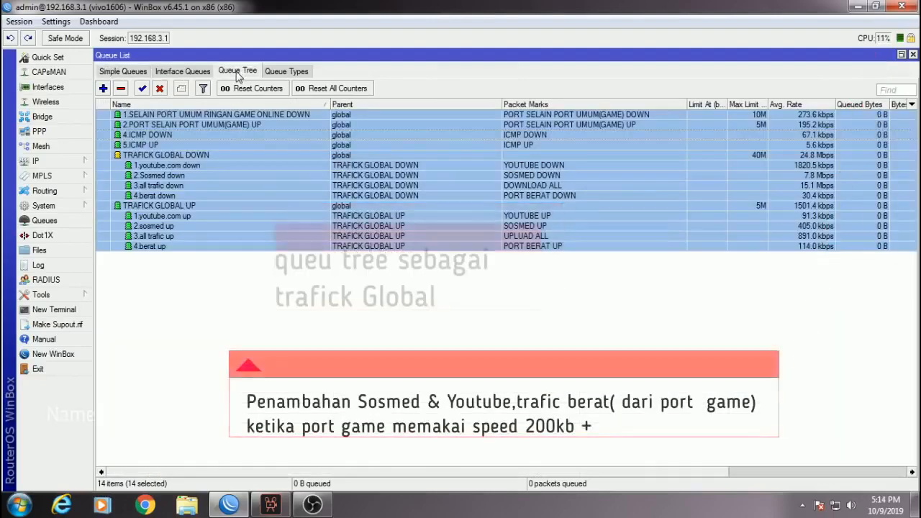
left_click(647, 287)
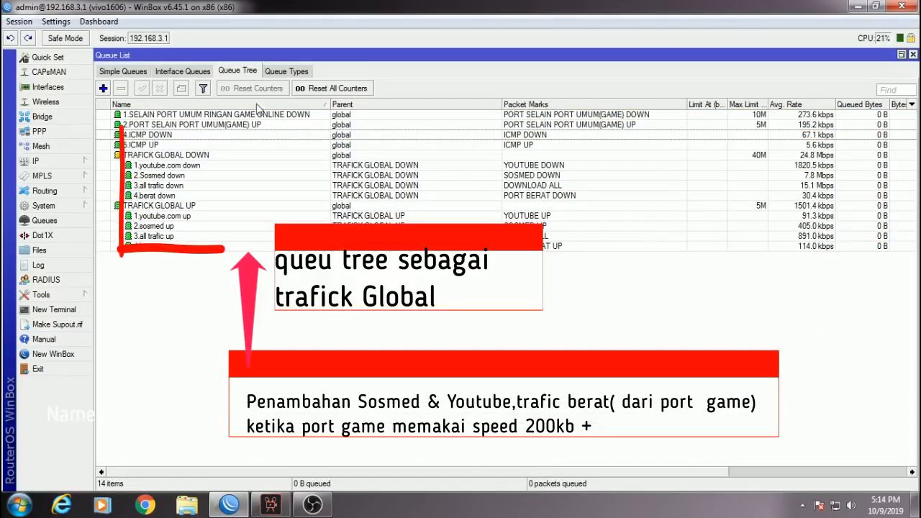
left_click(202, 155)
left_click(188, 207)
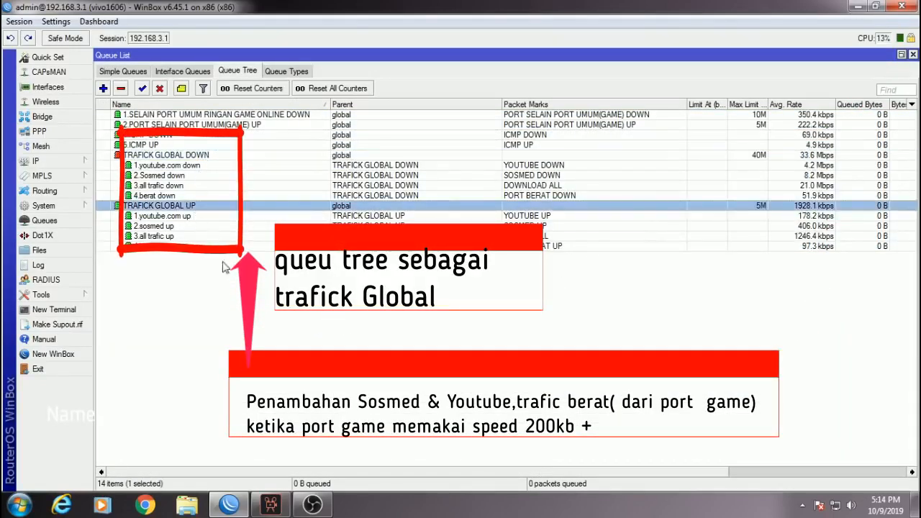
left_click(189, 207, "ctrl")
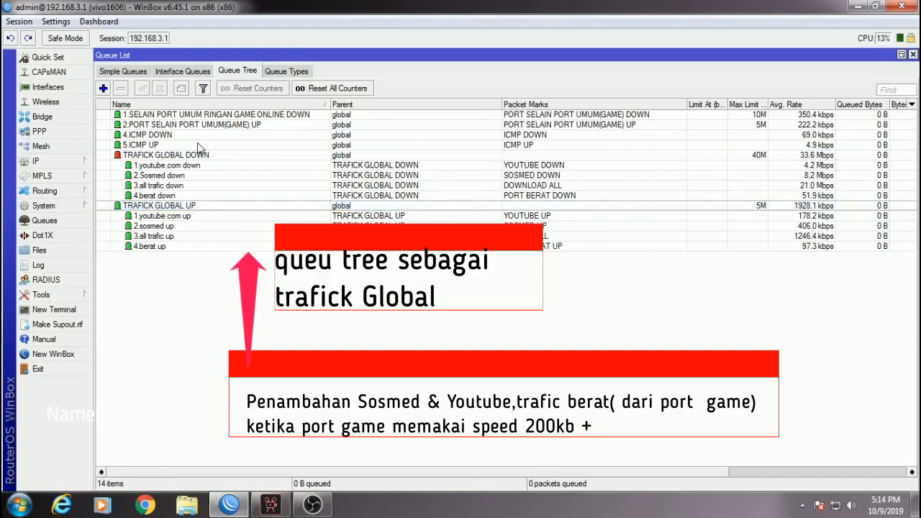
left_click(184, 156)
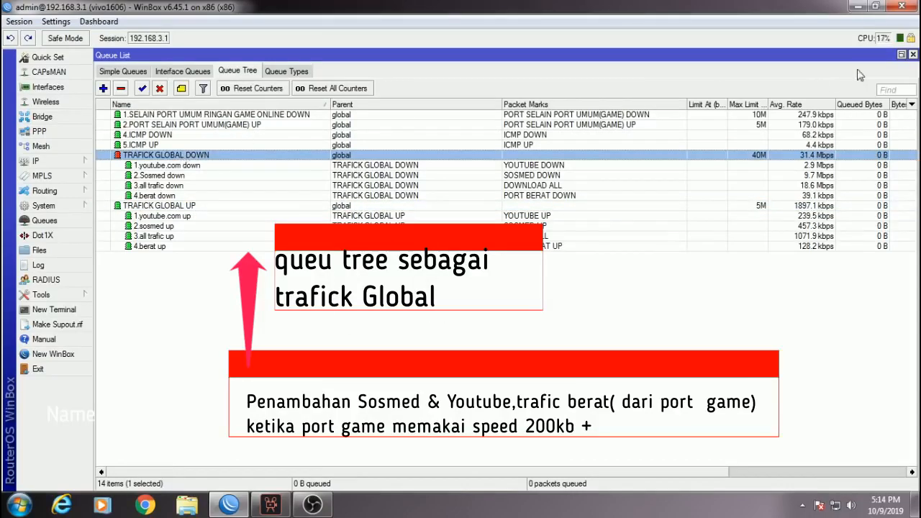
left_click(912, 56)
left_click(912, 56)
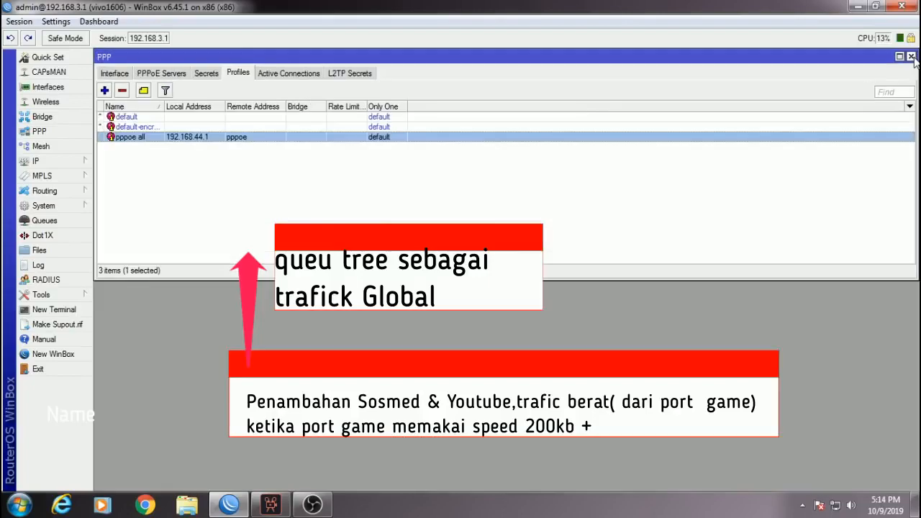
Remove the active PPPoE session and reconnect the client through the Windows broadband dialog.
left_click(913, 55)
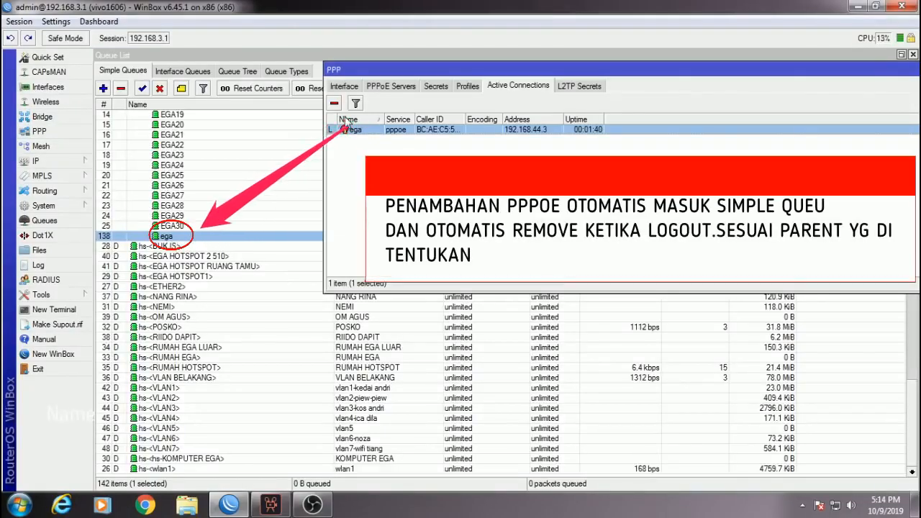
left_click(336, 107)
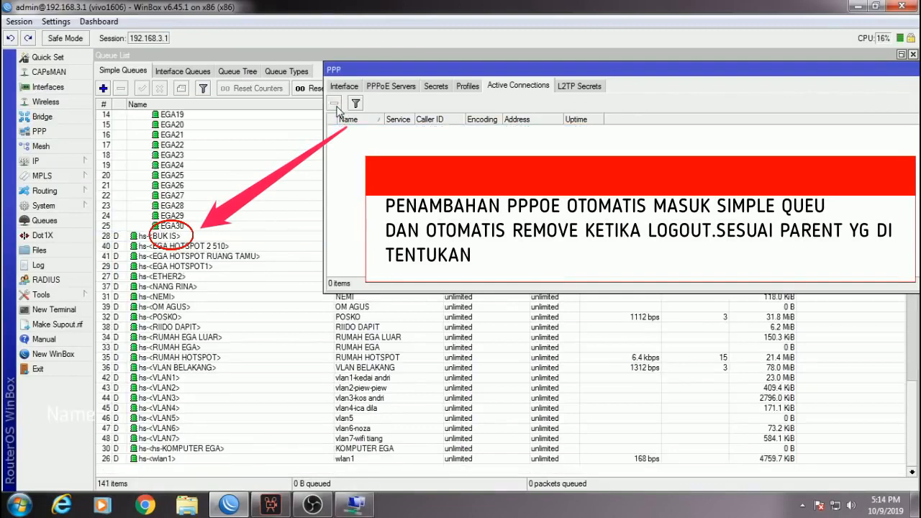
left_click(339, 505)
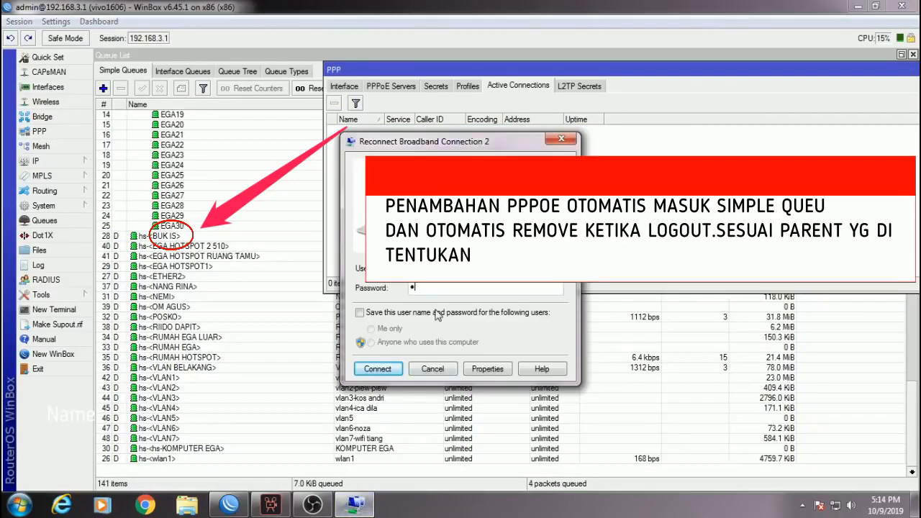
left_click(388, 368)
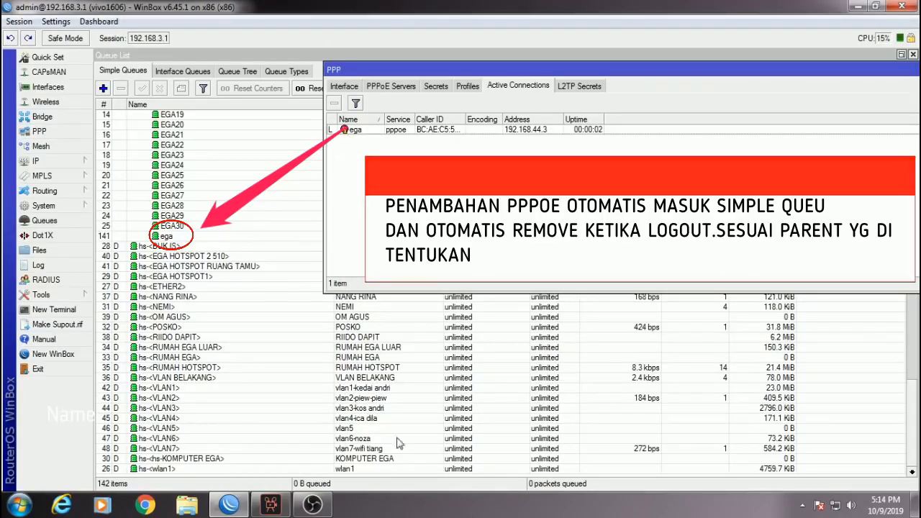
left_click(802, 505)
right_click(823, 415)
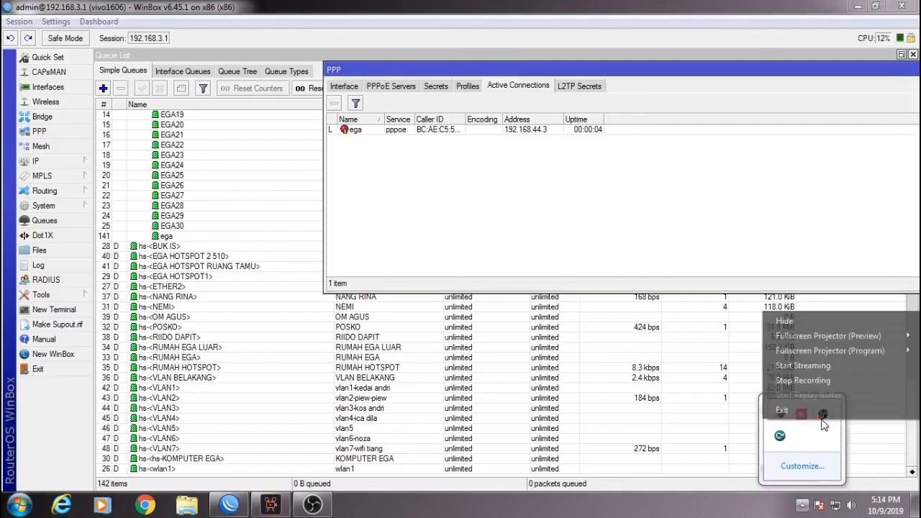
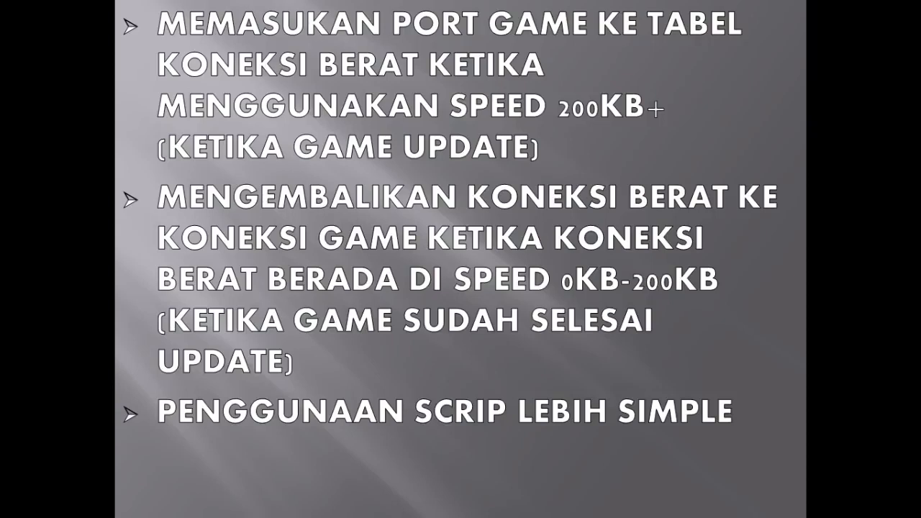
End the two-slide slide show and close PowerPoint.
key("Right")
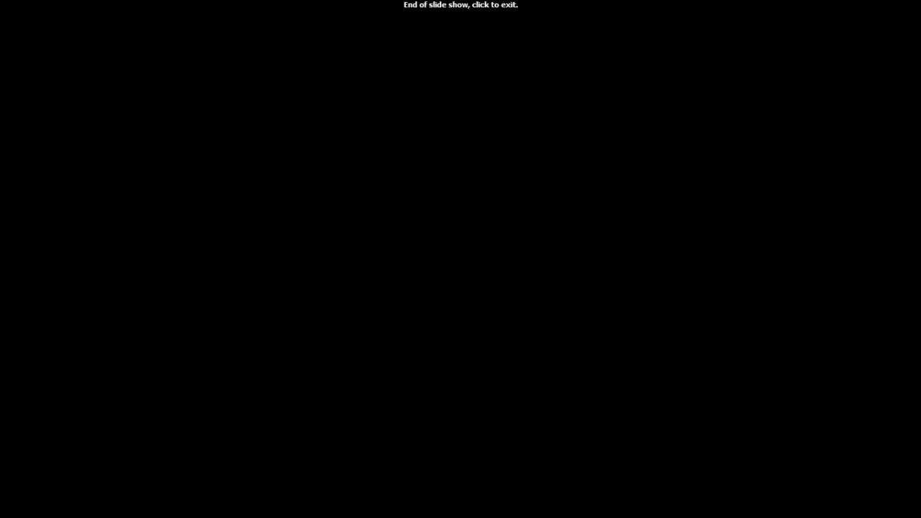
left_click(867, 346)
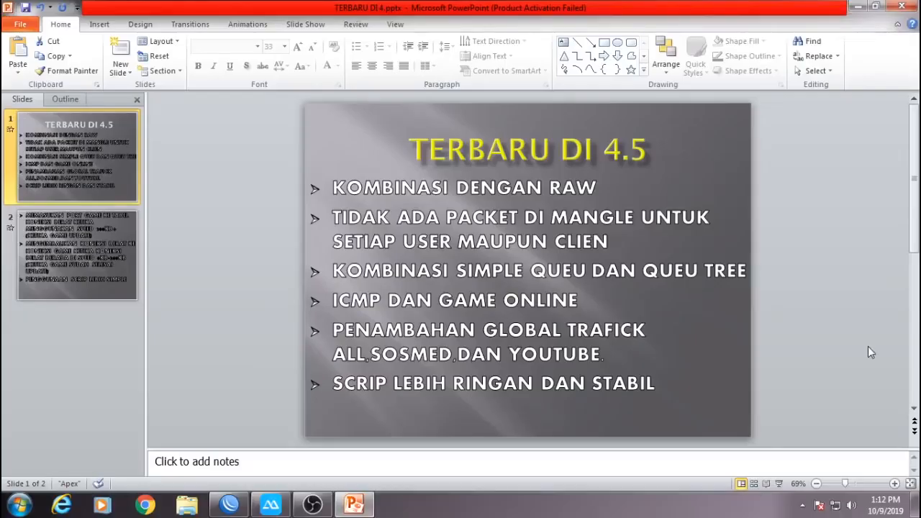
left_click(903, 7)
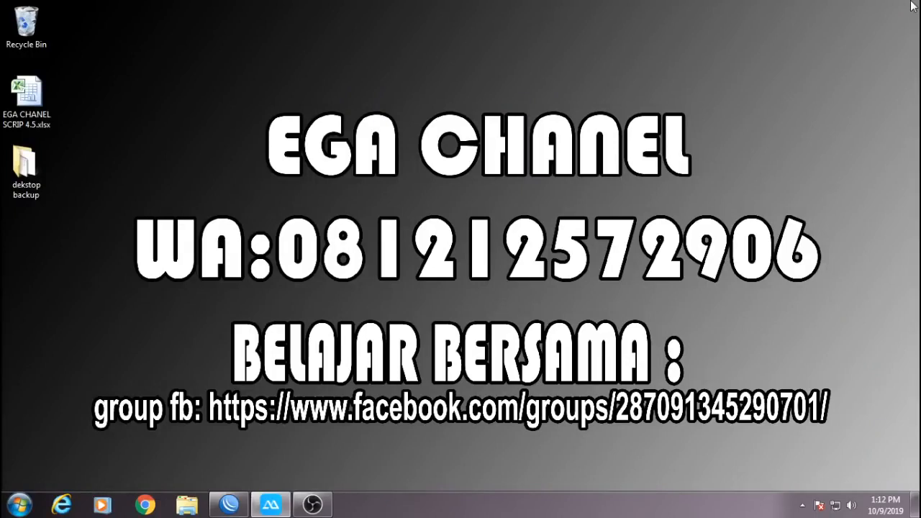
In Simple Queues, select rows 1–4, including ALL TRAFICK and 2.ICMP DOWNLOAD, and enable them.
left_click(239, 513)
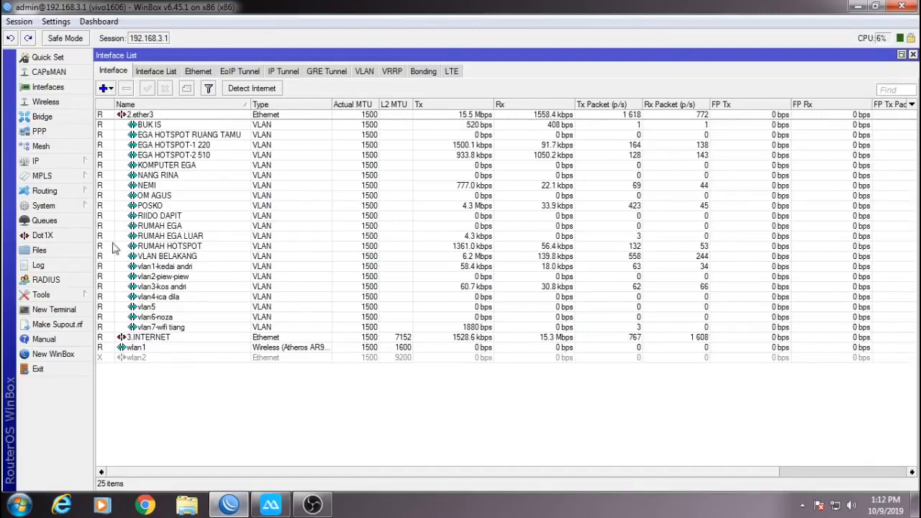
left_click(90, 222)
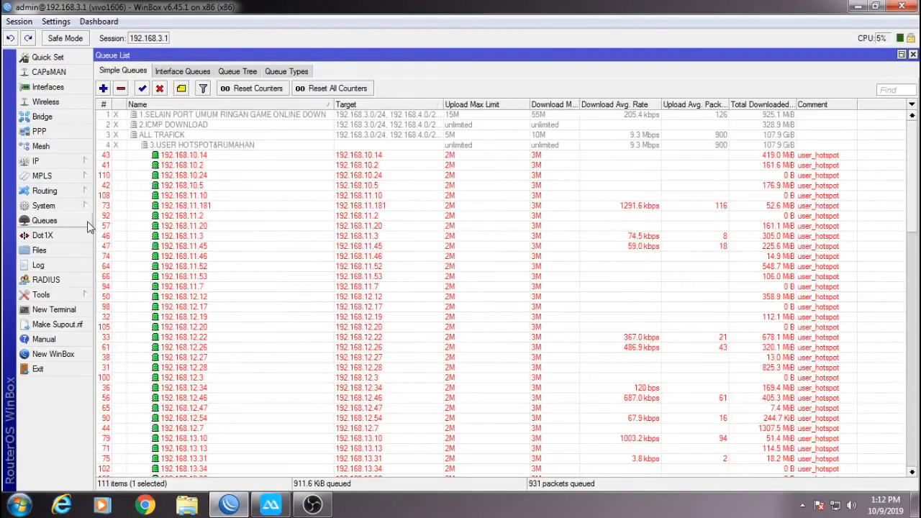
left_click(196, 127)
left_click(201, 145)
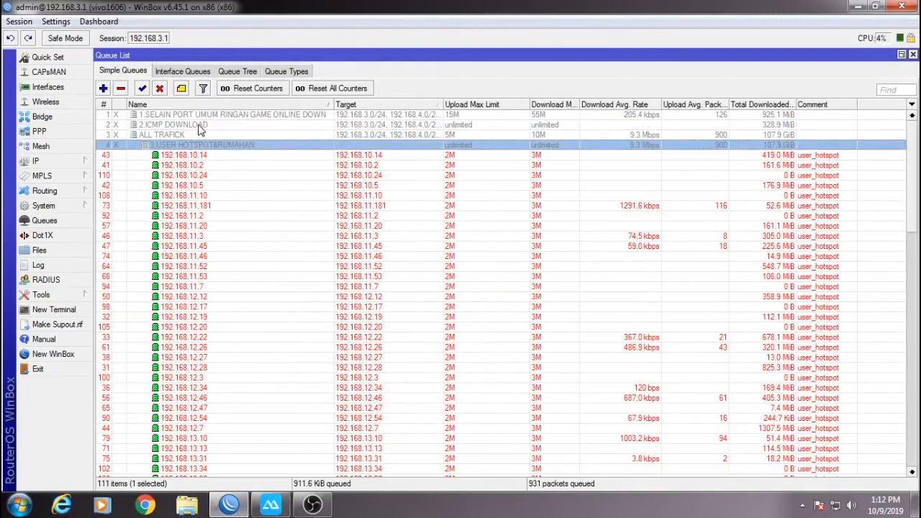
left_click(195, 135, "ctrl")
left_click(195, 124, "ctrl")
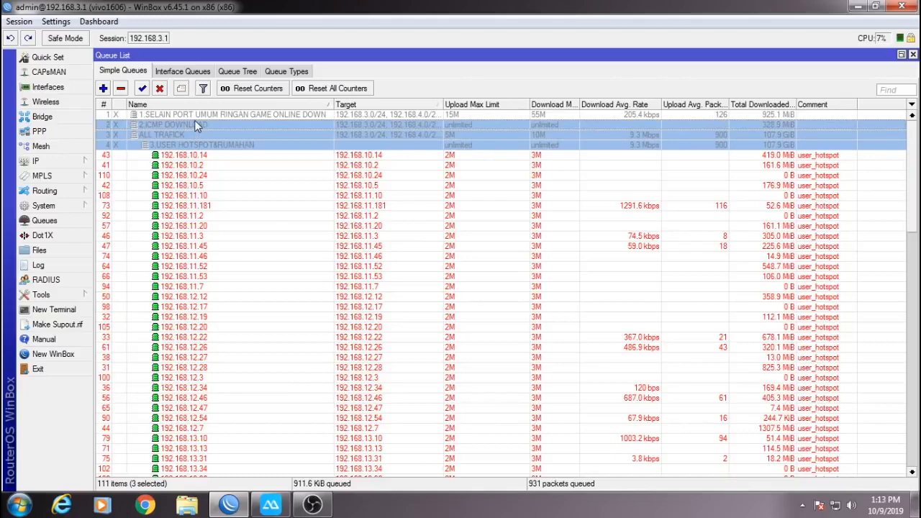
left_click(194, 116, "ctrl")
left_click(142, 87)
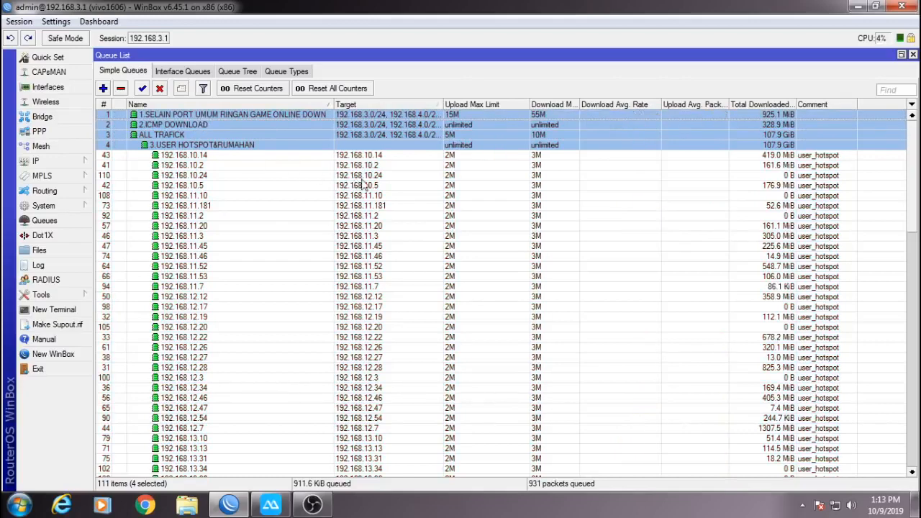
scroll(909, 203, "down", 4)
scroll(909, 203, "up", 6)
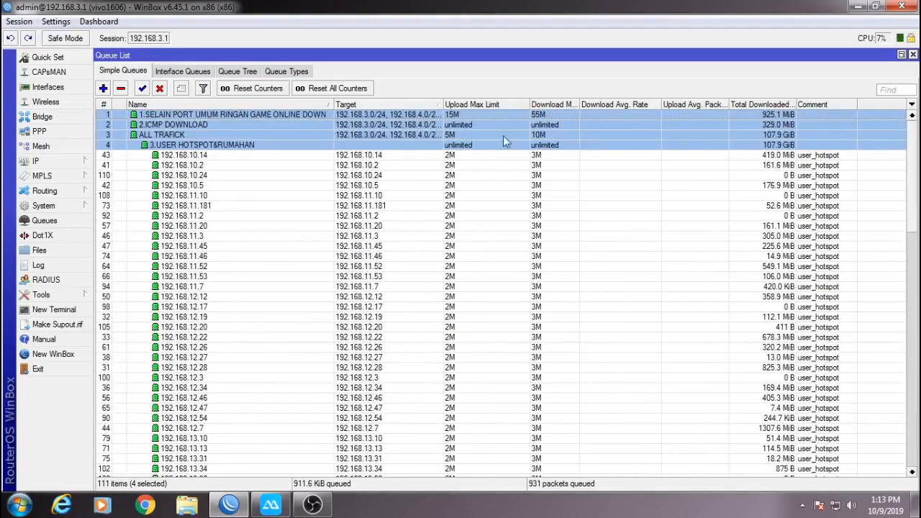
On the Queue Tree tab, select every entry and enable them with Ctrl+E.
left_click(241, 72)
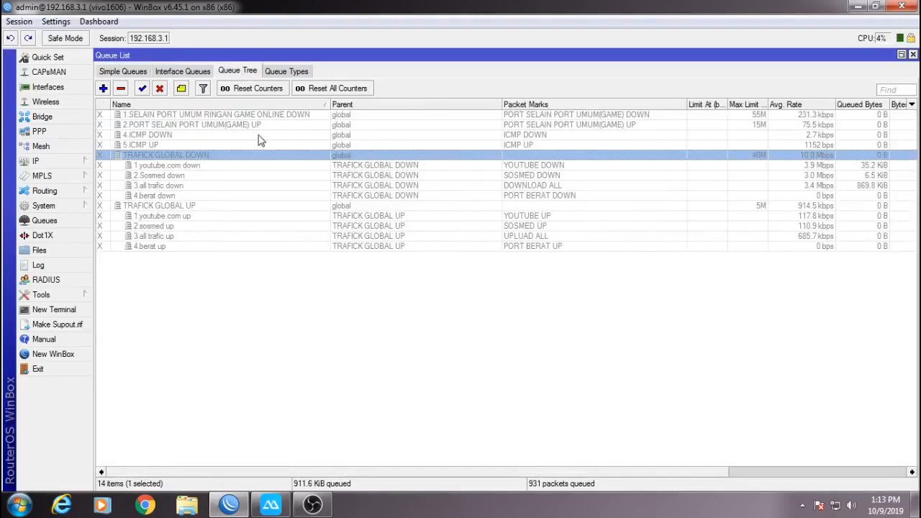
key("ctrl+a")
key("ctrl+e")
left_click(594, 280)
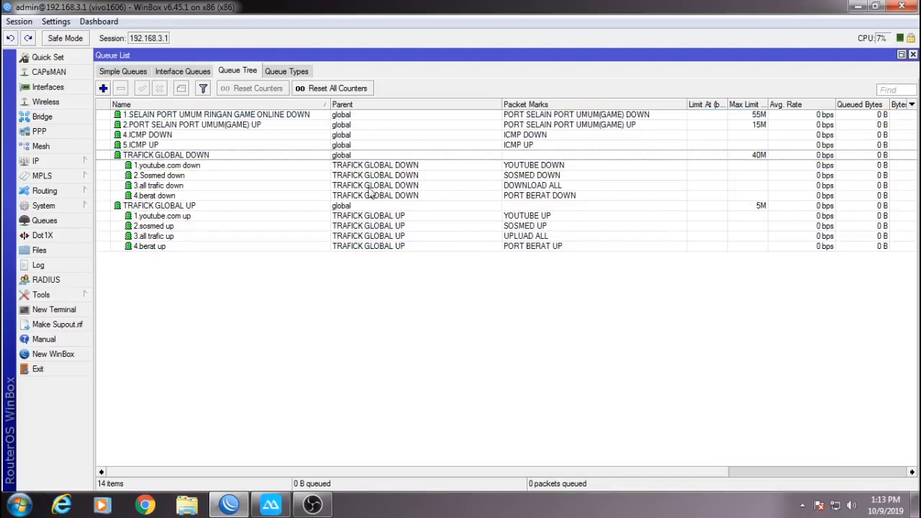
Highlight TRAFICK GLOBAL DOWN and its youtube.com, Sosmed, all trafic and berat down children.
left_click(629, 157)
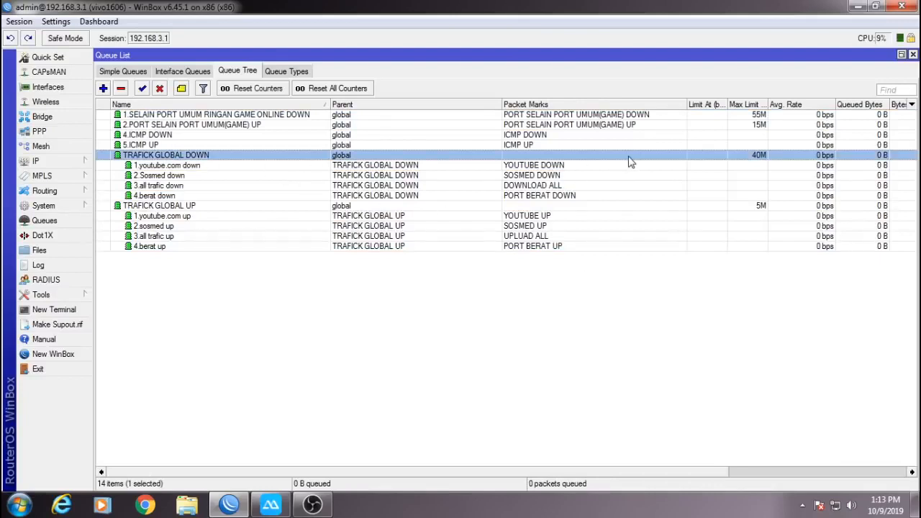
left_click(188, 166)
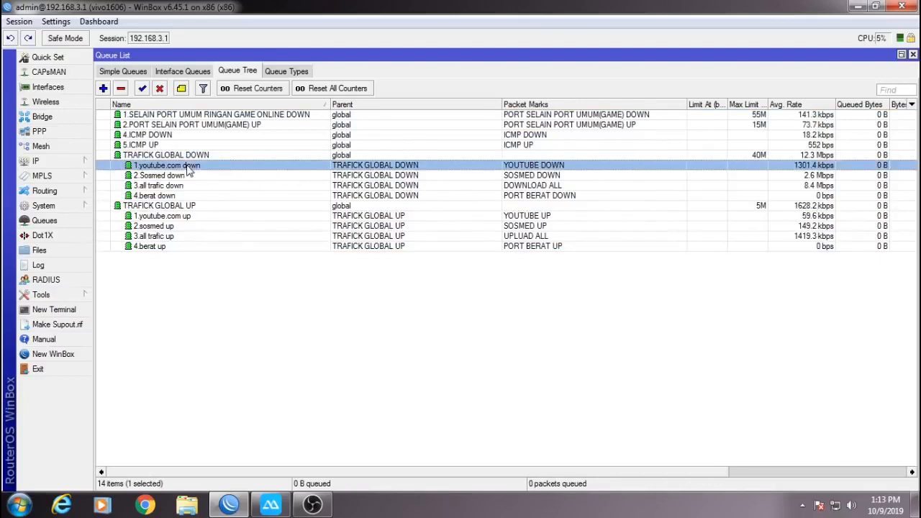
left_click(186, 177, "ctrl")
left_click(184, 188, "ctrl")
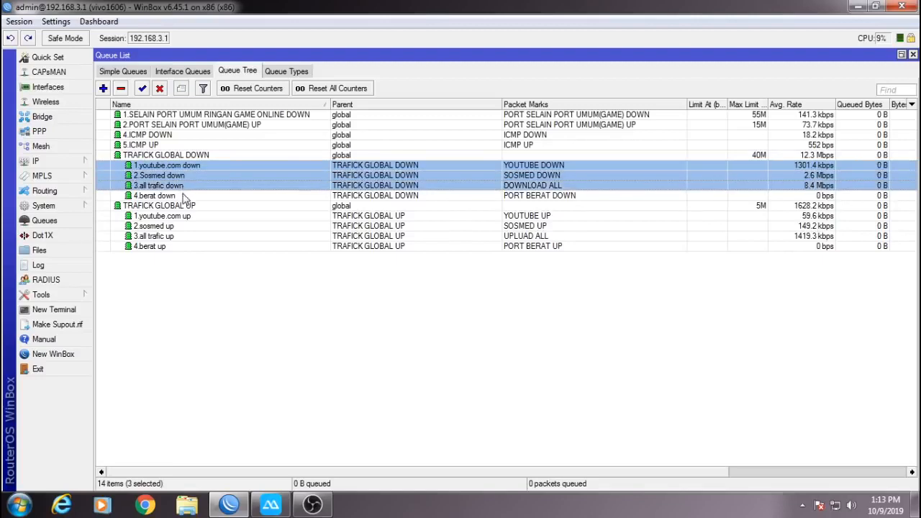
left_click(184, 196, "ctrl")
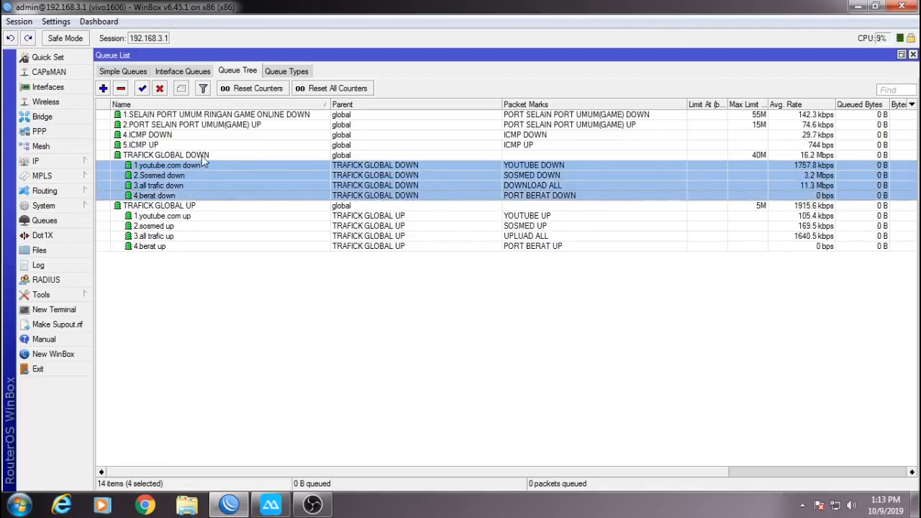
left_click(202, 157)
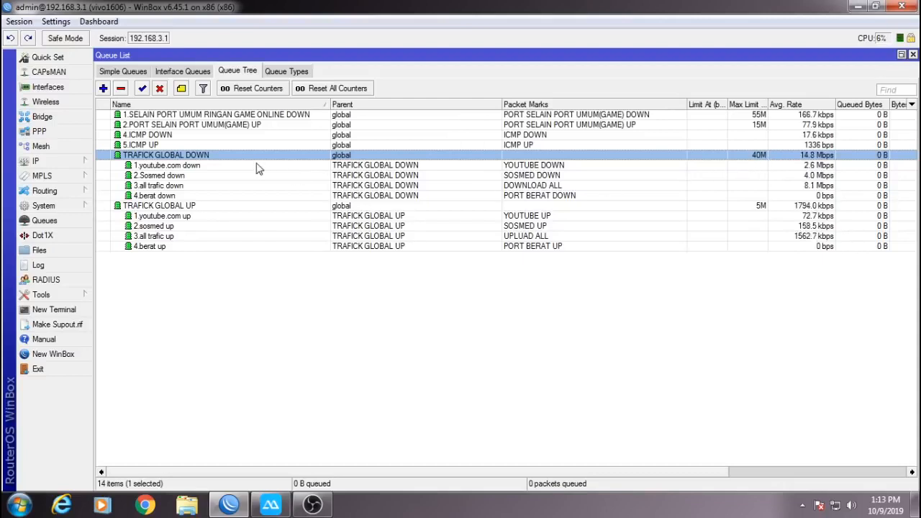
Inspect the 1.youtube.com down queue, trying a 20M Max Limit, then cancel without saving.
double_click(249, 166)
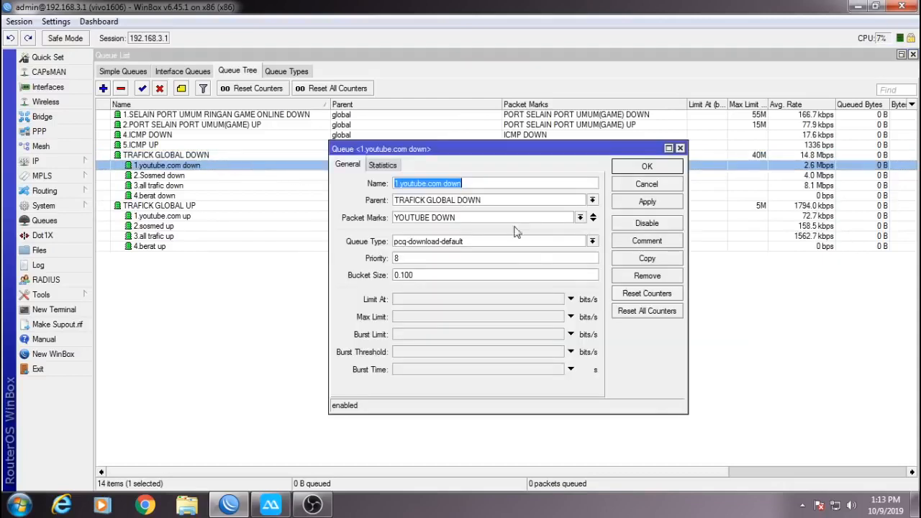
left_click(656, 186)
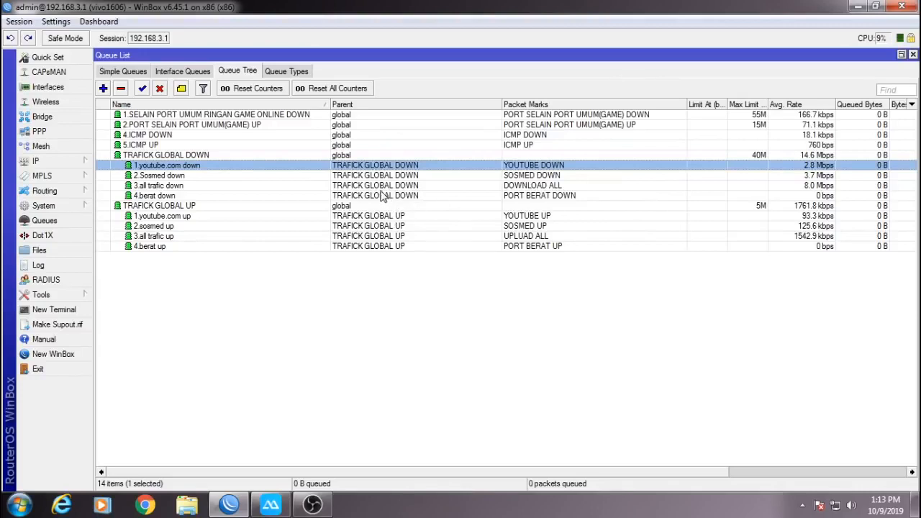
double_click(228, 169)
left_click(426, 318)
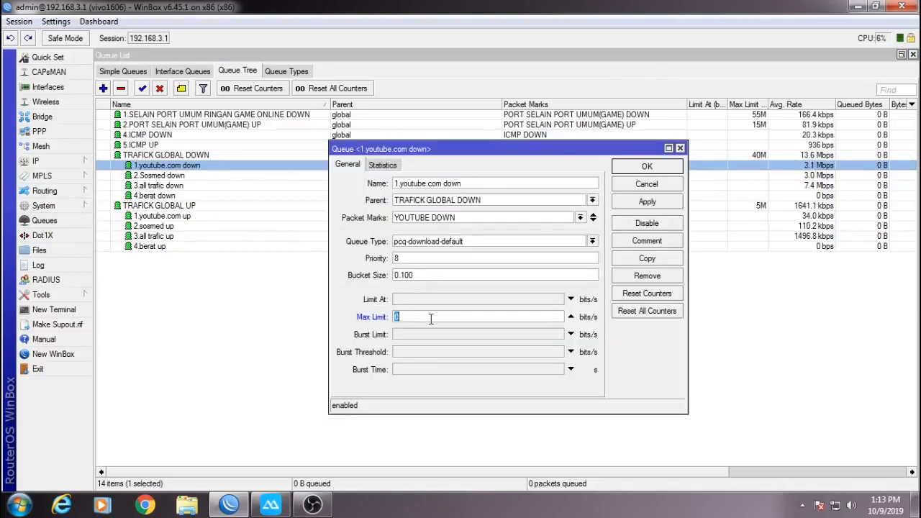
type("20M")
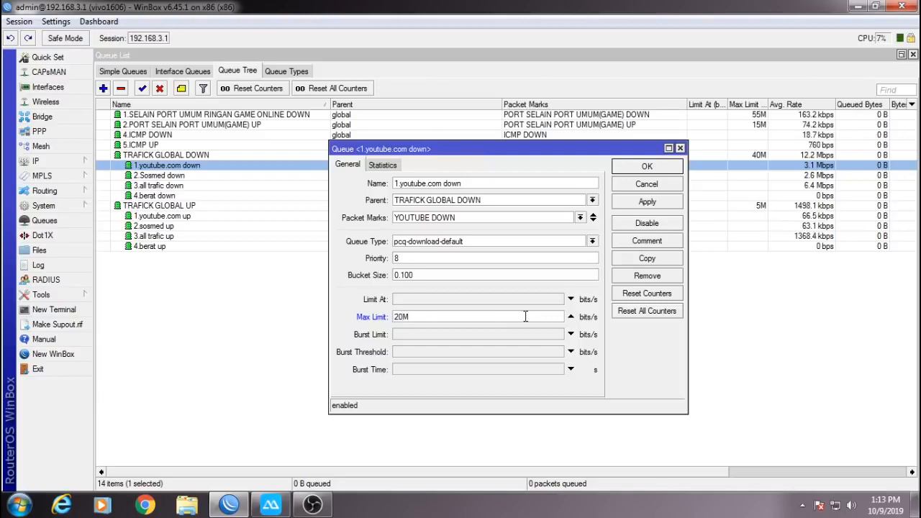
left_click(665, 188)
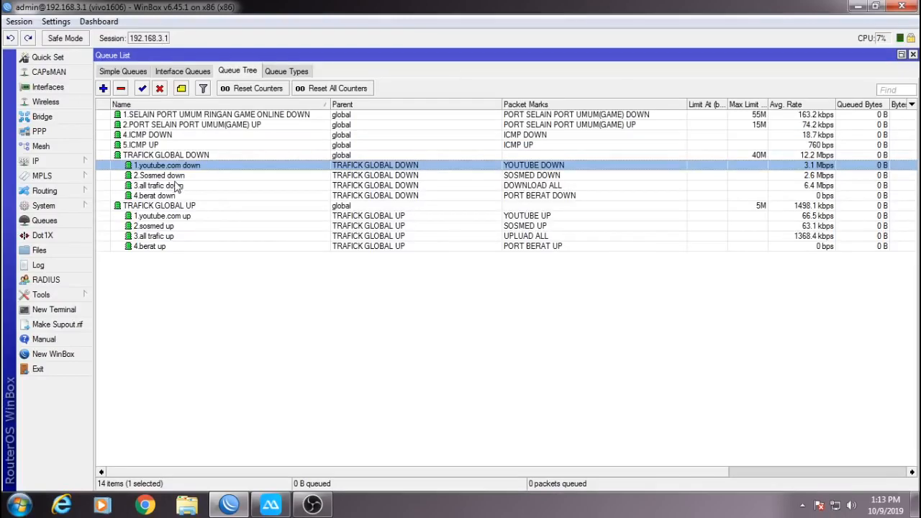
Reselect the down queues from 1.youtube.com through 4.berat, ending on TRAFICK GLOBAL DOWN.
left_click(174, 196, "ctrl")
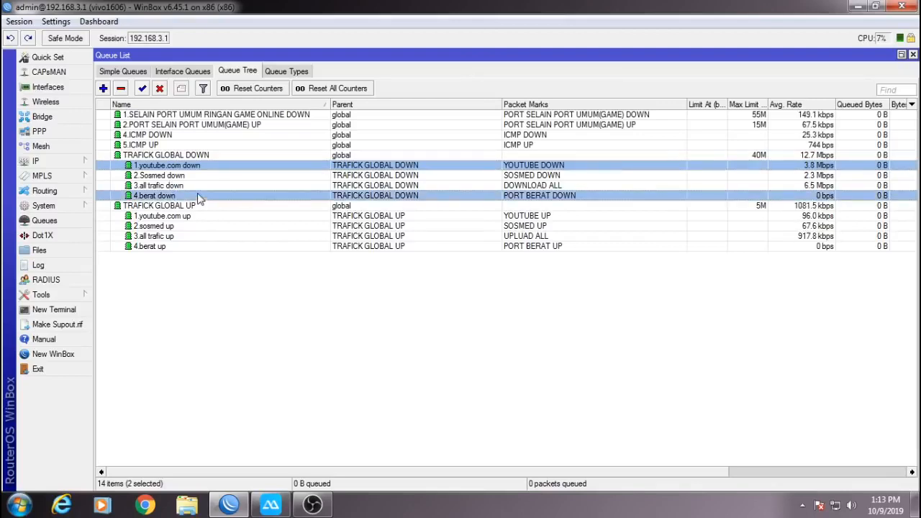
left_click(179, 165)
left_click(168, 156)
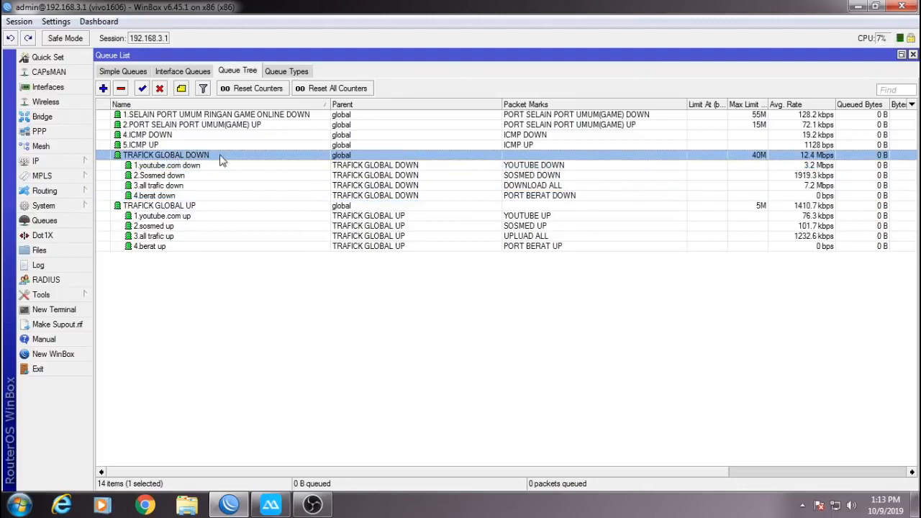
left_click(176, 167)
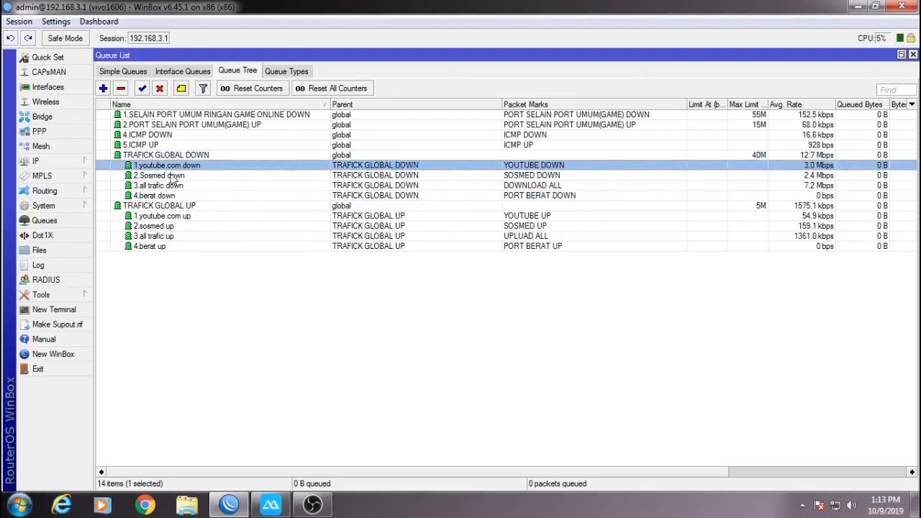
left_click(166, 196, "shift")
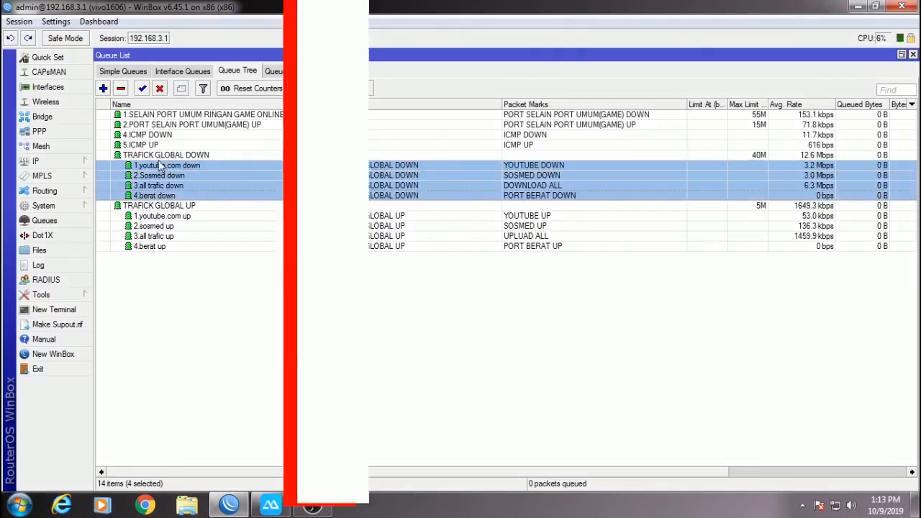
left_click(173, 155)
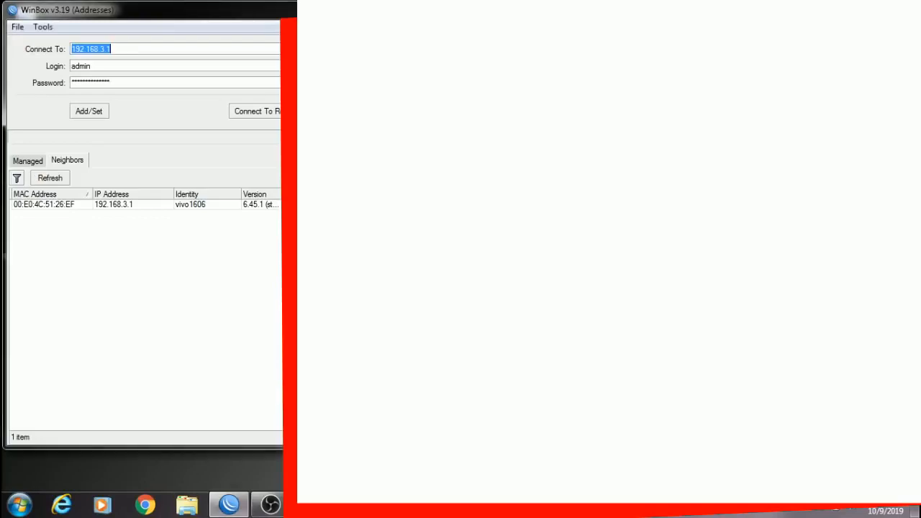
Connect to the router at 192.168.3.1 from the WinBox login window.
left_click(334, 111)
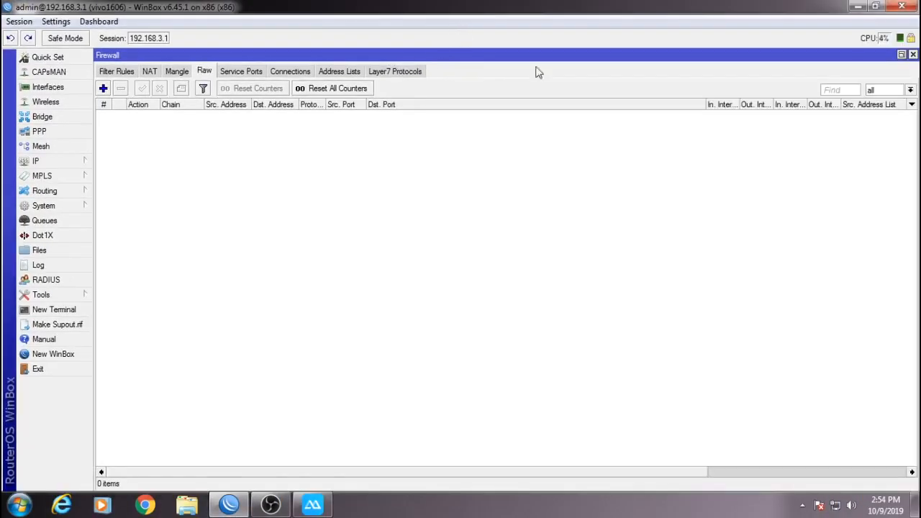
Close the open windows and review the Hotspot's user profiles and active users.
left_click(912, 56)
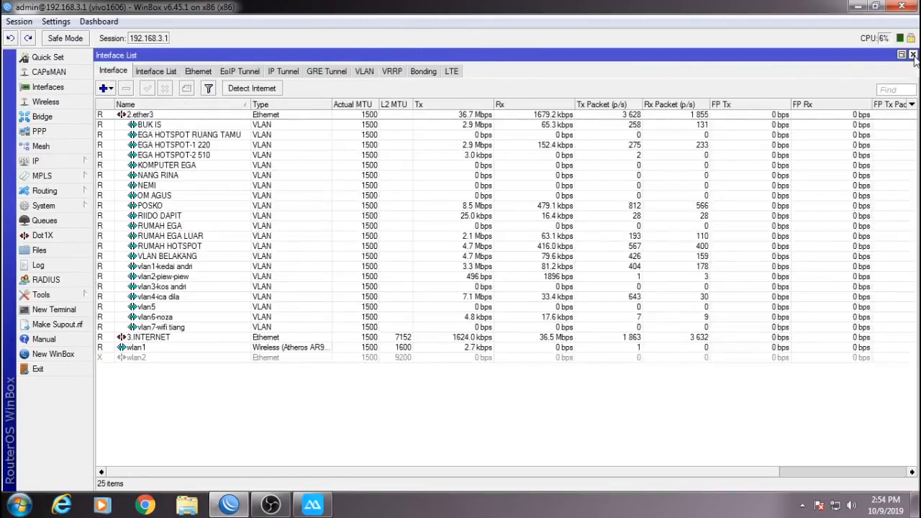
left_click(913, 55)
left_click(81, 166)
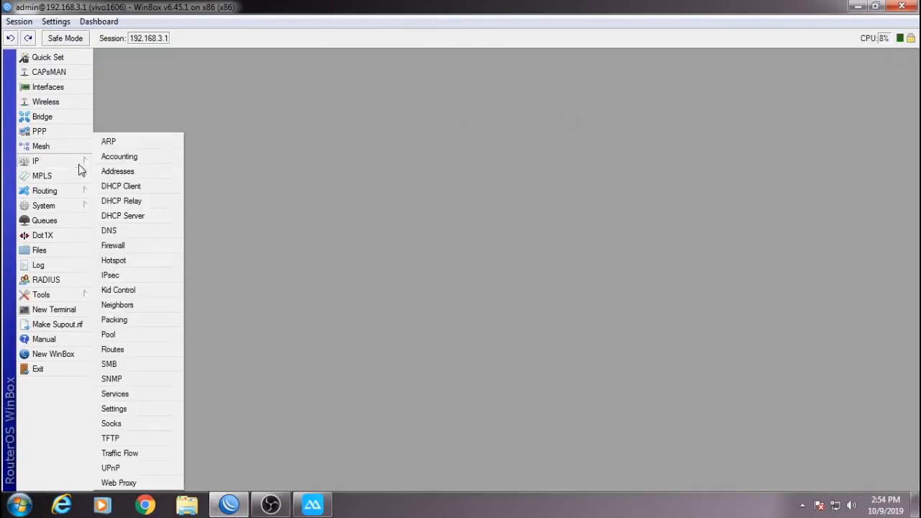
left_click(118, 260)
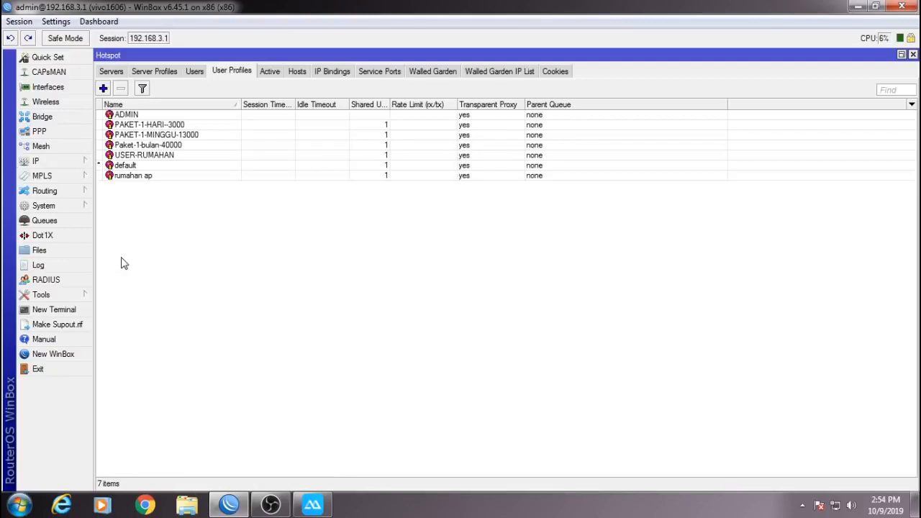
left_click(272, 72)
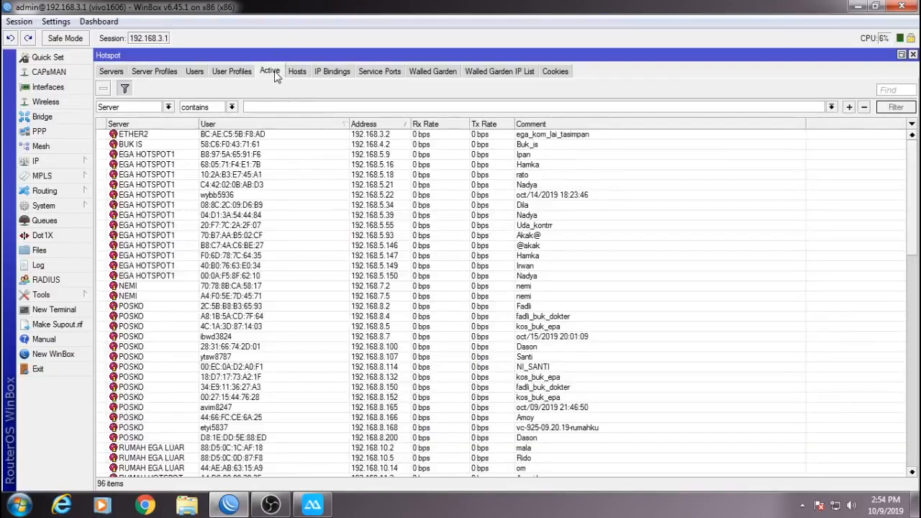
Open the Interface List and watch live traffic on 2.ether3 and wlan1.
left_click(44, 88)
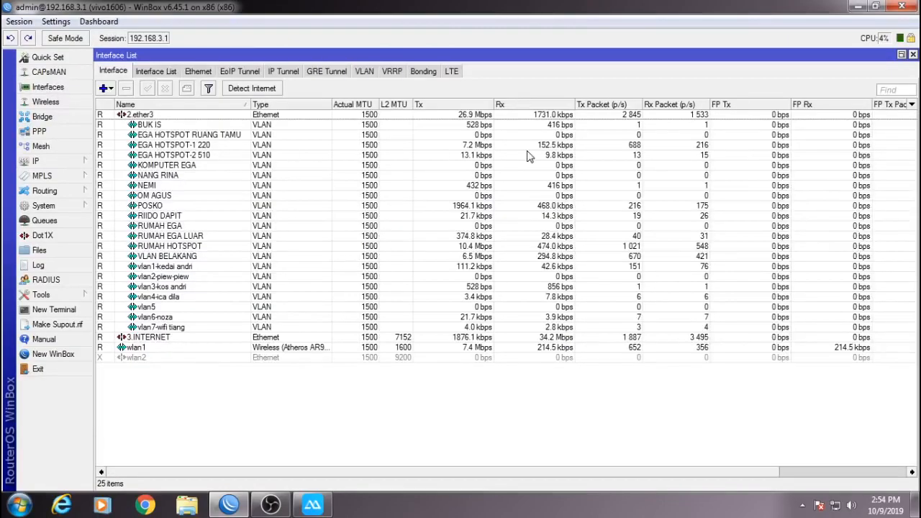
left_click(535, 117)
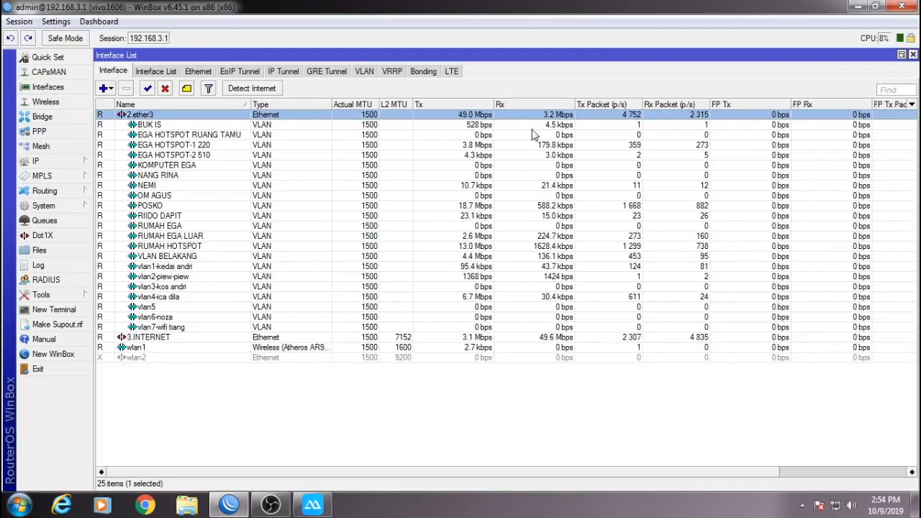
left_click(515, 350)
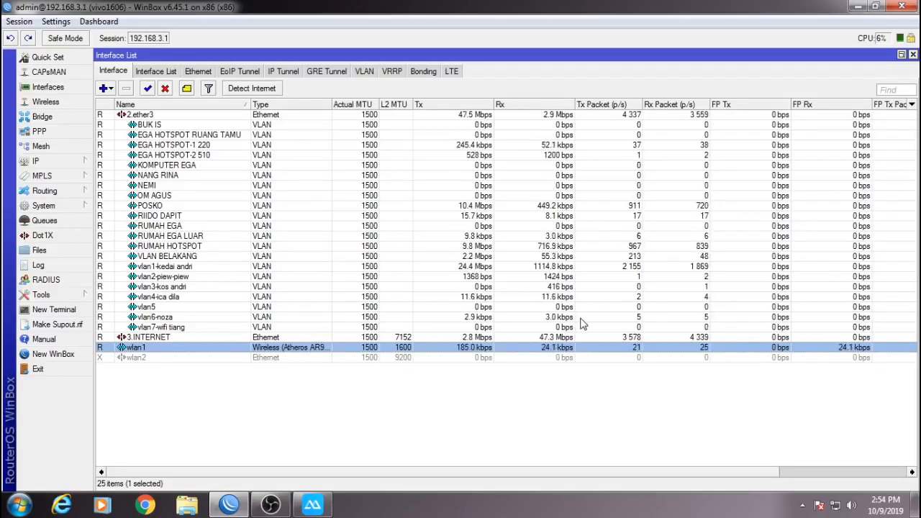
left_click(72, 160)
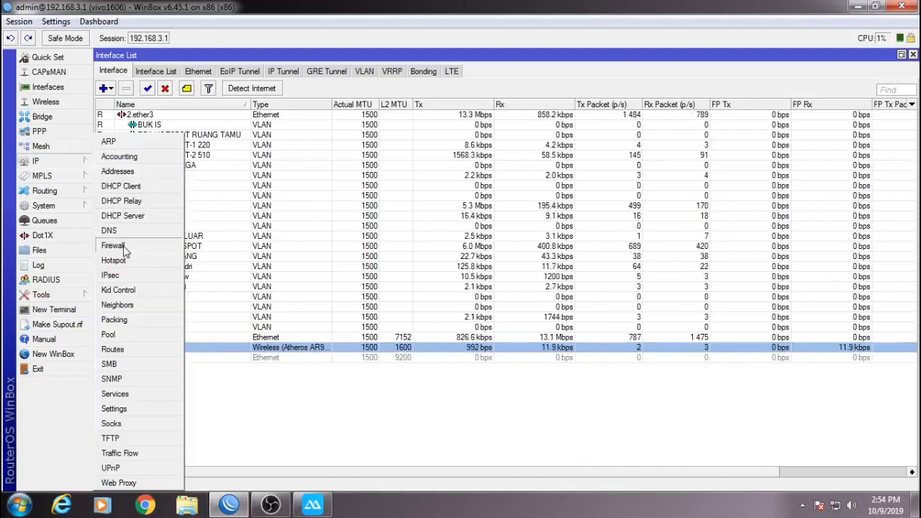
left_click(125, 249)
Check that Mangle, unfiltered Address Lists, Queue Tree and Interface Queues hold no entries.
left_click(182, 74)
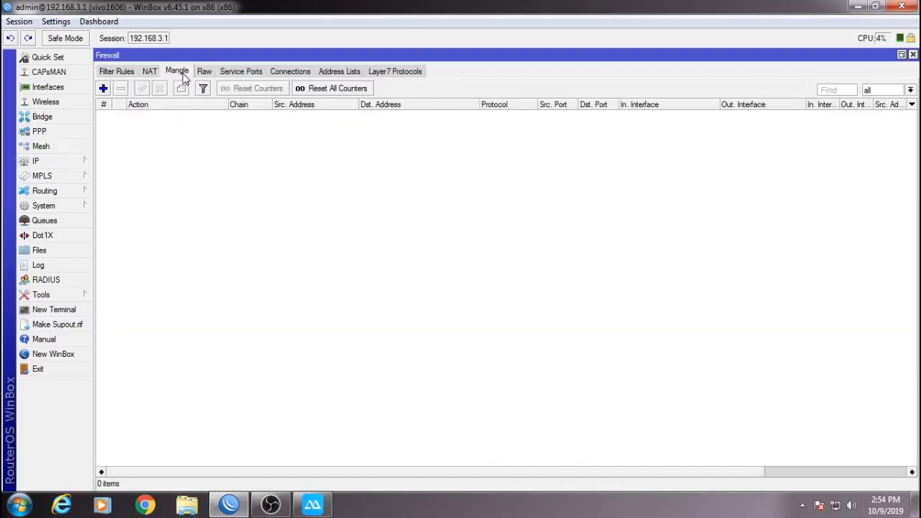
left_click(334, 76)
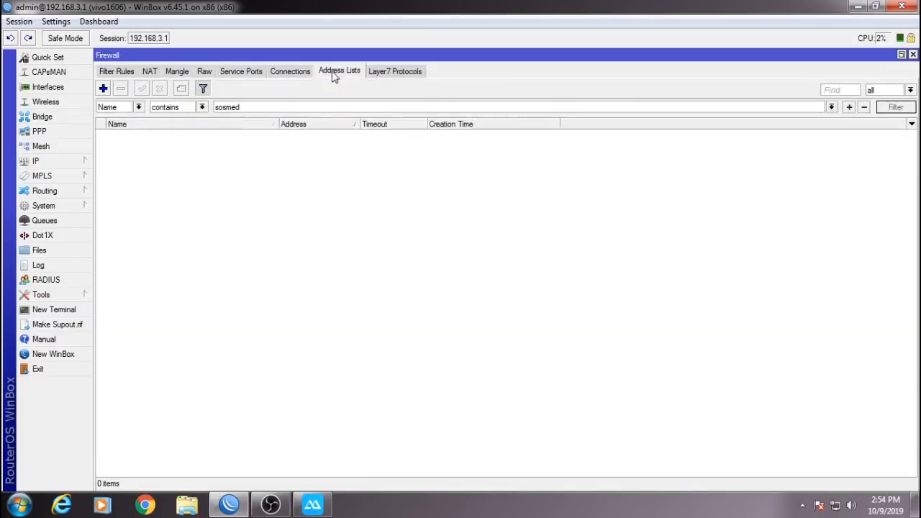
left_click(204, 88)
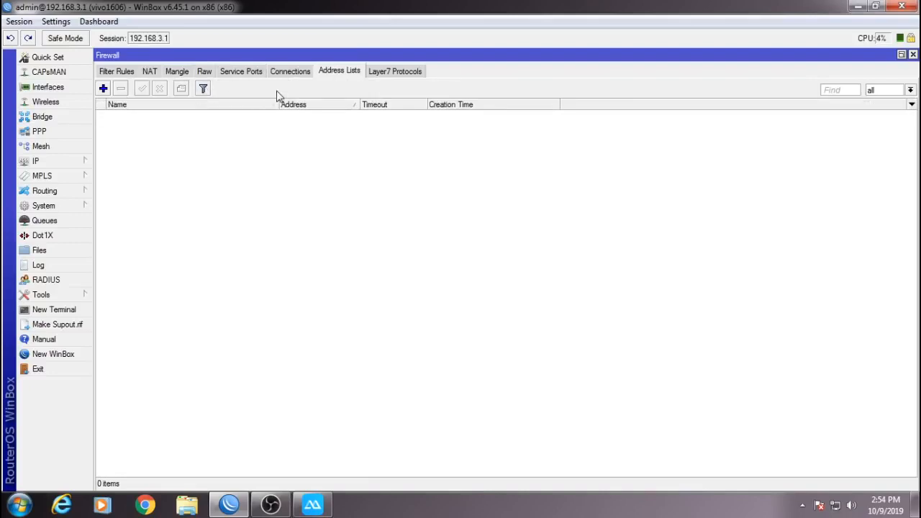
left_click(87, 220)
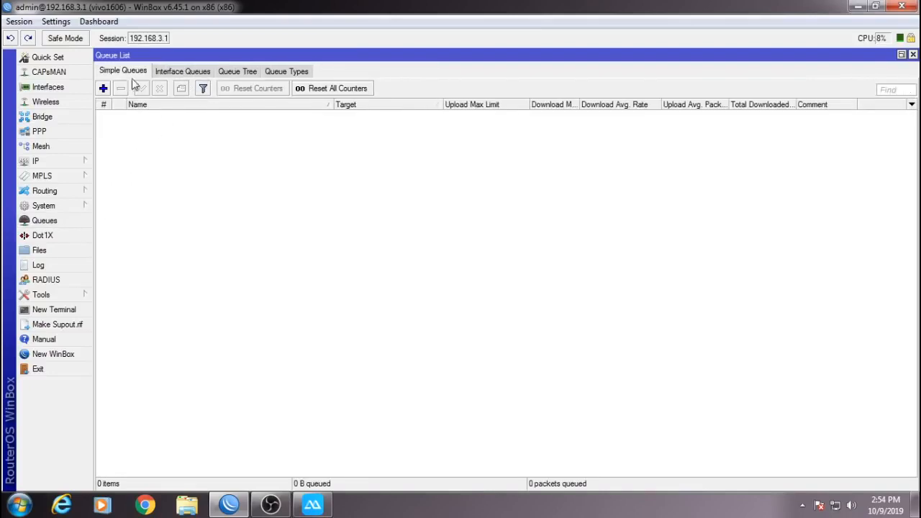
left_click(248, 72)
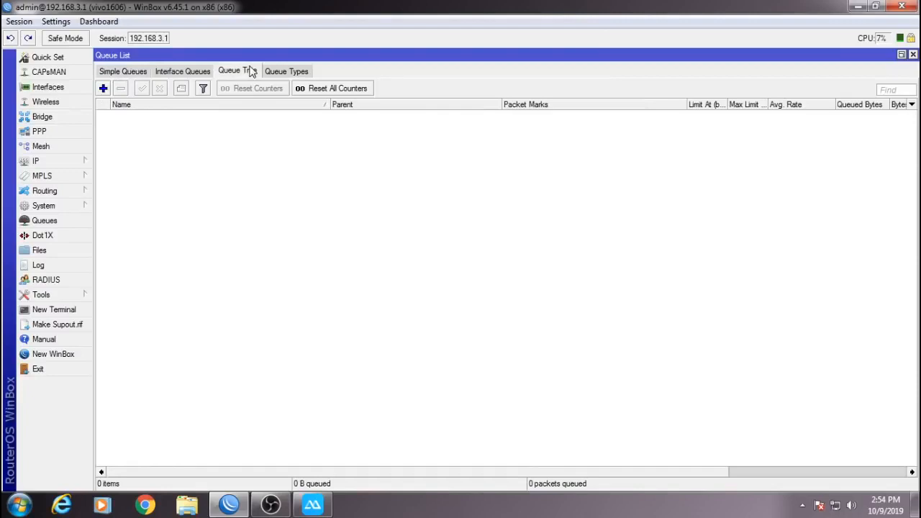
left_click(208, 72)
Close the Queue, Firewall, Interface and Hotspot windows, then reopen the Simple Queues list.
left_click(912, 54)
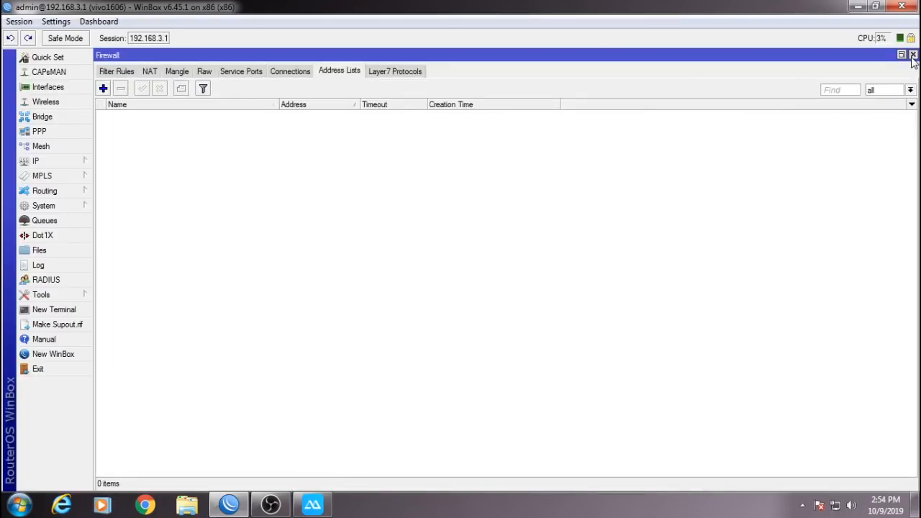
left_click(913, 56)
left_click(913, 56)
left_click(912, 55)
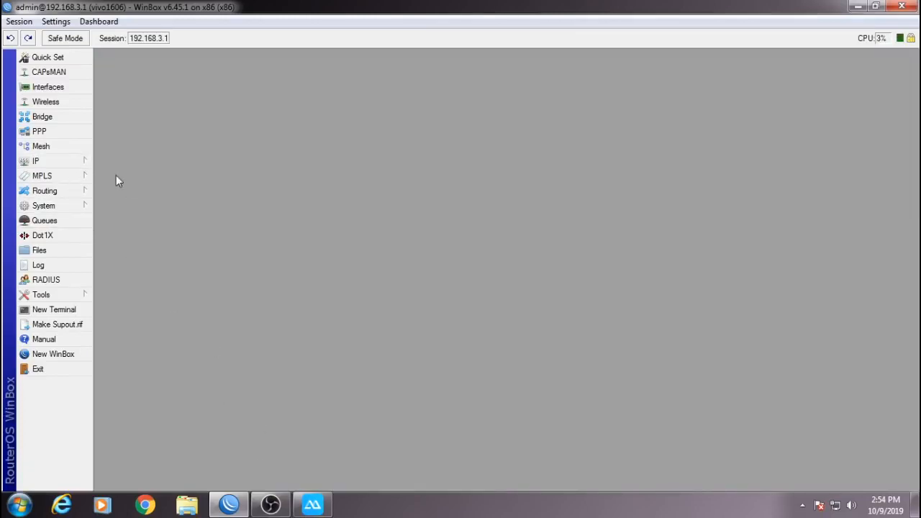
left_click(74, 220)
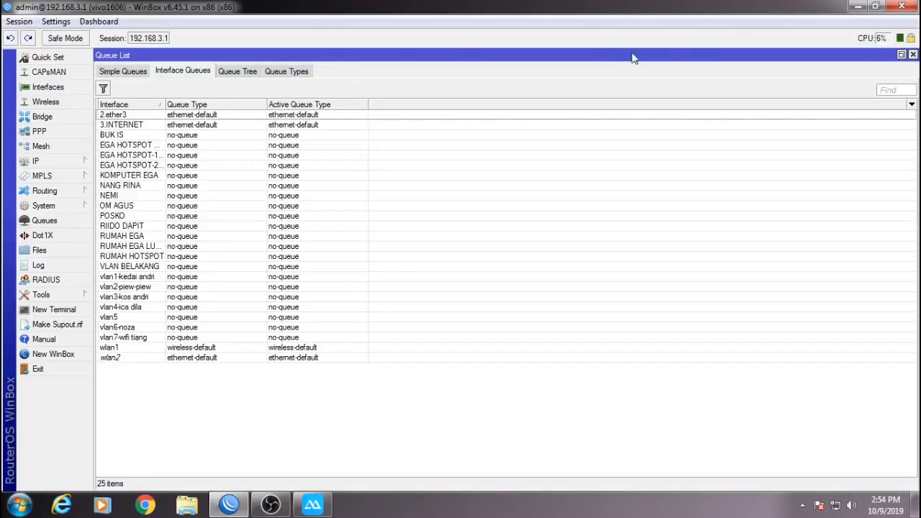
left_click(121, 75)
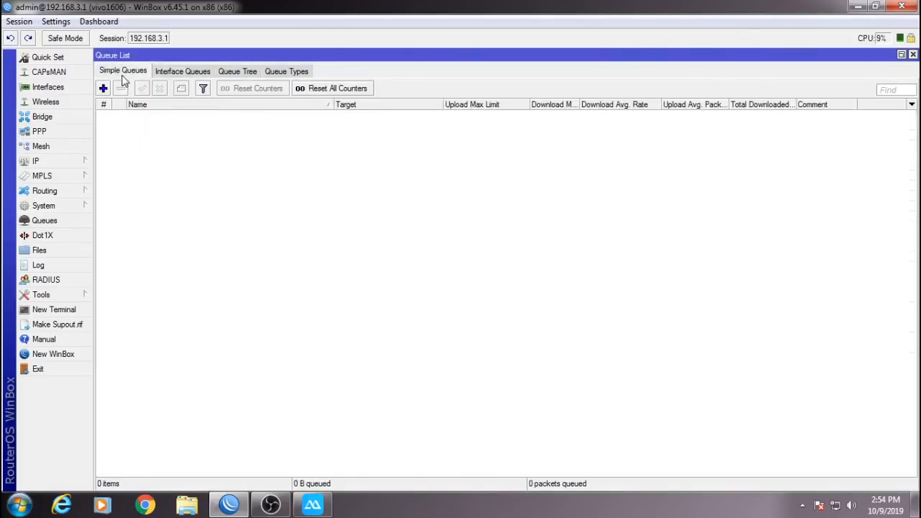
Log into 192.168.3.1 in a new WinBox session and show the 25-interface list.
left_click(57, 354)
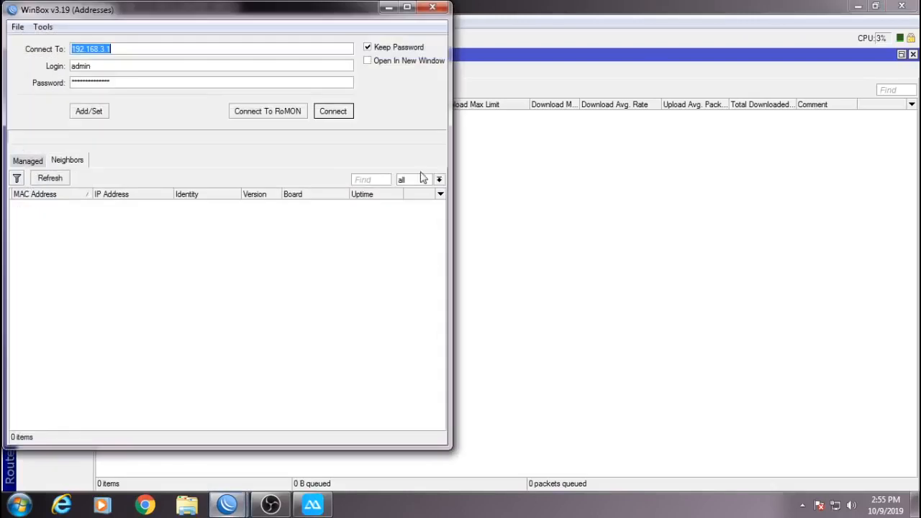
left_click(335, 114)
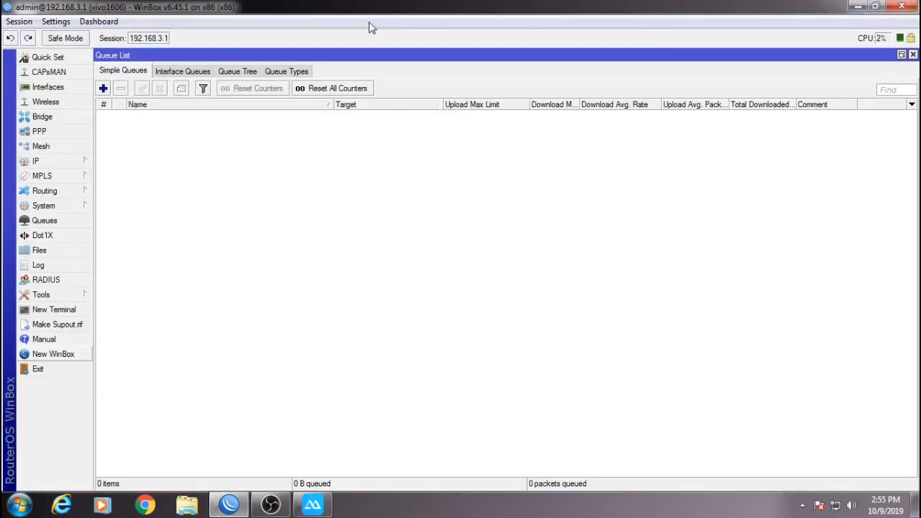
left_click(913, 55)
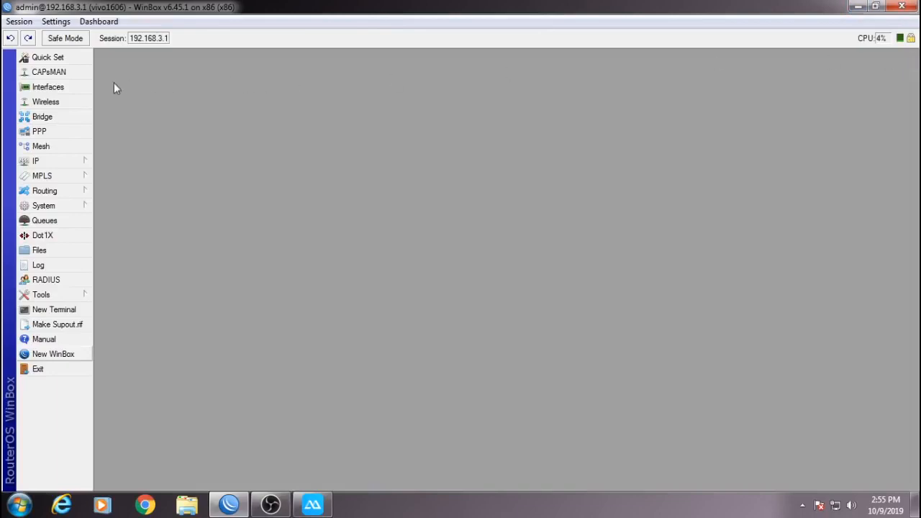
left_click(70, 89)
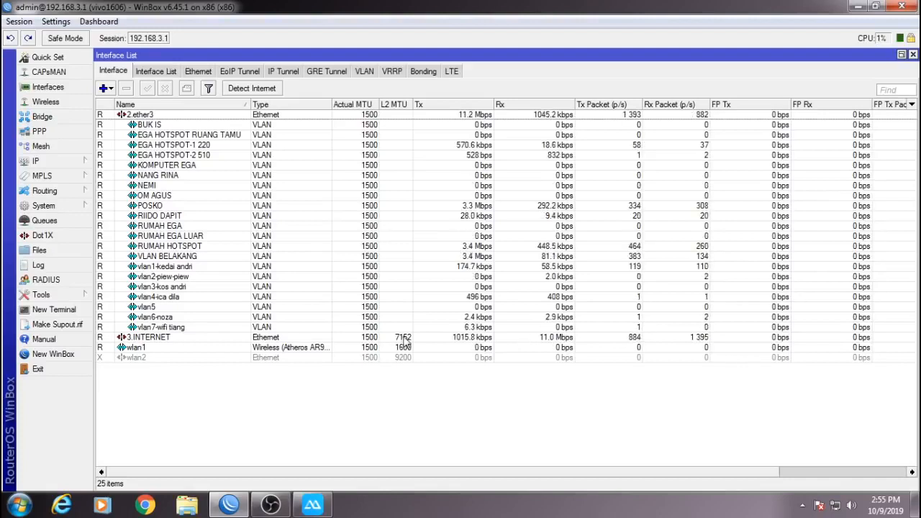
left_click(145, 505)
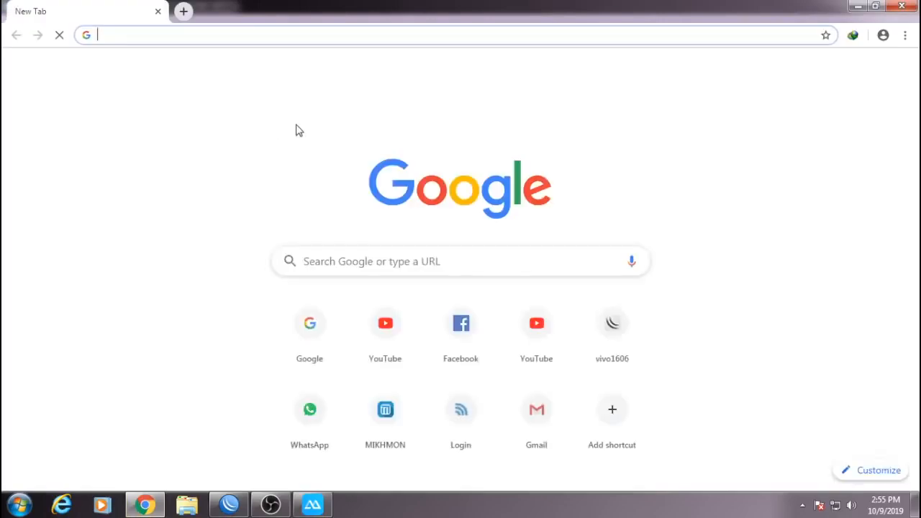
Open the Cyberindo cbn.net.id Speedtest site in Chrome and start the test.
type("speedtest.net")
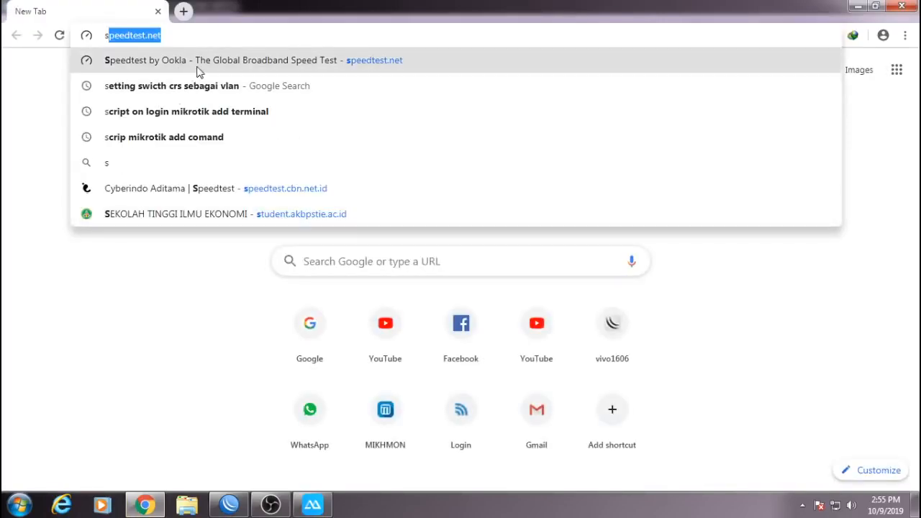
left_click(223, 188)
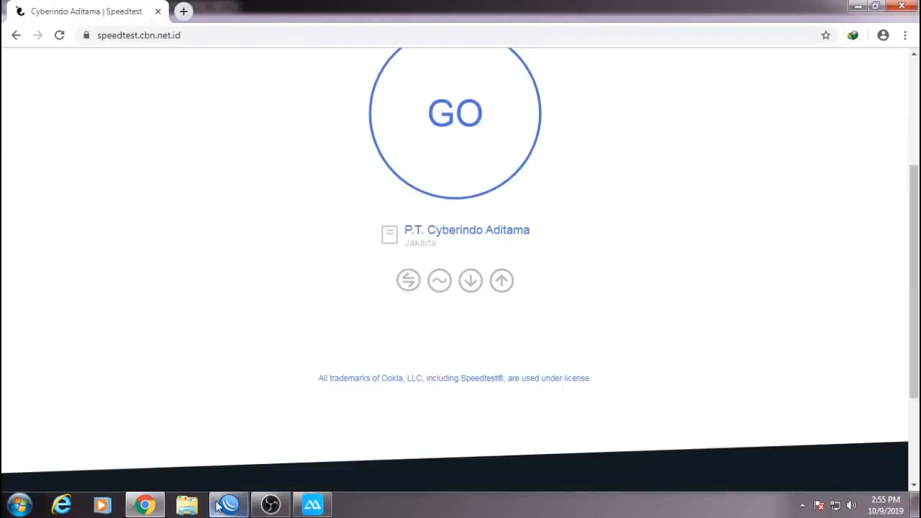
left_click(421, 177)
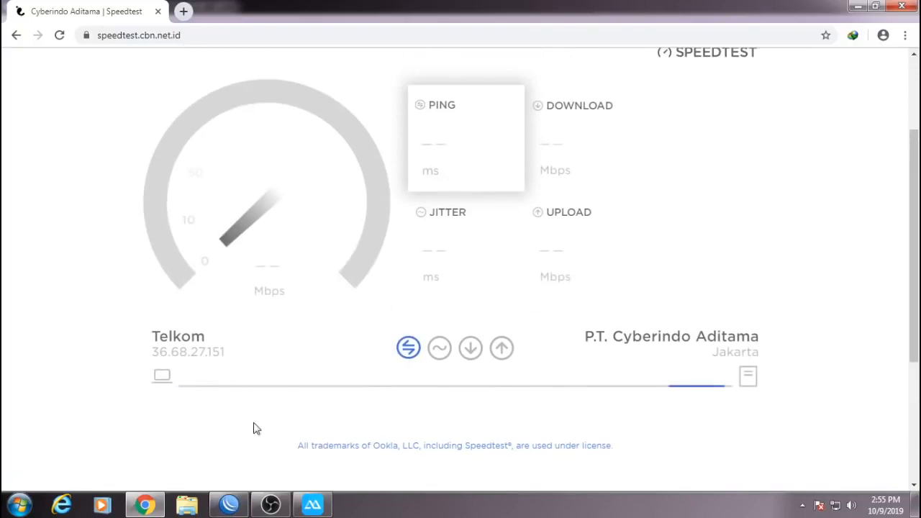
Watch 2.ether3 and 3.INTERNET traffic in WinBox while the speed test runs.
left_click(228, 504)
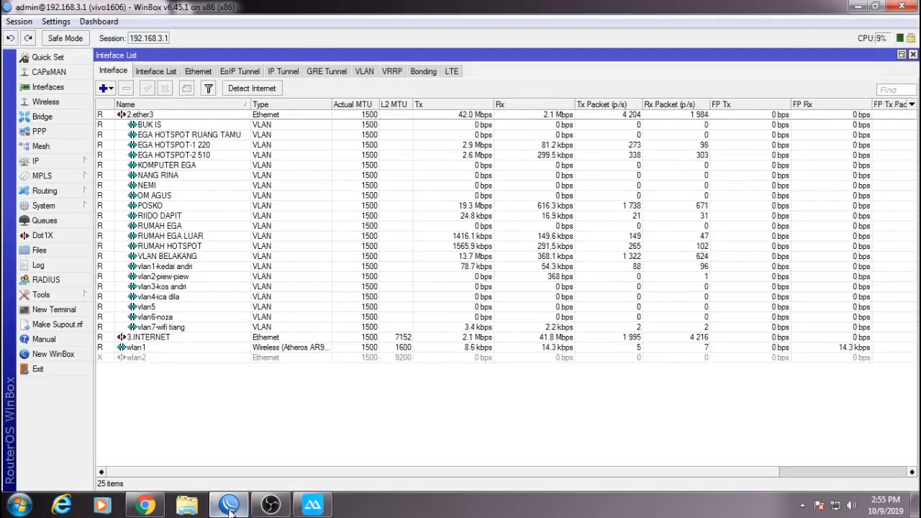
left_click(229, 504)
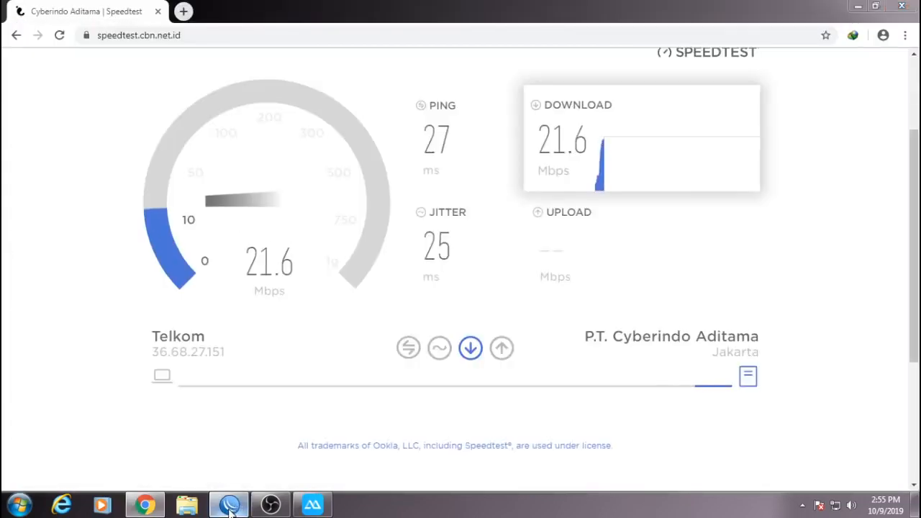
left_click(229, 504)
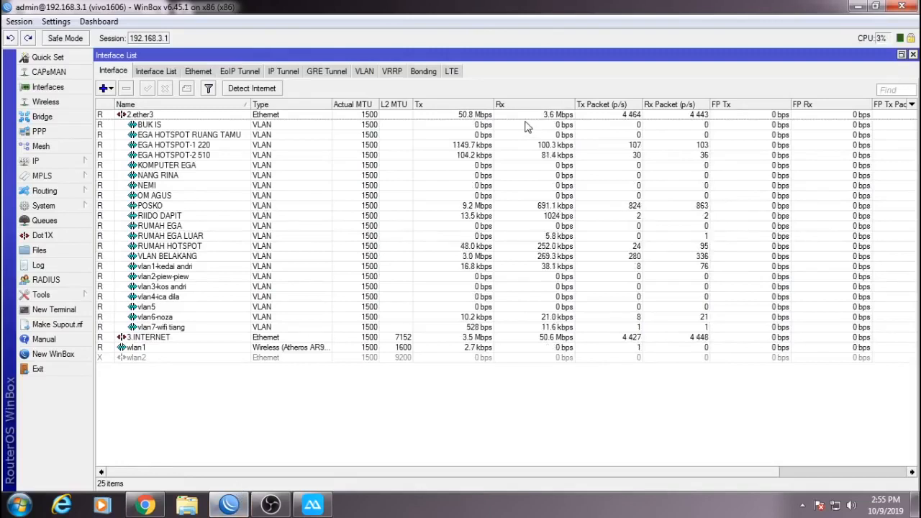
left_click(479, 116)
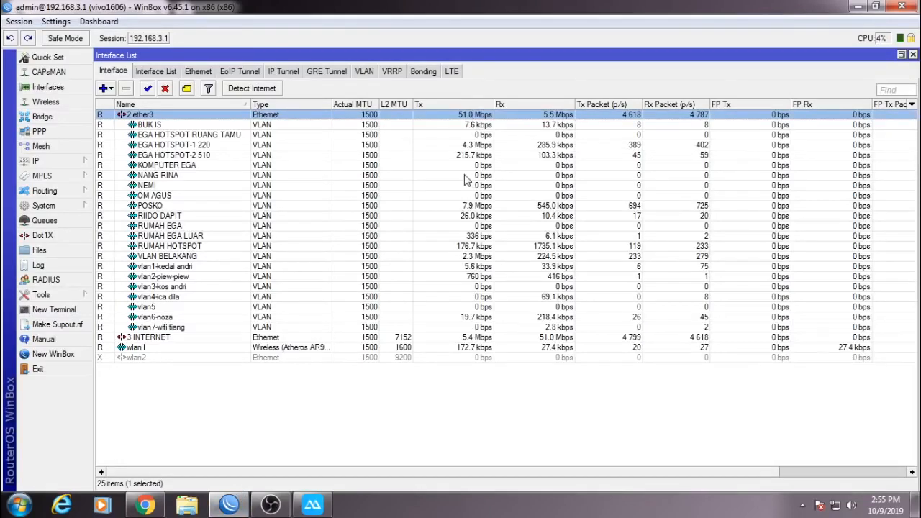
left_click(543, 339)
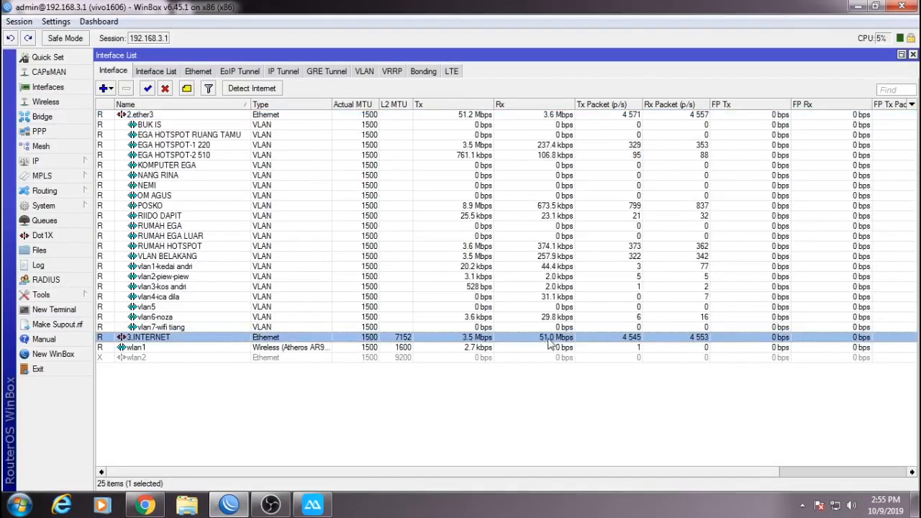
left_click(227, 505)
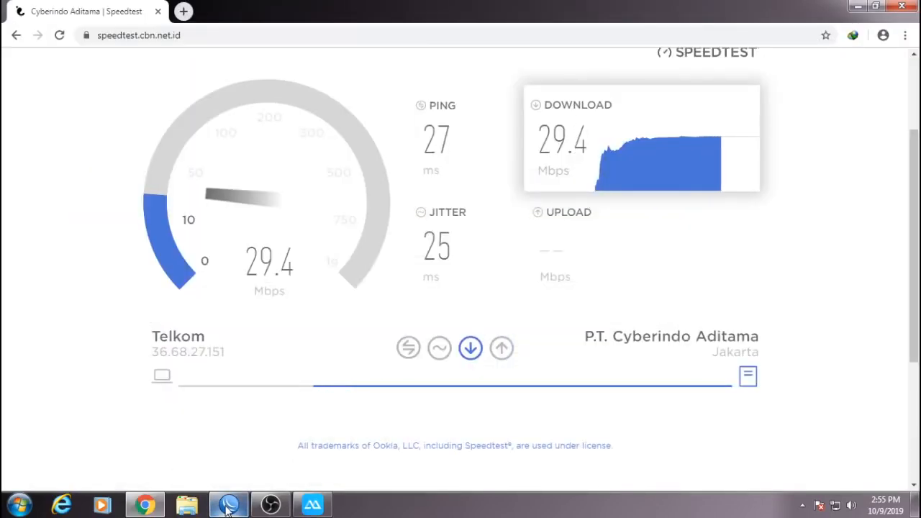
left_click(228, 506)
left_click(227, 506)
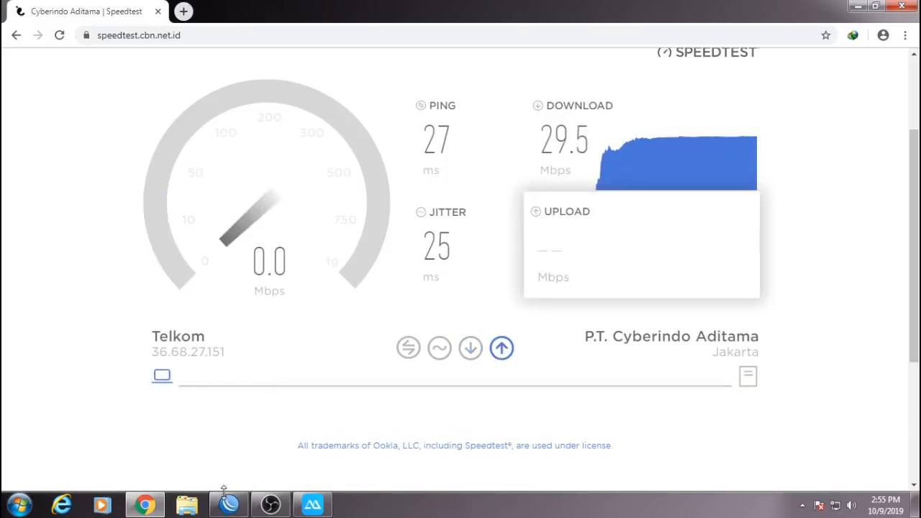
mouse_move(228, 506)
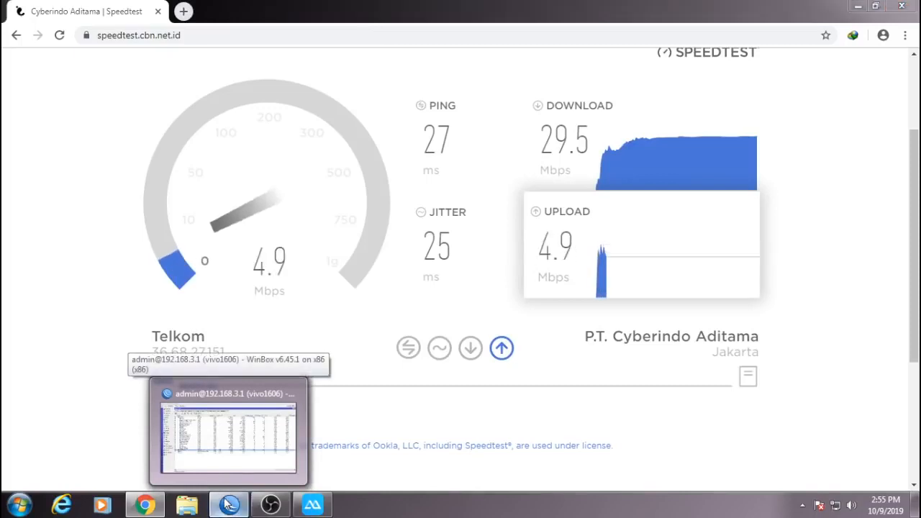
left_click(229, 503)
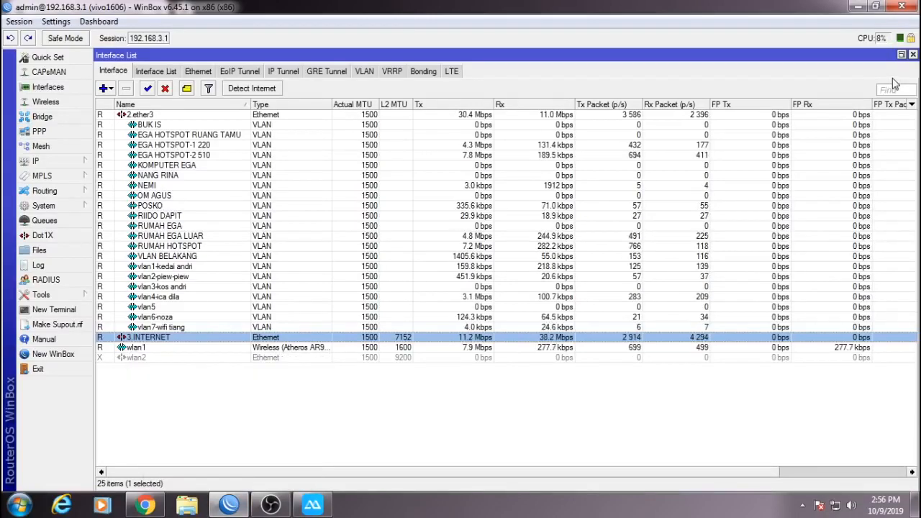
Close the Interface List and minimize WinBox and Chrome to the desktop.
left_click(913, 55)
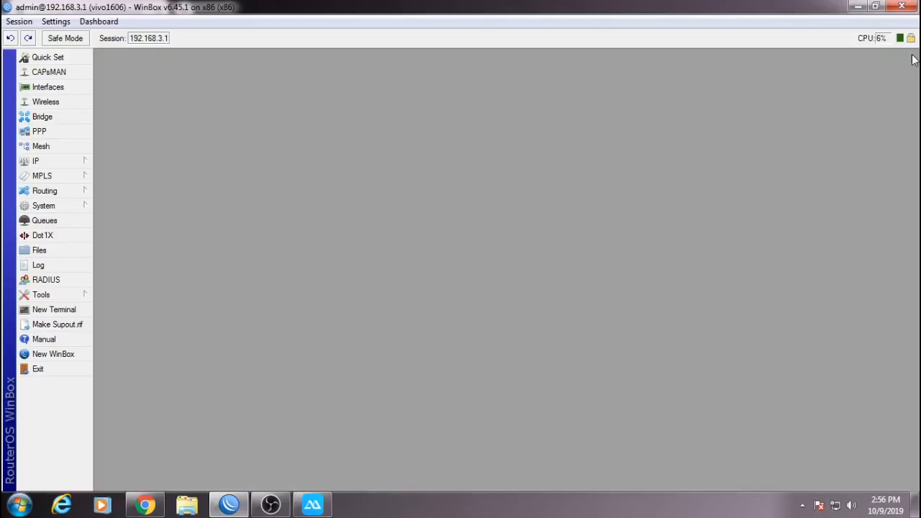
left_click(858, 6)
left_click(858, 7)
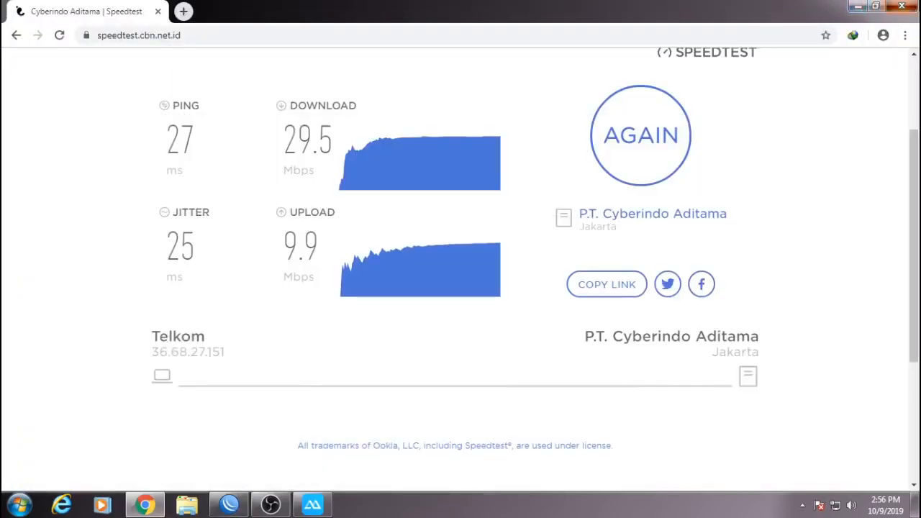
right_click(407, 92)
left_click(424, 128)
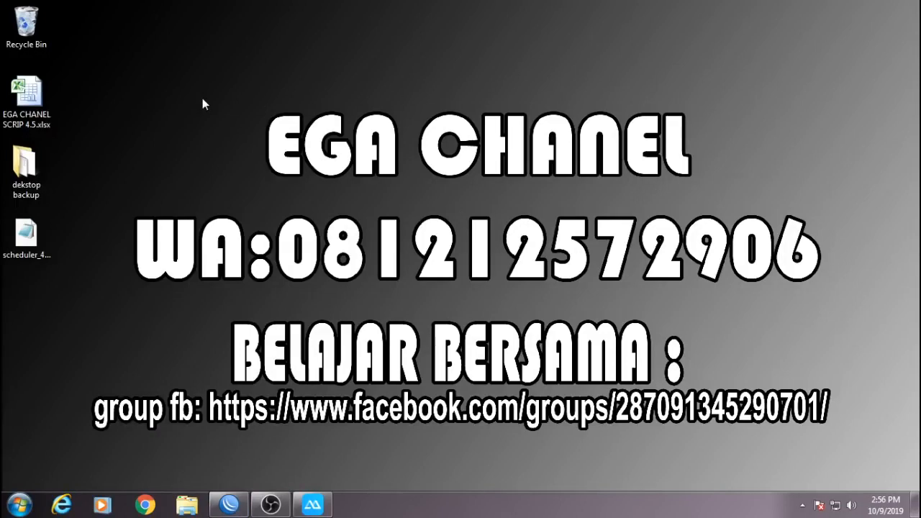
Open EGA CHANEL SCRIP 4.5.xlsx from the desktop and close the Activation Wizard.
double_click(37, 103)
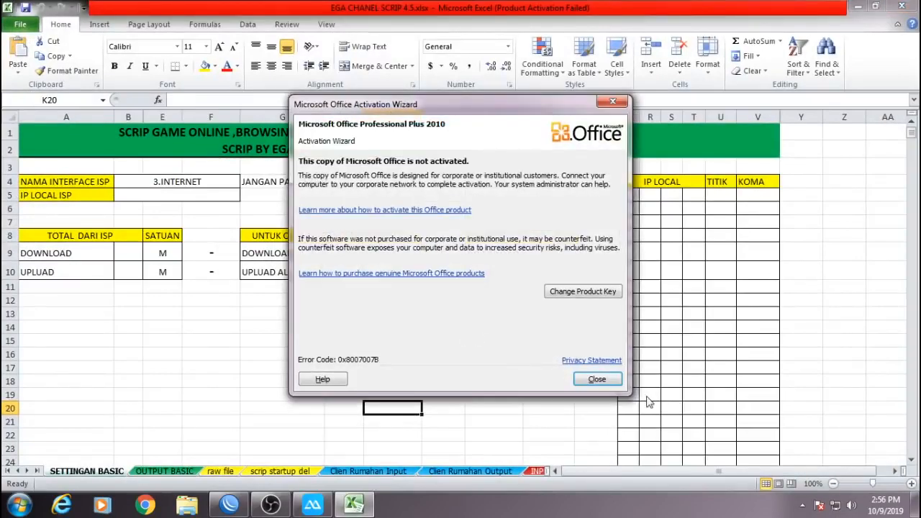
left_click(596, 379)
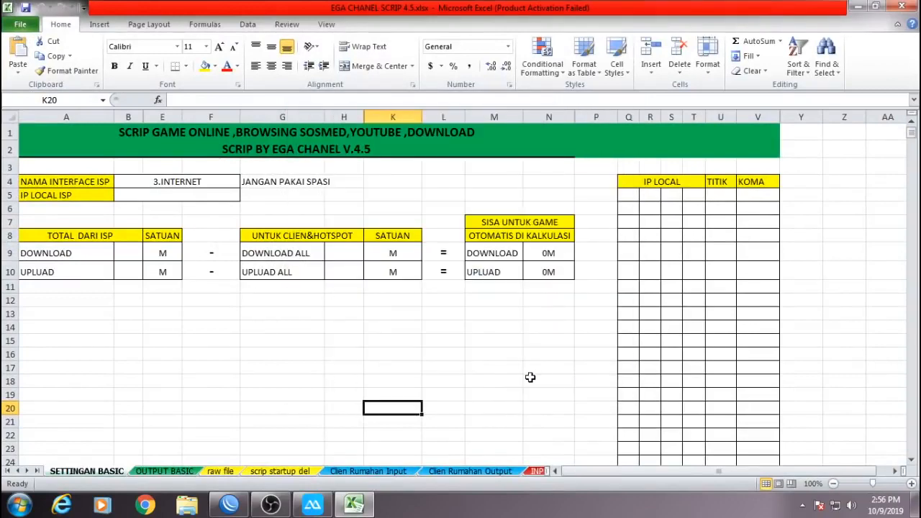
scroll(530, 377, "down", 12)
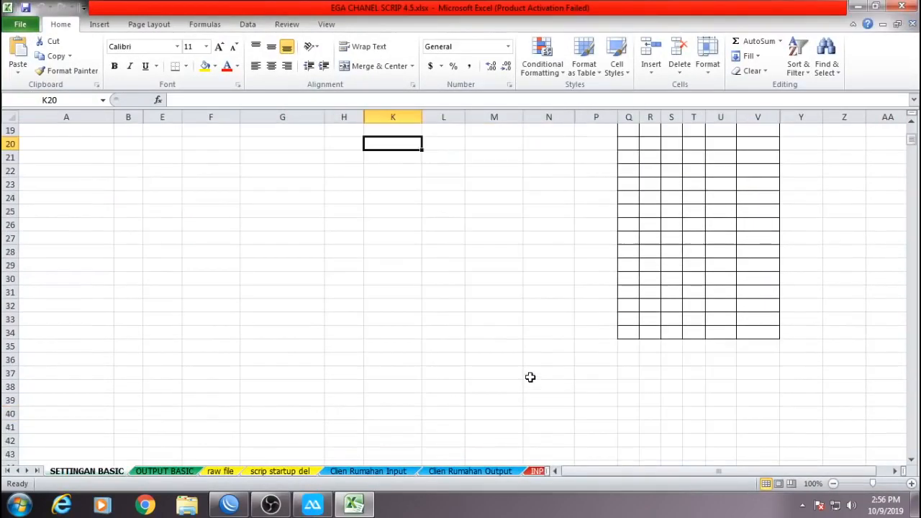
scroll(530, 377, "up", 12)
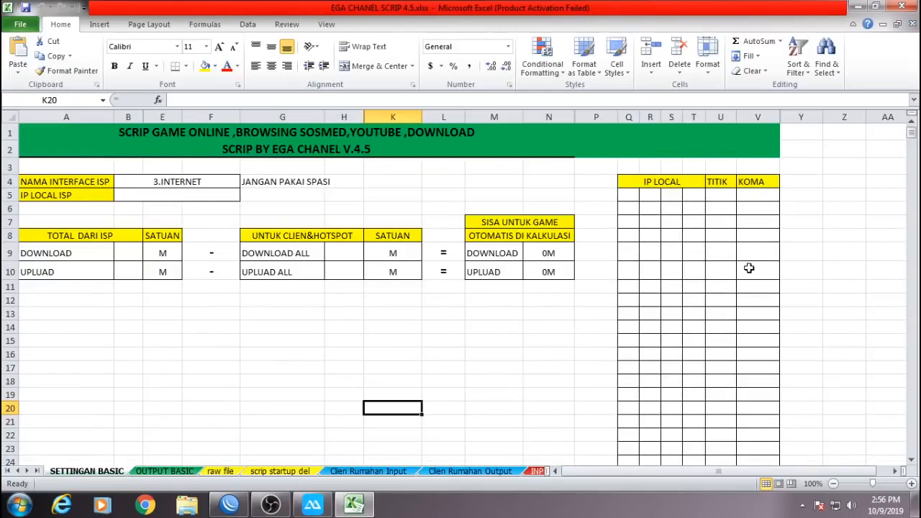
scroll(612, 281, "down", 10)
scroll(612, 284, "up", 9)
scroll(611, 295, "up", 1)
Point out the 3.INTERNET interface cell and the B9, B10 and H9 bandwidth inputs.
left_click(264, 342)
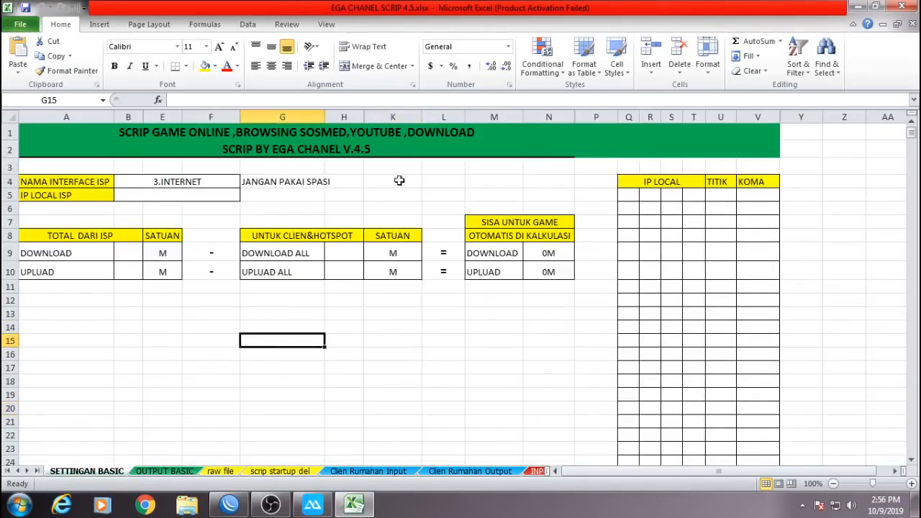
left_click(170, 185)
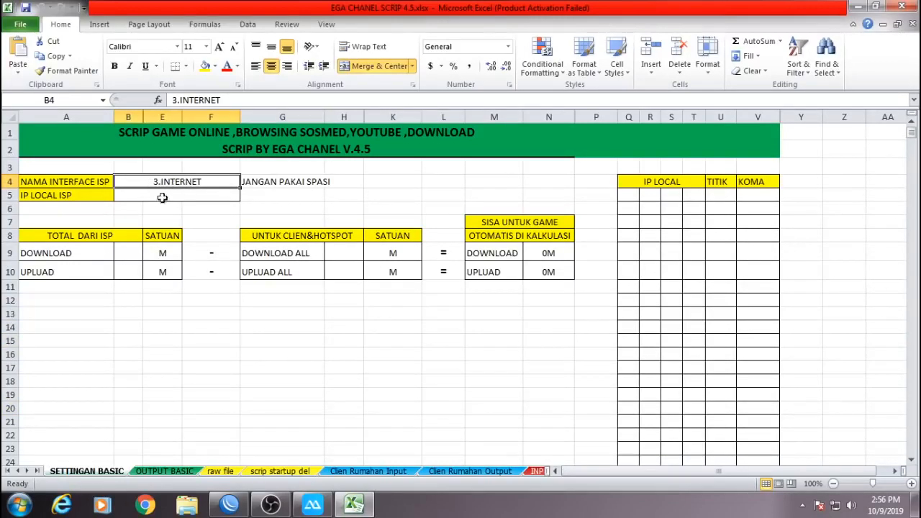
left_click(119, 252)
left_click(123, 269)
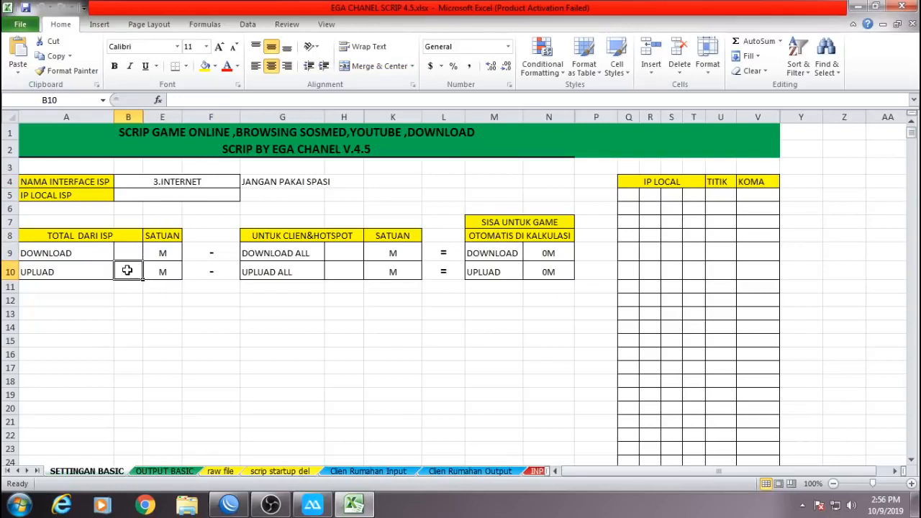
left_click(349, 246)
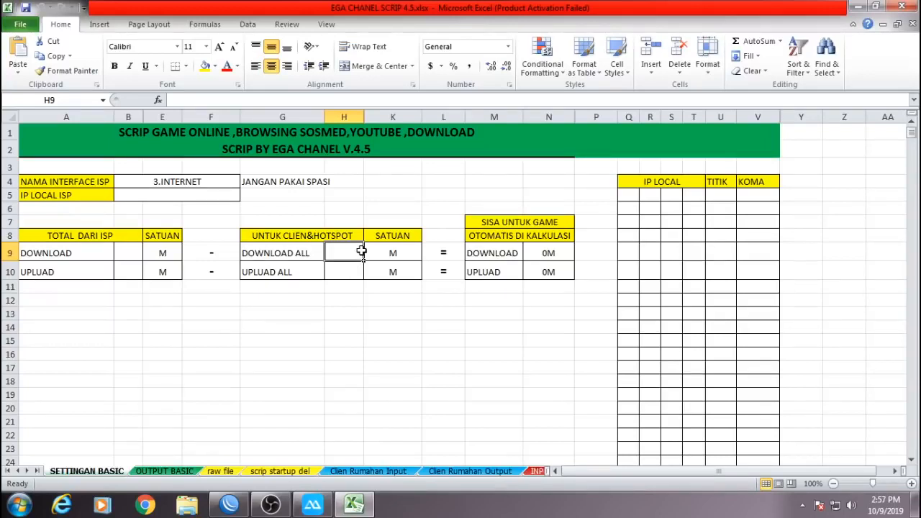
left_click(400, 297)
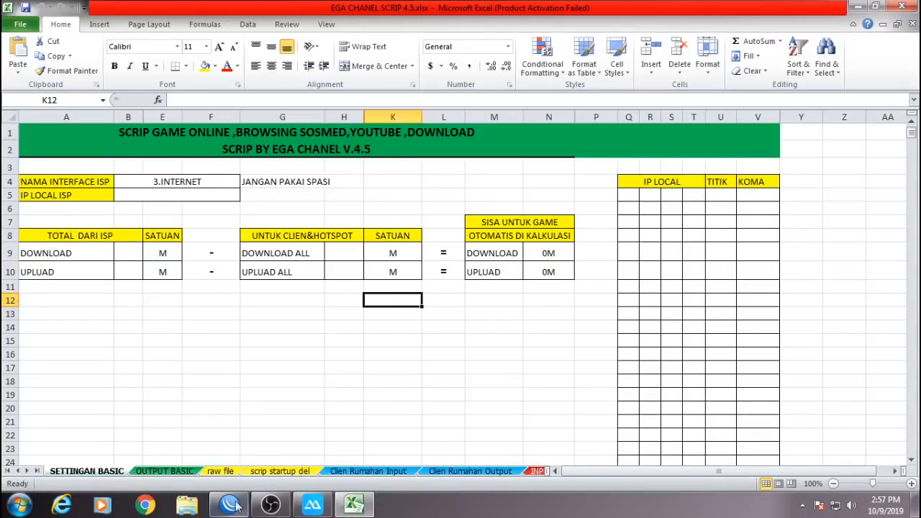
mouse_move(235, 508)
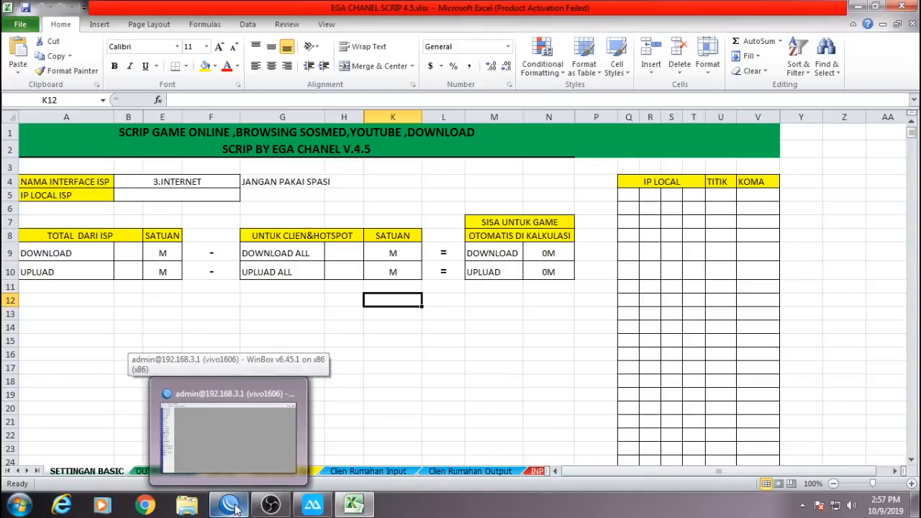
left_click(235, 508)
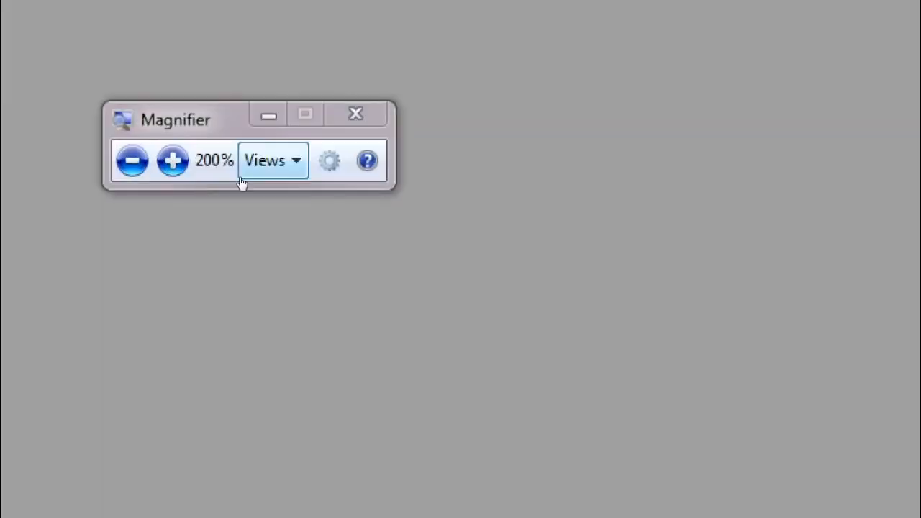
Set Magnifier Options' zoom increment slider to 25%, then zoom out to 100%.
left_click(242, 178)
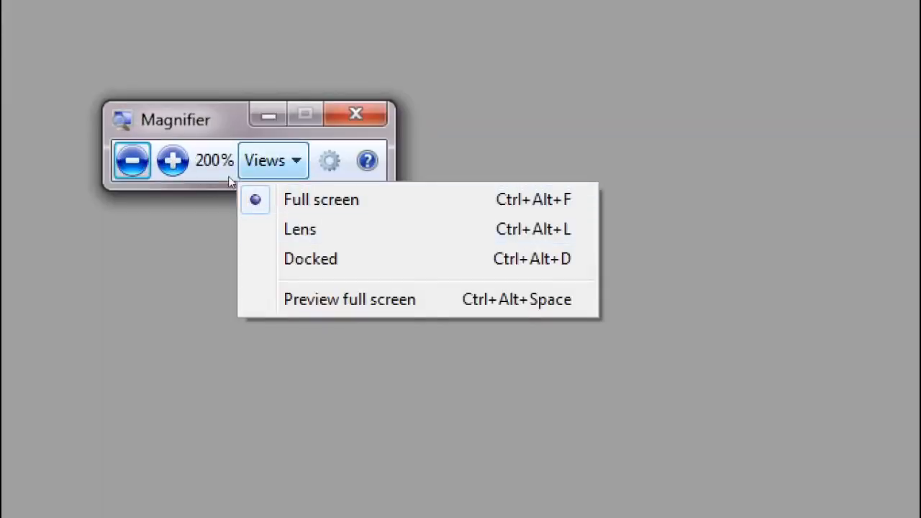
left_click(329, 161)
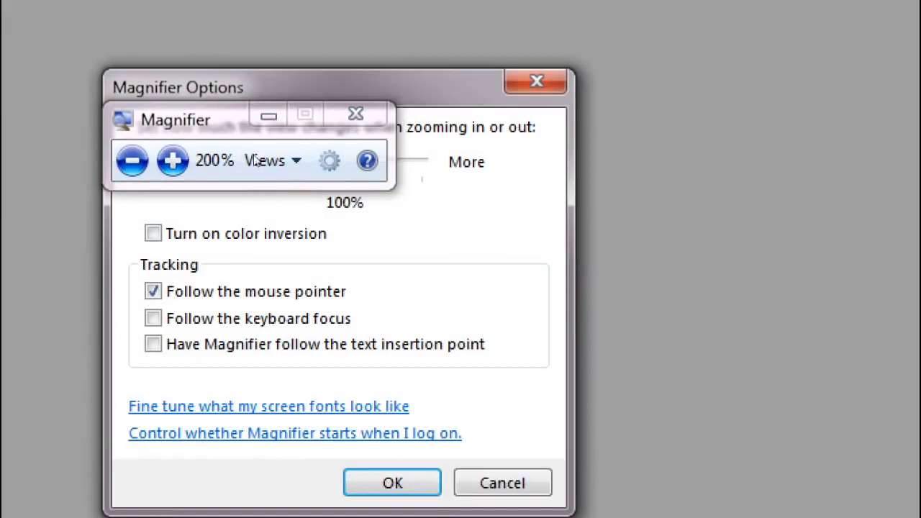
left_click(261, 183)
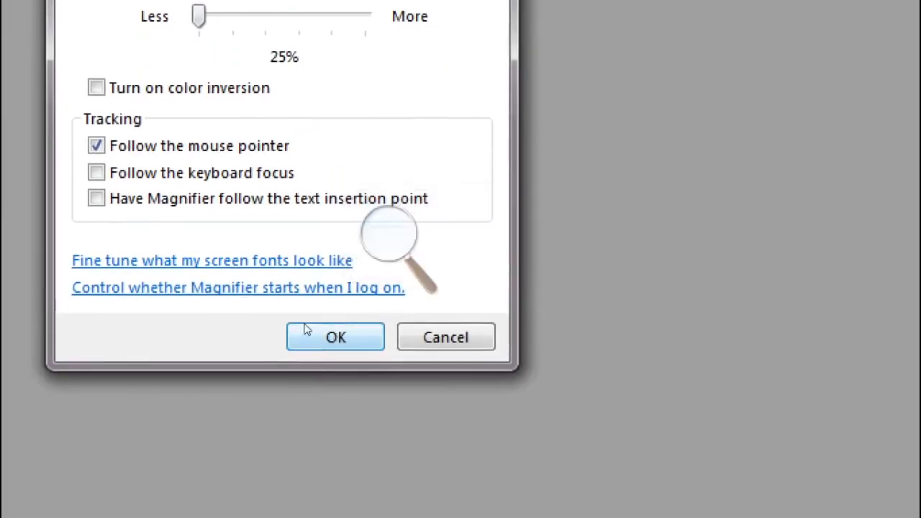
left_click(302, 335)
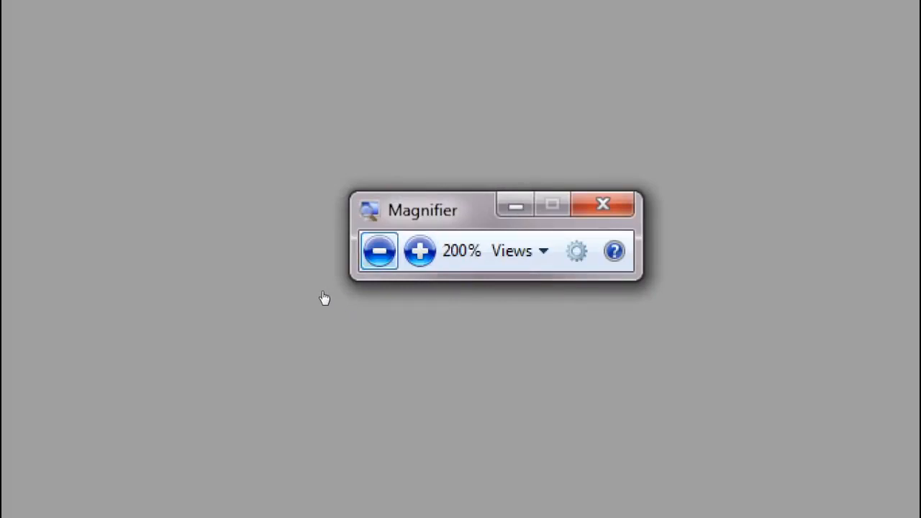
key("super+minus")
key("super+minus")
key("super+minus")
left_click(384, 255)
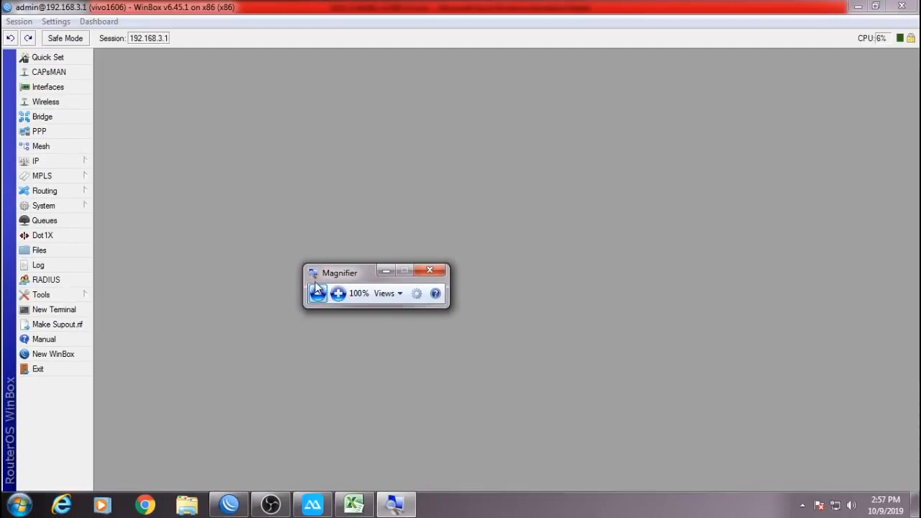
Reset the screen zoom, open the router's Interfaces list, and check Excel's interface-name cell.
key("super+plus")
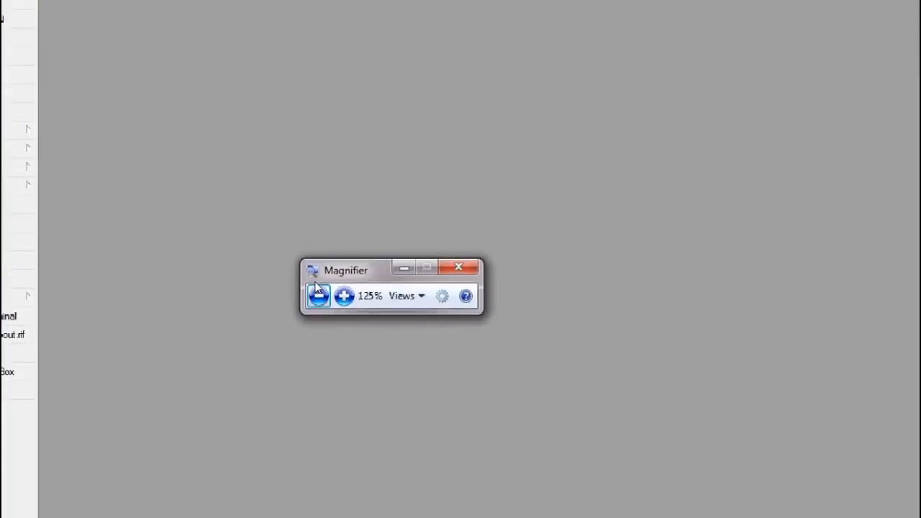
left_click(317, 290)
left_click(386, 271)
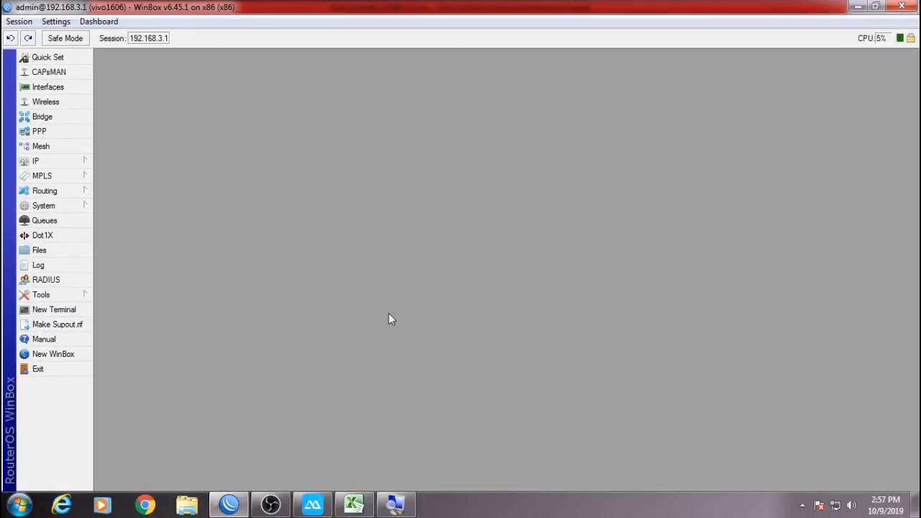
left_click(87, 92)
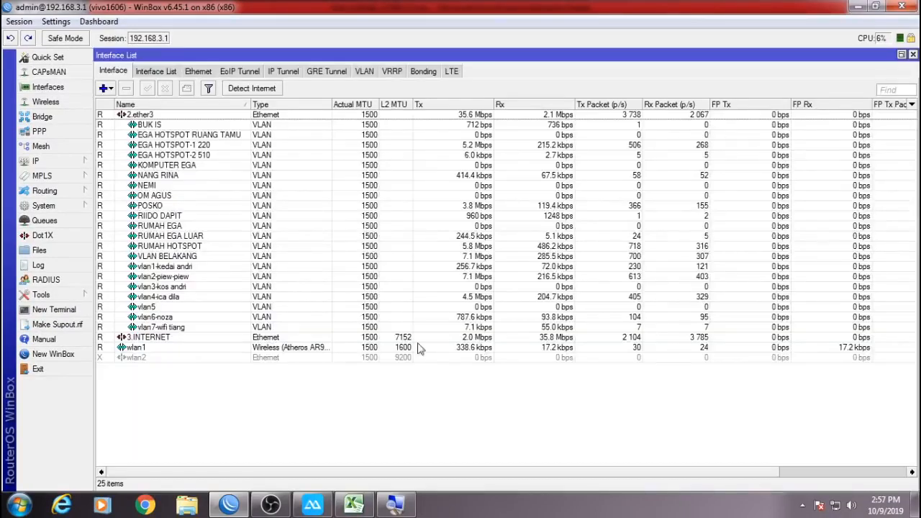
left_click(362, 508)
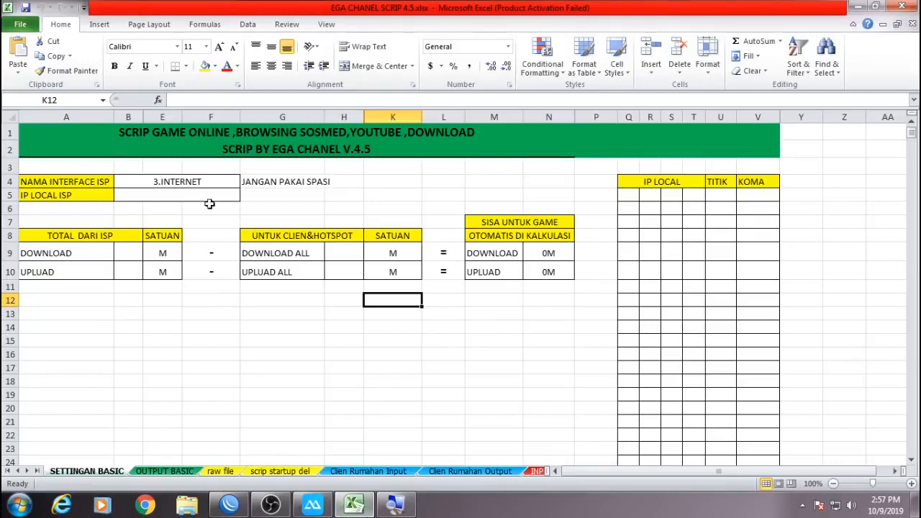
left_click(144, 180)
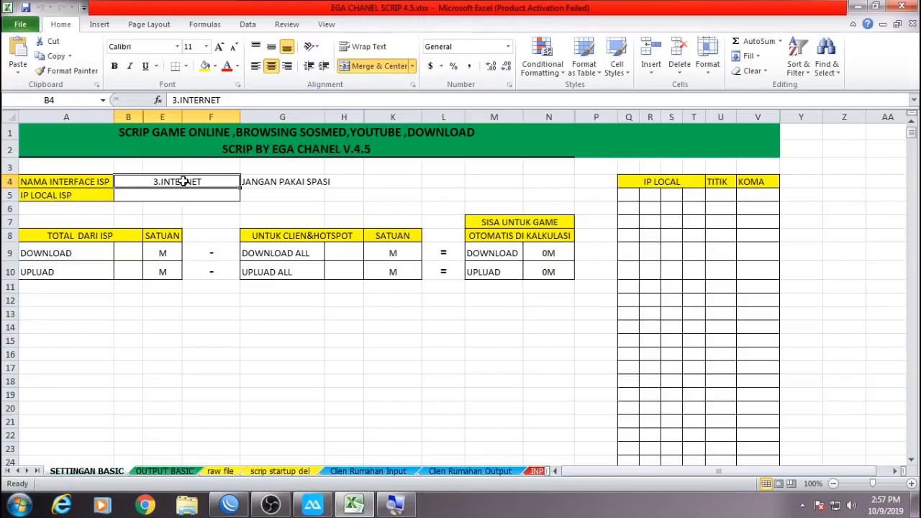
Select the 3.INTERNET row in WinBox's interface list.
left_click(229, 505)
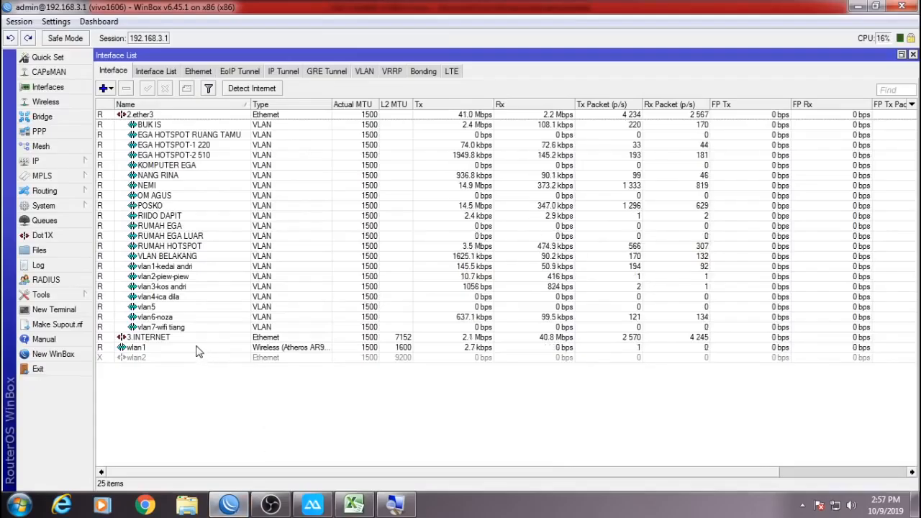
left_click(186, 340)
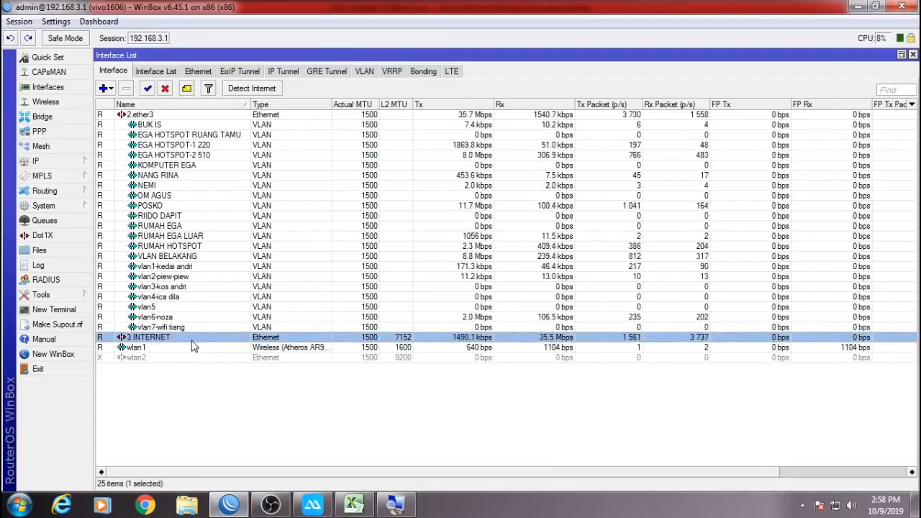
left_click(229, 505)
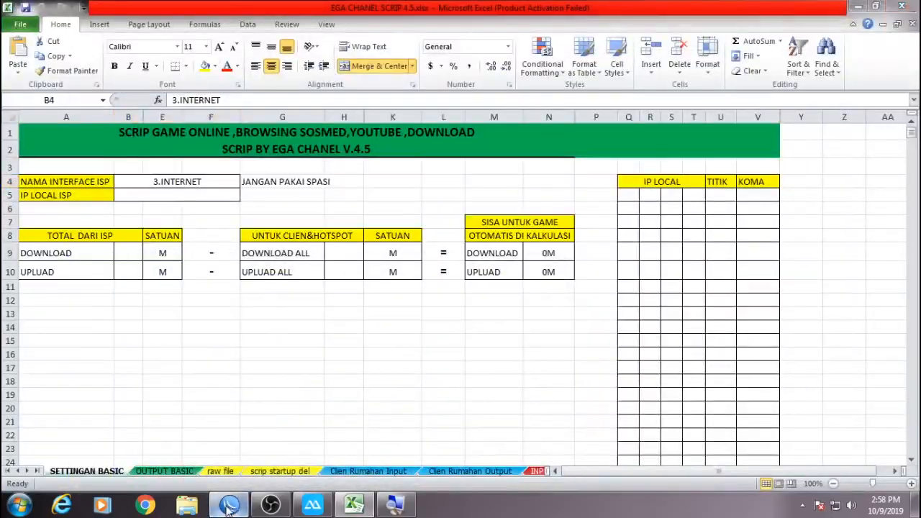
left_click(229, 505)
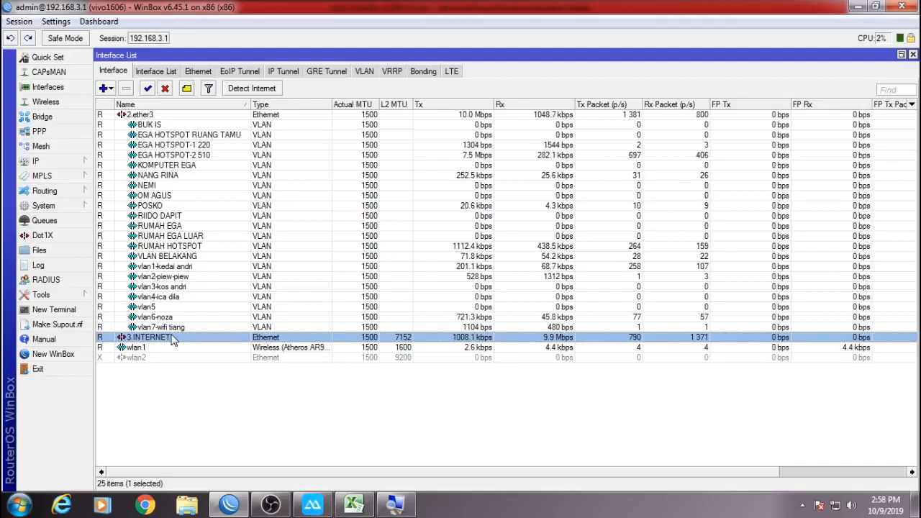
Copy the Name field from the 3.INTERNET interface settings without saving changes.
double_click(173, 340)
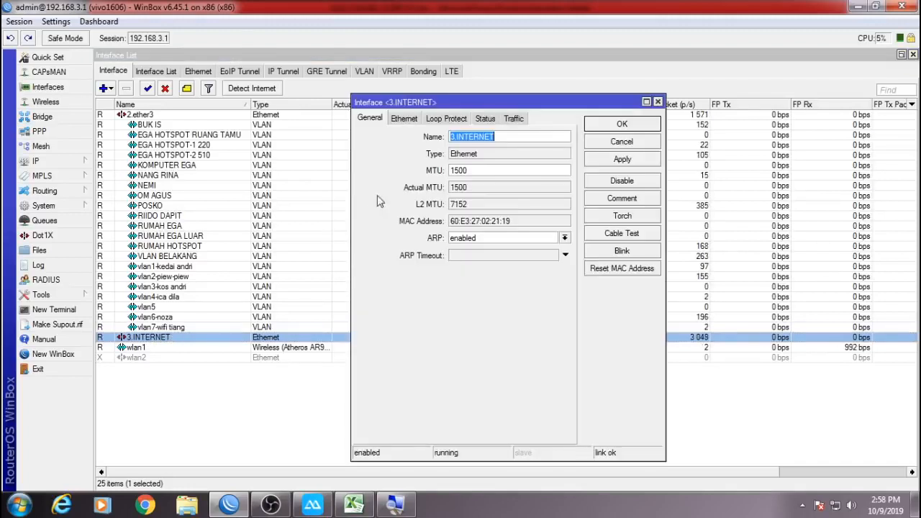
right_click(490, 137)
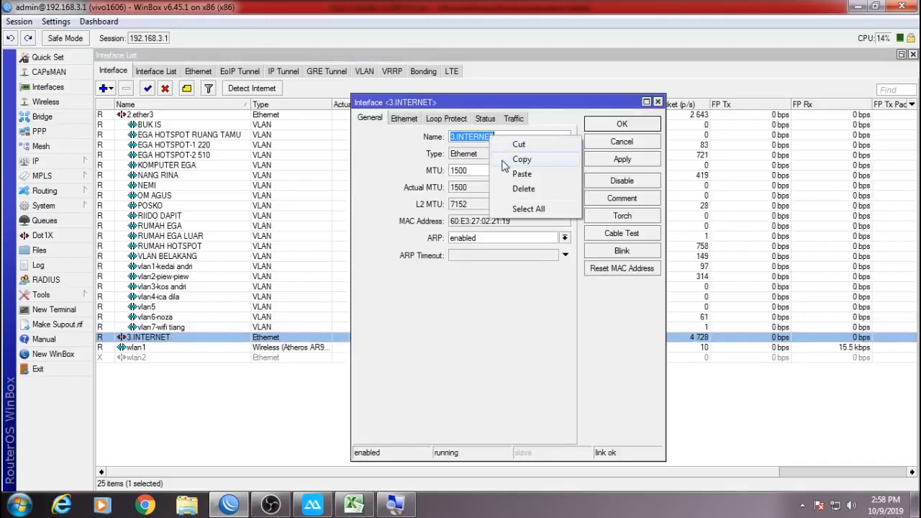
left_click(506, 160)
right_click(496, 137)
left_click(508, 160)
right_click(506, 137)
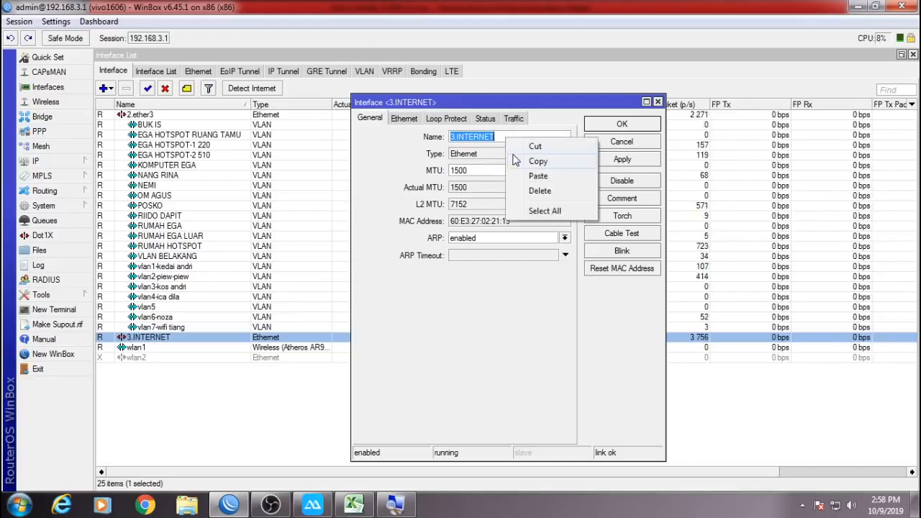
left_click(536, 161)
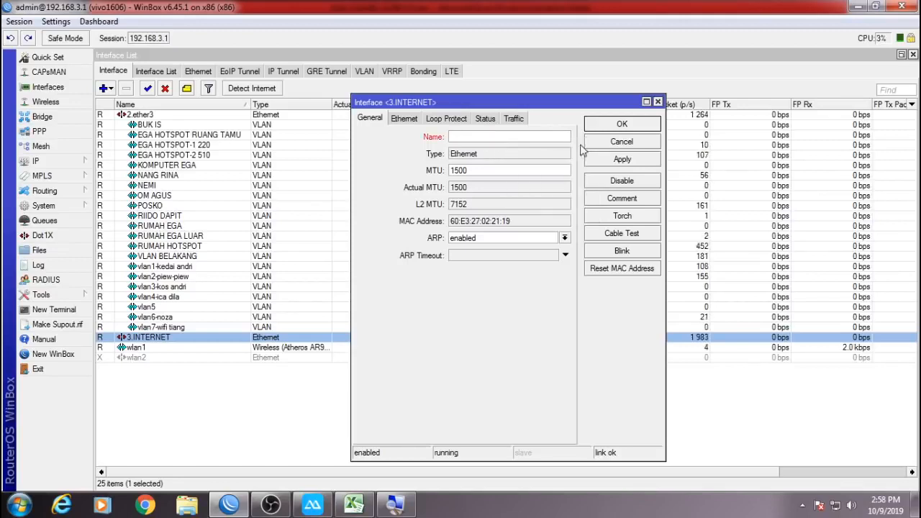
left_click(603, 142)
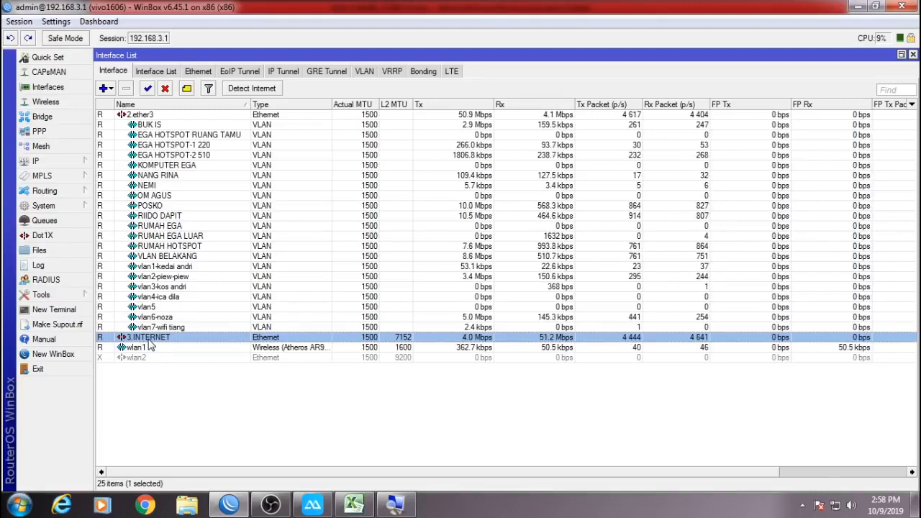
Copy the 3.INTERNET name again from its settings and return to the Excel workbook.
double_click(149, 339)
right_click(487, 137)
left_click(502, 161)
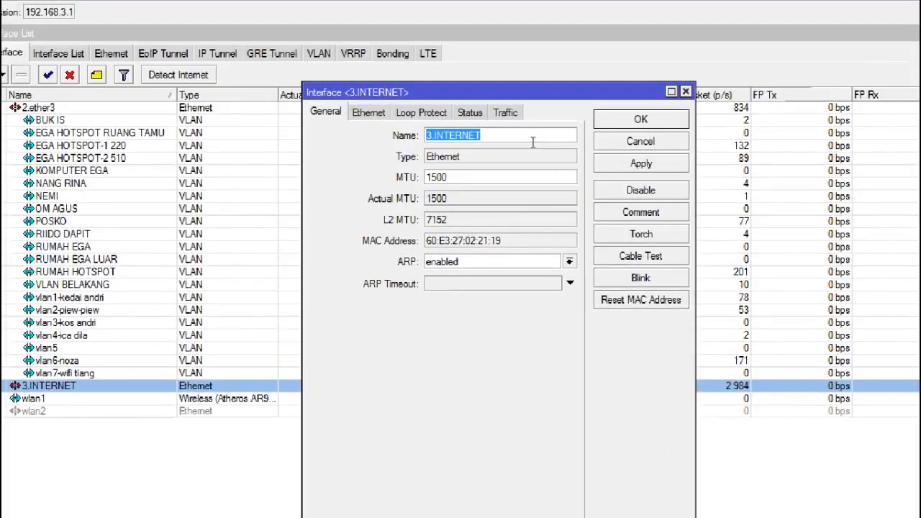
right_click(536, 141)
left_click(549, 172)
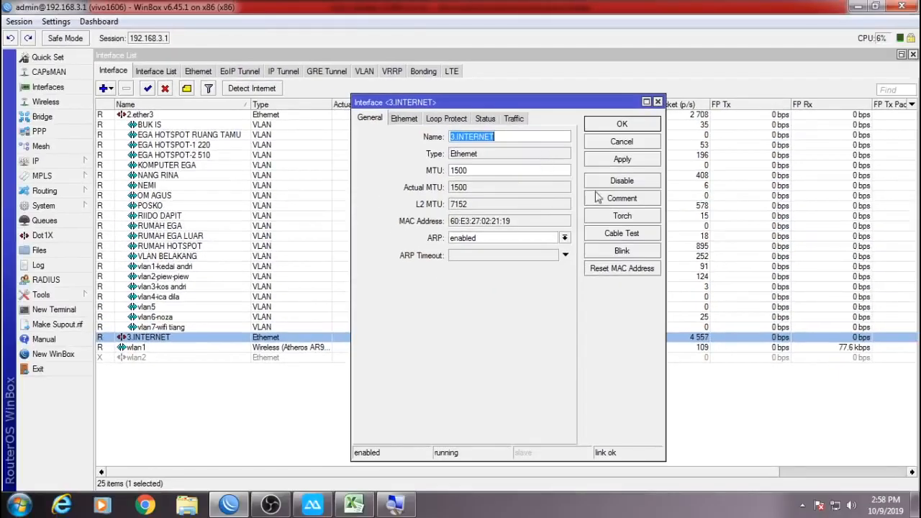
left_click(623, 141)
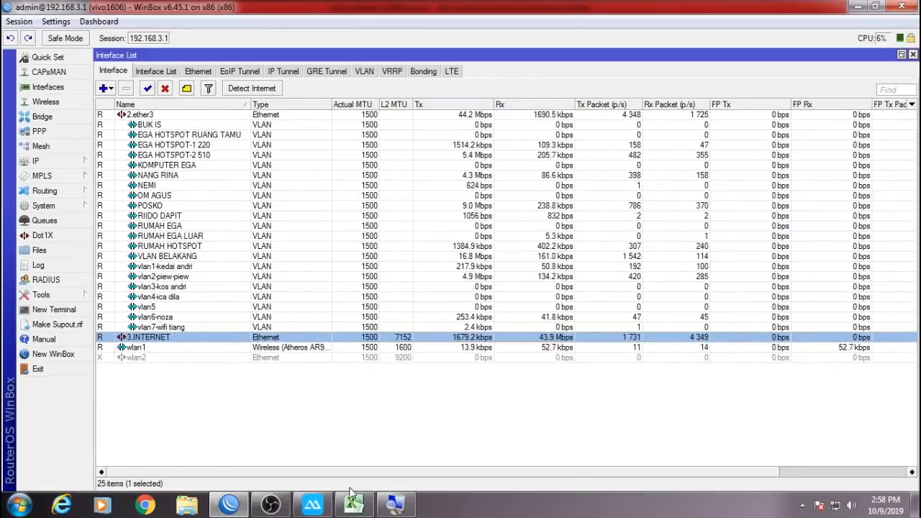
left_click(353, 506)
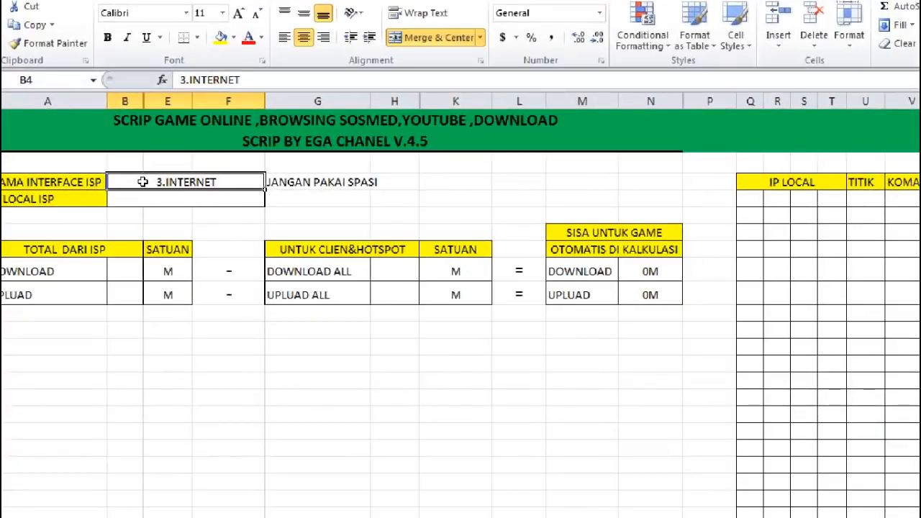
Paste 3.INTERNET over the existing text in cell B4.
double_click(142, 182)
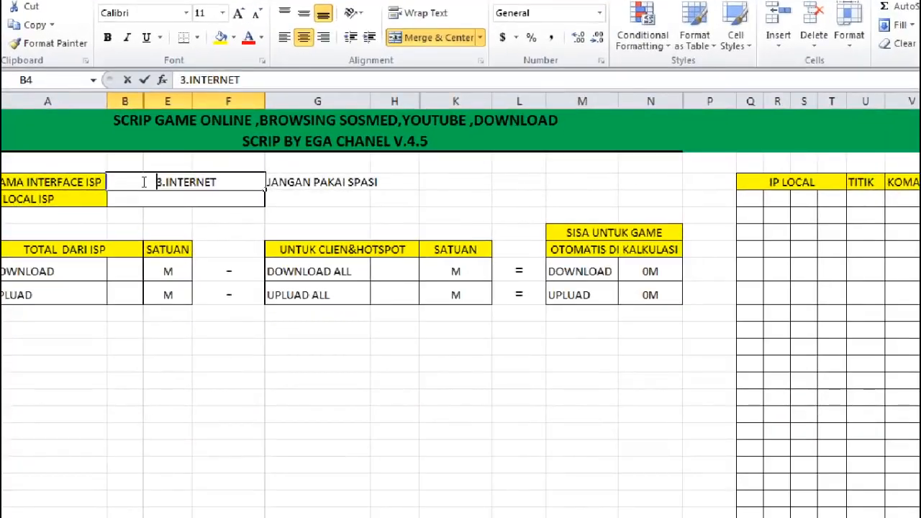
left_click_drag(133, 182, 218, 182)
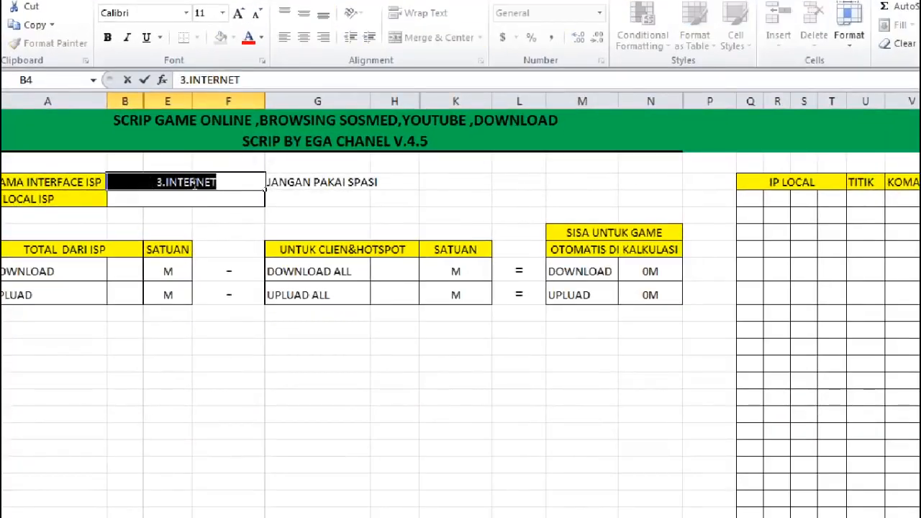
right_click(216, 184)
left_click(220, 241)
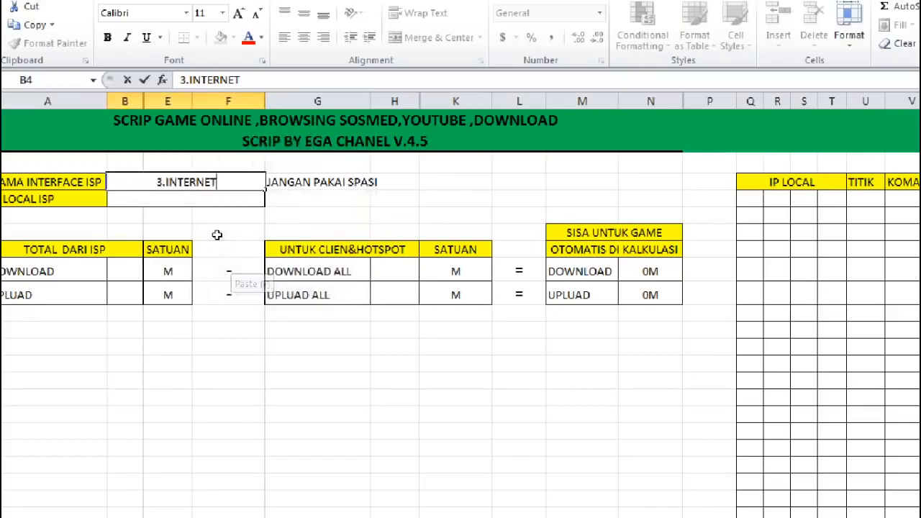
left_click(219, 245)
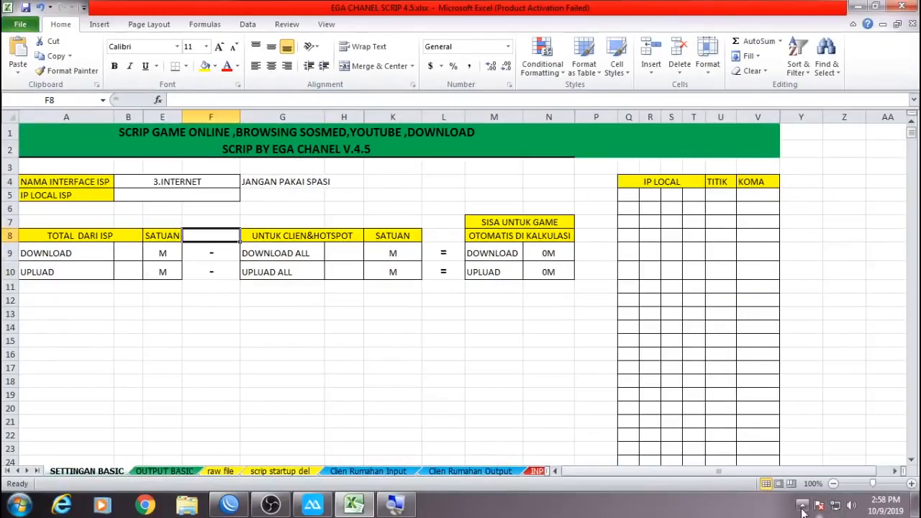
left_click(803, 506)
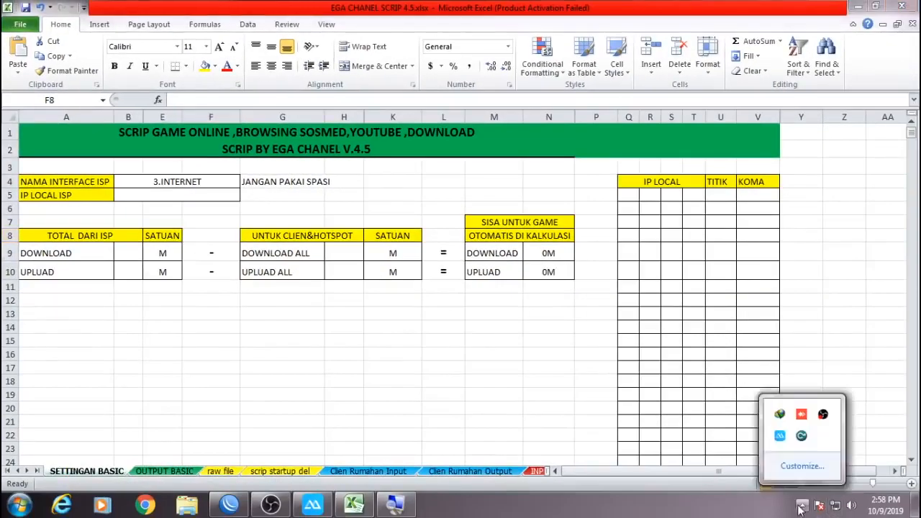
right_click(822, 415)
left_click(803, 374)
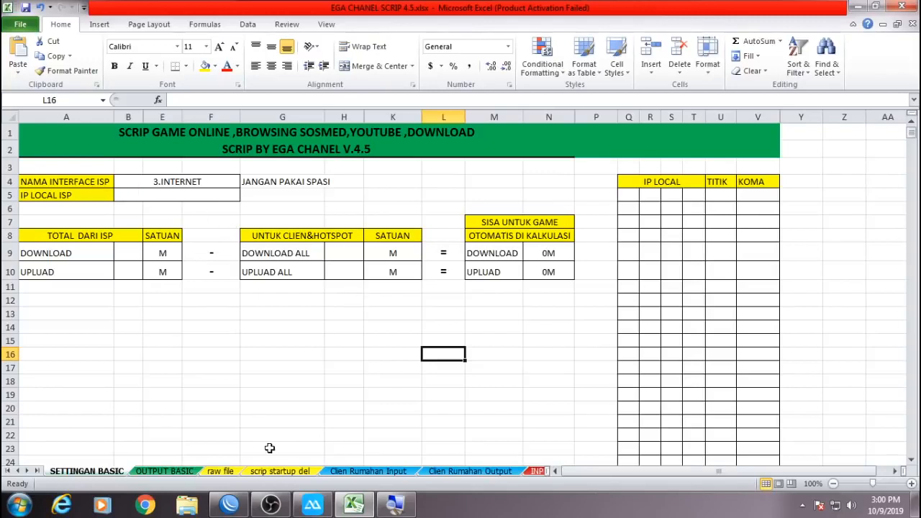
Review B4 and the IP LOCAL ISP row, then select cell B5 for the local IP.
left_click(136, 182)
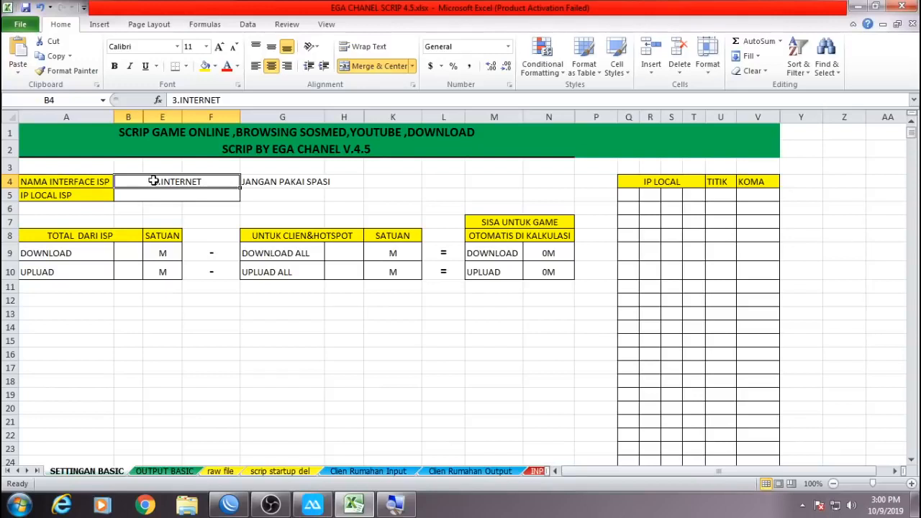
left_click(74, 196)
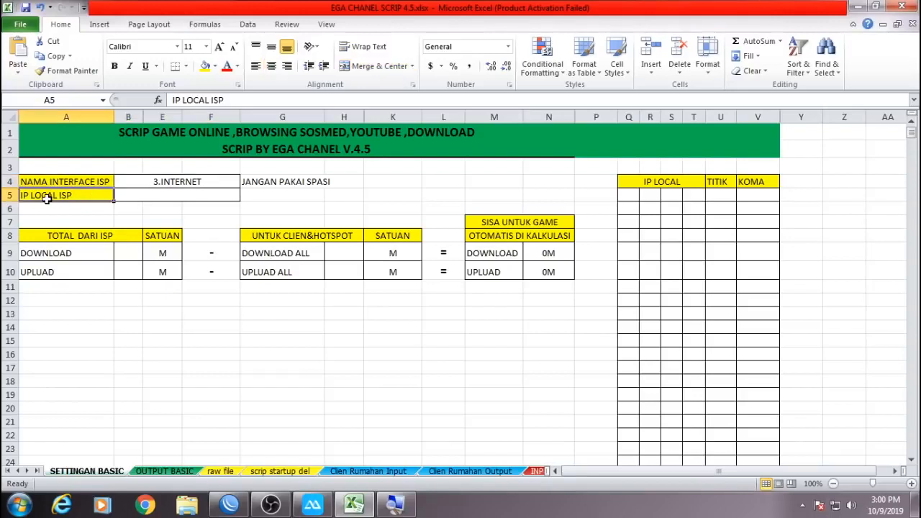
left_click(157, 195)
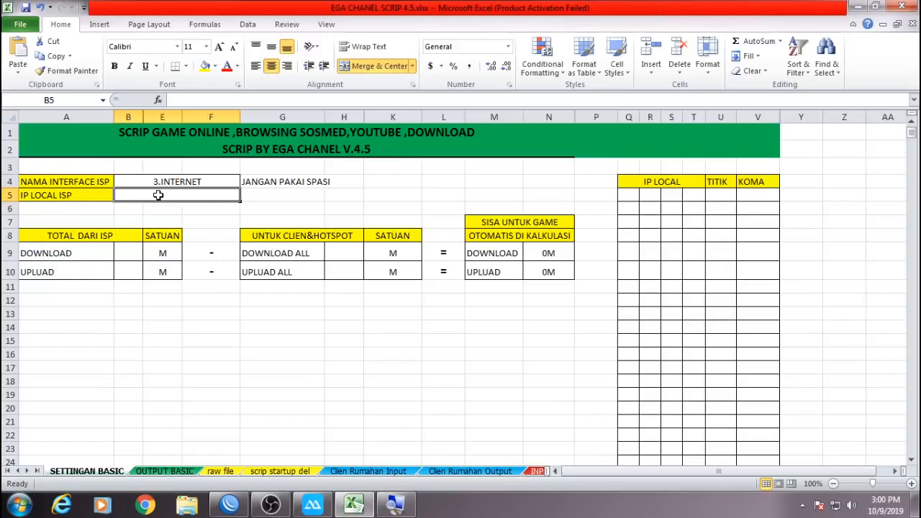
mouse_move(230, 506)
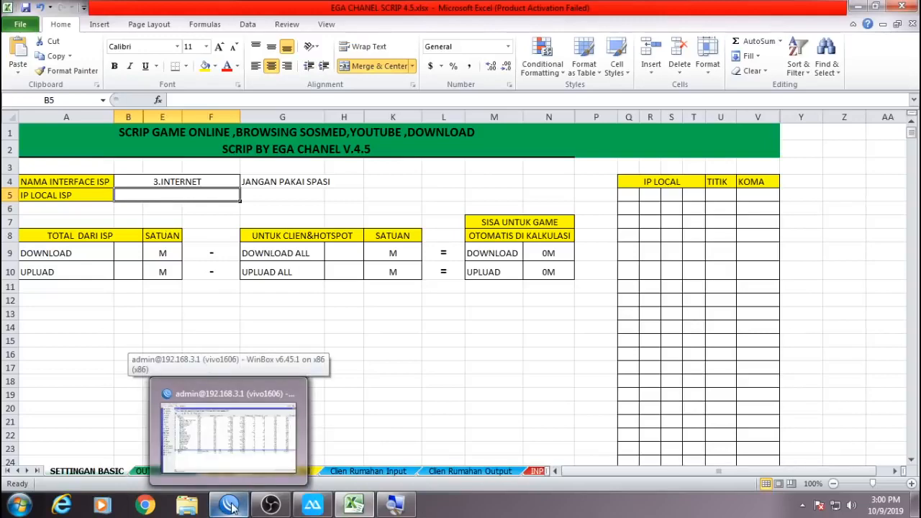
left_click(231, 506)
Sort IP Addresses by interface and copy 192.168.100.99/24 from the 3.INTERNET entry.
left_click(81, 163)
left_click(115, 170)
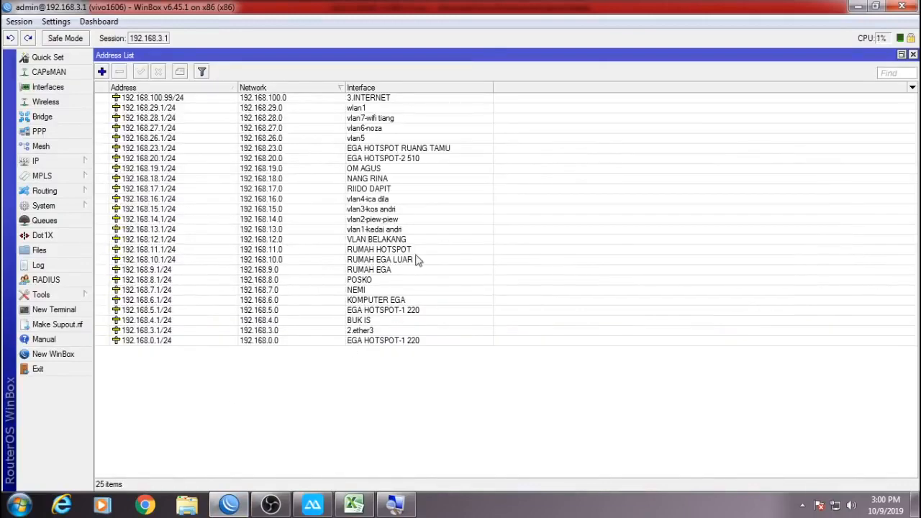
left_click(383, 88)
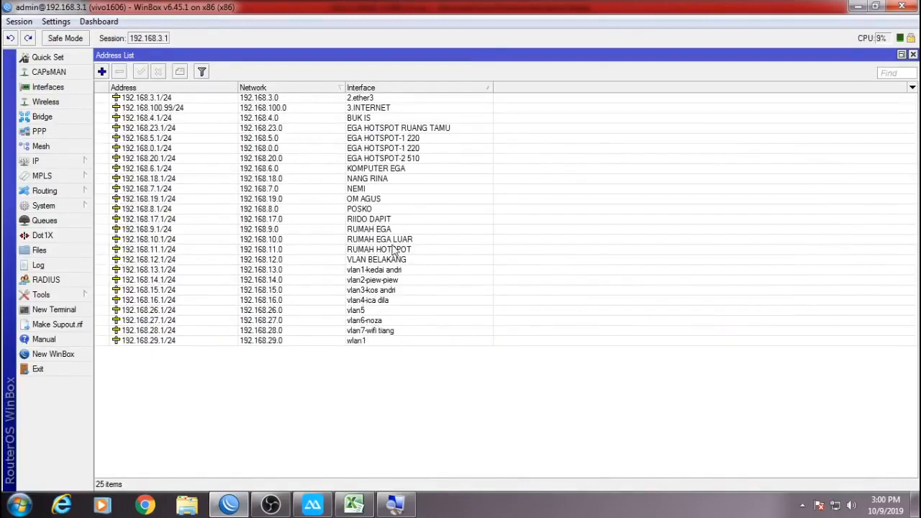
left_click(374, 110)
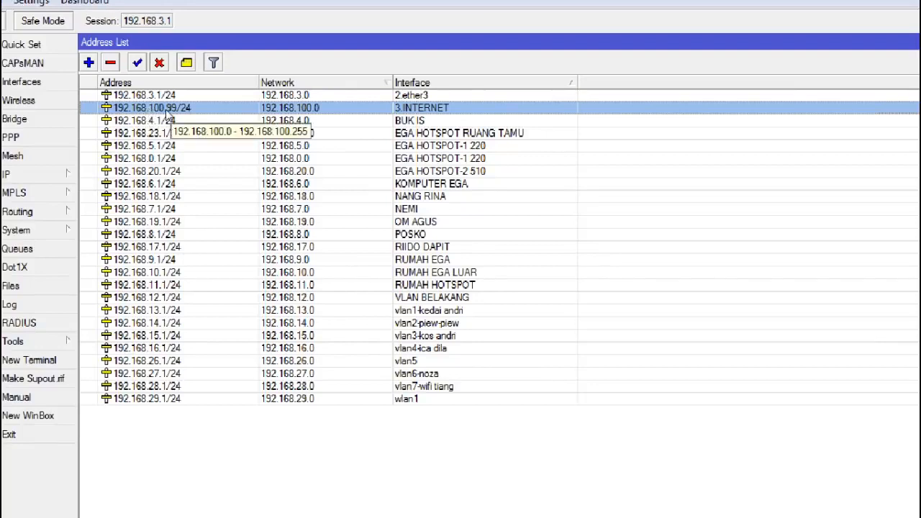
double_click(164, 110)
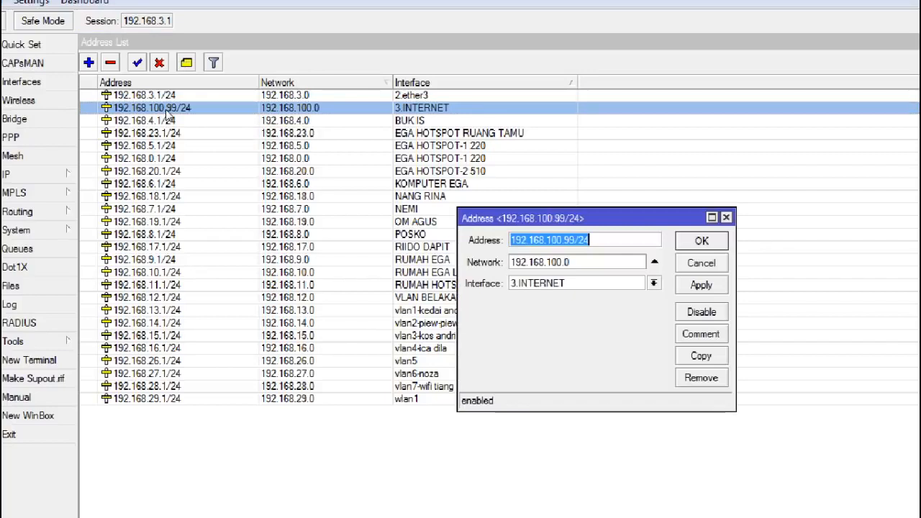
right_click(561, 241)
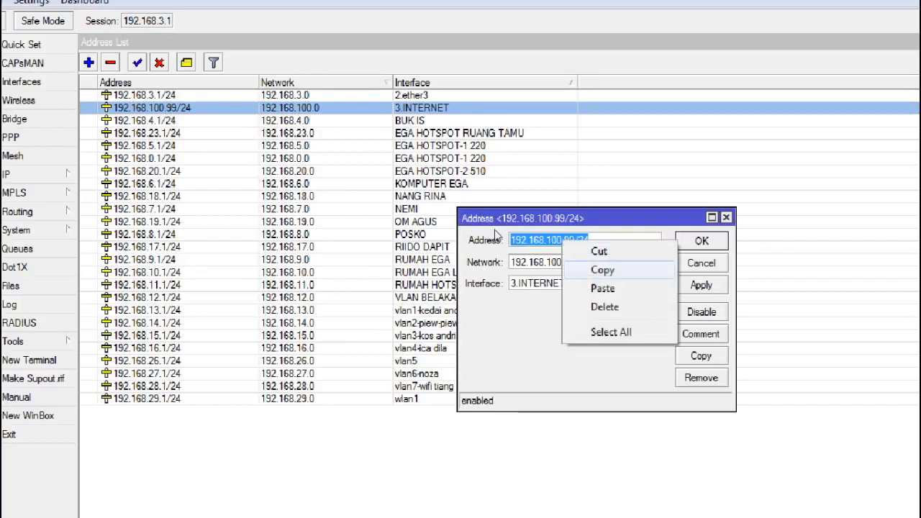
key("Escape")
key("Escape")
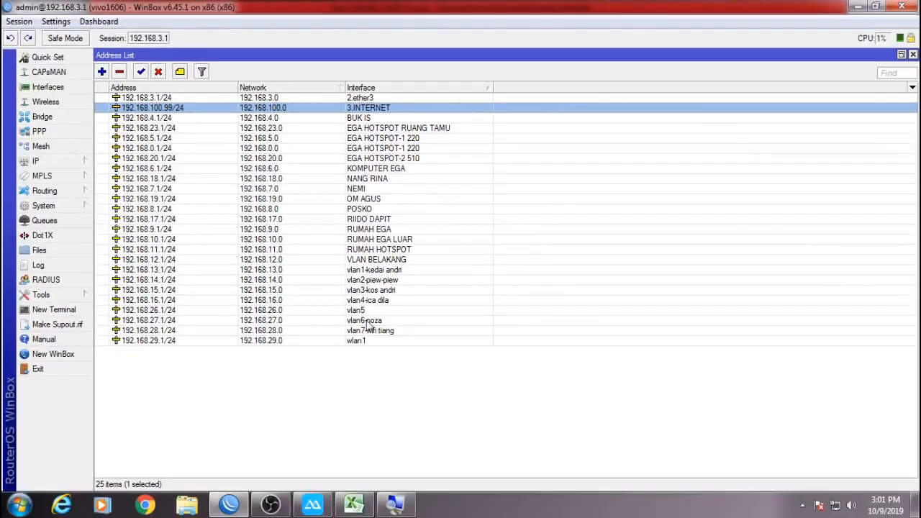
left_click(356, 506)
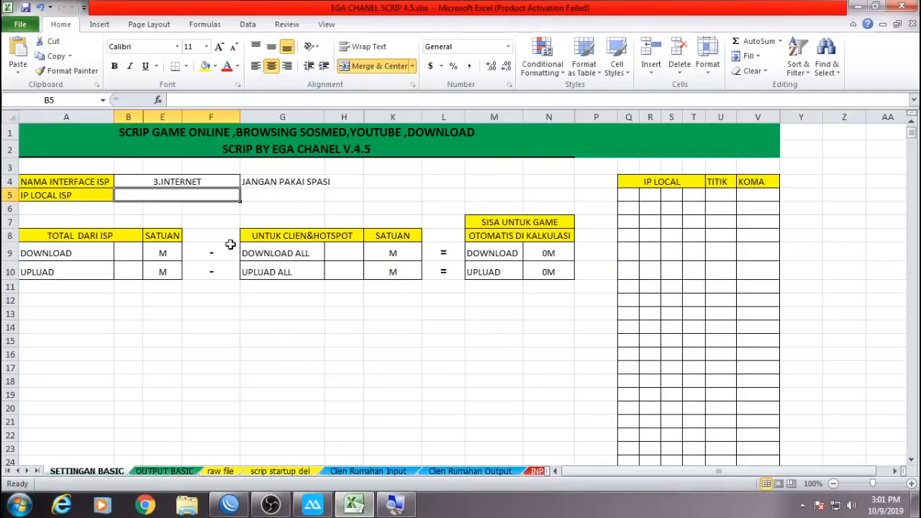
double_click(189, 196)
right_click(188, 197)
left_click(216, 249)
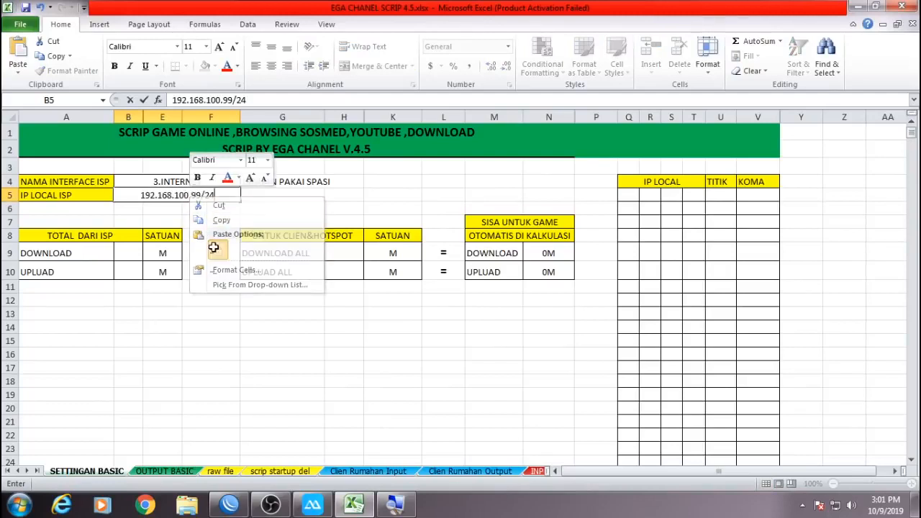
left_click(198, 196)
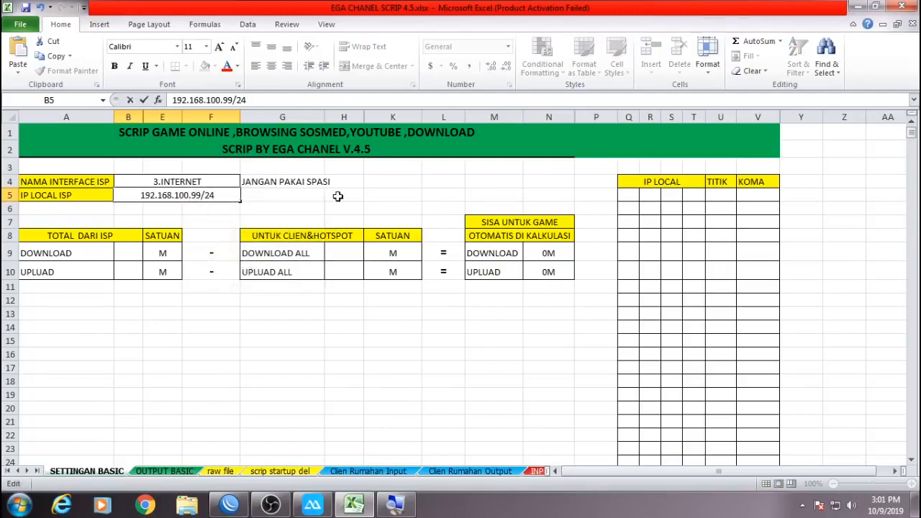
key("shift+Right")
key("shift+Right")
type("0")
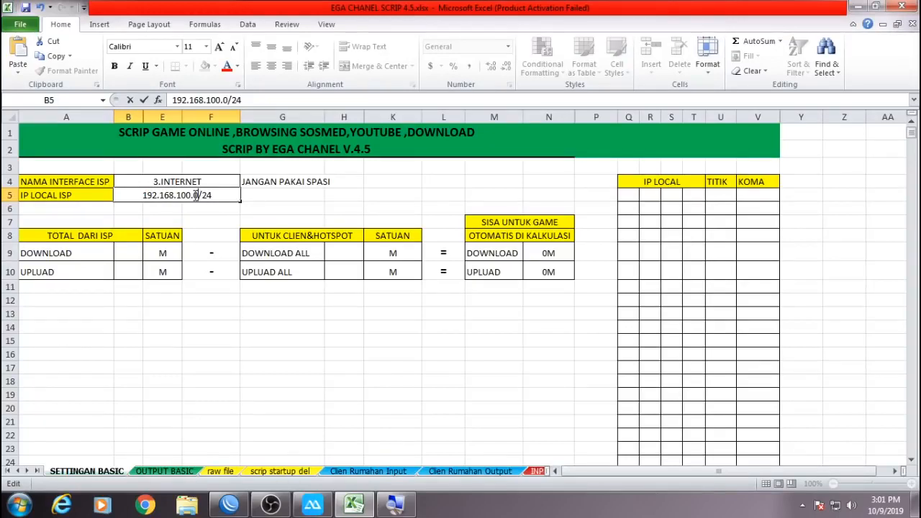
left_click_drag(213, 195, 128, 195)
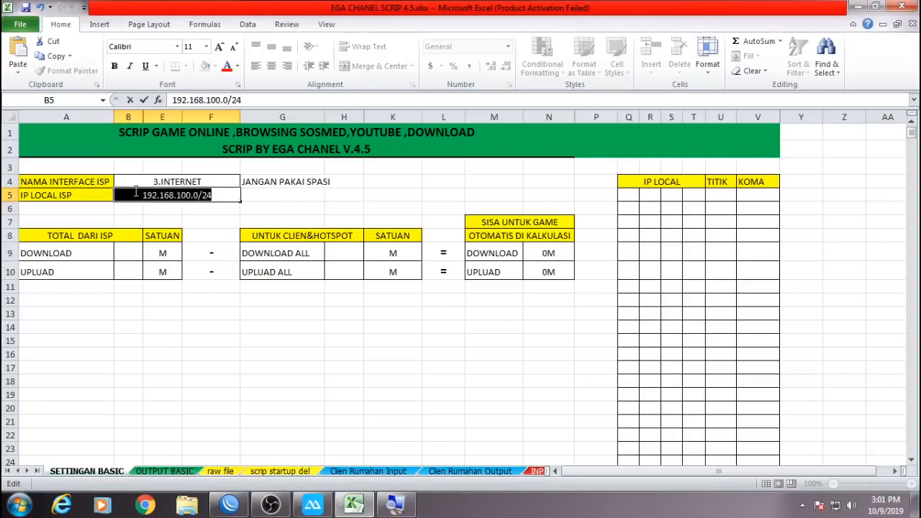
left_click(211, 209)
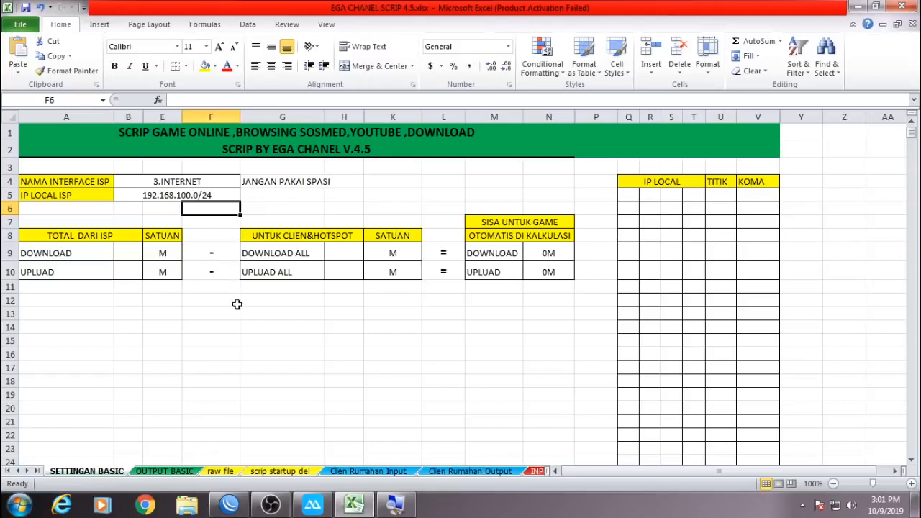
left_click(242, 327)
left_click(137, 253)
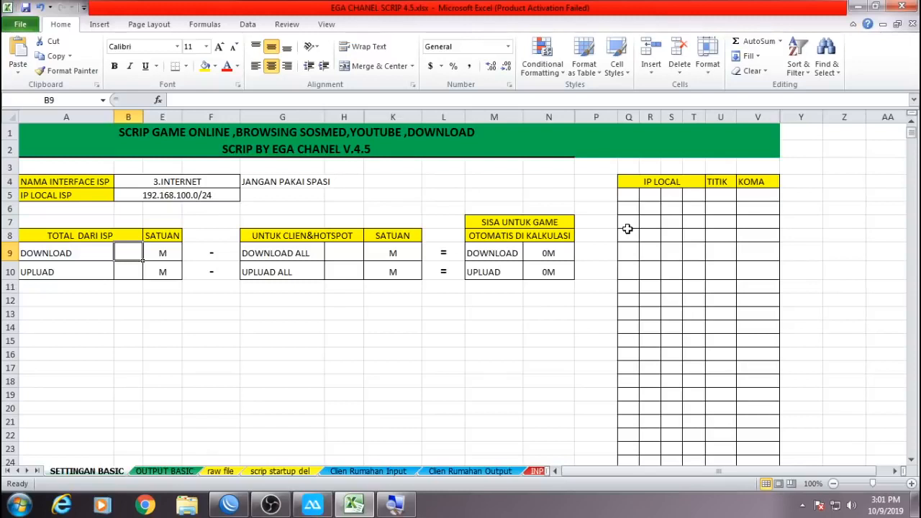
Enter ISP totals 50 and 10 in B9:B10, and client totals 40 and 5 in H9:H10.
type("50")
key("Return")
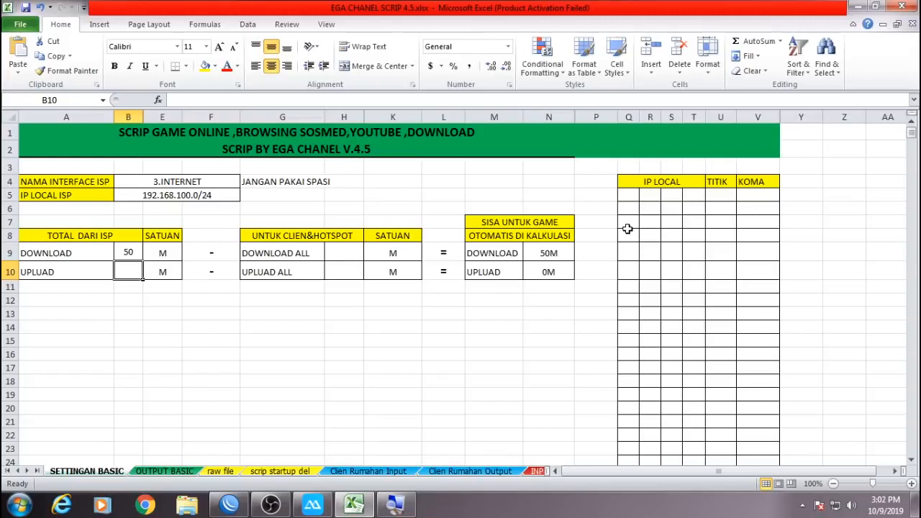
type("10")
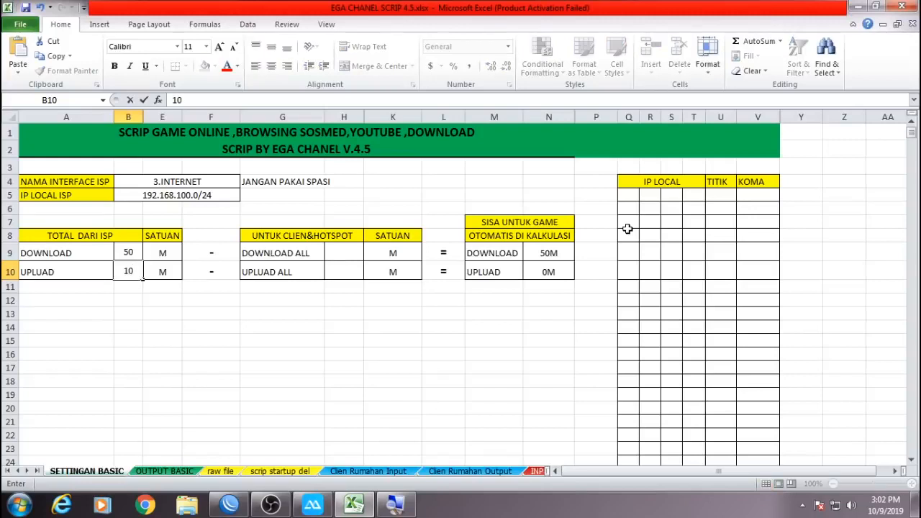
key("Return")
key("Up")
key("Up")
key("Right")
key("Right")
key("Right")
key("Right")
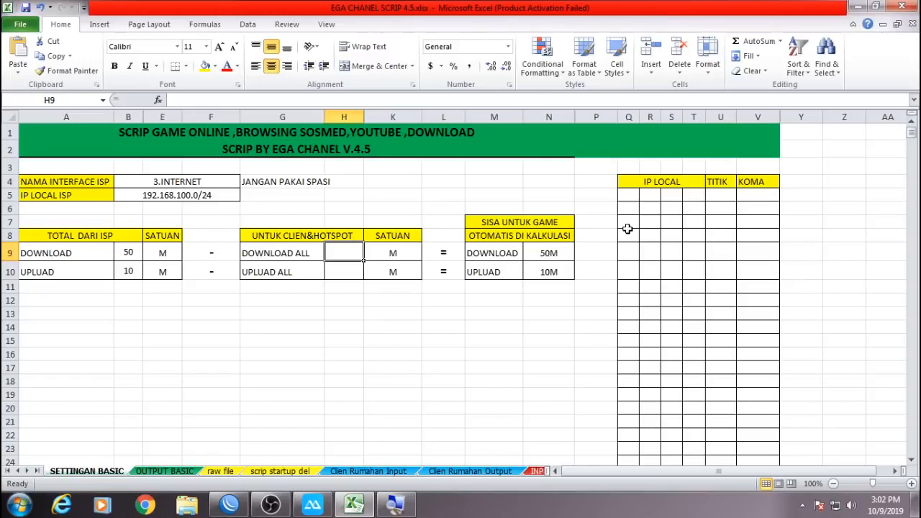
type("40")
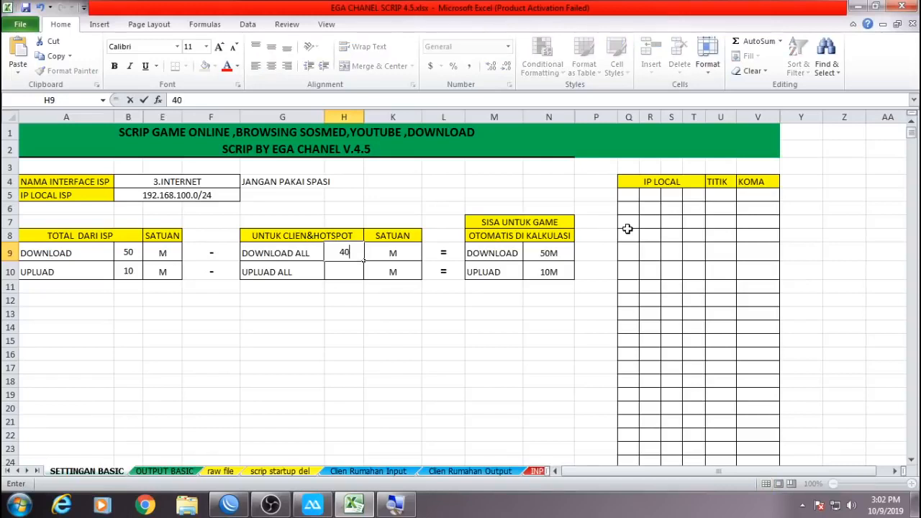
key("Return")
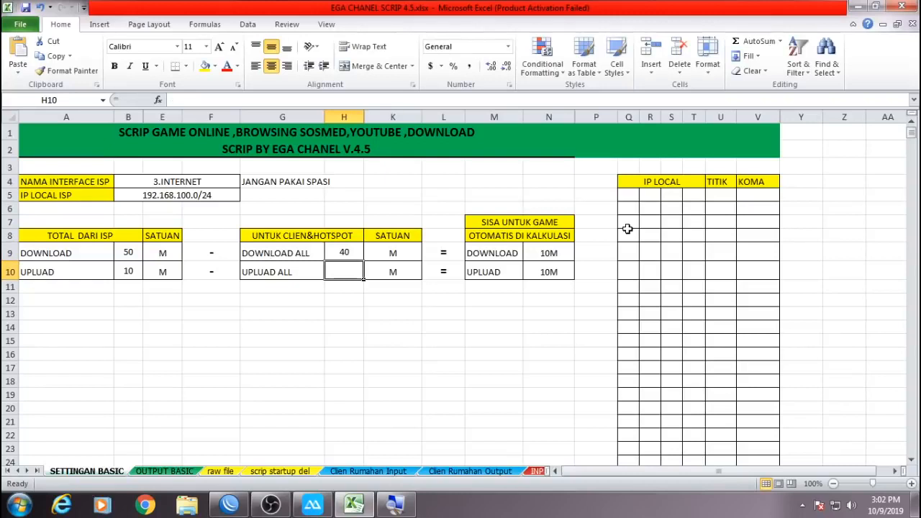
type("5")
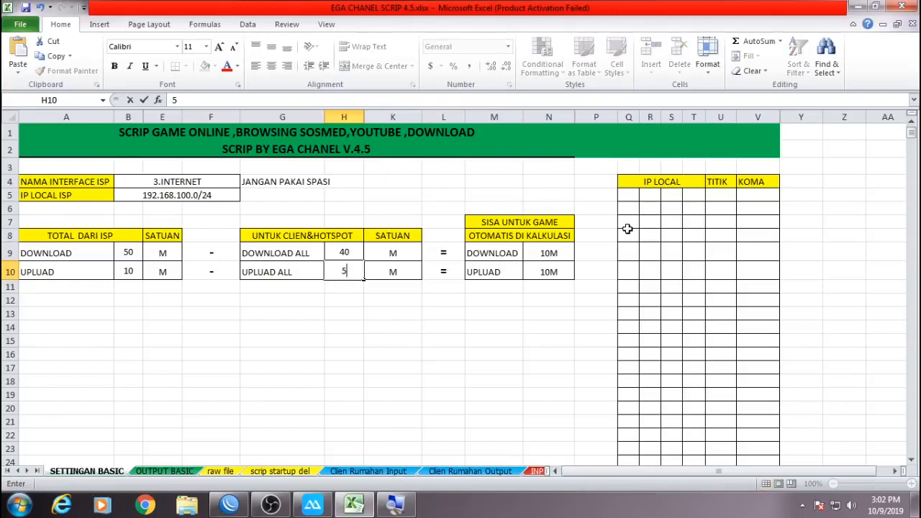
key("Return")
Review the B9/B10 and H9/H10 values and the game heading, then select cell Q5.
key("Up")
key("Up")
key("Left")
key("Left")
key("Left")
key("Left")
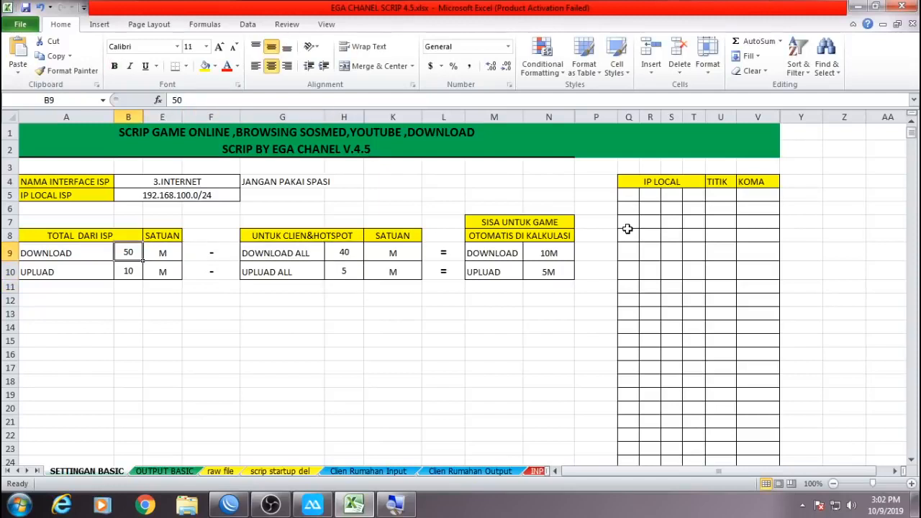
key("Right")
key("Right")
key("Right")
key("Right")
key("Right")
key("Right")
key("Right")
key("Right")
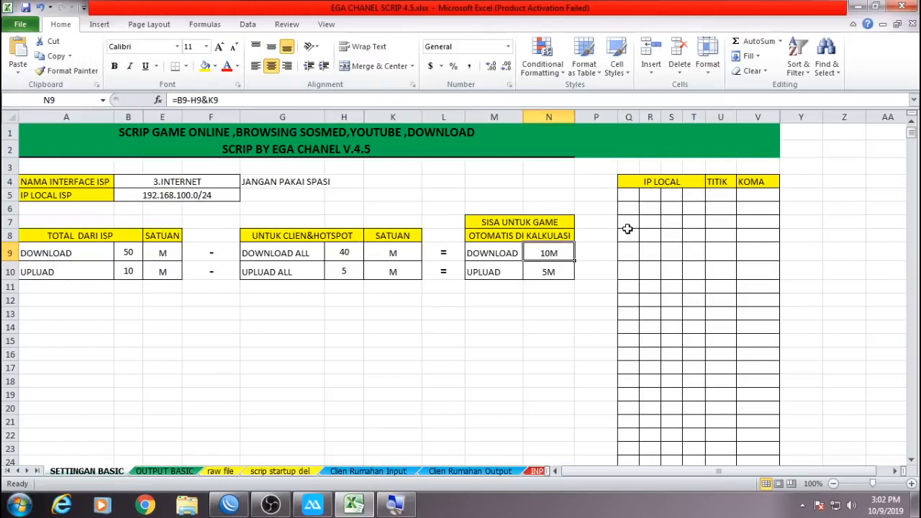
key("Down")
key("Left")
key("Left")
key("Left")
key("Left")
key("Left")
key("Left")
key("Left")
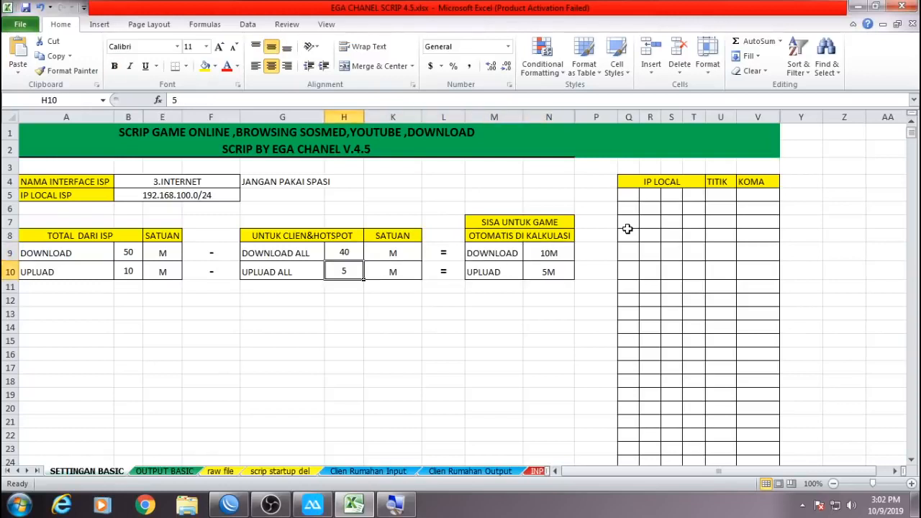
key("Left")
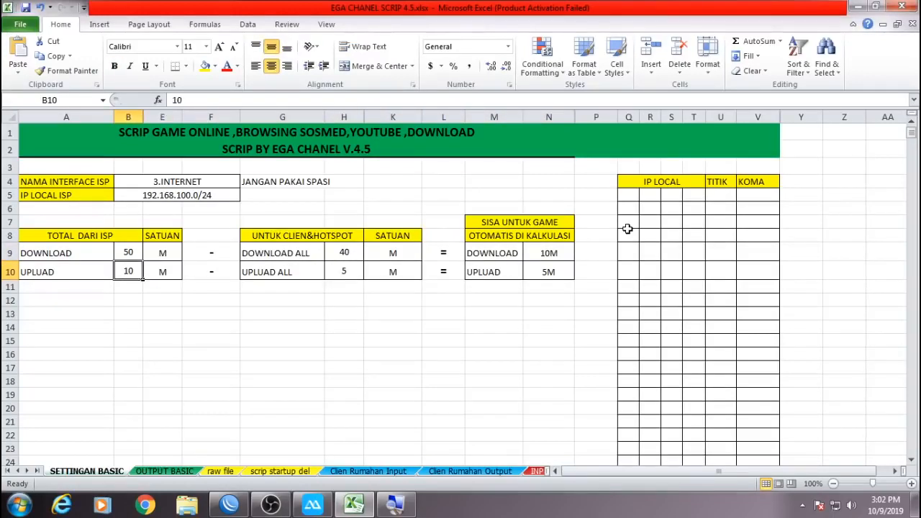
key("Right")
key("Right")
key("Right")
key("Right")
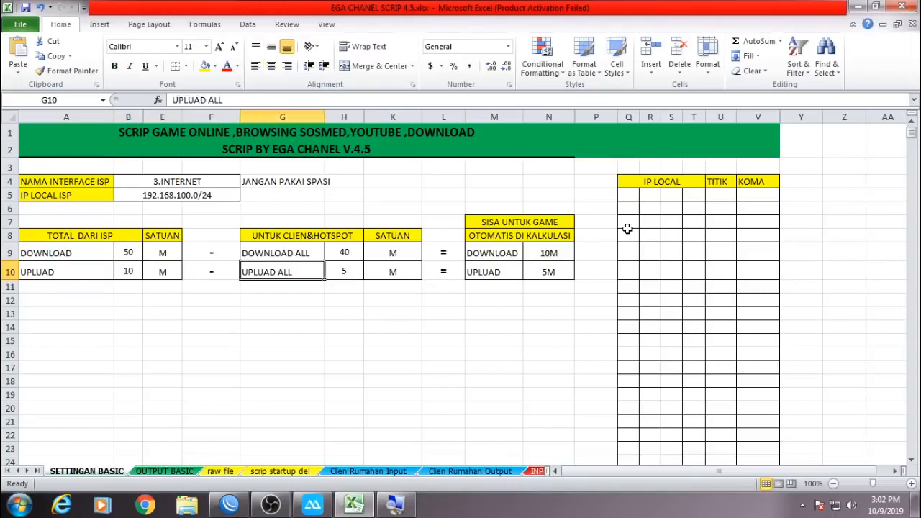
key("Right")
key("Right")
key("Right")
key("Right")
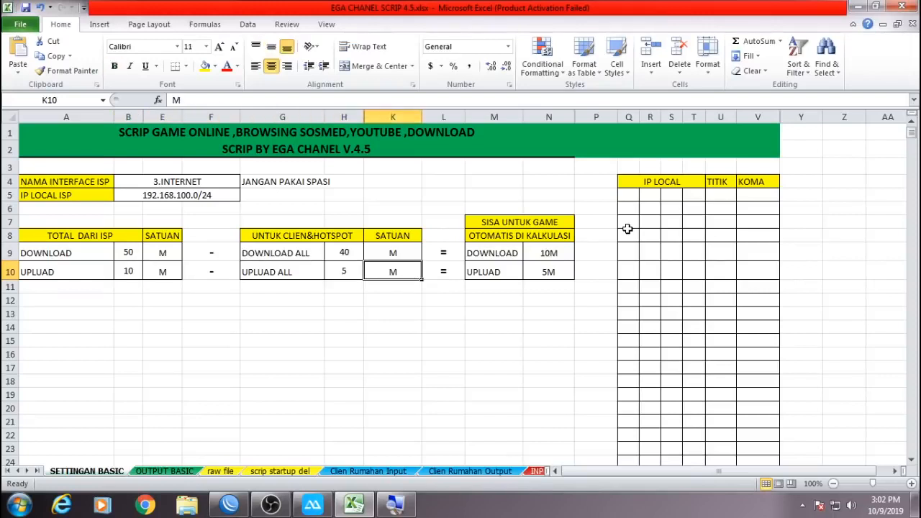
key("Up")
key("Up")
key("Up")
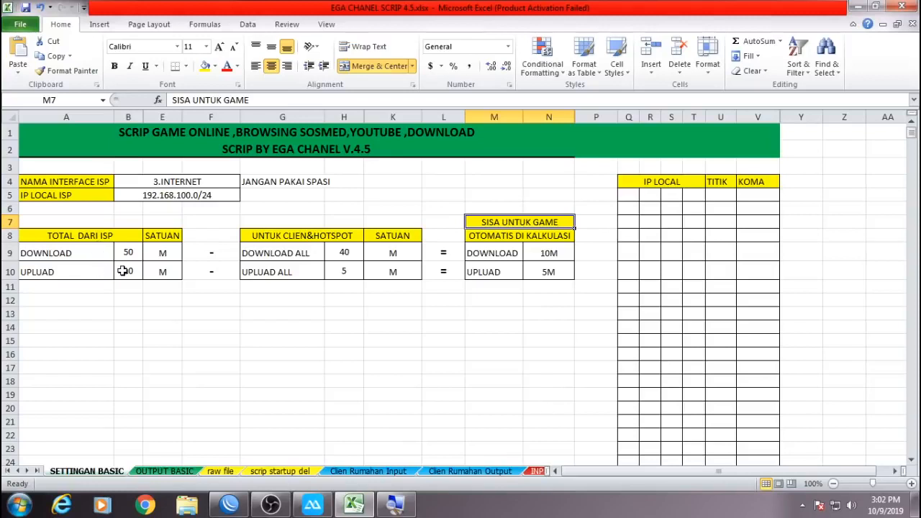
left_click(442, 340)
left_click(631, 197)
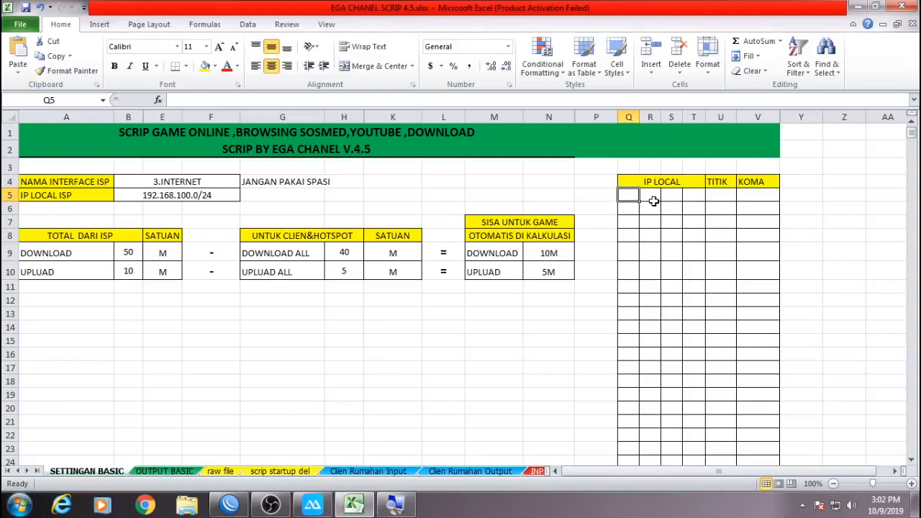
Sort WinBox's address list by Address and delete the 192.168.0.1/24 entry.
left_click(229, 504)
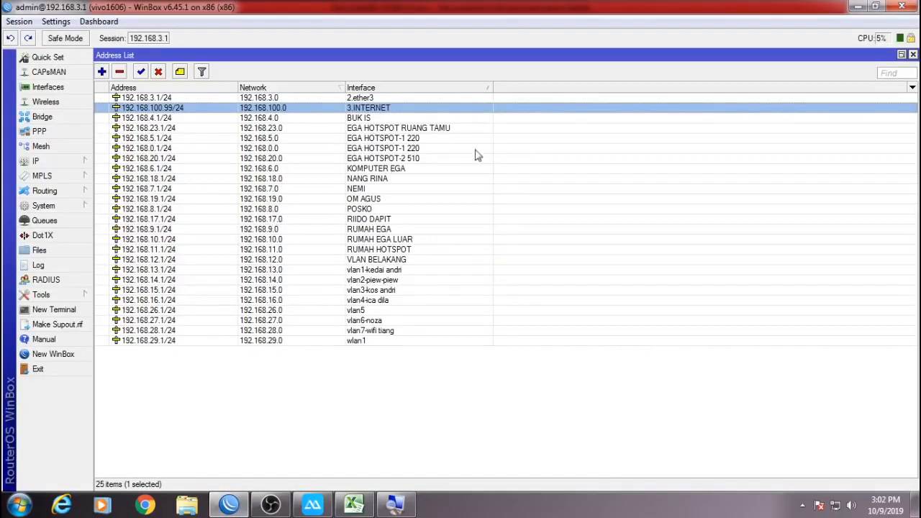
key("ctrl+a")
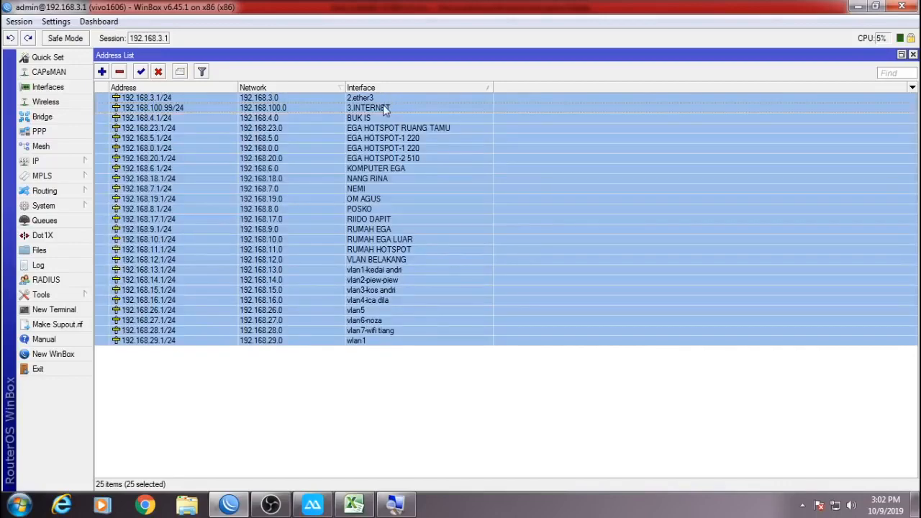
left_click(385, 108)
key("ctrl+a")
left_click(383, 107)
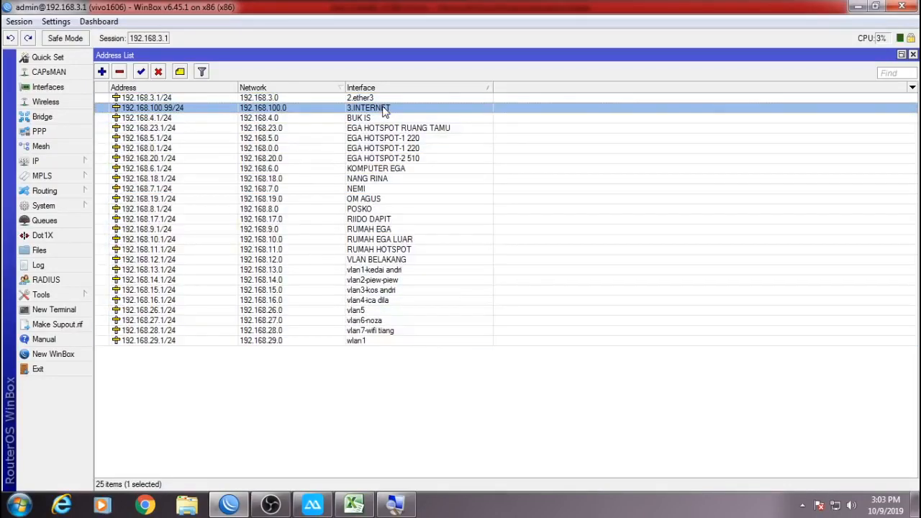
key("ctrl+a")
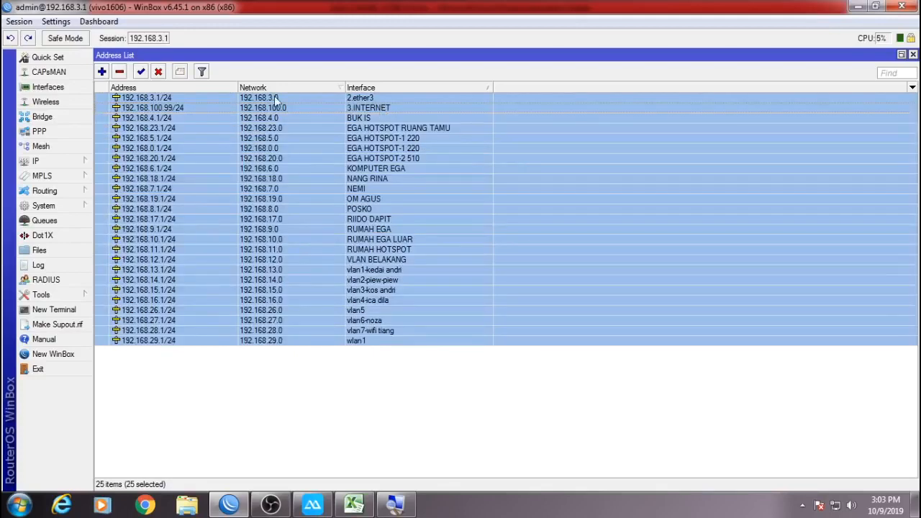
left_click(226, 89)
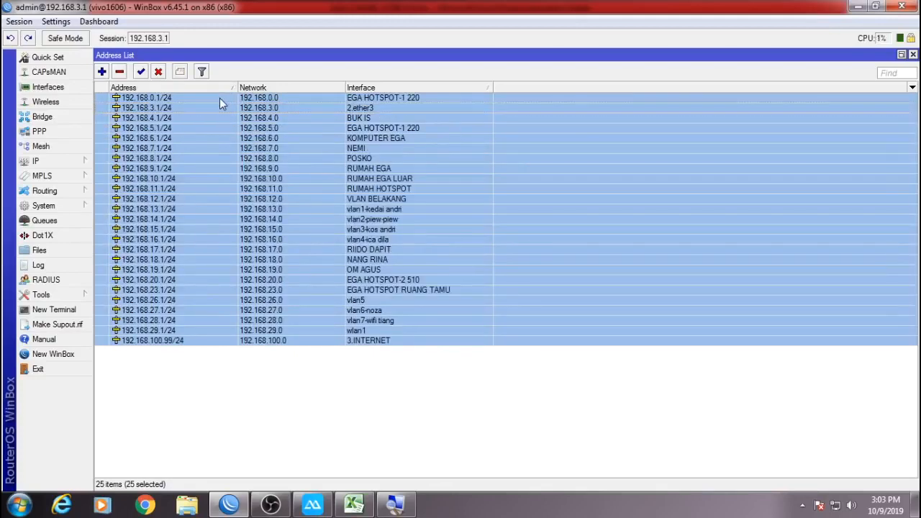
left_click(221, 99)
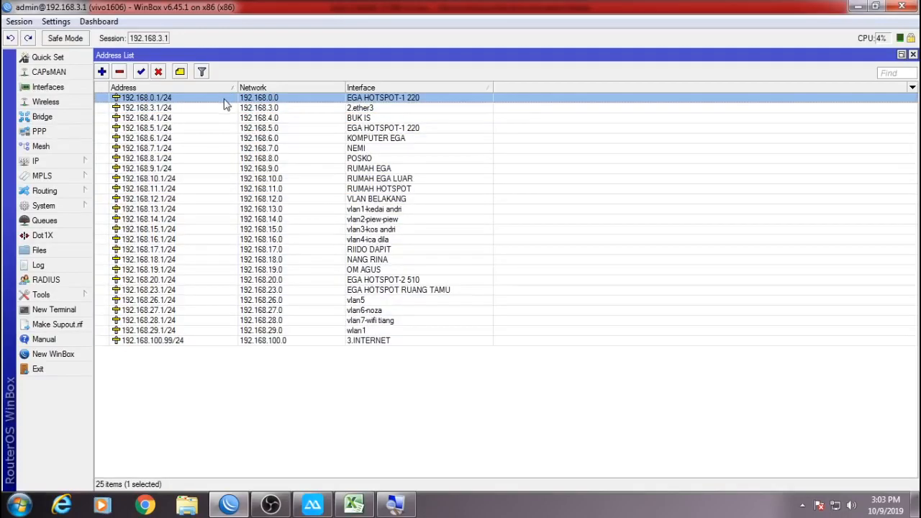
key("Delete")
Select the entries from 192.168.3.1/24 through 192.168.20.1/24, excluding 192.168.100.99/24.
left_click(321, 101)
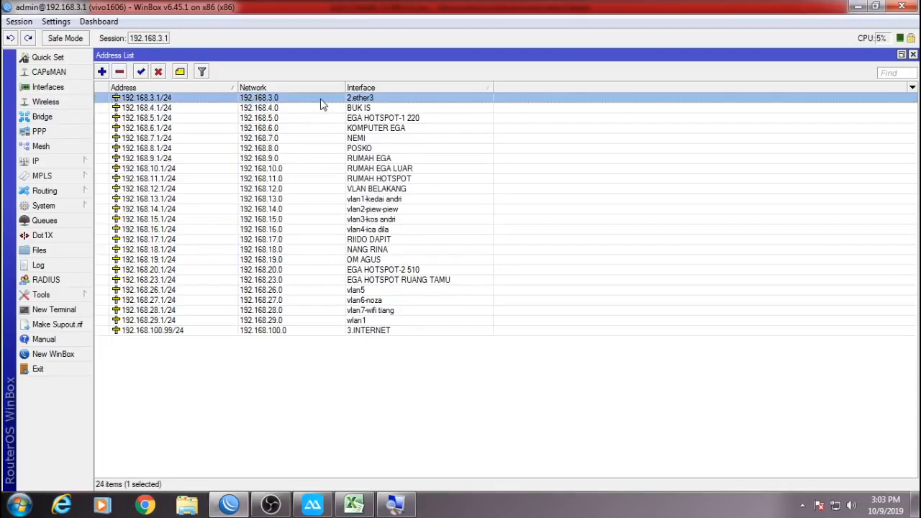
key("ctrl+a")
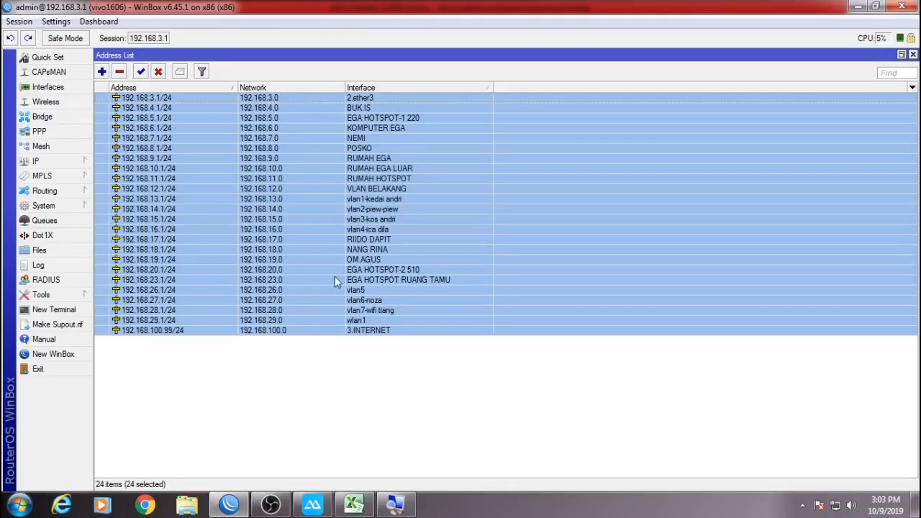
left_click(337, 347)
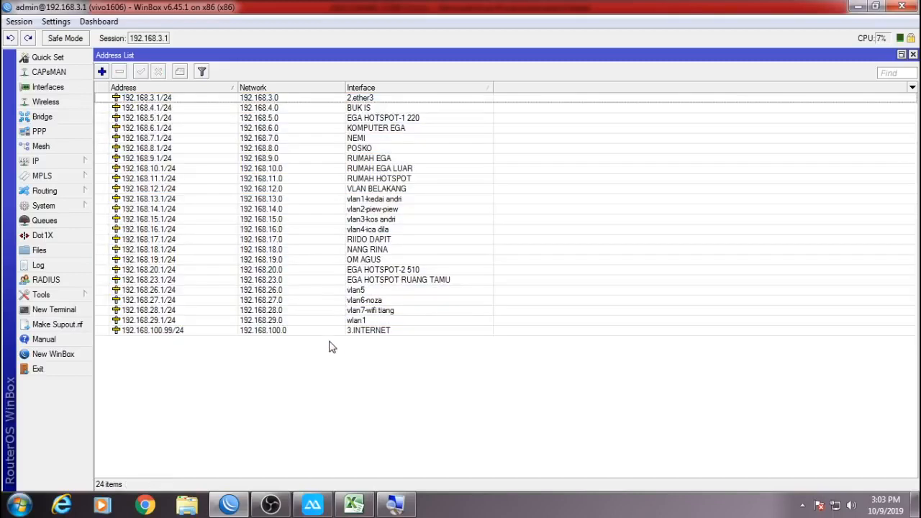
key("ctrl+a")
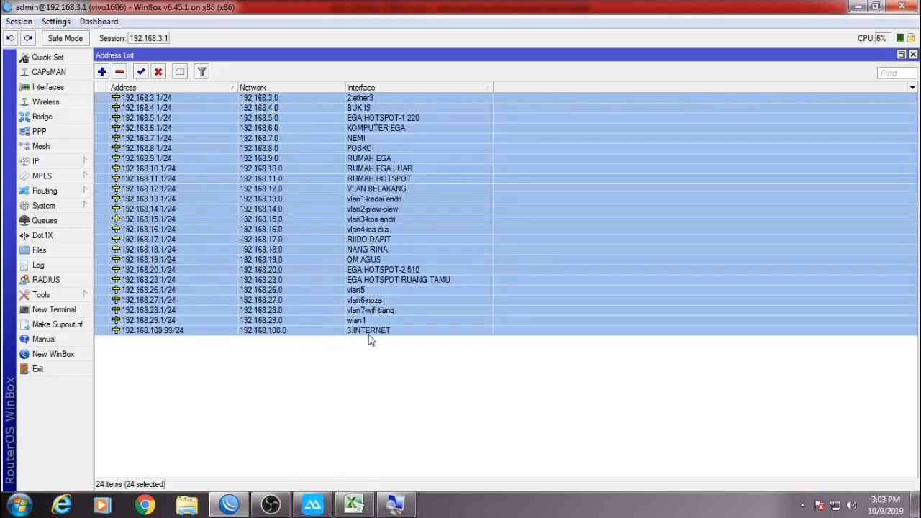
left_click(368, 333, "ctrl")
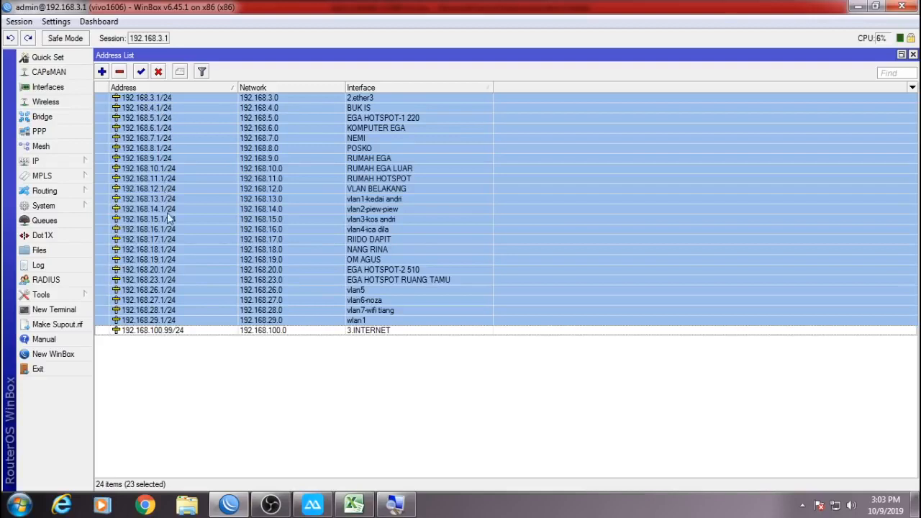
left_click(162, 271)
left_click(164, 99, "shift")
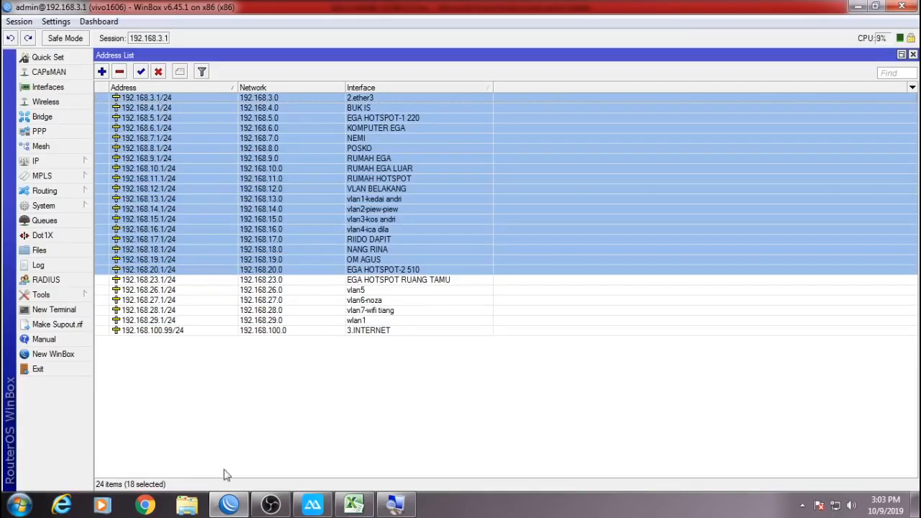
left_click(354, 505)
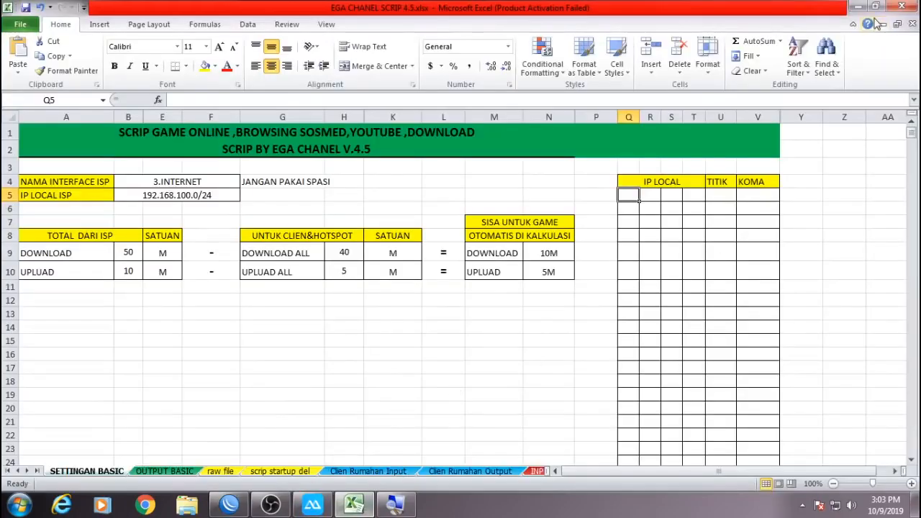
Maximize Excel and enter 192 and 168 in cells Q5 and R5.
left_click(875, 6)
double_click(764, 66)
type("192")
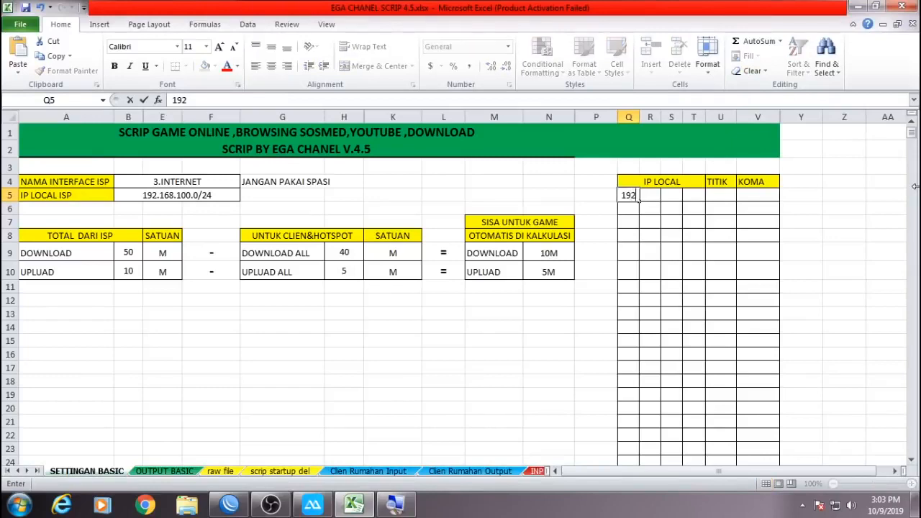
key("Tab")
type("16")
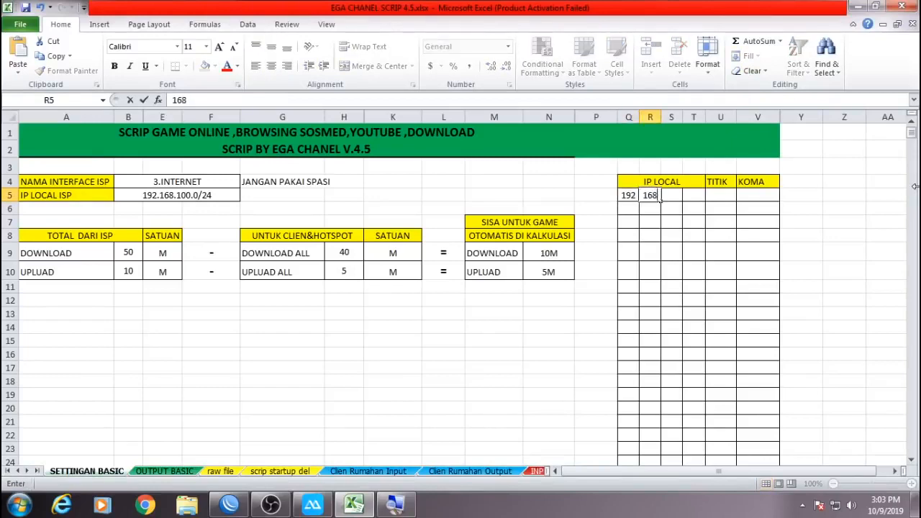
key("Tab")
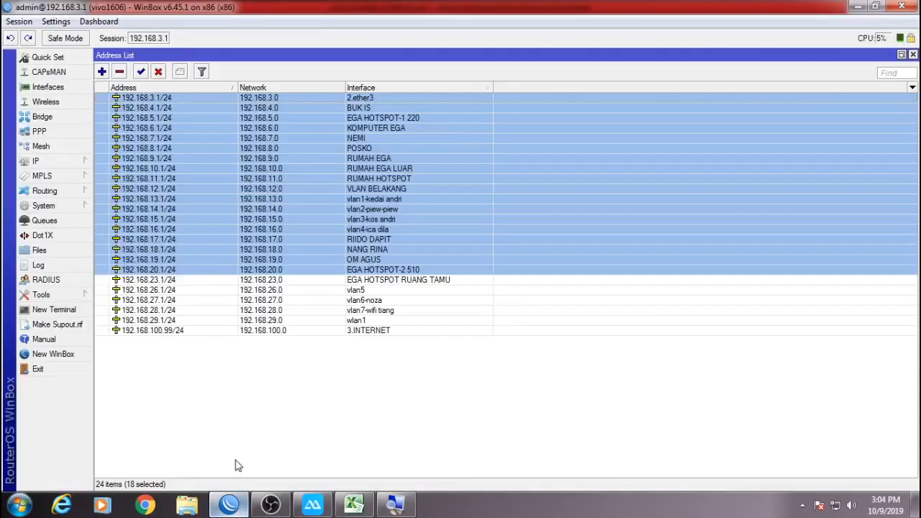
Enter 3 and 0/24 in S5 and T5, comparing against WinBox's address list.
left_click(229, 505)
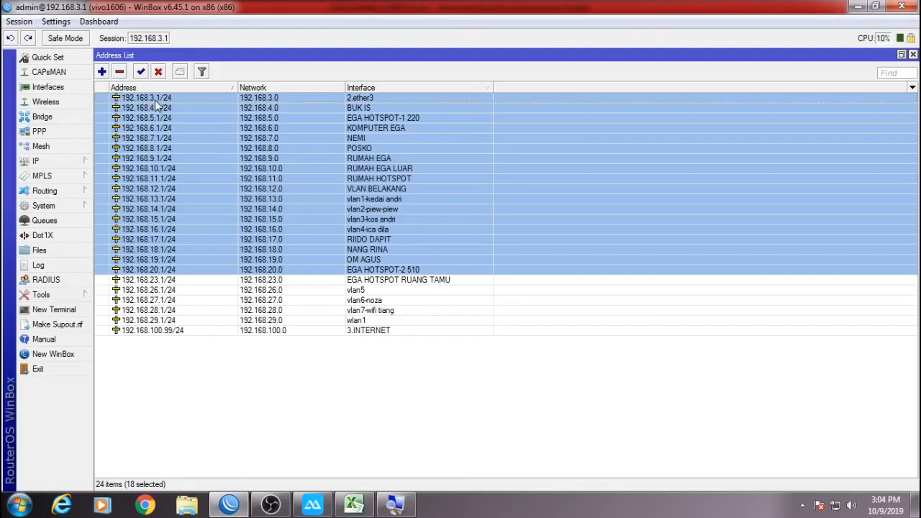
left_click(353, 504)
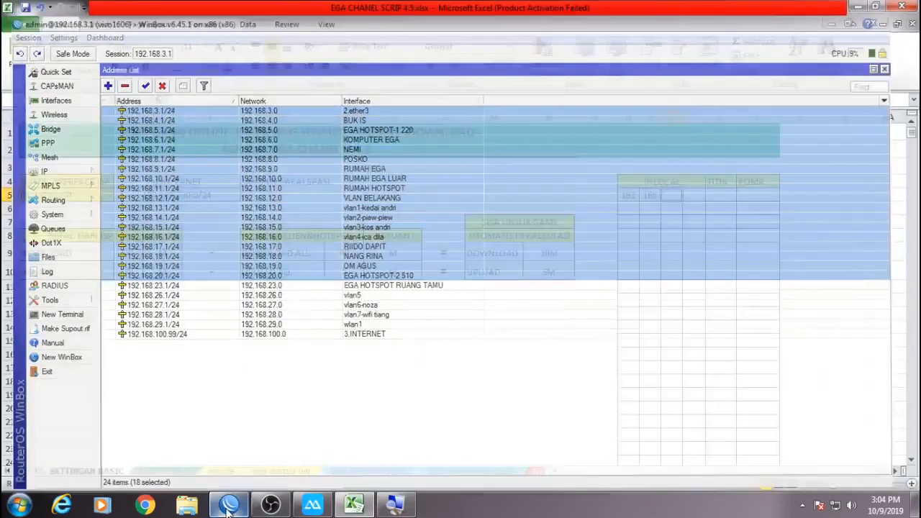
type("3")
key("Tab")
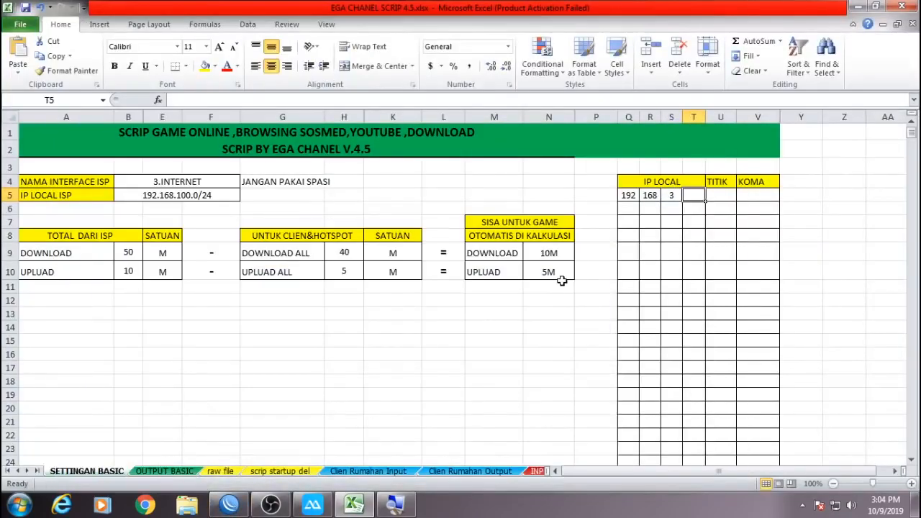
type("0/24")
key("Return")
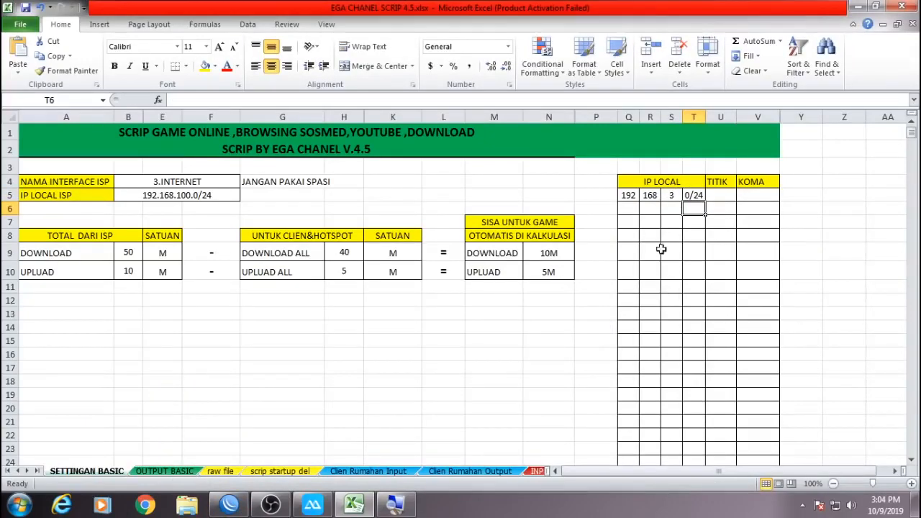
left_click(228, 504)
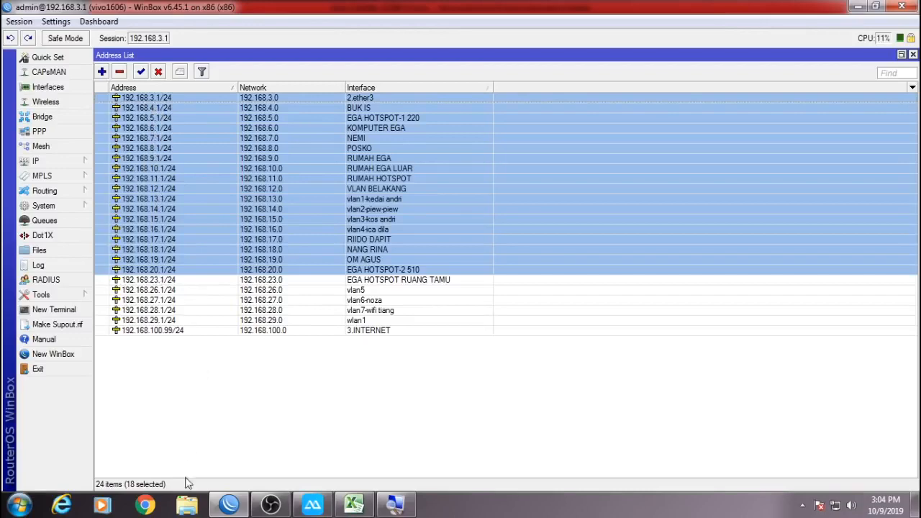
Copy the 192, 168, 3, 0/24 row into row 6 and change its third octet to 4.
left_click(353, 505)
left_click_drag(629, 195, 690, 195)
key("ctrl+c")
left_click(626, 208)
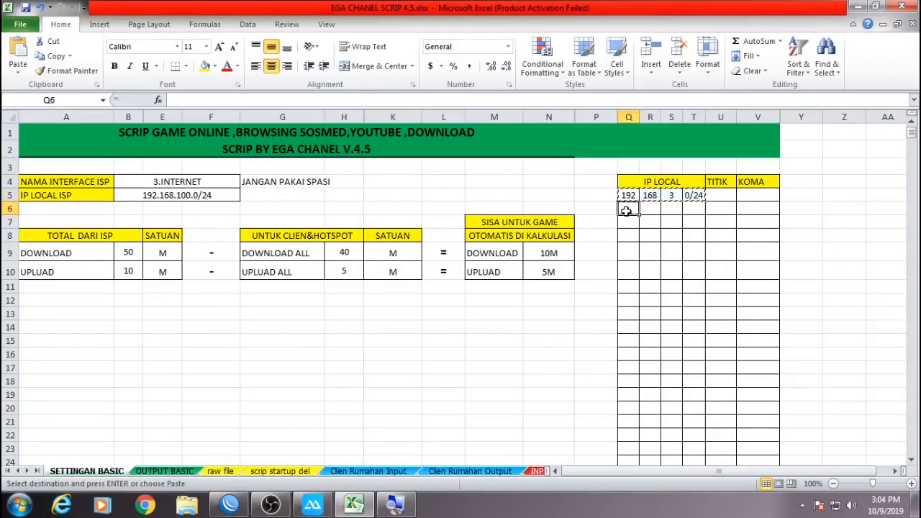
key("ctrl+v")
key("Escape")
left_click(675, 252)
left_click(670, 195)
left_click(671, 208)
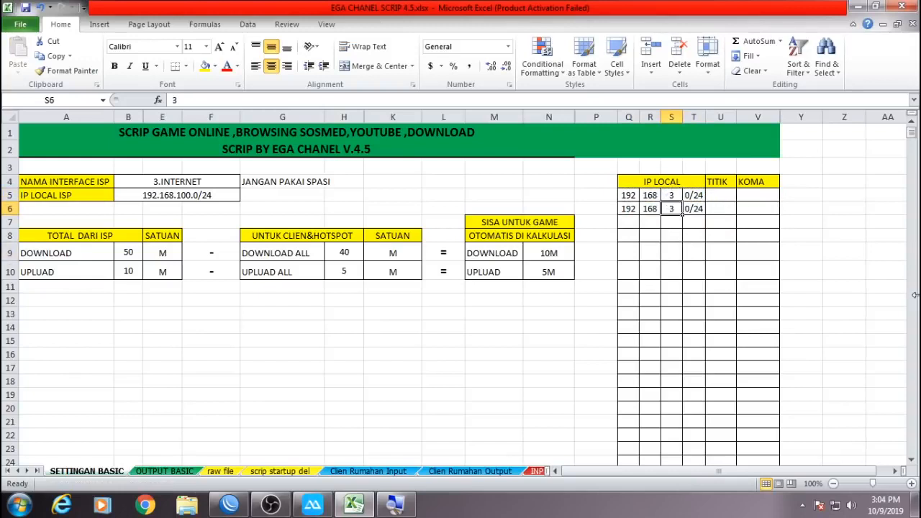
type("4")
left_click(863, 276)
Extend the 3, 4 series down column S to octet 20 in row 22.
left_click(671, 195)
left_click_drag(671, 198, 680, 215)
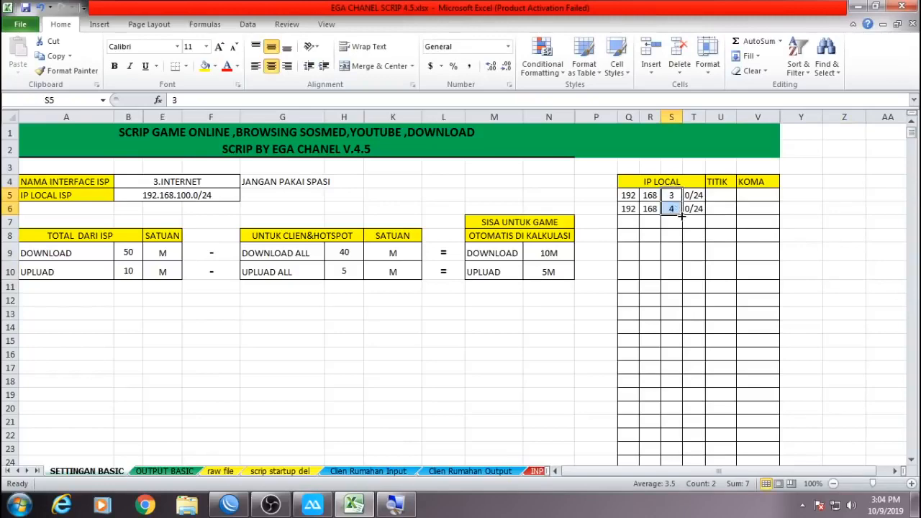
left_click(229, 504)
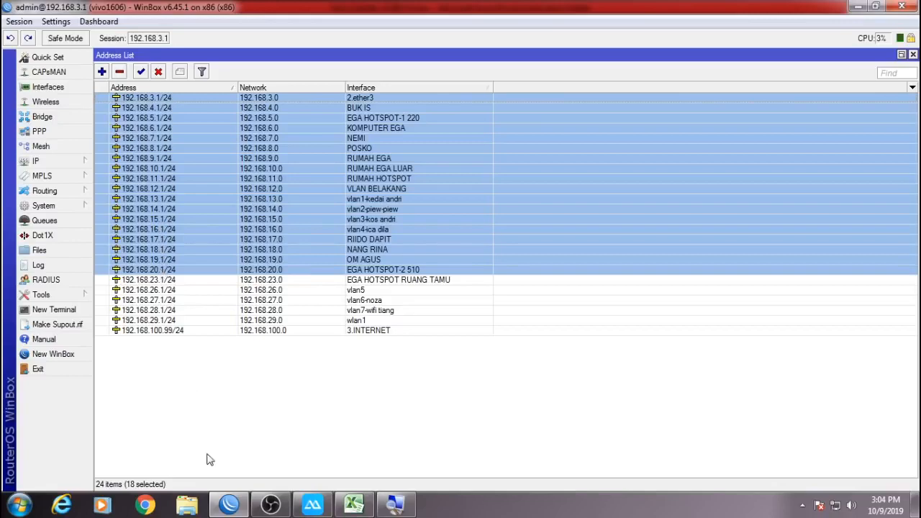
key("alt+Tab")
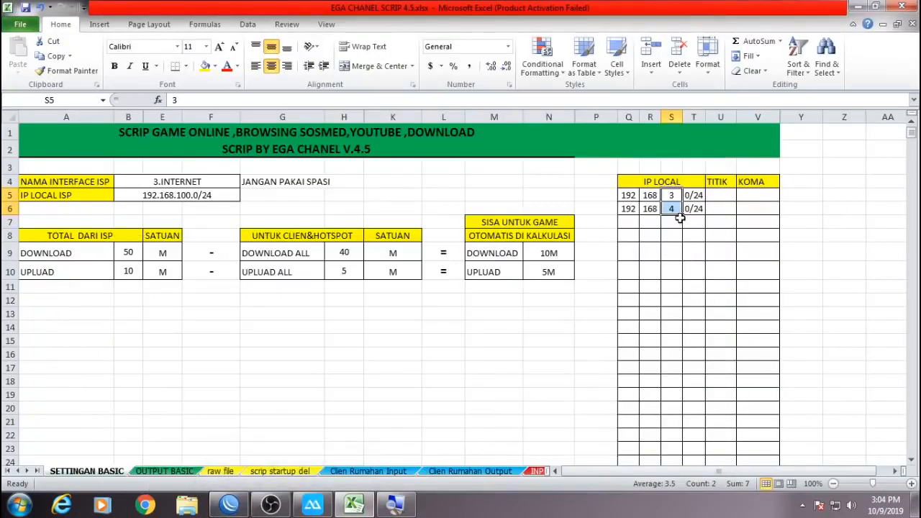
left_click_drag(682, 216, 685, 394)
Fill 0/24 down column T and 192, 168 down columns Q and R to row 22.
scroll(753, 352, "up", 1)
left_click_drag(689, 198, 696, 208)
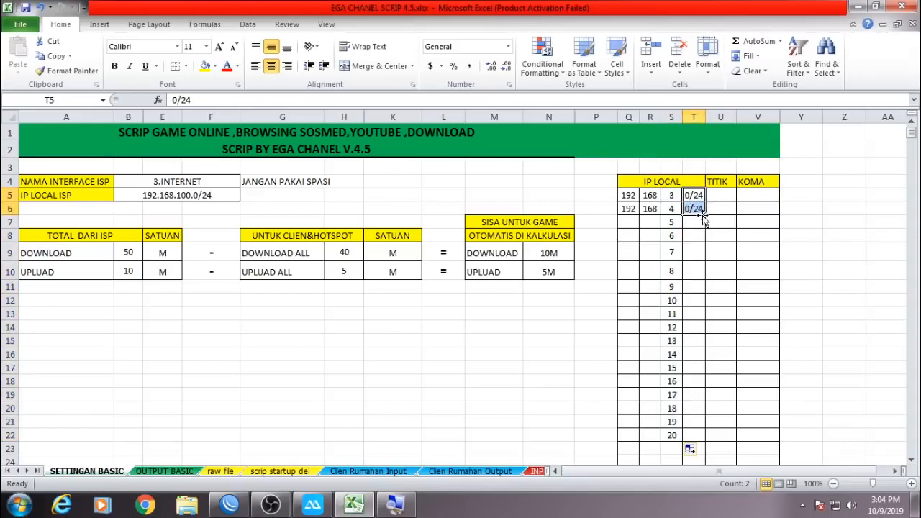
double_click(705, 214)
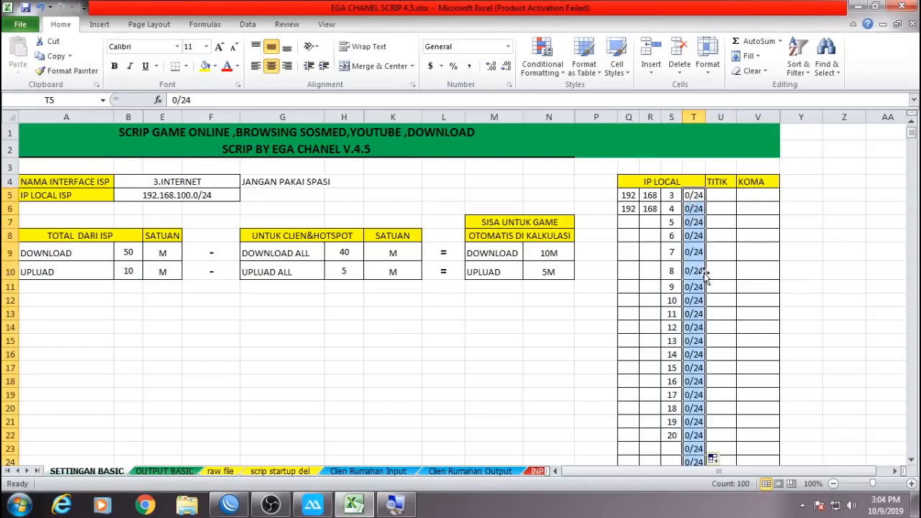
scroll(694, 270, "down", 4)
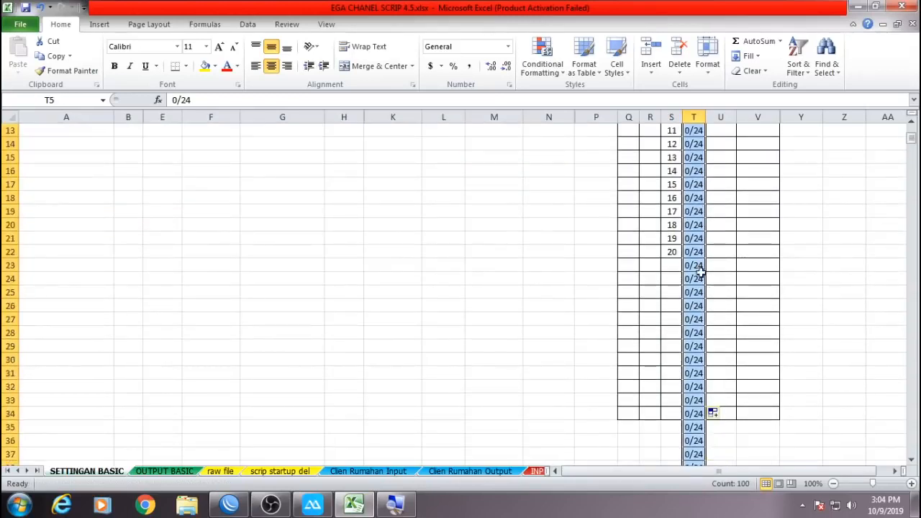
left_click(40, 7)
left_click_drag(705, 214, 706, 435)
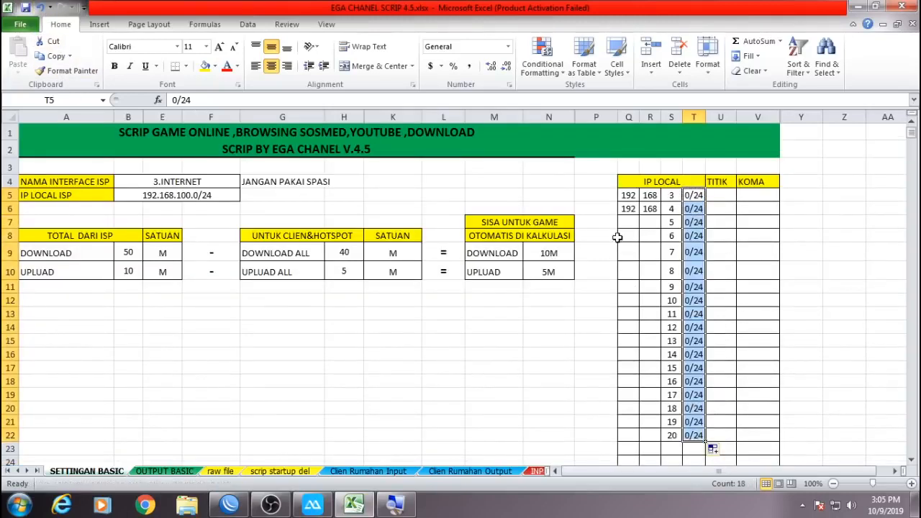
left_click_drag(628, 195, 661, 437)
left_click(846, 325)
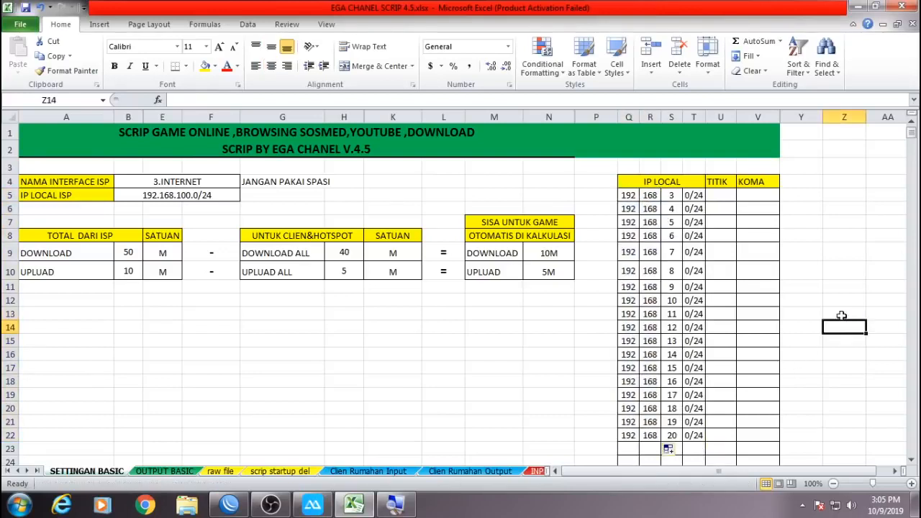
scroll(835, 310, "down", 1)
scroll(828, 314, "down", 1)
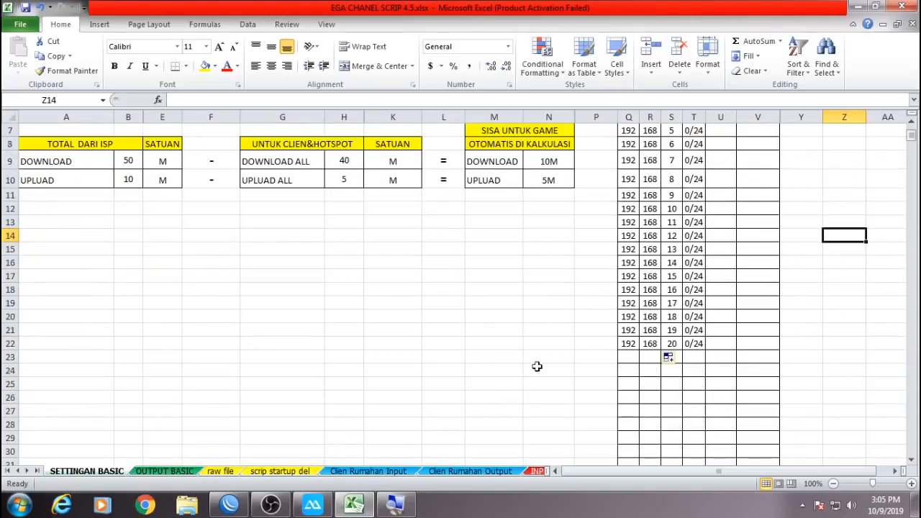
left_click(229, 504)
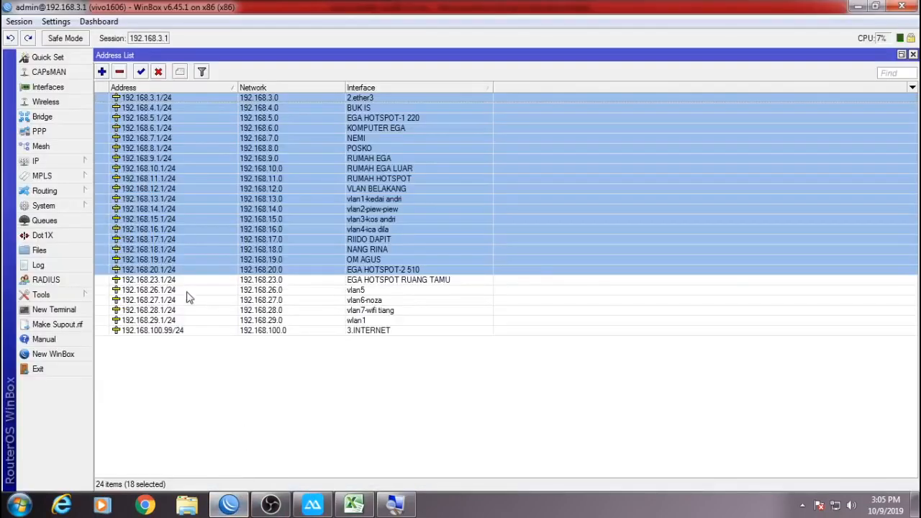
Compare WinBox entries 23–29, then copy row 22's address into row 23 with third octet 23.
left_click(151, 282)
left_click_drag(160, 301, 171, 322)
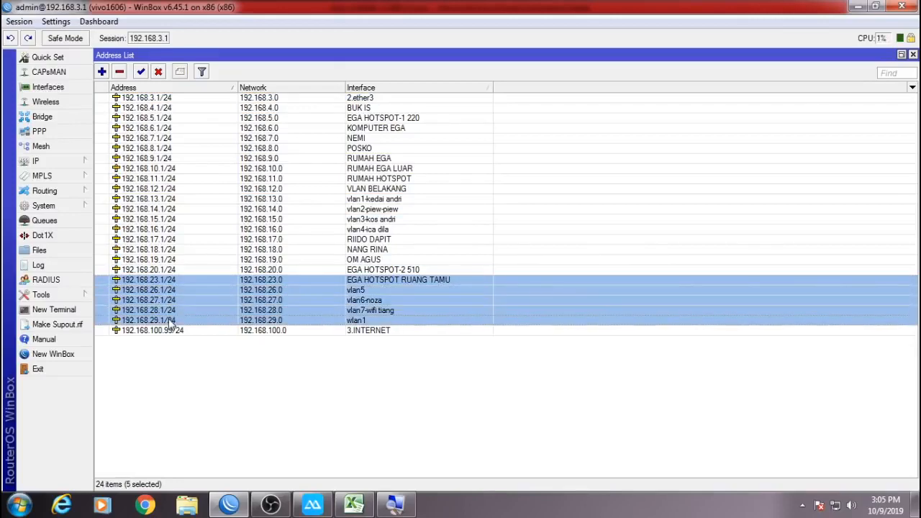
left_click(353, 505)
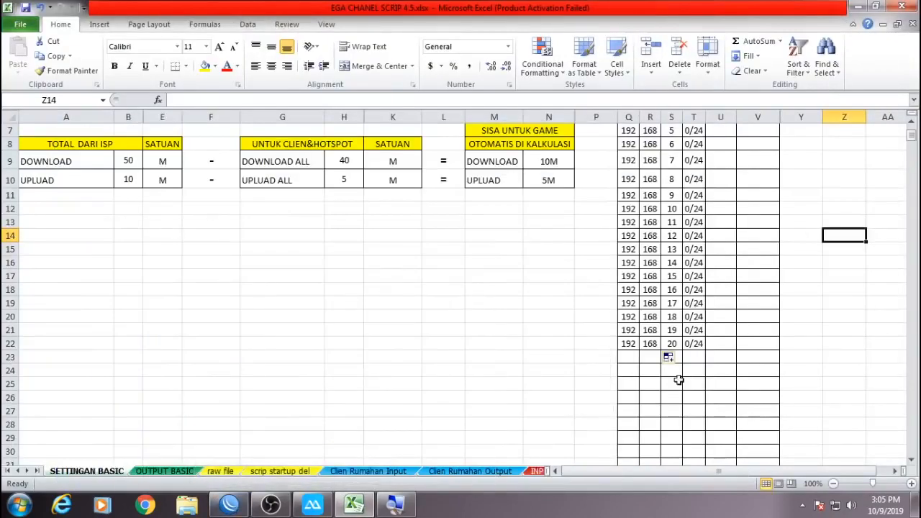
scroll(675, 389, "down", 1)
left_click_drag(629, 299, 693, 299)
key("ctrl+c")
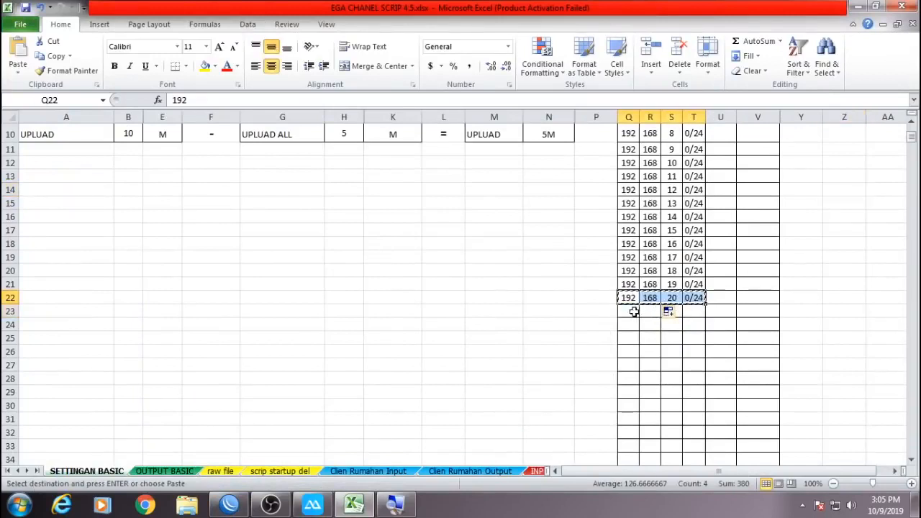
left_click(633, 311)
key("ctrl+v")
left_click(672, 311)
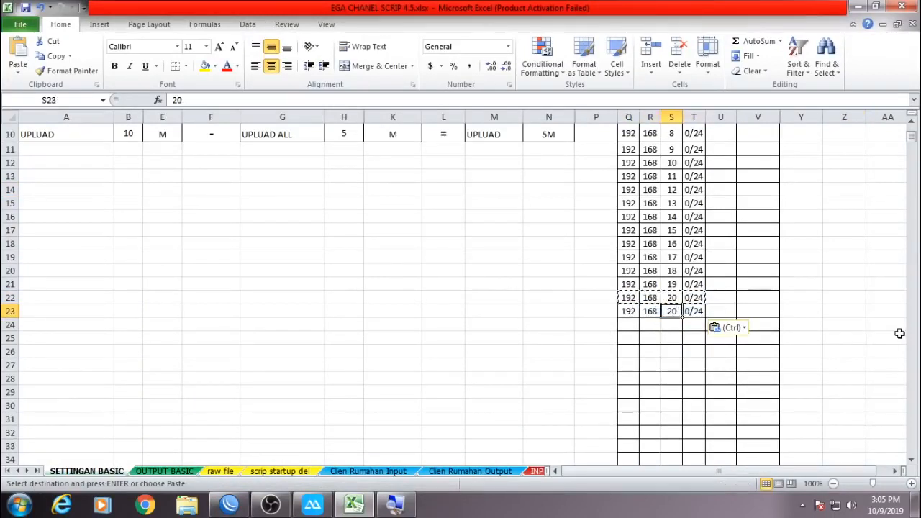
type("23")
key("Return")
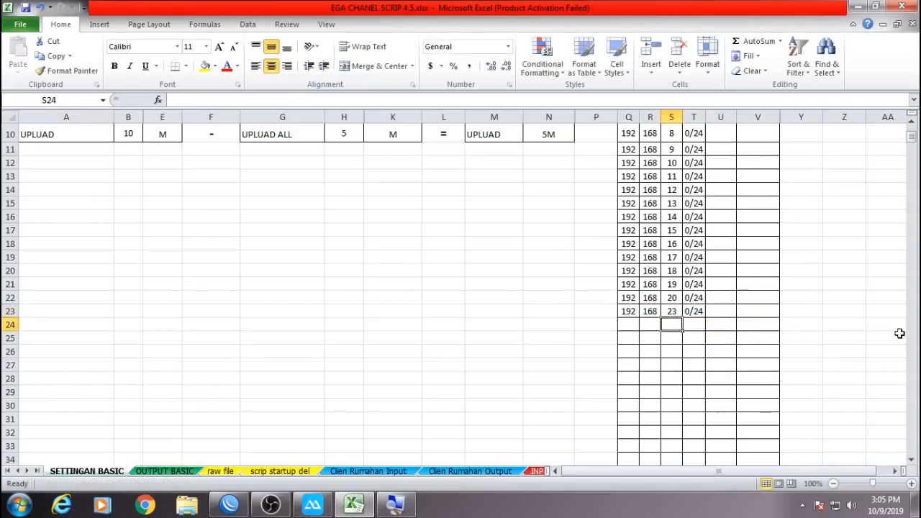
Enter third octets 26, 27, 28 and 29 in the rows below.
left_click(240, 510)
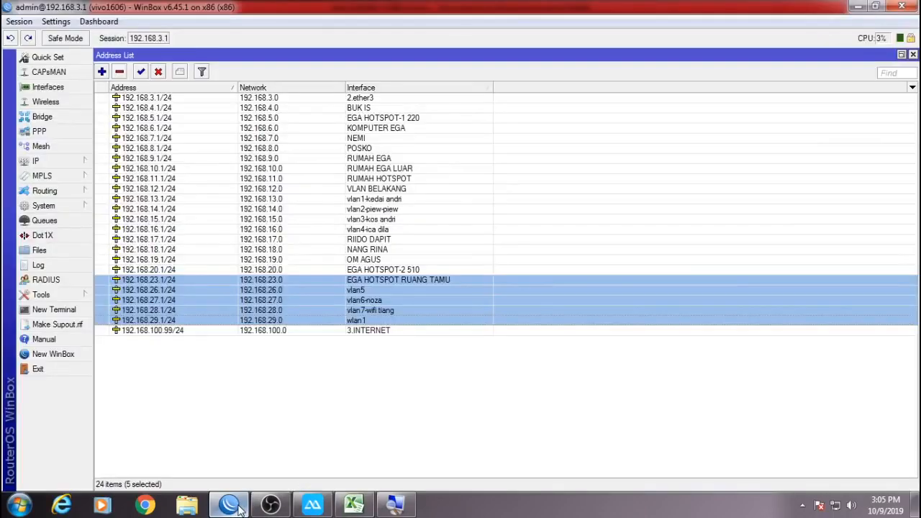
left_click(239, 509)
type("26")
key("Return")
type("27")
key("Return")
type("28")
key("Return")
type("29")
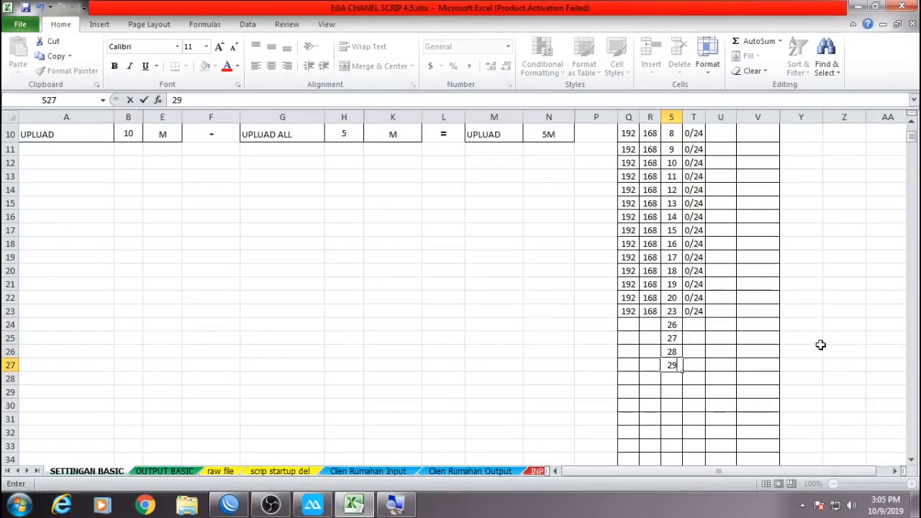
left_click(824, 342)
Fill 192 and 168 down into rows 24–27.
left_click_drag(631, 297, 650, 310)
left_click(650, 329)
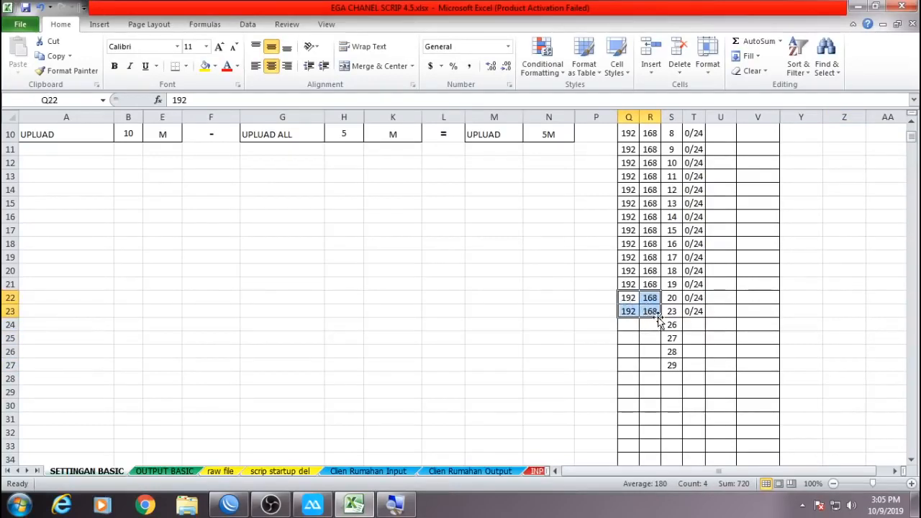
left_click_drag(660, 319, 659, 370)
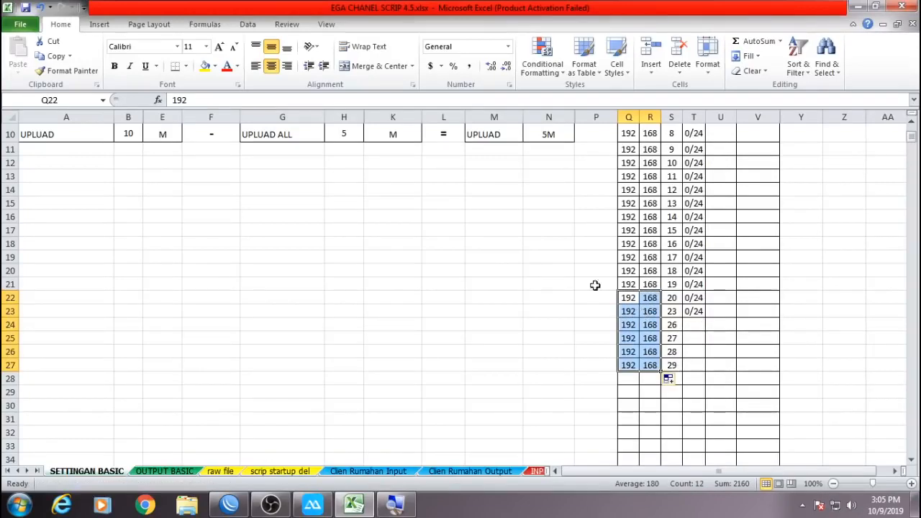
left_click(40, 7)
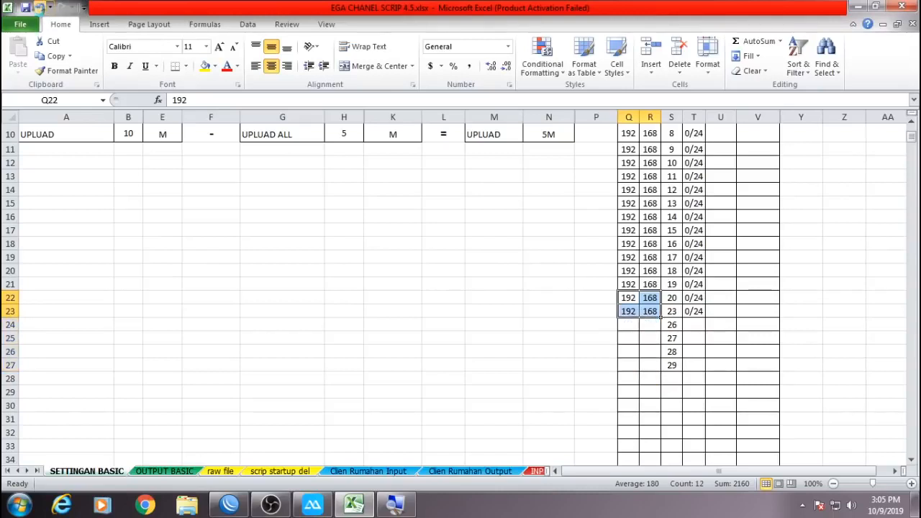
left_click_drag(625, 312, 661, 375)
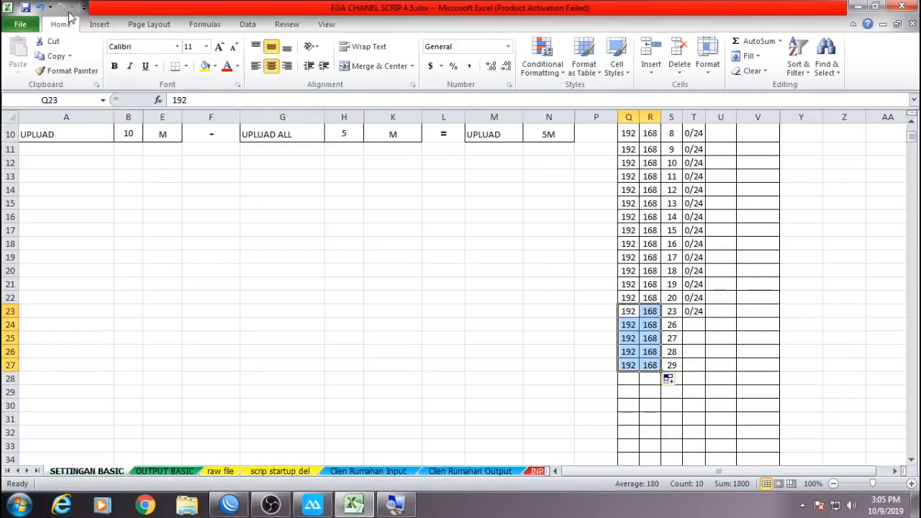
left_click(40, 7)
left_click_drag(626, 298, 668, 369)
left_click(826, 332)
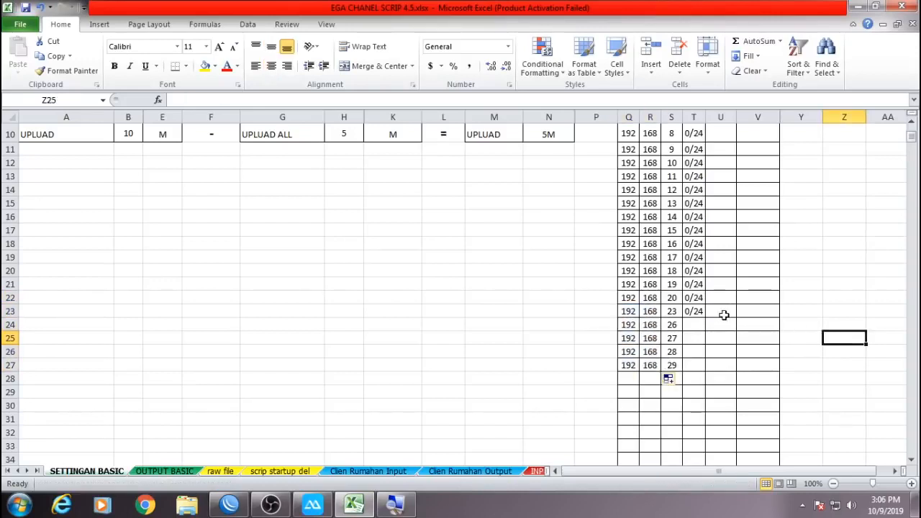
Copy the 0/24 suffix down and select the third octets 23, 26–29 for comparison with WinBox.
left_click_drag(691, 298, 706, 368)
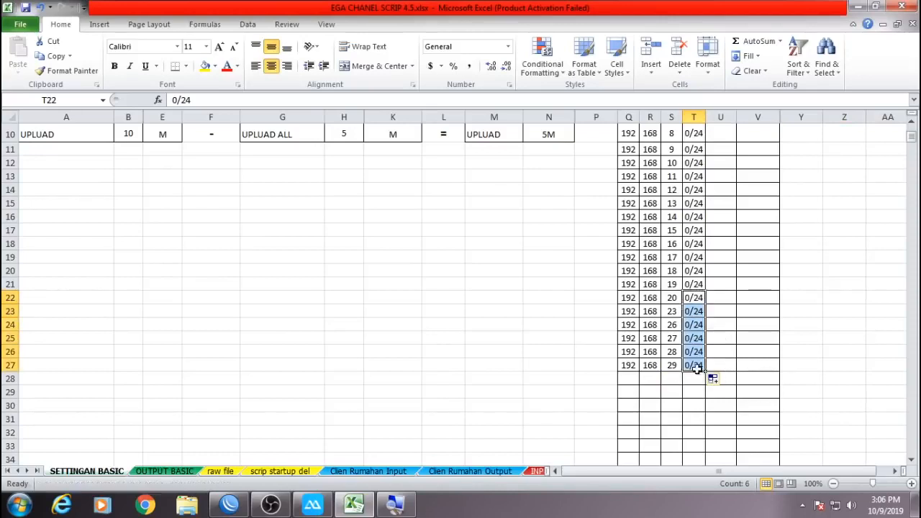
left_click(669, 368)
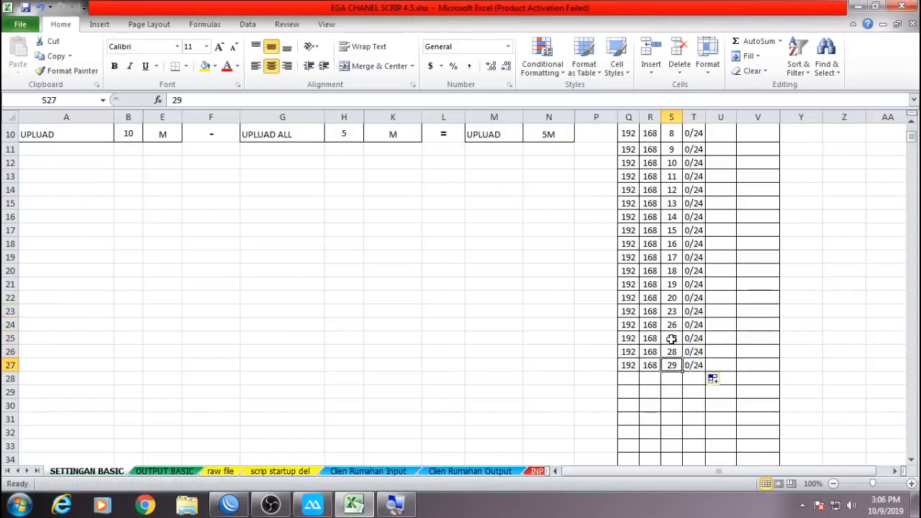
left_click(678, 309)
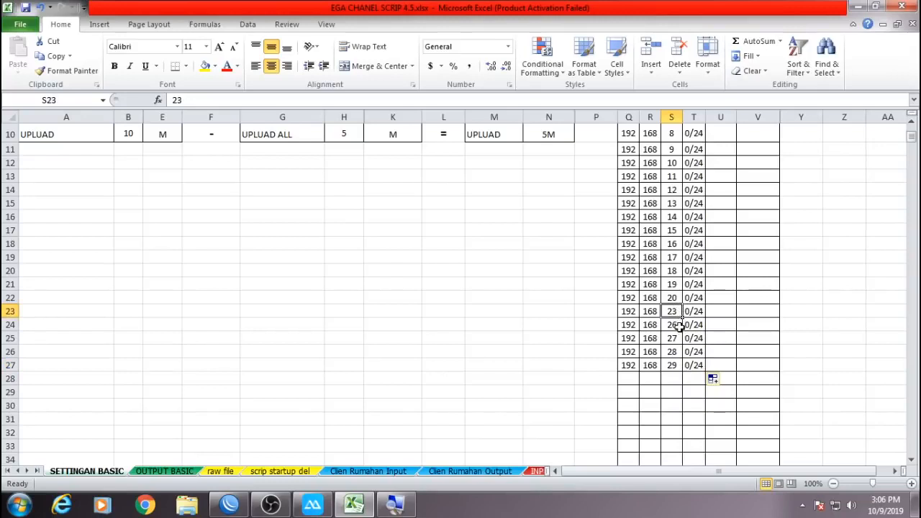
left_click(676, 325, "ctrl")
left_click(676, 338, "ctrl")
left_click(676, 352, "ctrl")
left_click(675, 365, "ctrl")
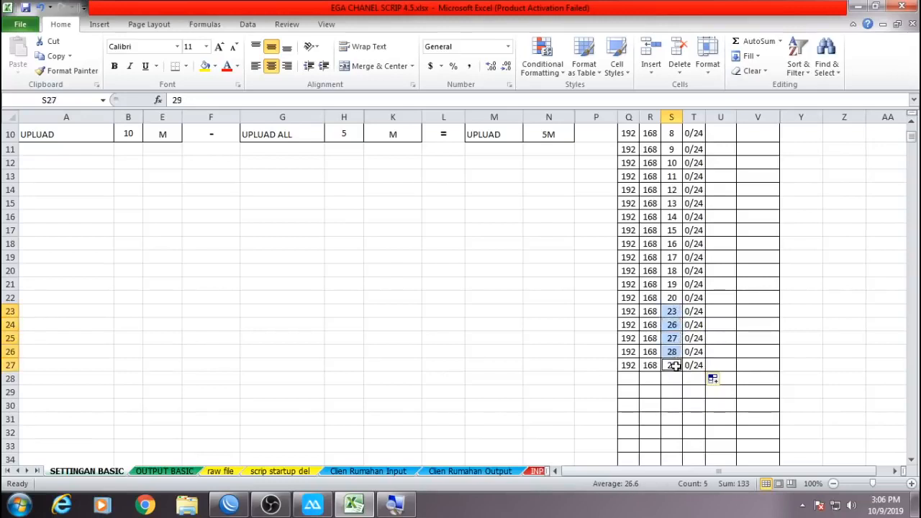
left_click(229, 504)
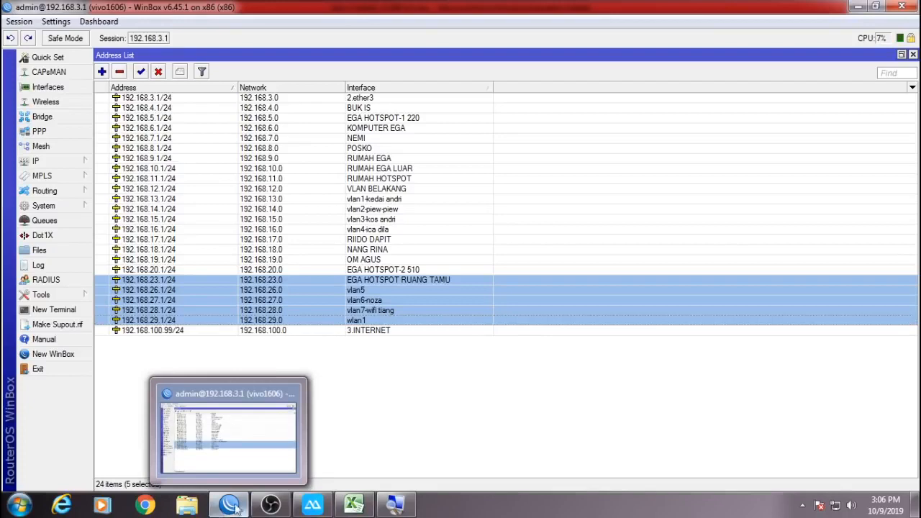
Find the pppoe pool's 192.168.44 range in the maximised IP Pool list, then return to Excel.
left_click(545, 437)
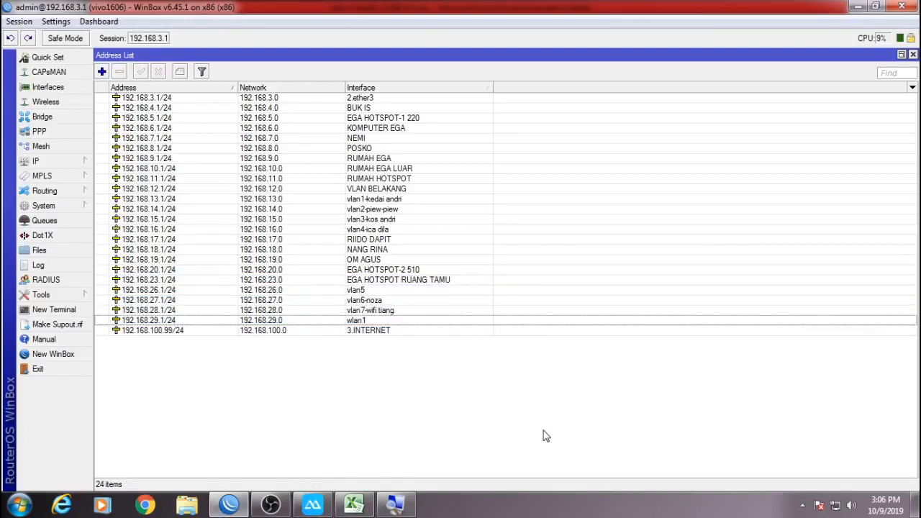
left_click(84, 163)
left_click(170, 336)
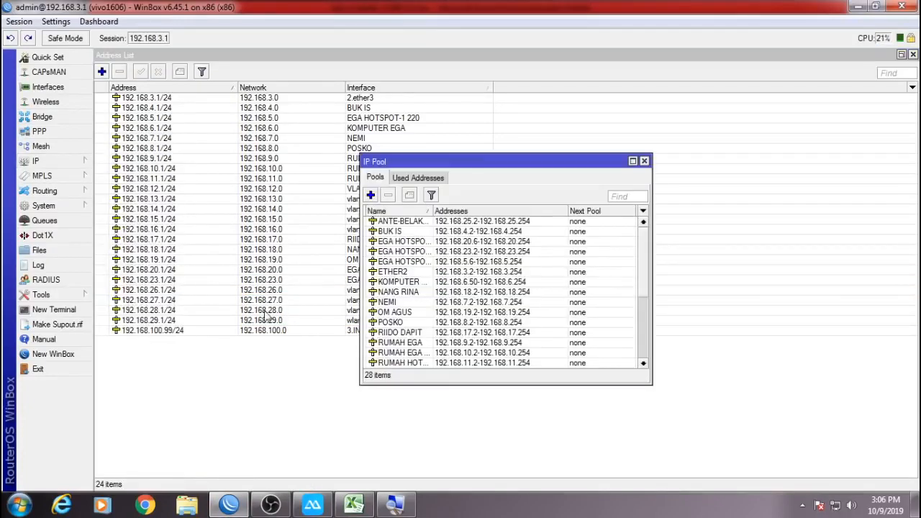
double_click(544, 162)
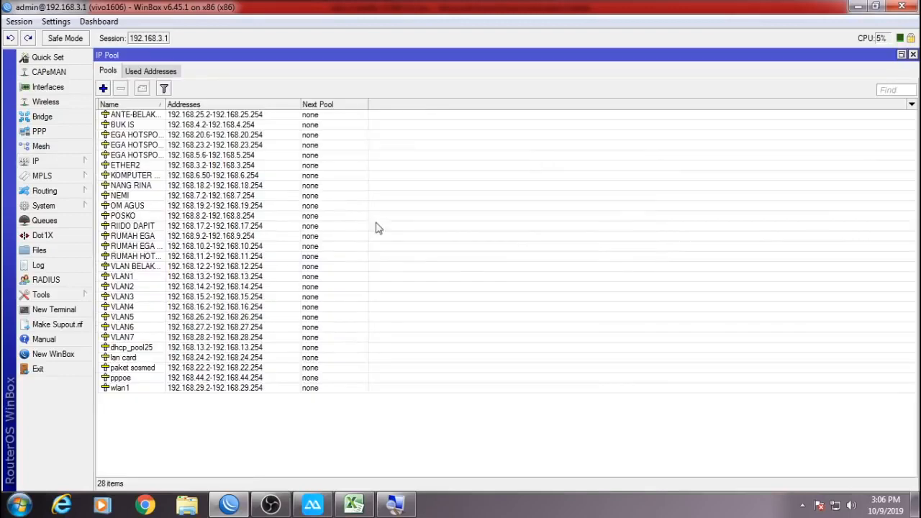
left_click(161, 379)
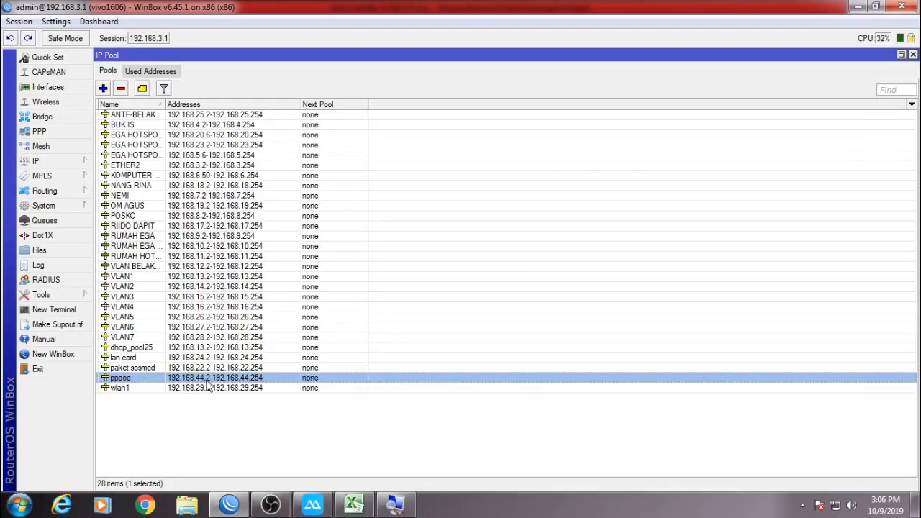
left_click(228, 506)
left_click(629, 382)
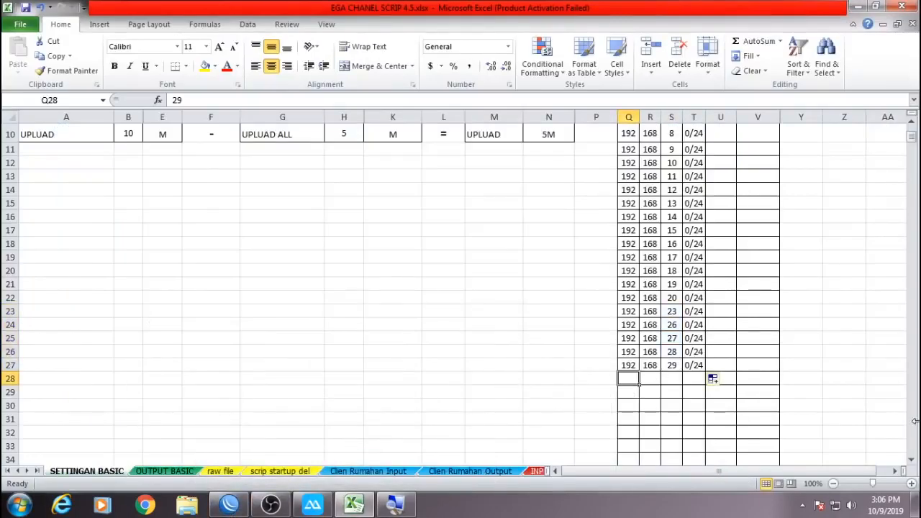
Add row 28 with 192, 168, 44 and 0/24, and save the workbook.
type("192")
key("Tab")
type("16")
key("Tab")
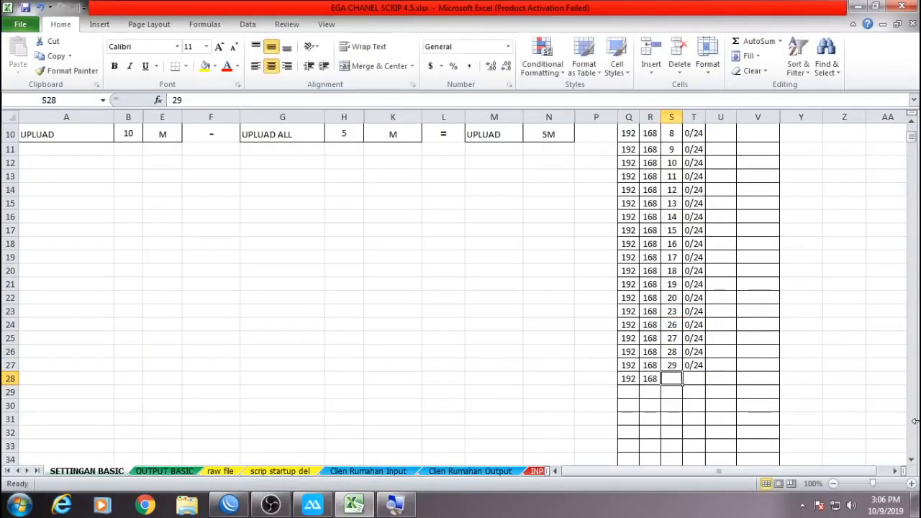
type("44")
key("Tab")
type("0")
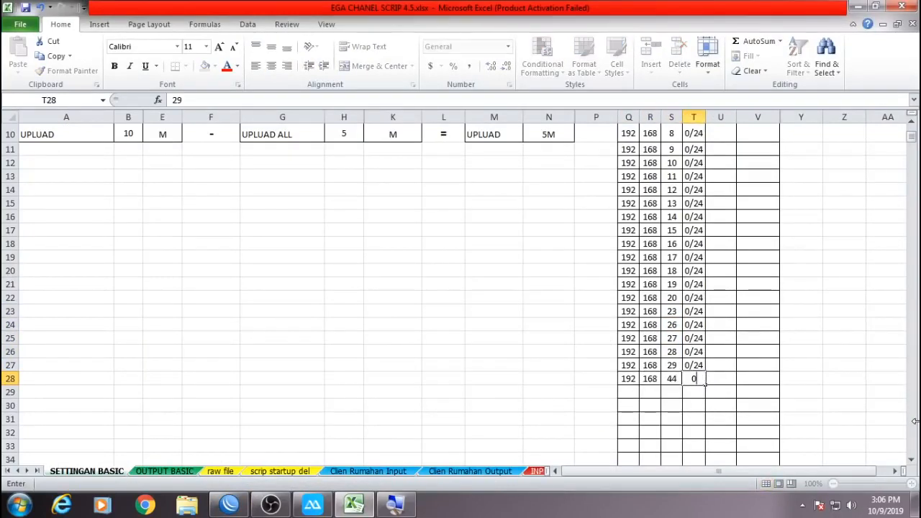
type("/24")
left_click(844, 334)
key("ctrl+s")
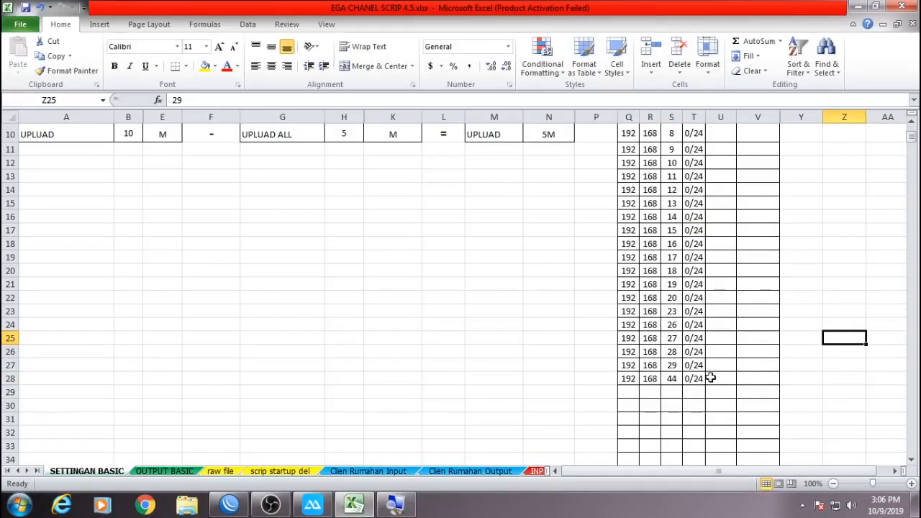
Put a dot in U5 and fill it down the TITIK column to row 28.
scroll(711, 378, "up", 3)
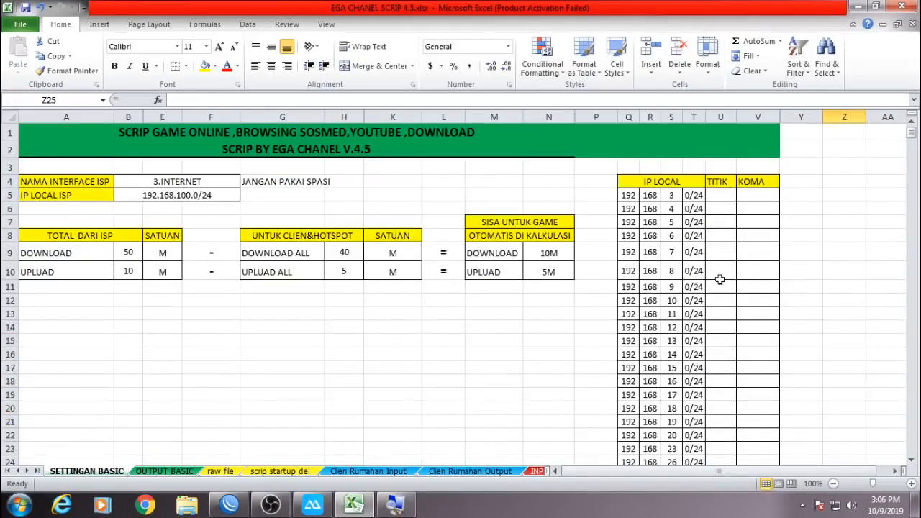
left_click(721, 195)
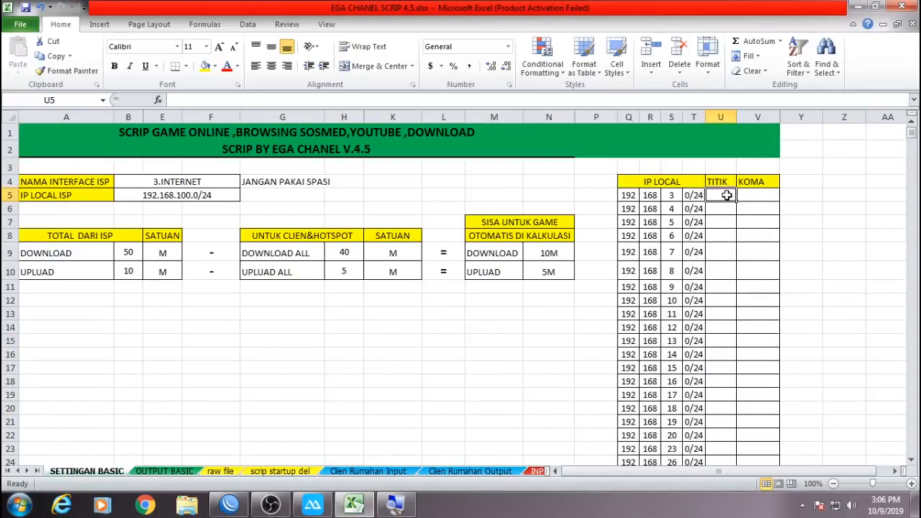
type(".")
key("Return")
left_click(731, 195)
left_click_drag(737, 202, 733, 400)
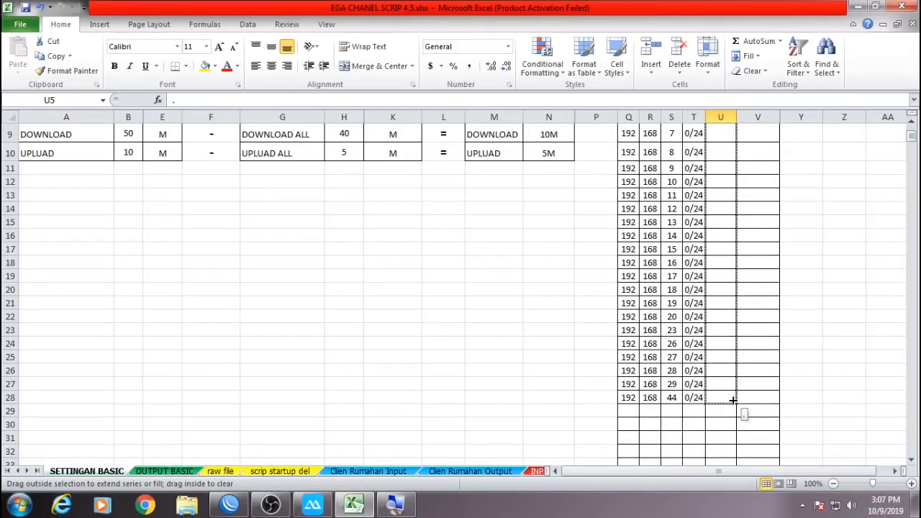
left_click_drag(733, 400, 733, 400)
scroll(797, 341, "up", 3)
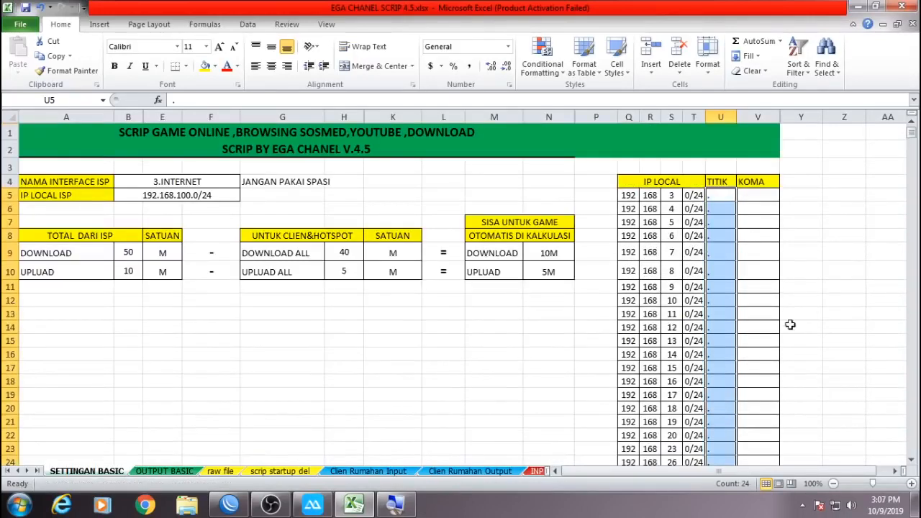
Put a comma in V5 and fill it down the KOMA column to row 28.
left_click(763, 195)
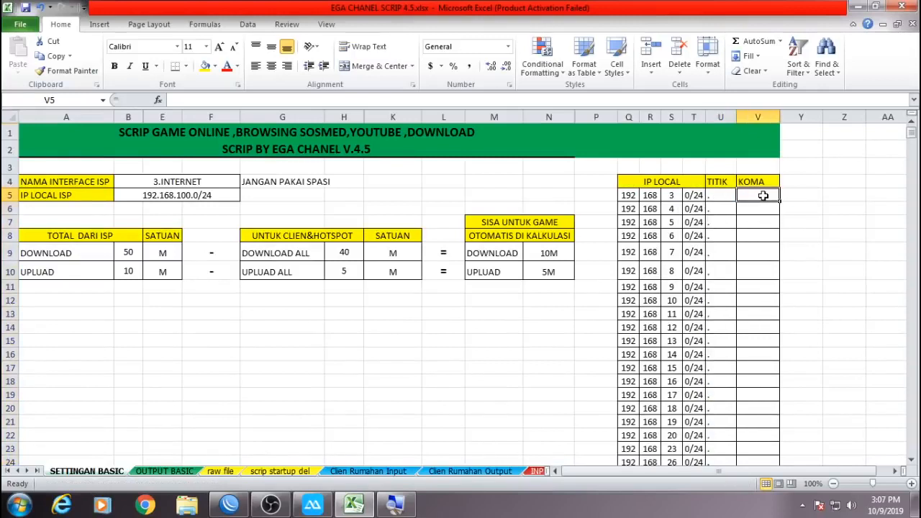
type(",")
key("Return")
left_click(766, 197)
left_click_drag(772, 203, 793, 409)
left_click(816, 370)
scroll(692, 359, "up", 3)
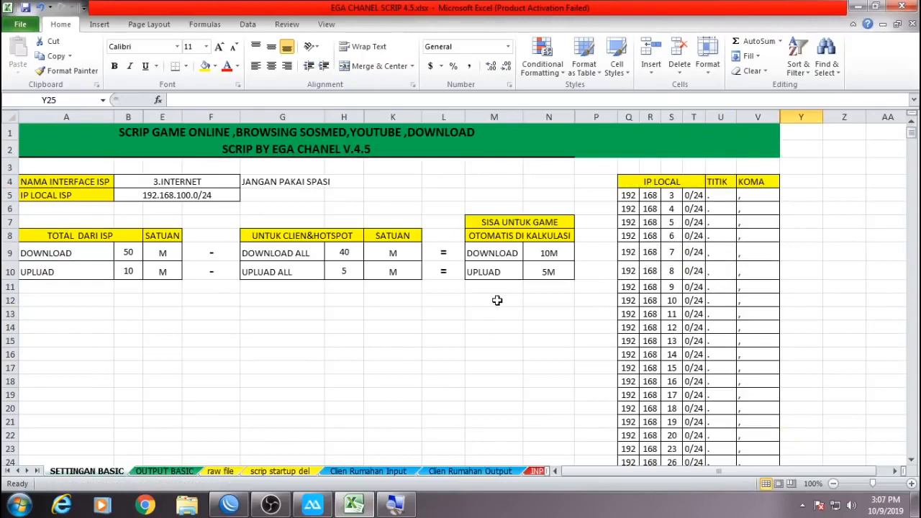
scroll(515, 313, "down", 6)
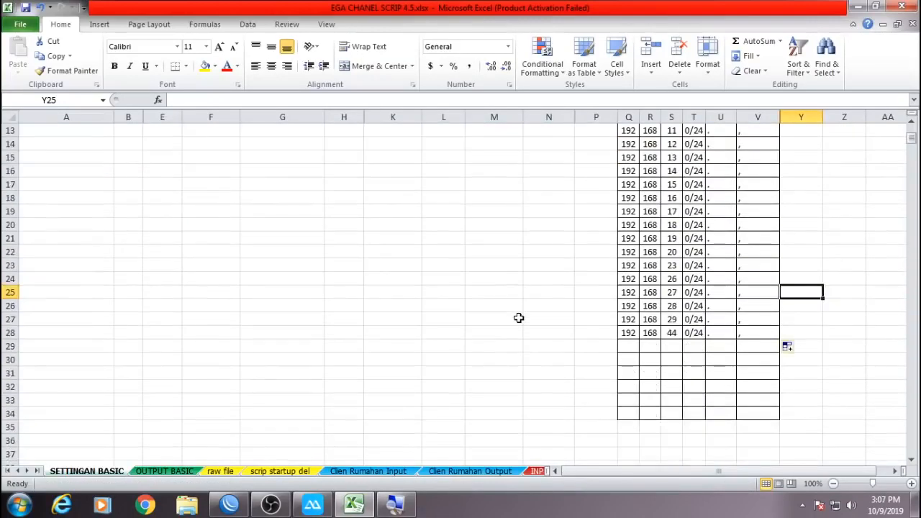
scroll(518, 317, "up", 5)
scroll(518, 318, "up", 1)
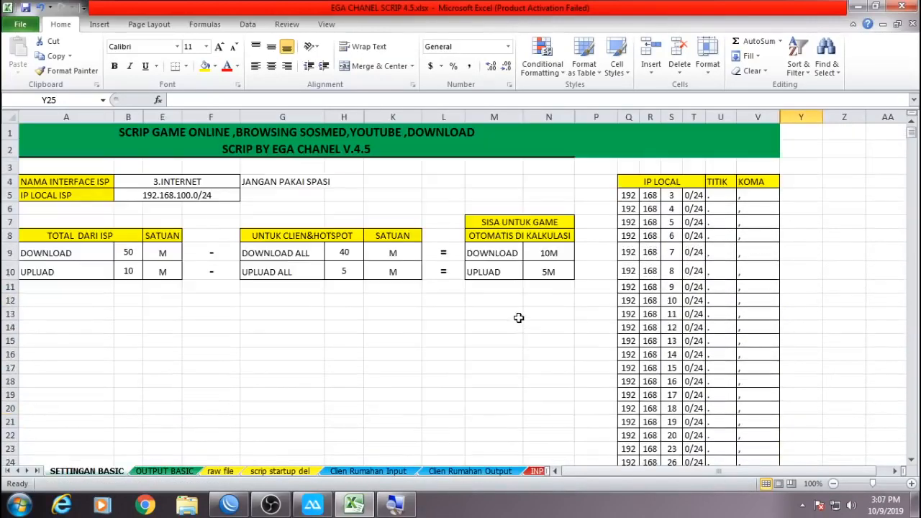
Copy the OUTPUT BASIC script lines T1 through T117, ending at the 192.168.44.0/24 line.
left_click(164, 471)
scroll(178, 255, "up", 20)
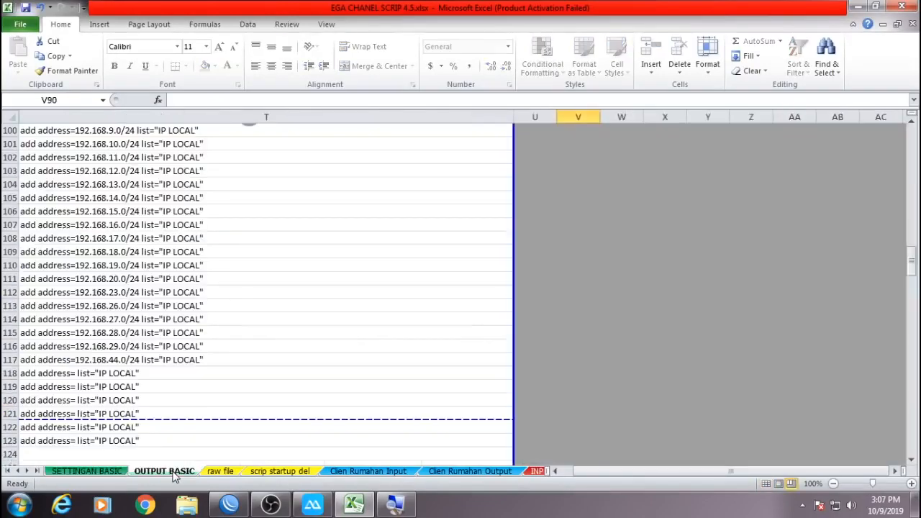
scroll(178, 256, "up", 12)
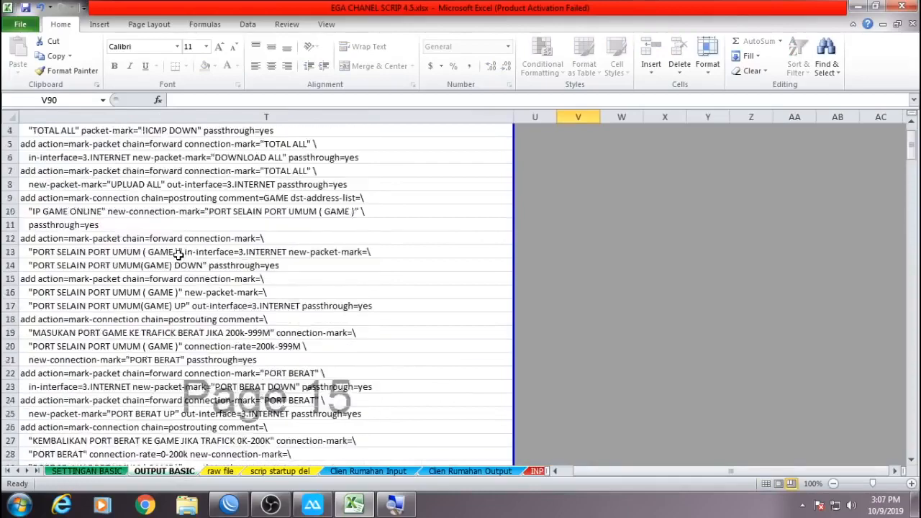
left_click(142, 132)
scroll(185, 216, "down", 20)
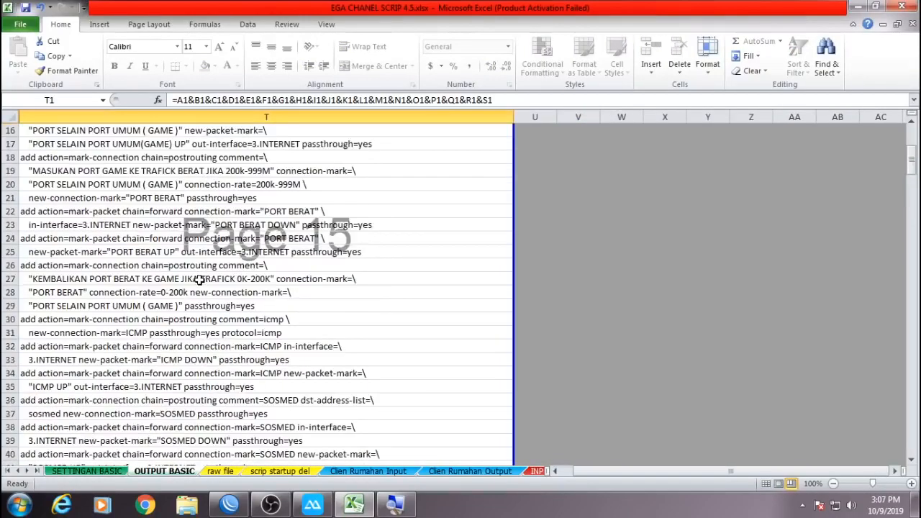
scroll(200, 283, "down", 10)
scroll(199, 283, "up", 5)
scroll(199, 283, "down", 5)
scroll(191, 292, "down", 2)
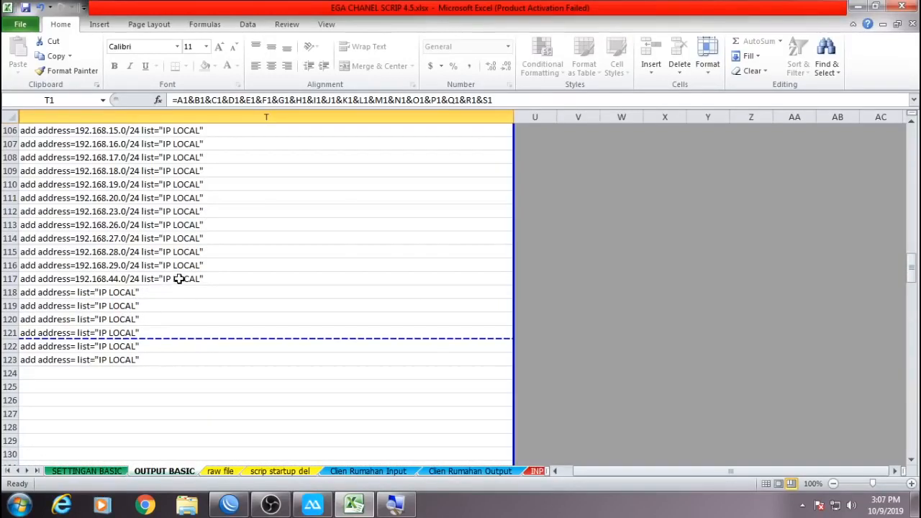
left_click(178, 279, "shift")
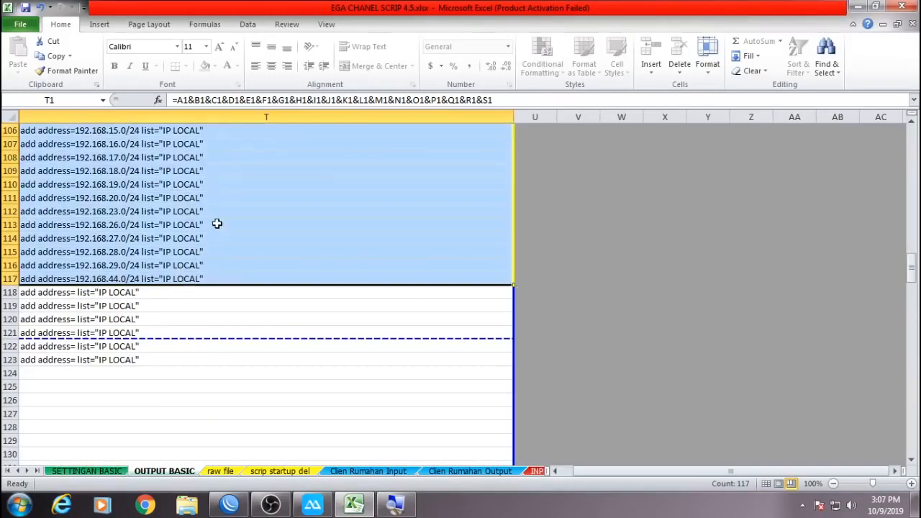
right_click(221, 215)
left_click(237, 238)
Minimise the Excel workbook to get back to WinBox.
scroll(328, 331, "up", 20)
scroll(327, 339, "down", 14)
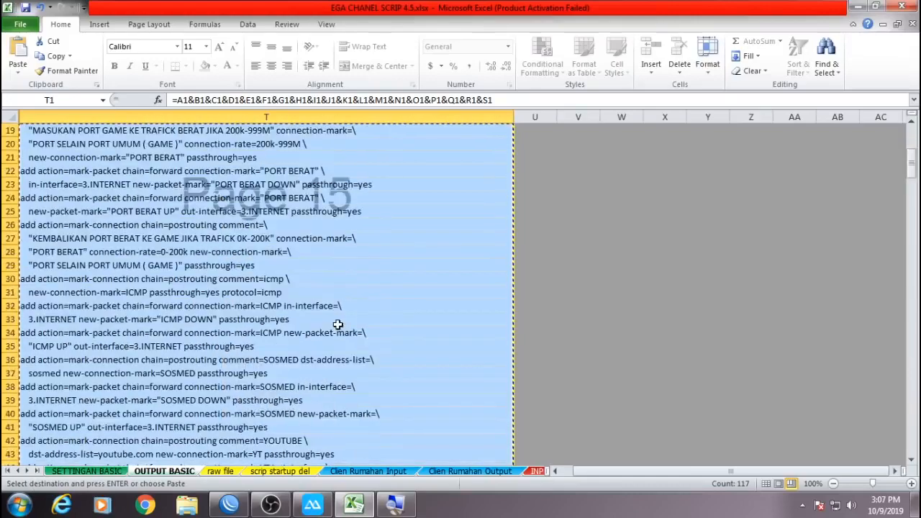
scroll(326, 346, "down", 12)
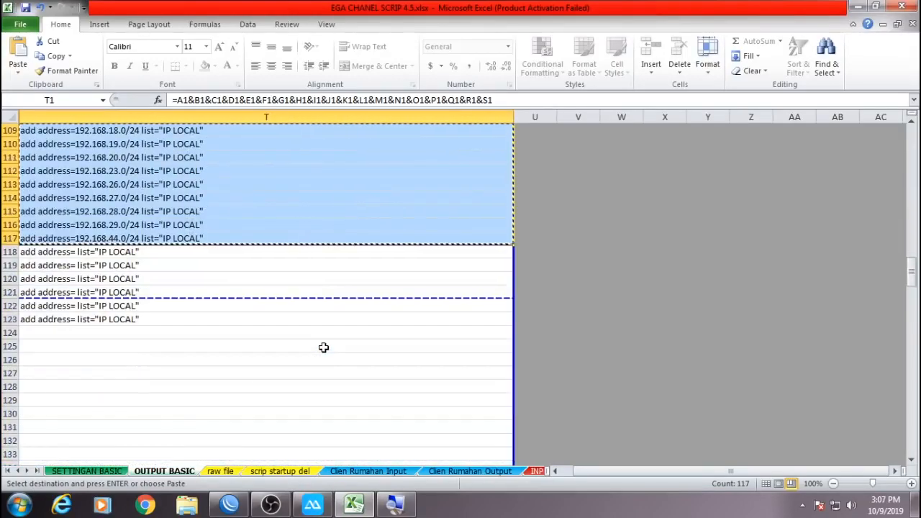
right_click(285, 192)
scroll(300, 208, "up", 20)
left_click(318, 211)
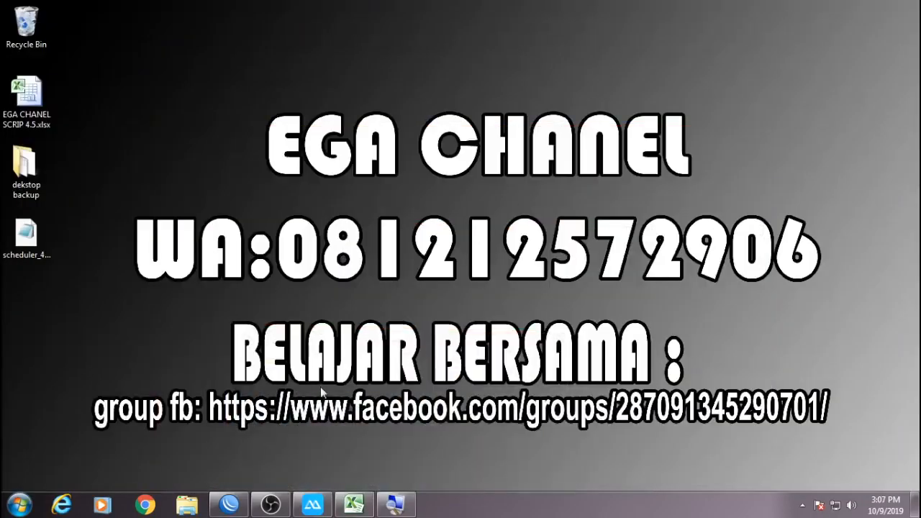
Close the IP Pool and Address List windows and show the Queues list.
left_click(229, 504)
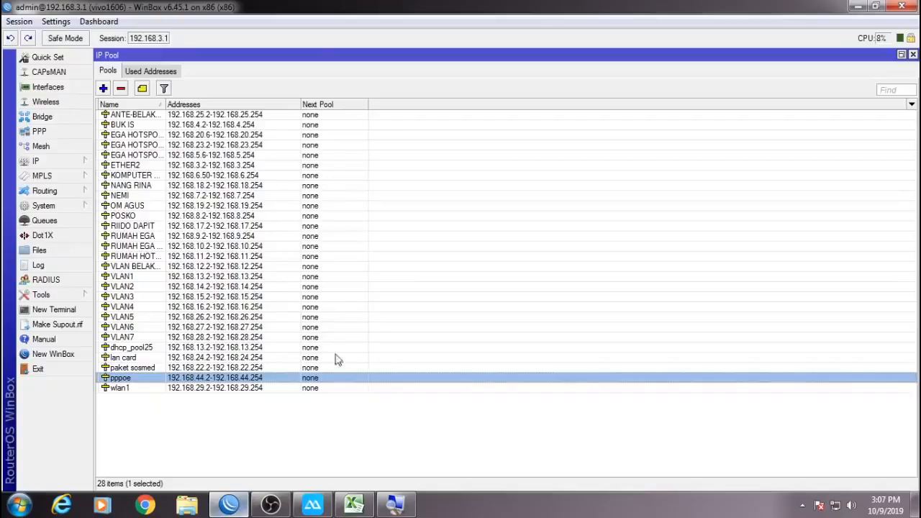
left_click(913, 55)
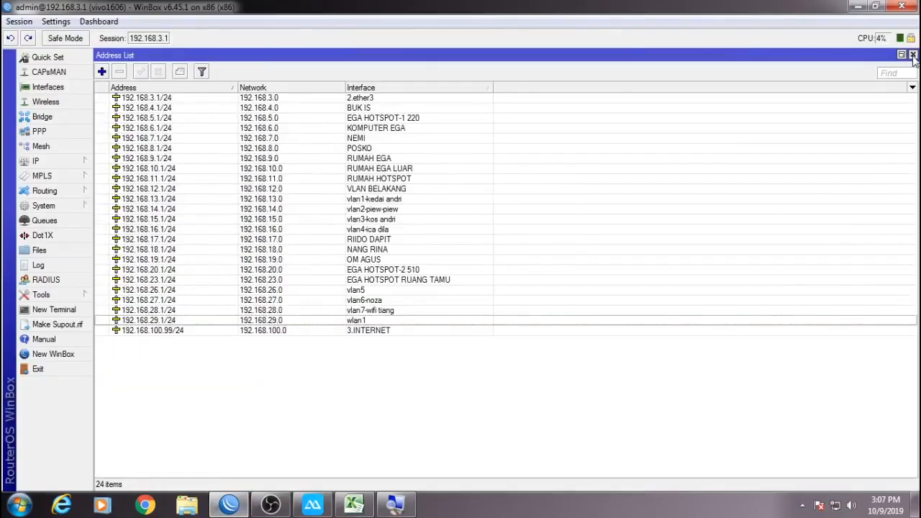
left_click(912, 56)
left_click(45, 221)
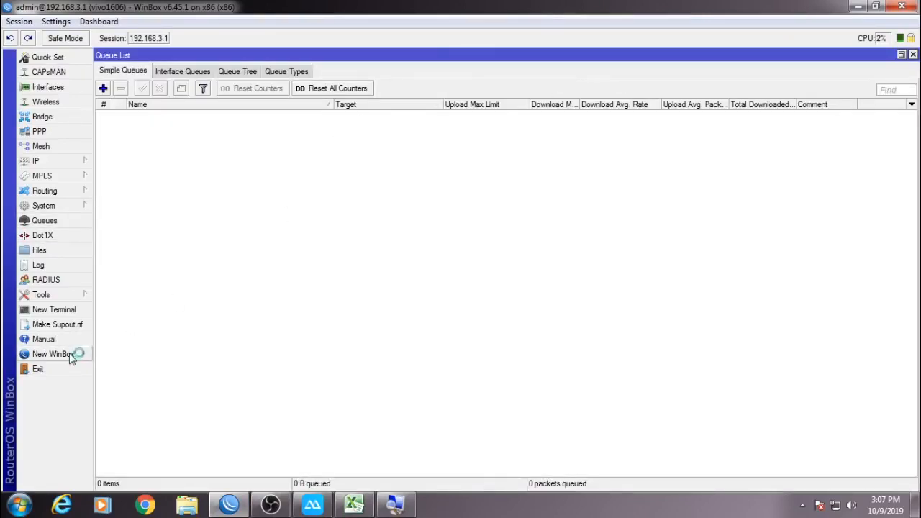
Connect a second session showing the Queue Tree, placed at the top-right.
left_click(333, 111)
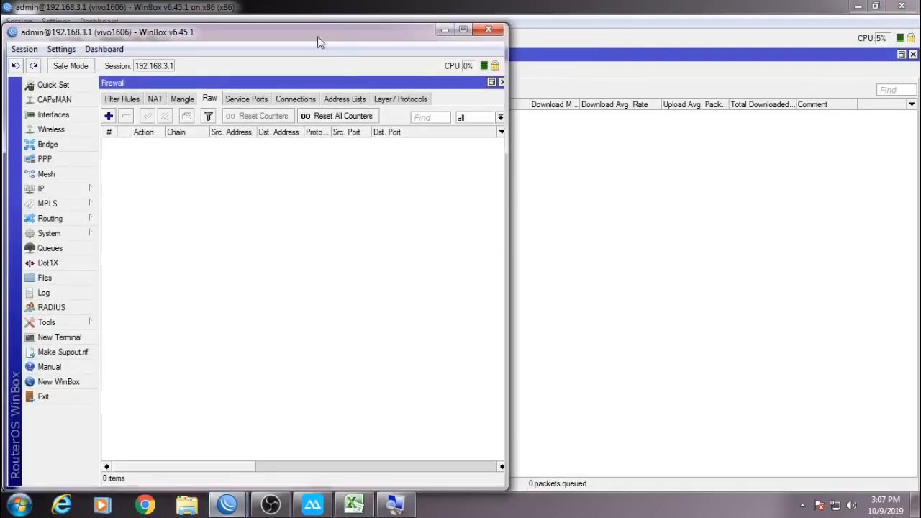
left_click_drag(302, 28, 598, 105)
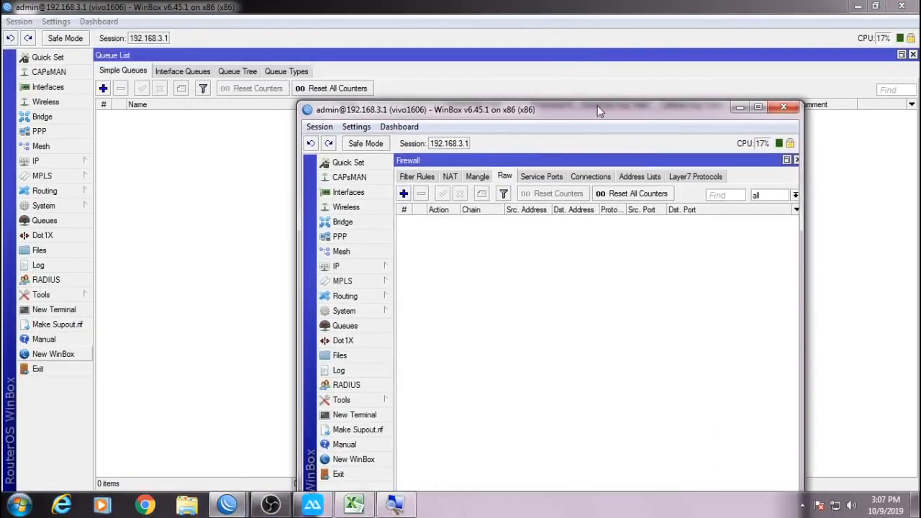
left_click(796, 160)
left_click(345, 326)
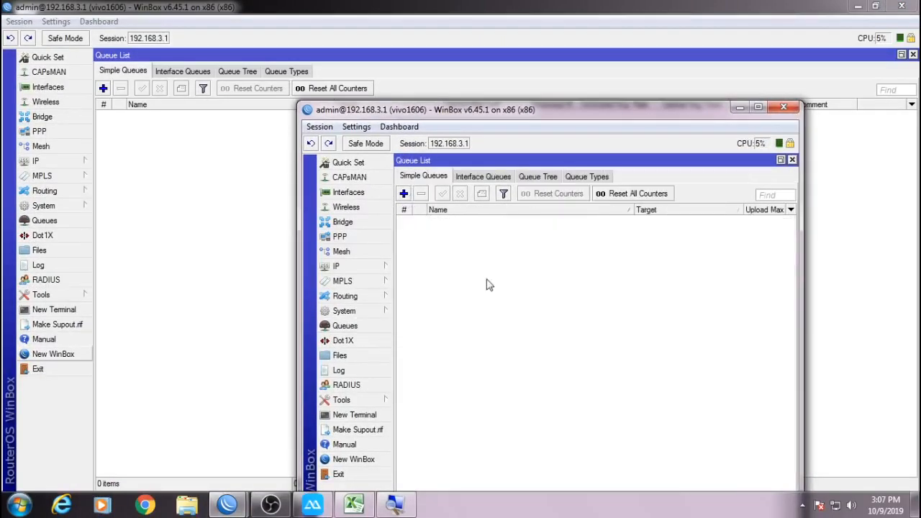
left_click(536, 177)
left_click_drag(525, 113, 628, 42)
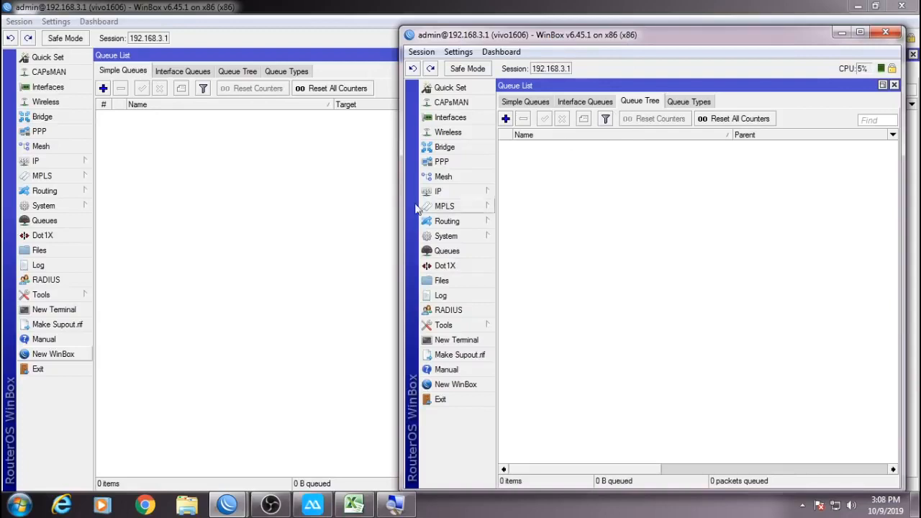
Connect a third session for Simple Queues at lower right, with the firewall session top-left.
left_click(68, 354)
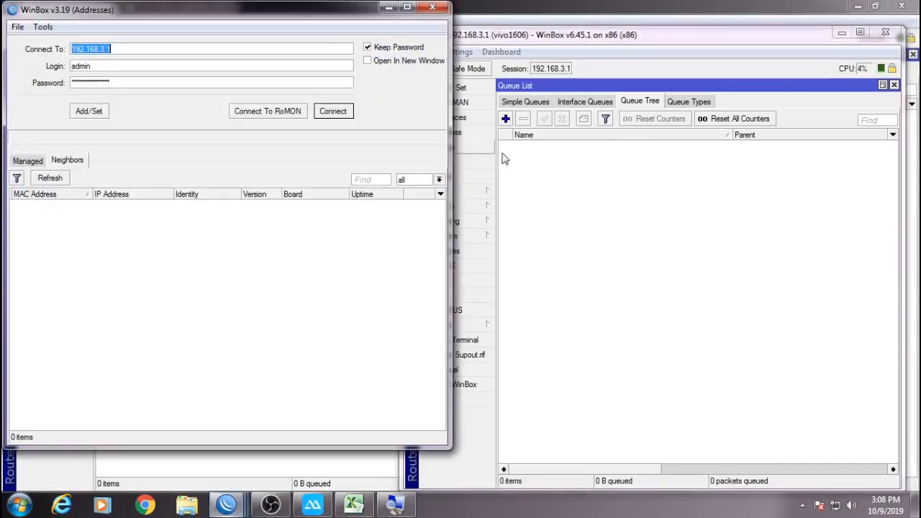
left_click(350, 118)
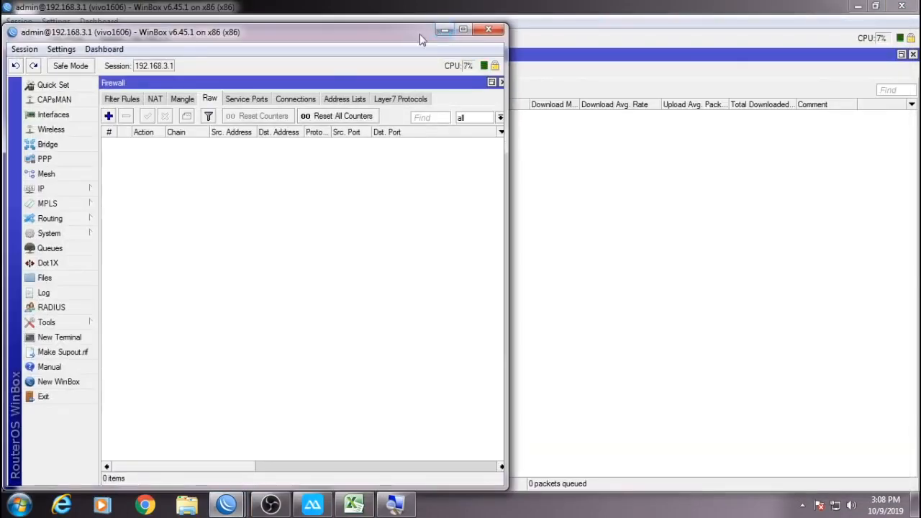
left_click_drag(364, 35, 426, 176)
left_click(875, 7)
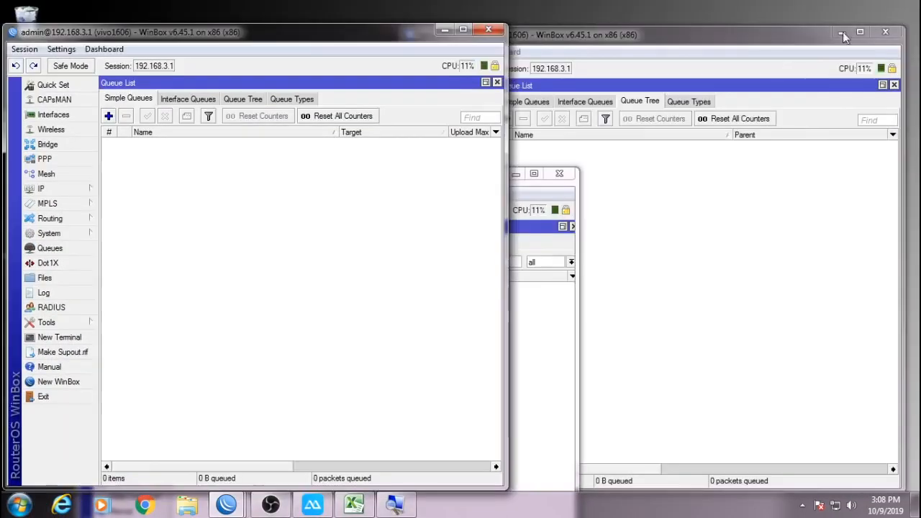
left_click_drag(359, 15, 813, 257)
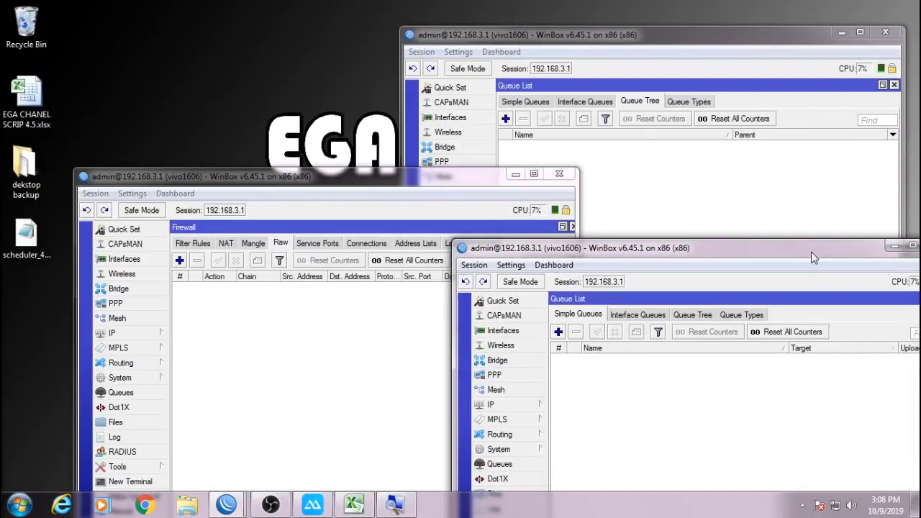
left_click_drag(456, 181, 389, 58)
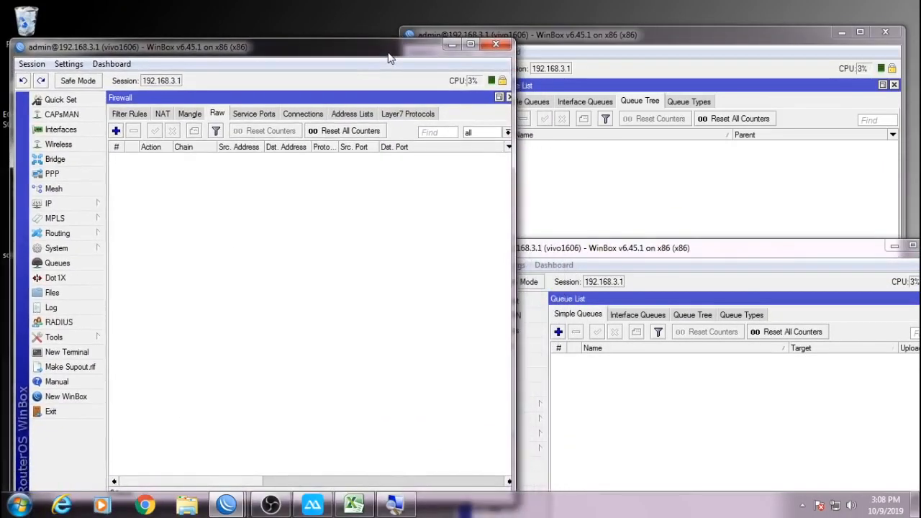
left_click_drag(629, 251, 636, 252)
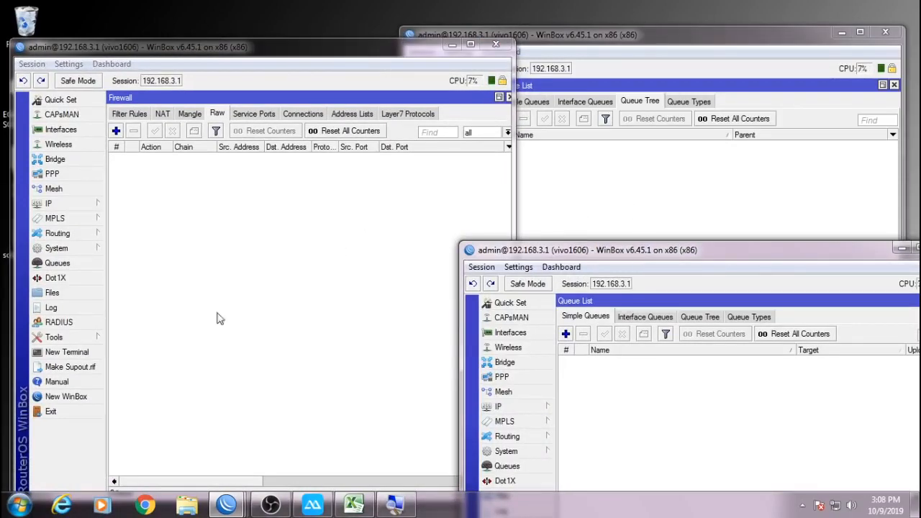
Connect a fourth session to 192.168.3.1 showing the Mangle rules, positioned lower on screen.
left_click(67, 397)
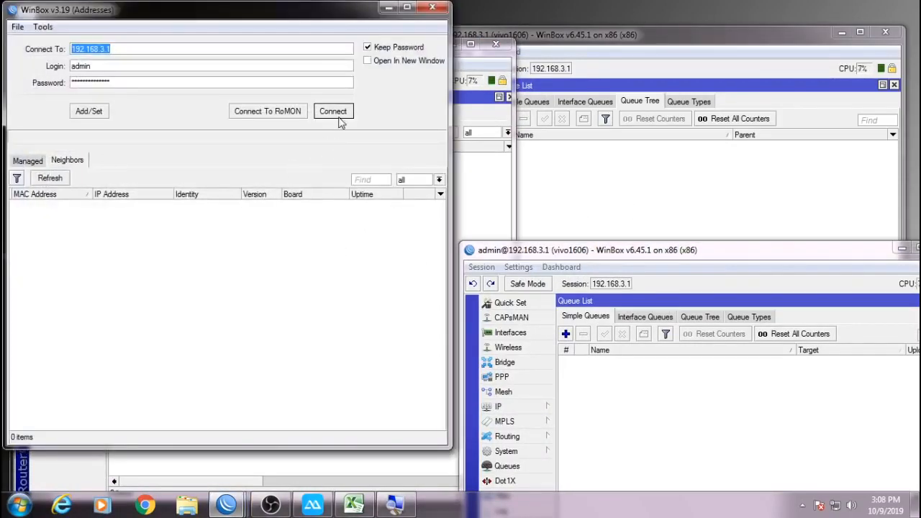
left_click(334, 113)
left_click(182, 99)
left_click_drag(242, 34, 268, 248)
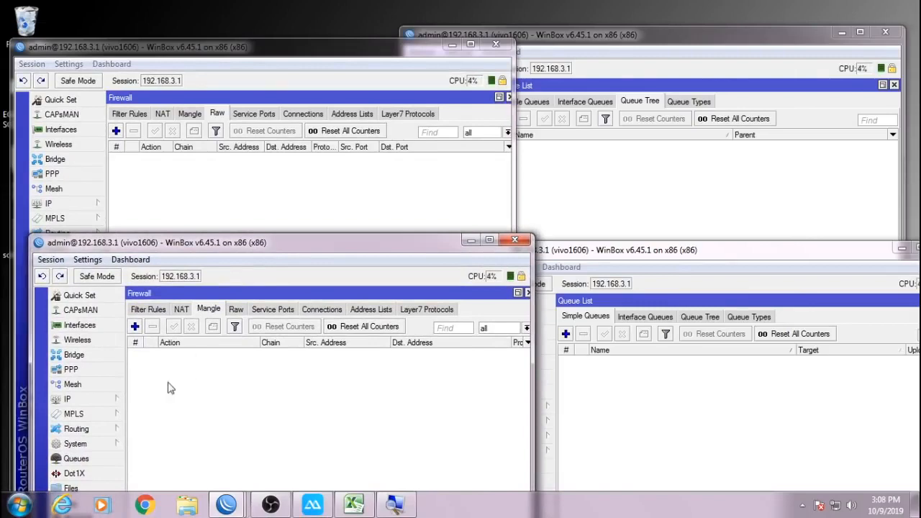
left_click_drag(305, 258, 291, 284)
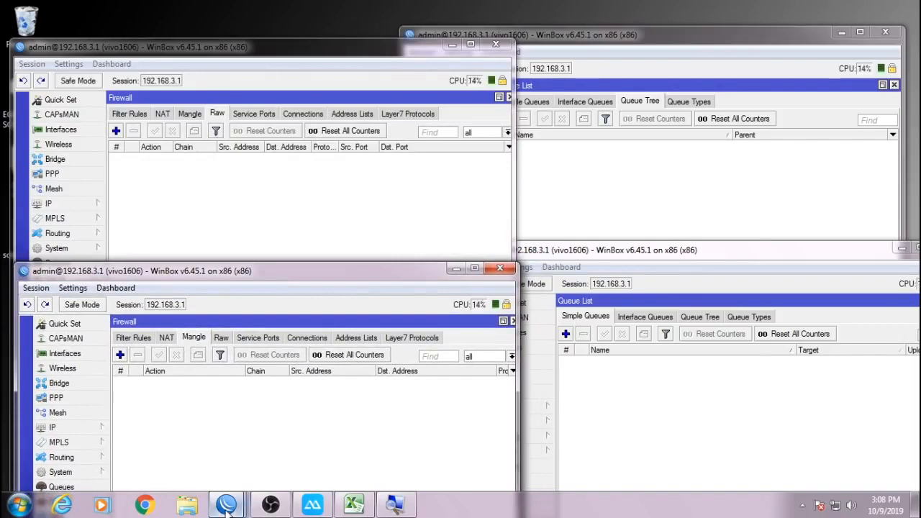
Launch winbox.exe from Downloads and show unfiltered firewall Address Lists at the bottom-right.
left_click(182, 506)
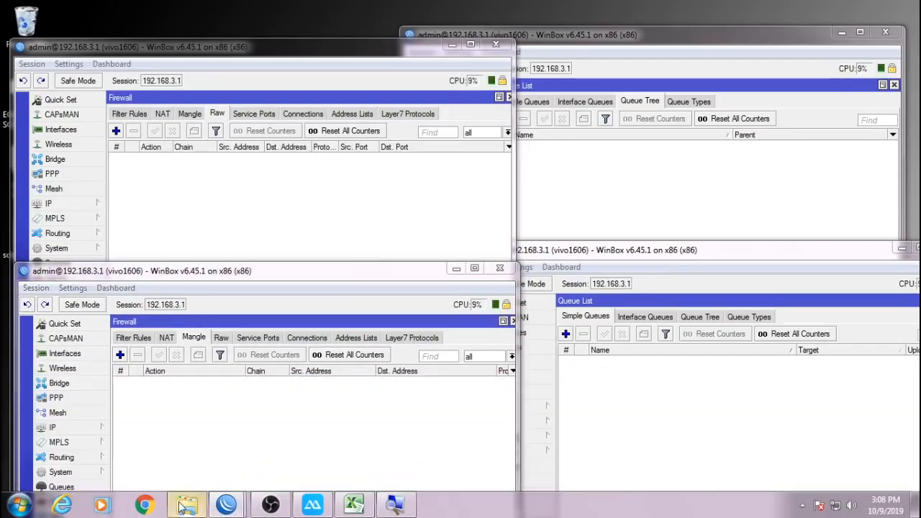
left_click(63, 102)
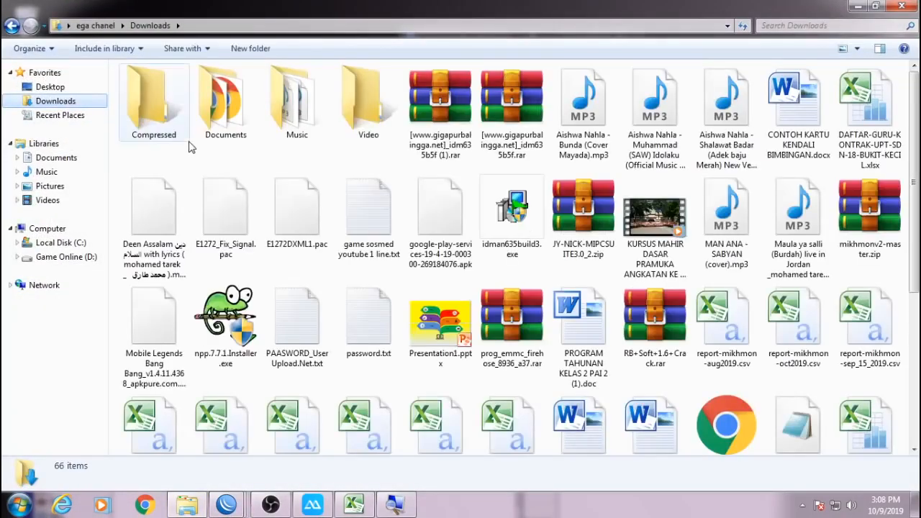
scroll(230, 168, "down", 3)
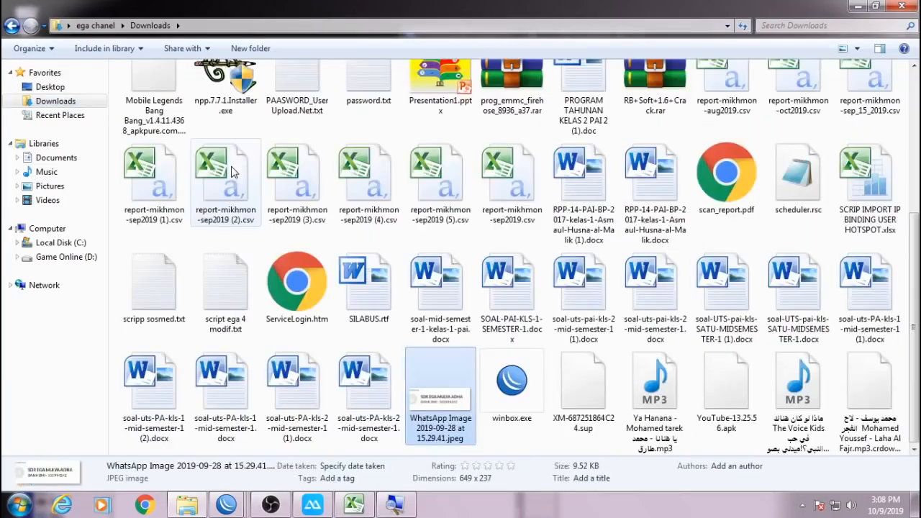
double_click(512, 389)
left_click(510, 266)
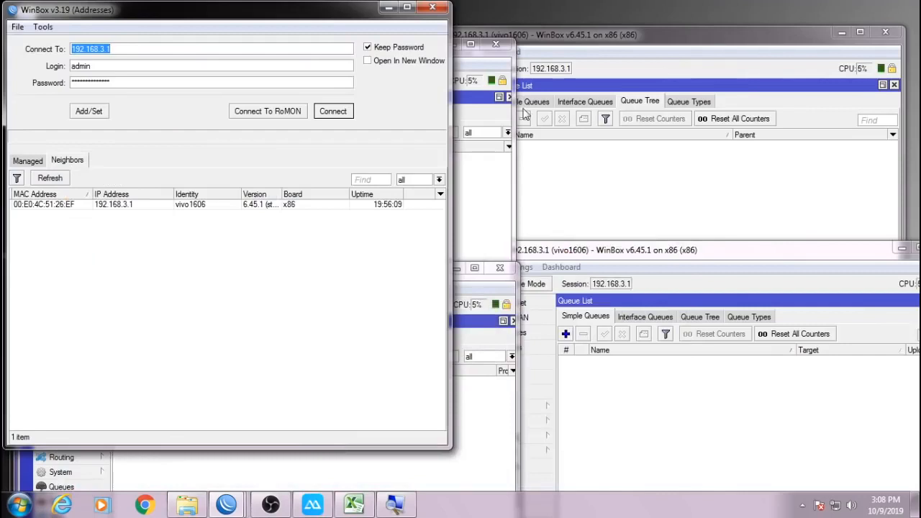
left_click(339, 114)
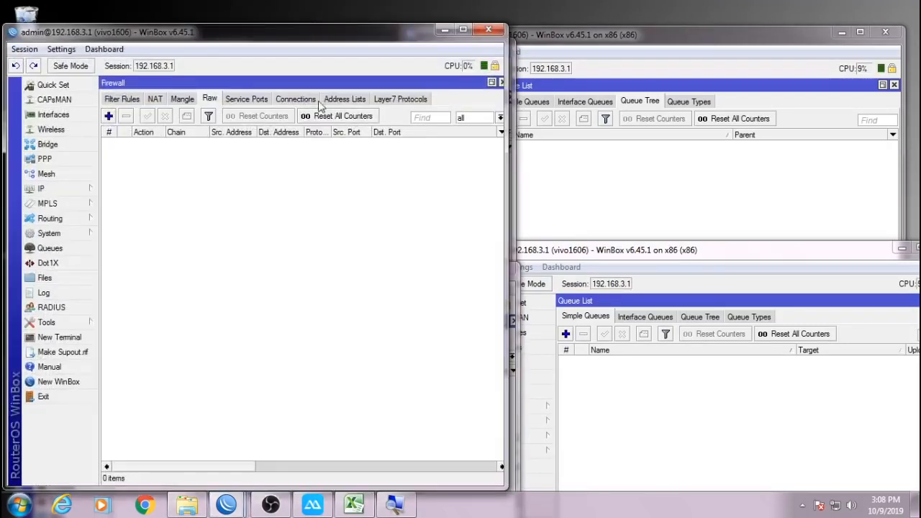
left_click(341, 102)
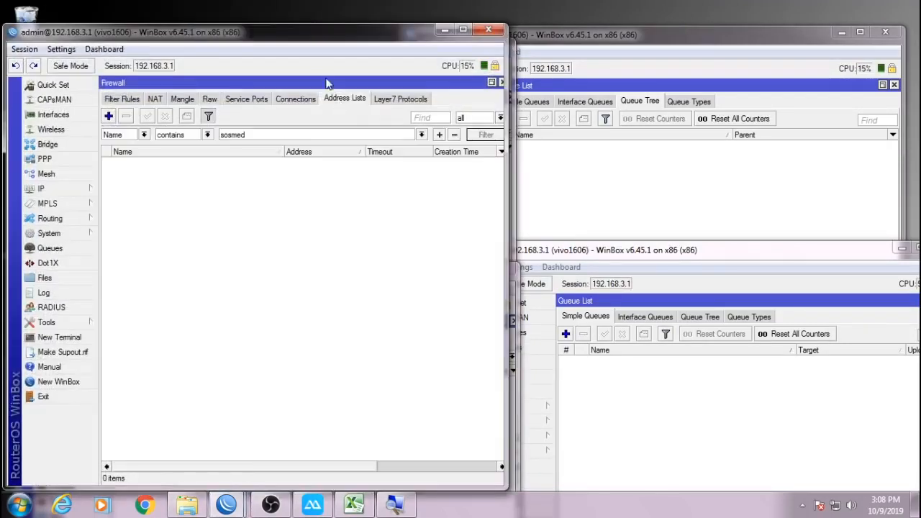
left_click(209, 116)
left_click_drag(259, 39, 504, 401)
Tile the session windows and open a Terminal in the mangle session.
left_click_drag(673, 262, 681, 196)
left_click_drag(424, 398, 649, 326)
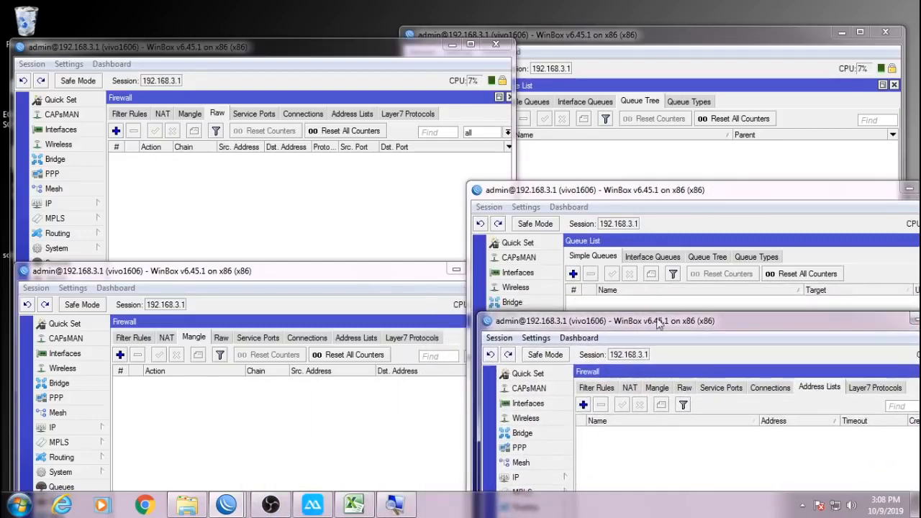
left_click_drag(703, 193, 701, 158)
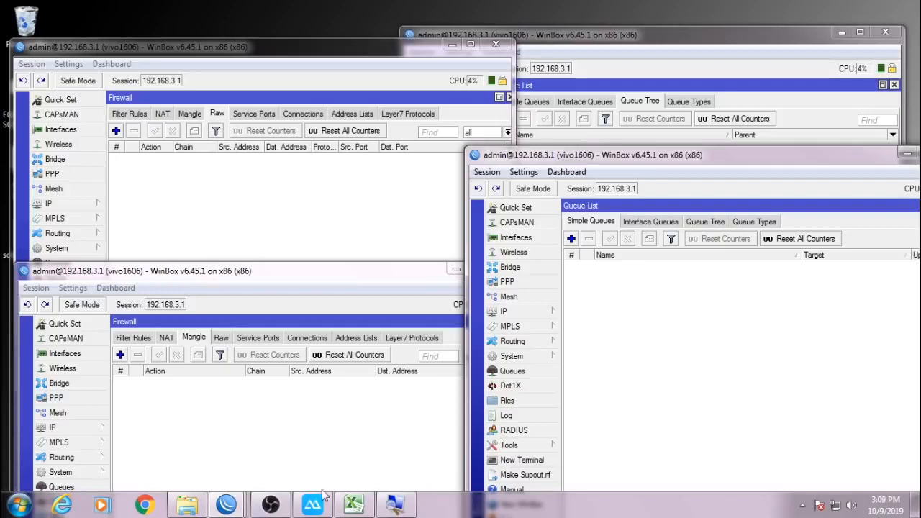
mouse_move(225, 506)
left_click(690, 446)
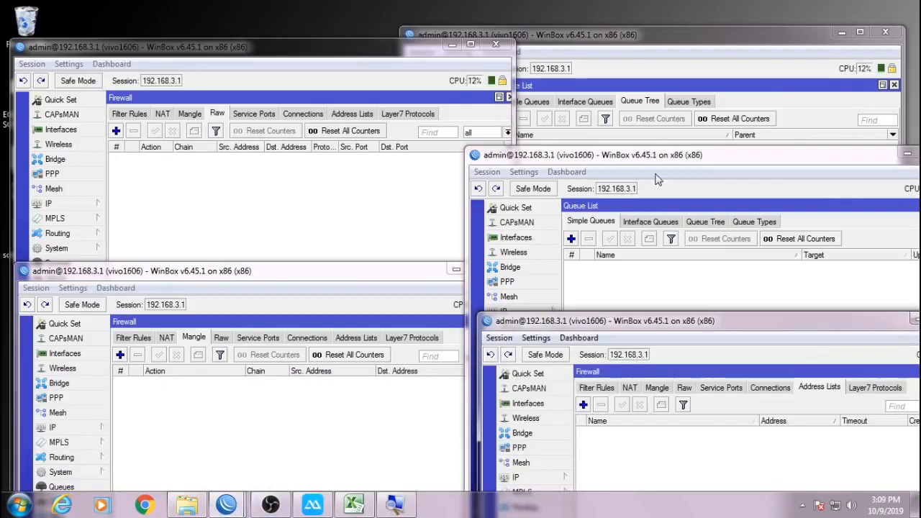
left_click_drag(662, 155, 661, 197)
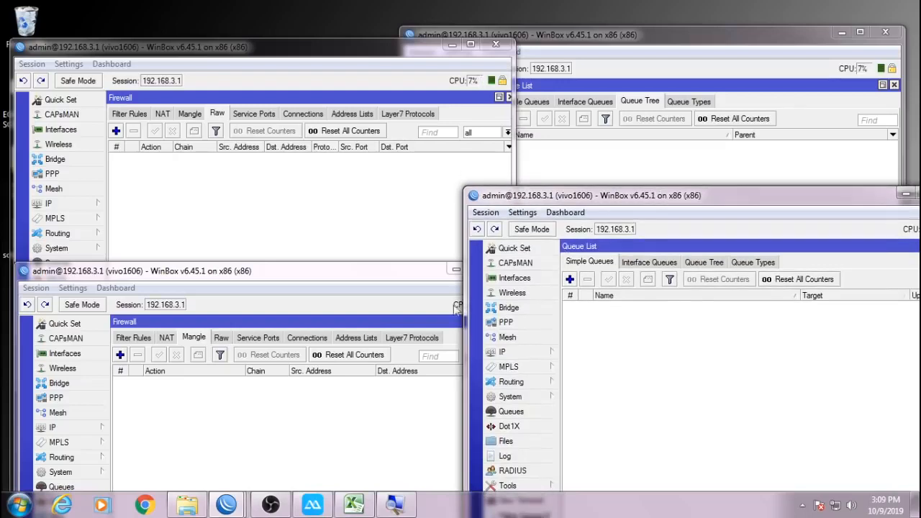
mouse_move(226, 506)
left_click(686, 413)
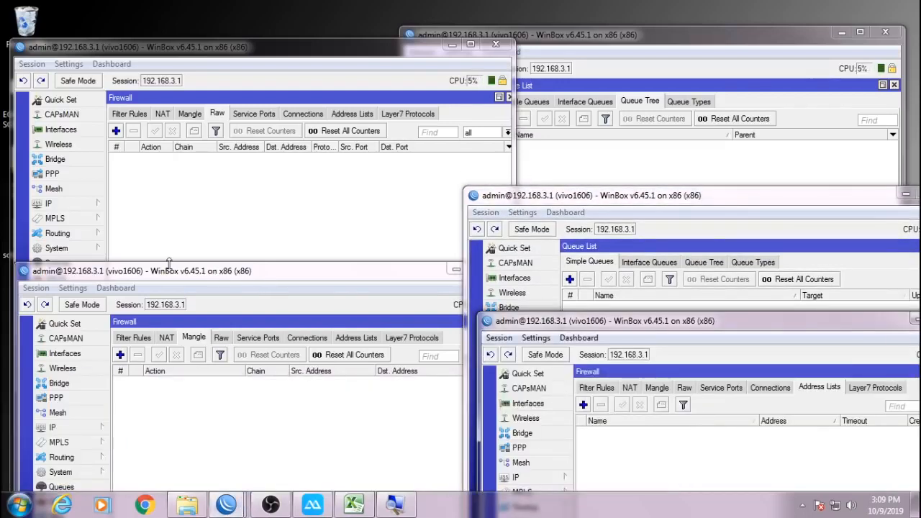
left_click_drag(169, 275, 176, 162)
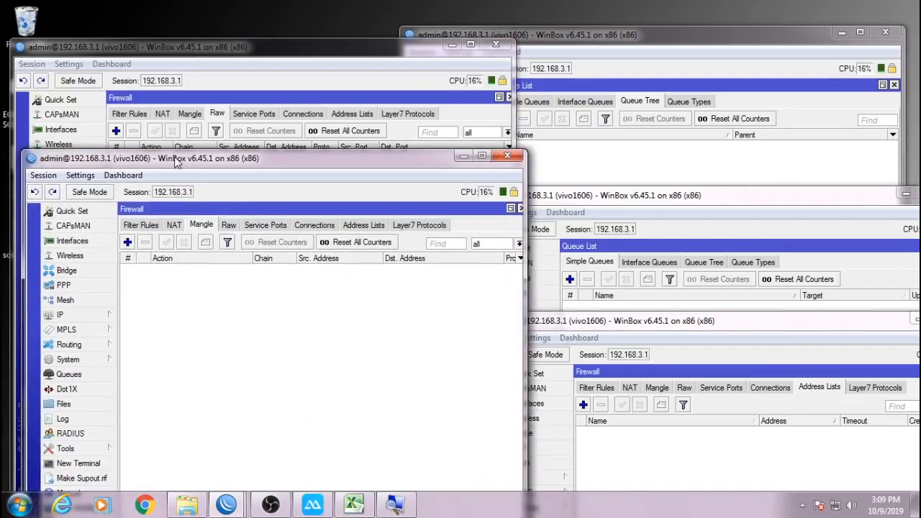
left_click(94, 464)
Paste and run the generated RouterOS script in the Terminal.
left_click_drag(301, 160, 303, 93)
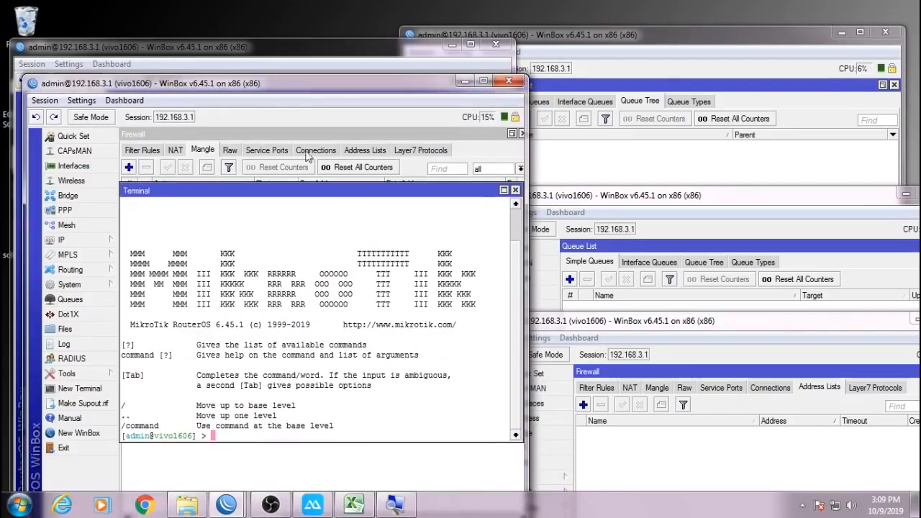
right_click(286, 257)
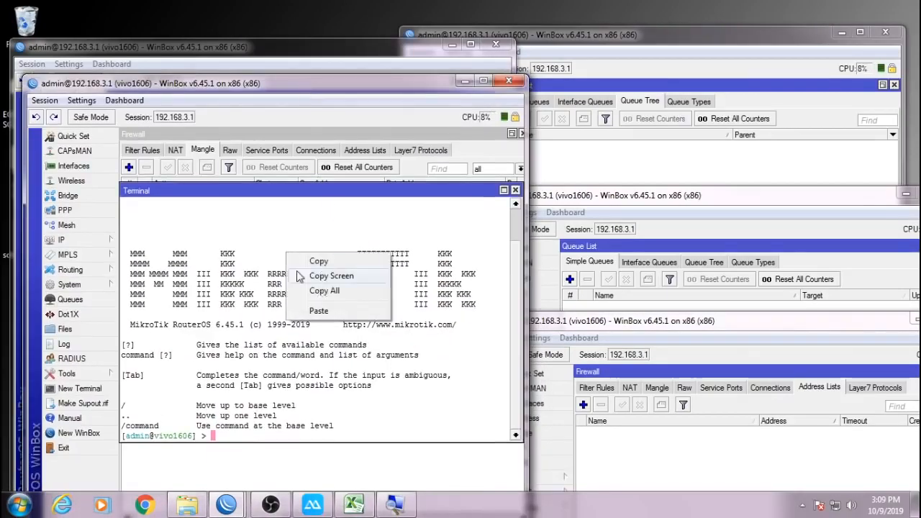
left_click(319, 311)
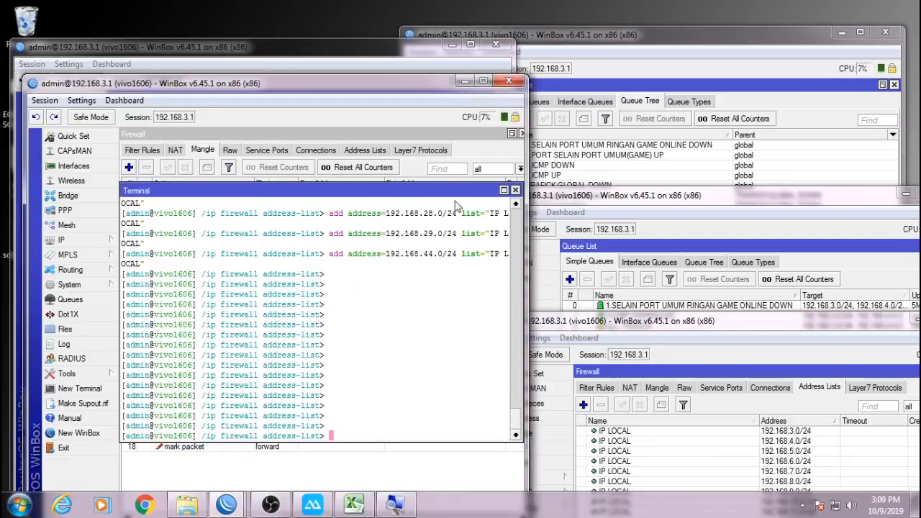
Close the Terminal, maximise WinBox and select mangle rules 0–18 for review.
left_click(515, 190)
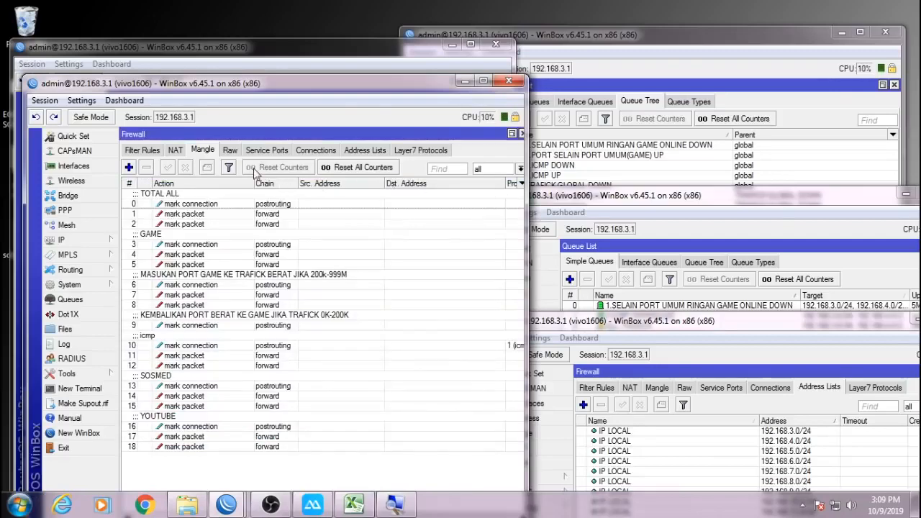
left_click(483, 80)
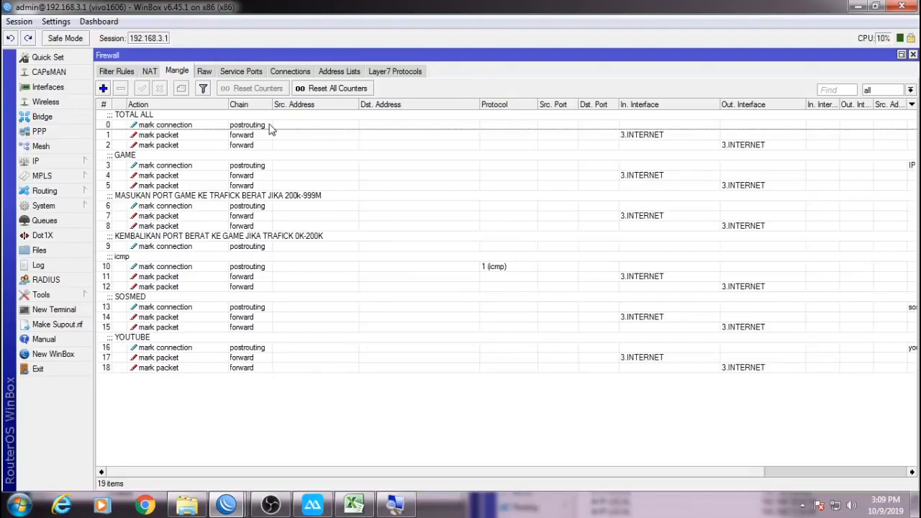
left_click(232, 124)
left_click(182, 370, "shift")
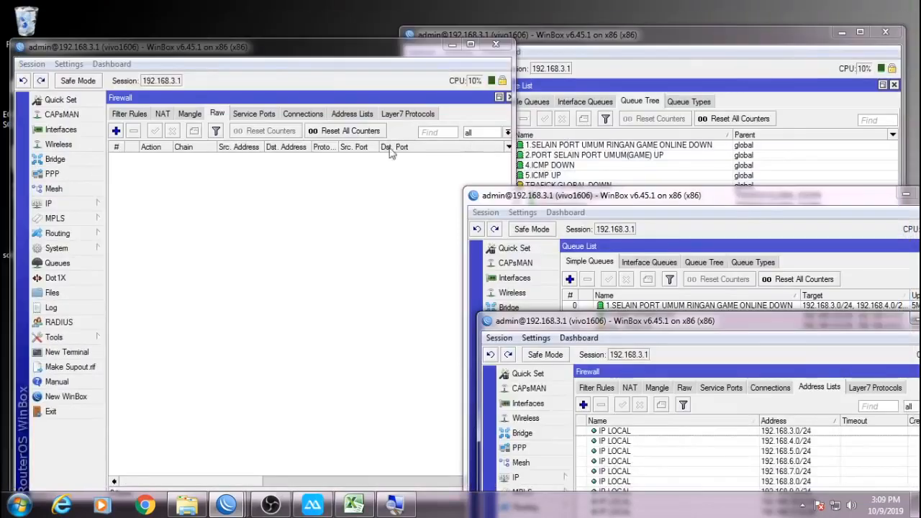
Review all 14 queue tree entries, then close the Queue Tree window.
left_click(232, 208)
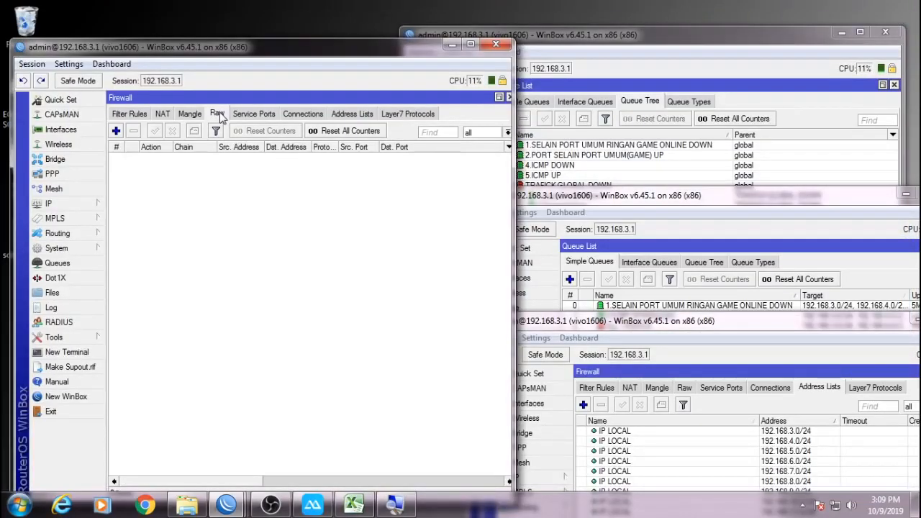
left_click(727, 84)
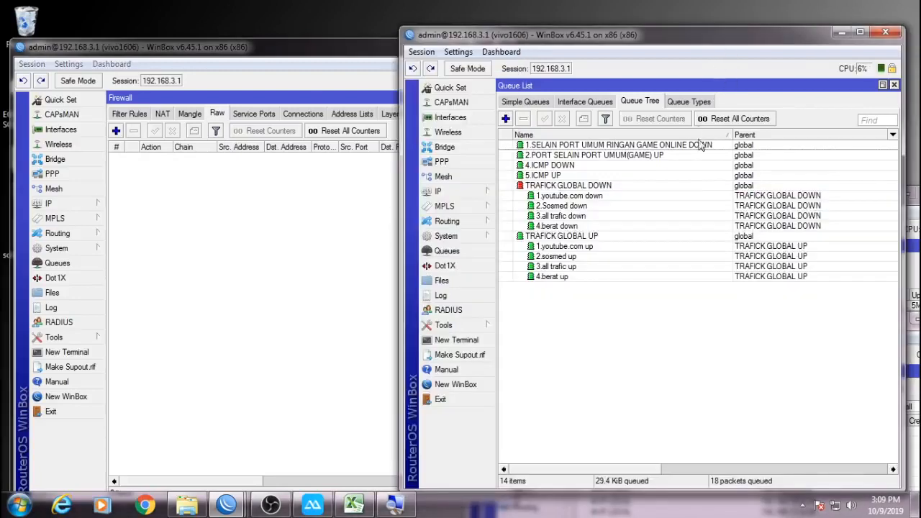
left_click(705, 188)
key("ctrl+a")
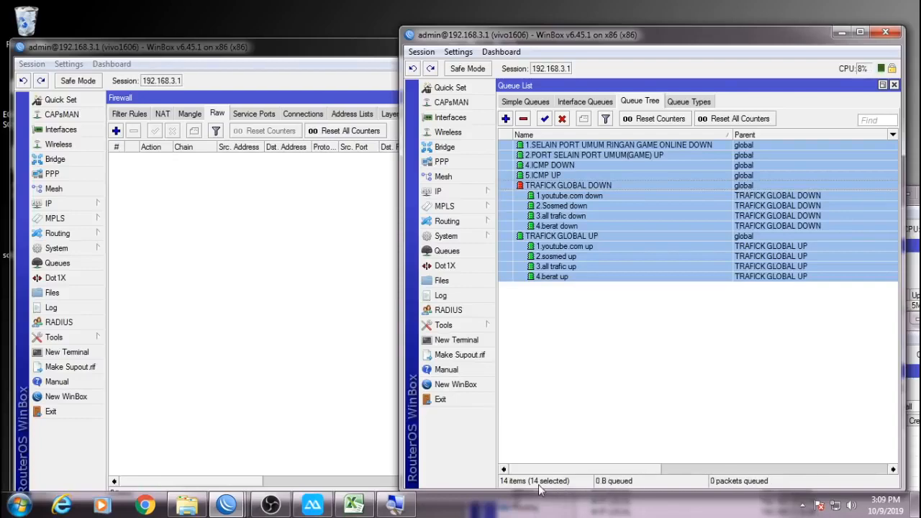
left_click(885, 32)
Review the 25 IP LOCAL address-list entries, then switch back to Excel.
left_click_drag(749, 333, 590, 83)
left_click(590, 194)
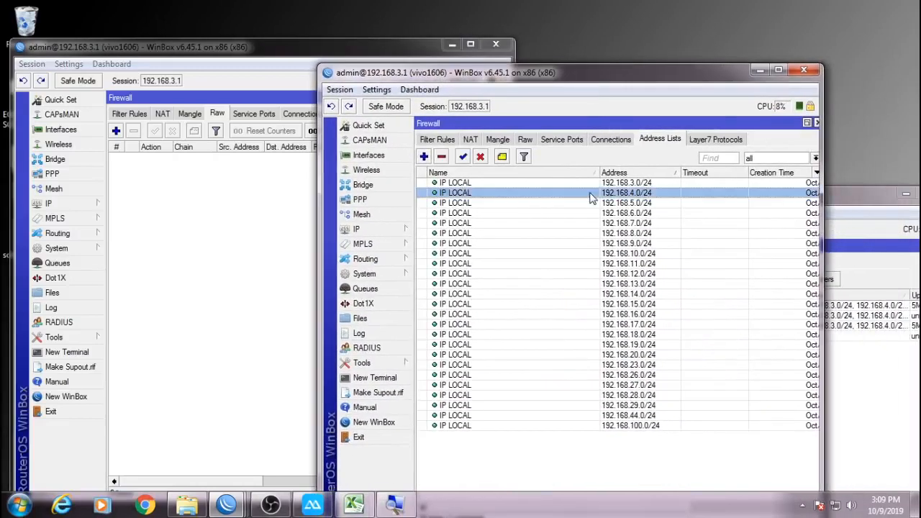
key("ctrl+a")
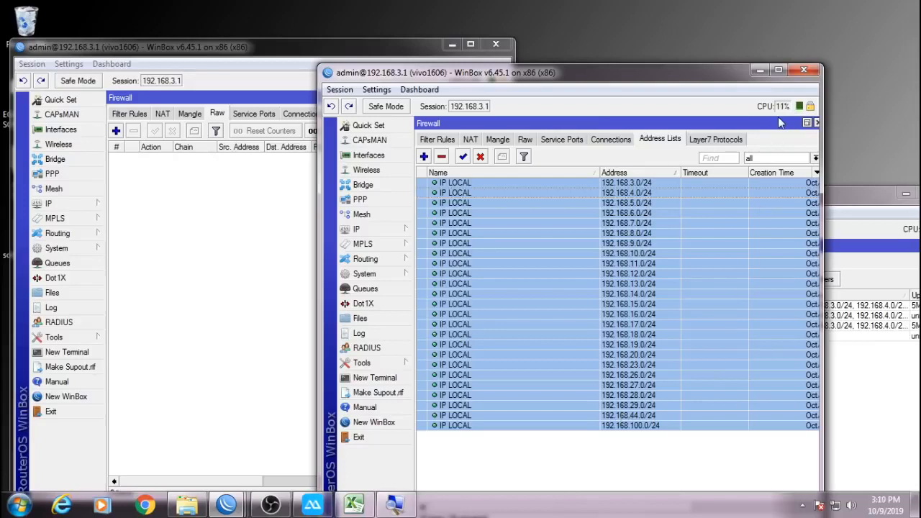
double_click(737, 78)
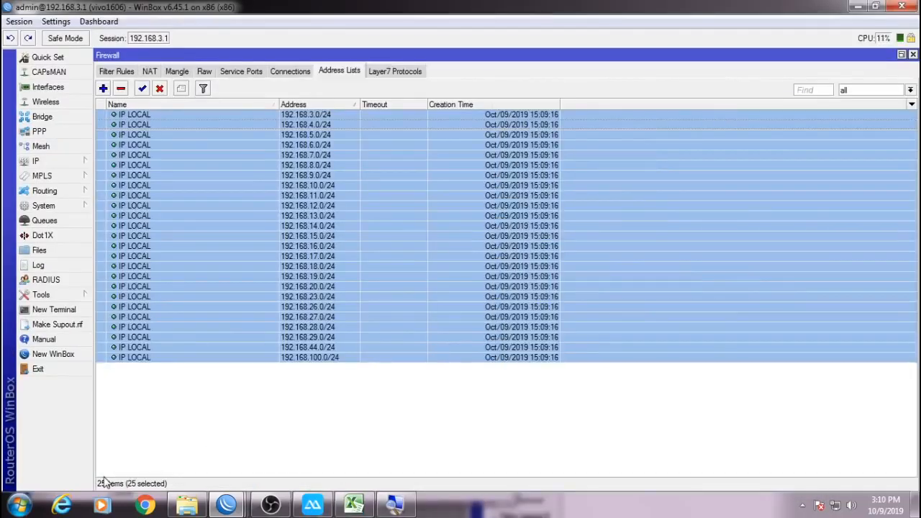
left_click(875, 6)
left_click(356, 506)
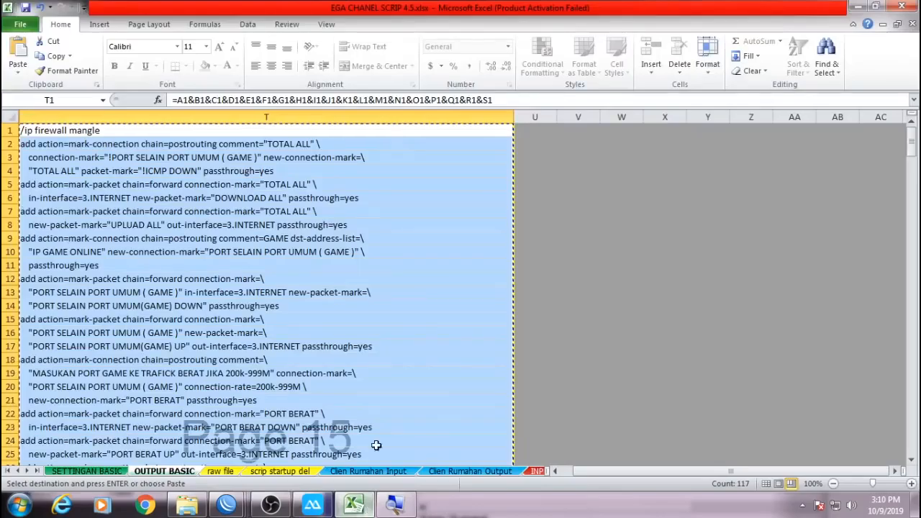
Select the IP LOCAL subnets Q5:Q28 on the SETTINGAN BASIC sheet, then minimize Excel.
left_click(108, 471)
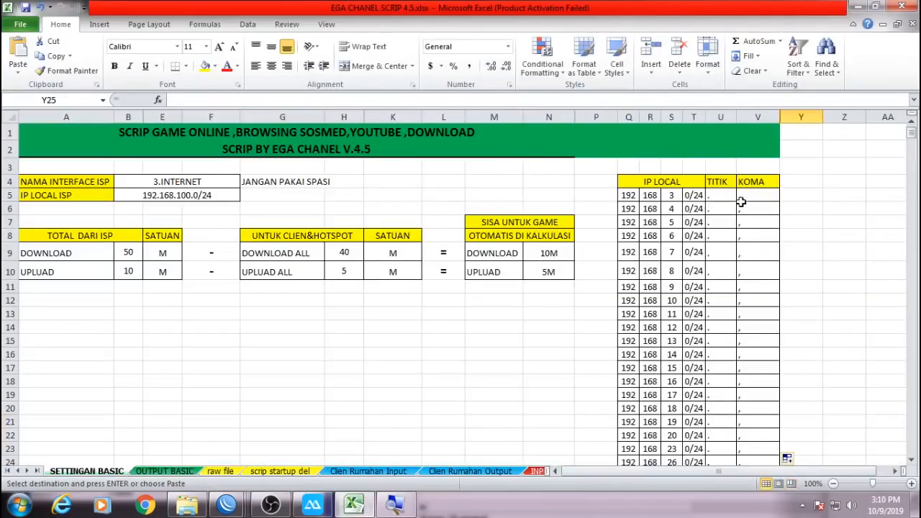
left_click(631, 196)
scroll(630, 309, "down", 5)
left_click(628, 292, "shift")
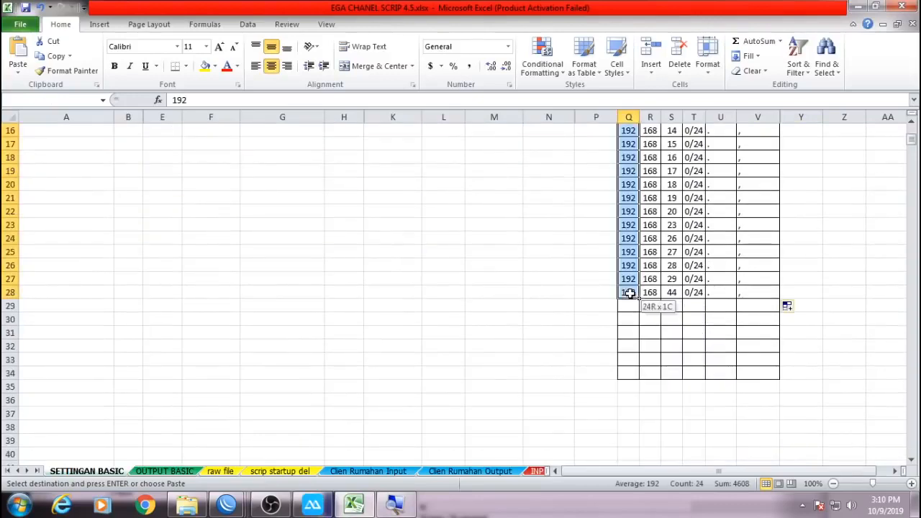
scroll(669, 368, "up", 4)
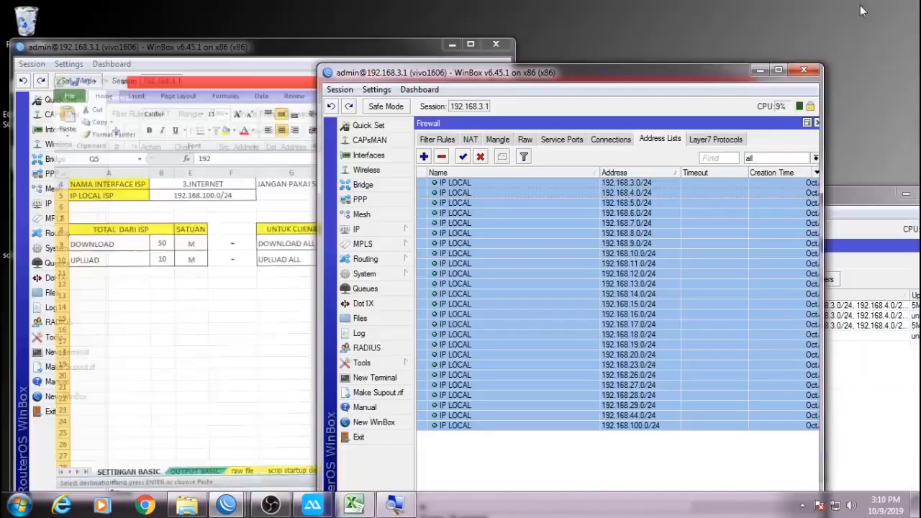
left_click(858, 6)
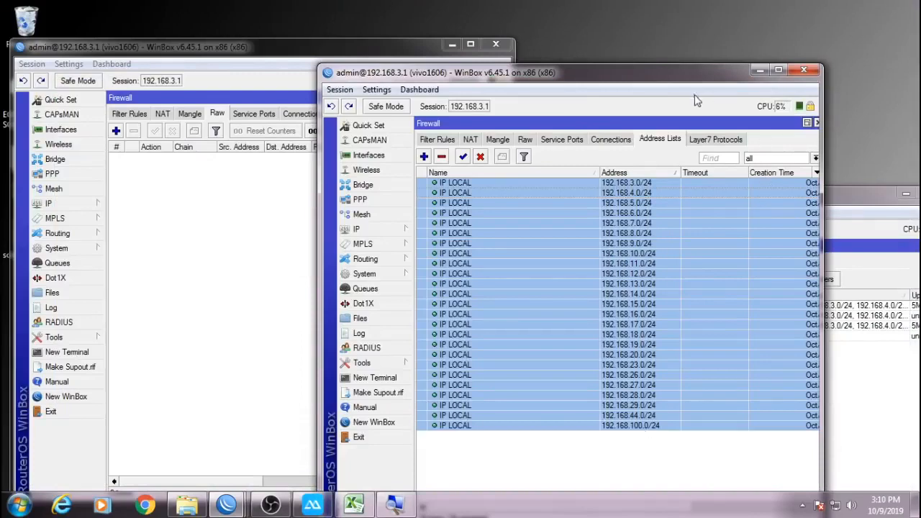
Close the Address Lists window and maximize the Simple Queues list.
left_click(805, 72)
left_click_drag(777, 199, 735, 68)
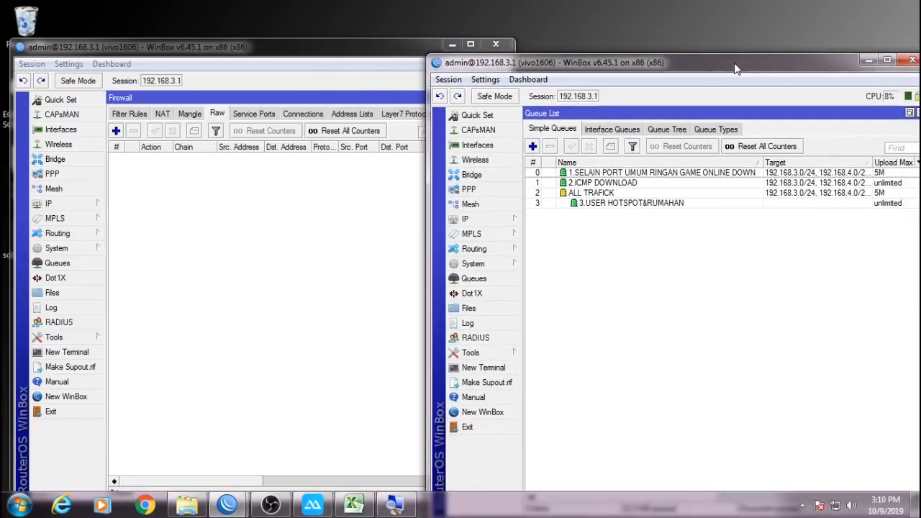
double_click(696, 69)
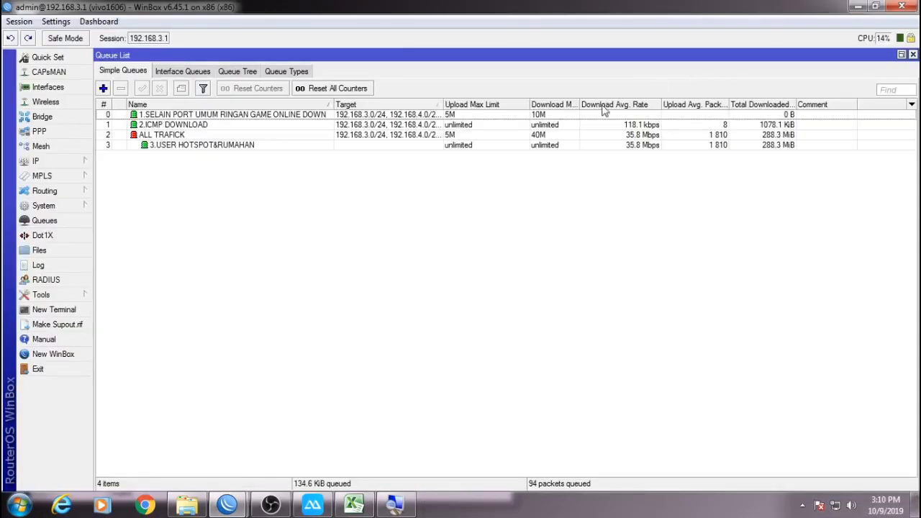
Inspect the ALL TRAFICK simple queue's target subnets, then open a new Chrome window.
left_click(352, 138)
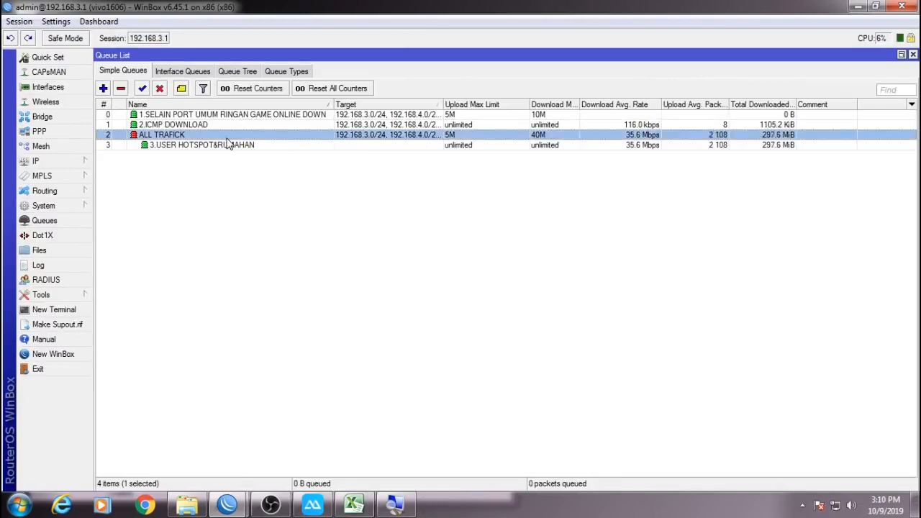
double_click(187, 135)
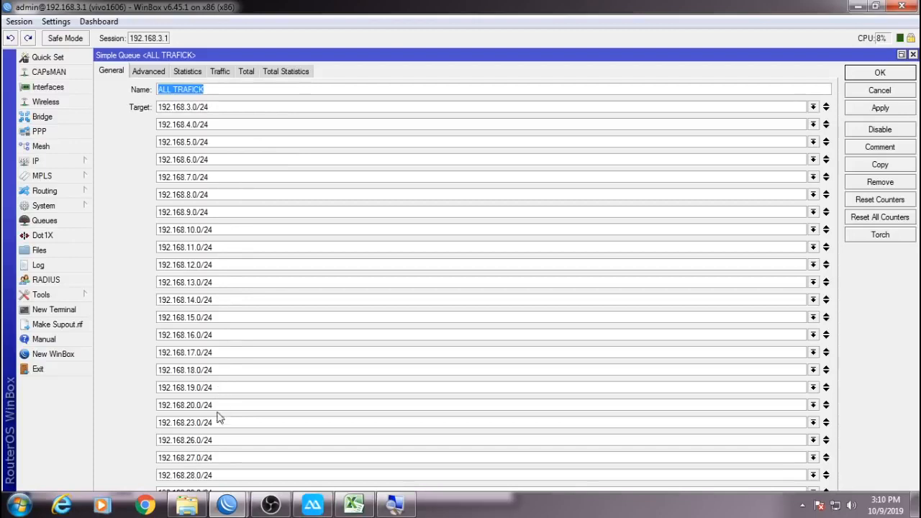
left_click(229, 475)
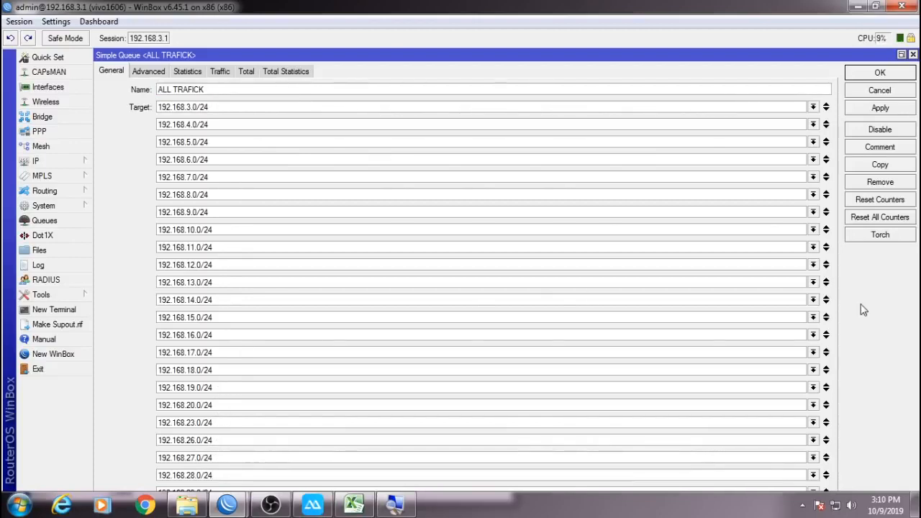
left_click(880, 92)
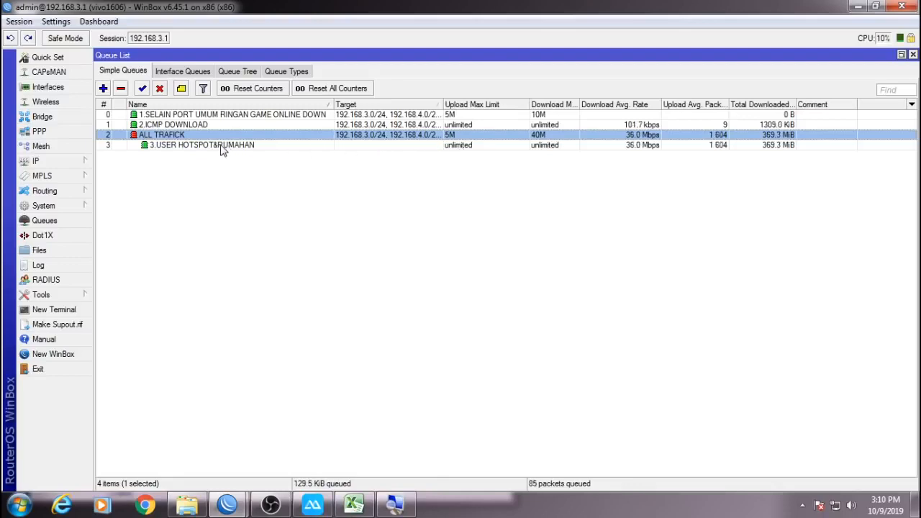
left_click(145, 502)
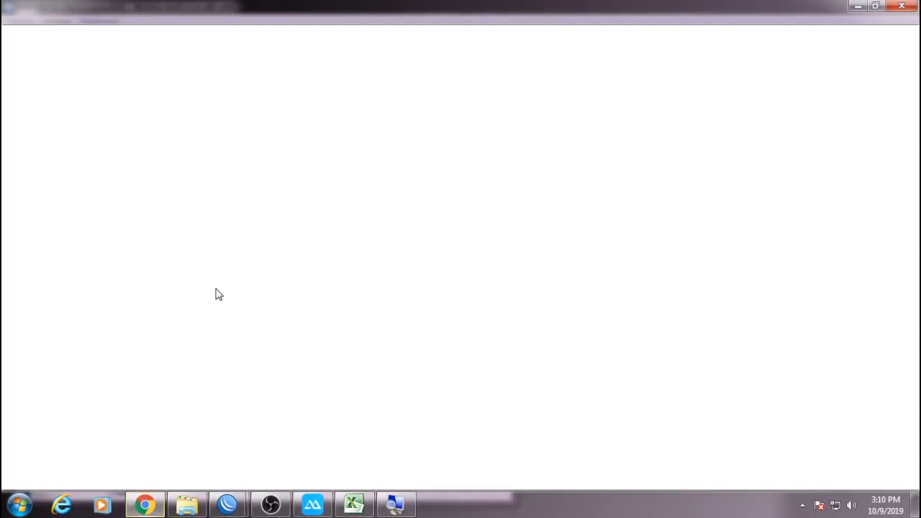
Load the WebFig login page at 192.168.10.1, then return to WinBox's queue list.
type("192.168.")
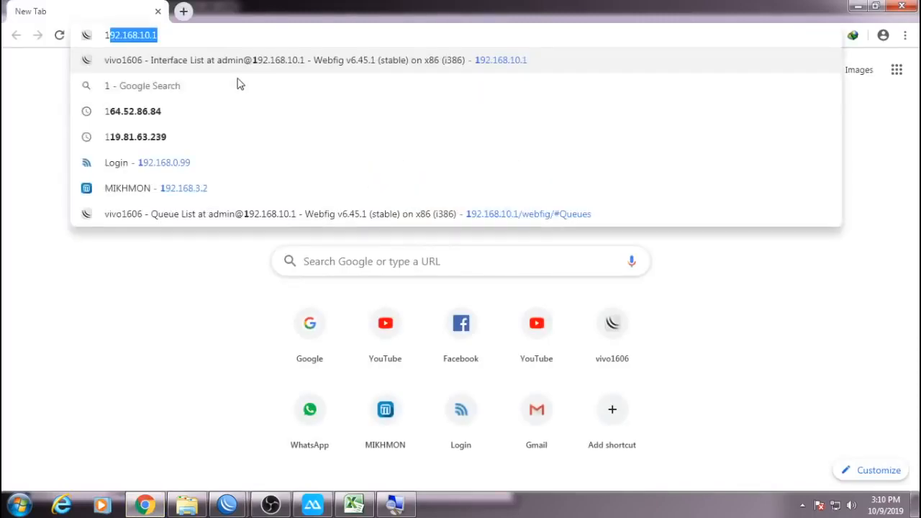
type("10.1")
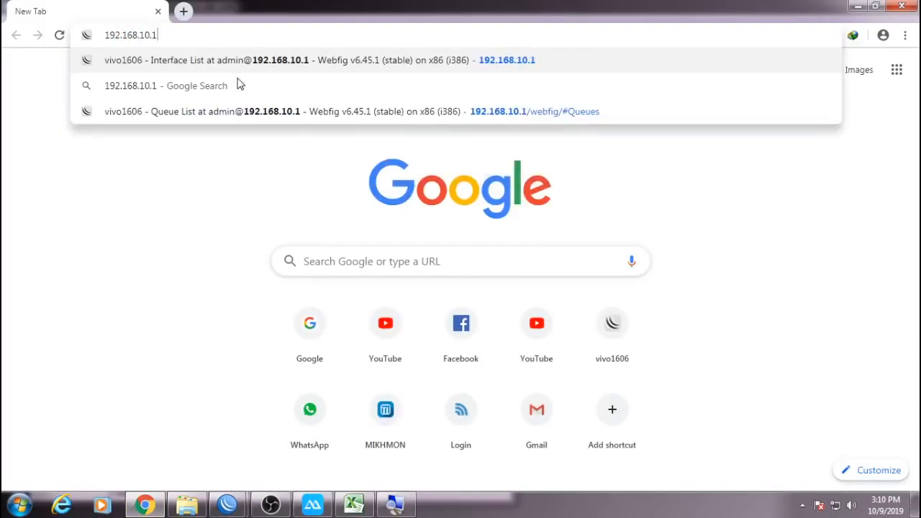
key("Return")
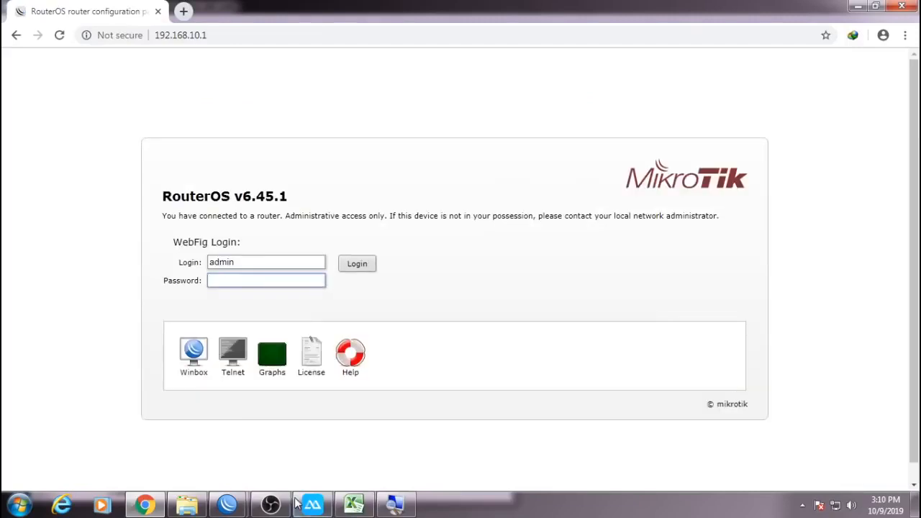
mouse_move(228, 505)
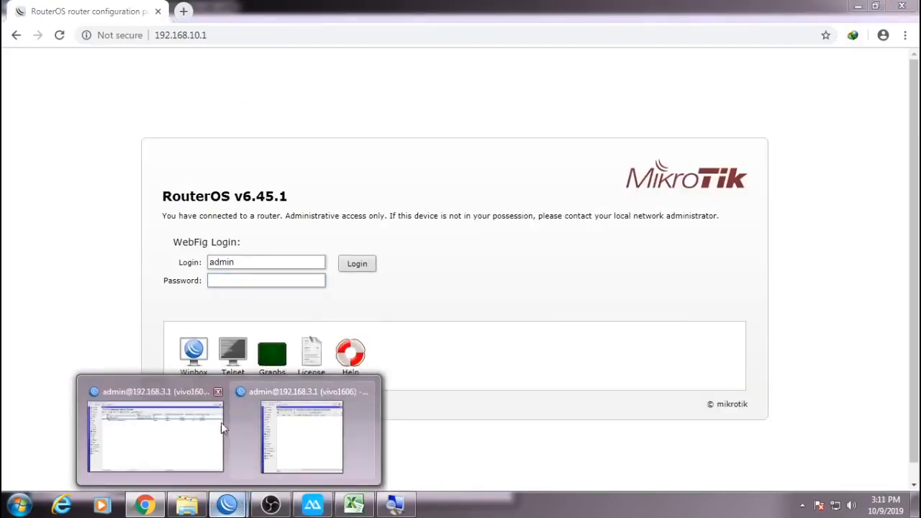
left_click(181, 425)
Reopen ALL TRAFICK and view its Advanced tab with eight packet marks and pcq queue types.
double_click(342, 138)
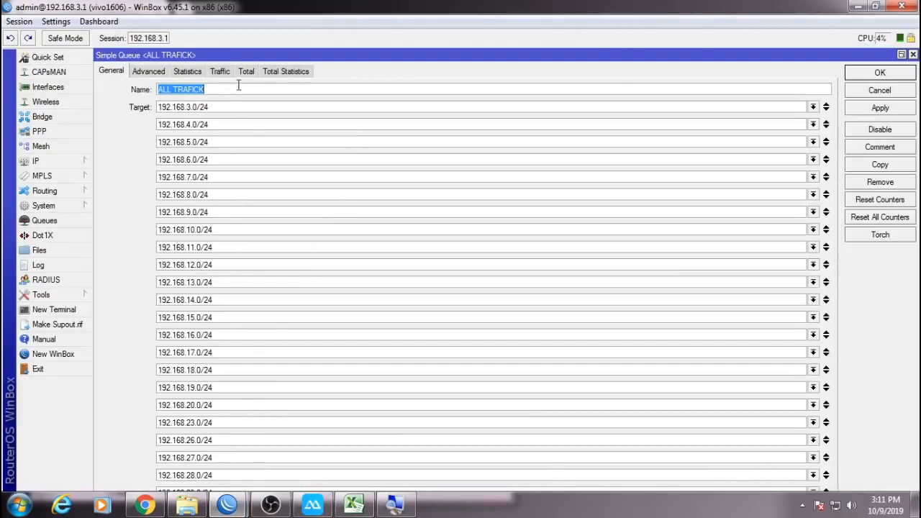
left_click(148, 71)
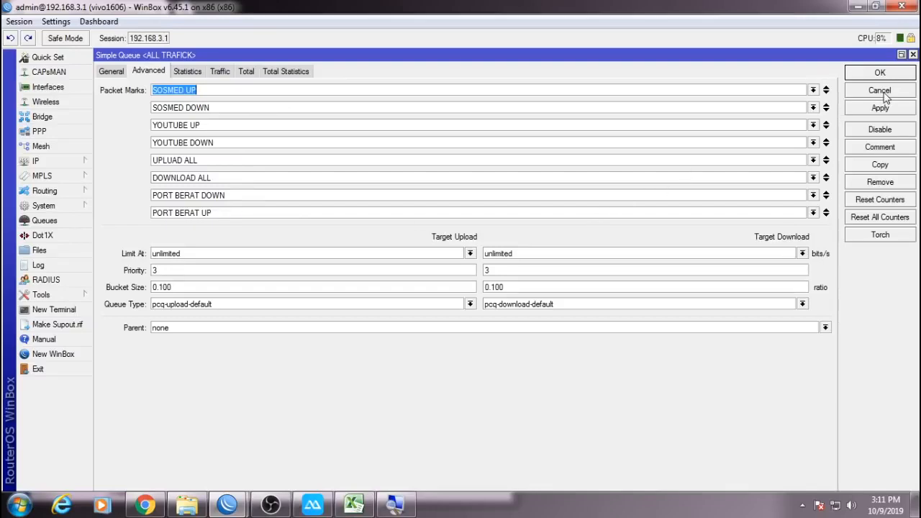
Cancel the ALL TRAFICK queue dialog and bring up the WebFig login at 192.168.10.1.
left_click(880, 90)
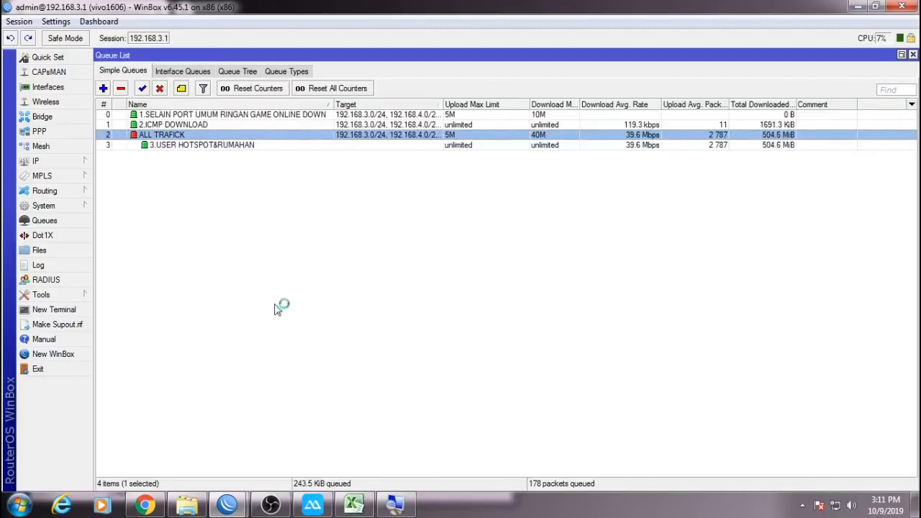
left_click(144, 504)
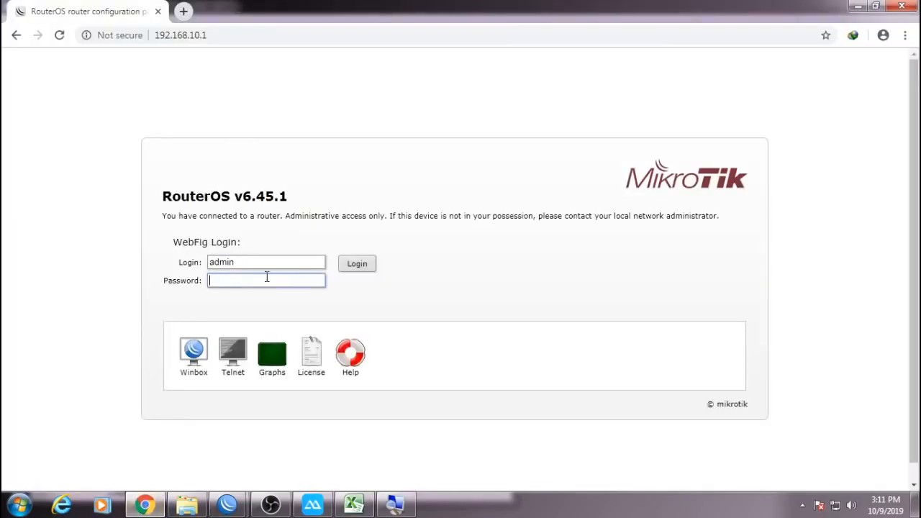
Log in to WebFig with the router password, then return to WinBox.
type("•••••")
key("Return")
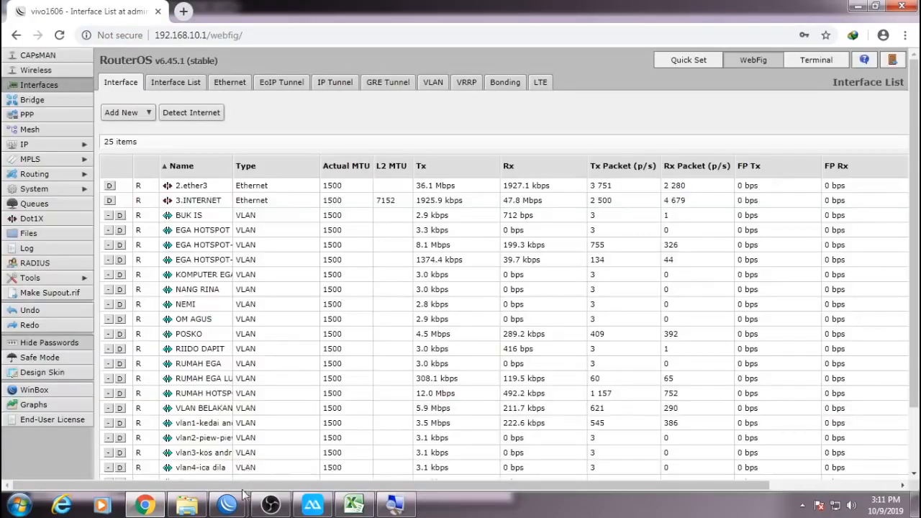
mouse_move(229, 504)
left_click(301, 431)
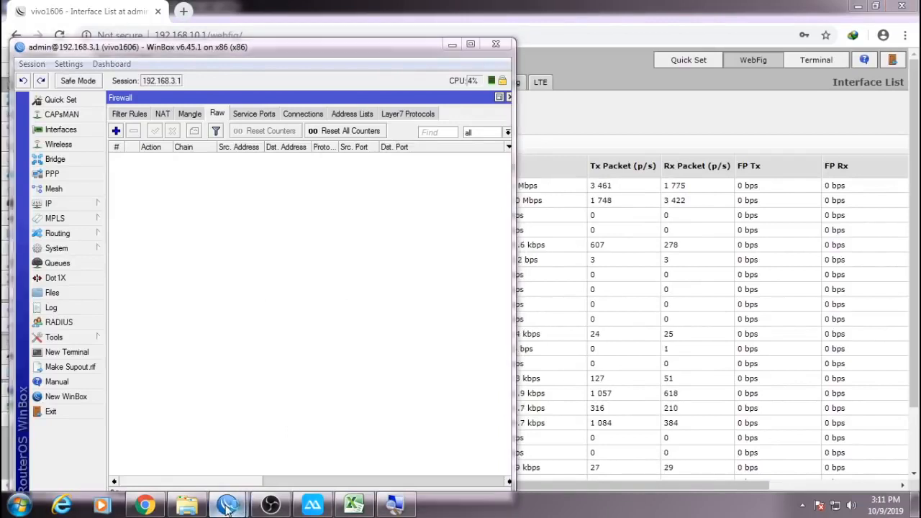
Review ALL TRAFICK's name and target networks in WinBox and cancel without changes.
mouse_move(227, 505)
left_click(160, 461)
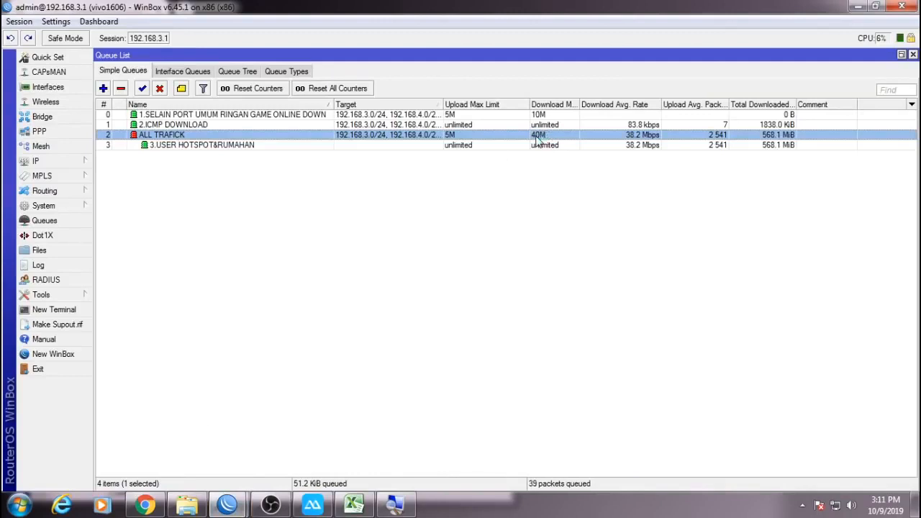
double_click(538, 139)
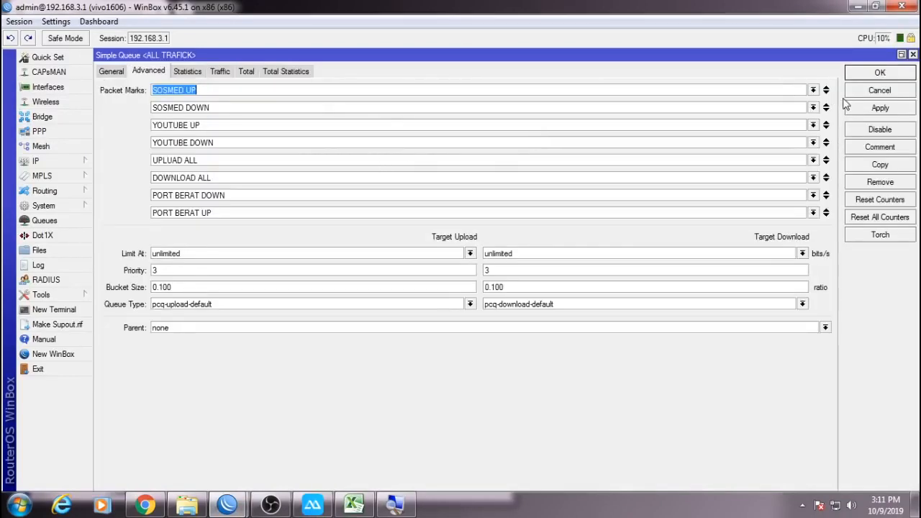
left_click(112, 71)
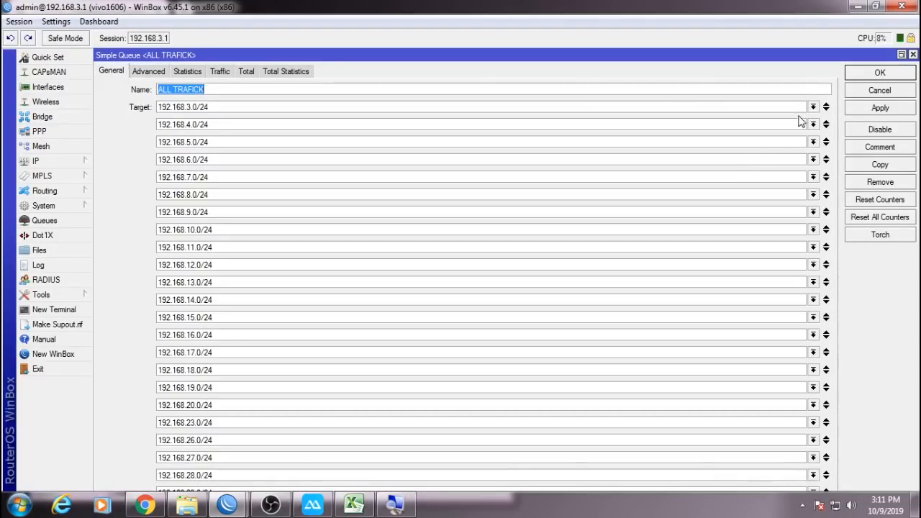
left_click(879, 92)
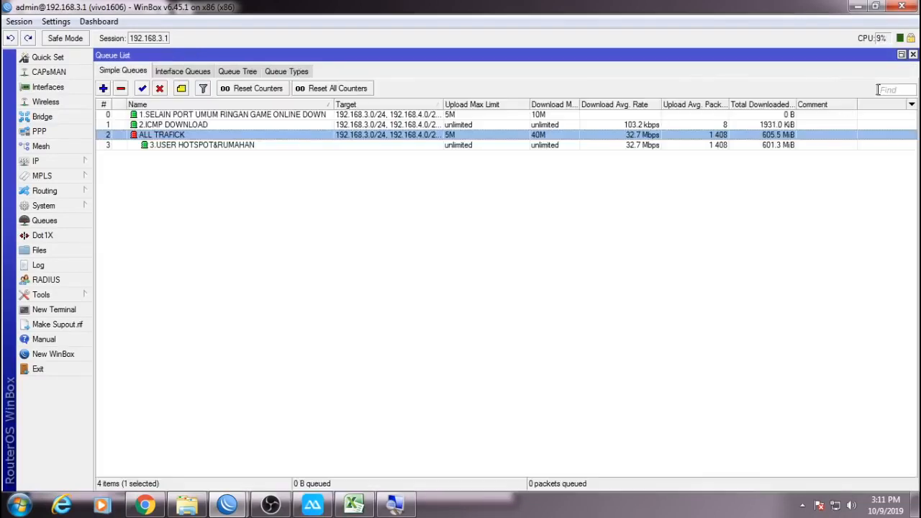
In WebFig Queues, check ALL TRAFICK's 5M upload and 40M download max limits, then cancel.
left_click(160, 506)
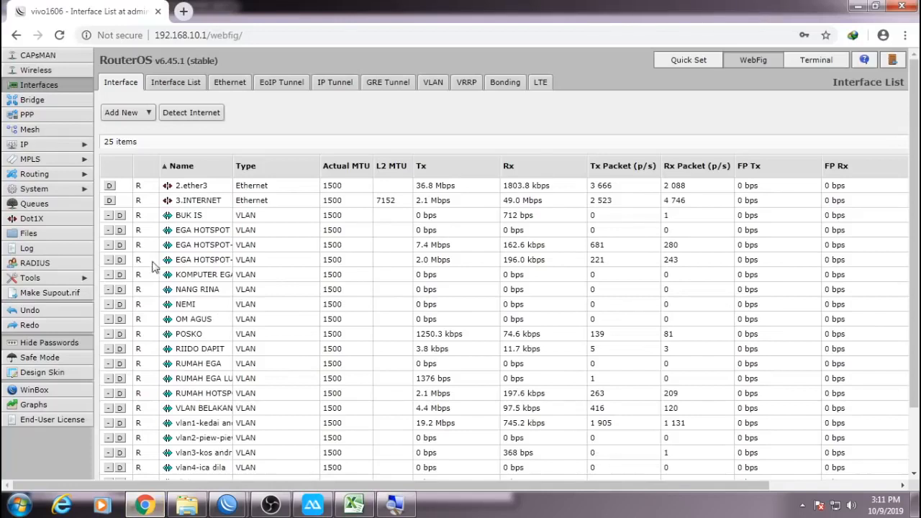
left_click(55, 205)
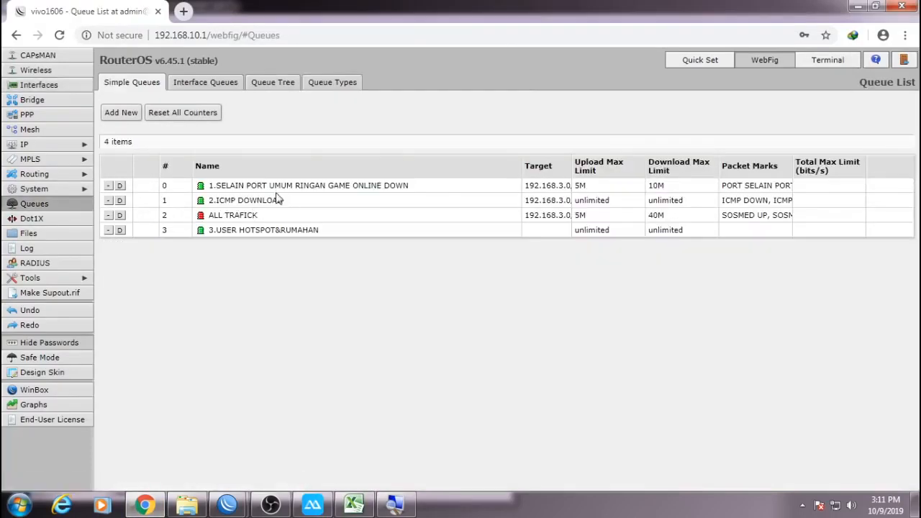
left_click(251, 216)
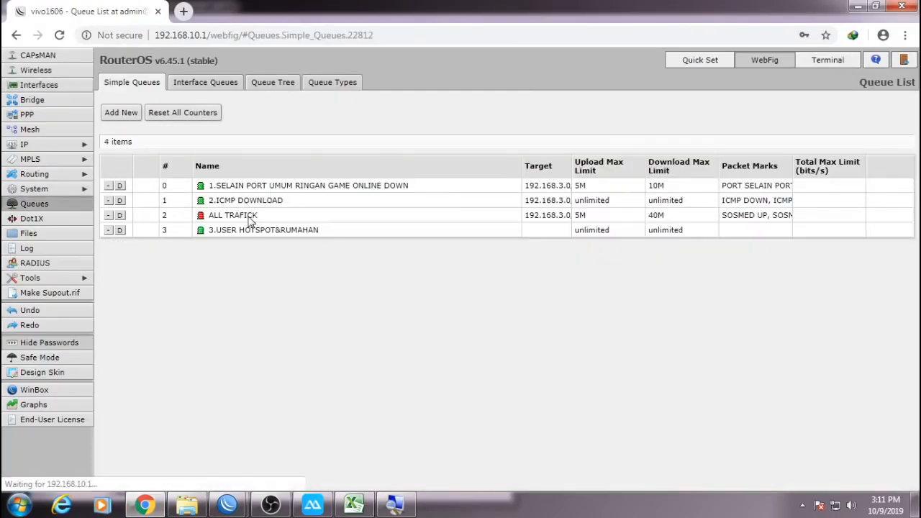
scroll(303, 307, "down", 10)
scroll(303, 306, "up", 10)
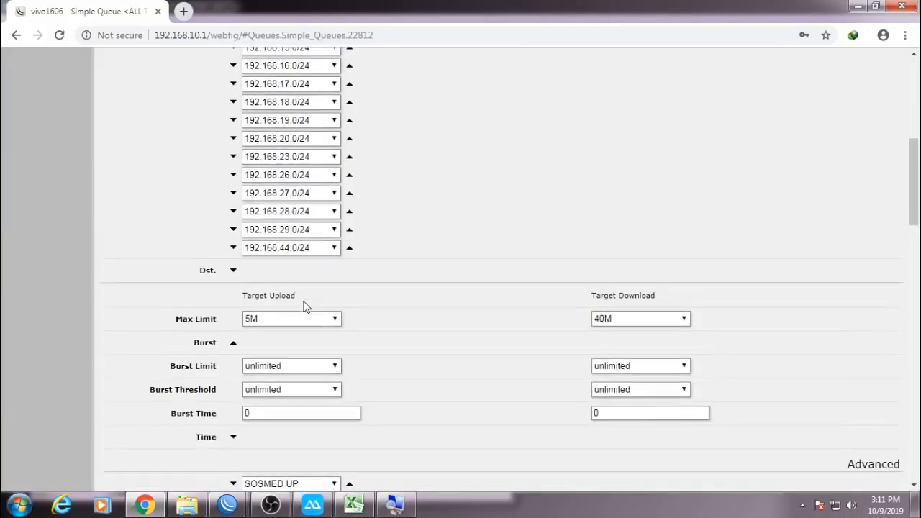
scroll(295, 324, "down", 6)
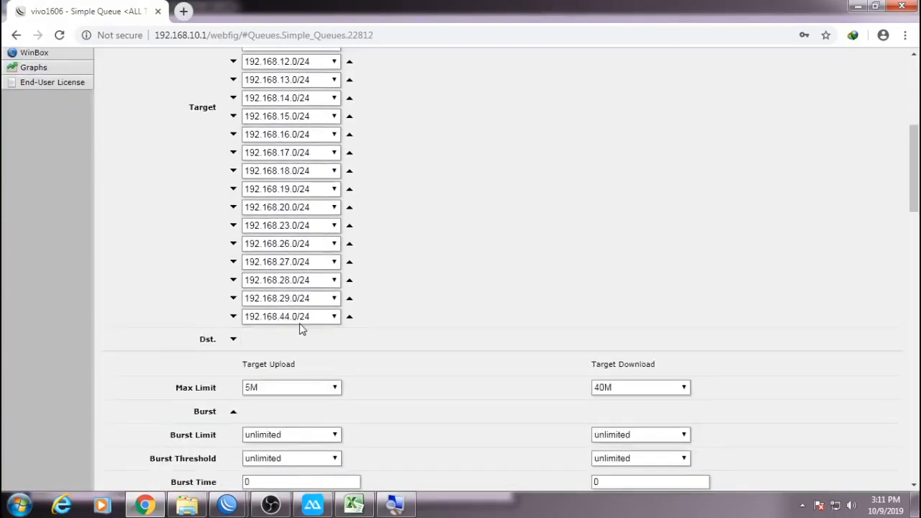
left_click_drag(628, 254, 560, 264)
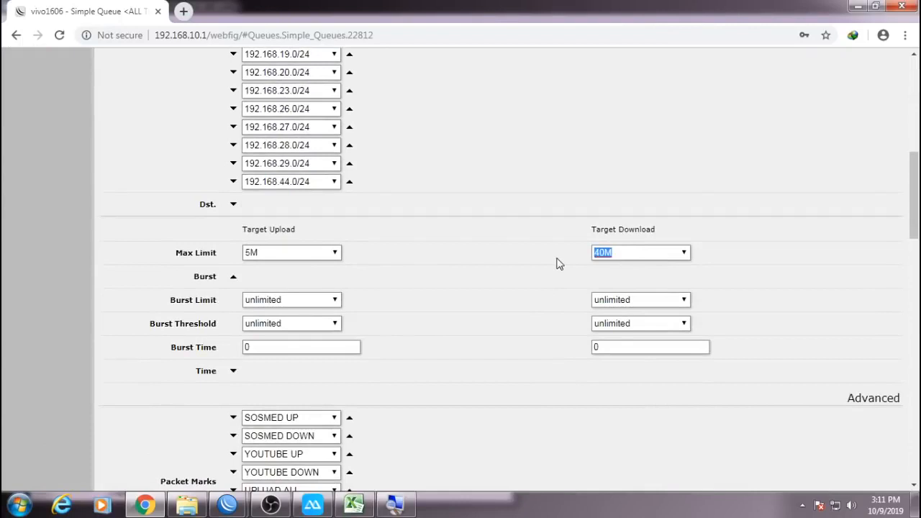
left_click(606, 256)
scroll(461, 312, "up", 10)
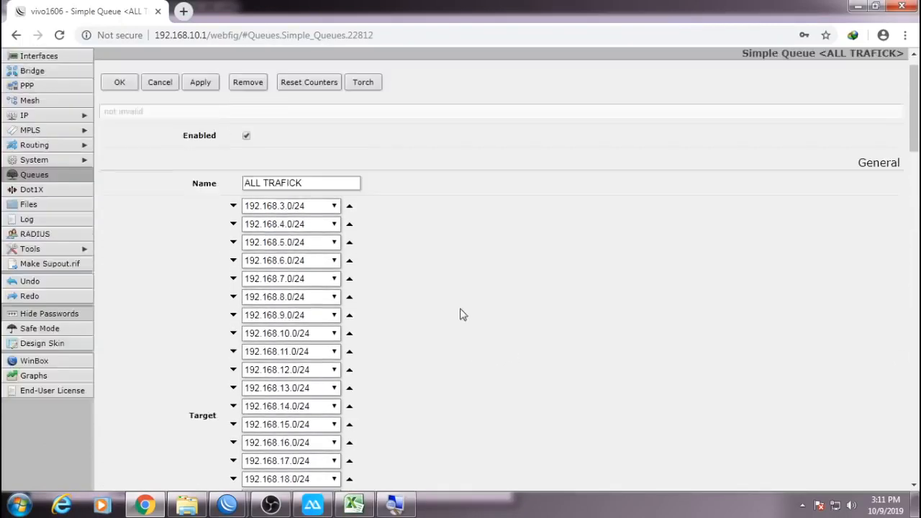
left_click(159, 113)
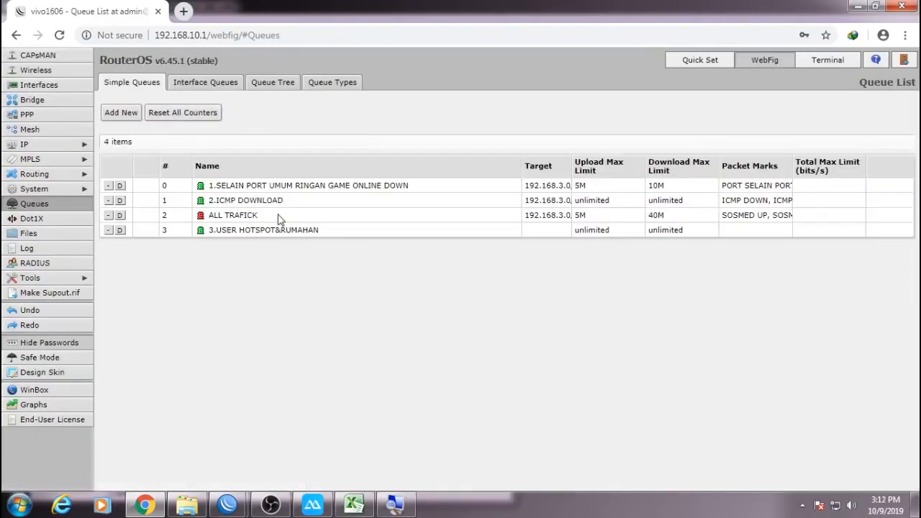
left_click(858, 7)
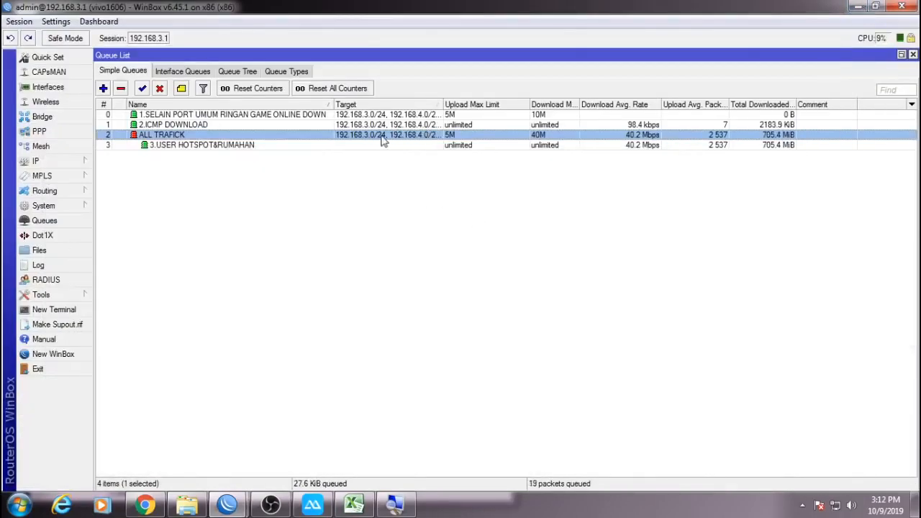
Glance at the Queue Tree, close the Queue List, and switch to the EGA CHANEL SCRIP 4.5.xlsx workbook.
left_click(405, 179)
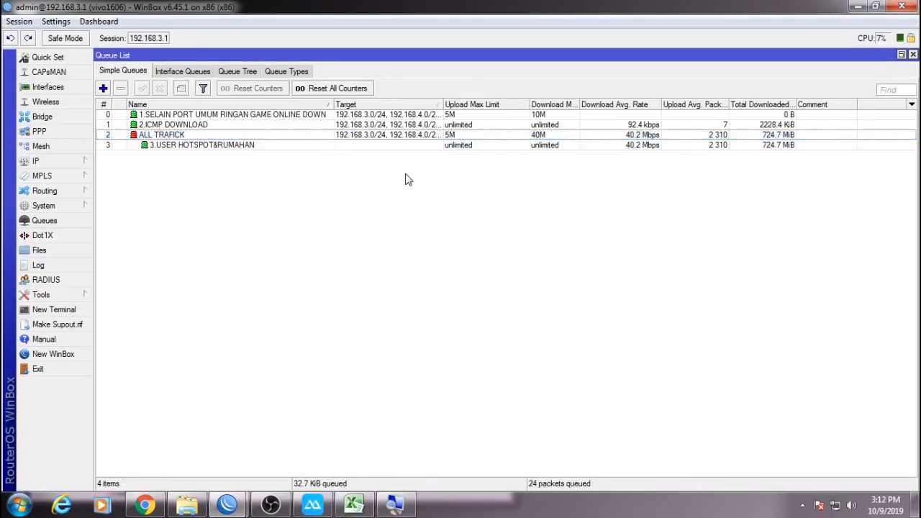
left_click(238, 72)
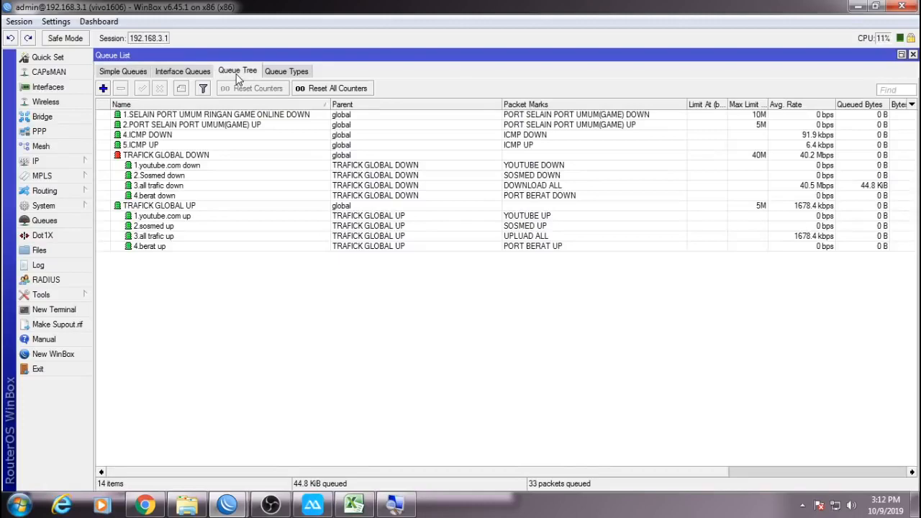
left_click(913, 55)
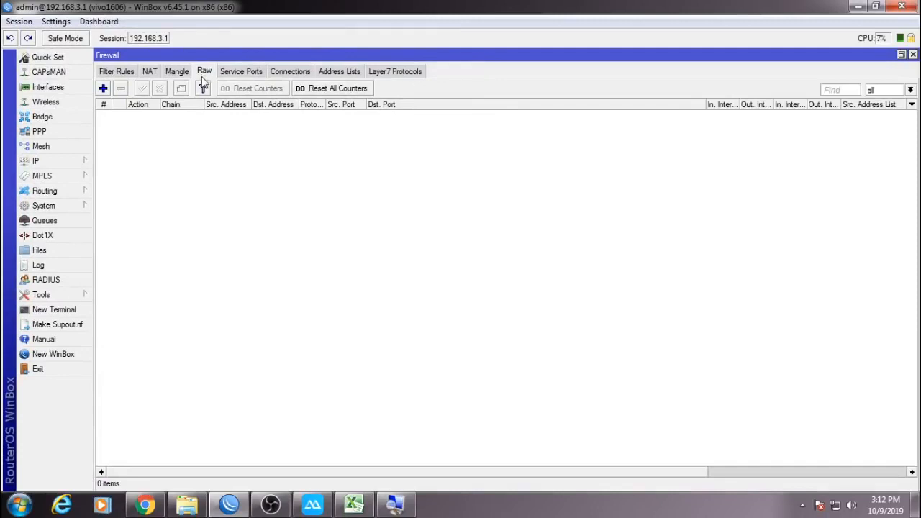
left_click(354, 505)
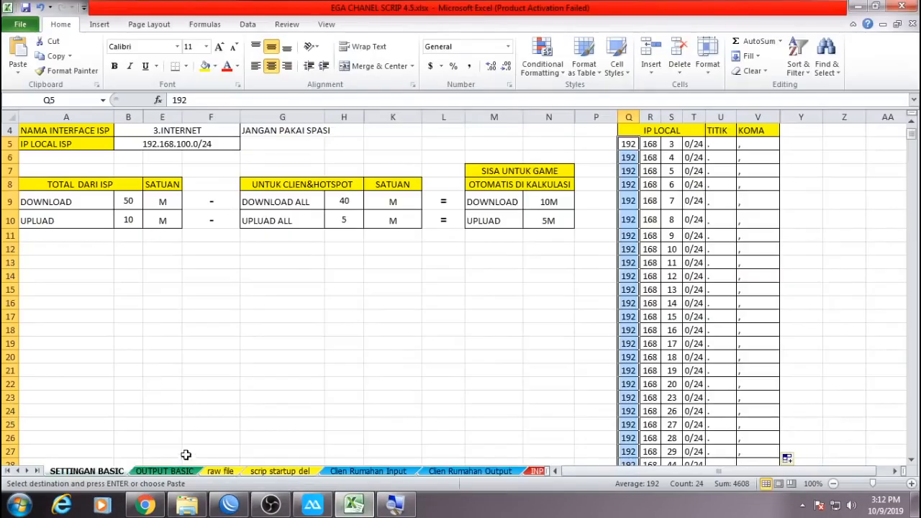
Select the firewall raw script lines A1 through A289 on the raw file sheet.
key("Escape")
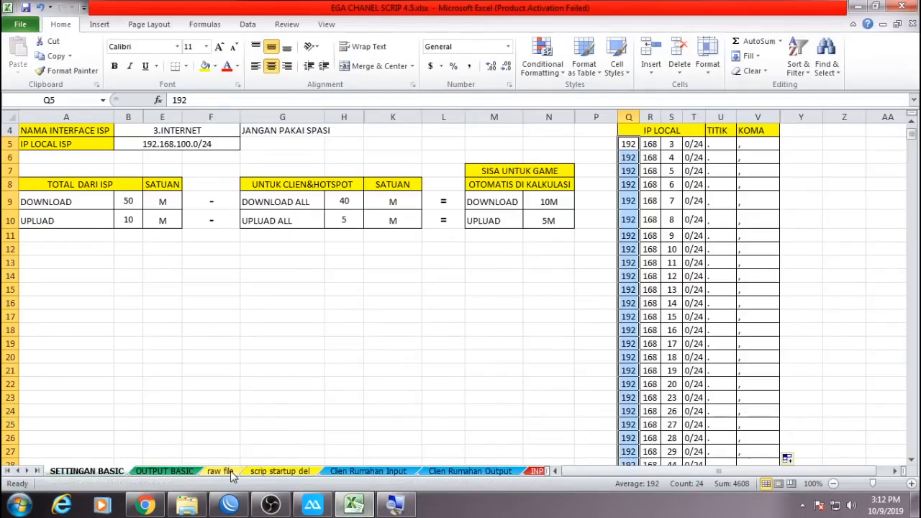
left_click(231, 474)
left_click(134, 137)
scroll(195, 349, "down", 20)
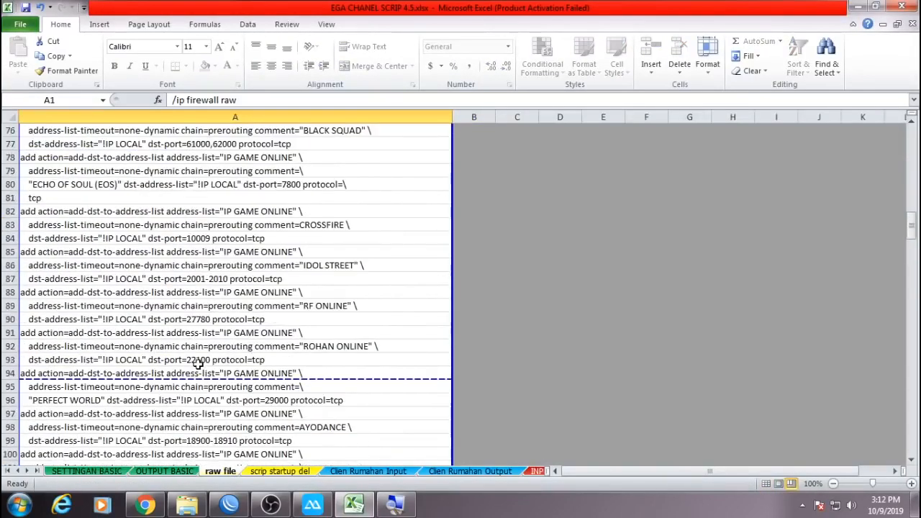
scroll(197, 365, "down", 20)
scroll(198, 365, "down", 20)
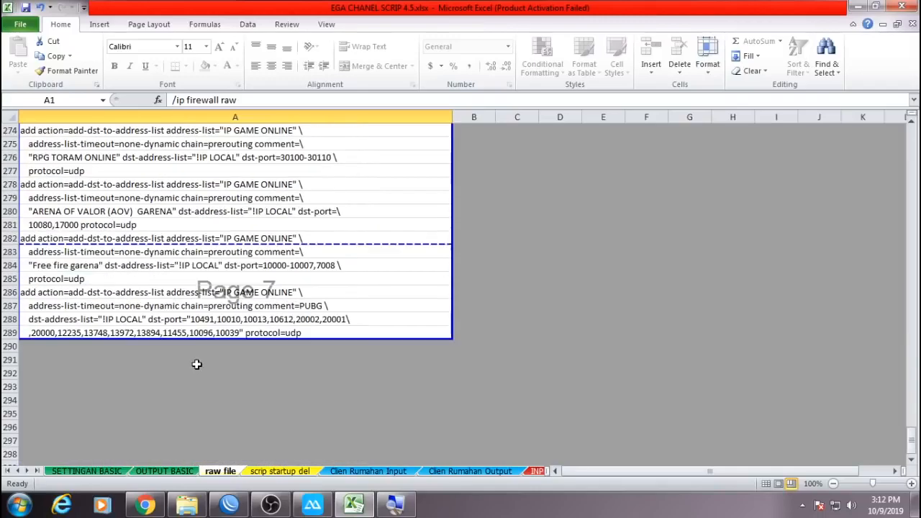
left_click(222, 331, "shift")
Copy the raw firewall script and run it in a new WinBox terminal.
right_click(269, 258)
left_click(284, 282)
left_click(229, 503)
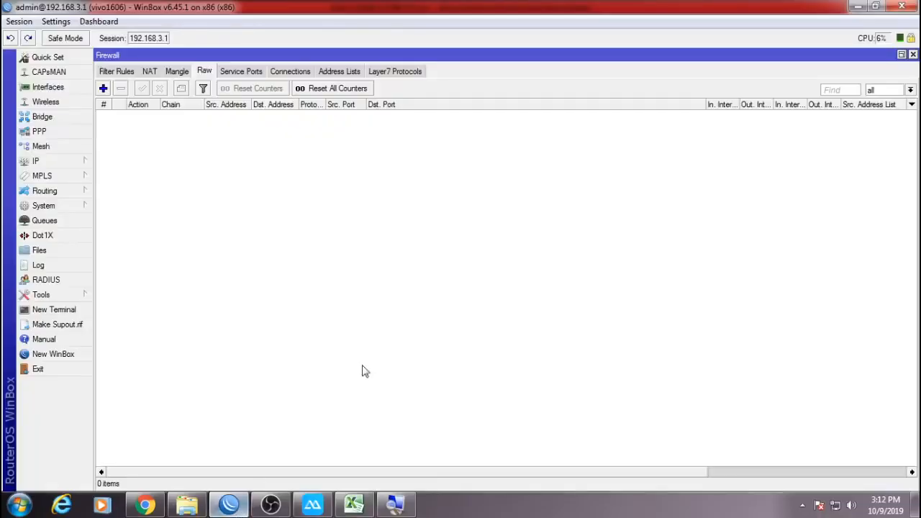
left_click(68, 310)
right_click(547, 242)
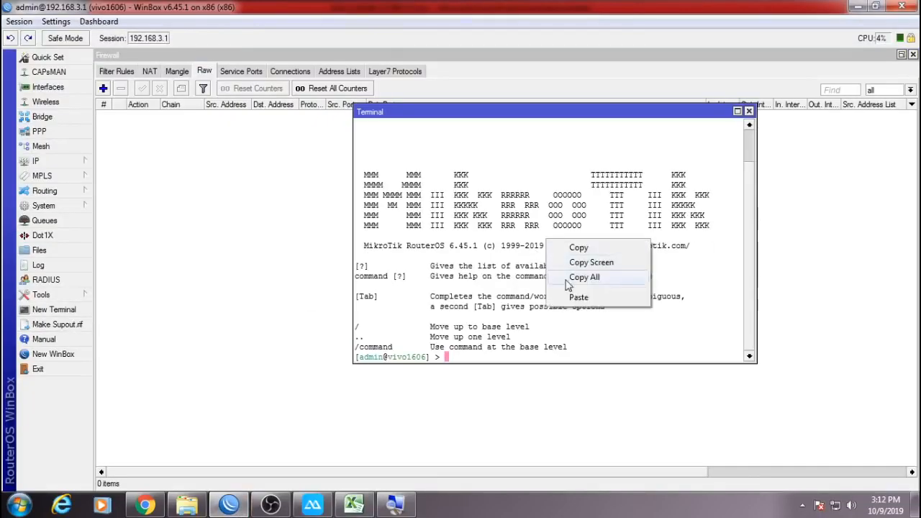
left_click(576, 297)
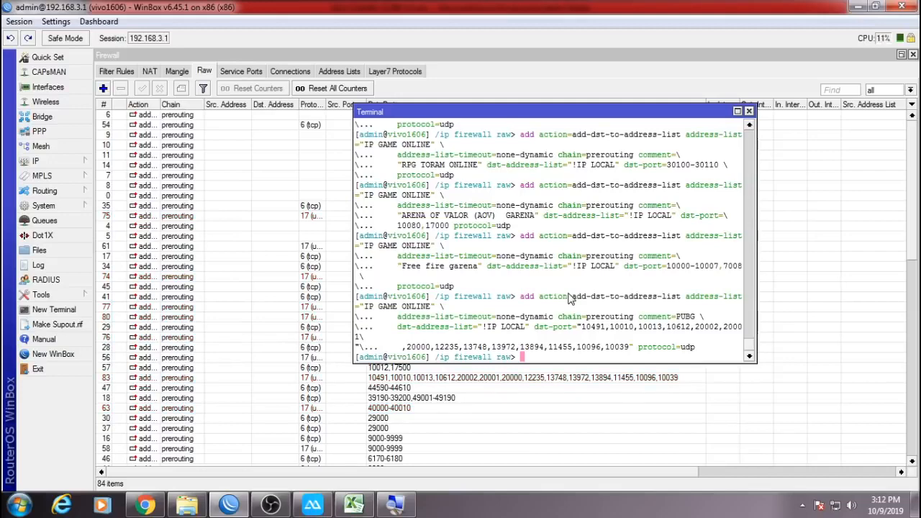
left_click(748, 111)
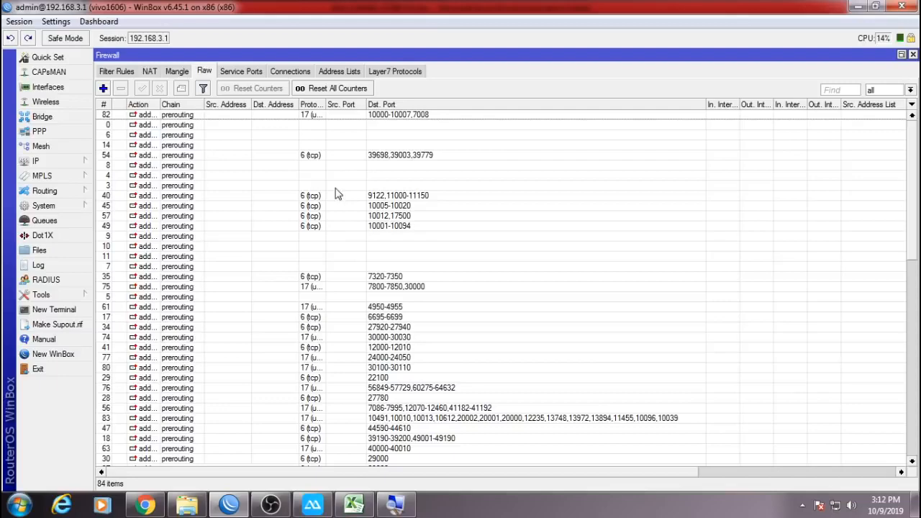
Sort the raw rules by Dst. Port and select the game-port rules from 2001-2010 onward.
left_click(425, 105)
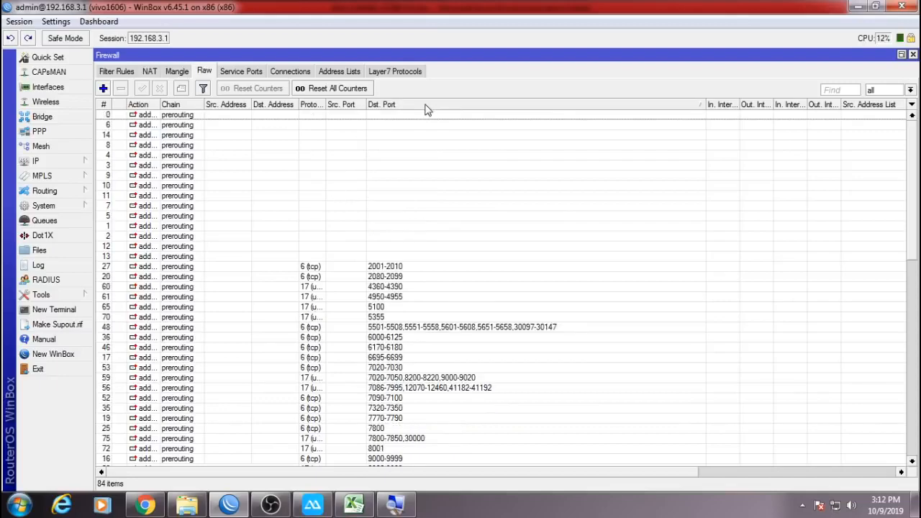
left_click(405, 268)
scroll(905, 301, "down", 4)
scroll(906, 300, "down", 12)
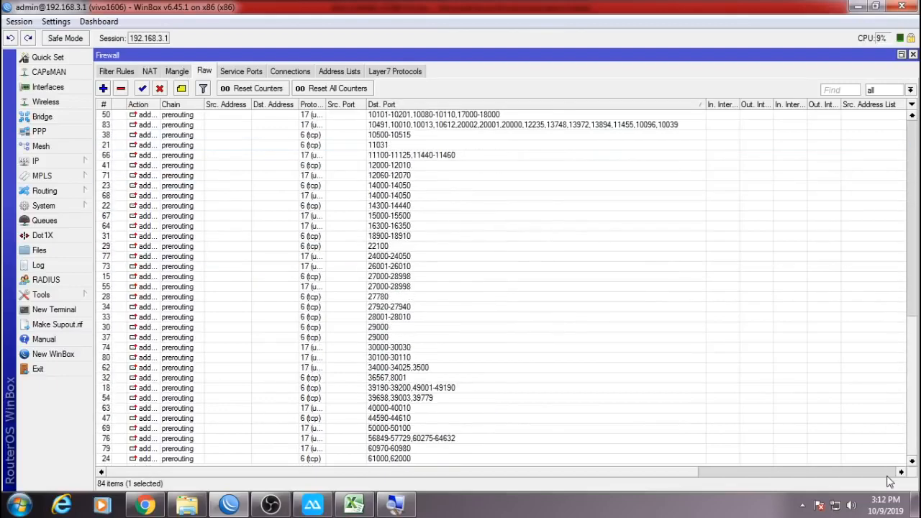
left_click(458, 463, "shift")
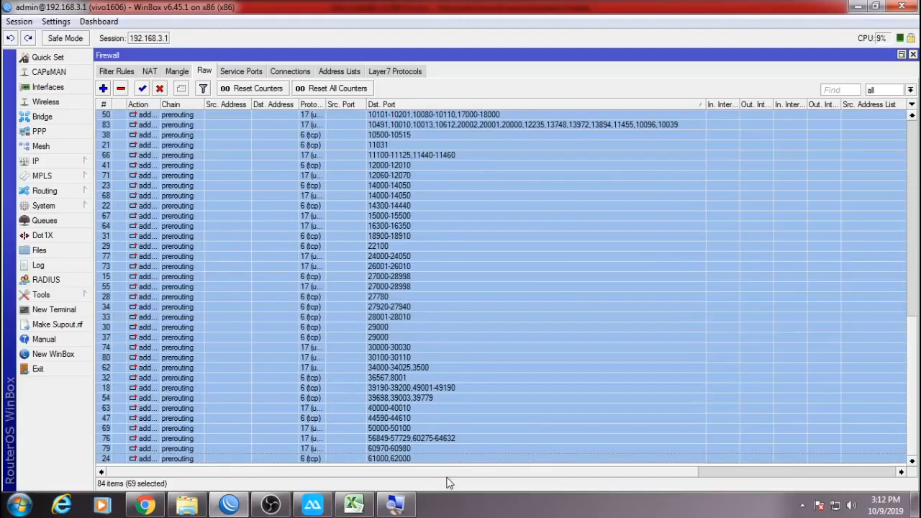
scroll(454, 472, "right", 6)
scroll(453, 473, "left", 6)
scroll(885, 352, "up", 2)
left_click_drag(913, 321, 912, 180)
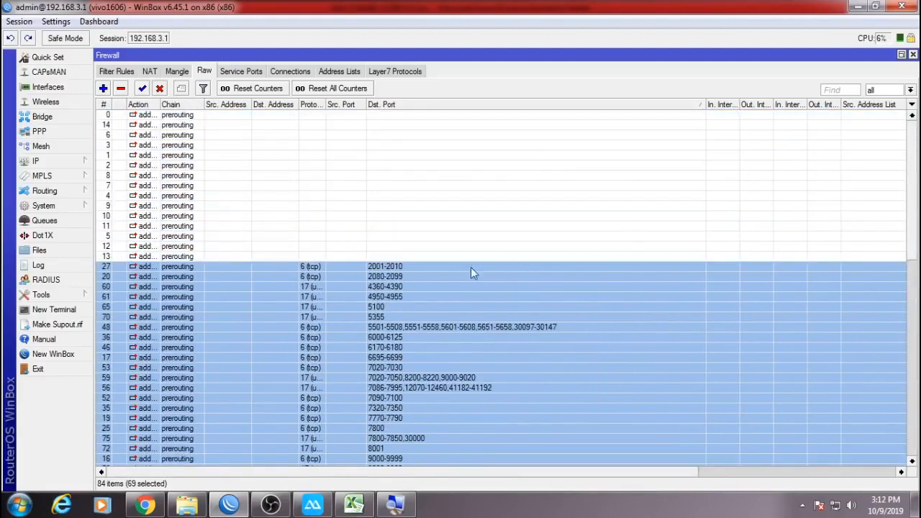
Turn on Inline Comments for the raw rules list.
right_click(439, 273)
left_click(477, 312)
scroll(393, 372, "down", 3)
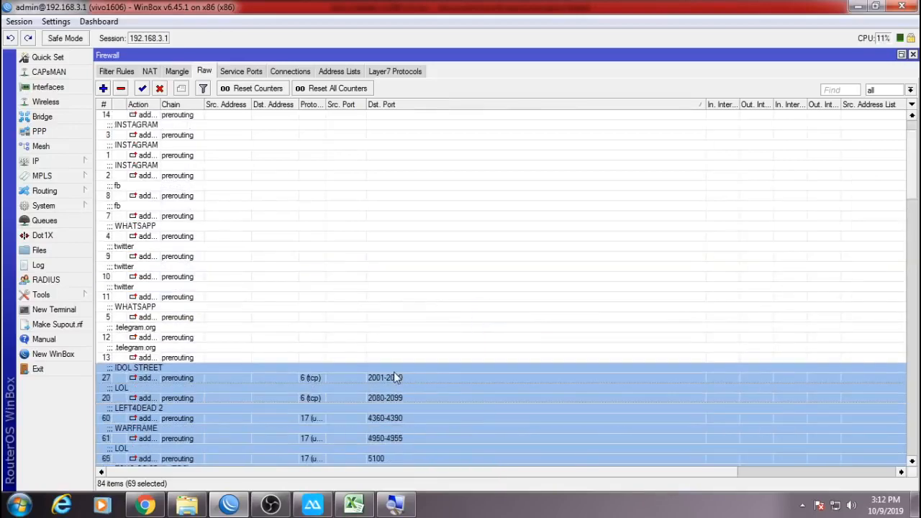
right_click(356, 293)
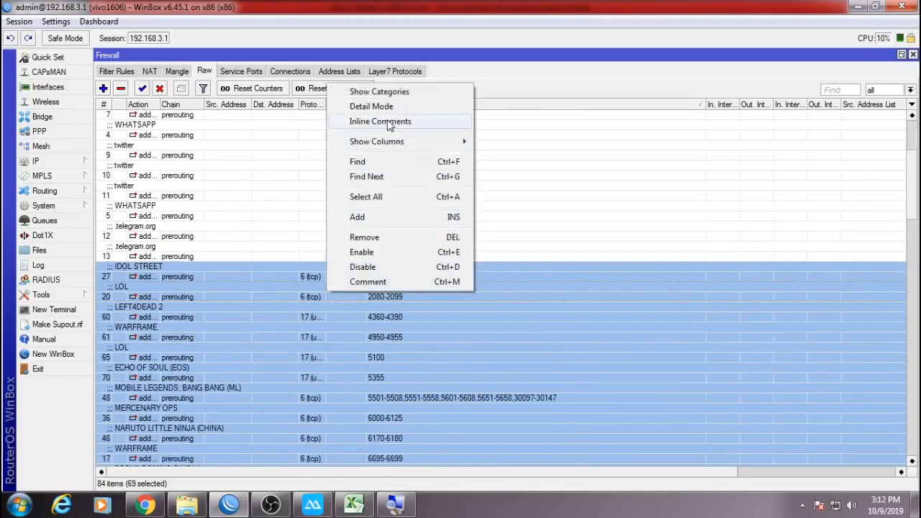
Switch off inline comments, narrow Dst. Port, and widen the Comment column to show full game names.
left_click(414, 125)
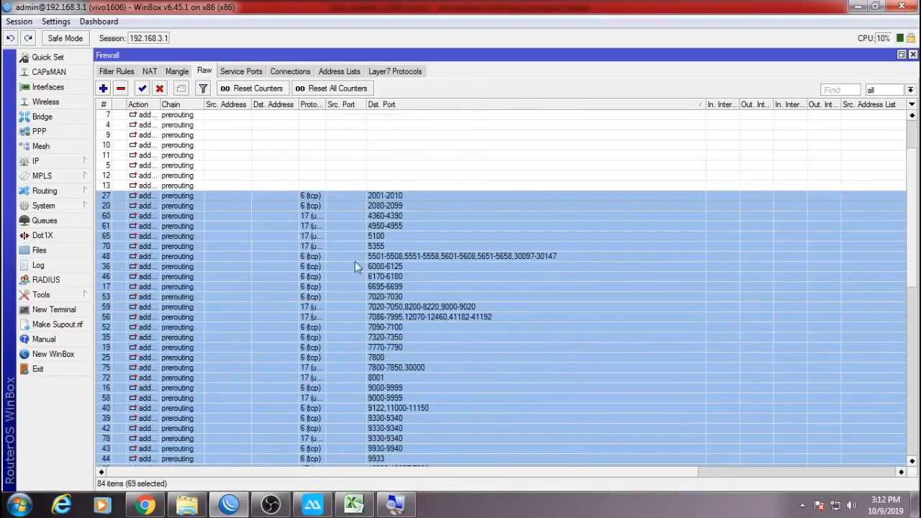
right_click(305, 224)
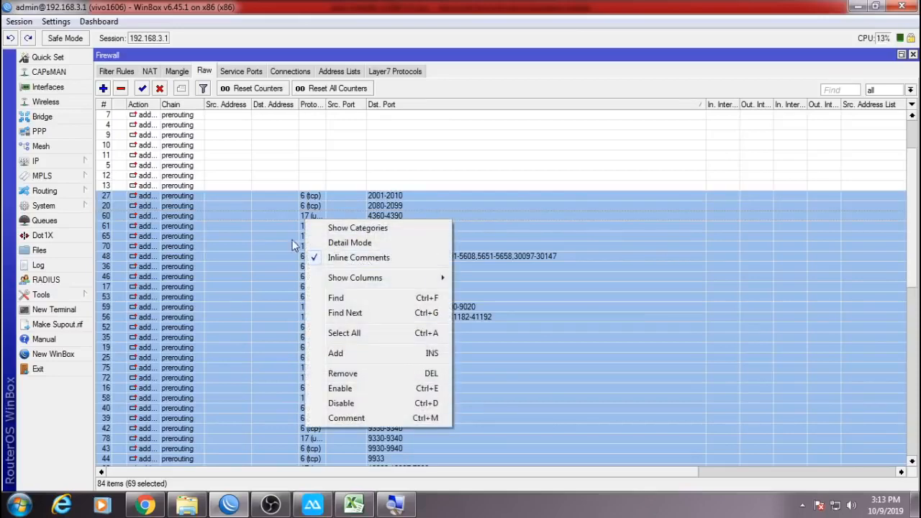
mouse_move(355, 278)
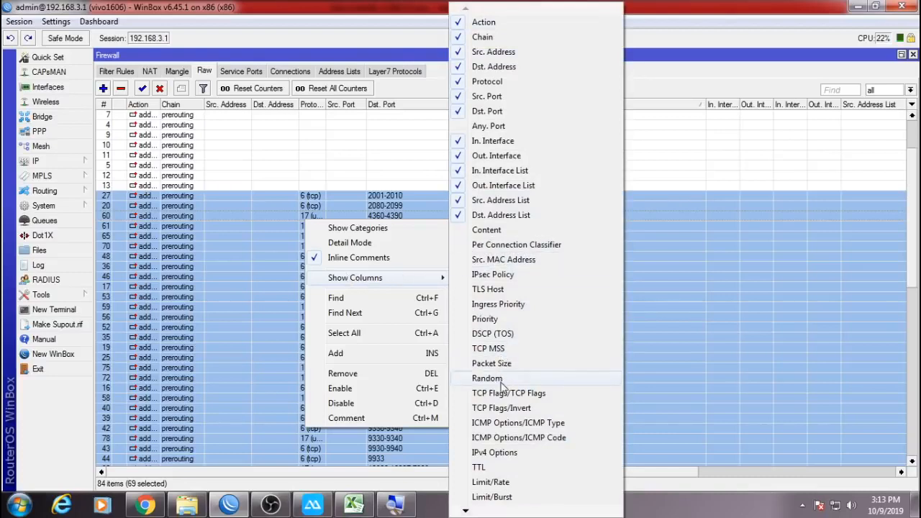
mouse_move(466, 511)
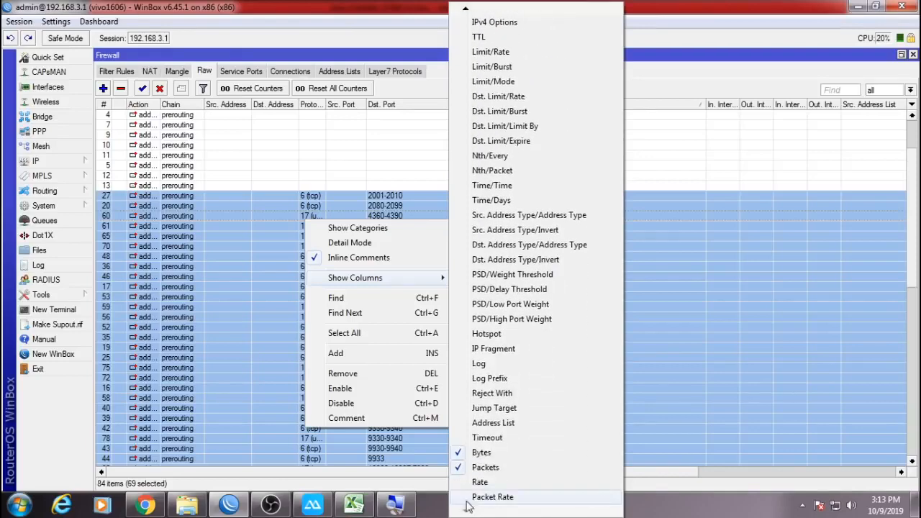
left_click(392, 475)
left_click_drag(392, 475, 708, 469)
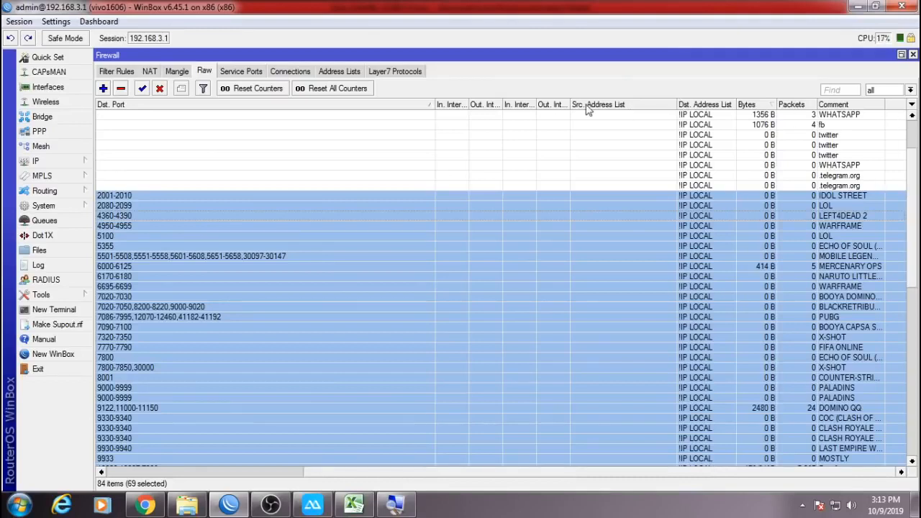
left_click_drag(434, 106, 295, 148)
left_click_drag(744, 106, 870, 107)
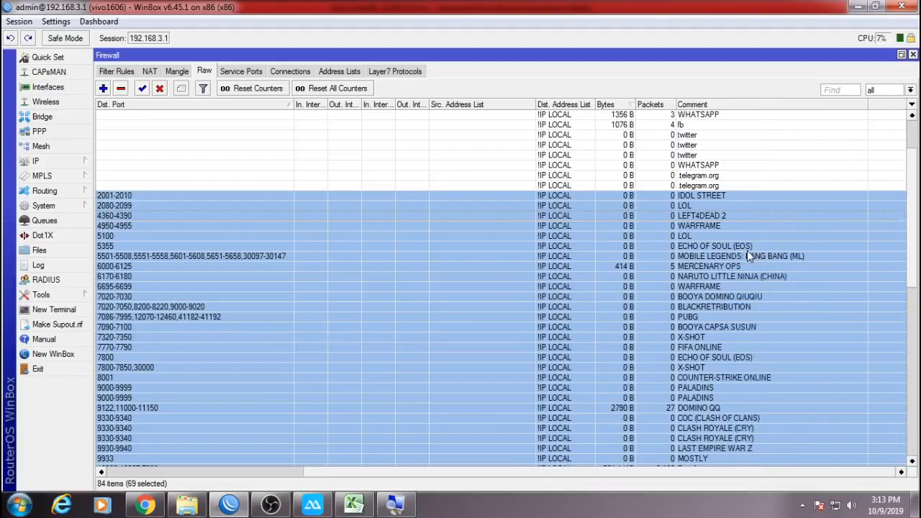
Select the Mobile Legends rule and widen the Protocol column to show protocol names.
left_click(747, 249)
left_click(709, 257)
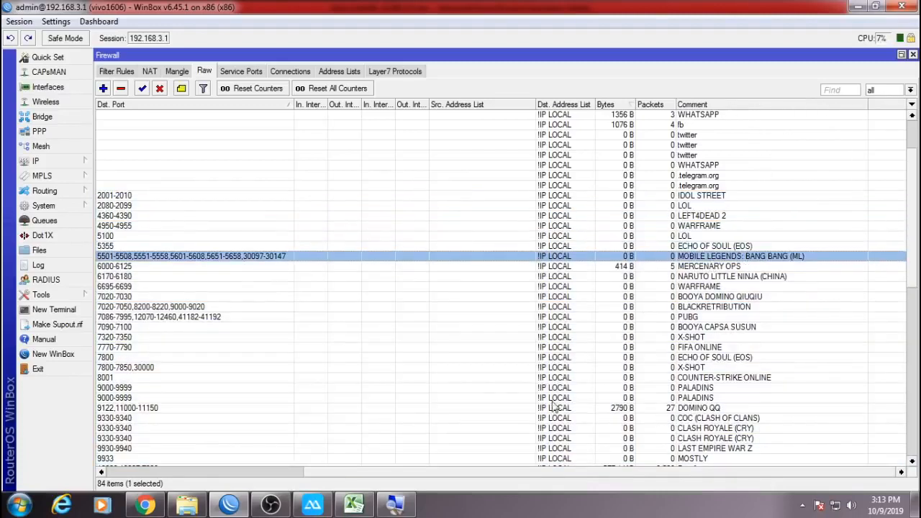
left_click_drag(545, 475, 338, 488)
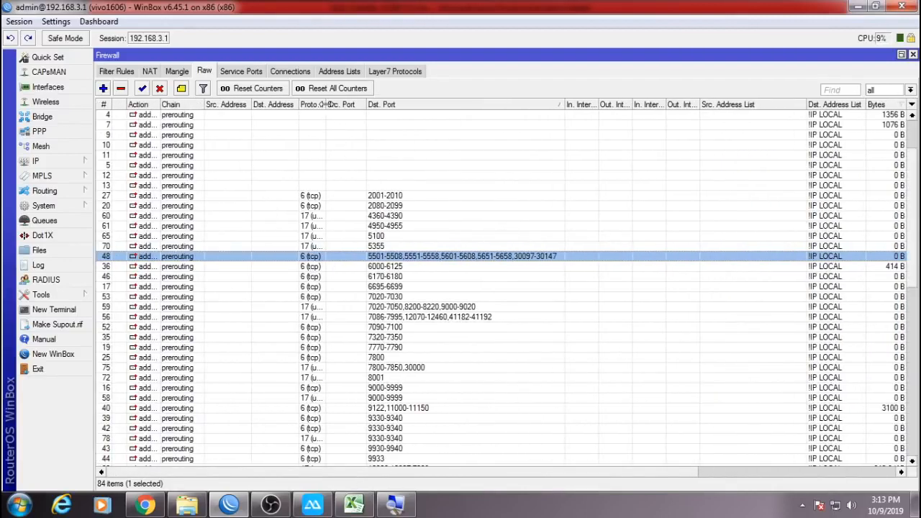
left_click_drag(326, 104, 348, 105)
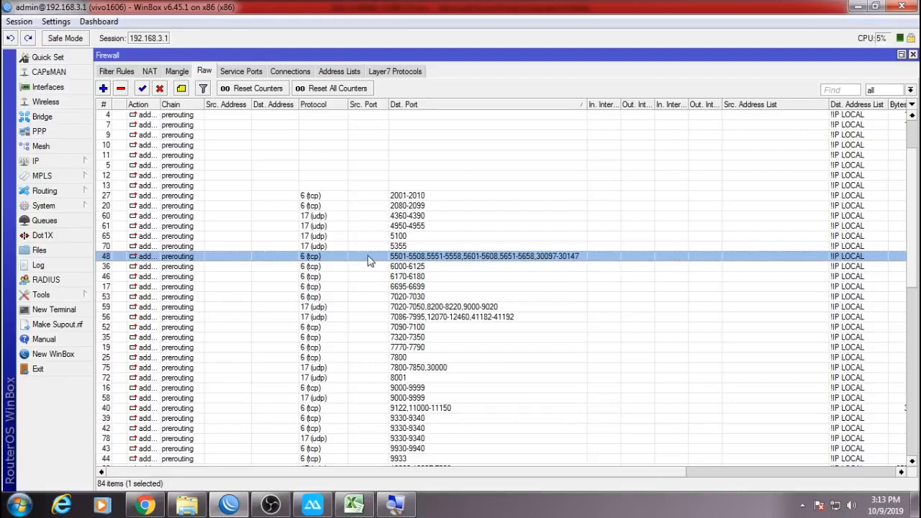
Inspect the Mobile Legends rule's destination port list and close it without saving.
double_click(368, 257)
left_click(373, 113)
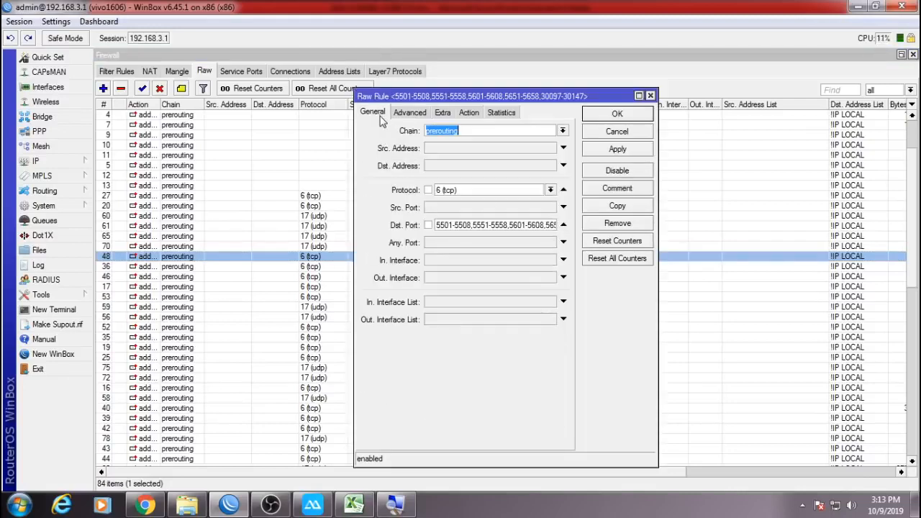
left_click(458, 226)
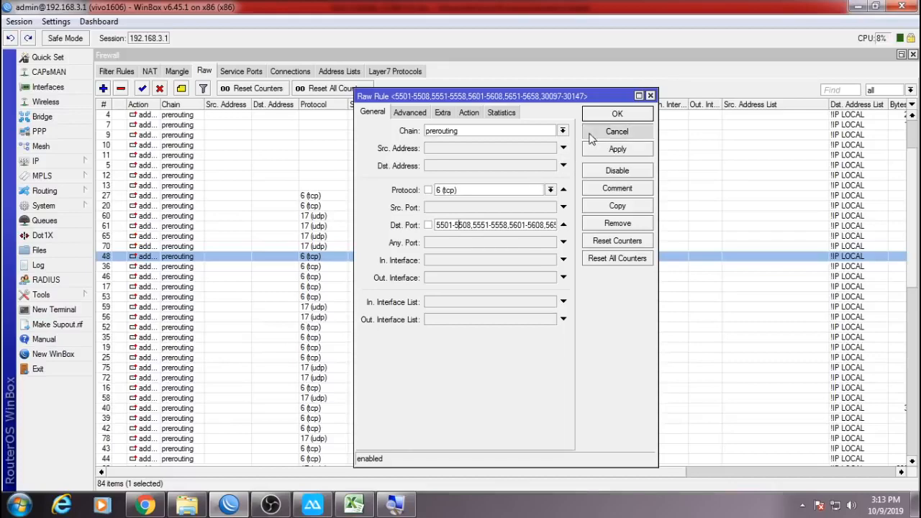
left_click(591, 134)
left_click_drag(483, 468, 704, 472)
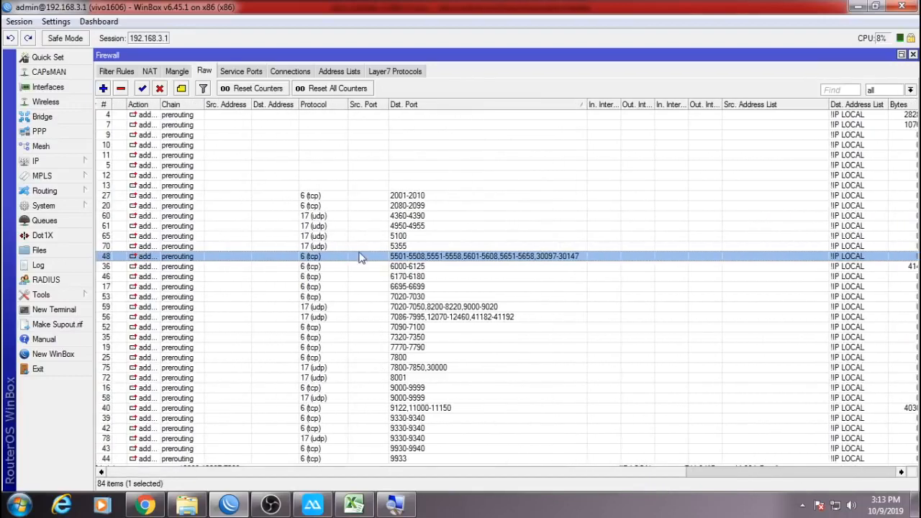
Select rules 0 through 13, then close the Firewall, Interface List and Queue List windows.
left_click(351, 189)
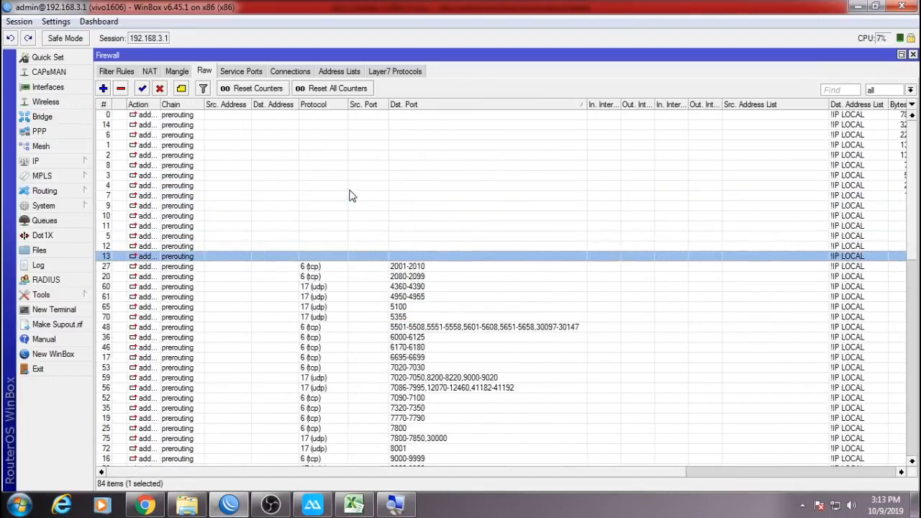
left_click(315, 117, "shift")
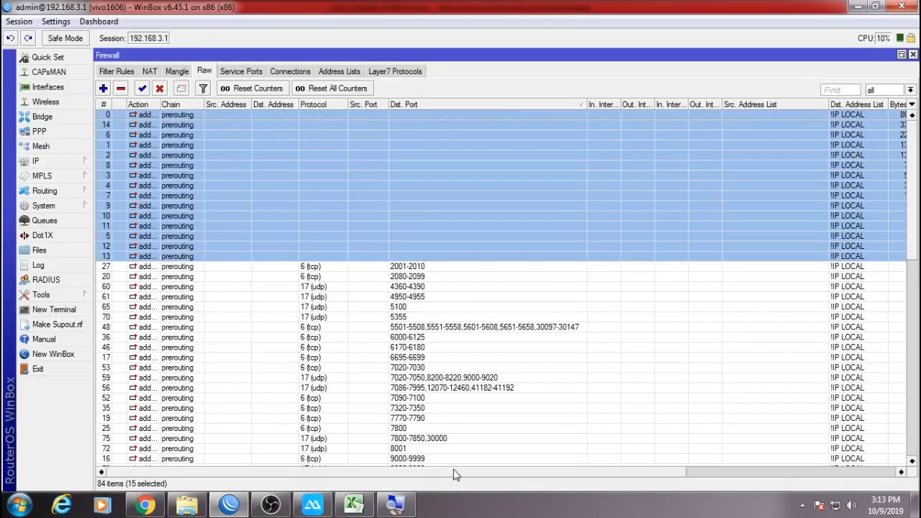
left_click_drag(455, 475, 737, 475)
left_click(913, 57)
left_click(913, 57)
left_click(913, 57)
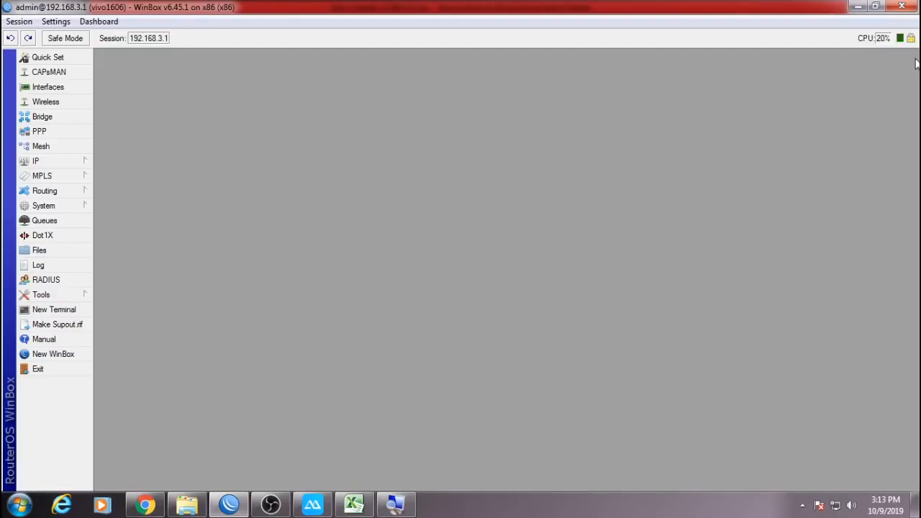
Open System > Scheduler and copy the scheduler script A1:A9 from the scrip startup del sheet.
left_click(62, 211)
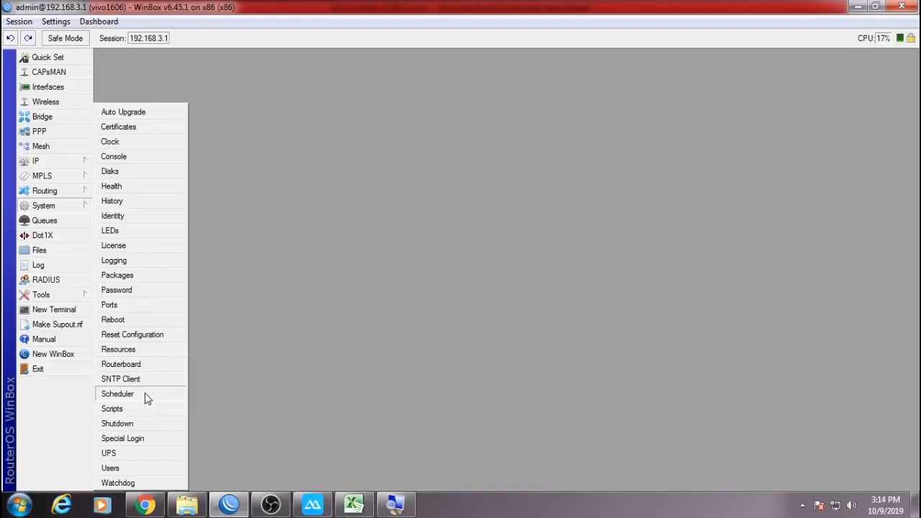
left_click(117, 394)
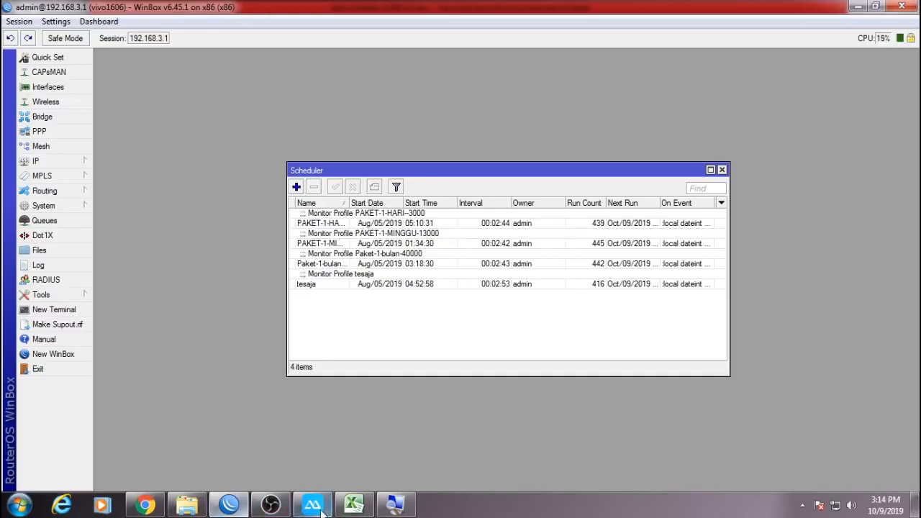
left_click(353, 505)
left_click(285, 473)
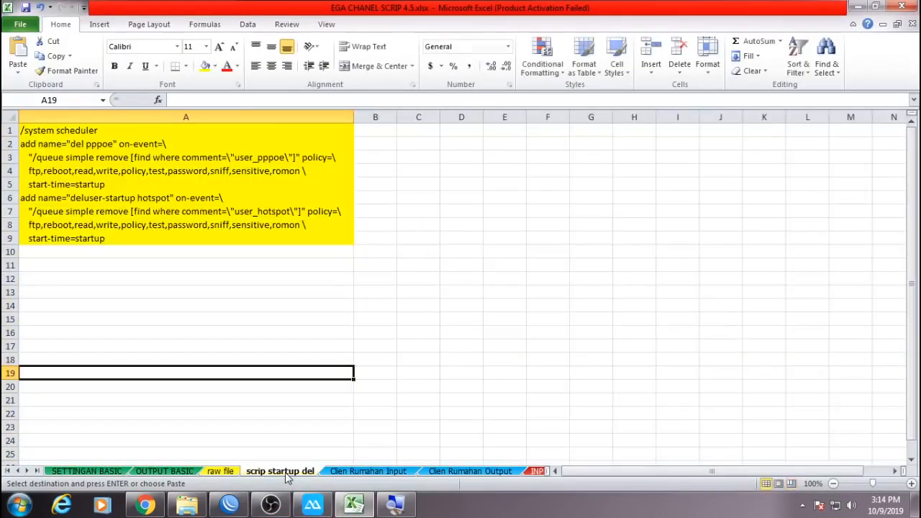
left_click_drag(207, 130, 191, 236)
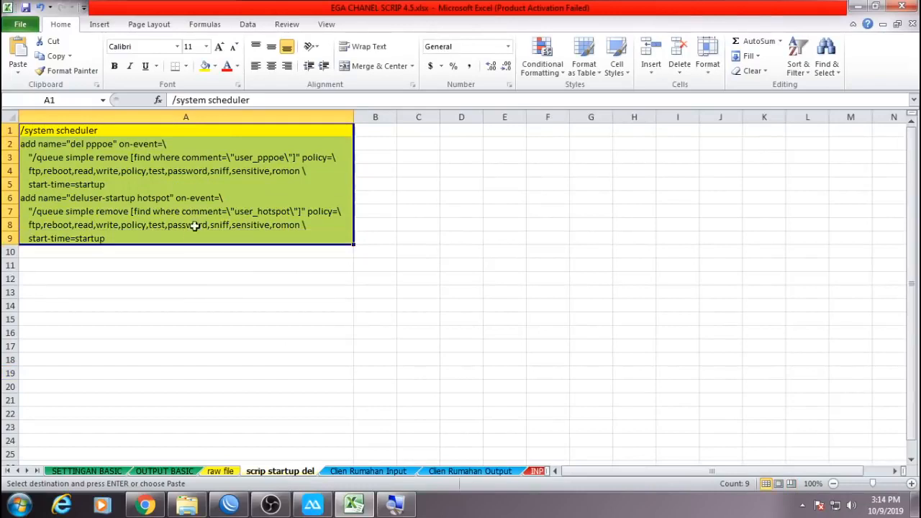
right_click(208, 181)
left_click(256, 205)
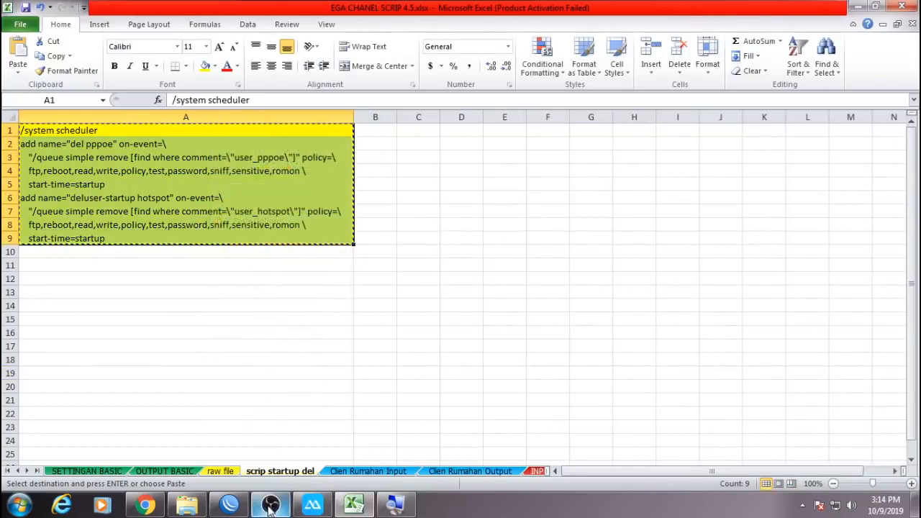
Paste and run the two startup scheduler commands in a new WinBox terminal.
left_click(229, 505)
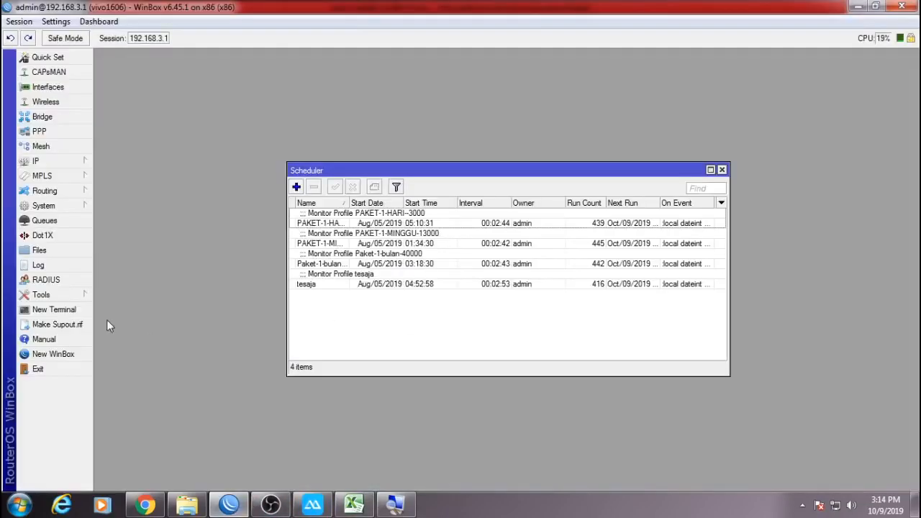
left_click(57, 310)
left_click_drag(525, 120, 696, 125)
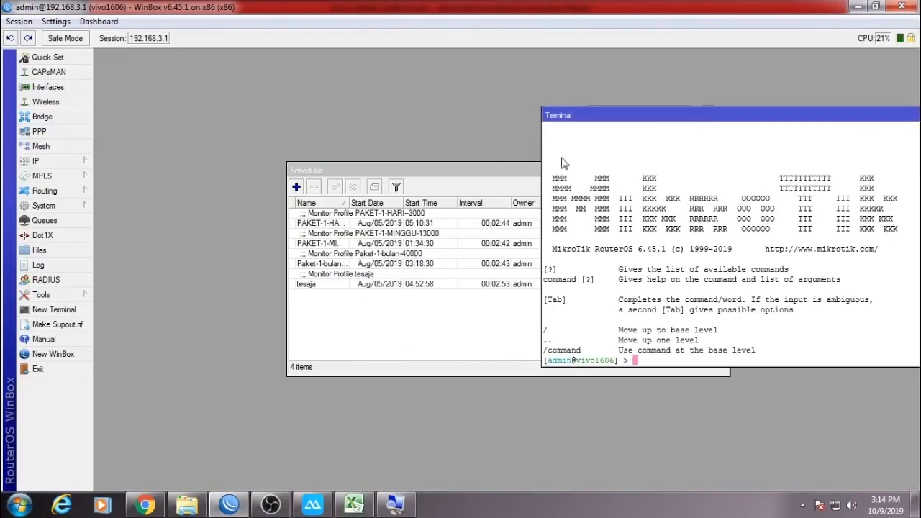
left_click(345, 324)
left_click(810, 207)
right_click(727, 207)
left_click(748, 259)
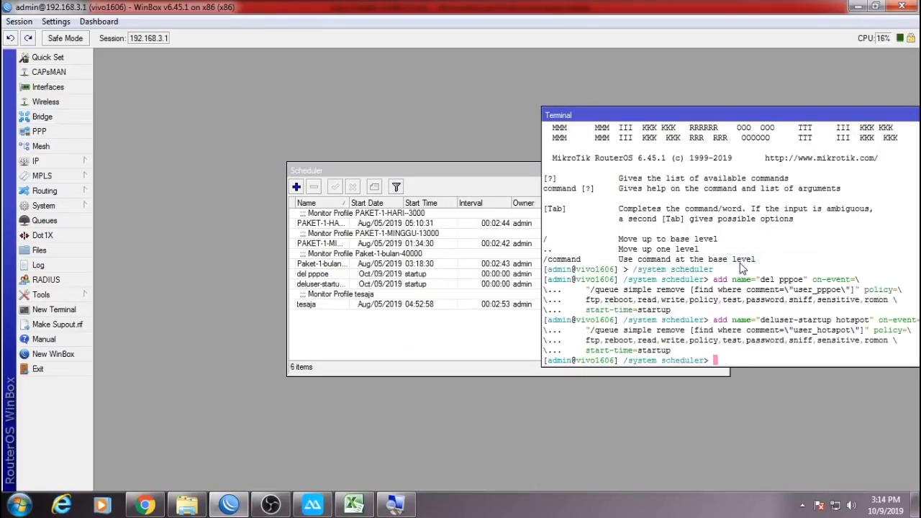
key("Return")
key("Return")
key("Return")
key("Return")
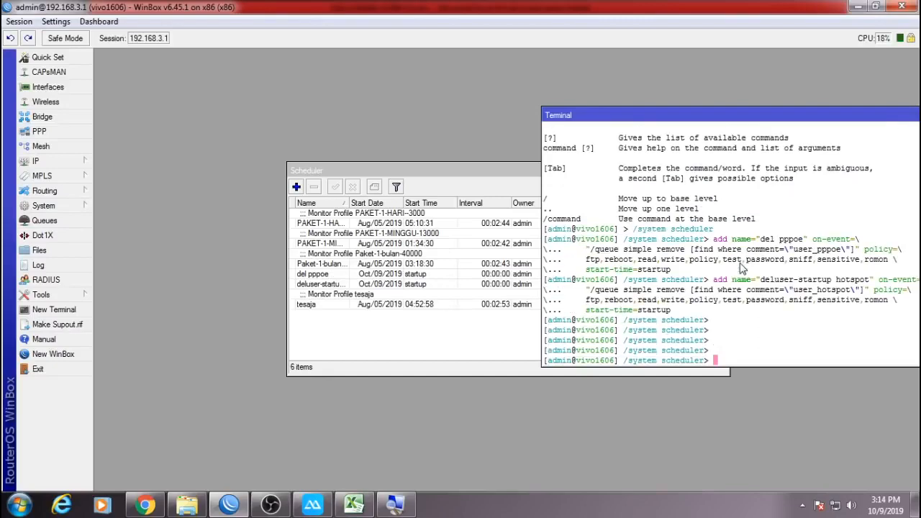
left_click_drag(802, 123, 467, 127)
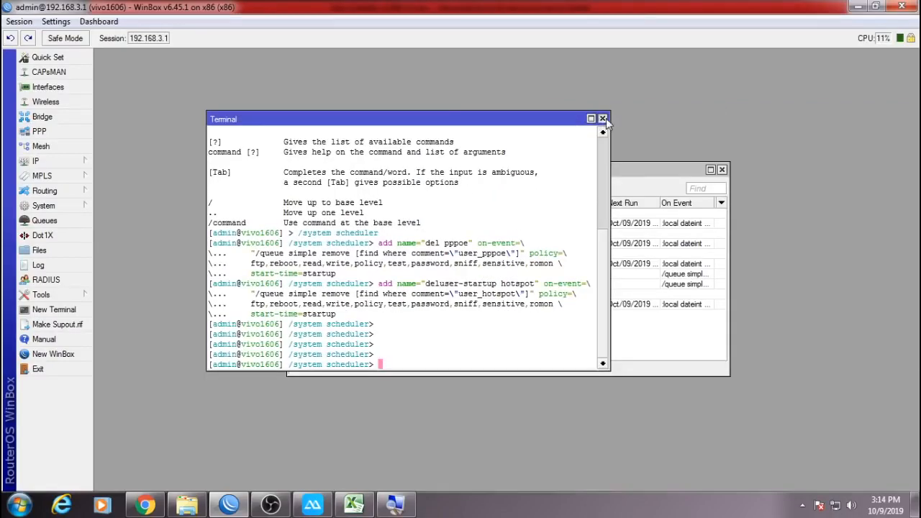
left_click(603, 119)
Inspect the del pppoe and deluser-startup hotspot schedules' scripts, then close the Scheduler.
double_click(602, 170)
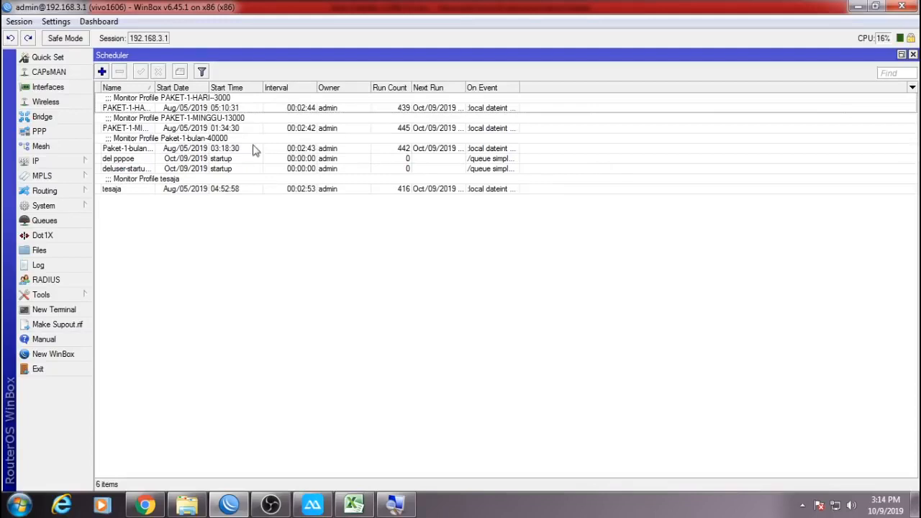
left_click(131, 160)
left_click(141, 170, "shift")
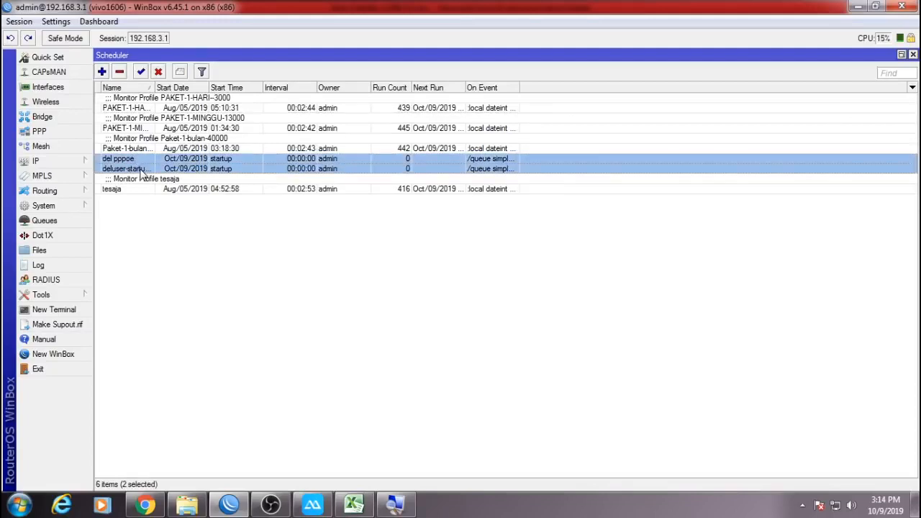
double_click(476, 160)
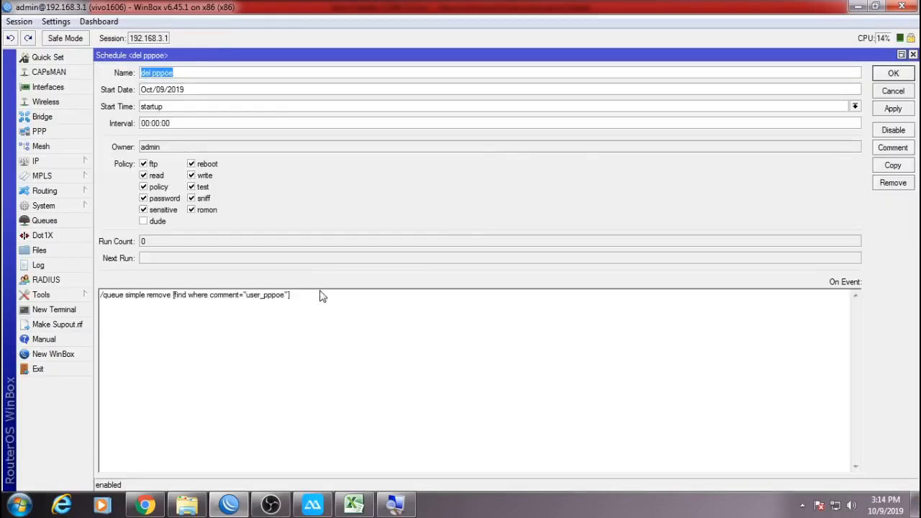
left_click(893, 91)
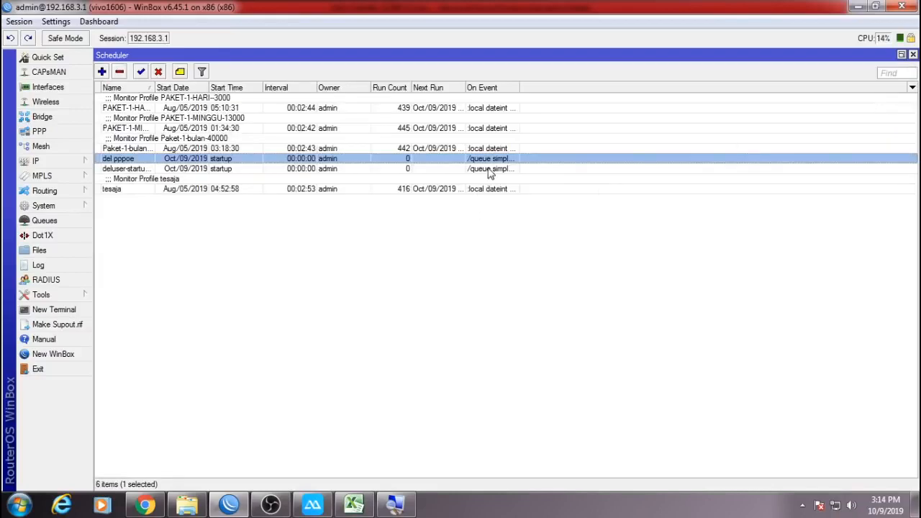
double_click(482, 175)
left_click(362, 331)
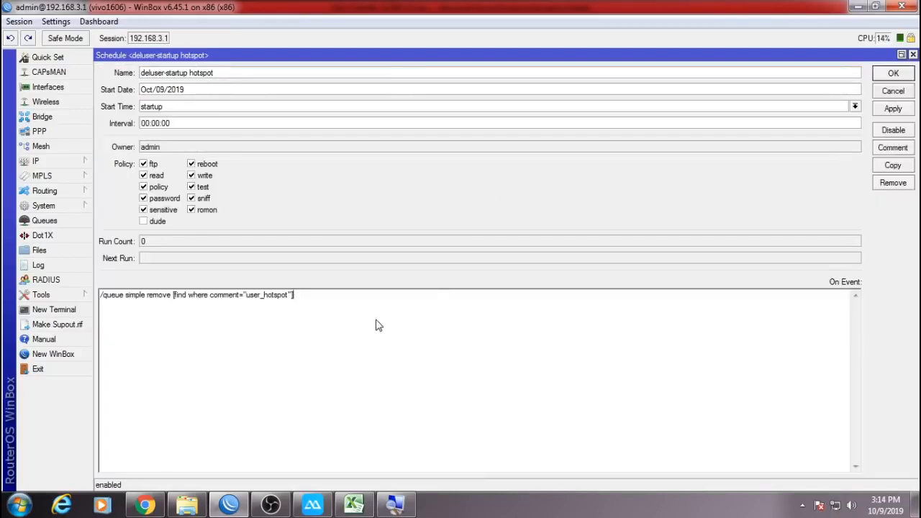
left_click(892, 91)
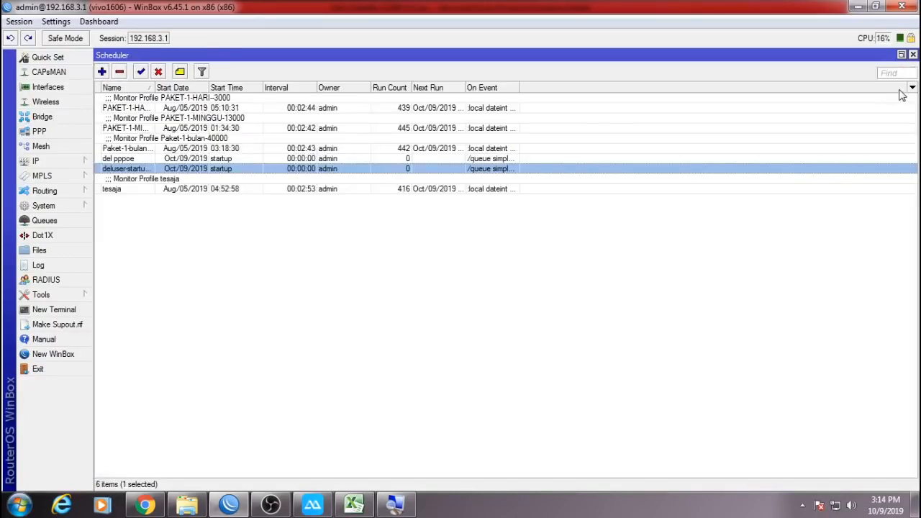
left_click(913, 55)
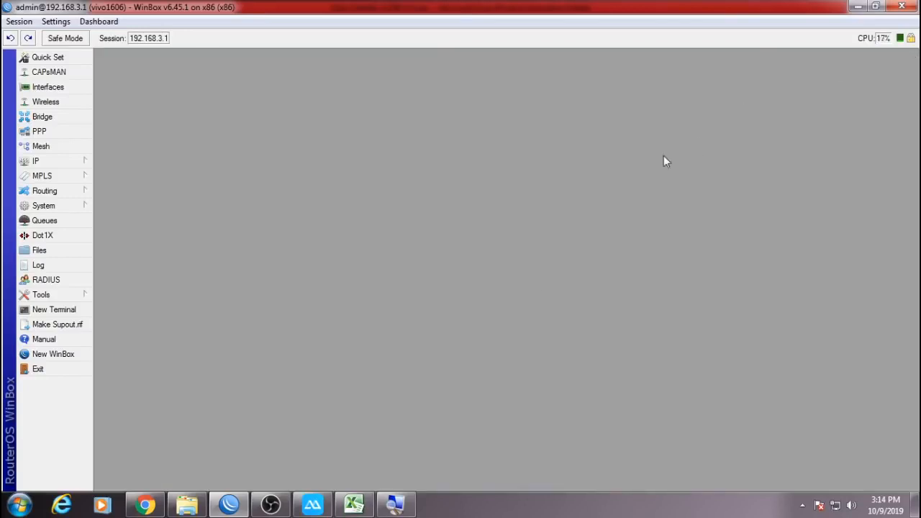
Switch to Excel and open the Clien Rumahan Input sheet.
left_click(363, 507)
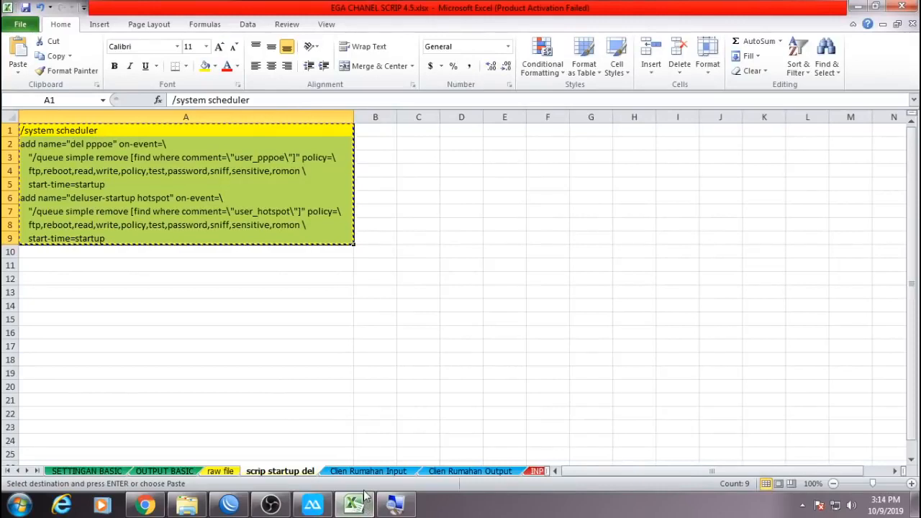
key("Escape")
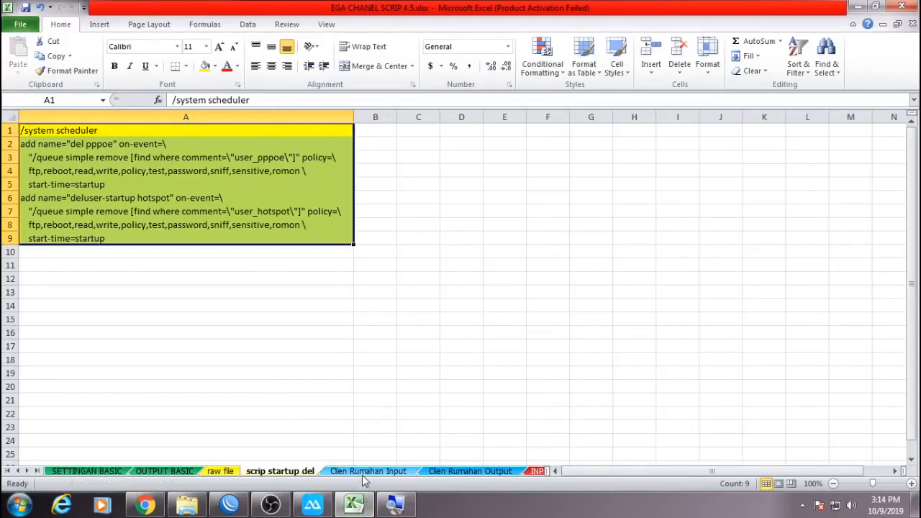
left_click(365, 473)
scroll(464, 393, "up", 13)
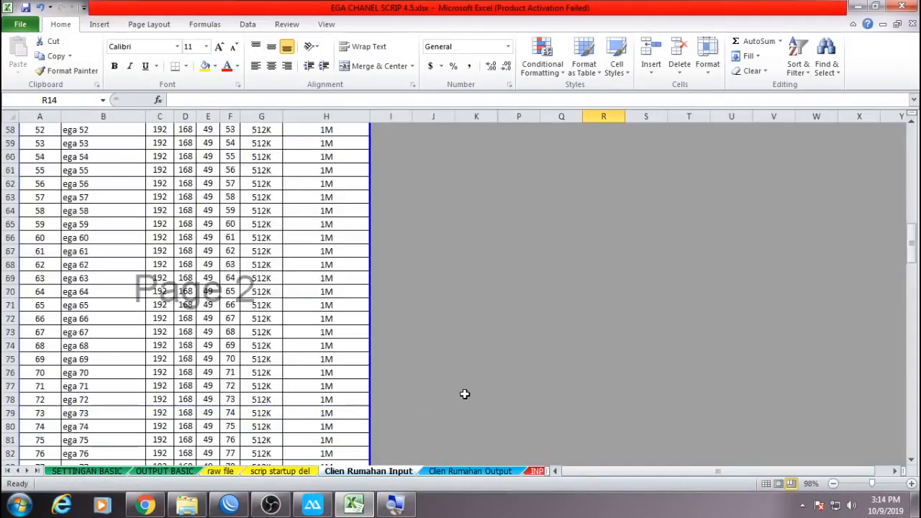
scroll(464, 394, "up", 11)
left_click(444, 259)
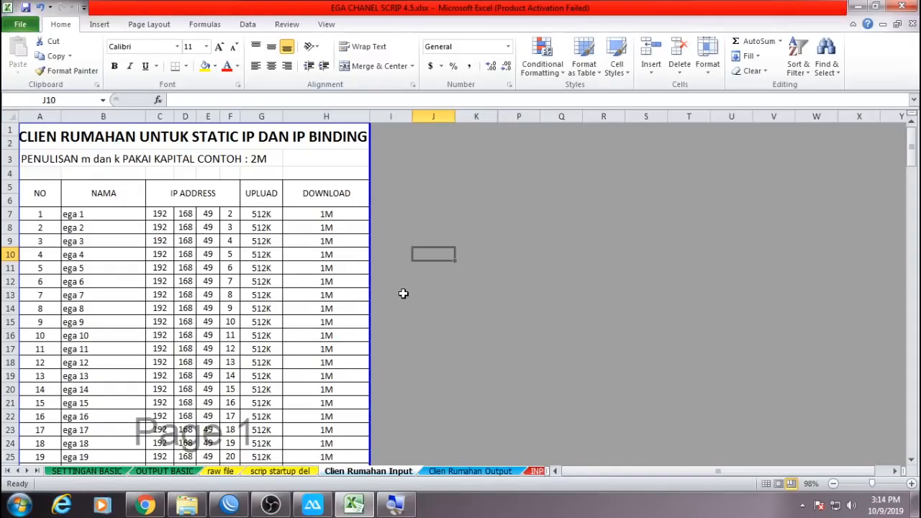
scroll(353, 327, "down", 20)
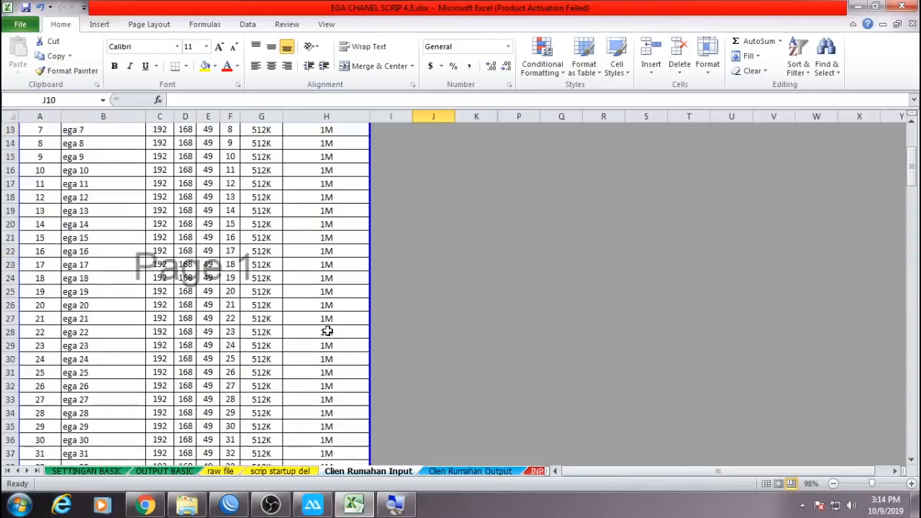
scroll(325, 334, "up", 20)
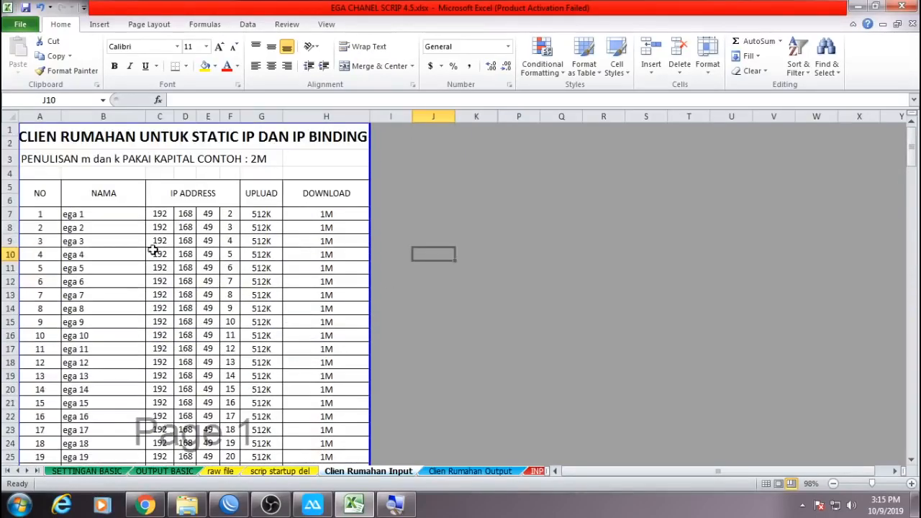
Clear the client rows from A17 through column H downward, then undo that deletion.
left_click(41, 349)
left_click(327, 349, "shift")
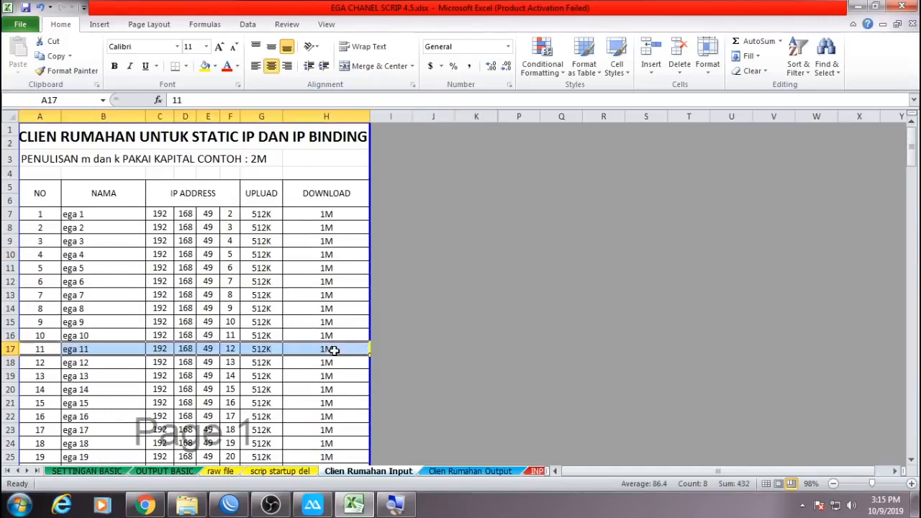
key("ctrl+shift+Down")
key("Delete")
left_click(42, 157)
left_click_drag(42, 156, 327, 278)
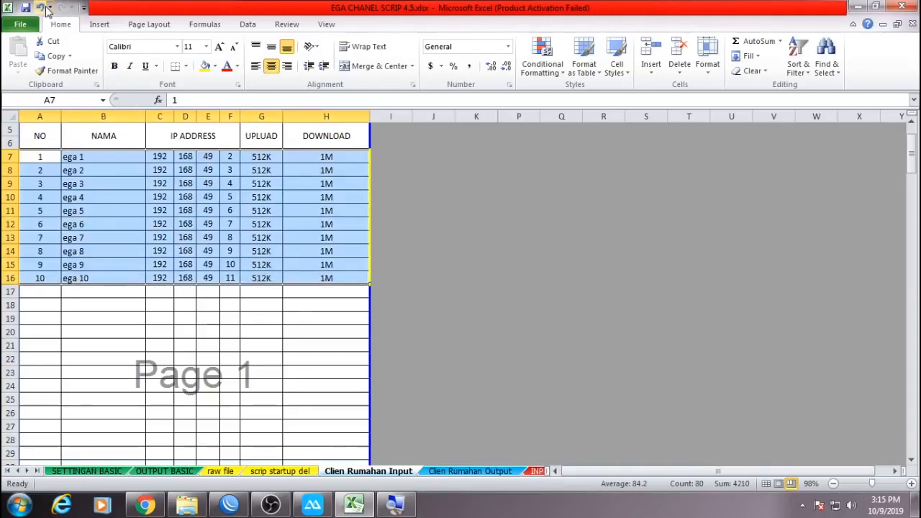
left_click(42, 7)
Delete all client names, IPs and speeds in B7:H106.
left_click(77, 158)
scroll(229, 309, "down", 4)
scroll(229, 310, "down", 20)
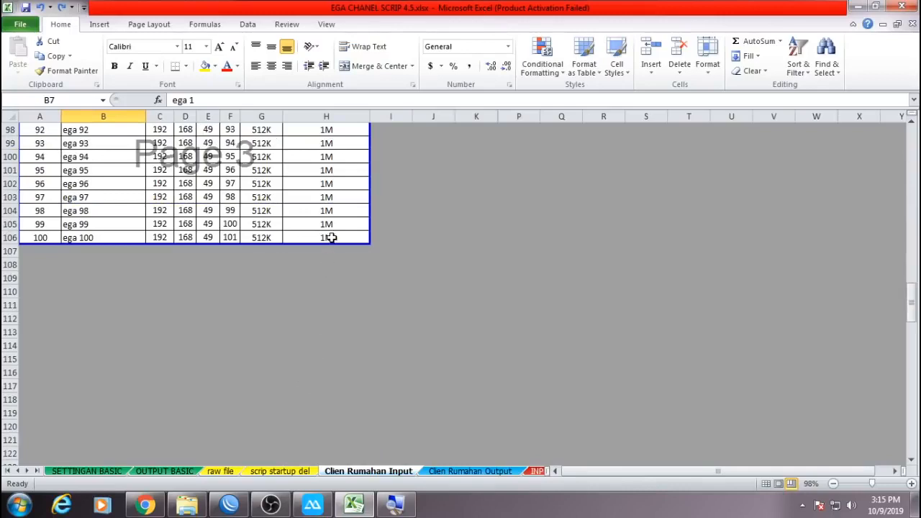
left_click(330, 238, "shift")
key("Delete")
scroll(330, 238, "up", 20)
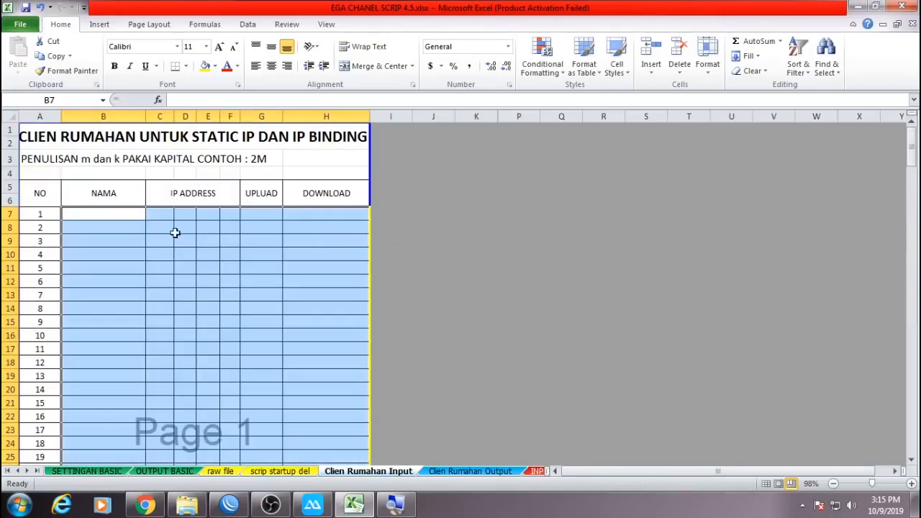
Enter the names EGA, RIDO and DEPA in cells B7 to B9.
left_click(143, 217)
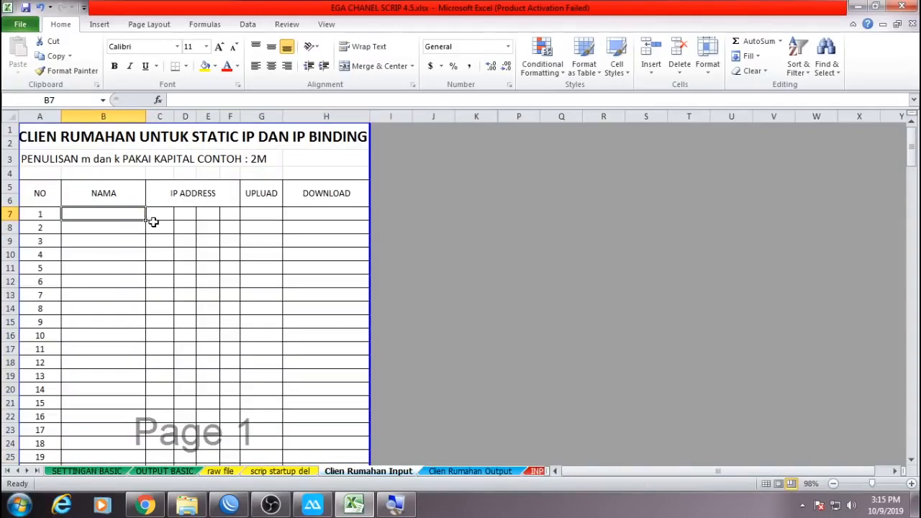
type("EGA")
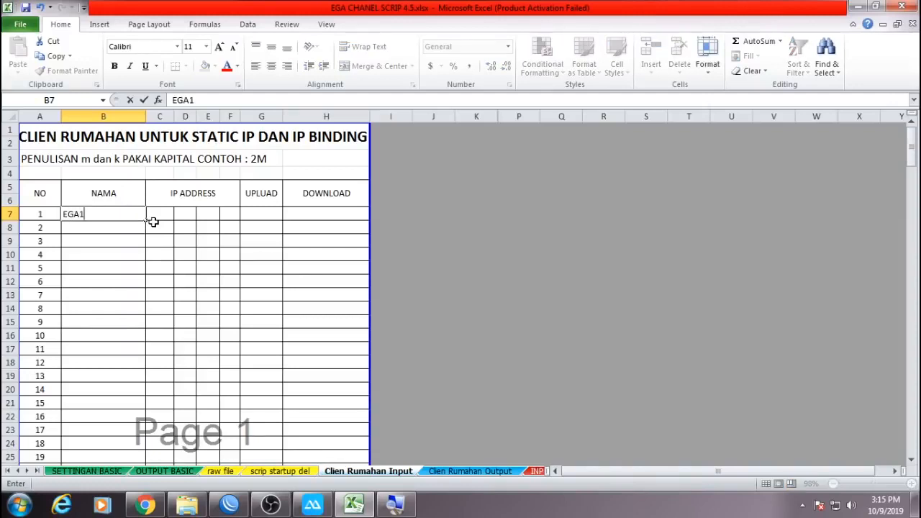
key("Return")
type("RIDO")
key("Return")
type("DEPA")
key("Return")
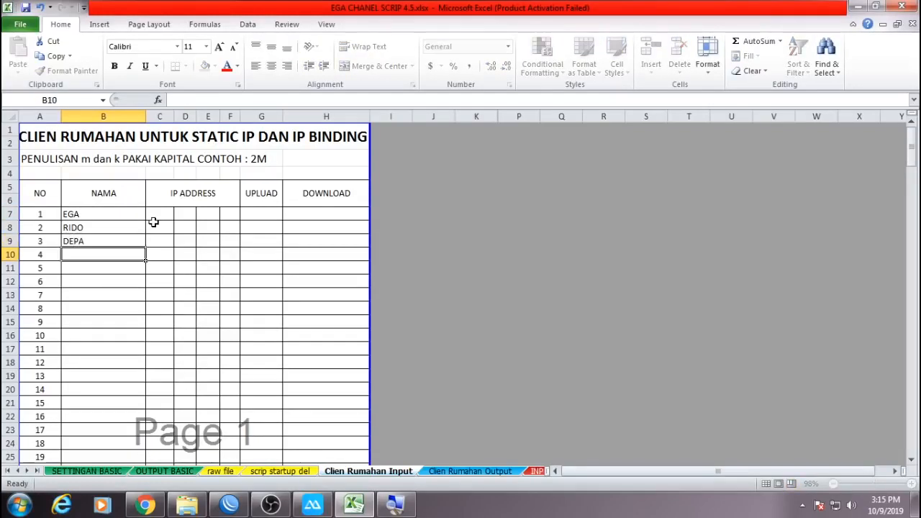
Append 1, 2 and 3 to those names and extend the pattern down column B to row 16.
key("Up")
key("Up")
key("Up")
key("F2")
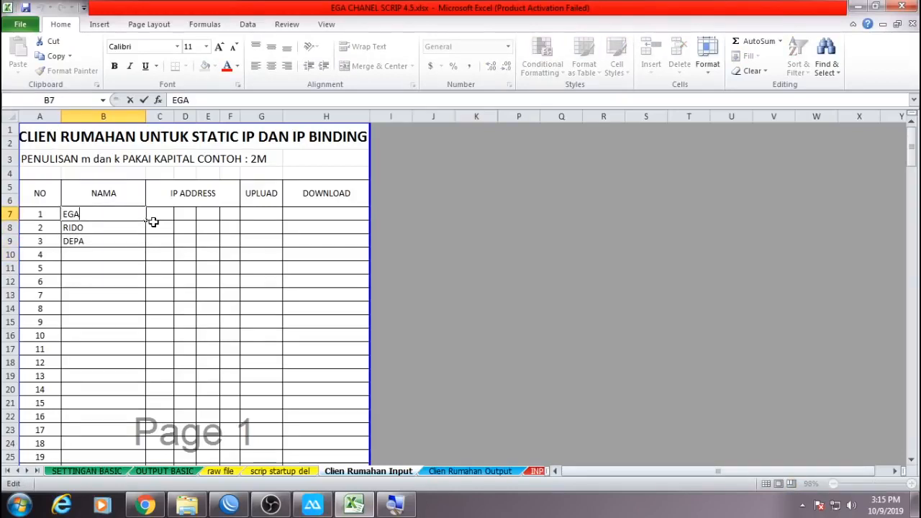
type("1")
key("Return")
key("F2")
type("2")
key("Return")
key("F2")
type("3")
key("Return")
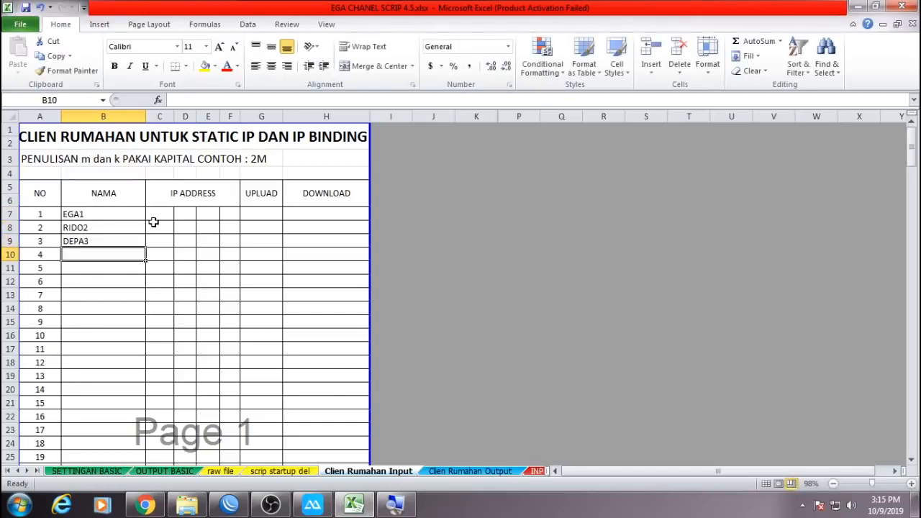
left_click_drag(127, 219, 140, 339)
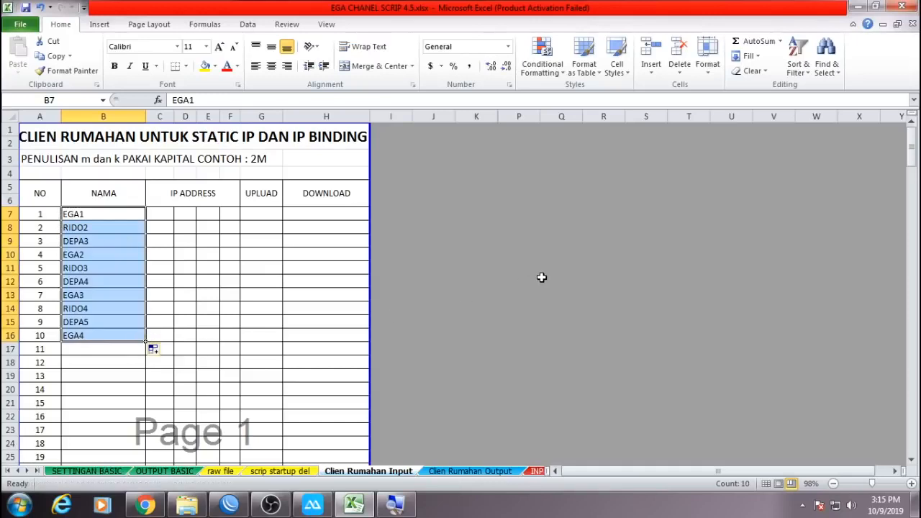
Copy EGA1 from B7 into B8 and change it to EGA2.
left_click(90, 215)
key("ctrl+c")
left_click(93, 227)
key("ctrl+v")
double_click(95, 227)
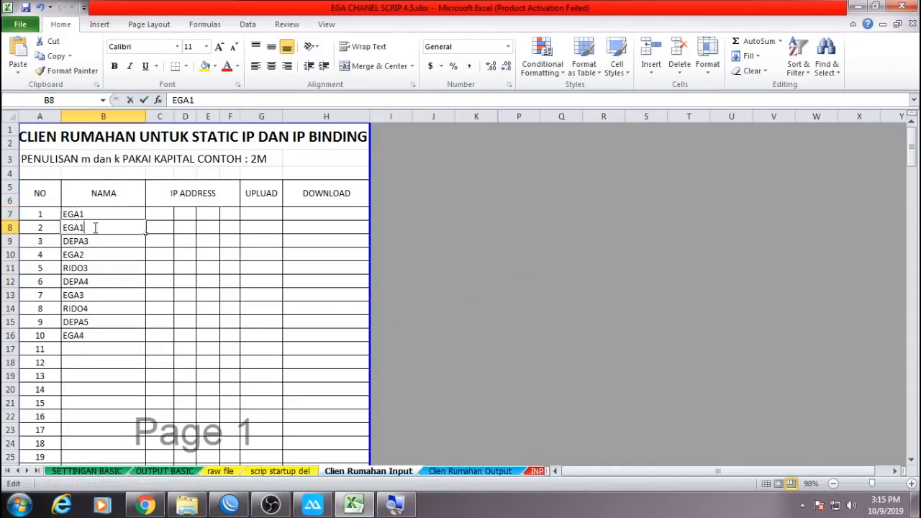
type("2")
key("Return")
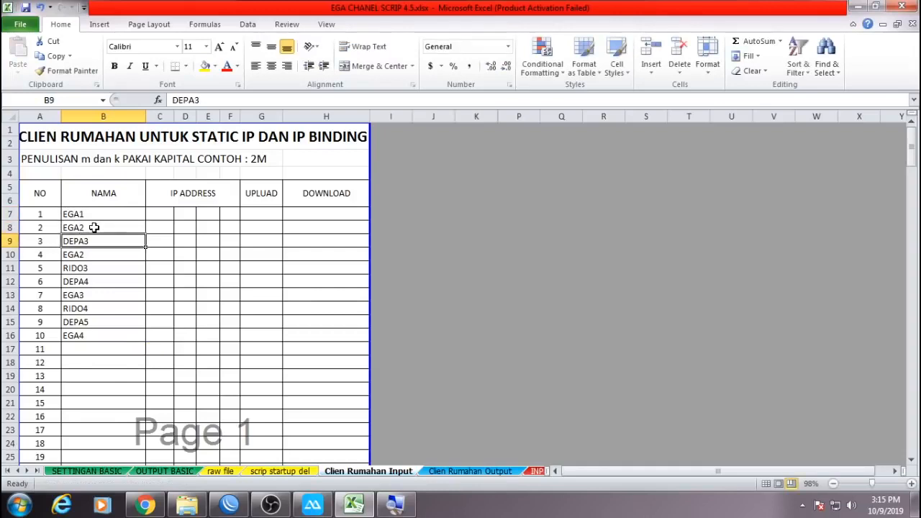
Fill EGA1 to EGA10 down column B and save the workbook.
left_click_drag(101, 212, 141, 339)
left_click(609, 308)
key("ctrl+s")
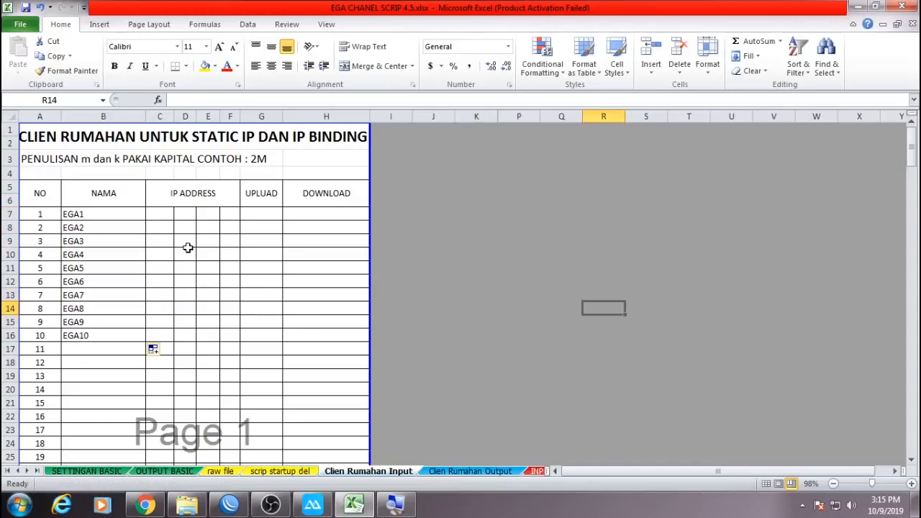
Select the EGA9 and EGA10 cells together.
left_click(112, 322)
left_click_drag(112, 321, 122, 420)
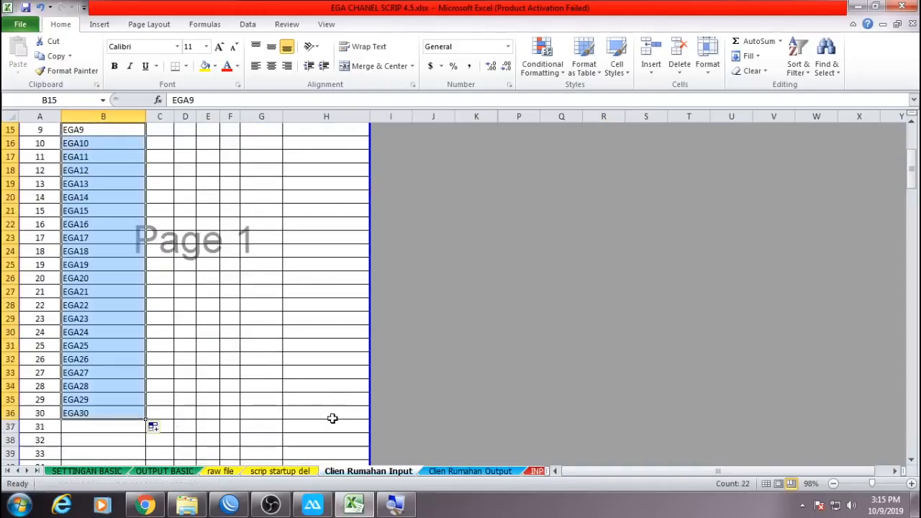
scroll(327, 403, "up", 5)
left_click(512, 252)
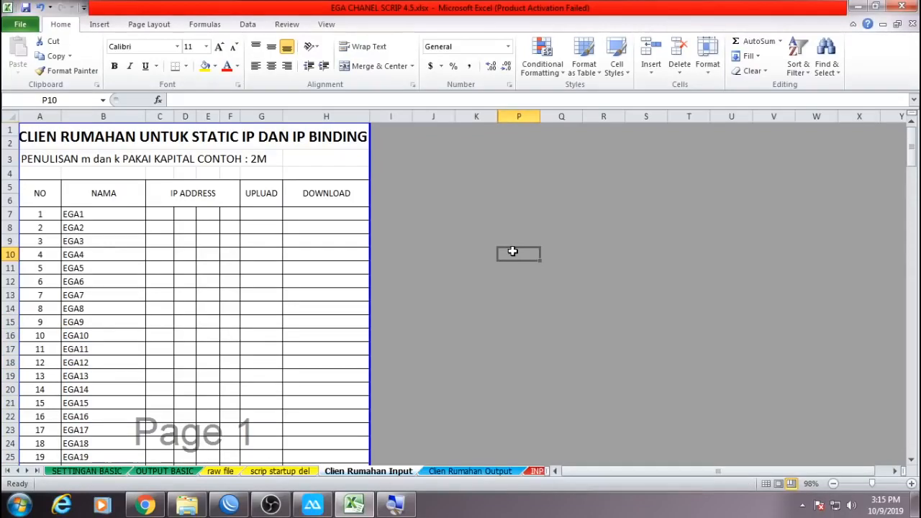
Type the octets 192, 168, 3 and 2 into C7:F7 for EGA1.
left_click(166, 213)
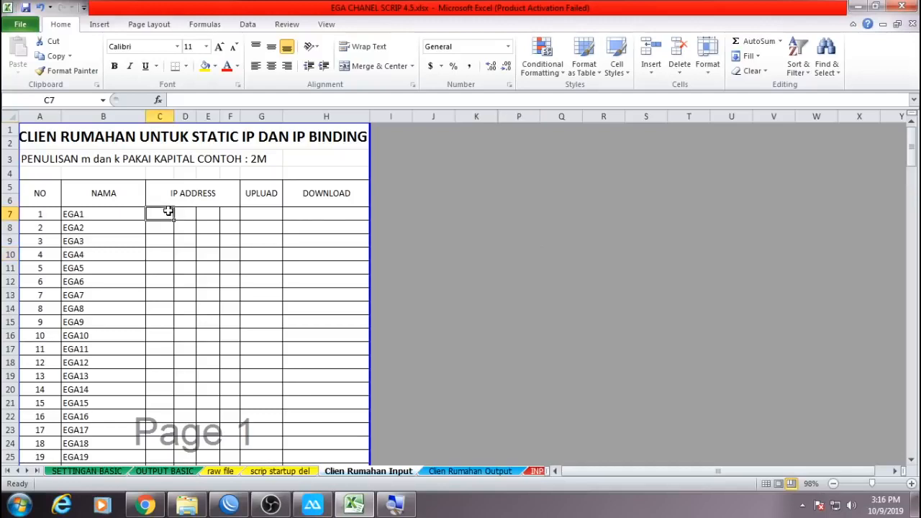
type("192")
key("Tab")
type("168")
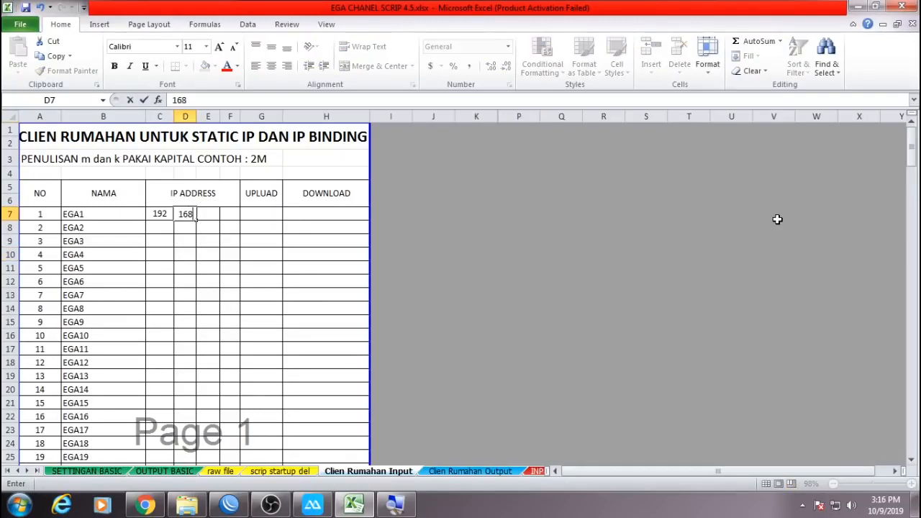
key("Tab")
type("3")
key("Tab")
type("2")
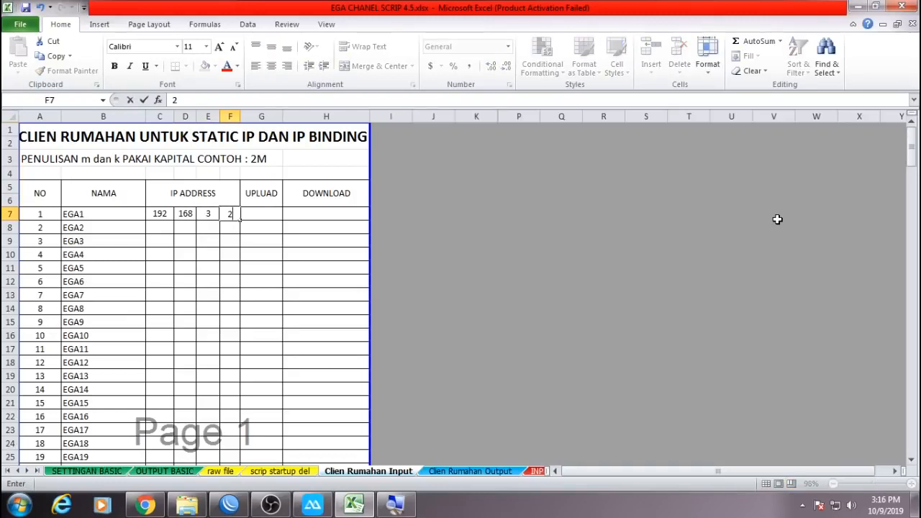
key("Return")
Correct EGA1's third octet to 44, giving 192.168.44.2.
key("Left")
key("Up")
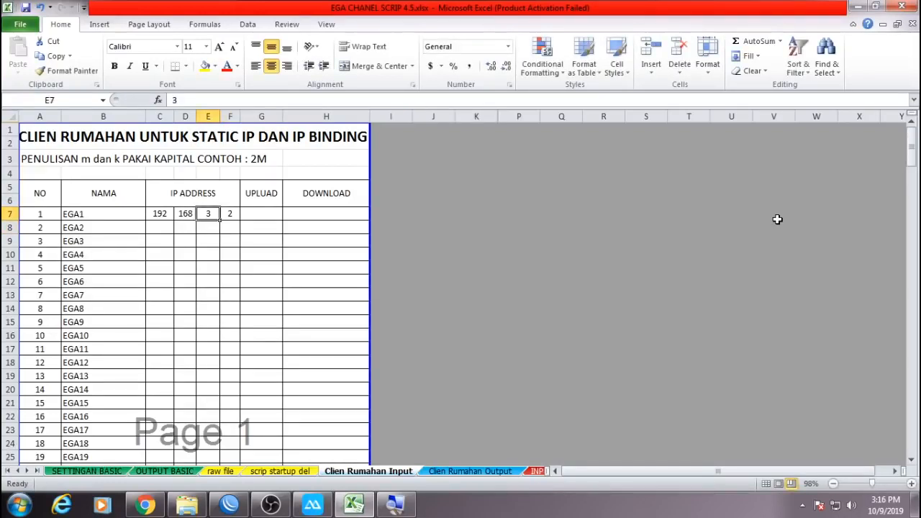
type("44")
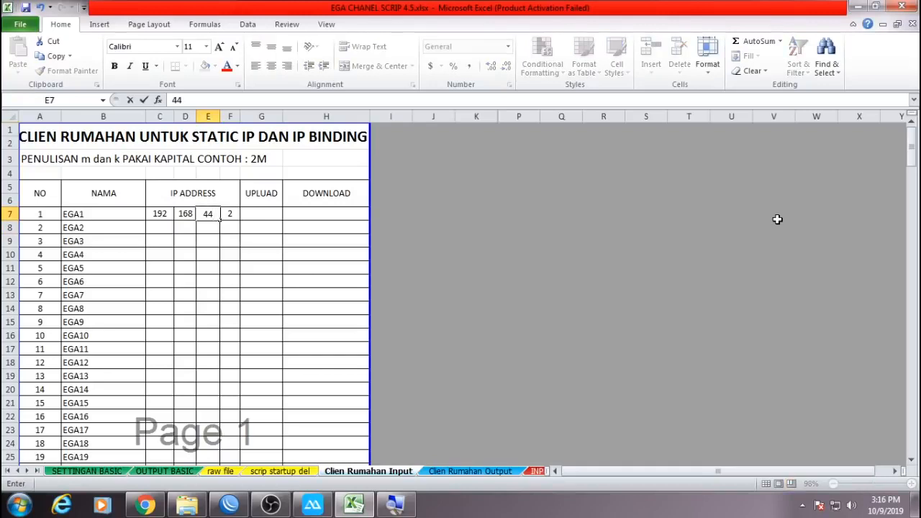
key("Tab")
key("Down")
key("Up")
key("Left")
key("Left")
key("Left")
Copy EGA1's IP address to row 8 and change EGA2's last octet to 3.
key("shift+Right")
key("shift+Right")
key("shift+Right")
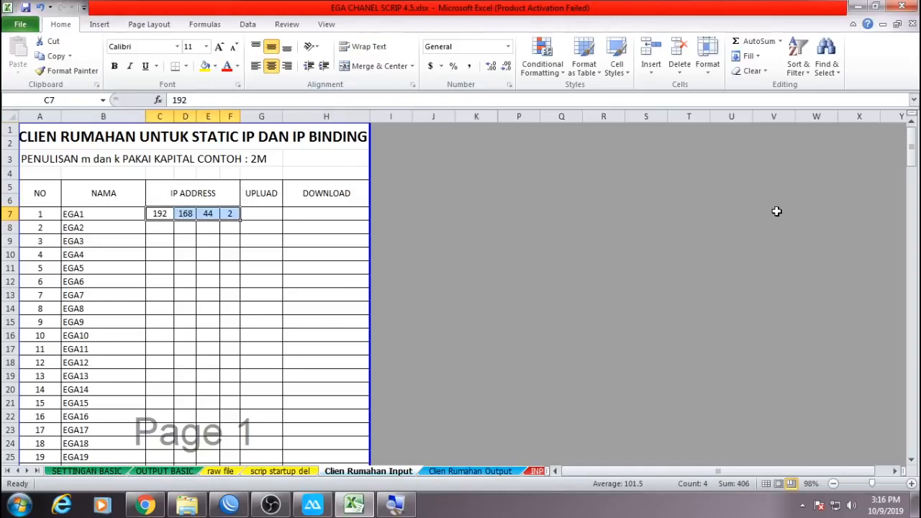
key("ctrl+c")
left_click(159, 228)
key("ctrl+v")
key("Escape")
left_click(229, 227)
type("3")
key("Return")
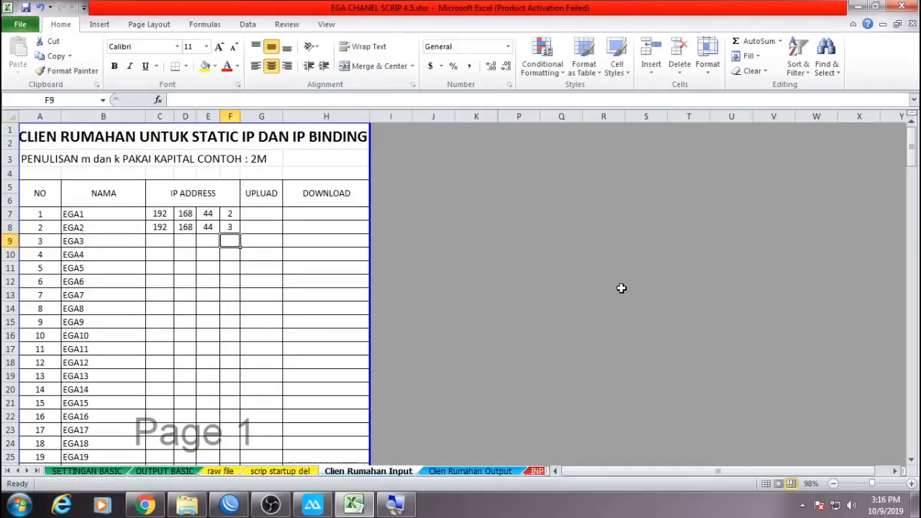
Extend the last-octet sequence down to EGA30 and select the first three octets of both rows.
left_click_drag(227, 214, 220, 352)
scroll(289, 310, "up", 6)
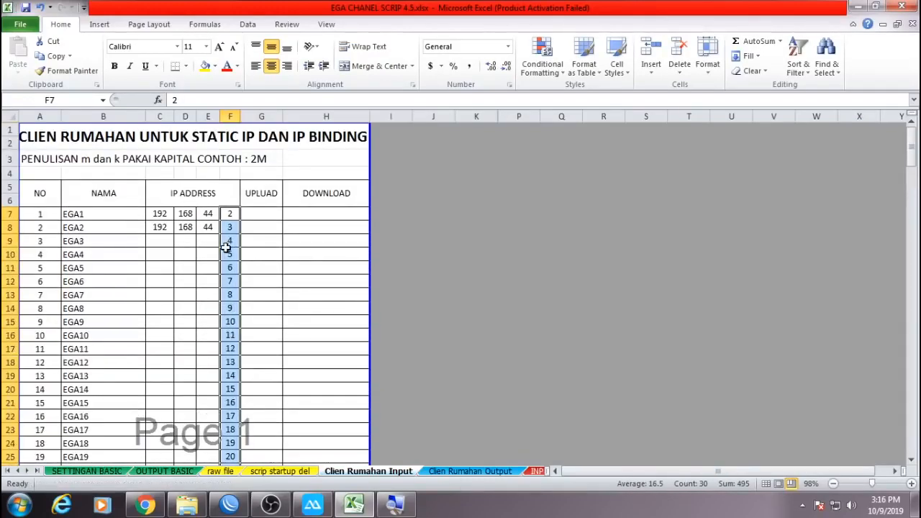
left_click_drag(164, 215, 227, 200)
Give EGA1 a 2M download limit and a 1M upload limit.
scroll(317, 314, "up", 10)
left_click(478, 266)
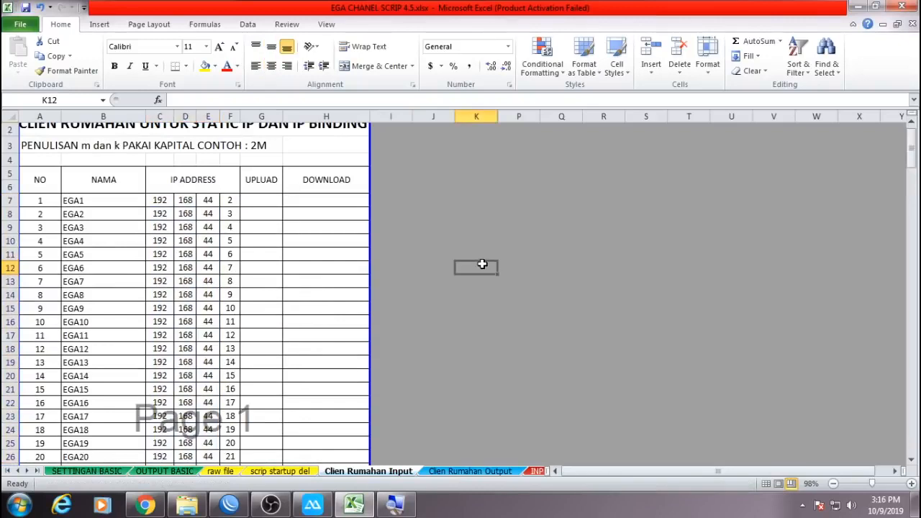
left_click(366, 200)
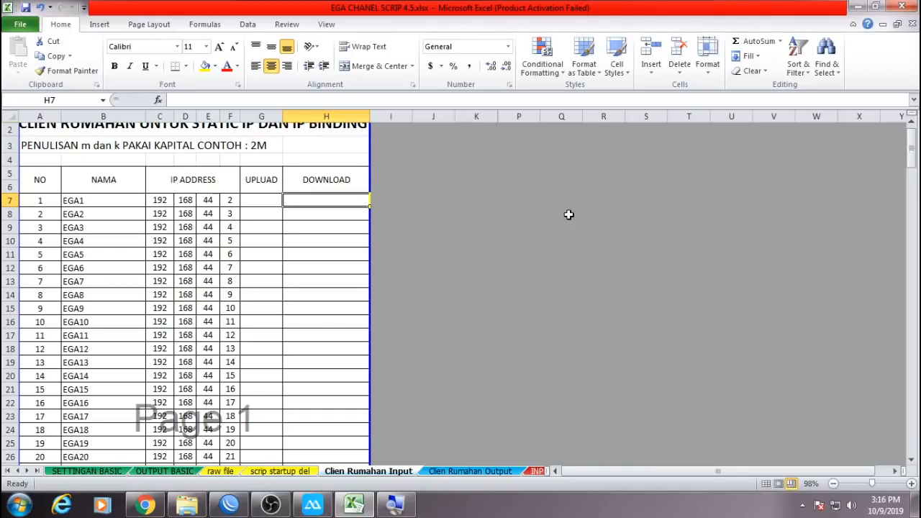
type("2M")
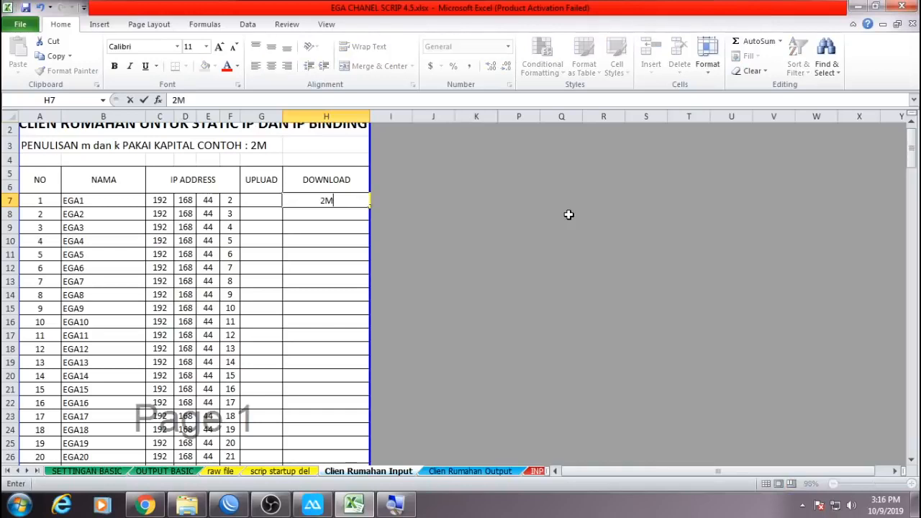
key("Return")
key("Up")
key("Left")
type("1M")
key("Return")
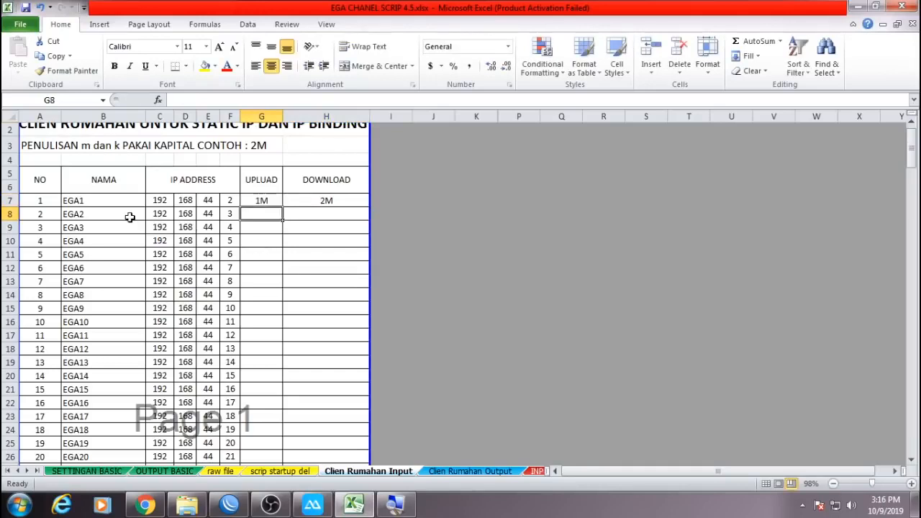
Give EGA2 a 3M download limit and a 1M upload limit.
double_click(295, 213)
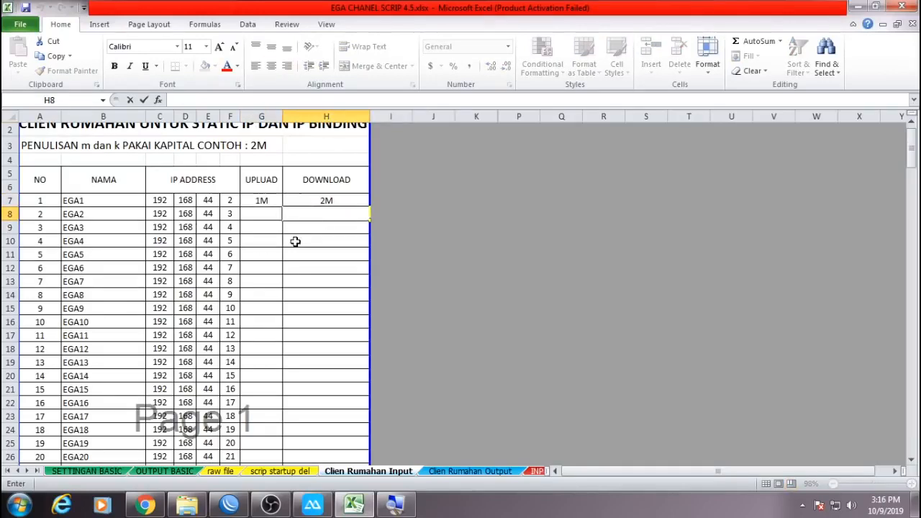
type("3M")
key("Return")
key("Up")
key("Left")
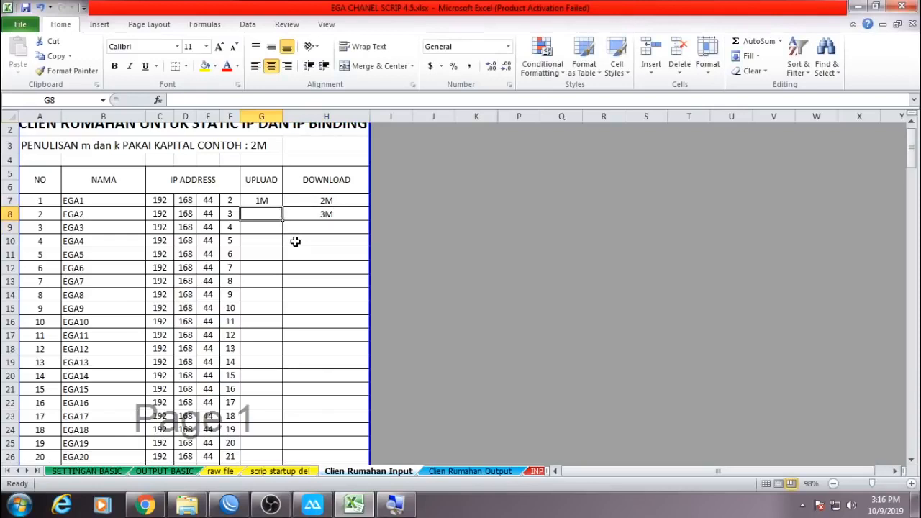
type("1M")
key("Return")
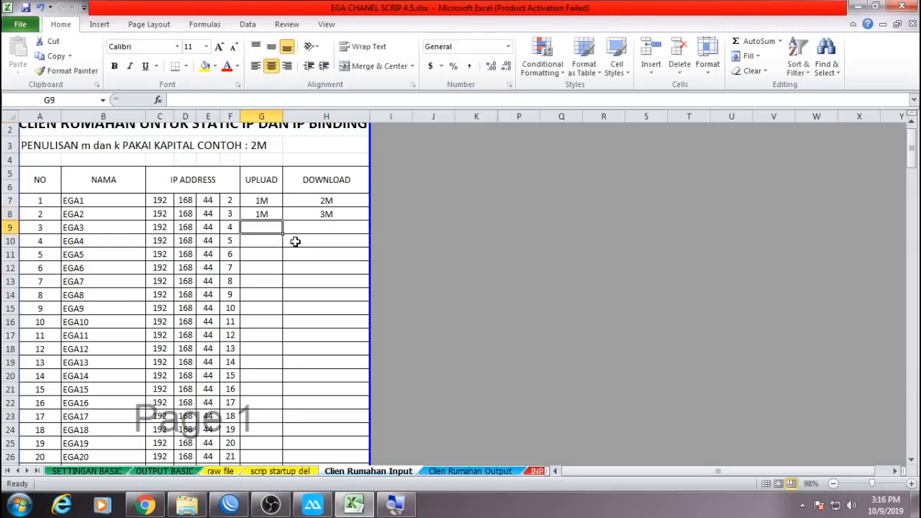
Repeat the two rows of speed limits down the table to EGA30.
scroll(295, 242, "up", 1)
left_click_drag(268, 216, 314, 226)
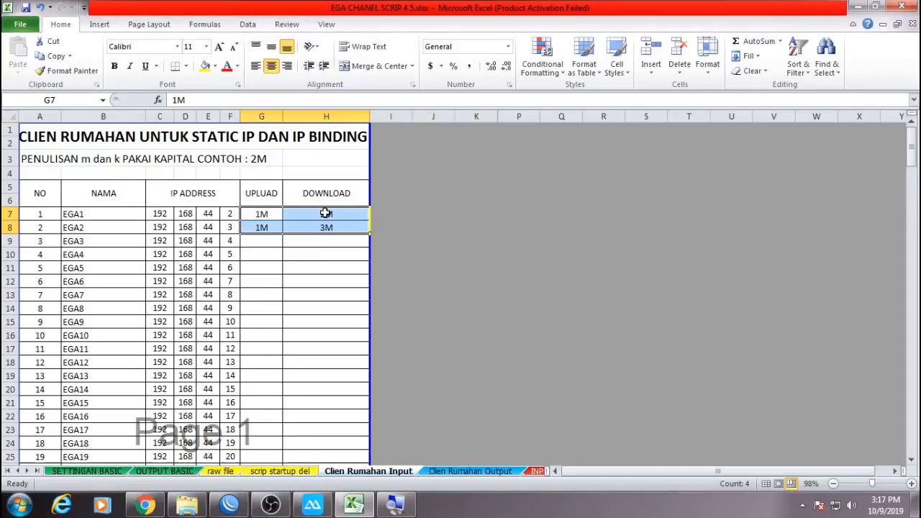
left_click_drag(372, 232, 358, 180)
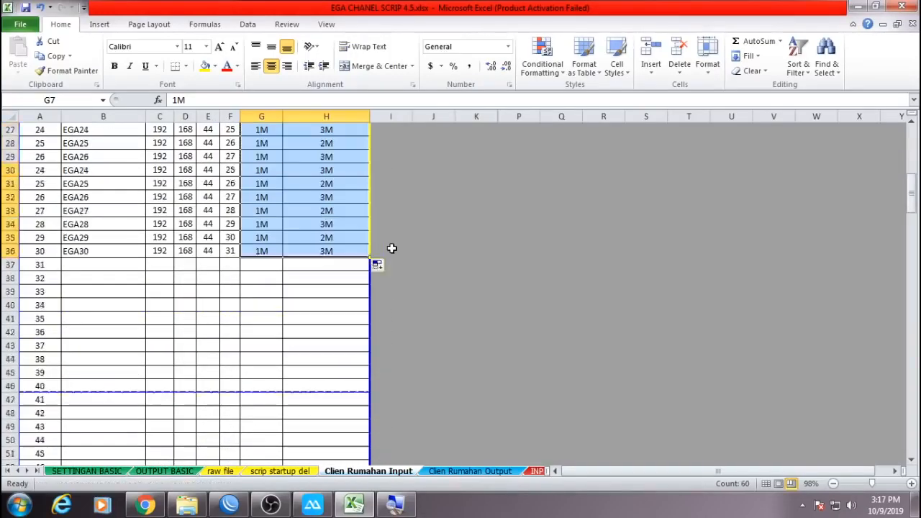
scroll(391, 248, "up", 9)
left_click(458, 245)
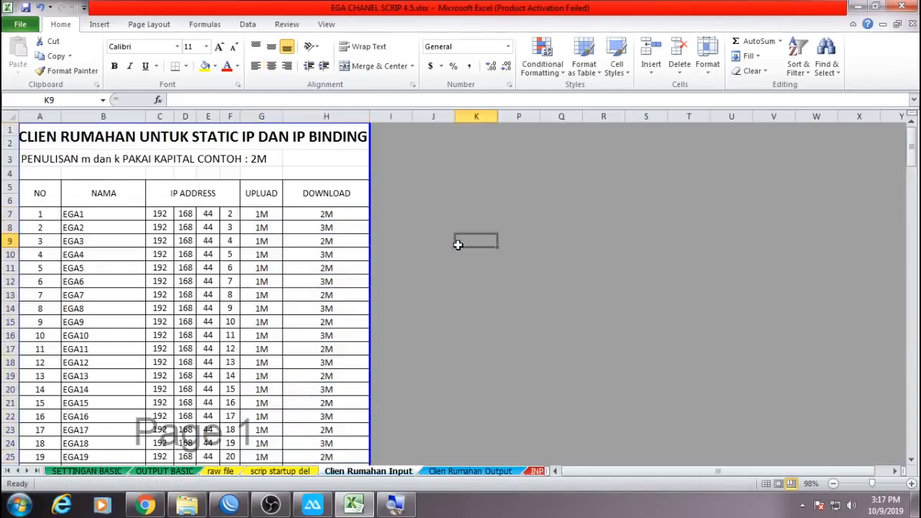
Compare the Clien Rumahan Input and Output sheets, checking EGA1's entry and the first script's formula.
scroll(166, 230, "down", 9)
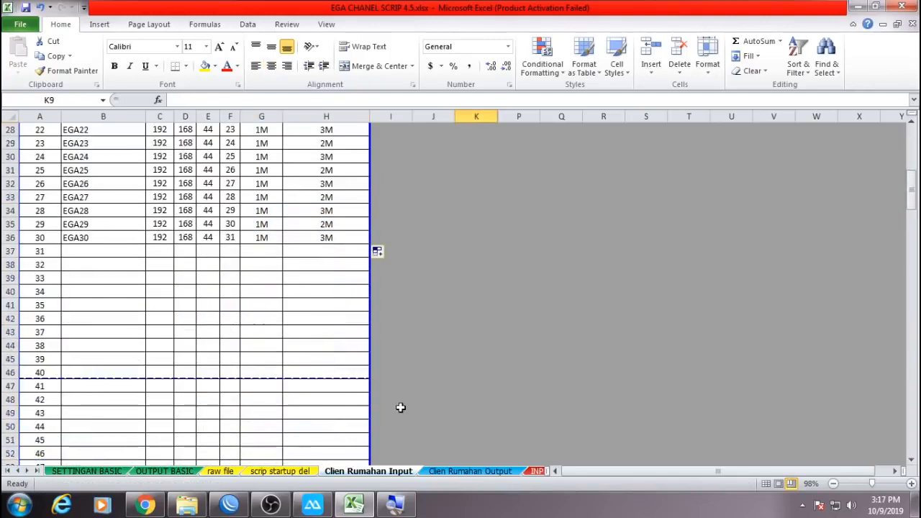
left_click(440, 471)
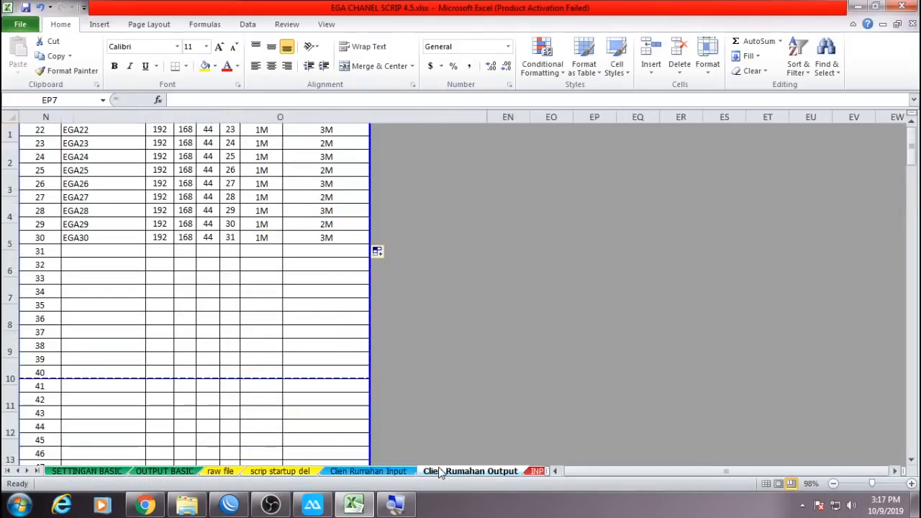
left_click(389, 473)
scroll(127, 288, "up", 9)
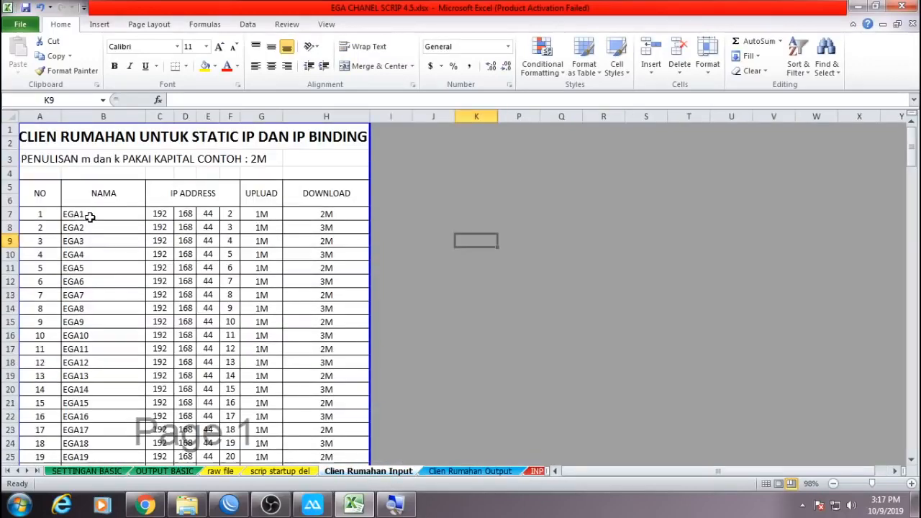
left_click(89, 214)
left_click(461, 471)
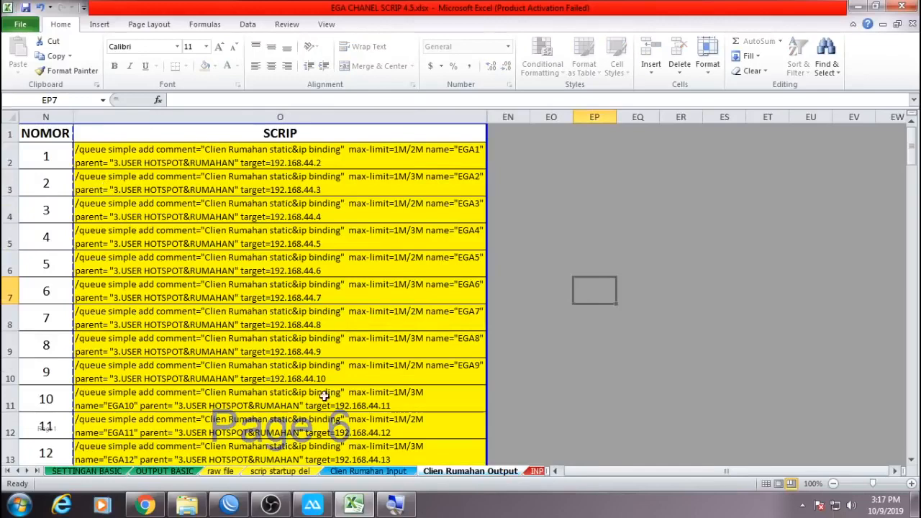
left_click(225, 160)
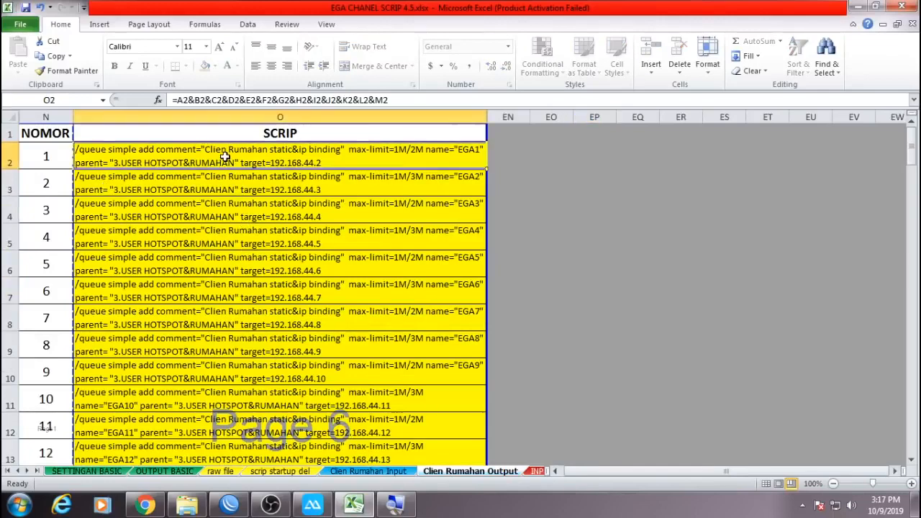
left_click(368, 471)
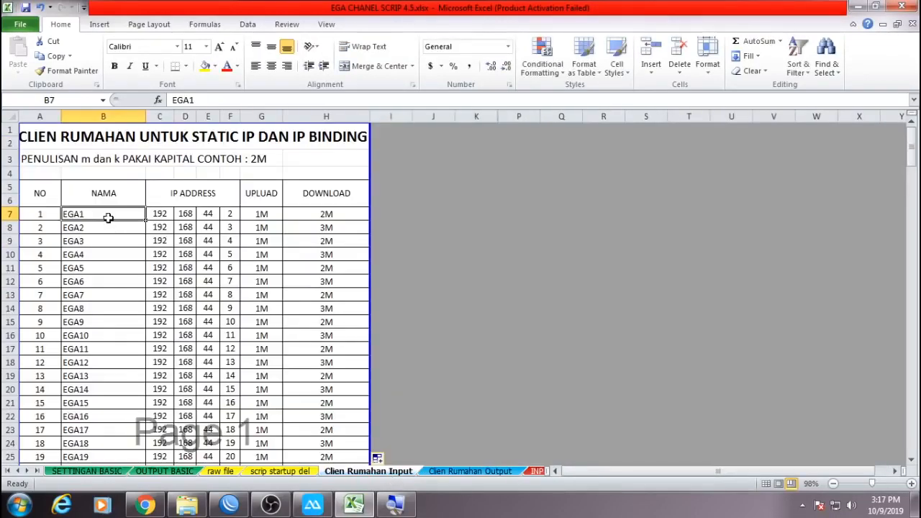
left_click(442, 473)
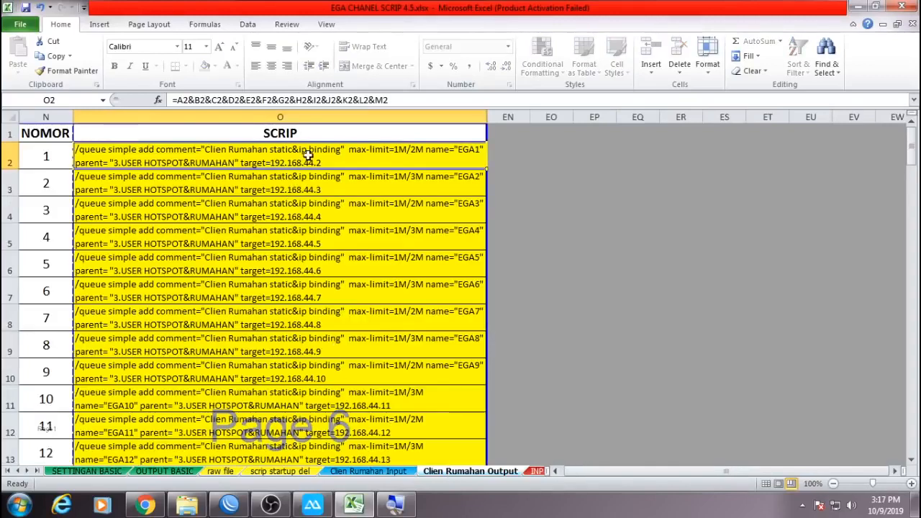
left_click(369, 471)
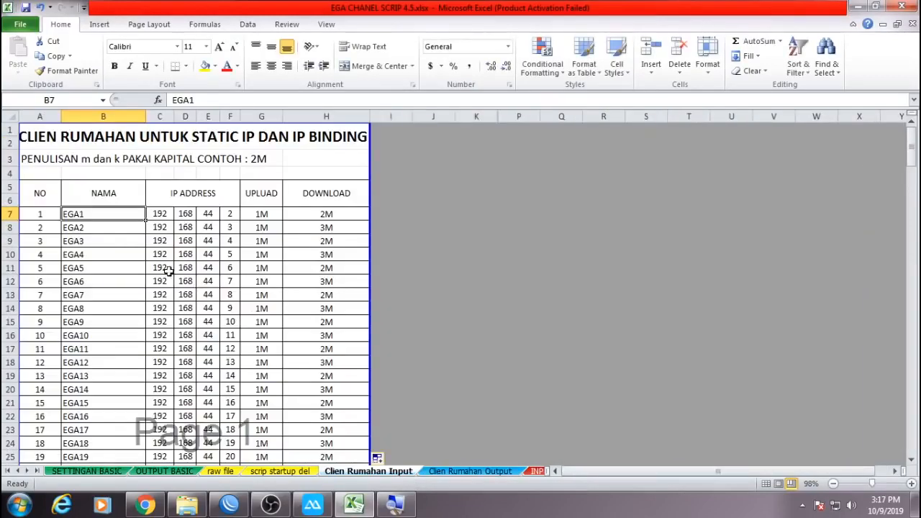
scroll(172, 320, "down", 5)
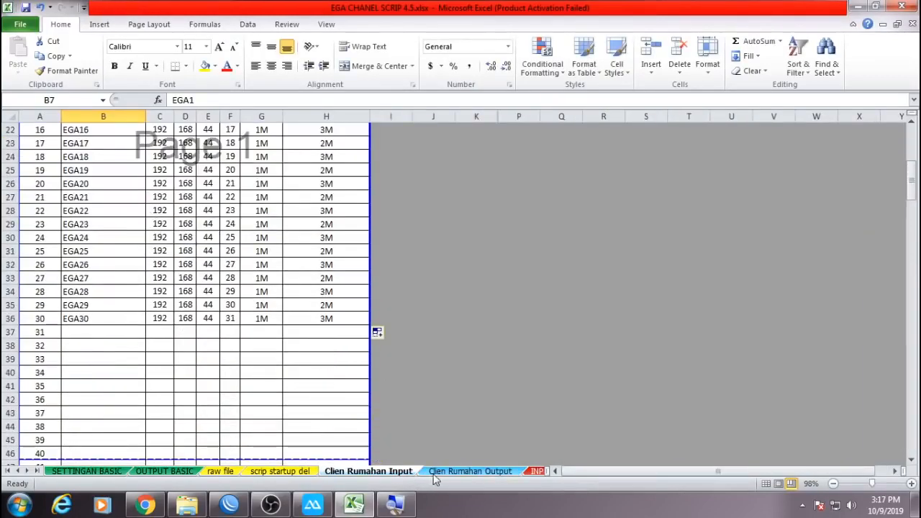
Review the generated scripts on the Output sheet and select all lines through EGA30.
left_click(434, 469)
scroll(277, 288, "down", 12)
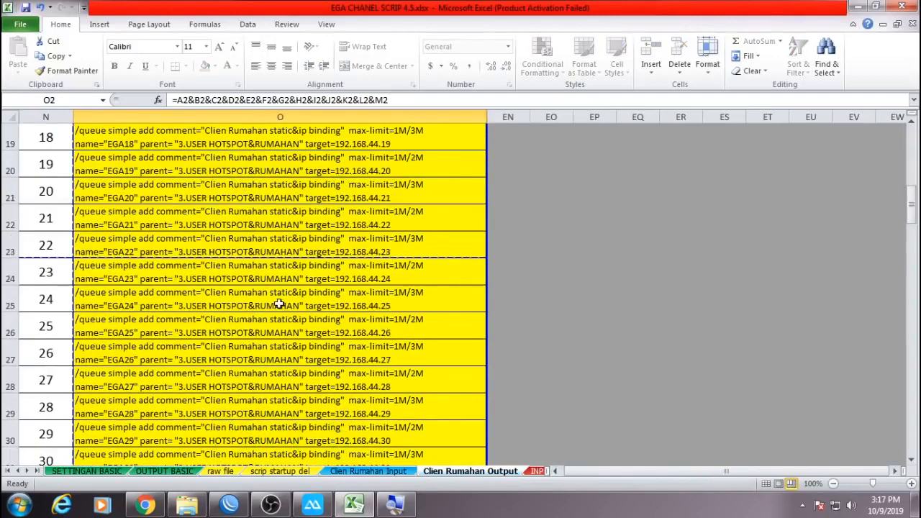
scroll(279, 305, "down", 8)
scroll(280, 304, "up", 14)
left_click(357, 473)
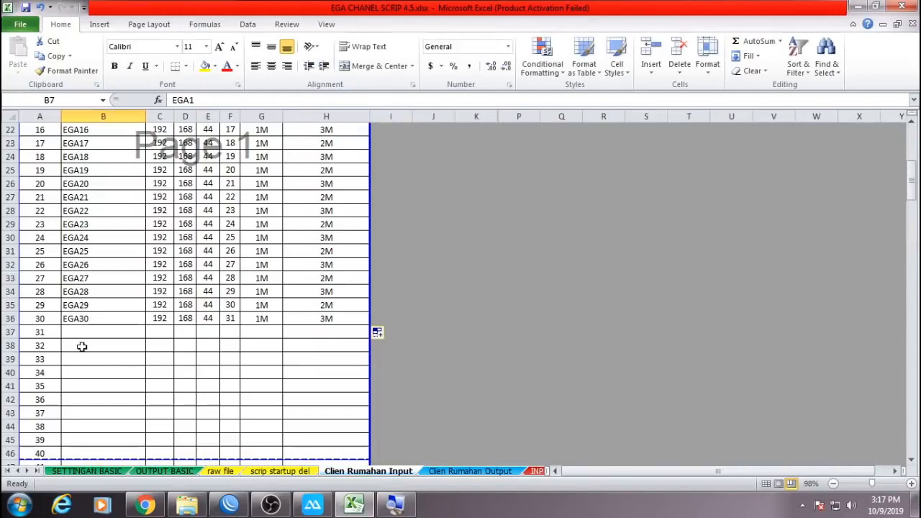
left_click(470, 471)
scroll(255, 273, "up", 6)
scroll(255, 274, "down", 9)
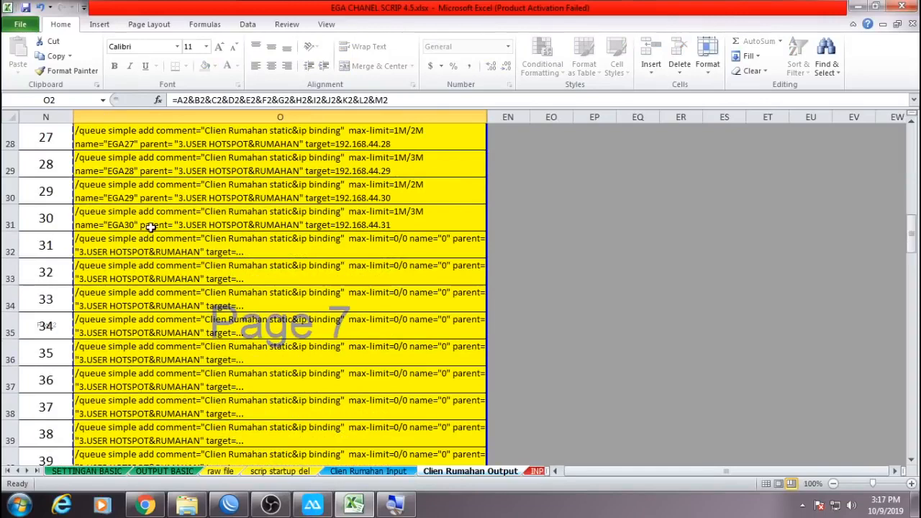
left_click(151, 226, "shift")
scroll(288, 309, "up", 9)
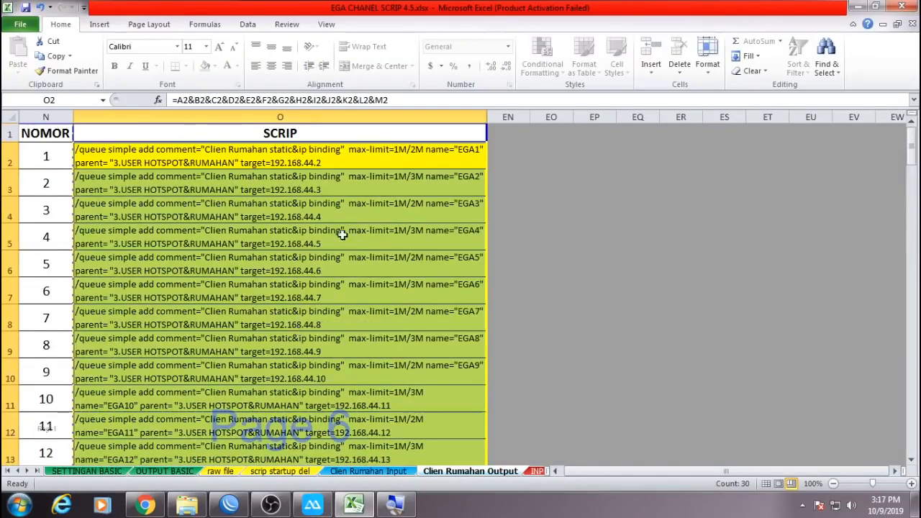
Copy the 30 selected queue script lines from Excel.
right_click(344, 204)
left_click(377, 228)
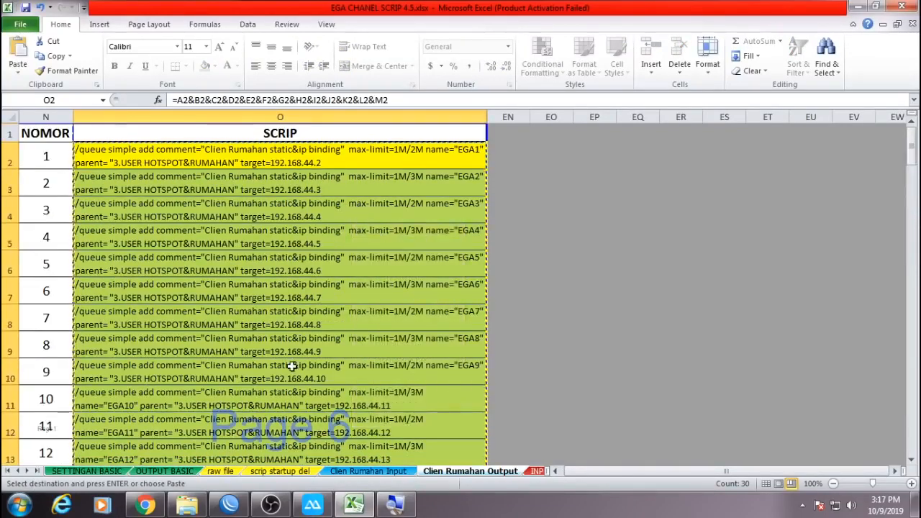
left_click(229, 504)
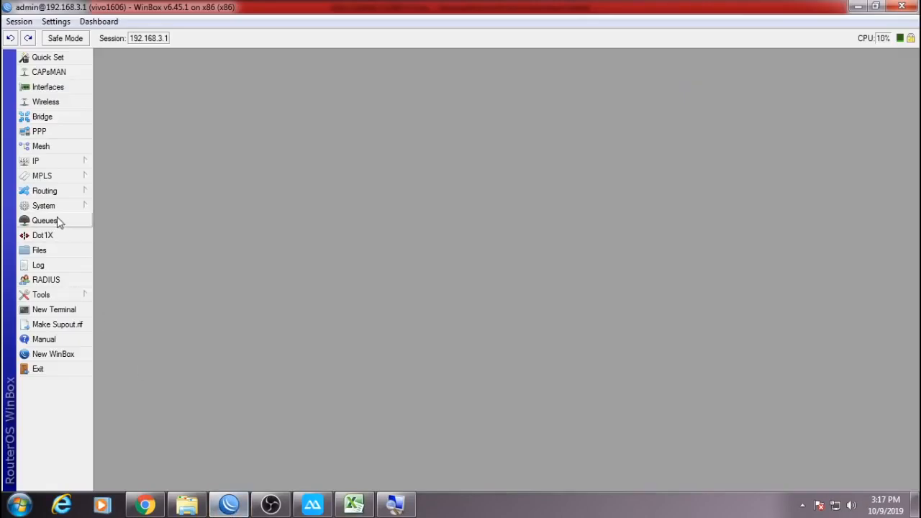
Paste the script into a new WinBox terminal, then widen the Queue List's Comment column.
left_click(57, 220)
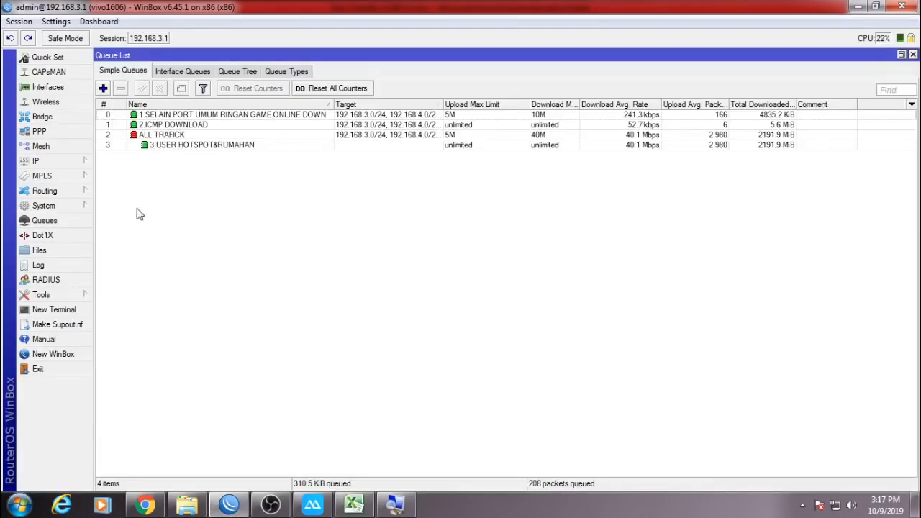
left_click(64, 311)
right_click(435, 198)
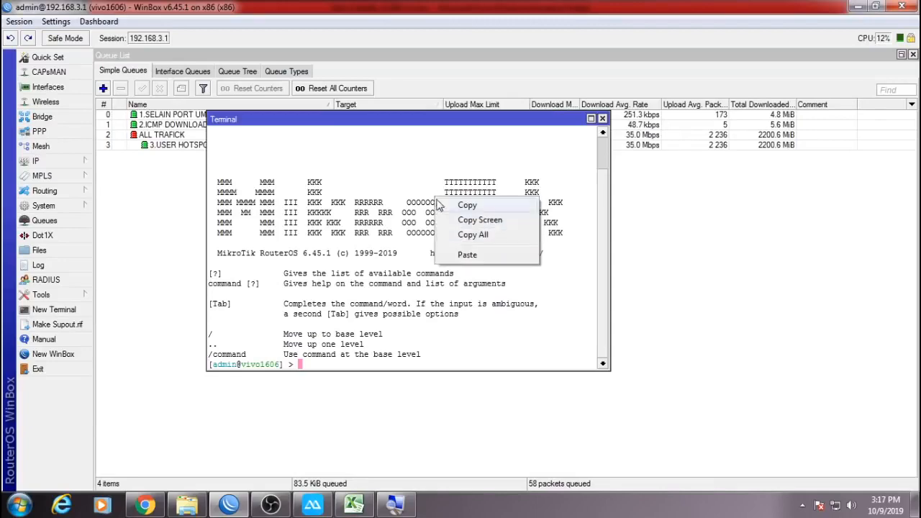
left_click(467, 255)
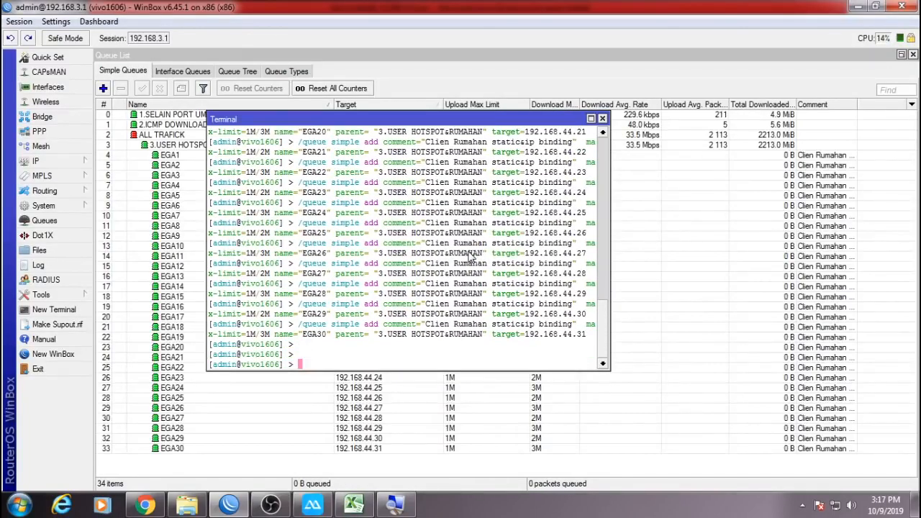
left_click(856, 101)
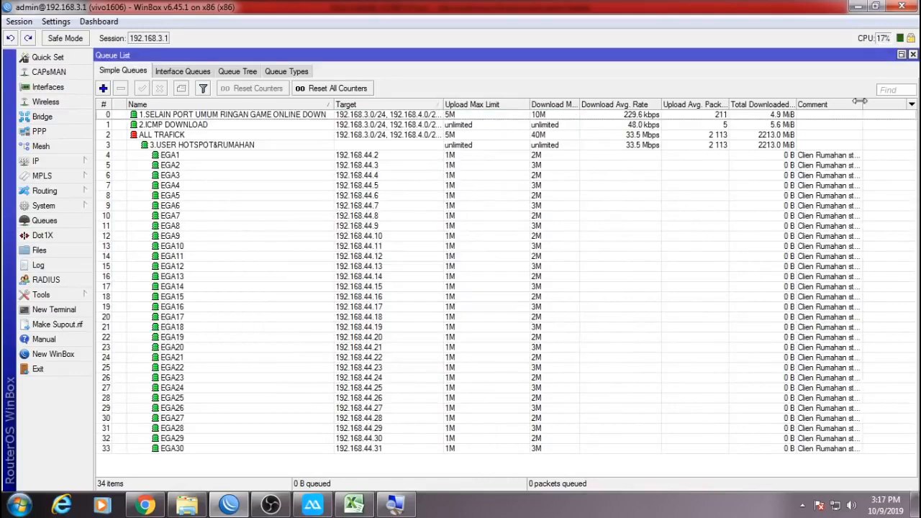
left_click_drag(857, 100, 901, 102)
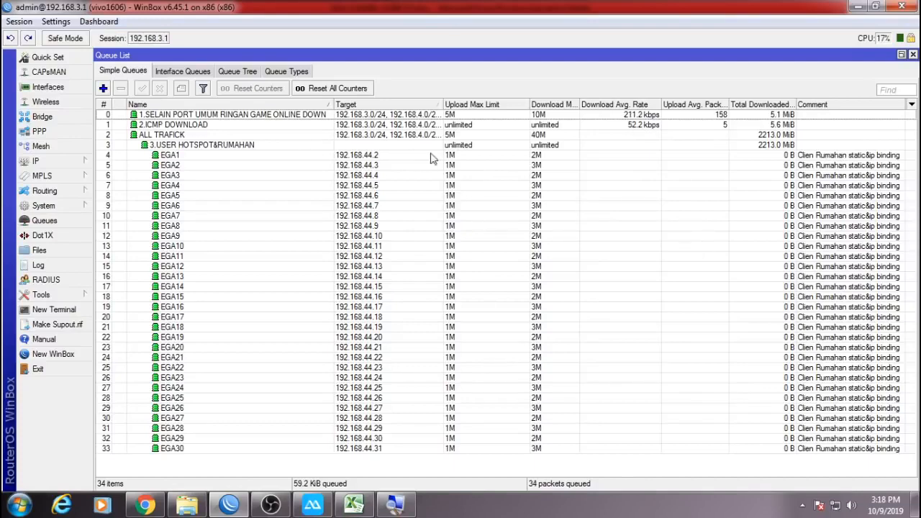
Select the new queues EGA1 through EGA30 in the Simple Queues list.
left_click(199, 157)
left_click(233, 441, "shift")
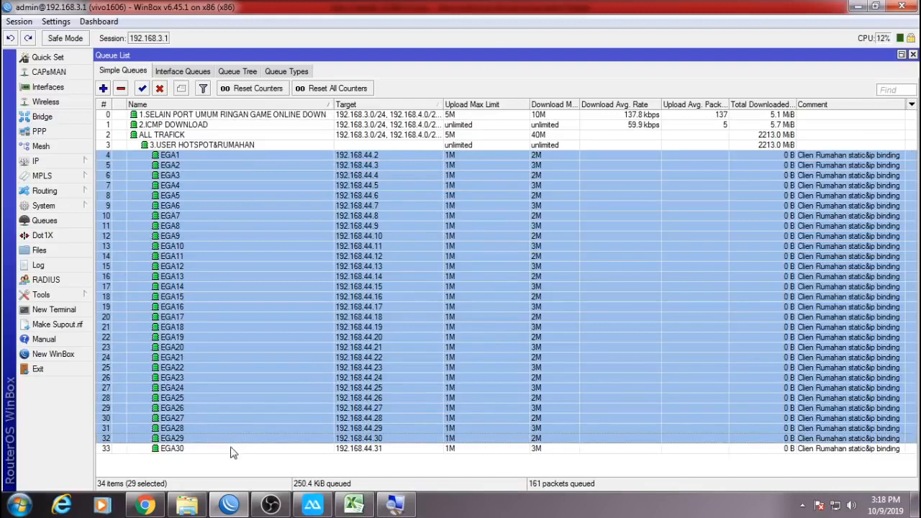
left_click(234, 450, "shift")
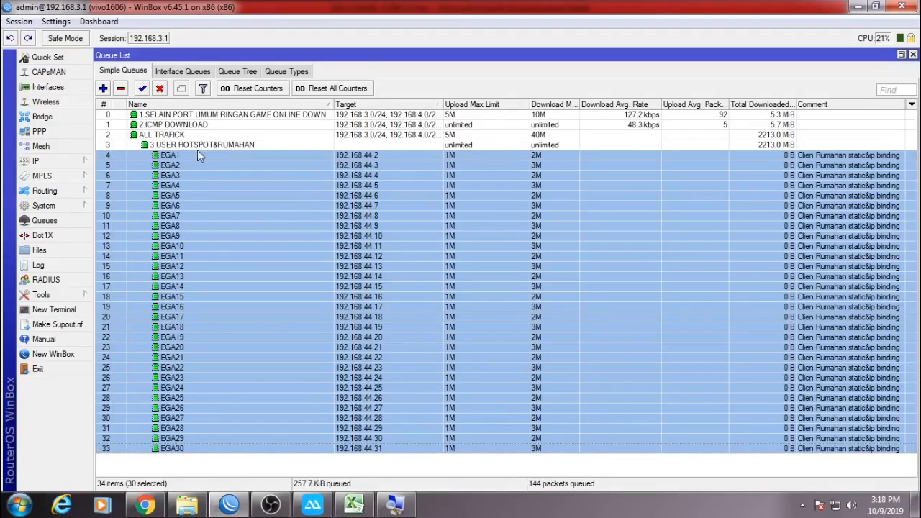
Inspect the EGA12, 3.USER HOTSPOT&RUMAHAN, EGA5 and ALL TRAFICK queues, then return to Excel.
left_click(331, 266)
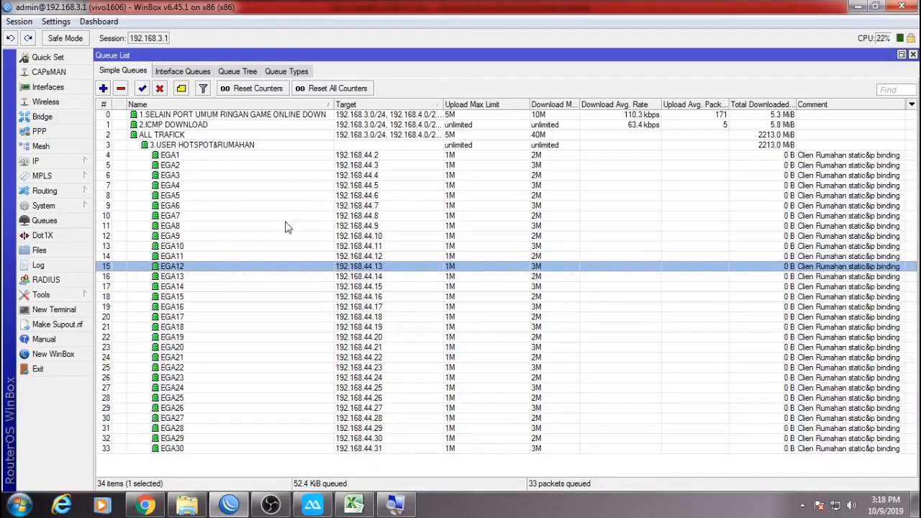
left_click(165, 147)
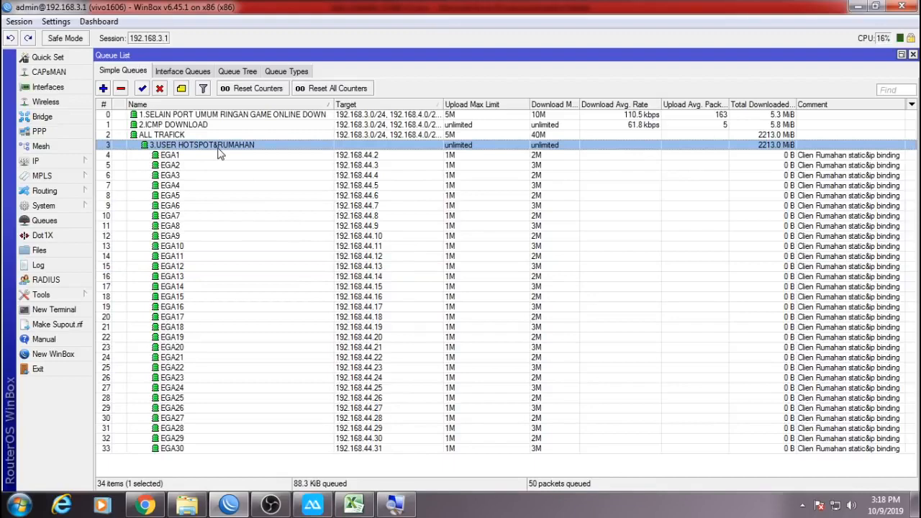
left_click(321, 196)
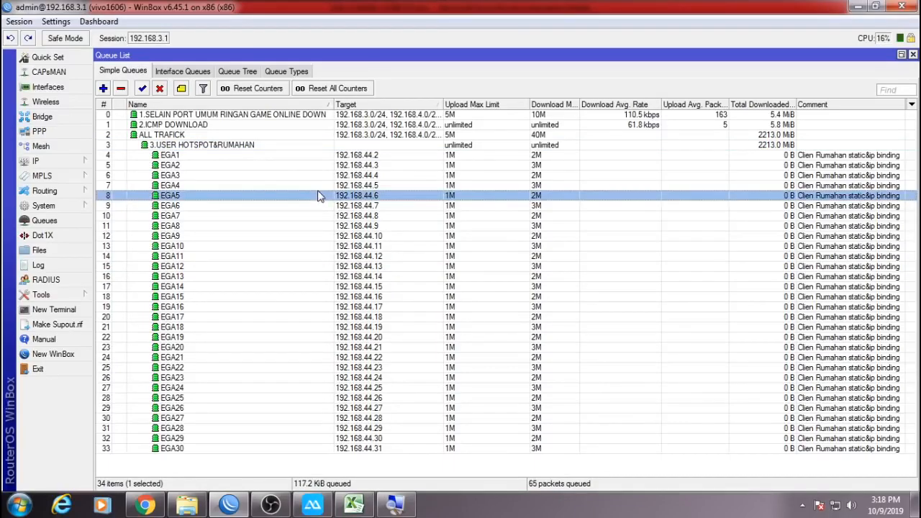
left_click(561, 136)
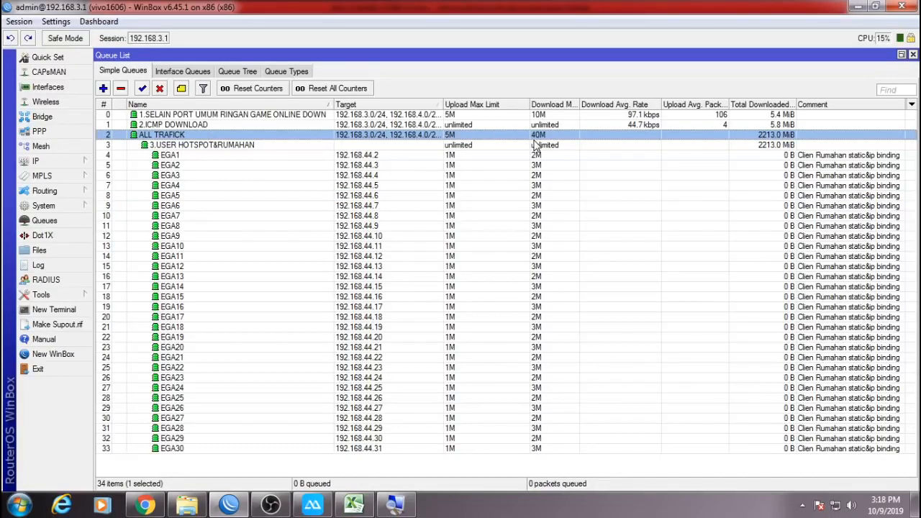
left_click(363, 504)
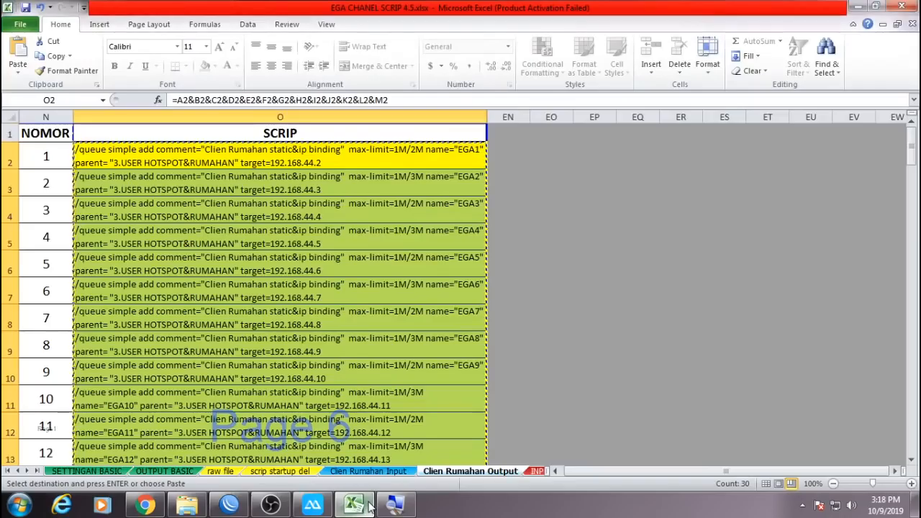
Browse the Clien Rumahan sheets, then view the INPUT PROFILE HOTSPOT sheet with 3M/1M limits.
left_click(362, 476)
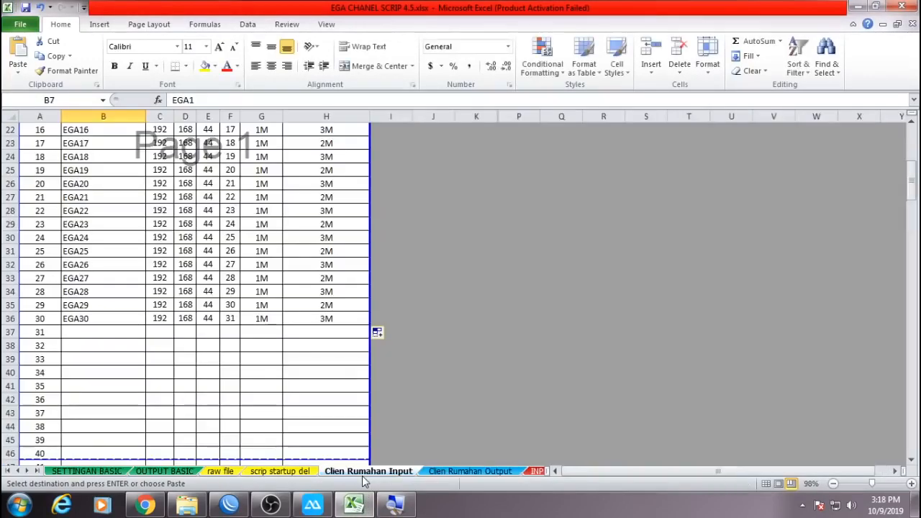
left_click(440, 473)
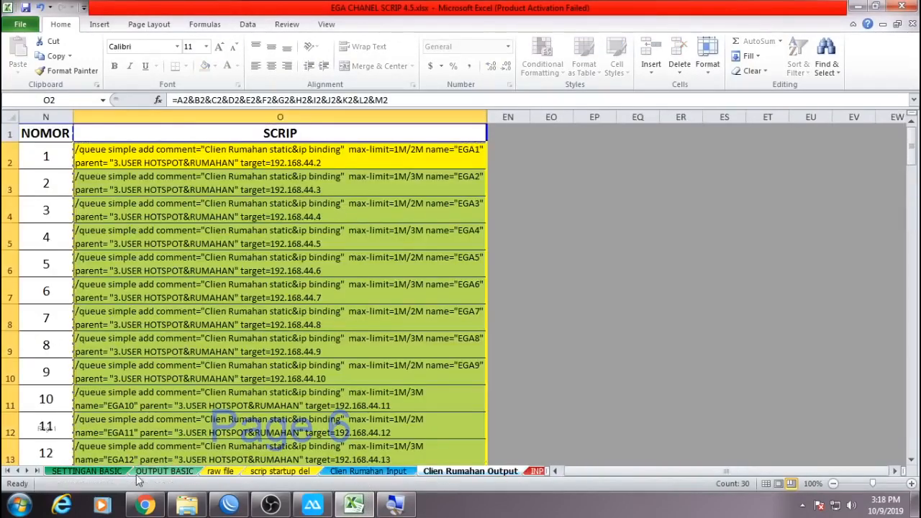
left_click(26, 472)
left_click(27, 471)
left_click(27, 471)
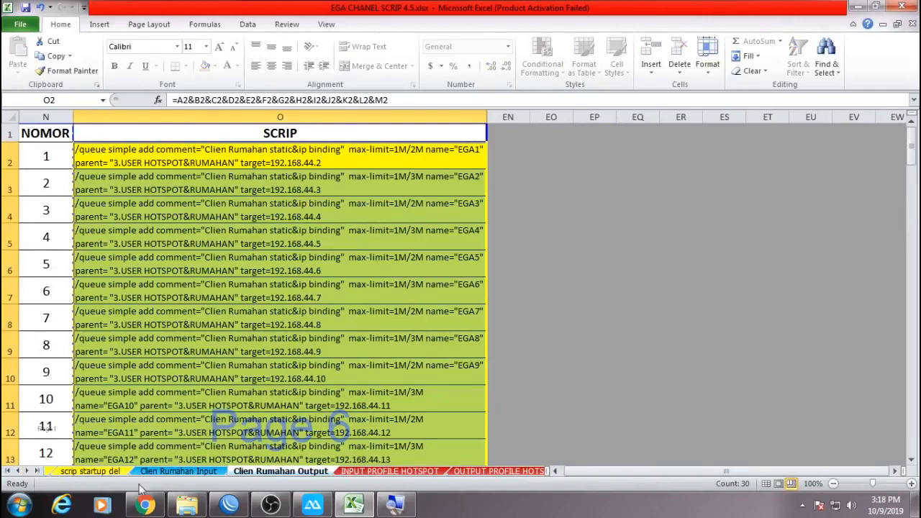
left_click(355, 472)
left_click(390, 316)
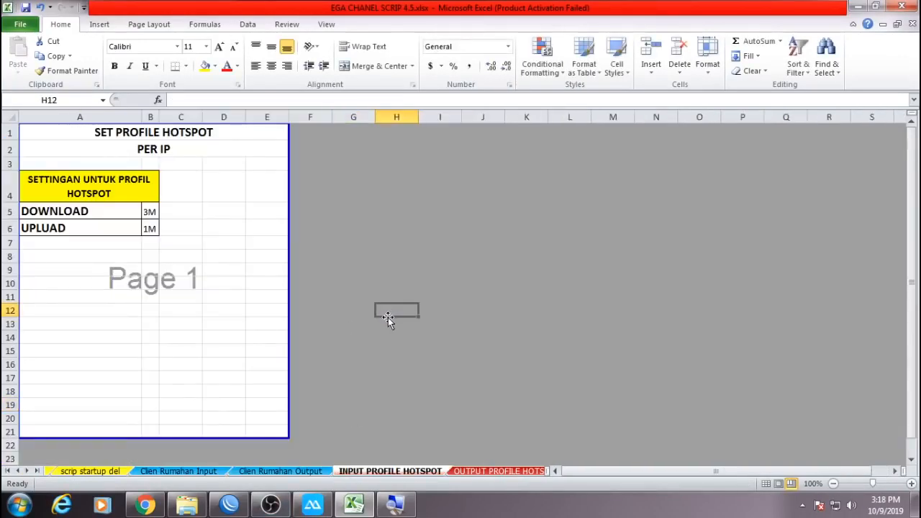
Scroll the sheet tabs back, then return to WinBox and open the IP menu.
left_click(26, 471)
left_click(27, 472)
left_click(27, 471)
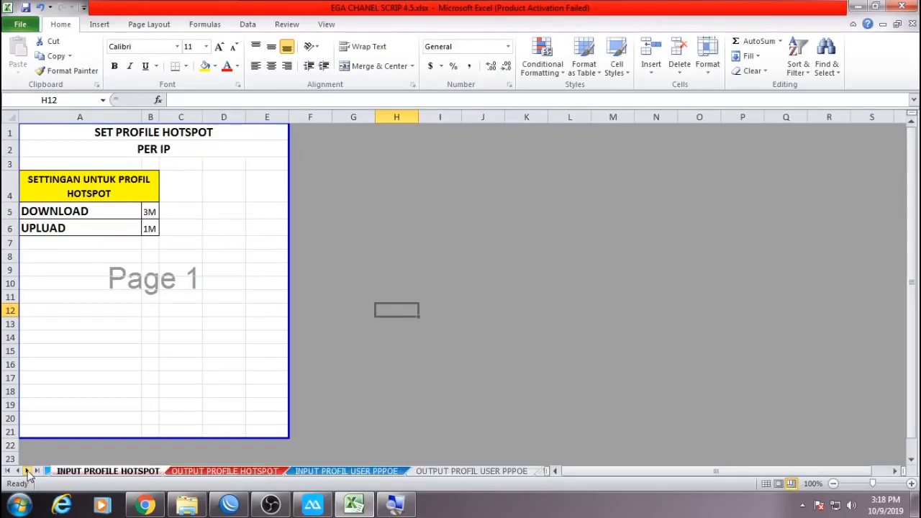
left_click(18, 471)
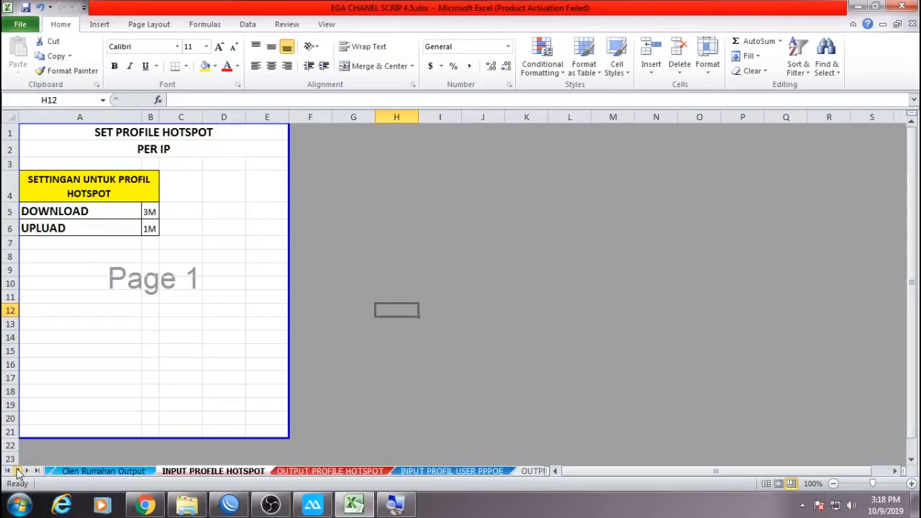
left_click(349, 311)
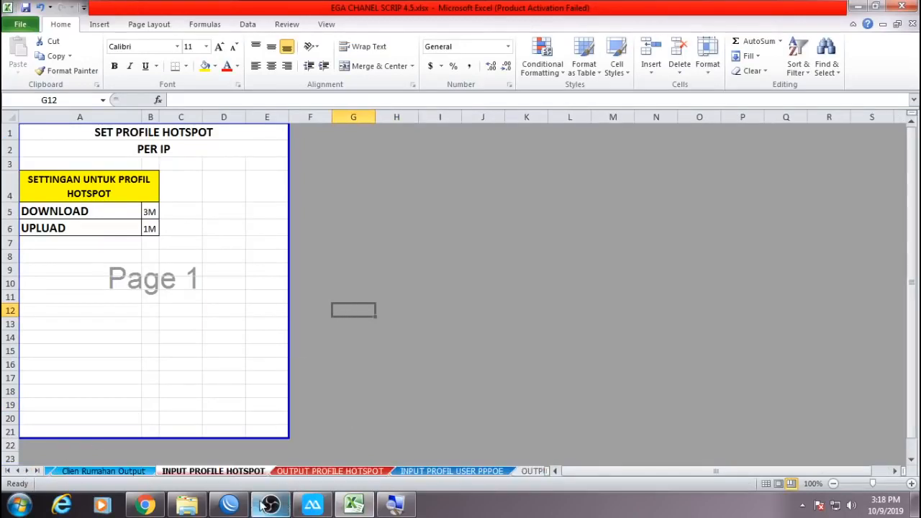
left_click(229, 504)
left_click(33, 162)
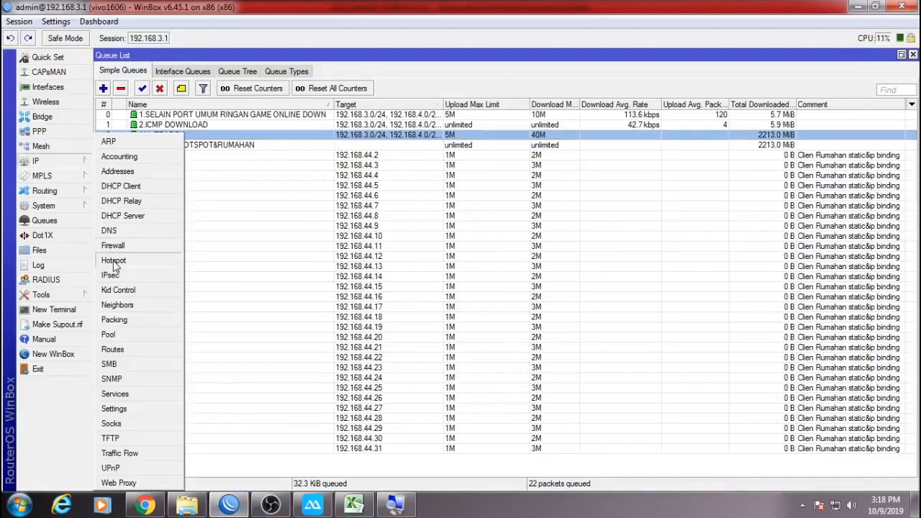
Check the ADMIN entry under IP > Hotspot User Profiles, then return to the Excel workbook.
left_click(113, 260)
left_click(187, 117)
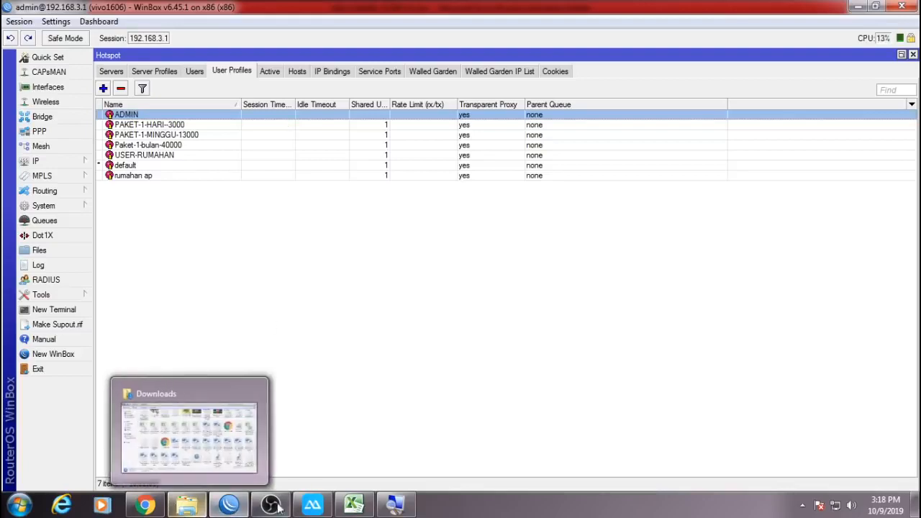
left_click(353, 506)
Set the hotspot profile inputs in Excel to 10M download (B5) and 5M upload (B6).
left_click(150, 211)
type("2,")
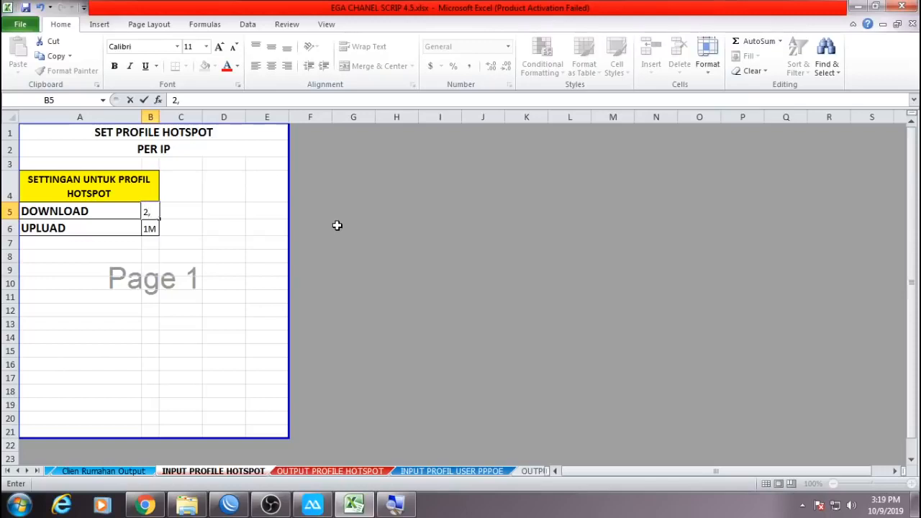
key("Return")
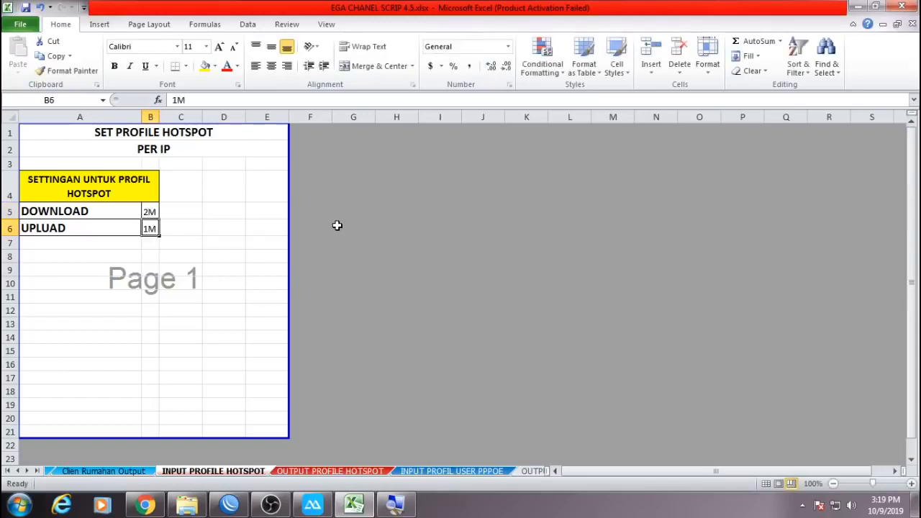
type("512")
key("Up")
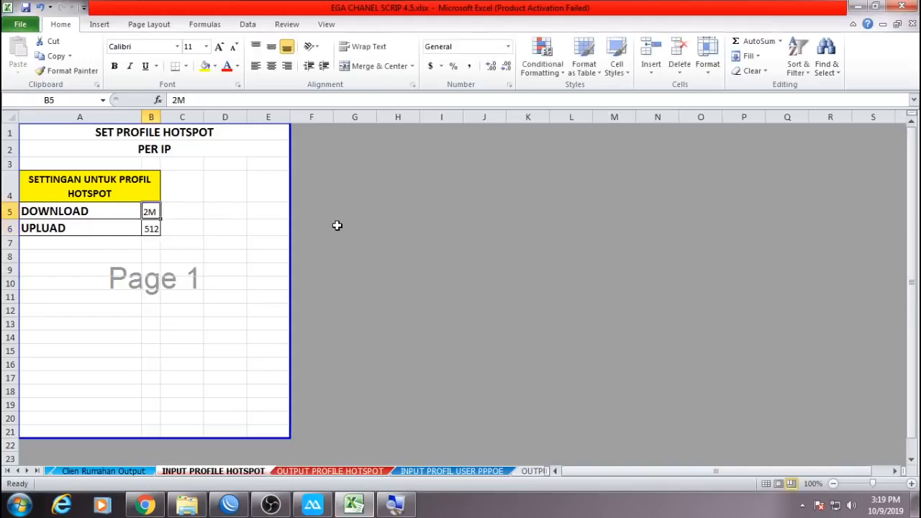
type("10")
key("Return")
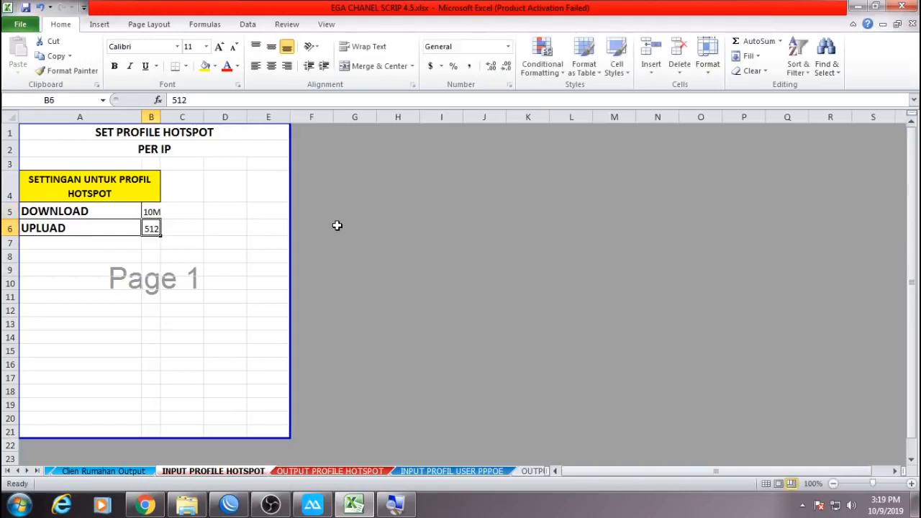
type("5M")
key("Return")
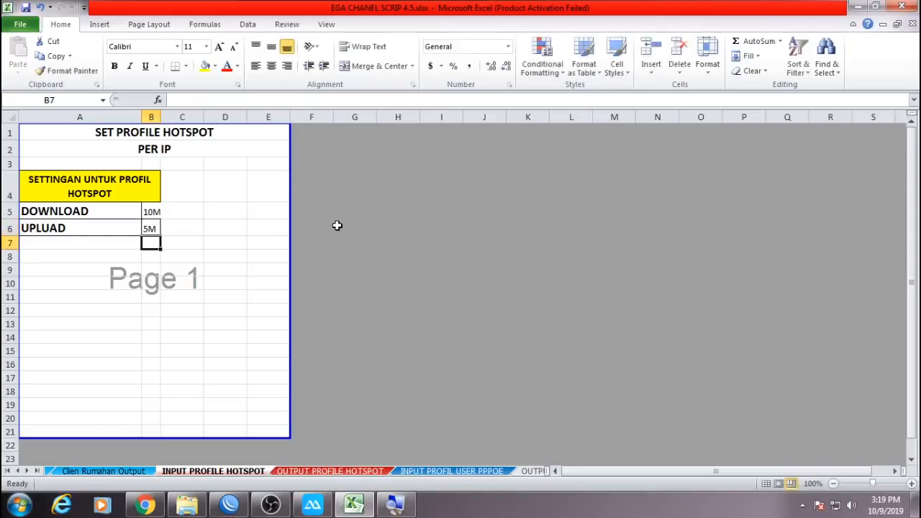
Copy the generated login script F1:F3 from the OUTPUT PROFILE HOTSPOT sheet and return to WinBox.
left_click(310, 473)
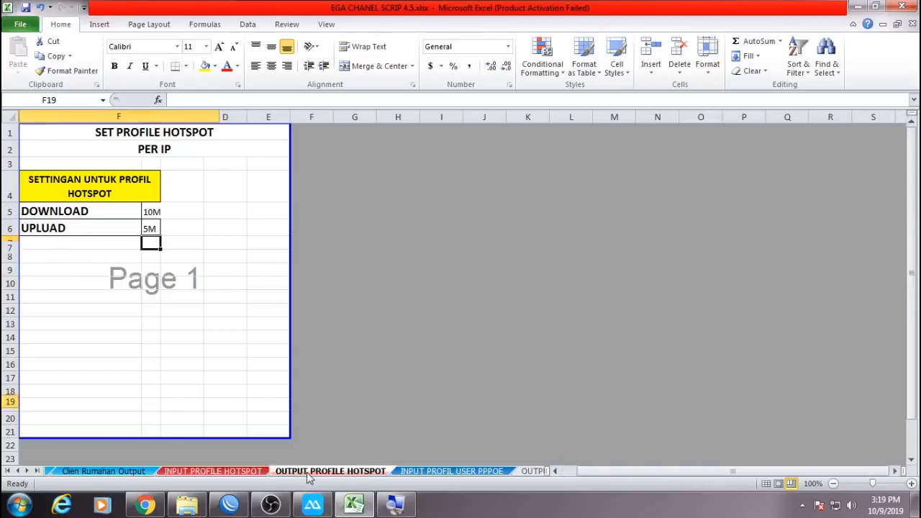
left_click_drag(144, 130, 141, 182)
key("ctrl+c")
mouse_move(242, 508)
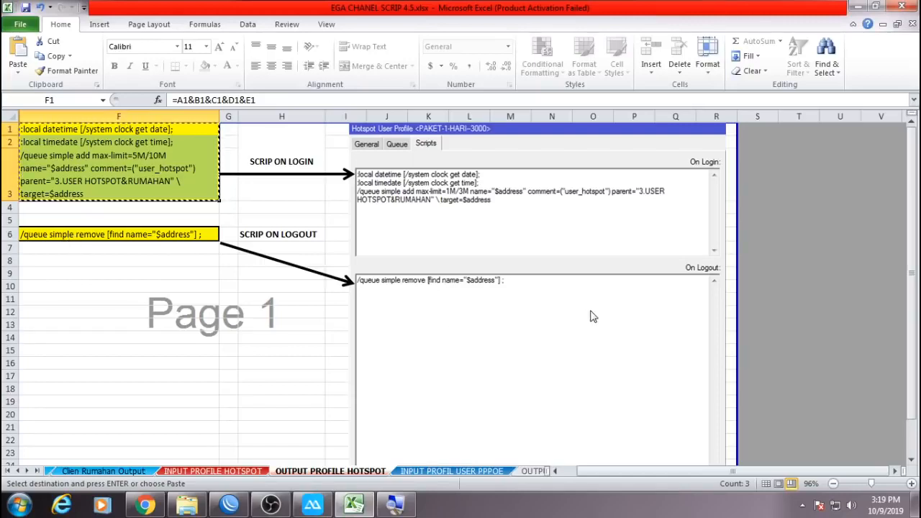
left_click(241, 506)
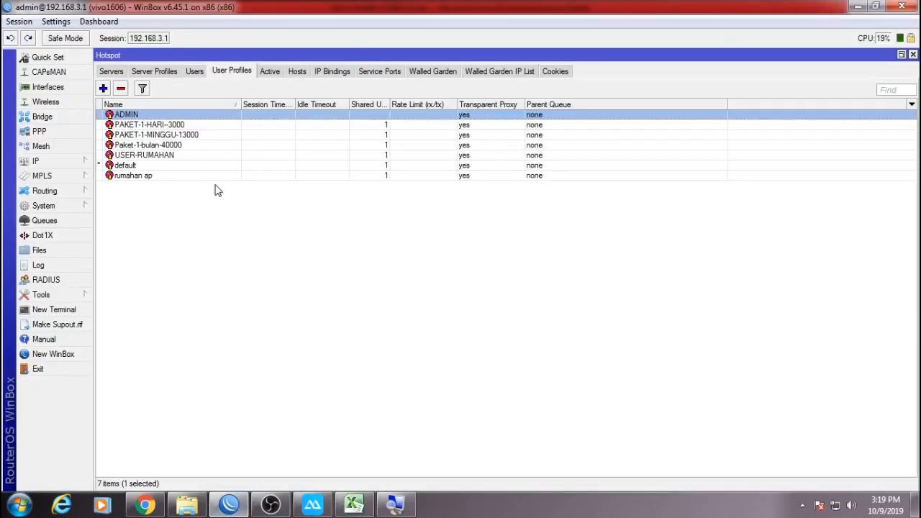
Paste the simple-queue script into the ADMIN profile's On Login script and save.
double_click(140, 115)
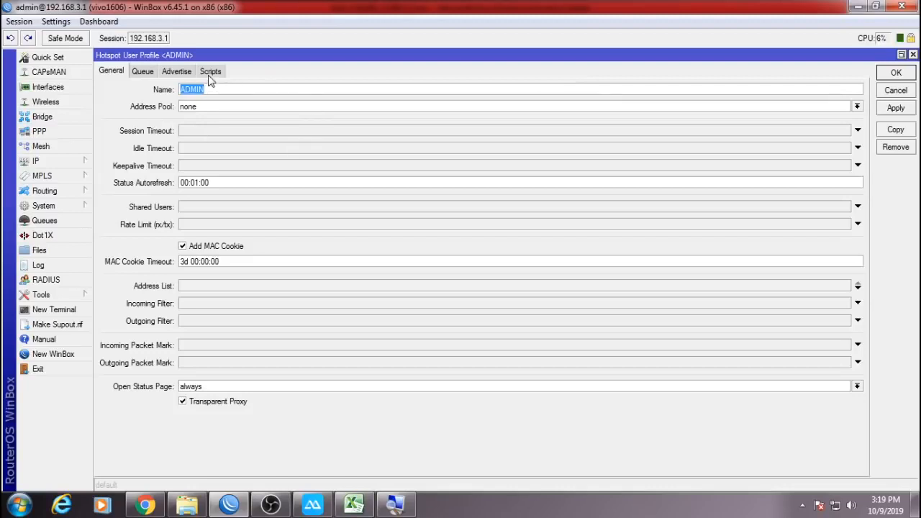
left_click(210, 70)
left_click(212, 117)
key("ctrl+v")
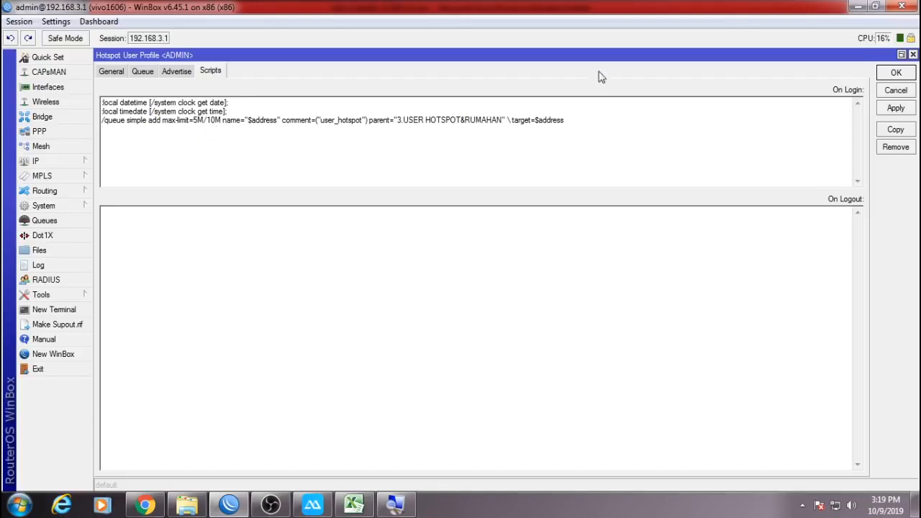
left_click(896, 74)
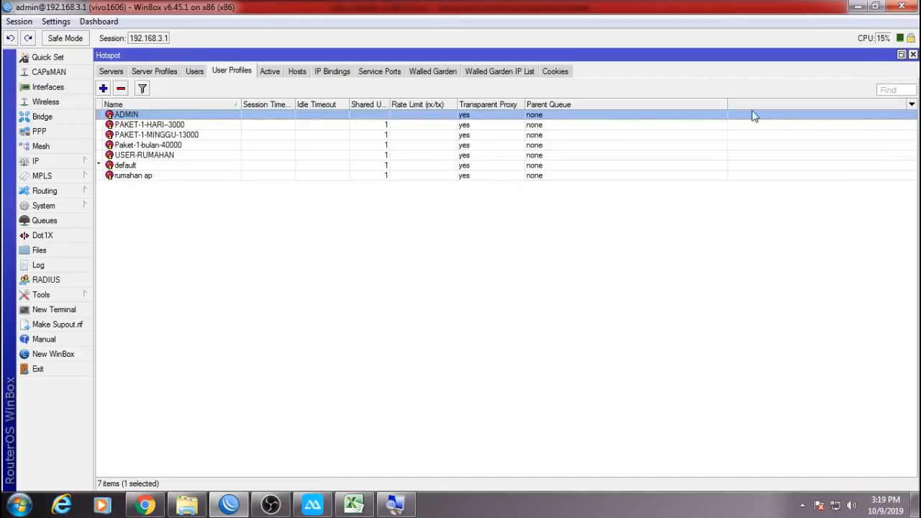
Append the queue script to PAKET-1-HARI-3000's login script with a 2M/3M max-limit.
double_click(178, 127)
left_click(348, 152)
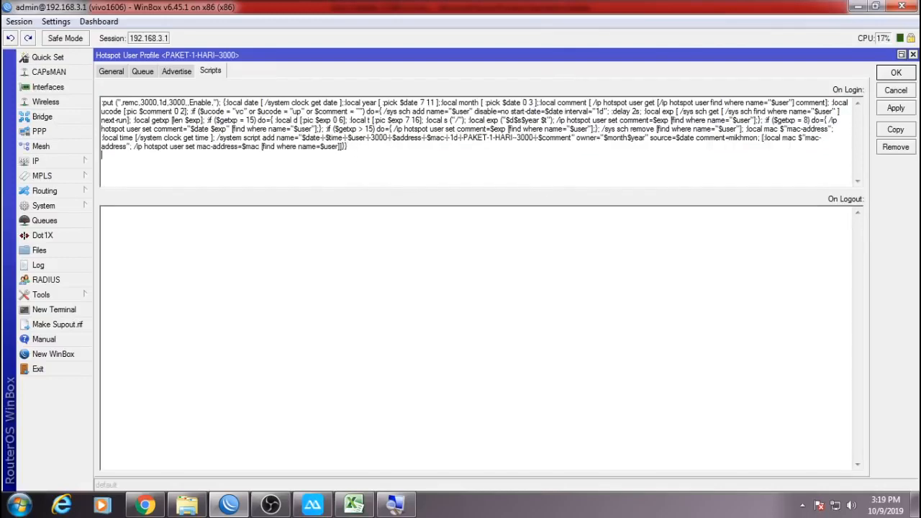
key("ctrl+v")
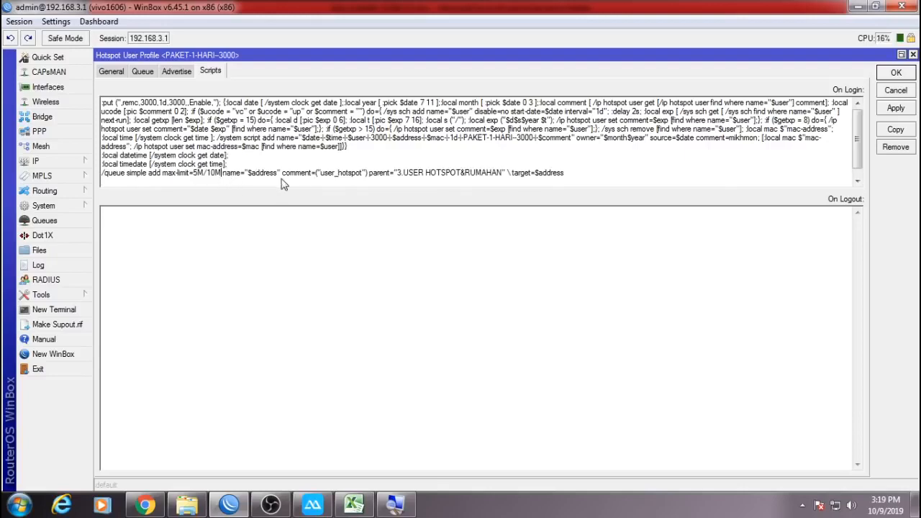
type("3")
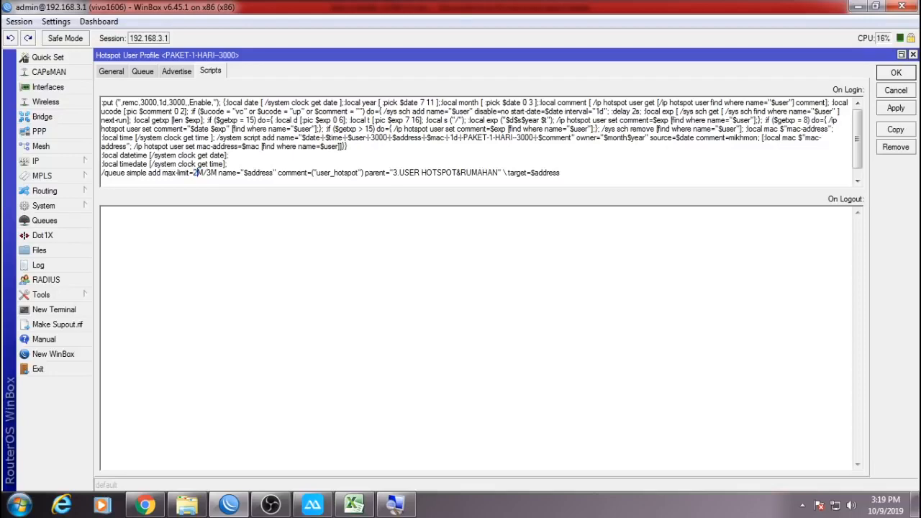
left_click(896, 74)
Append the queue script to PAKET-1-MINGGU-13000's login script with a 2M/3M max-limit.
double_click(242, 137)
left_click(375, 152)
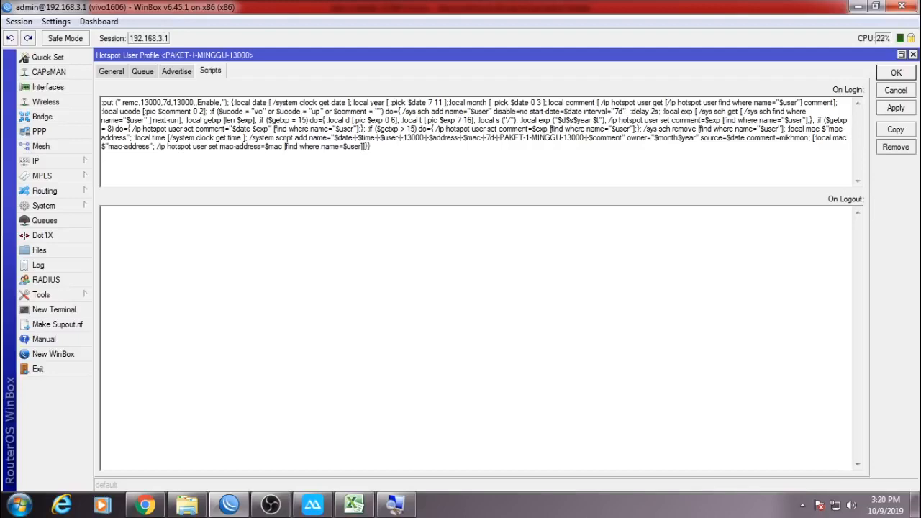
key("ctrl+v")
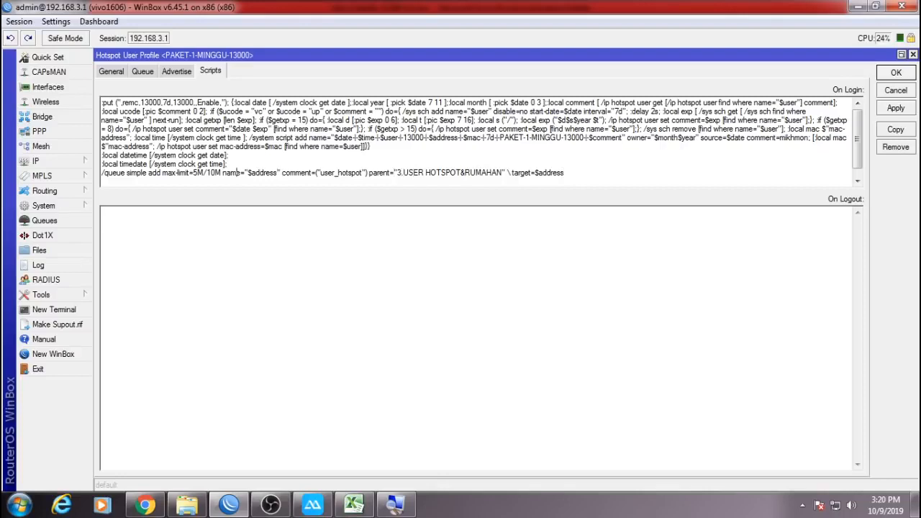
type("3")
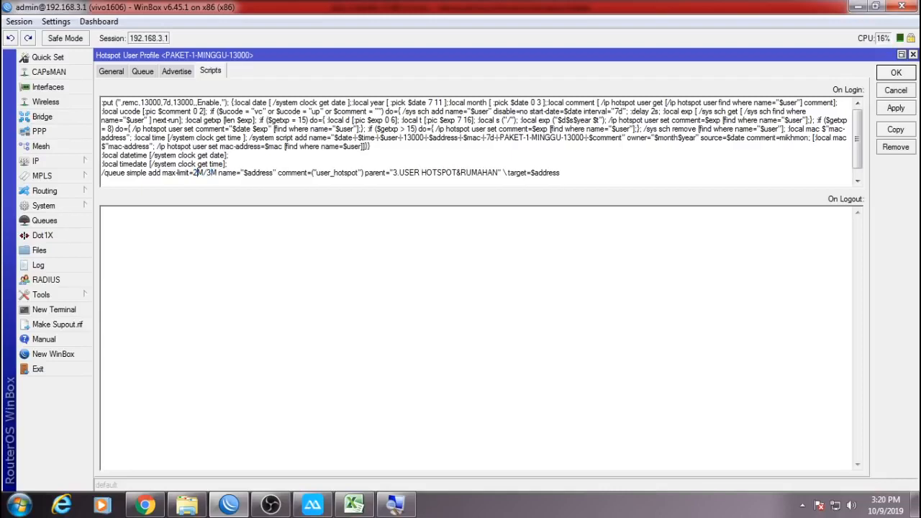
left_click(885, 73)
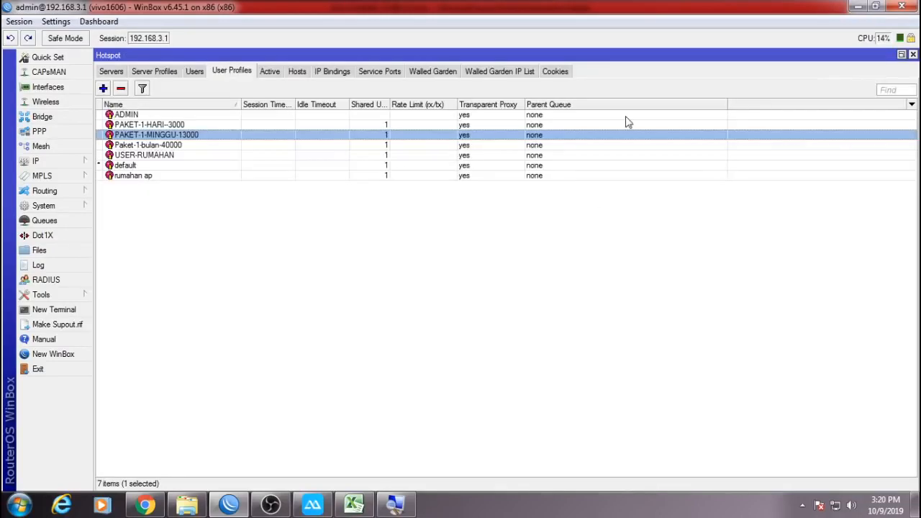
Append the queue script to Paket-1-bulan-40000's login script with a 2M/4M max-limit.
double_click(183, 146)
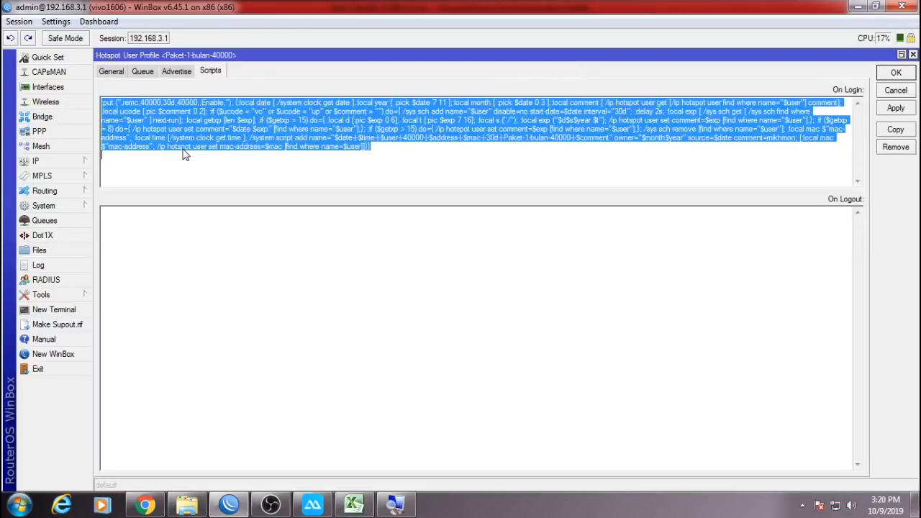
left_click(382, 149)
key("ctrl+v")
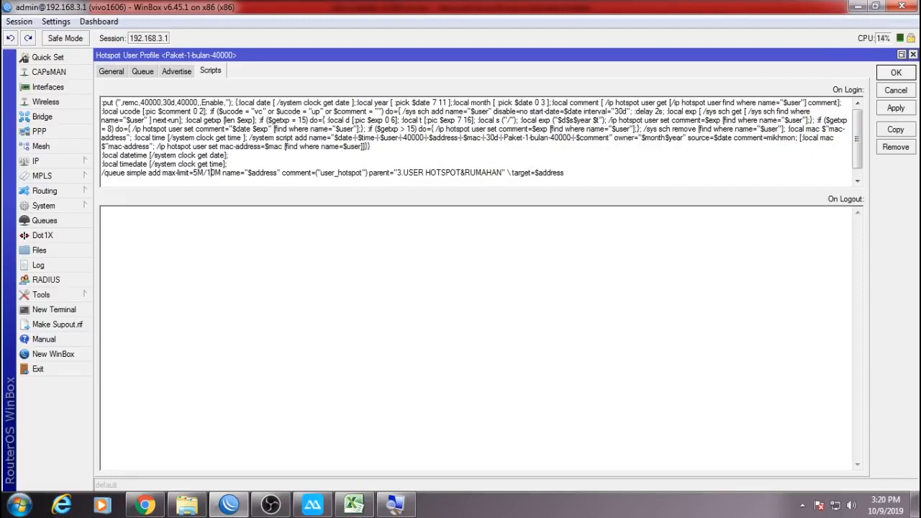
type("4")
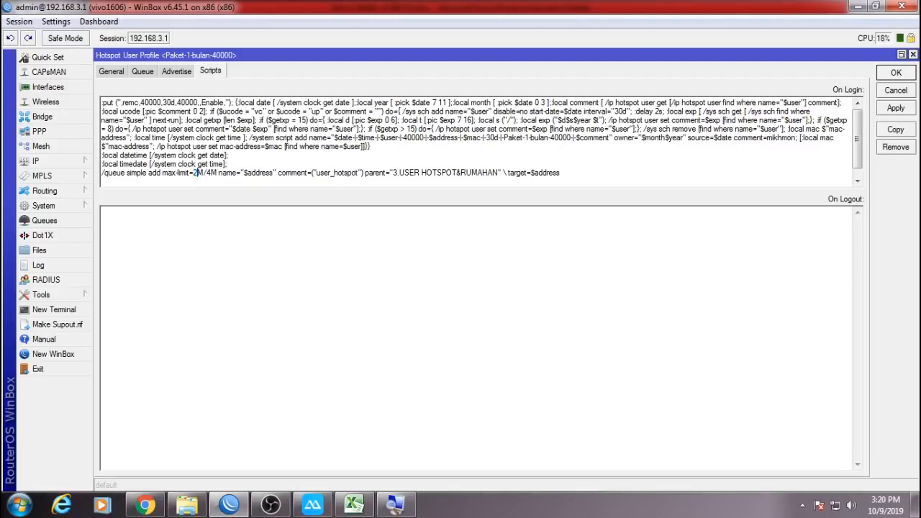
left_click(908, 72)
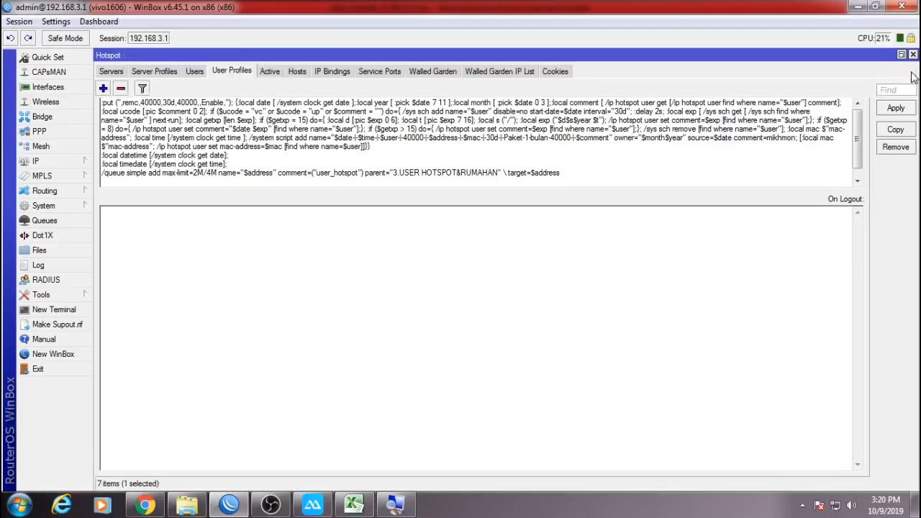
Review USER-RUMAHAN, then give the default profile the queue login script with a 1M/2M max-limit.
double_click(212, 157)
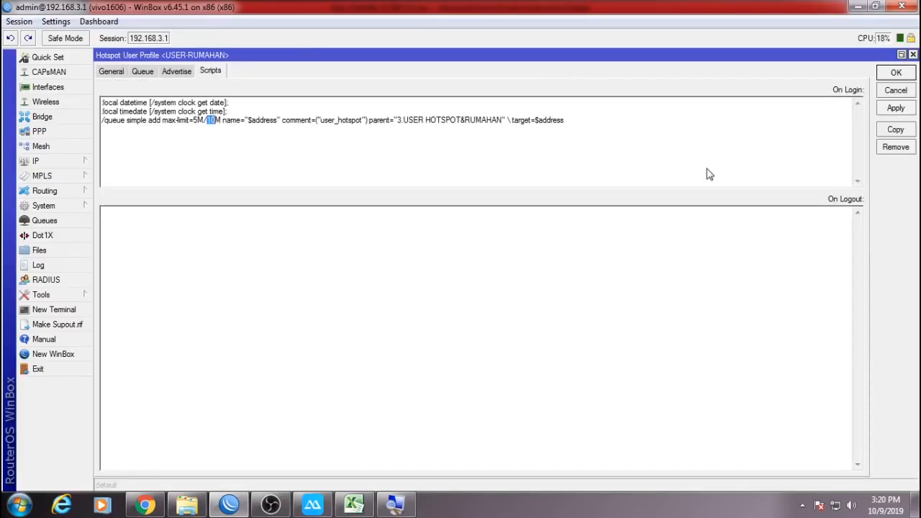
type("3")
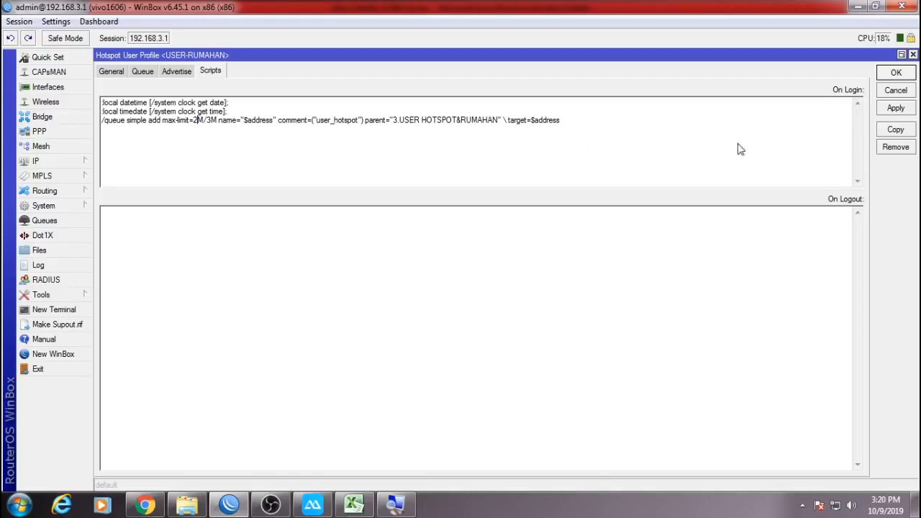
left_click(889, 90)
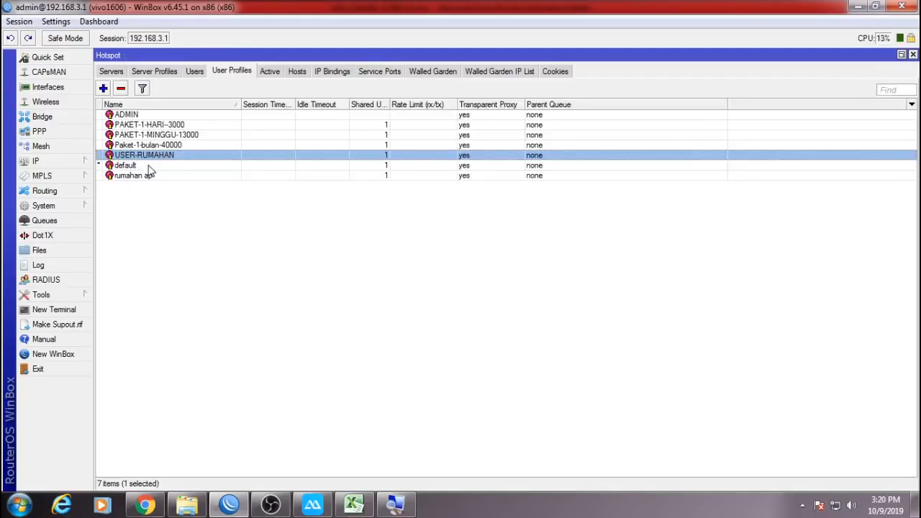
double_click(150, 171)
key("ctrl+v")
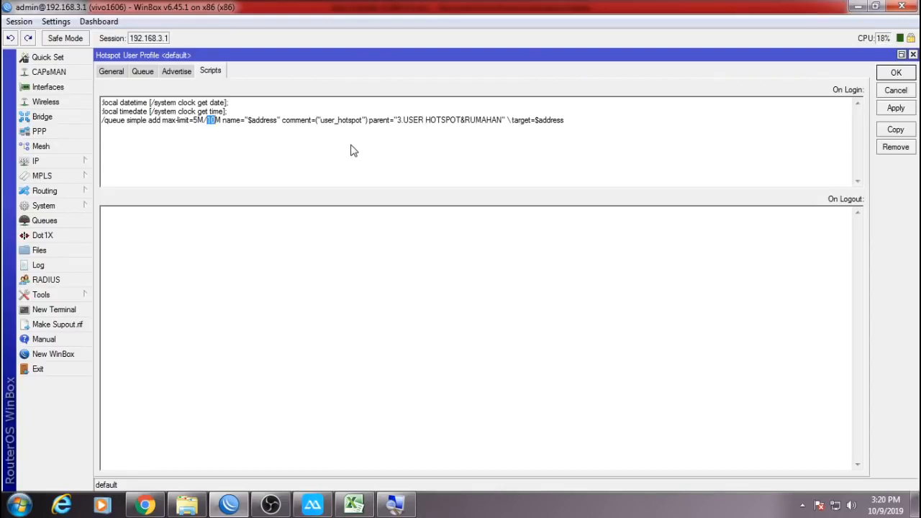
type("2")
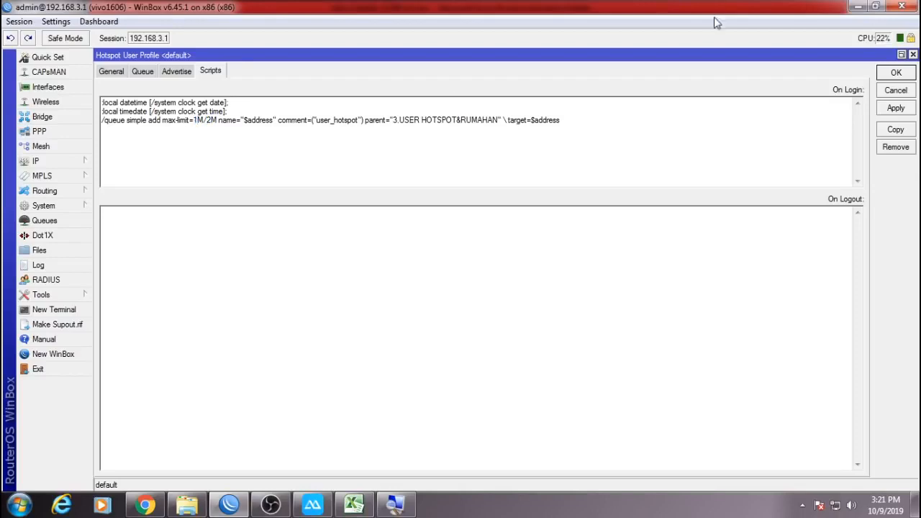
left_click(906, 74)
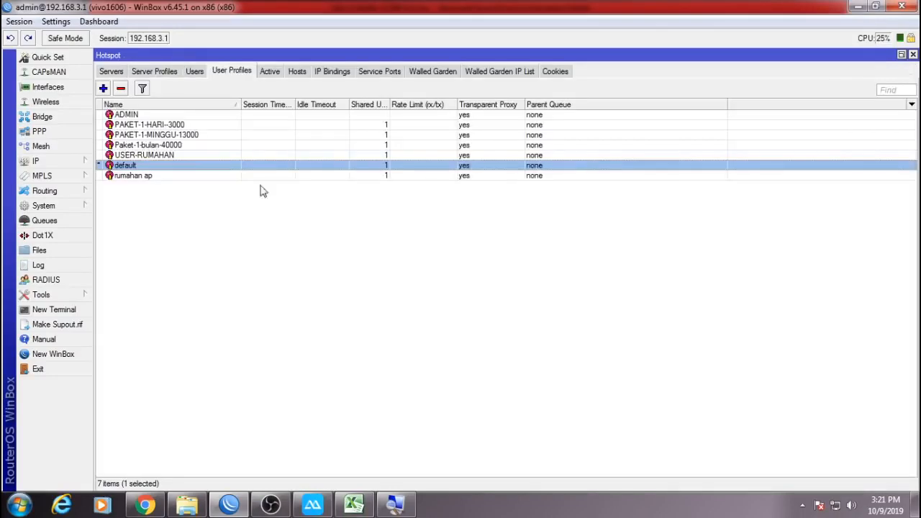
Check that rumahan ap already carries the 5M/10M queue login script.
double_click(131, 177)
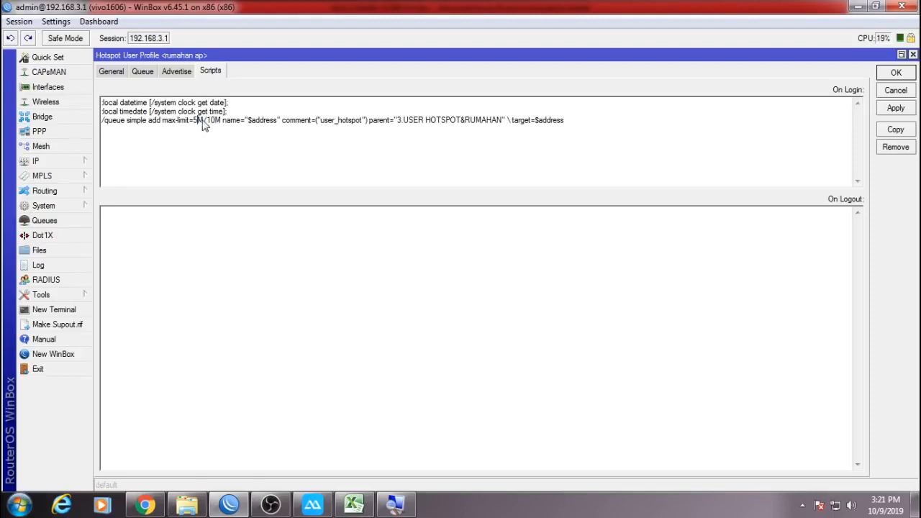
left_click(895, 75)
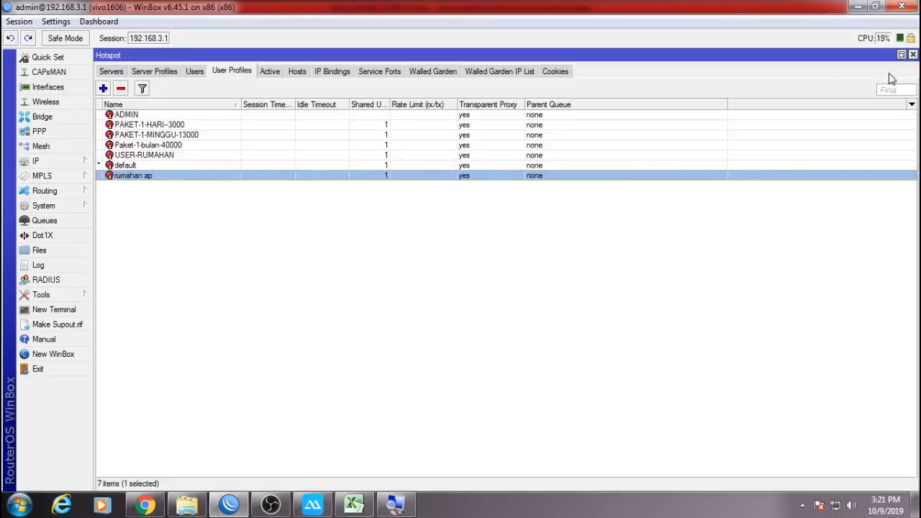
left_click(253, 216)
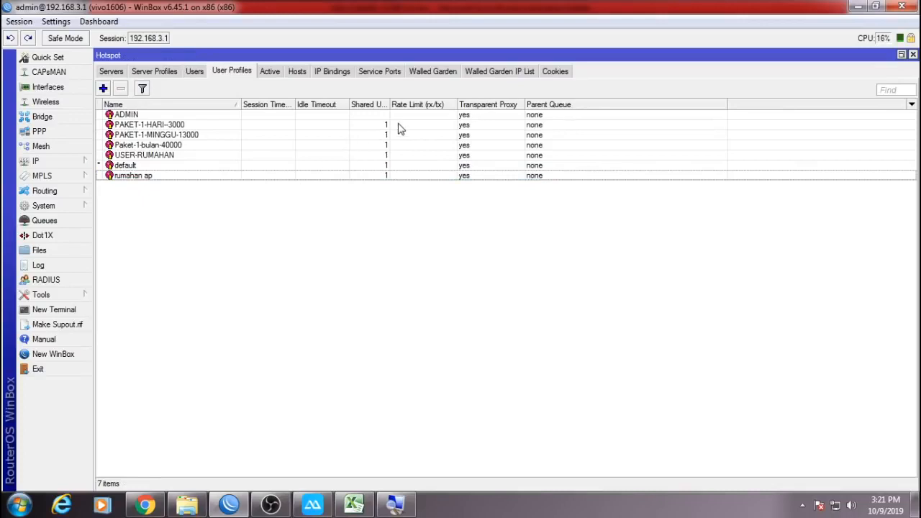
Turn off Transparent Proxy for ADMIN, PAKET-1-HARI-3000 and PAKET-1-MINGGU-13000.
double_click(477, 117)
left_click(111, 71)
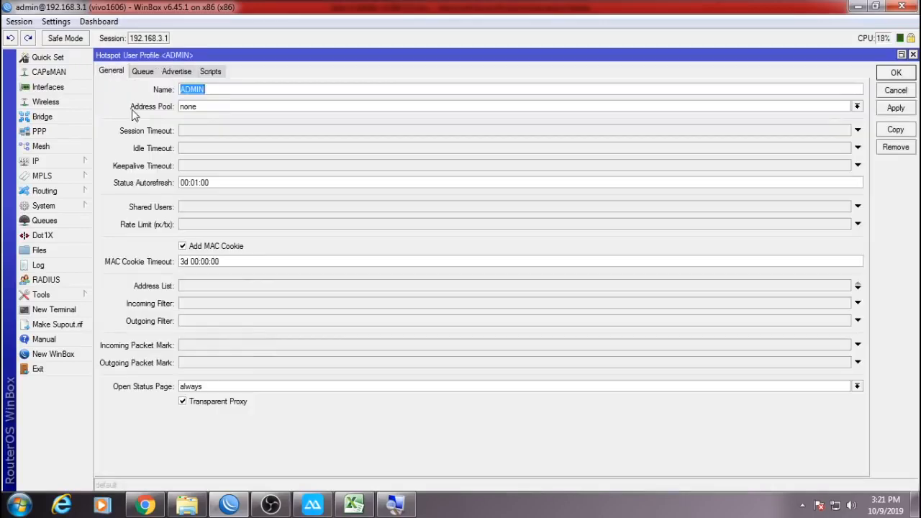
left_click(214, 401)
left_click(892, 74)
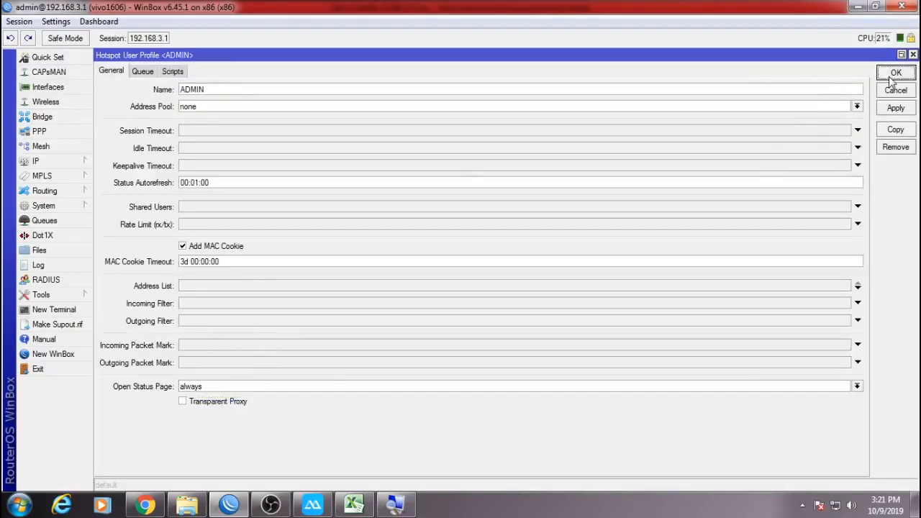
double_click(765, 123)
left_click(220, 402)
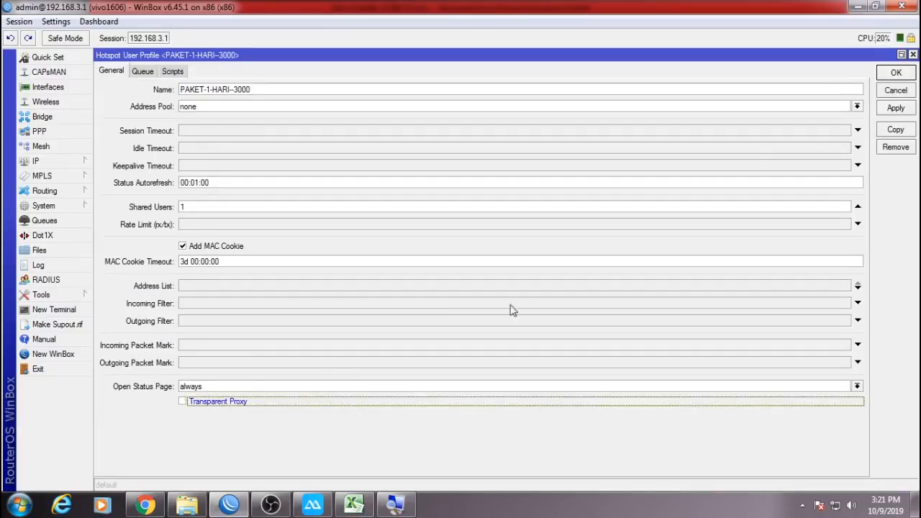
left_click(886, 76)
double_click(734, 135)
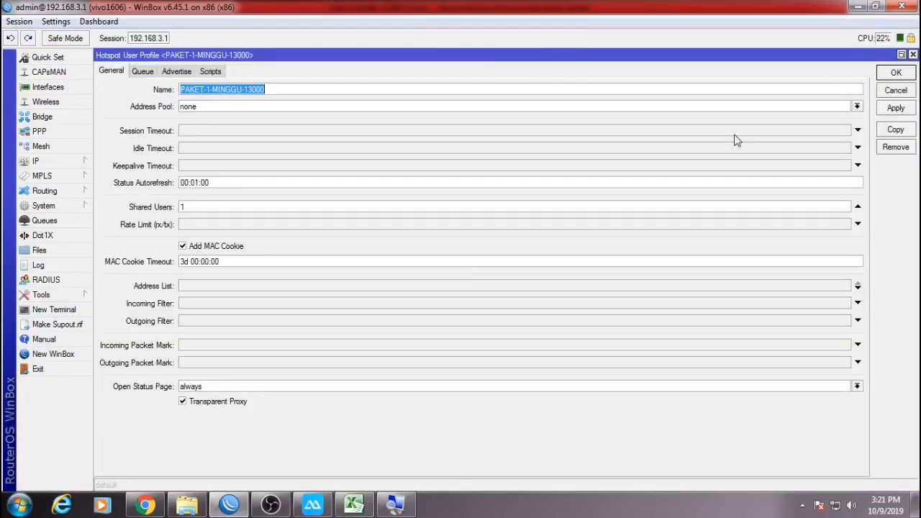
left_click(227, 403)
left_click(890, 75)
Turn off Transparent Proxy for Paket-1-bulan-40000 and USER-RUMAHAN.
key("Down")
key("Return")
left_click(205, 404)
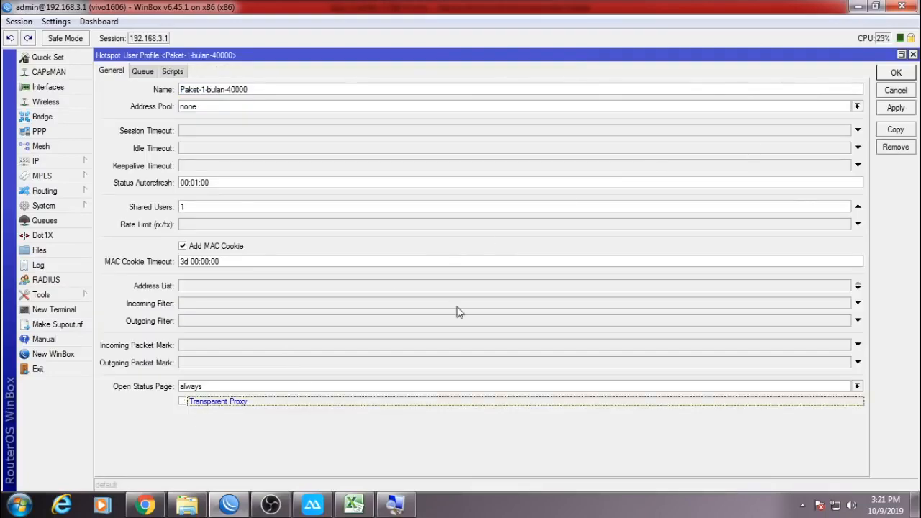
left_click(892, 76)
key("Down")
key("Return")
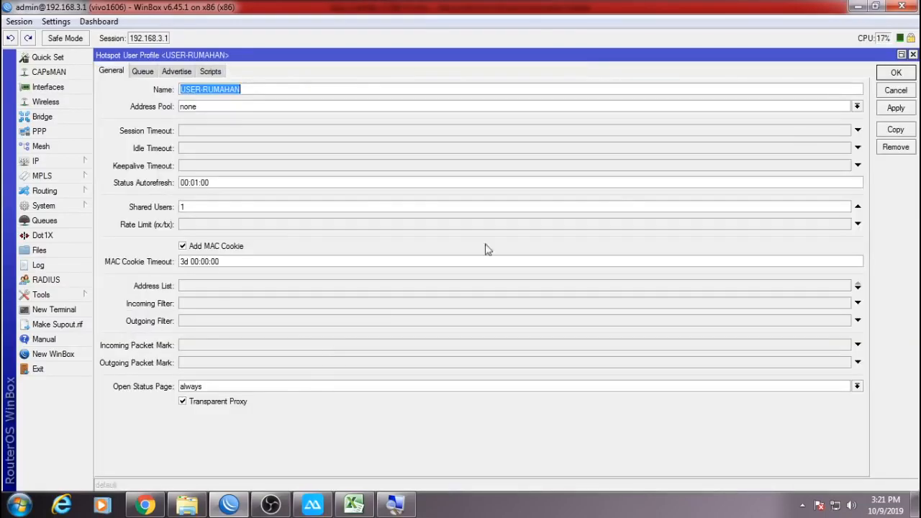
left_click(219, 402)
left_click(894, 75)
Turn off Transparent Proxy for the default and rumahan ap profiles.
key("Down")
key("Return")
left_click(203, 404)
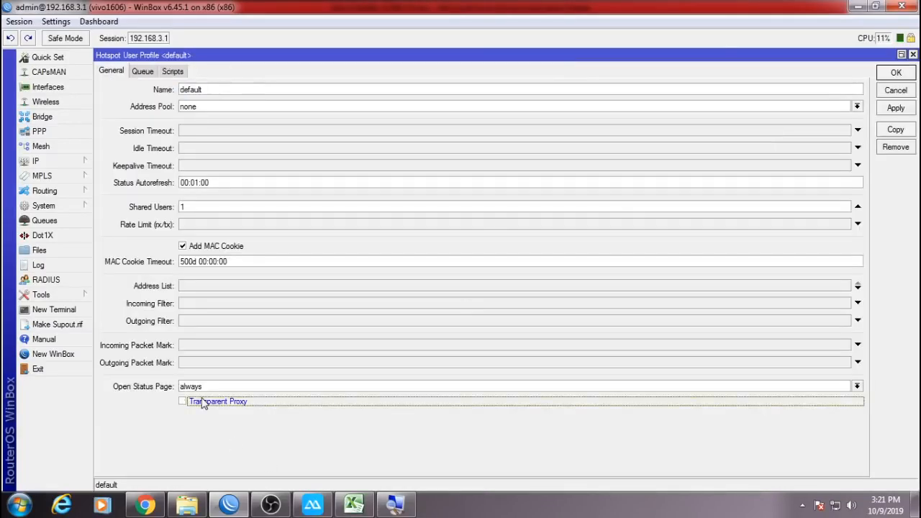
left_click(893, 74)
key("Down")
key("Return")
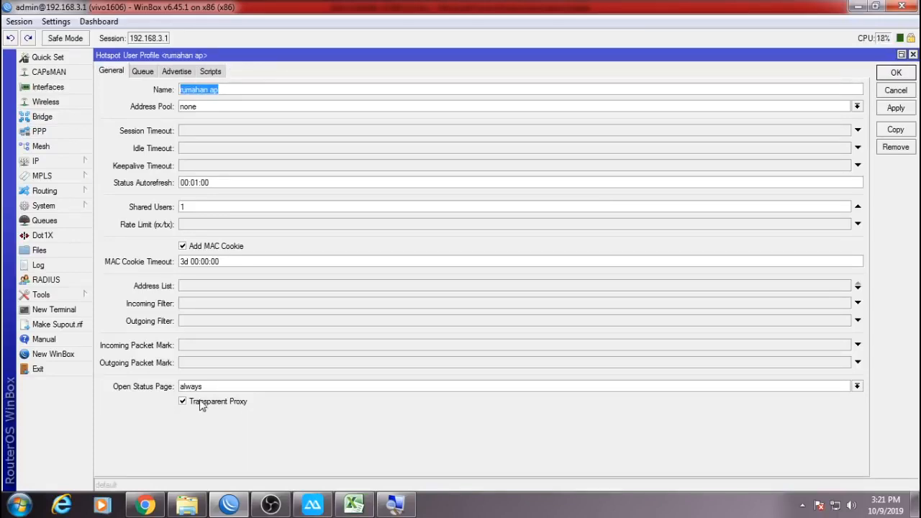
left_click(201, 404)
left_click(896, 74)
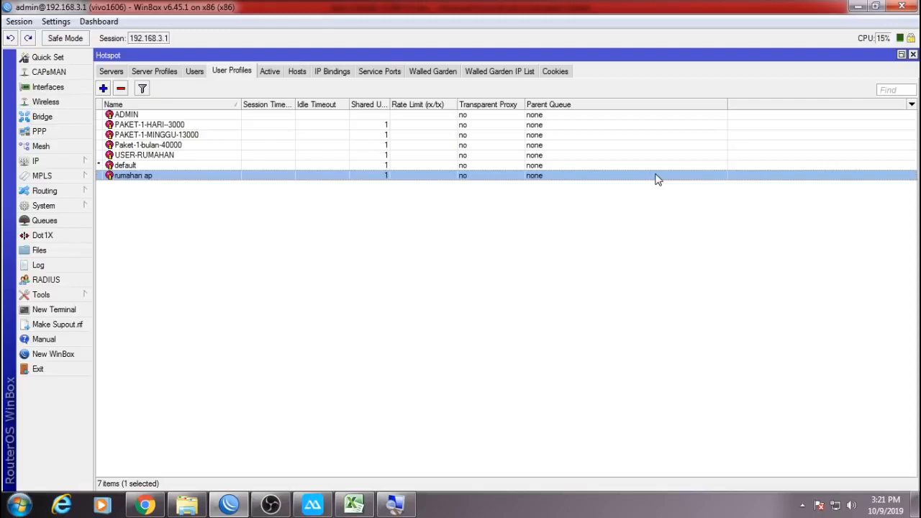
left_click(485, 118)
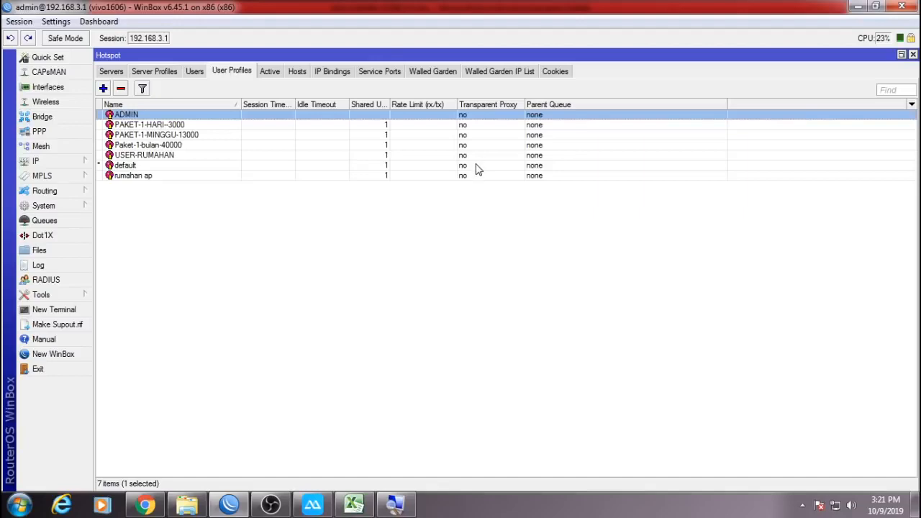
Toggle the Transparent Proxy column to verify it is off for all profiles, then switch to Excel.
left_click(477, 176, "shift")
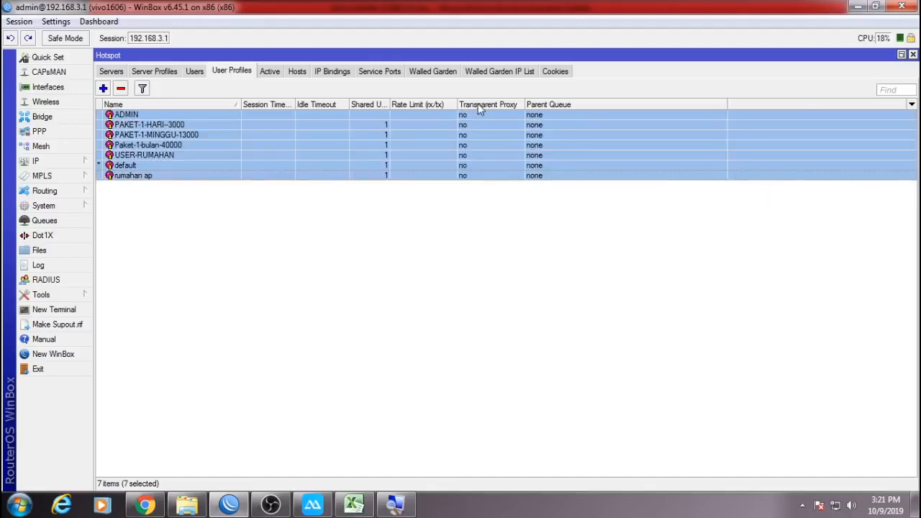
right_click(285, 194)
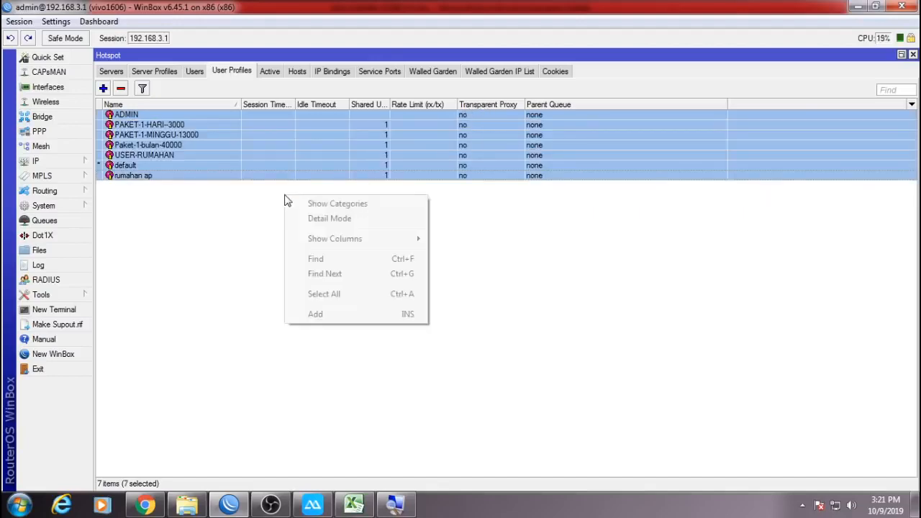
mouse_move(412, 238)
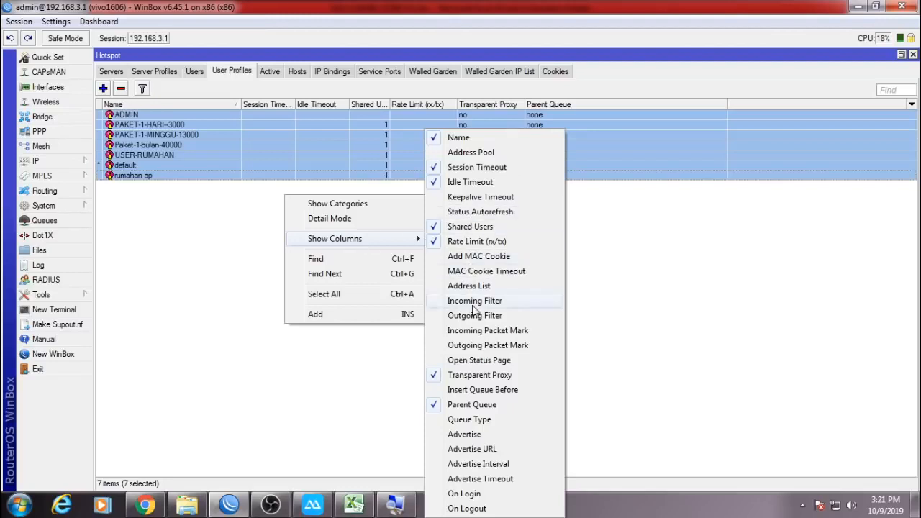
left_click(463, 377)
right_click(383, 286)
mouse_move(487, 326)
left_click(568, 379)
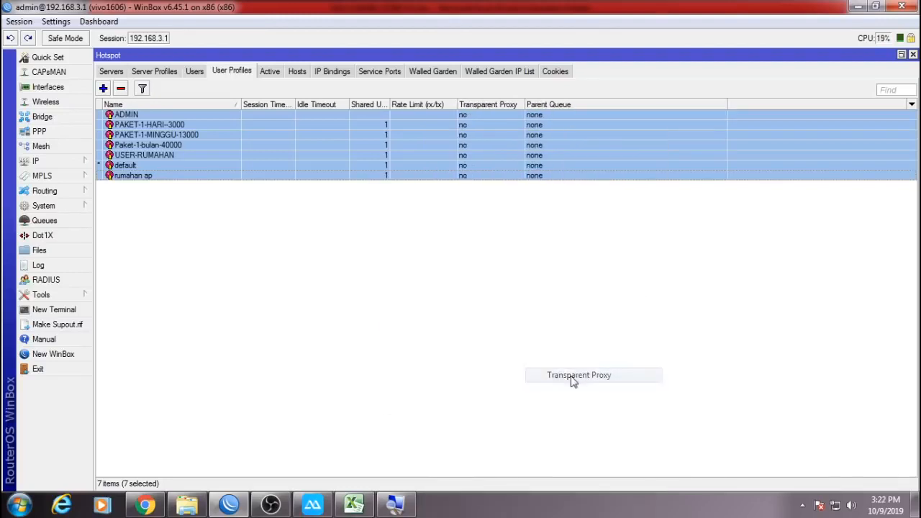
left_click(457, 216)
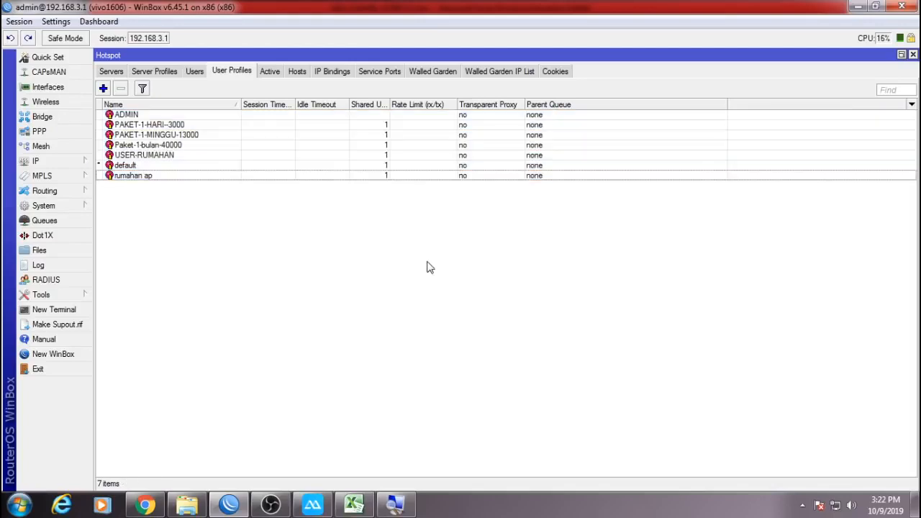
left_click(352, 506)
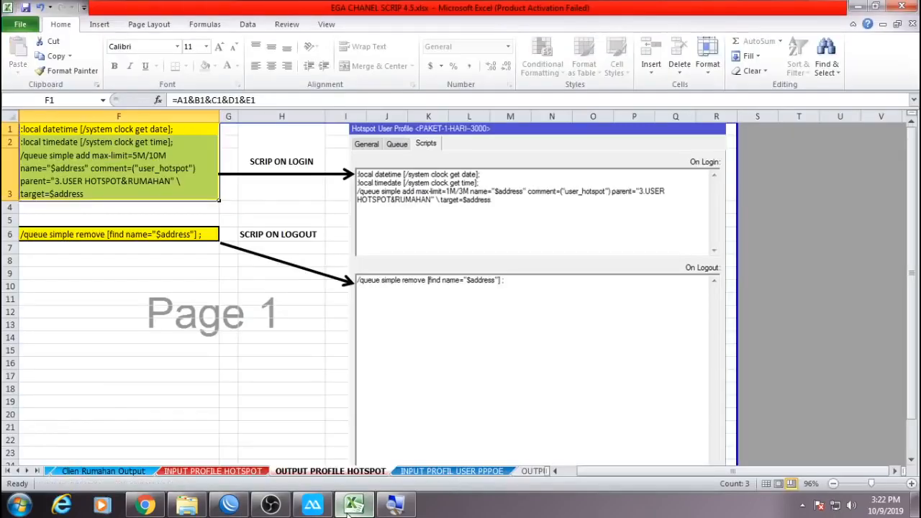
Copy the logout script from F6 and open the ADMIN profile's Scripts in WinBox.
left_click(102, 237)
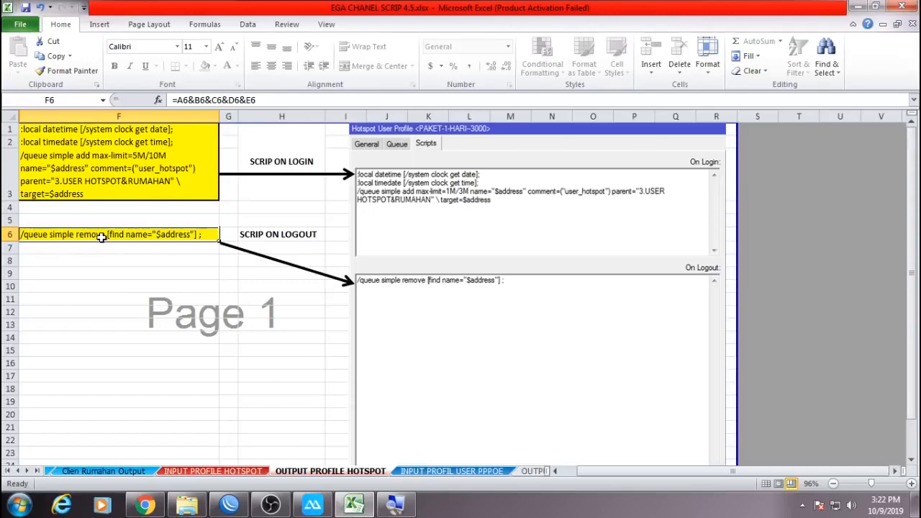
key("ctrl+c")
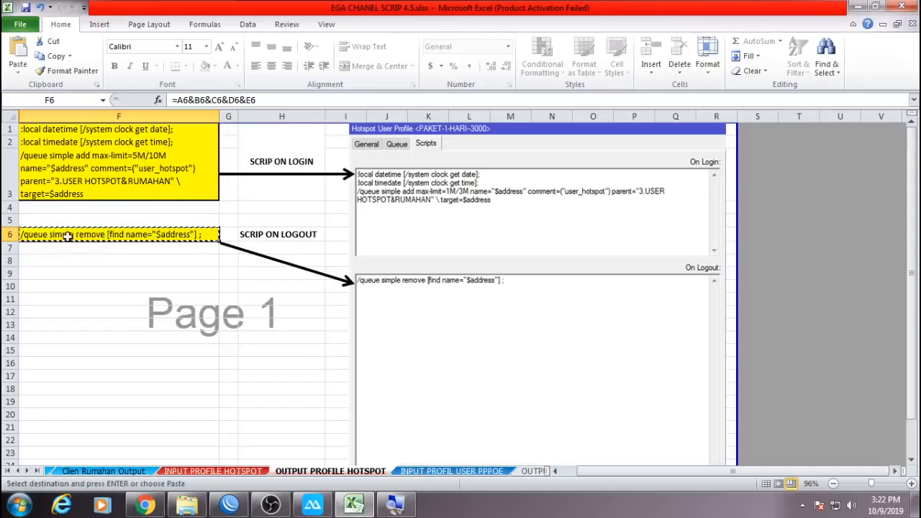
left_click(352, 508)
double_click(167, 116)
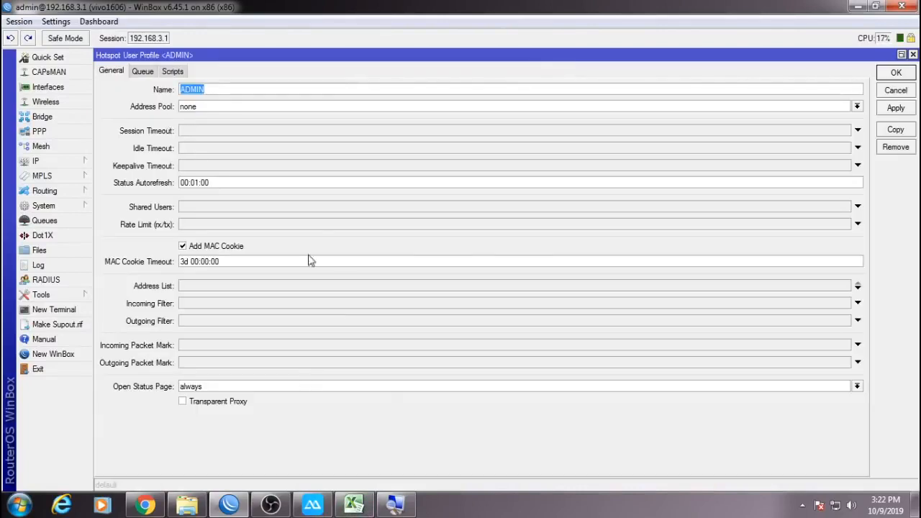
left_click(173, 72)
Paste the /queue simple remove logout script into ADMIN, PAKET-1-HARI-3000 and PAKET-1-MINGGU-13000.
left_click(183, 216)
key("ctrl+v")
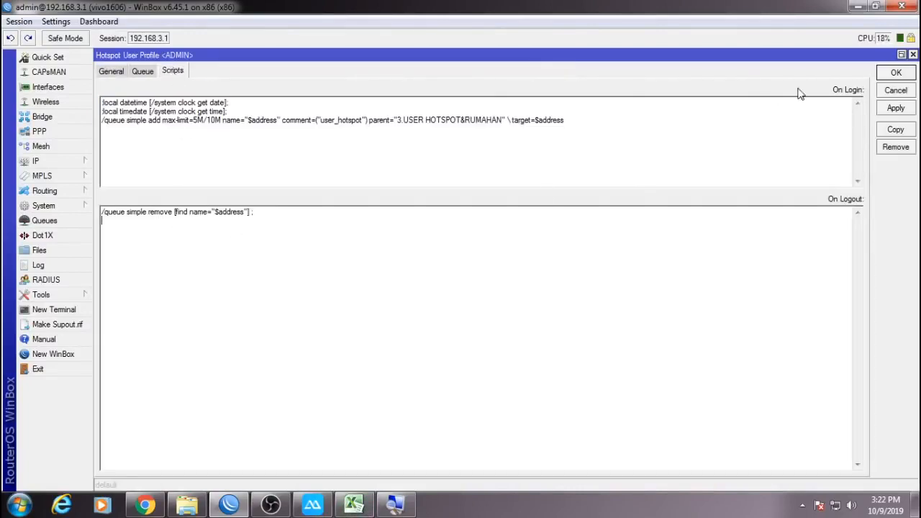
left_click(896, 74)
double_click(273, 129)
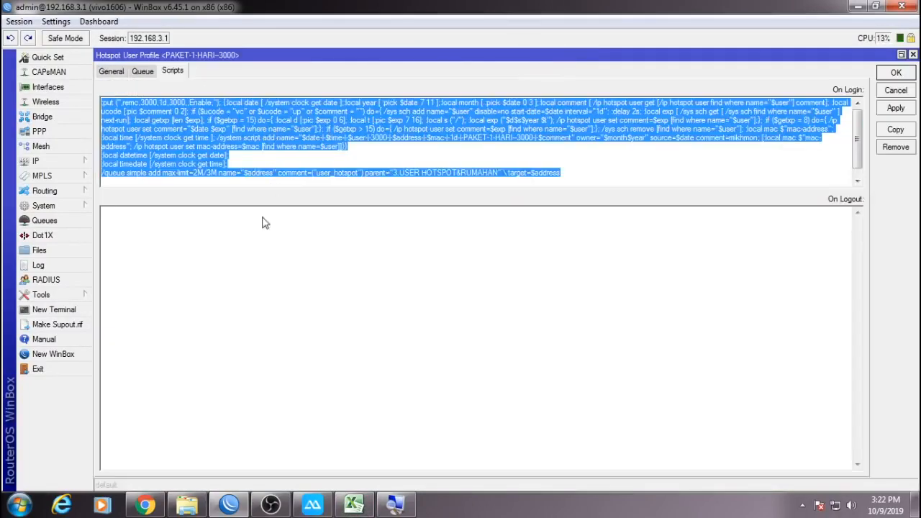
left_click(242, 263)
key("ctrl+v")
left_click(896, 74)
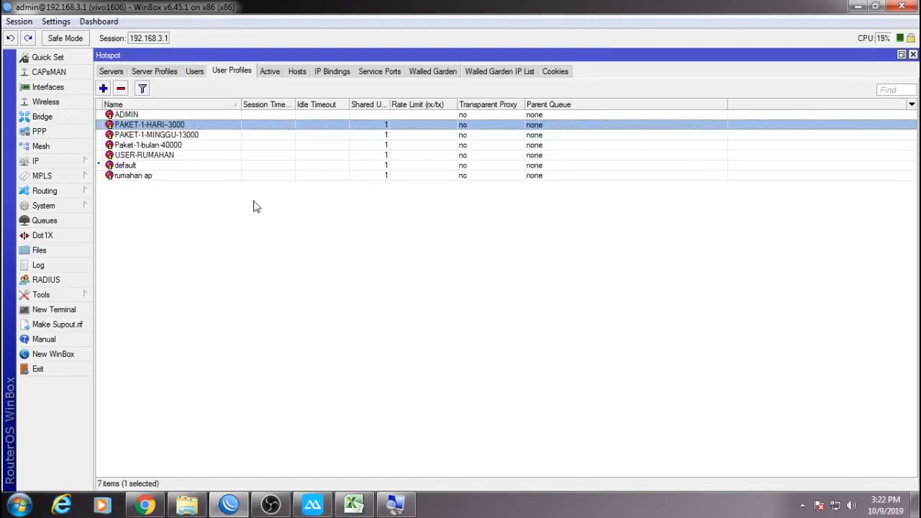
double_click(200, 136)
left_click(213, 241)
key("ctrl+v")
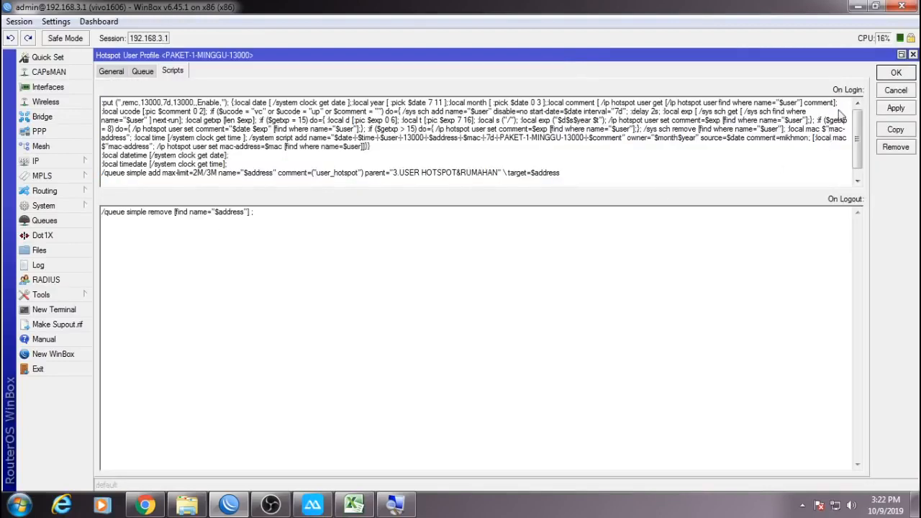
left_click(889, 74)
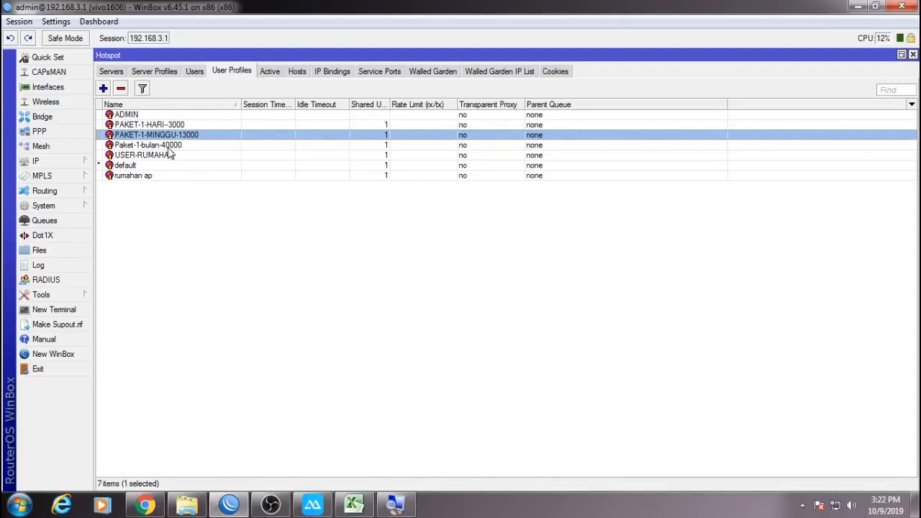
Add the same logout script to Paket-1-bulan-40000 and USER-RUMAHAN.
double_click(171, 148)
left_click(174, 240)
key("ctrl+v")
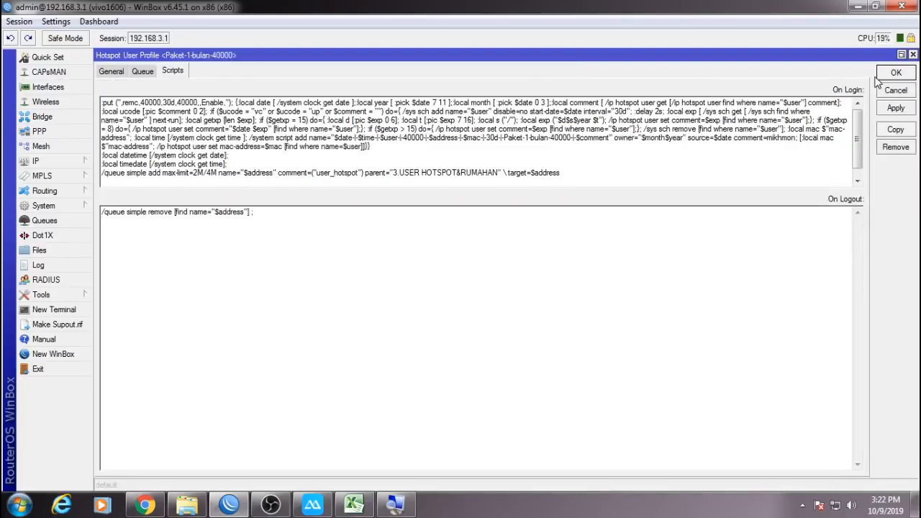
left_click(893, 75)
double_click(325, 156)
left_click(222, 262)
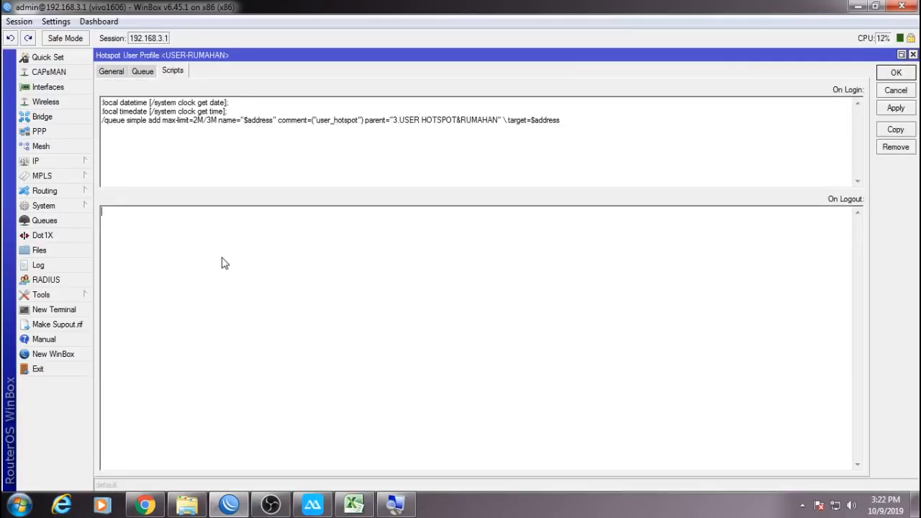
key("ctrl+v")
left_click(896, 73)
Add the logout script to default and rumahan ap, then briefly check active hotspot sessions.
double_click(226, 166)
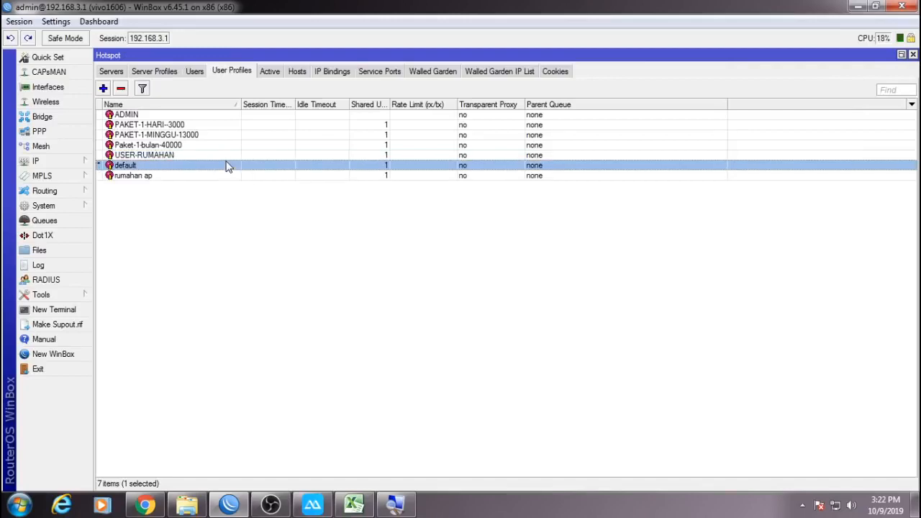
left_click(219, 250)
key("ctrl+v")
left_click(894, 75)
double_click(180, 178)
left_click(461, 214)
key("ctrl+v")
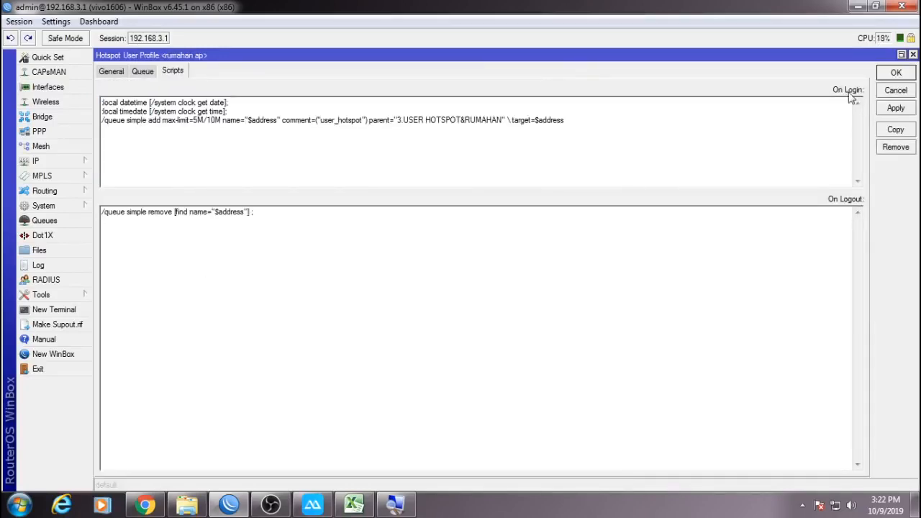
left_click(895, 75)
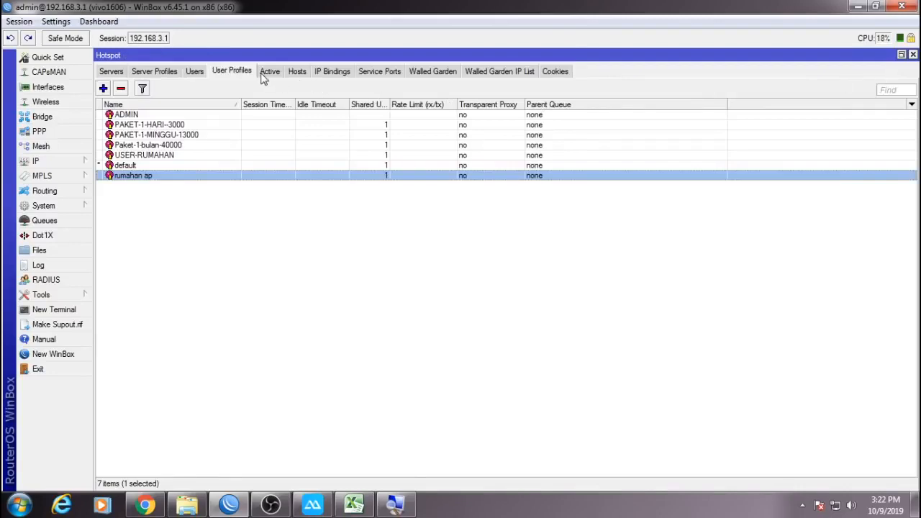
left_click(267, 74)
left_click(243, 75)
left_click(353, 506)
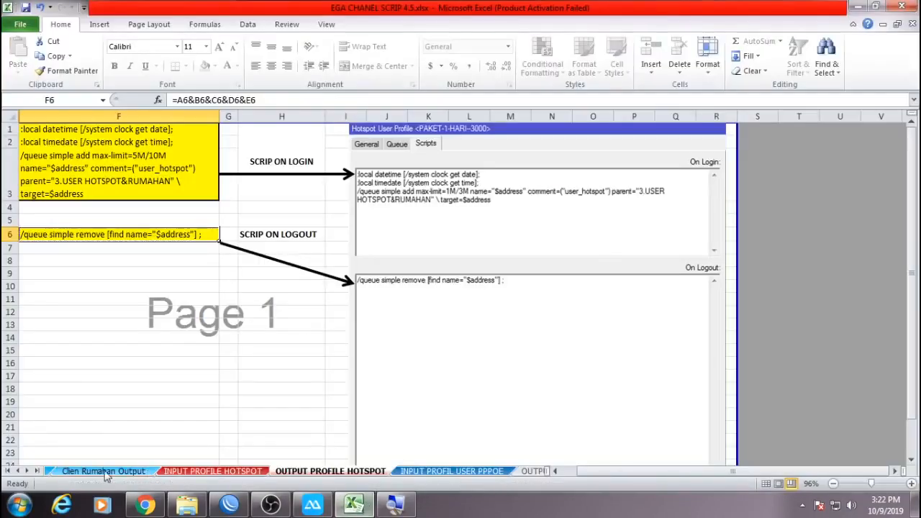
left_click(27, 471)
left_click(27, 471)
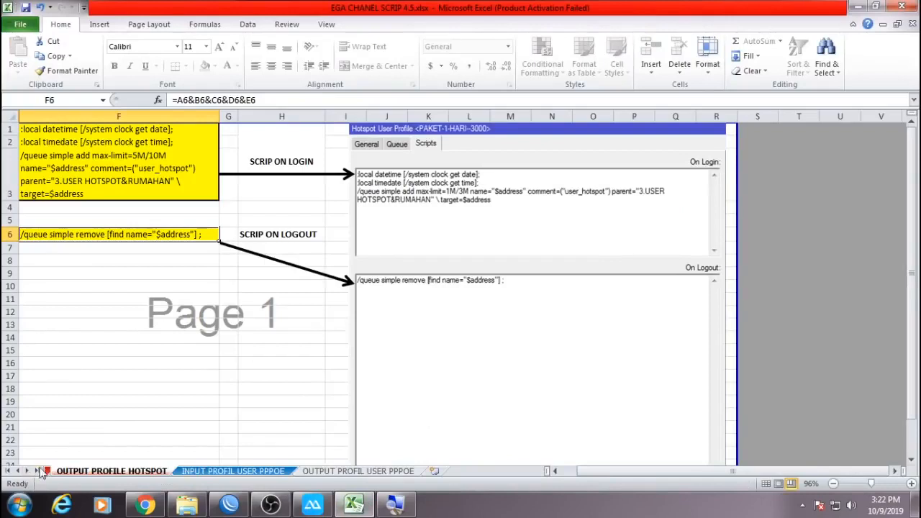
left_click(147, 436)
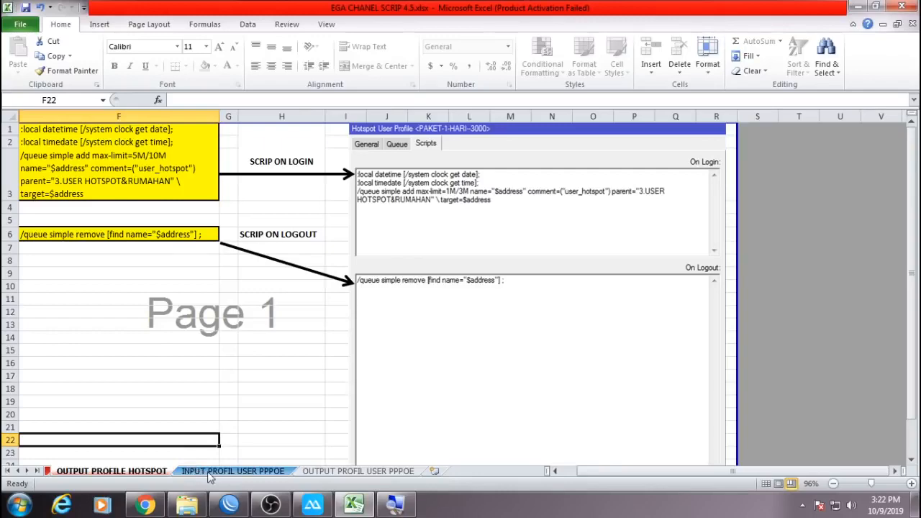
left_click(208, 472)
left_click(147, 472)
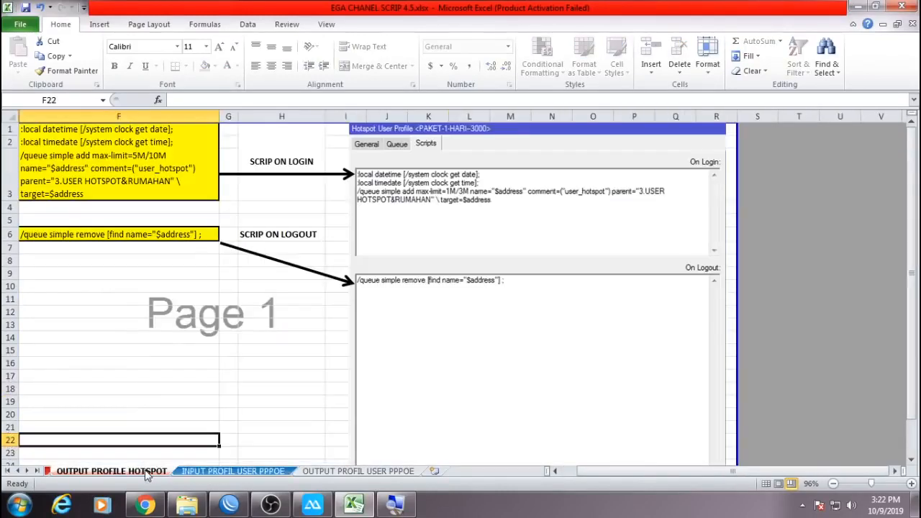
left_click(207, 472)
left_click(311, 473)
left_click(241, 474)
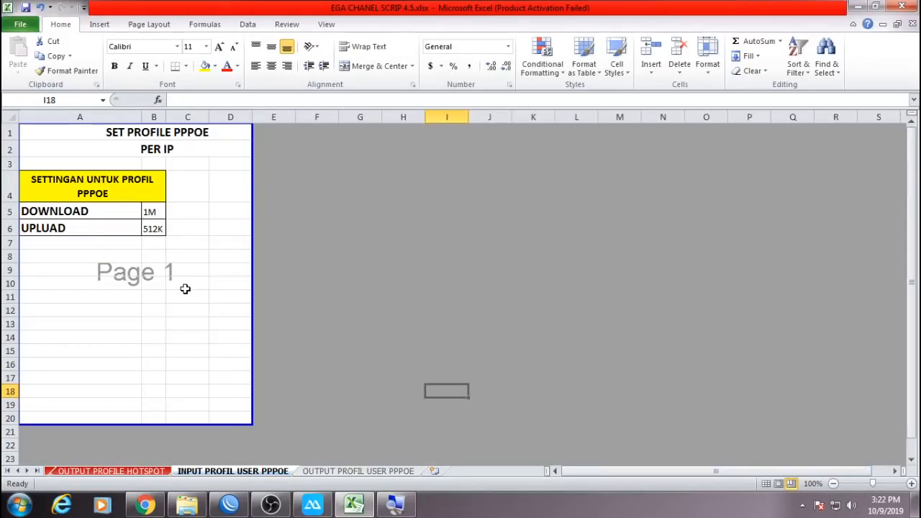
left_click(229, 505)
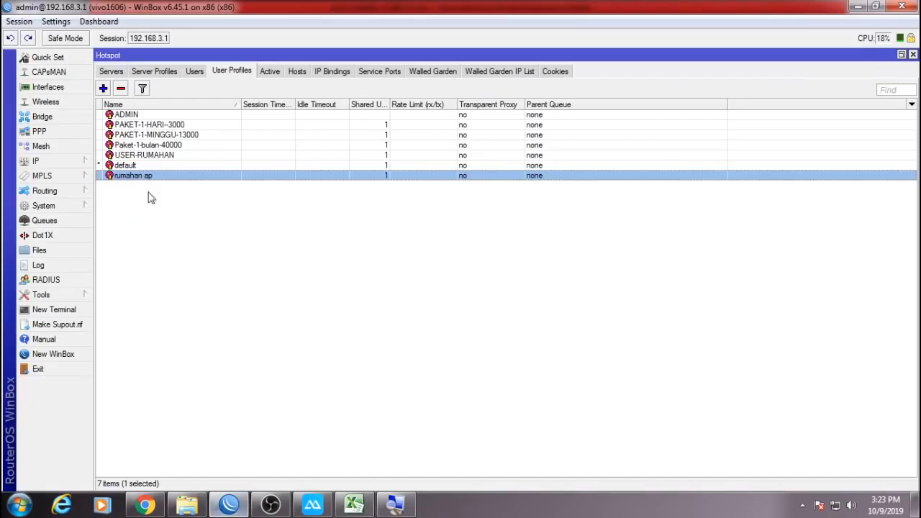
Inspect the pppoe all PPP profile's empty on-up/on-down scripts, then return to Excel.
left_click(61, 133)
left_click(236, 73)
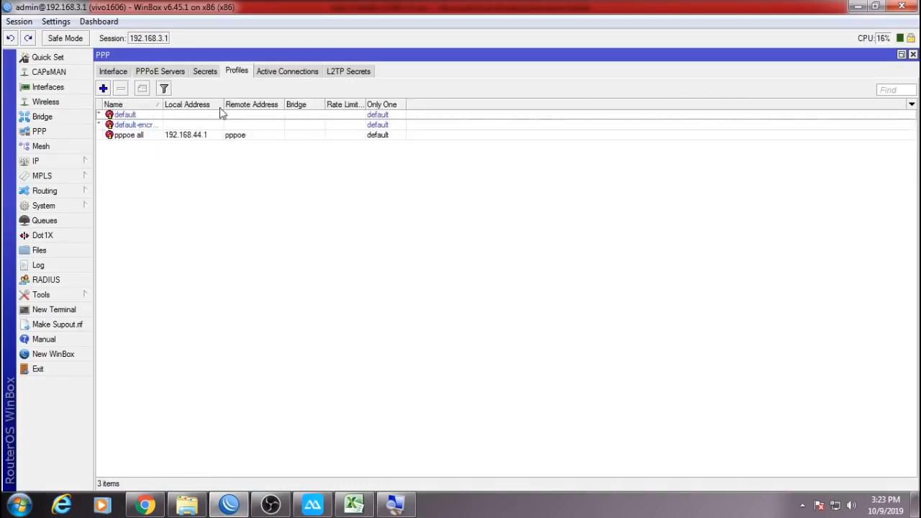
left_click(187, 135)
double_click(179, 140)
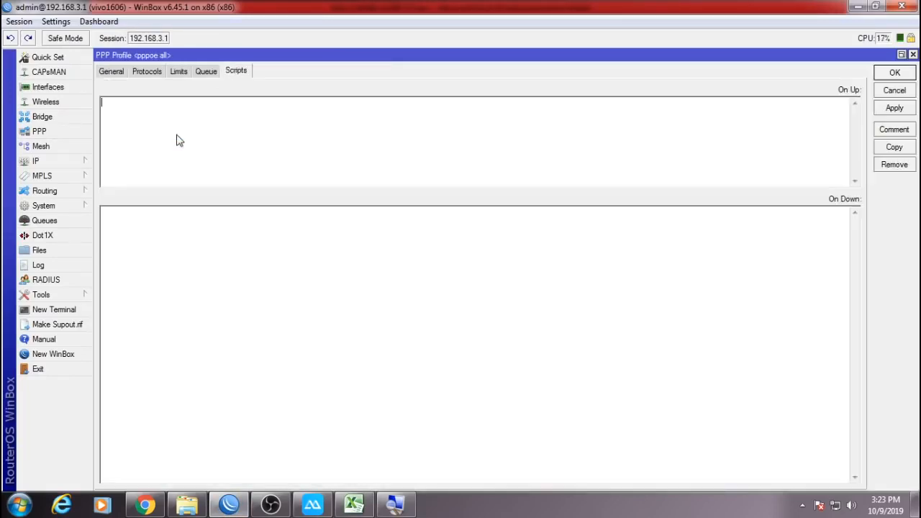
left_click(145, 505)
left_click(313, 505)
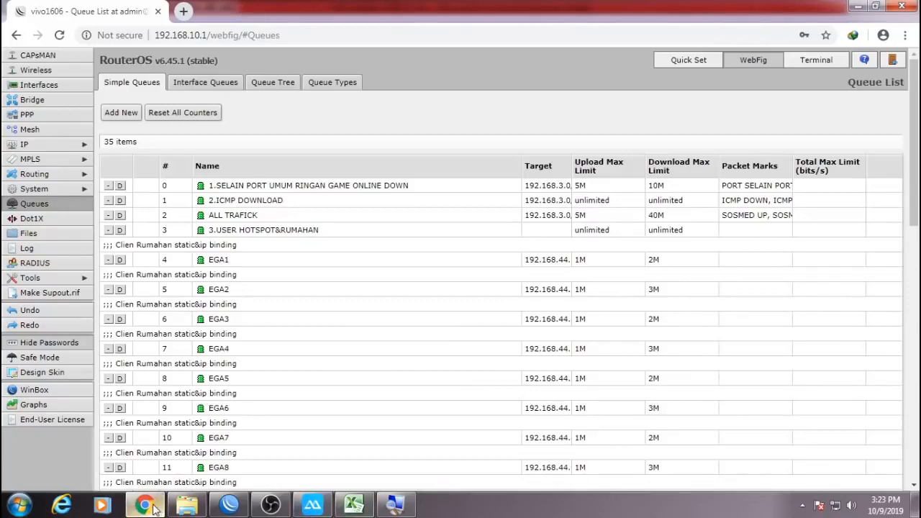
left_click(345, 507)
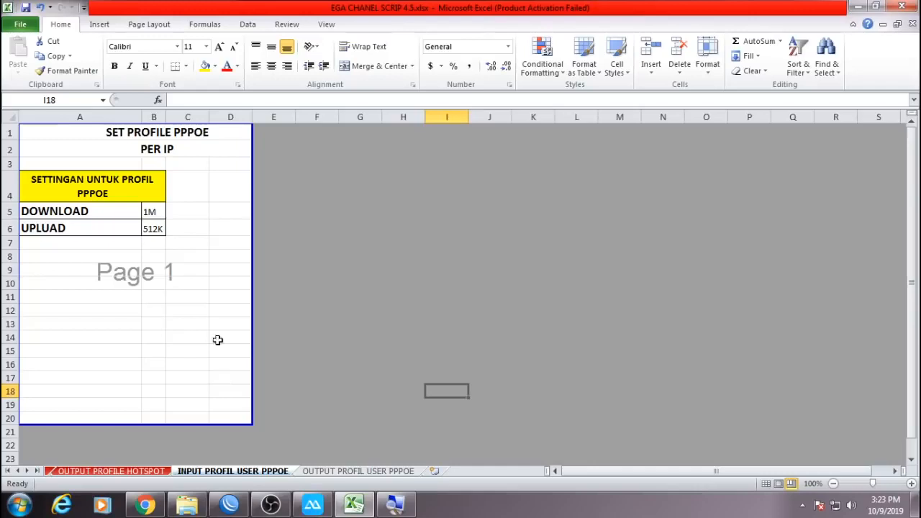
Set the PPPoE inputs to 3M download (B5) and 2M upload (B6).
left_click(153, 212)
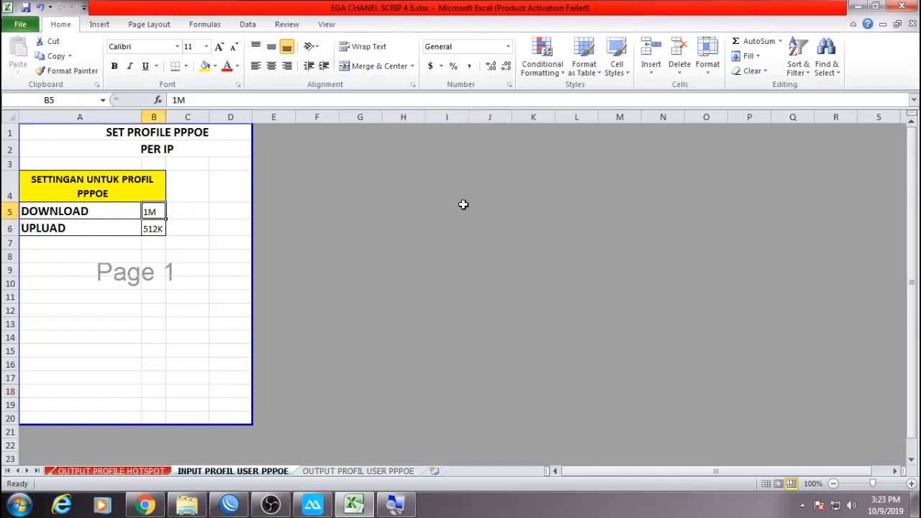
type("3M")
key("Return")
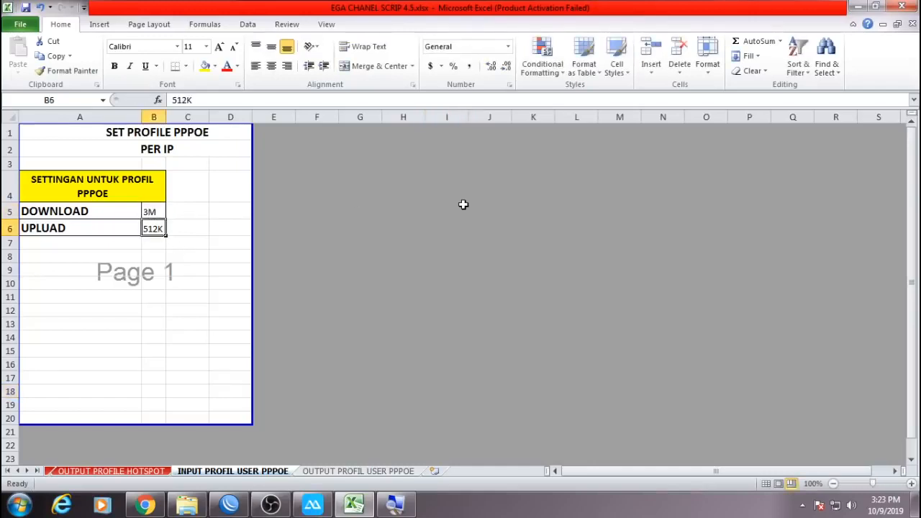
type("2M")
key("Return")
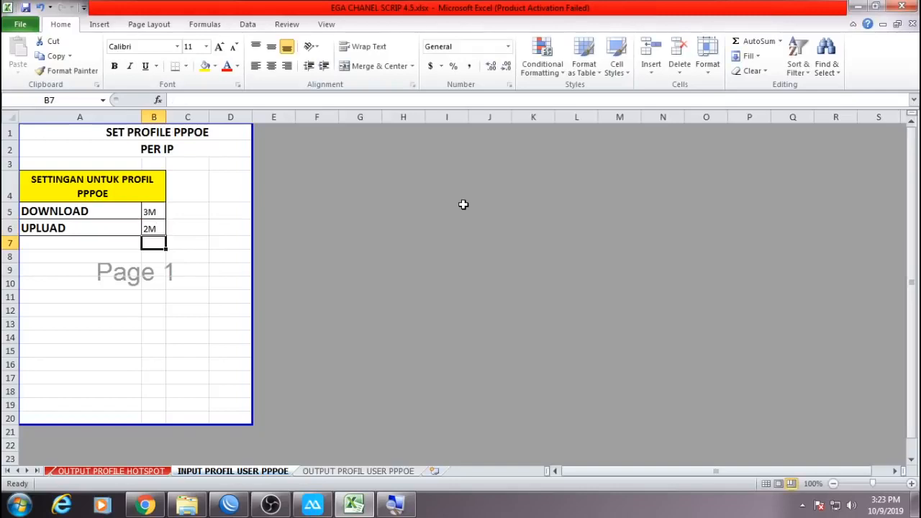
Copy login script lines E1:E6 from the OUTPUT PROFIL USER PPPOE sheet and return to WinBox.
left_click(313, 472)
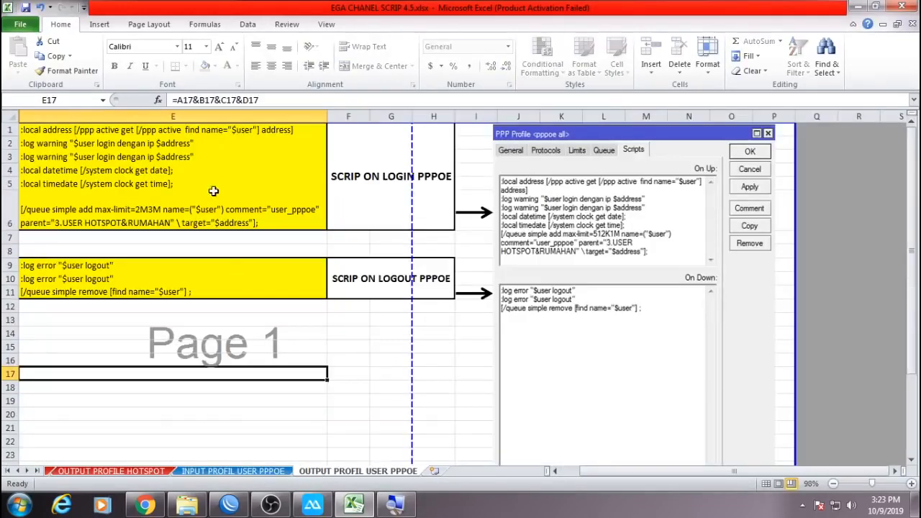
left_click_drag(189, 130, 176, 205)
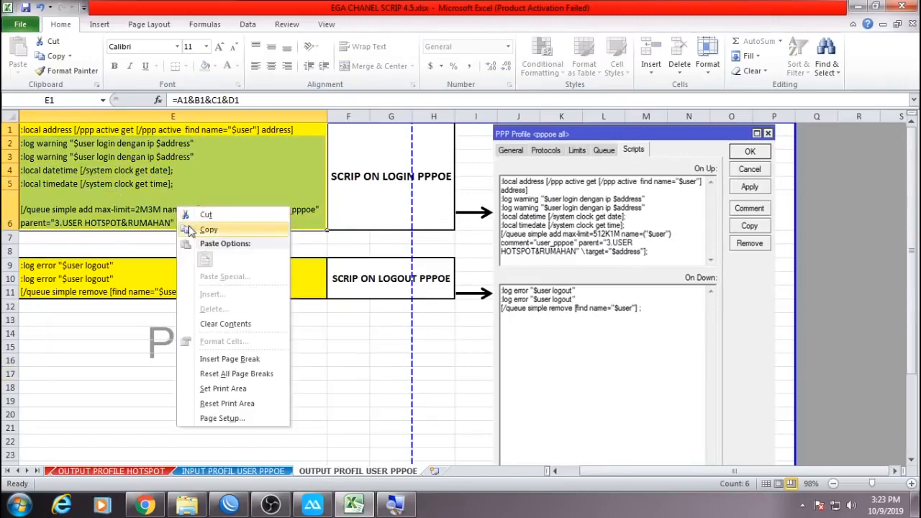
left_click(208, 230)
left_click(229, 505)
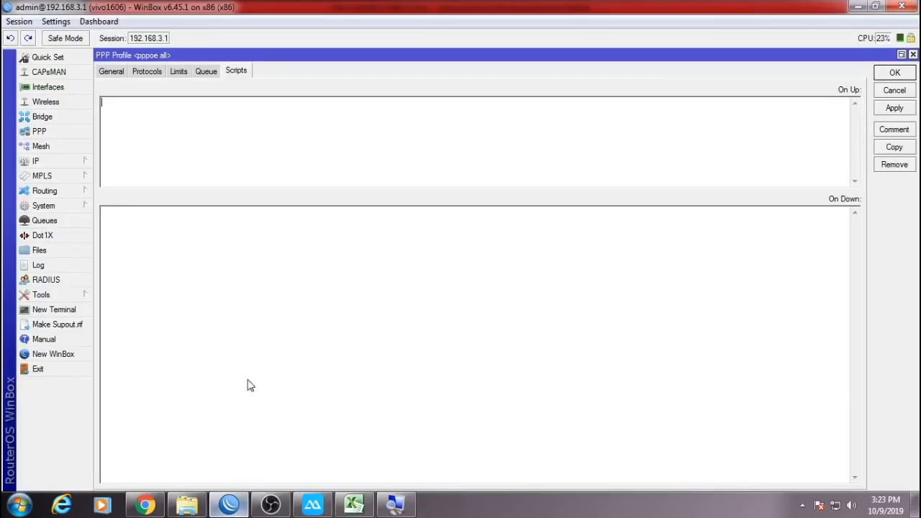
Paste the login script into On Up, then copy logout script cells E9:E11 in Excel.
right_click(159, 114)
left_click(192, 175)
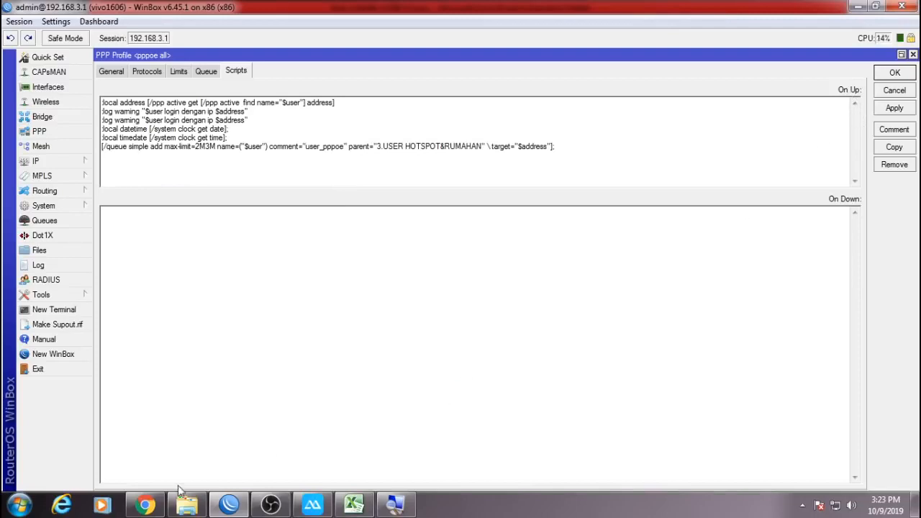
left_click(146, 506)
left_click(354, 505)
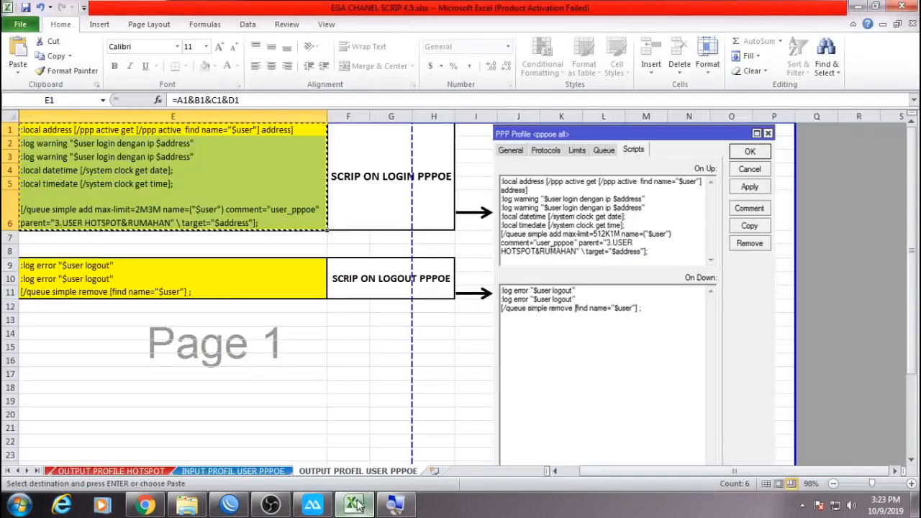
left_click(135, 269)
left_click_drag(134, 270, 180, 292)
right_click(148, 276)
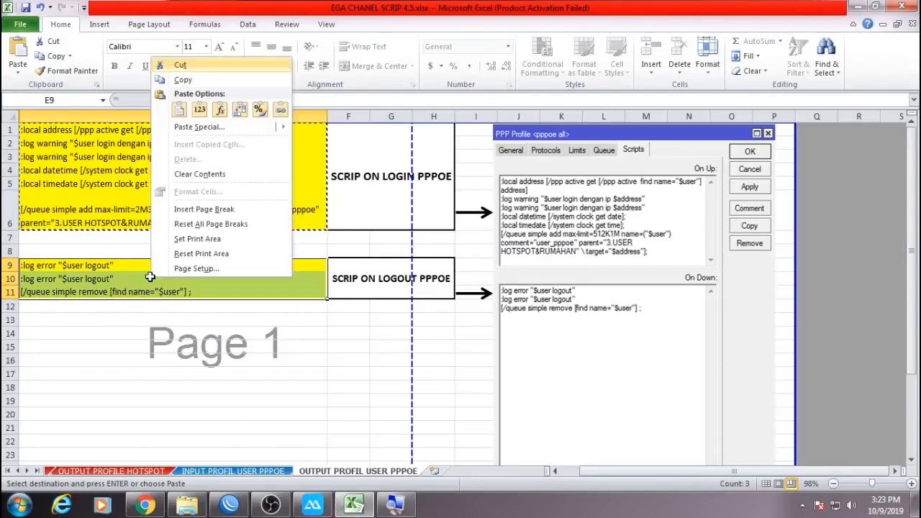
left_click(205, 84)
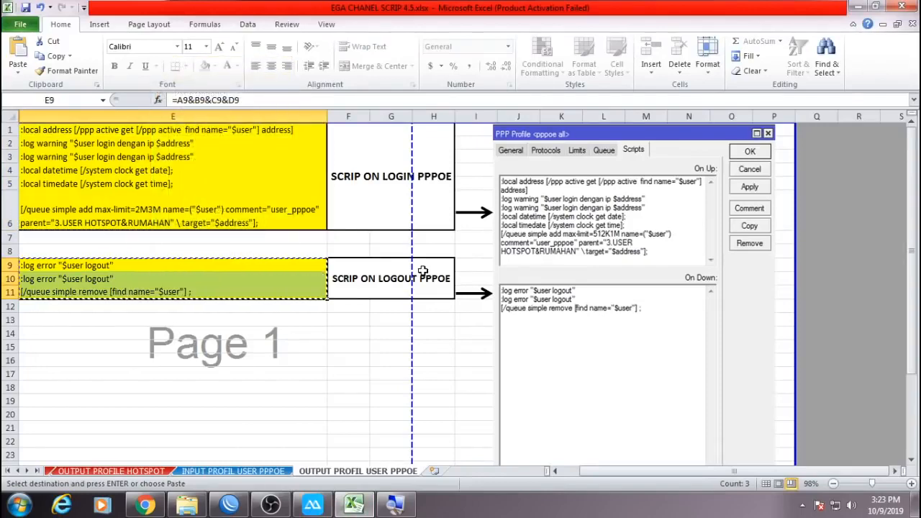
Paste the three logout lines into On Down and save the pppoe all profile.
left_click(163, 508)
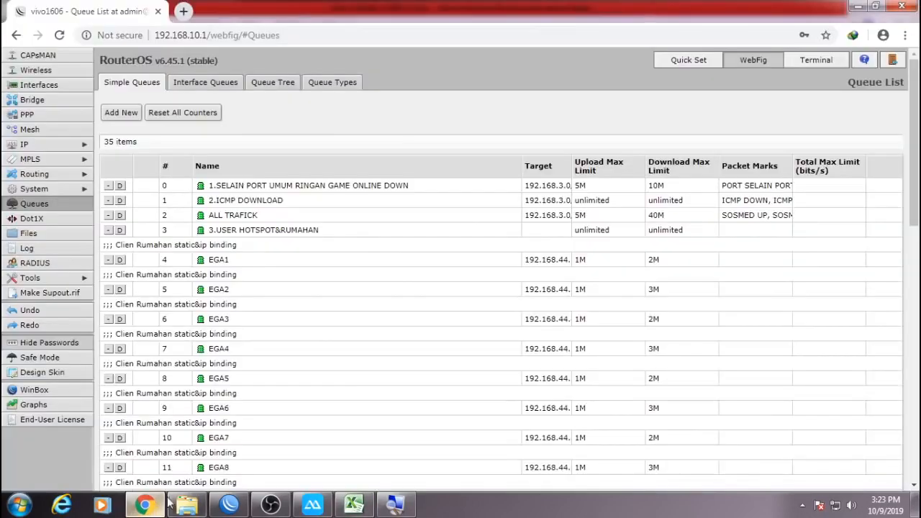
left_click(229, 505)
left_click(298, 325)
right_click(258, 226)
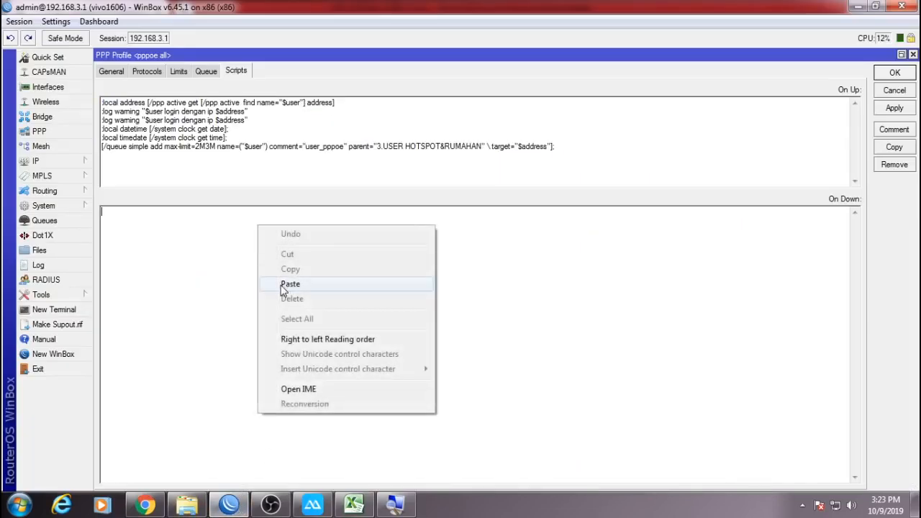
left_click(281, 288)
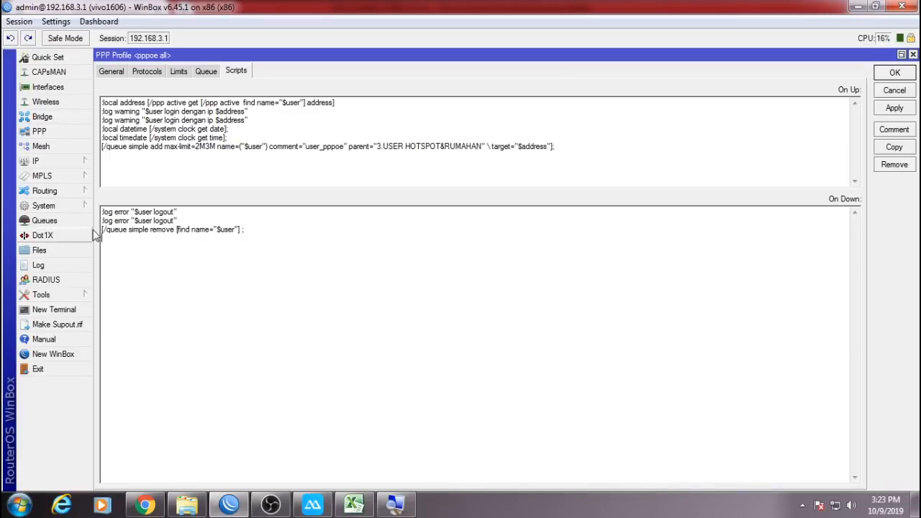
left_click_drag(237, 255, 106, 214)
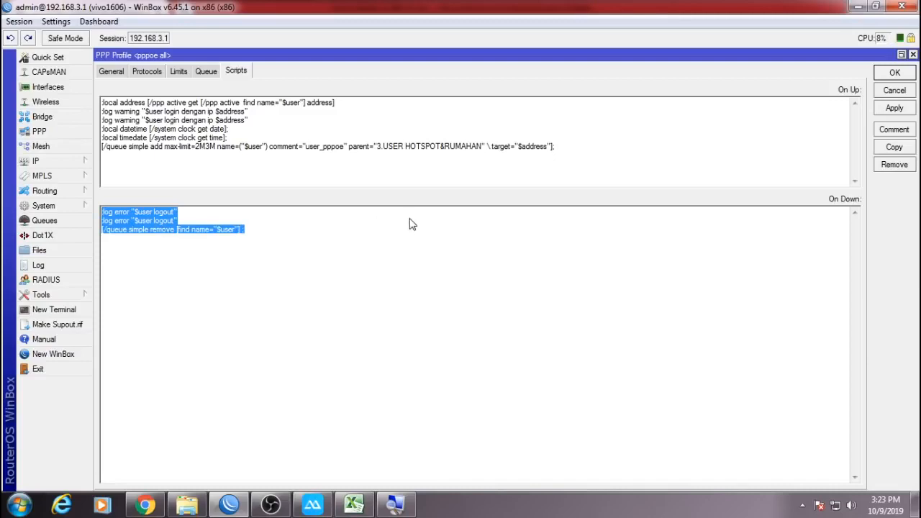
left_click(896, 75)
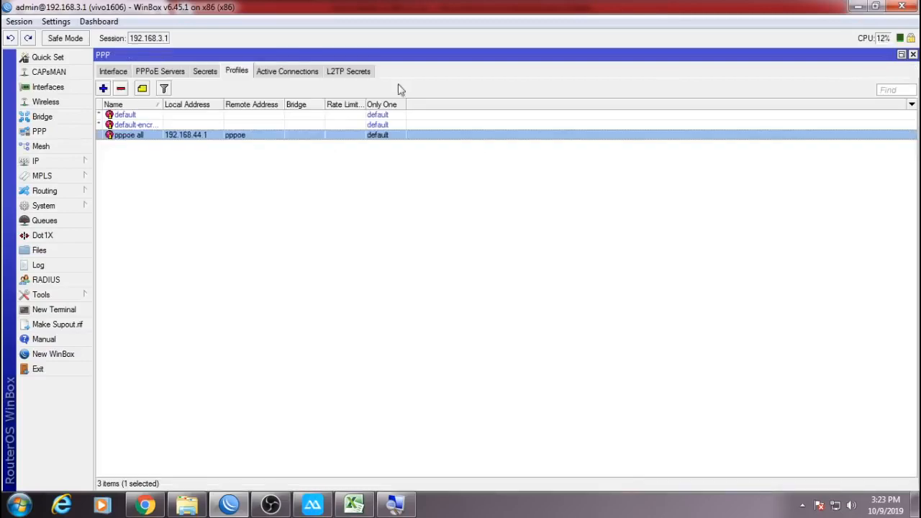
Review the single PPP secret and the Active Connections list.
left_click(201, 74)
left_click(232, 117)
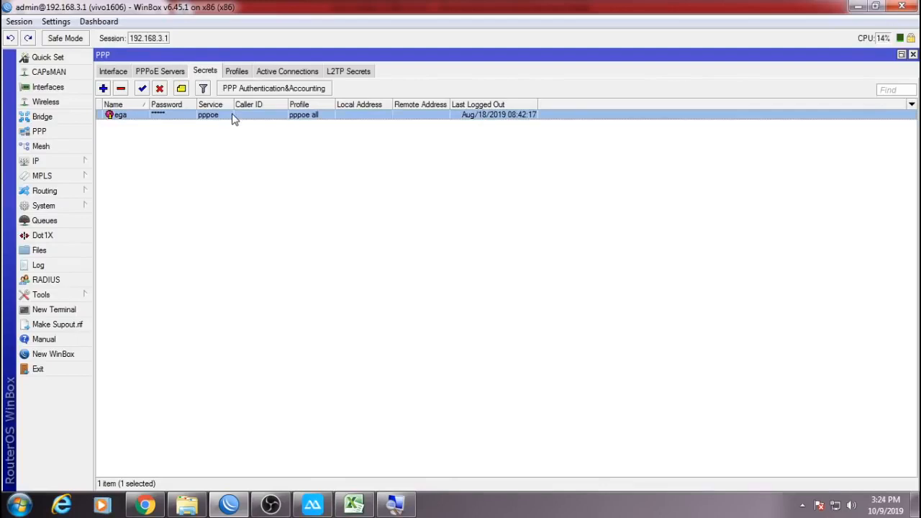
left_click(285, 72)
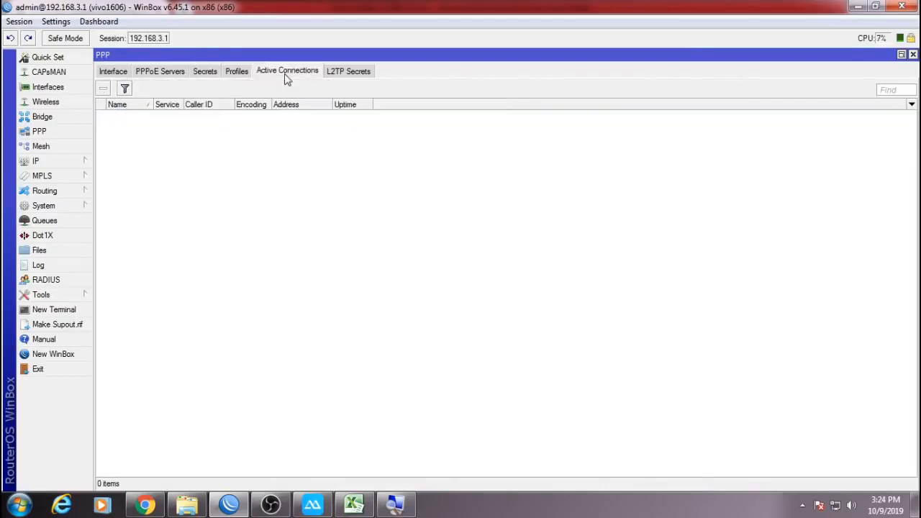
left_click(237, 72)
Reopen the pppoe all profile and inspect its three-line logout script.
double_click(202, 134)
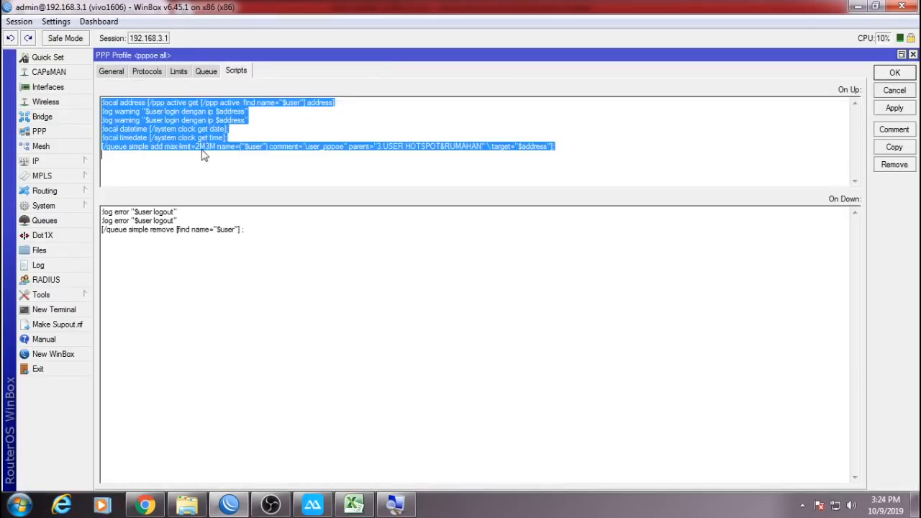
left_click_drag(284, 285, 102, 212)
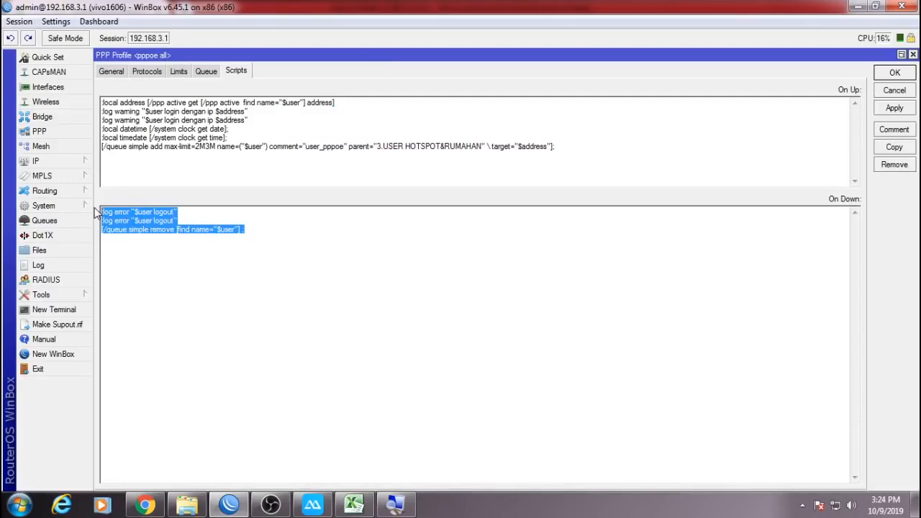
left_click(310, 270)
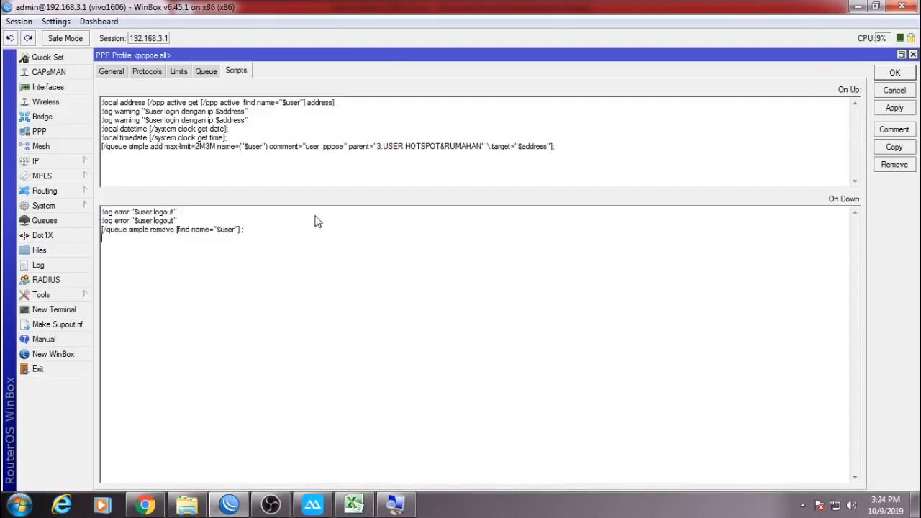
left_click_drag(259, 244, 101, 209)
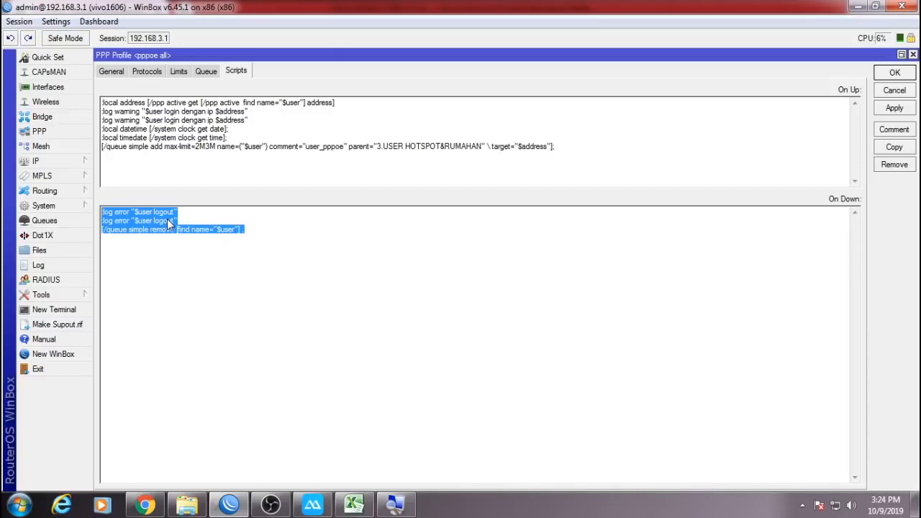
left_click(300, 249)
left_click_drag(300, 249, 74, 208)
Check the del pppoe task in System > Scheduler, then close the Scheduler.
left_click(75, 208)
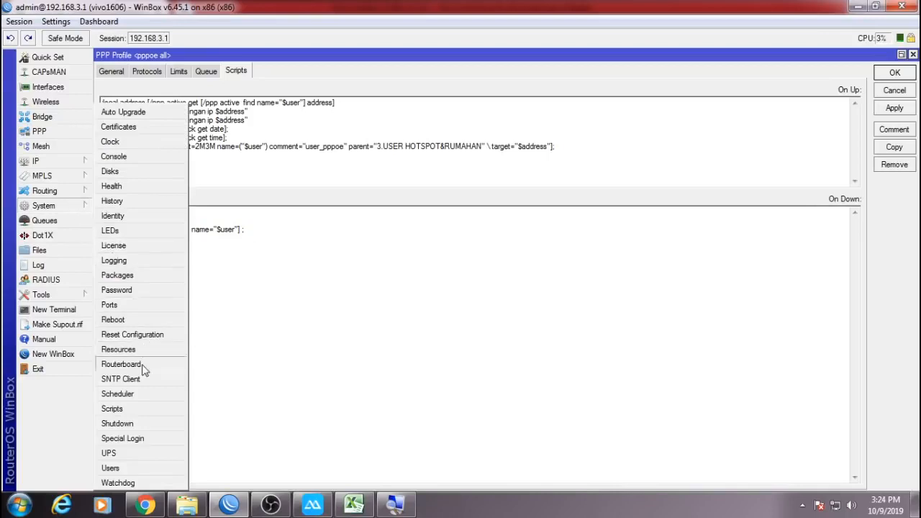
left_click(193, 393)
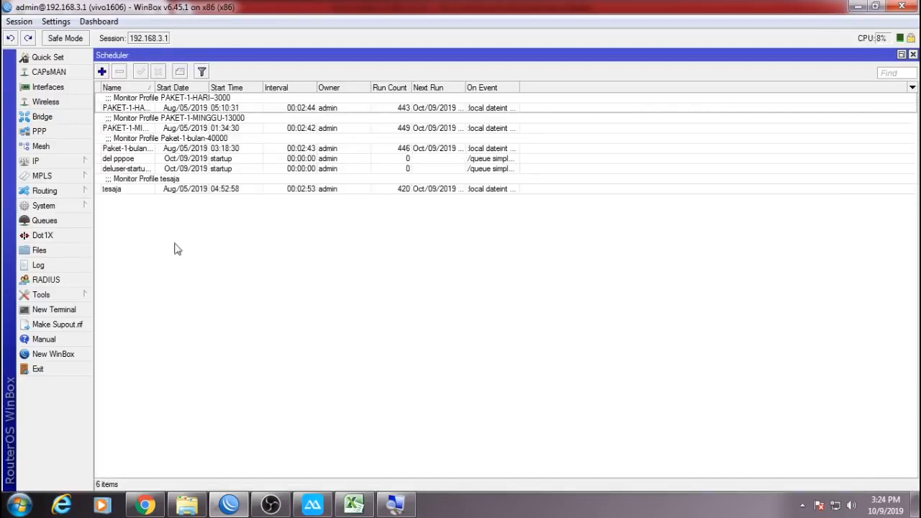
left_click(133, 159)
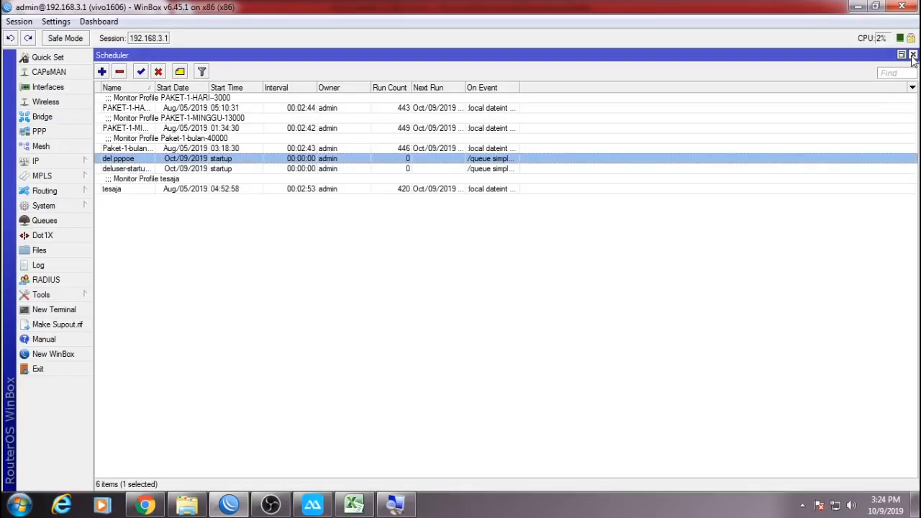
left_click(913, 55)
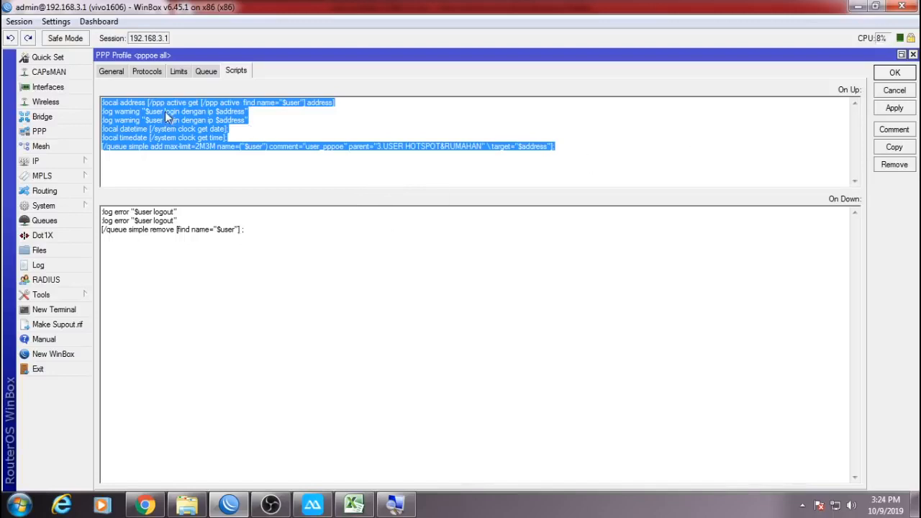
Close the pppoe all profile, then the PPP, Hotspot user profiles, Queue List and Terminal windows.
left_click(911, 78)
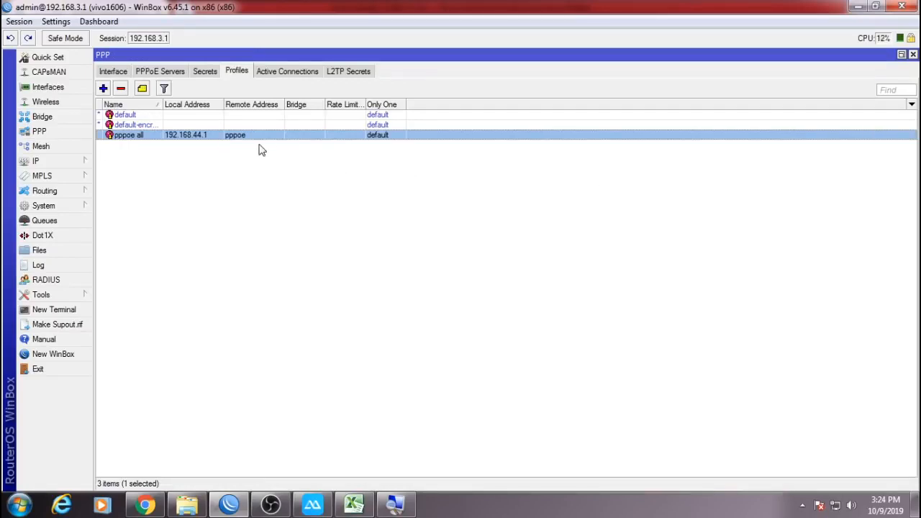
left_click(913, 55)
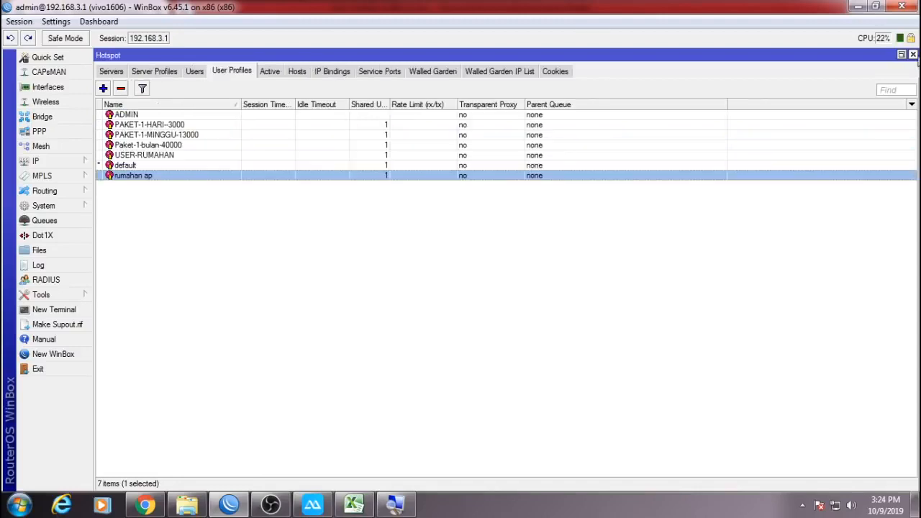
left_click(913, 56)
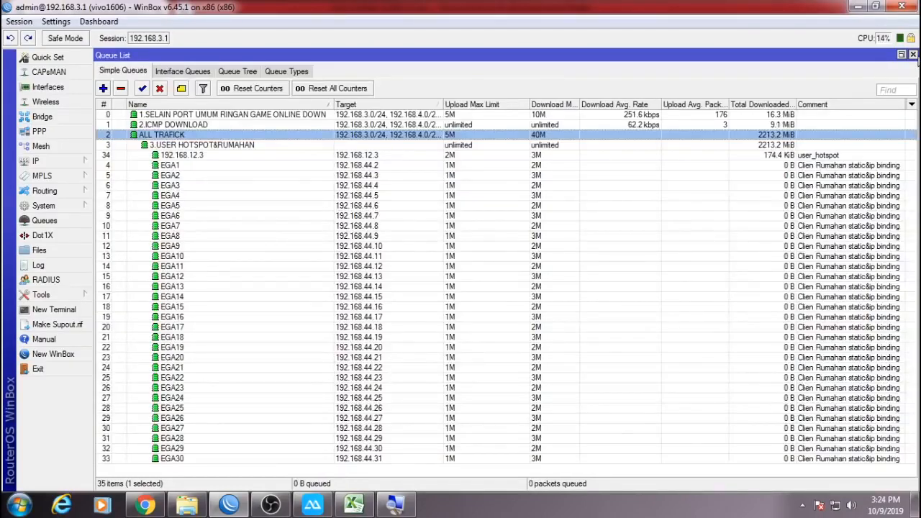
left_click(914, 56)
left_click(603, 118)
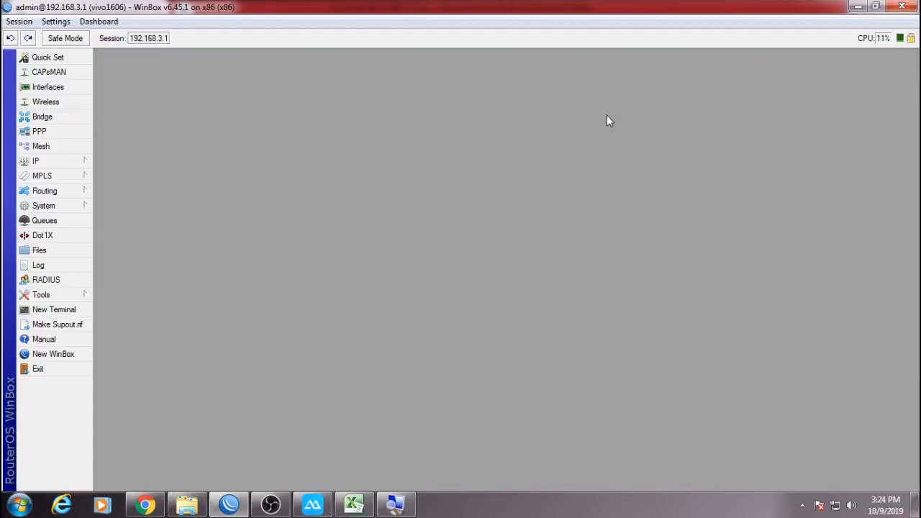
Reboot the router from System > Reboot and confirm it.
left_click(58, 207)
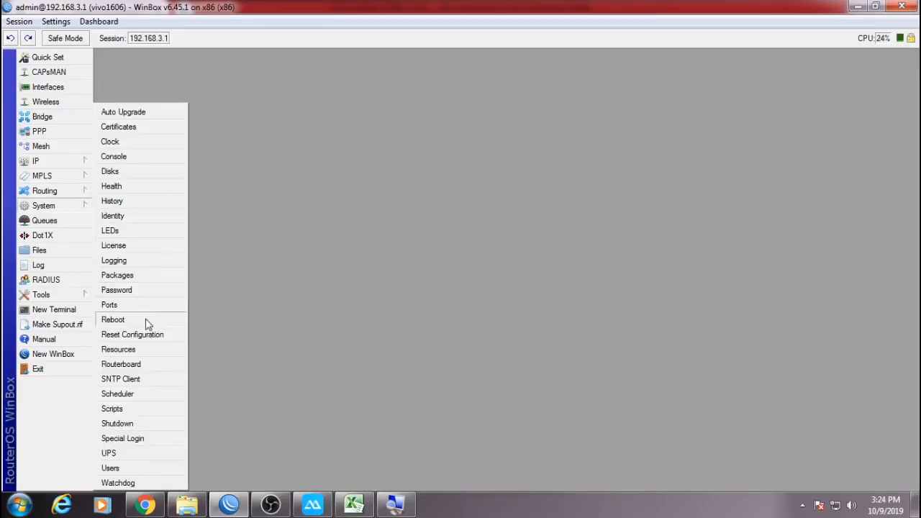
left_click(149, 322)
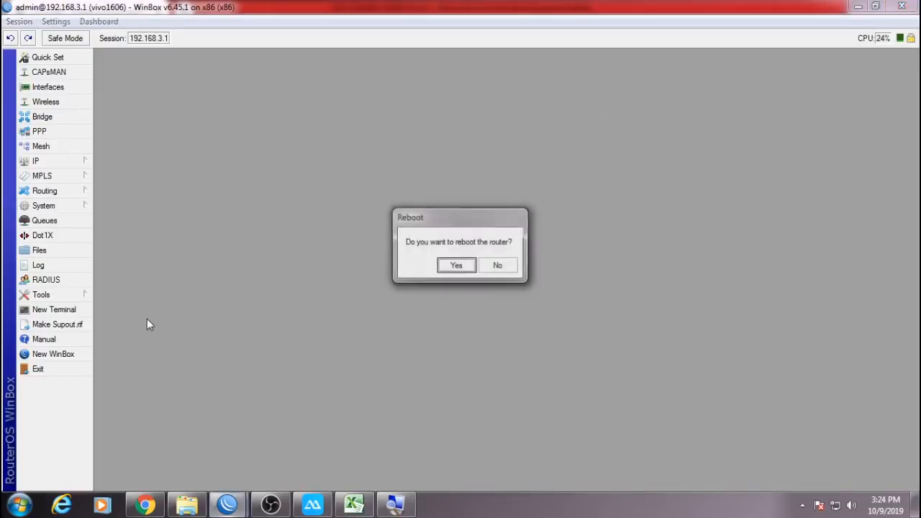
left_click(456, 265)
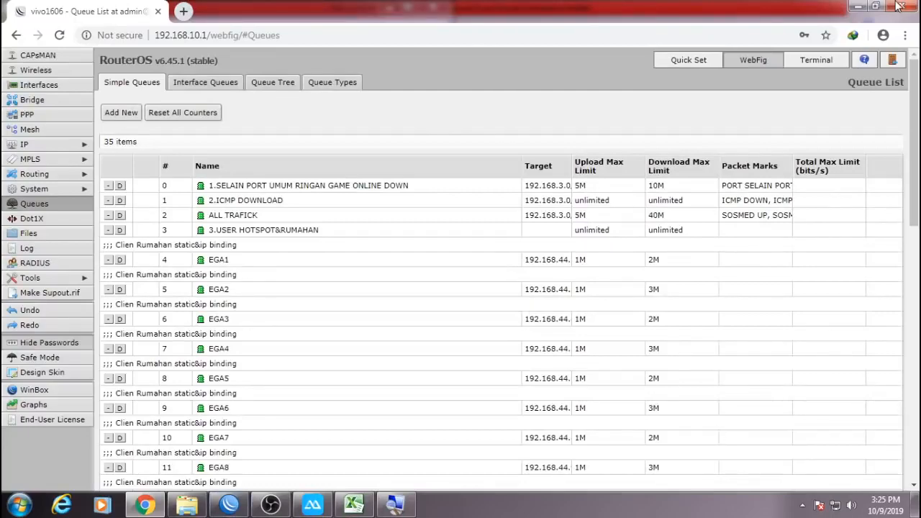
Close the WebFig browser page and minimize the script spreadsheet to expose the WinBox login window.
left_click(898, 7)
left_click(575, 15)
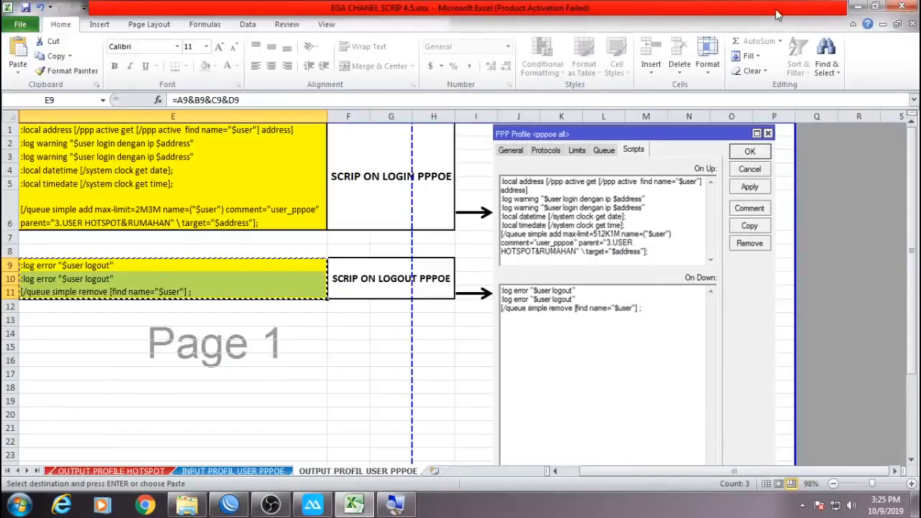
left_click(858, 7)
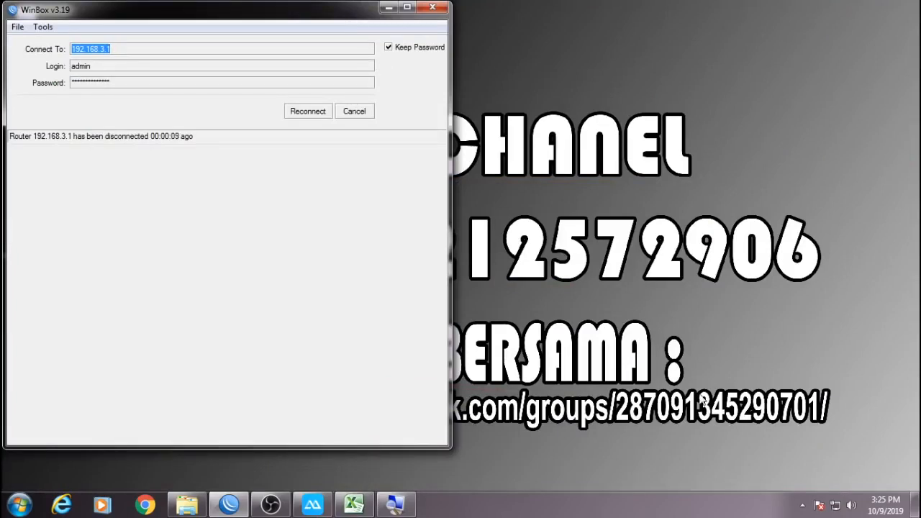
Check the hidden notification-area icons, then reconnect WinBox to 192.168.3.1.
left_click(804, 505)
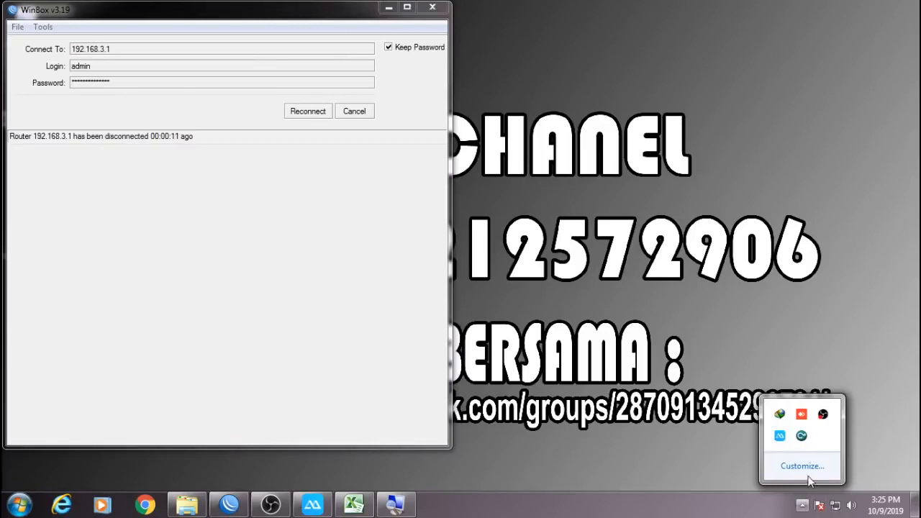
right_click(826, 420)
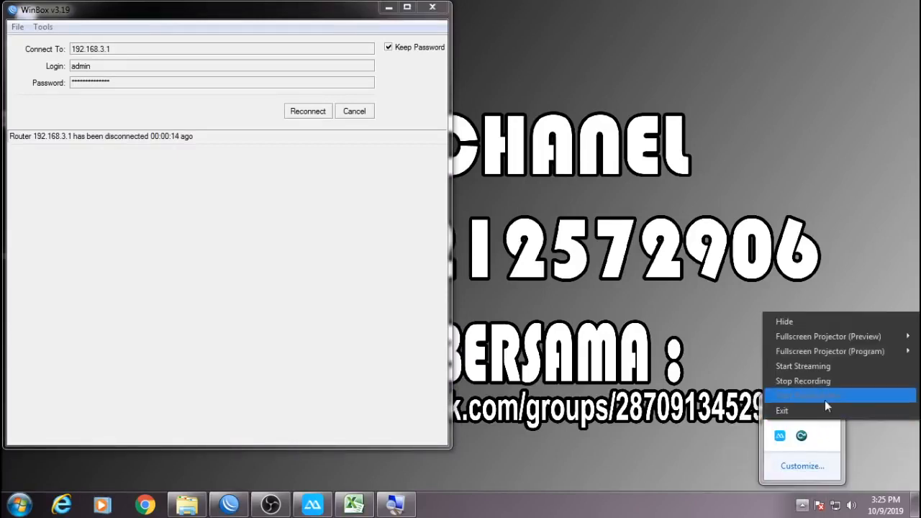
left_click(823, 381)
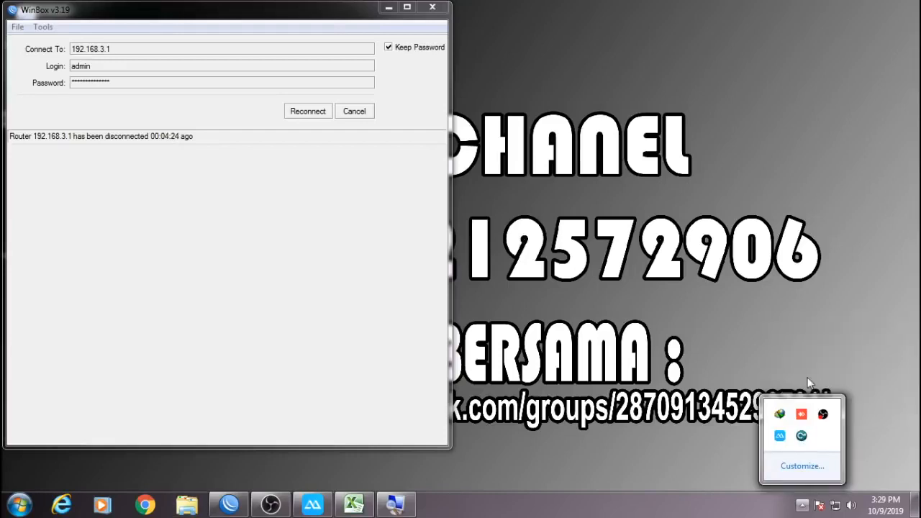
left_click(783, 366)
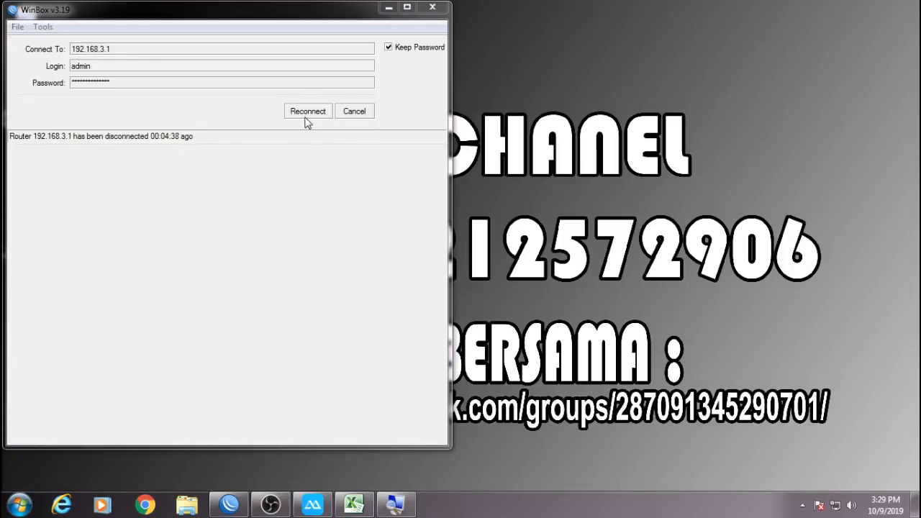
left_click(307, 114)
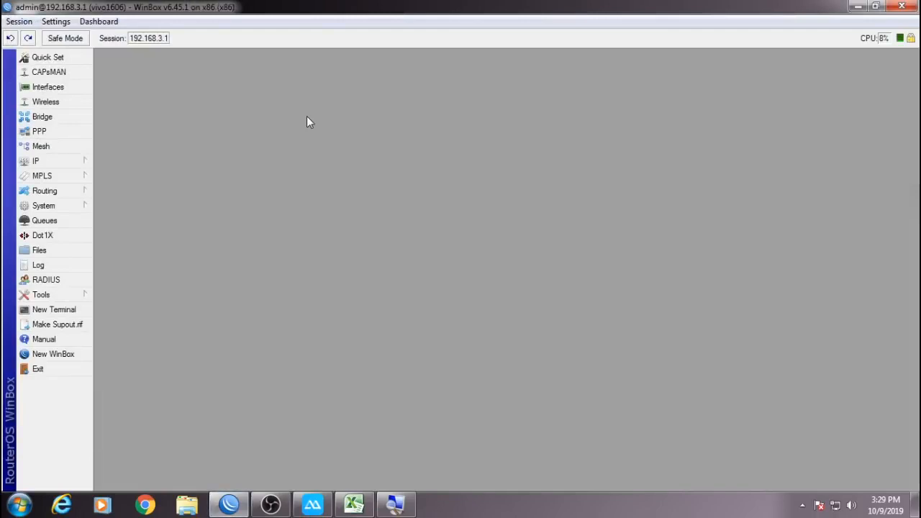
Scroll through Simple Queues, selecting the 192.168.10.2 user_hotspot queue and the EGA1 client queue.
left_click(81, 224)
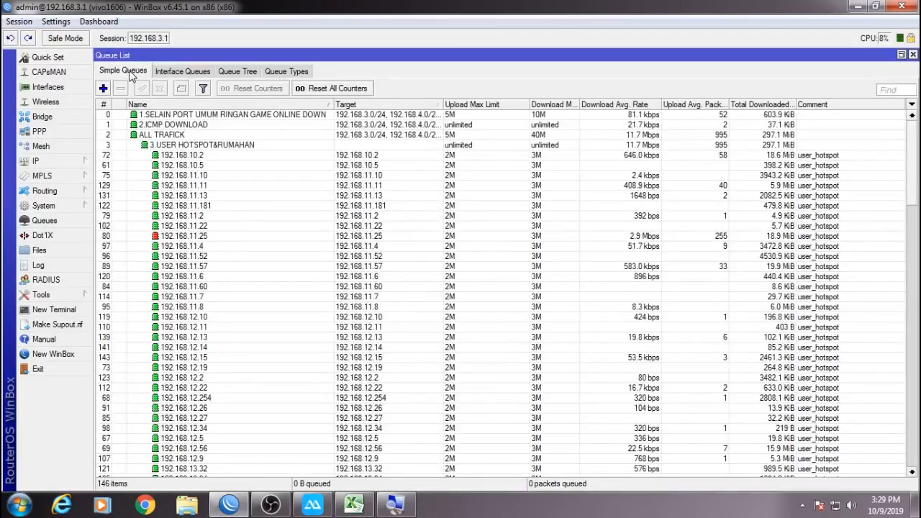
left_click_drag(912, 147, 915, 423)
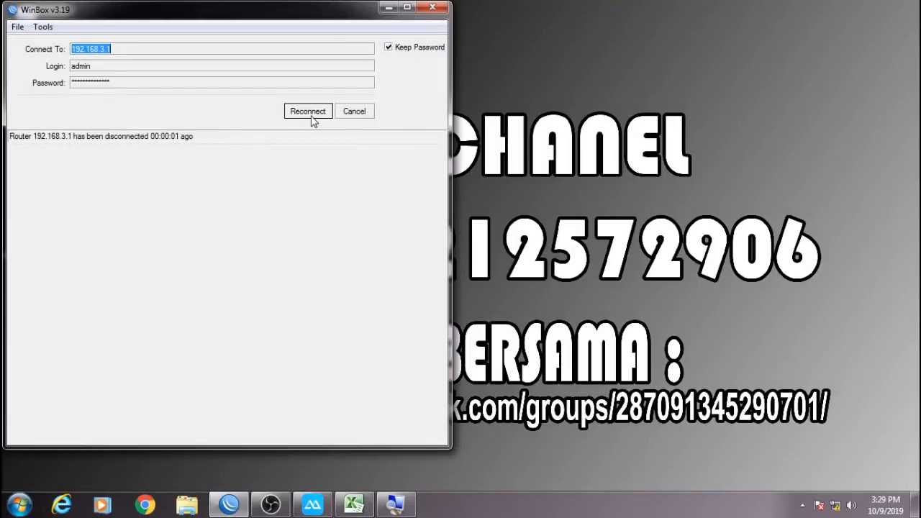
left_click(312, 117)
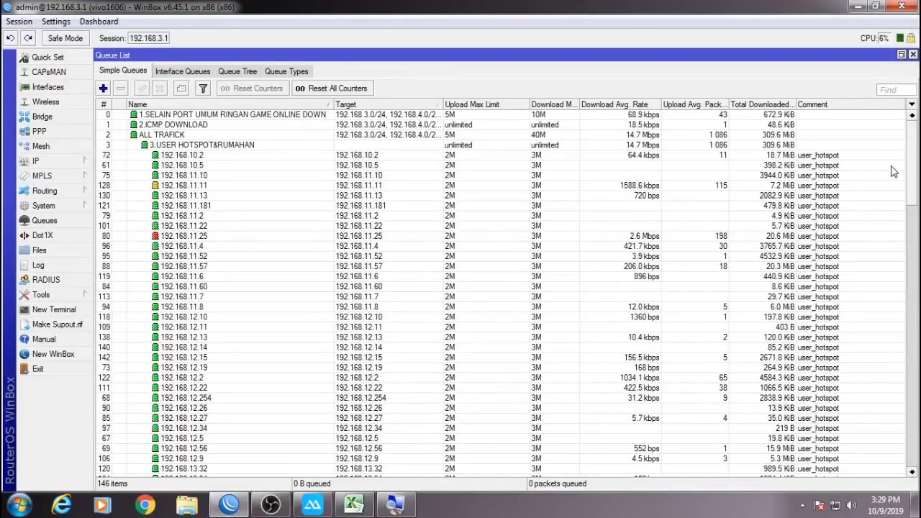
left_click(199, 157)
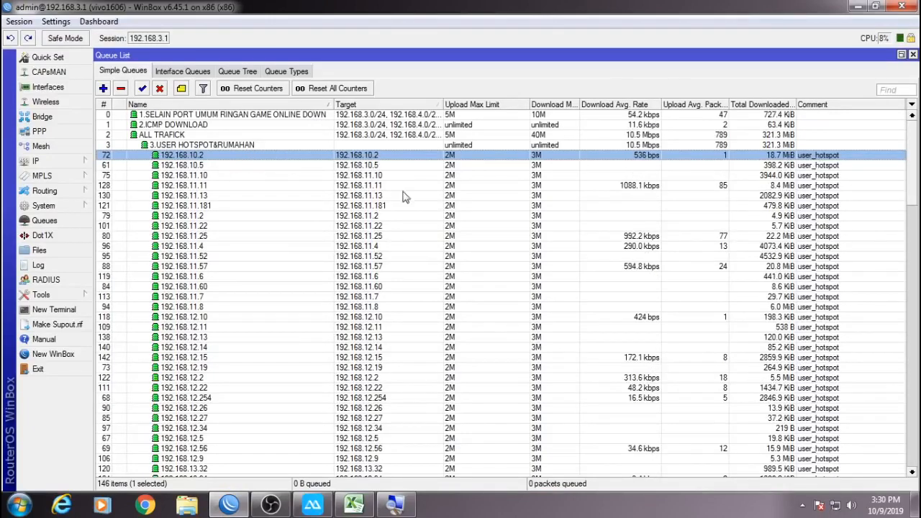
left_click_drag(911, 133, 909, 388)
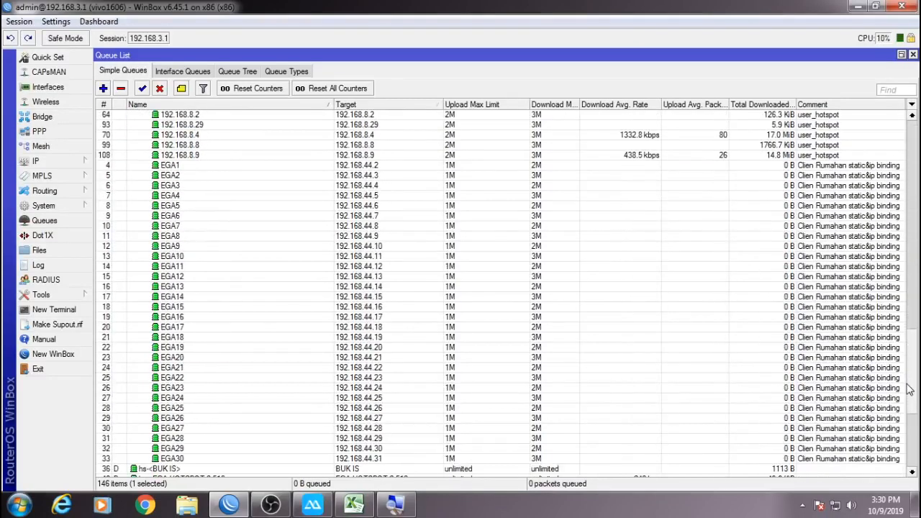
left_click(179, 173)
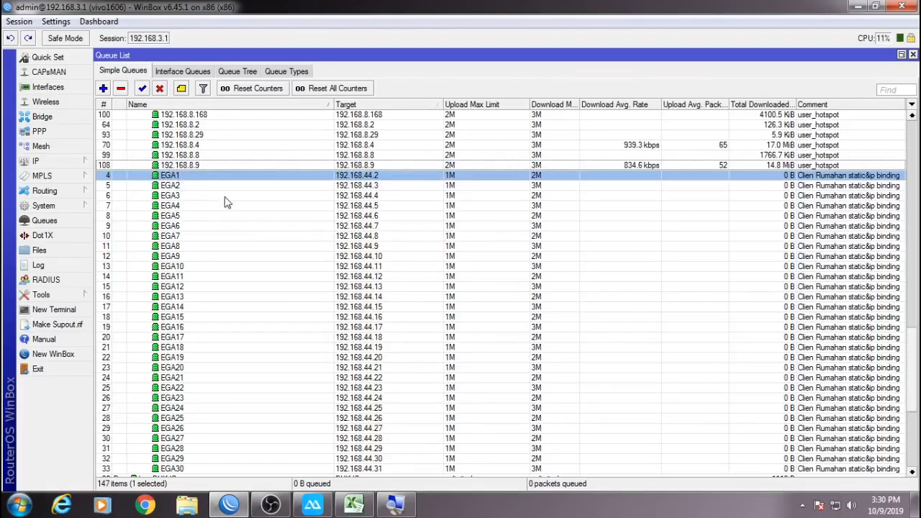
scroll(276, 319, "down", 2)
left_click(353, 506)
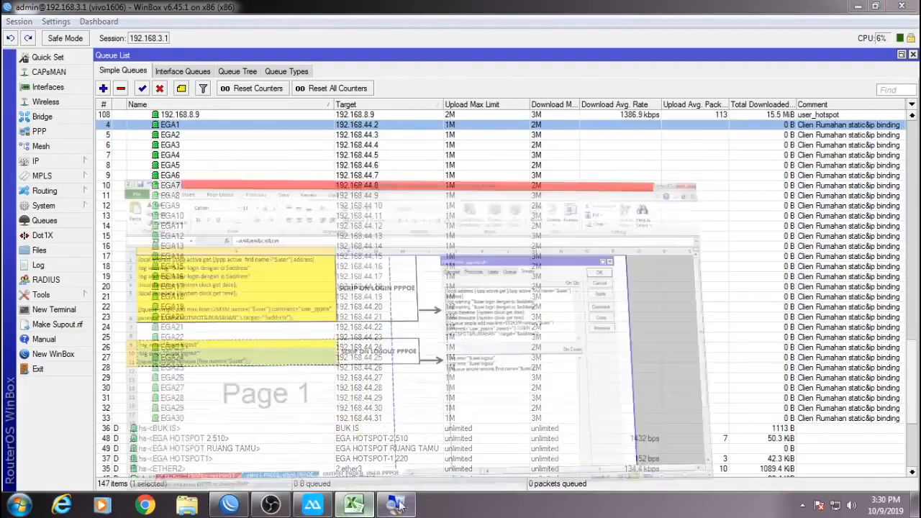
Browse the workbook's Clien Rumahan Input, Clien Rumahan Output and INPUT PROFILE HOTSPOT sheets.
left_click(19, 471)
left_click(19, 470)
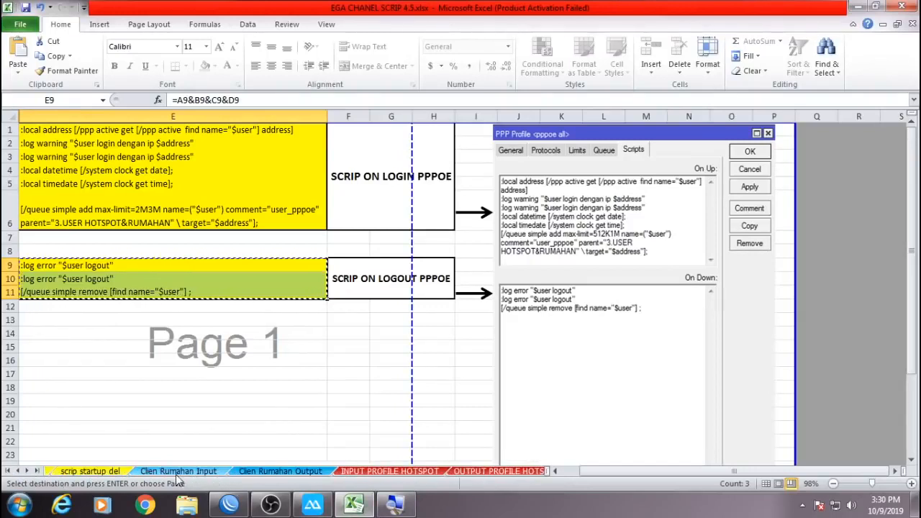
left_click(209, 473)
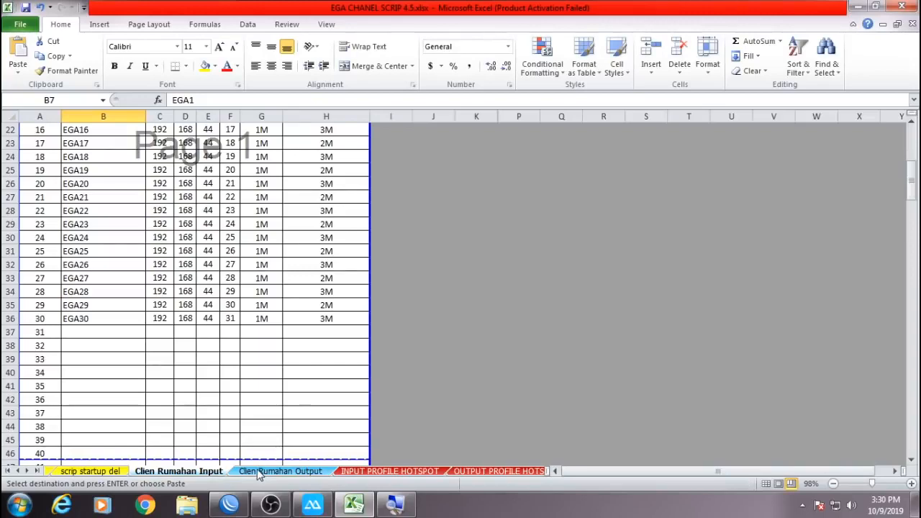
left_click(260, 472)
left_click(210, 473)
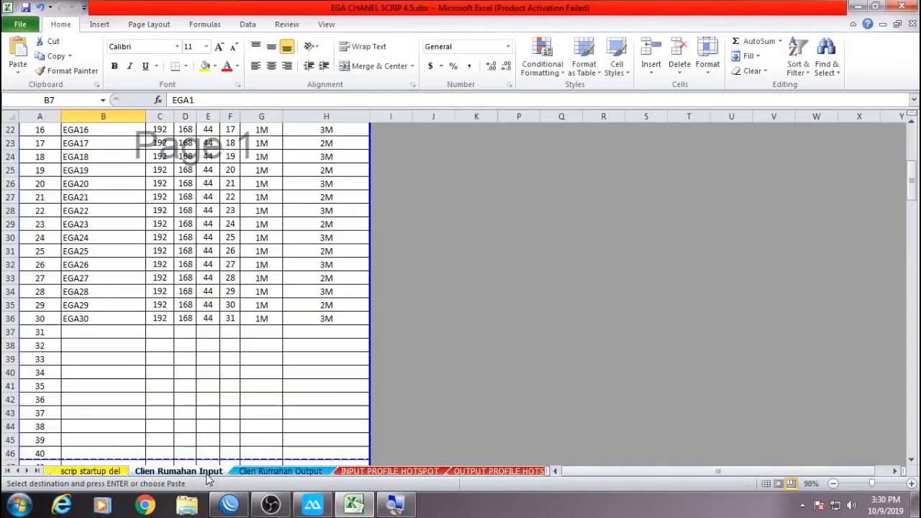
scroll(290, 352, "up", 7)
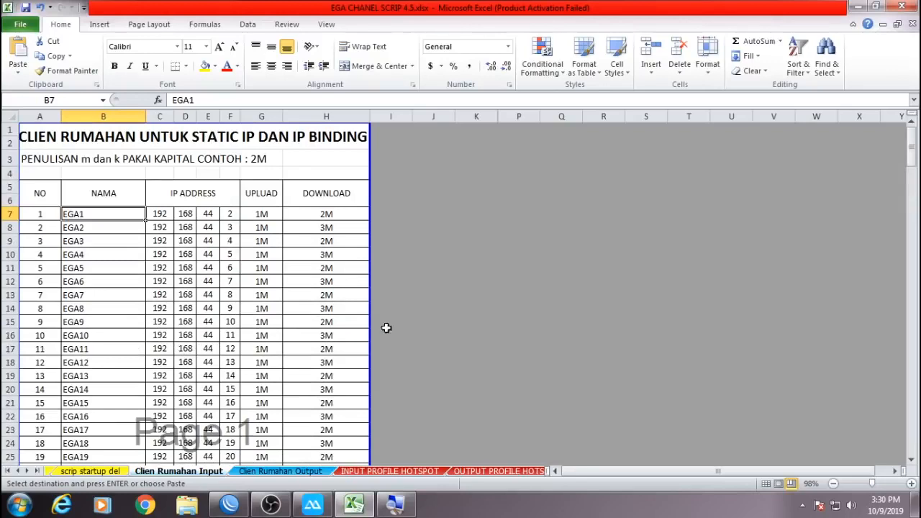
left_click(385, 472)
left_click_drag(160, 116, 158, 116)
left_click(229, 504)
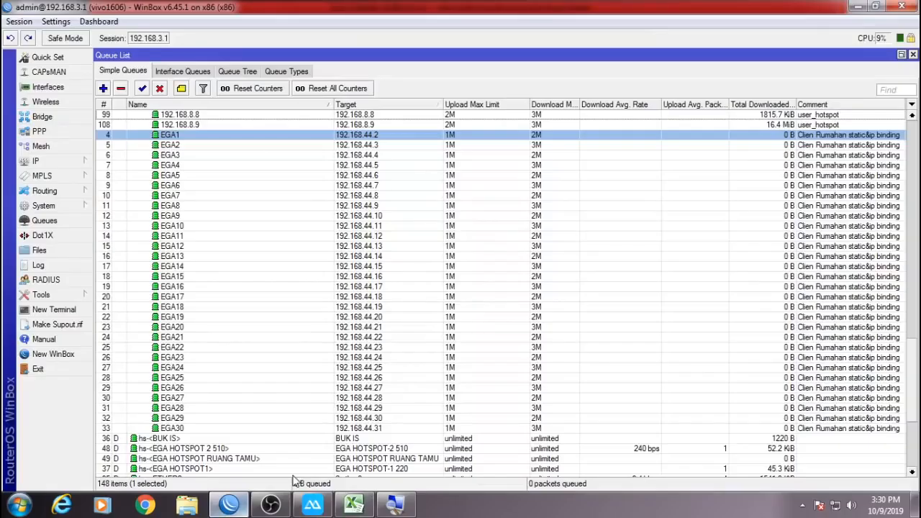
Range-select the queues from 192.168.10.2 down to 192.168.8.9 in the Queue List.
scroll(730, 285, "up", 5)
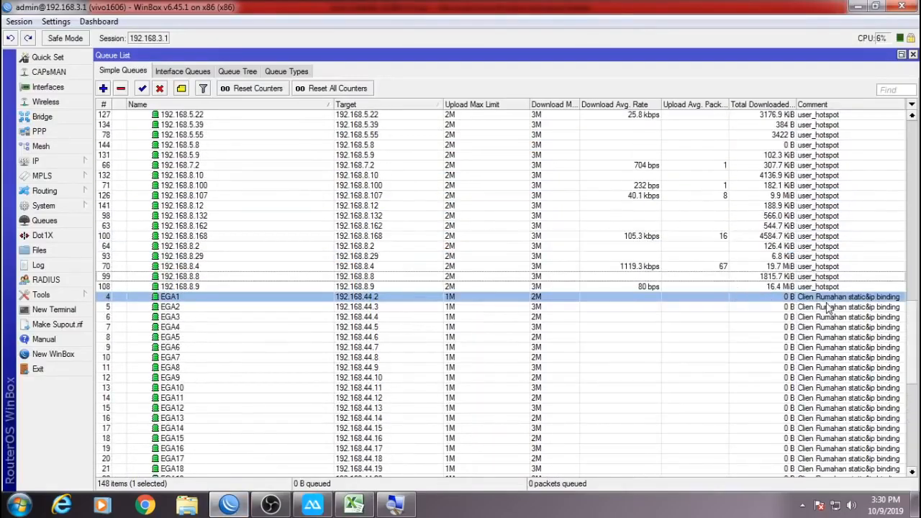
left_click_drag(915, 348, 917, 118)
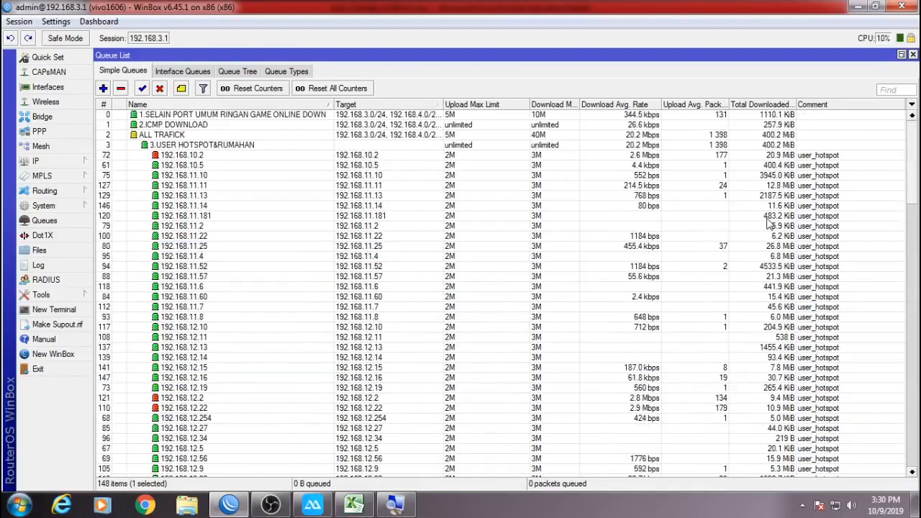
left_click(835, 159)
left_click_drag(914, 163, 914, 333)
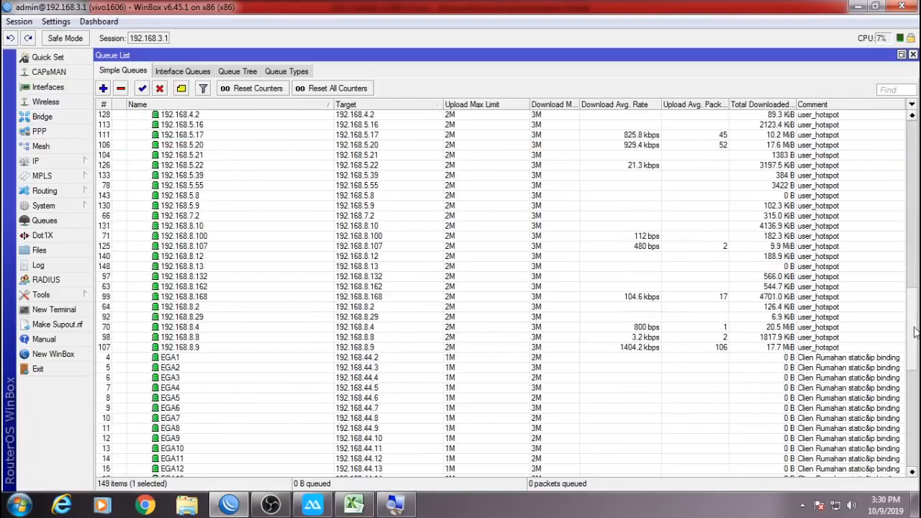
left_click(857, 348, "shift")
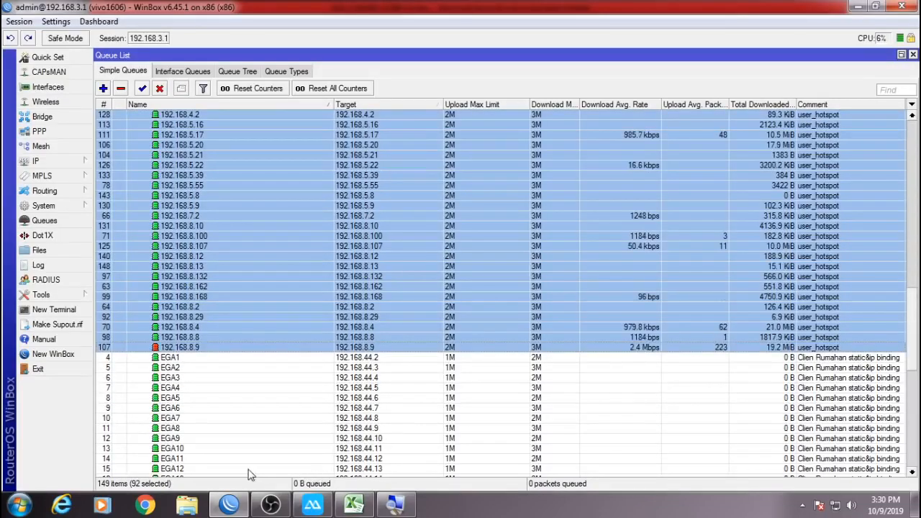
Show the hotspot's active users, then add queues 192.168.4.23 and 192.168.12.17 to the selection.
left_click(72, 161)
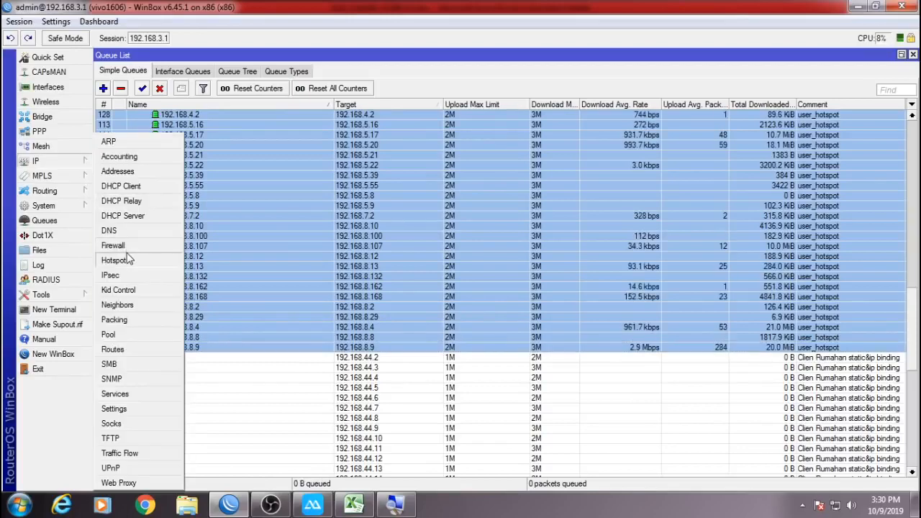
left_click(115, 260)
left_click(275, 74)
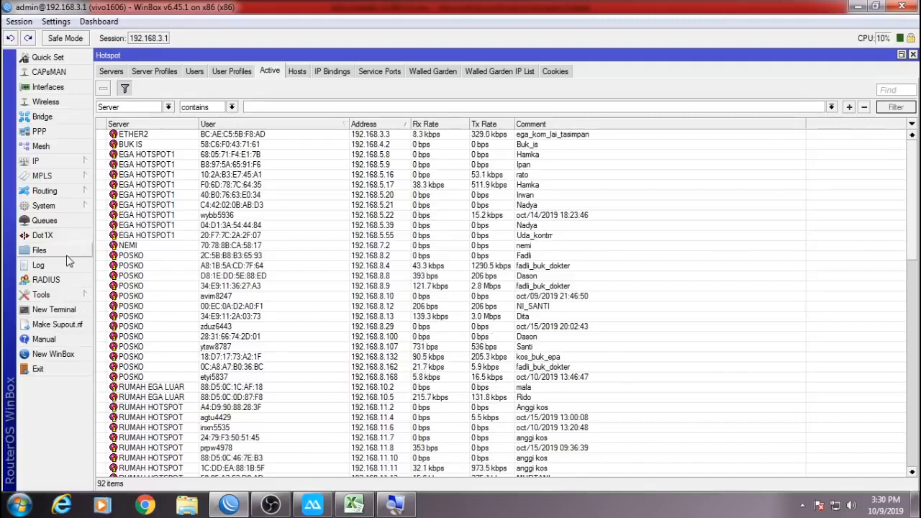
left_click(33, 221)
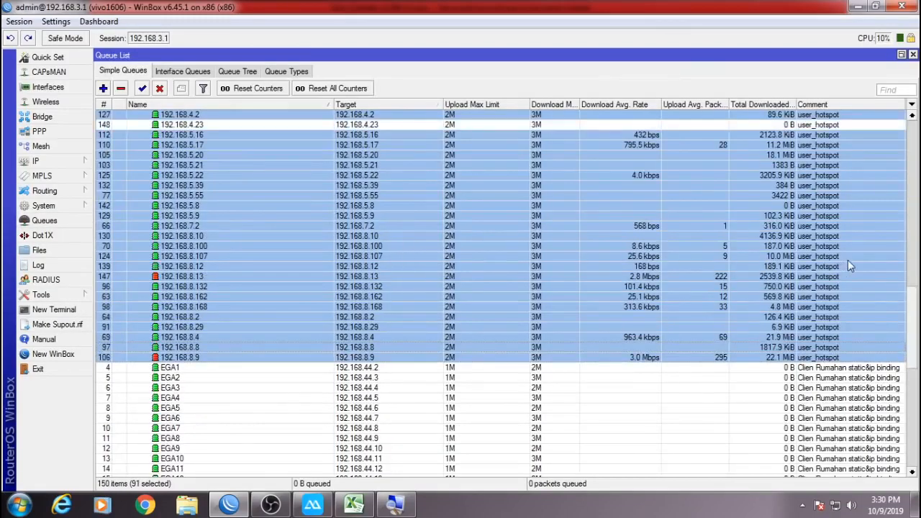
left_click_drag(915, 313, 920, 259)
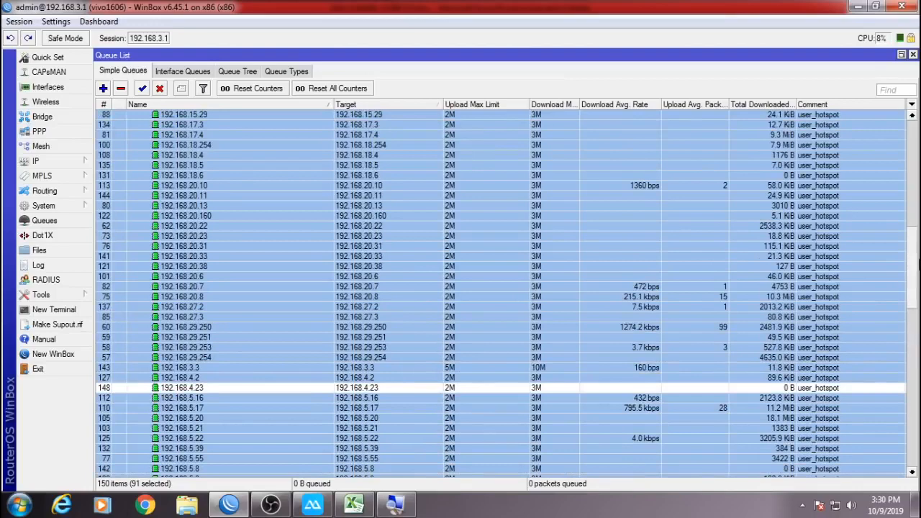
left_click(858, 388, "ctrl")
left_click_drag(913, 258, 912, 119)
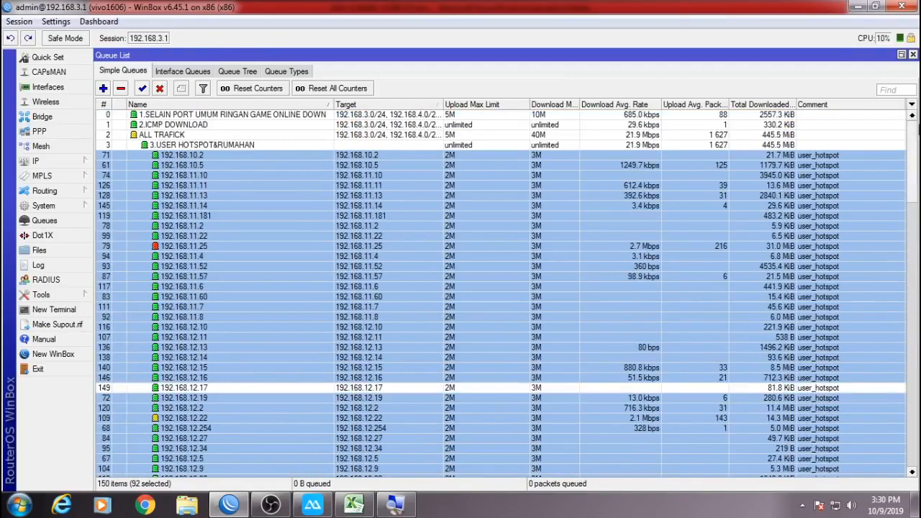
left_click(747, 387, "ctrl")
scroll(454, 434, "down", 7)
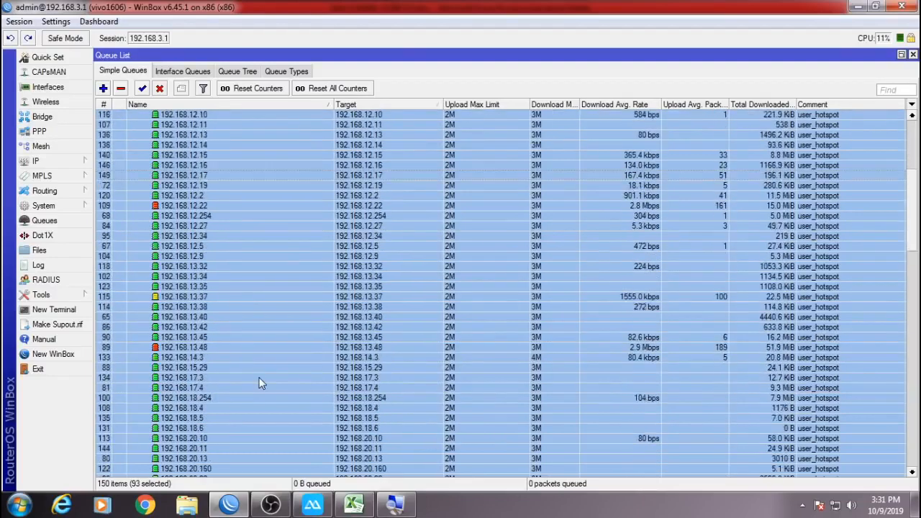
scroll(259, 377, "down", 8)
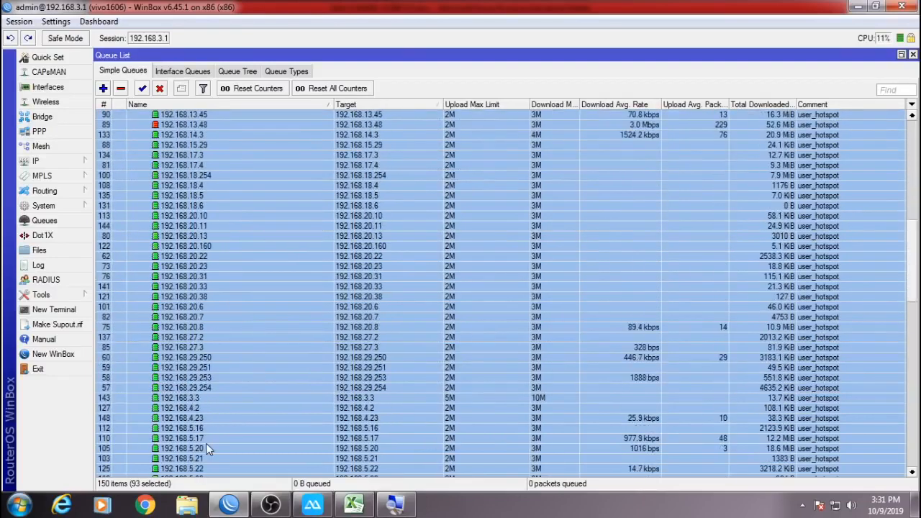
scroll(205, 443, "down", 8)
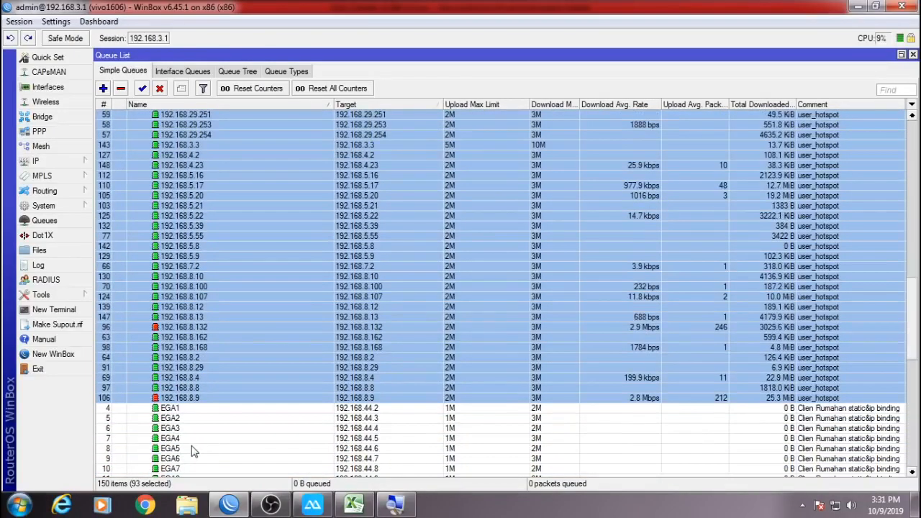
Close and reopen the hotspot active users list and the simple queue list.
left_click(80, 161)
left_click(124, 261)
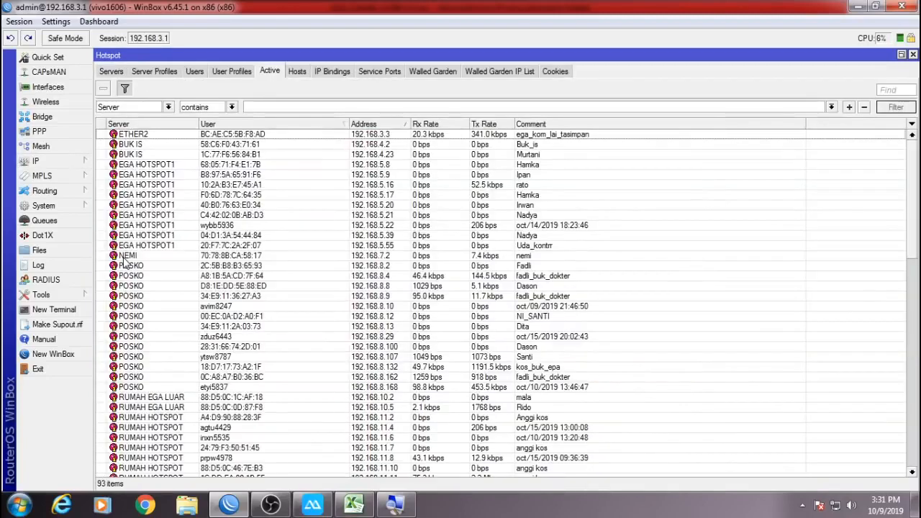
left_click(912, 55)
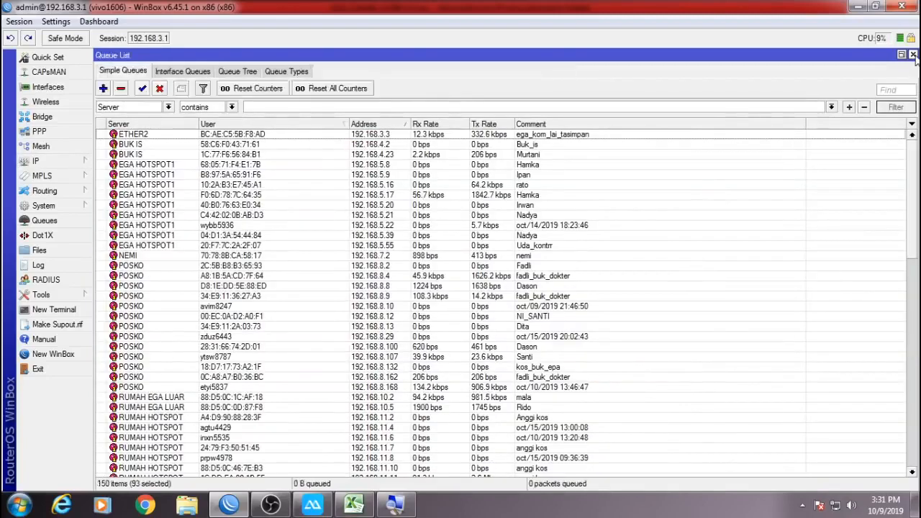
left_click(913, 55)
left_click(79, 161)
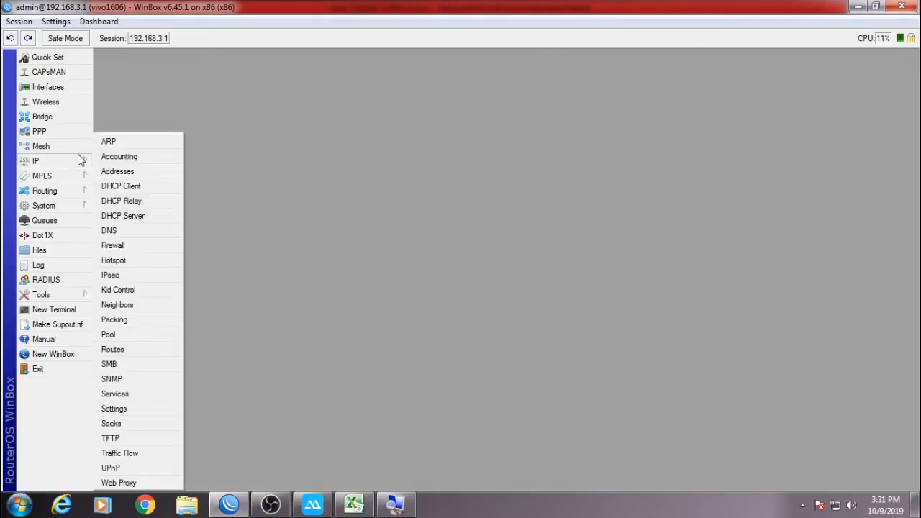
left_click(113, 261)
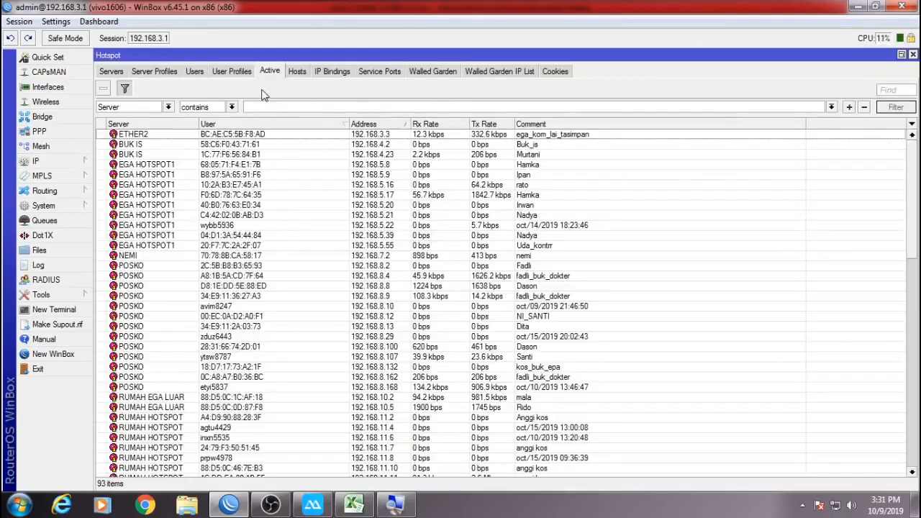
left_click(72, 219)
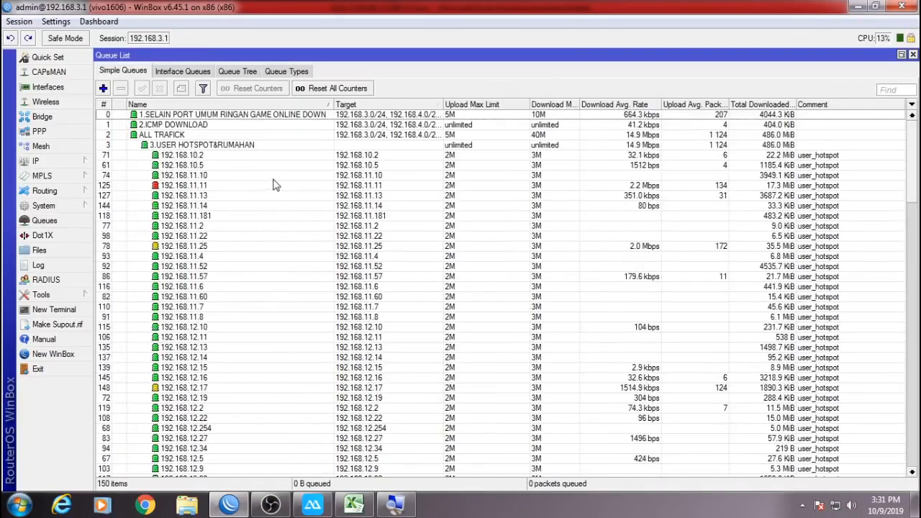
Select the 192.168.10.2, ALL TRAFICK and 192.168.11.7 queues, then open Network and Sharing Center.
left_click(213, 158)
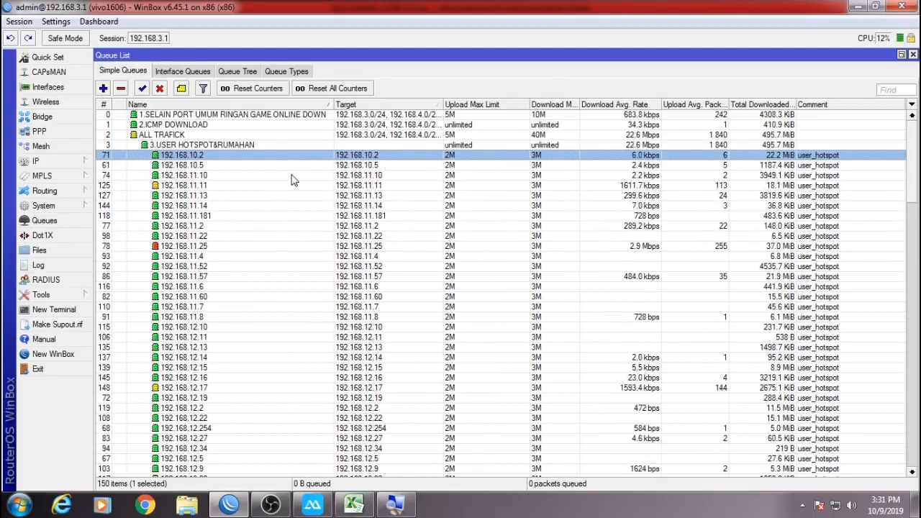
scroll(320, 238, "down", 4)
scroll(328, 270, "down", 7)
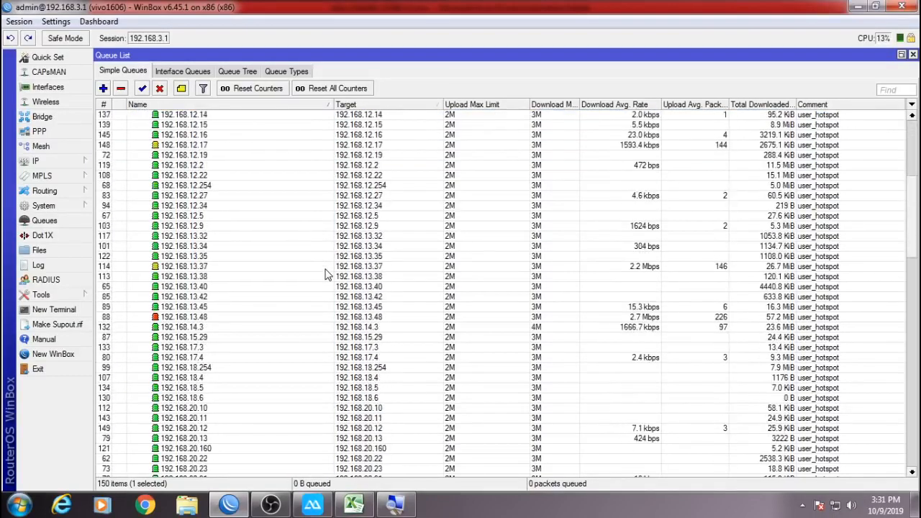
left_click_drag(911, 210, 911, 126)
left_click(283, 144)
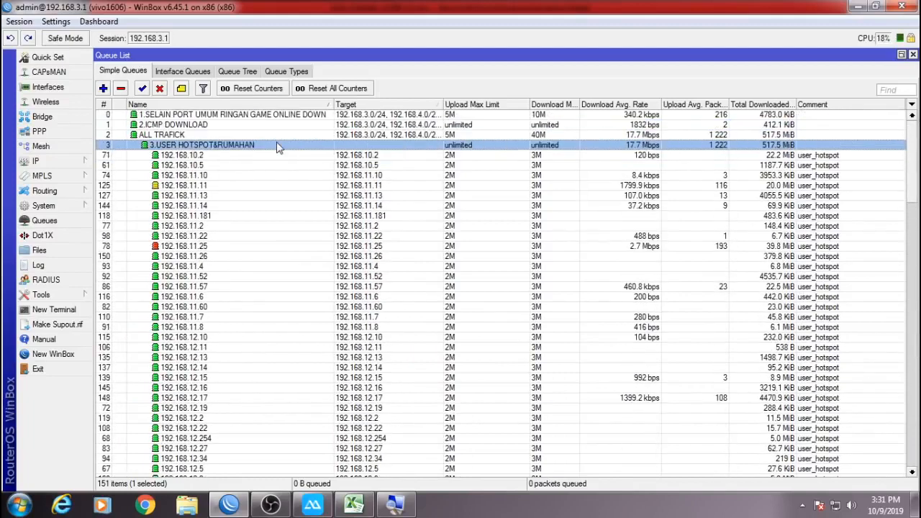
left_click(295, 136)
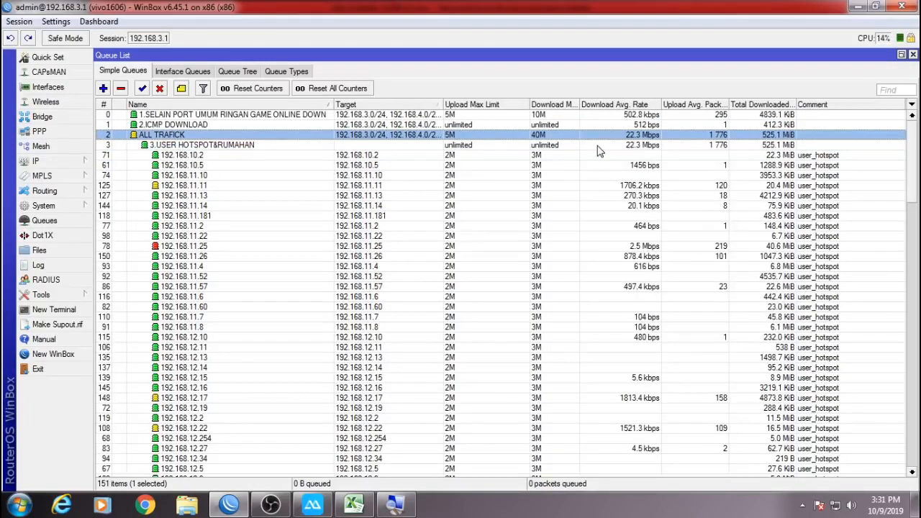
left_click_drag(914, 157, 917, 174)
scroll(917, 174, "up", 3)
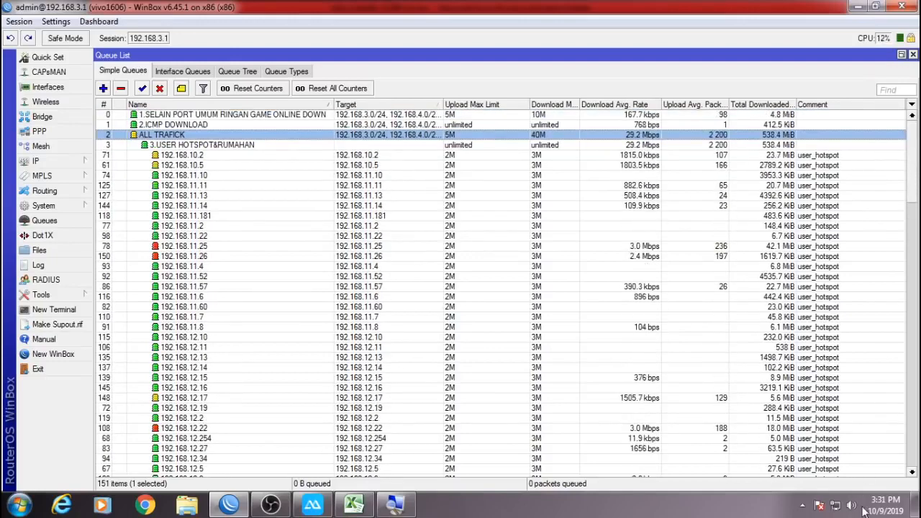
left_click(297, 320)
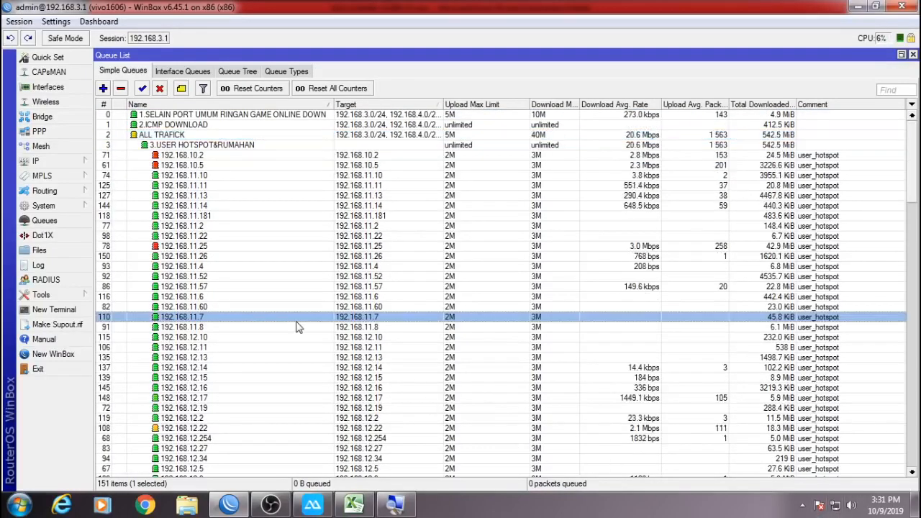
scroll(322, 373, "down", 2)
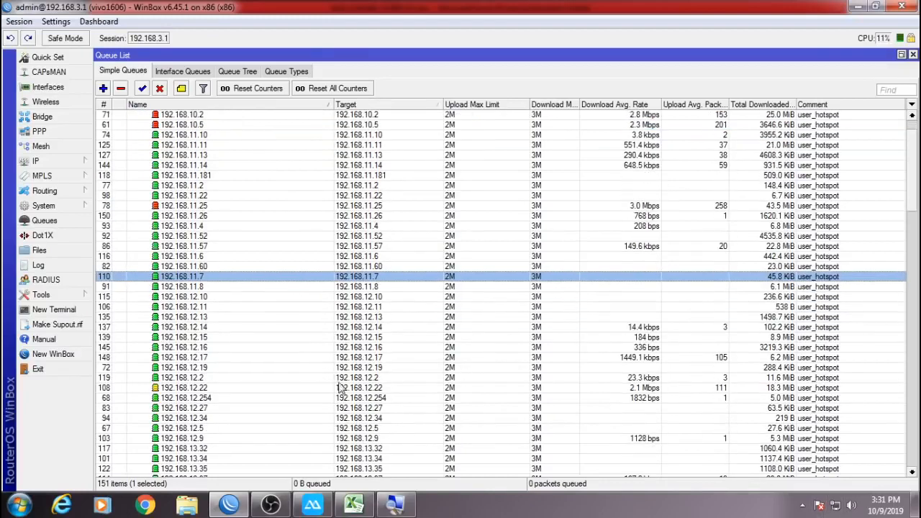
left_click(843, 502)
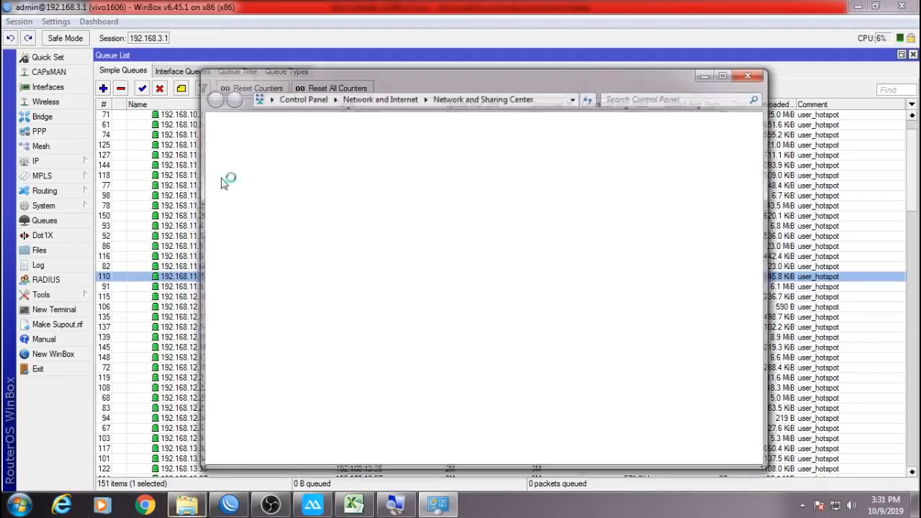
Read this PC's IPv4 address, 192.168.3.3, from the Local Area Connection details.
left_click(247, 151)
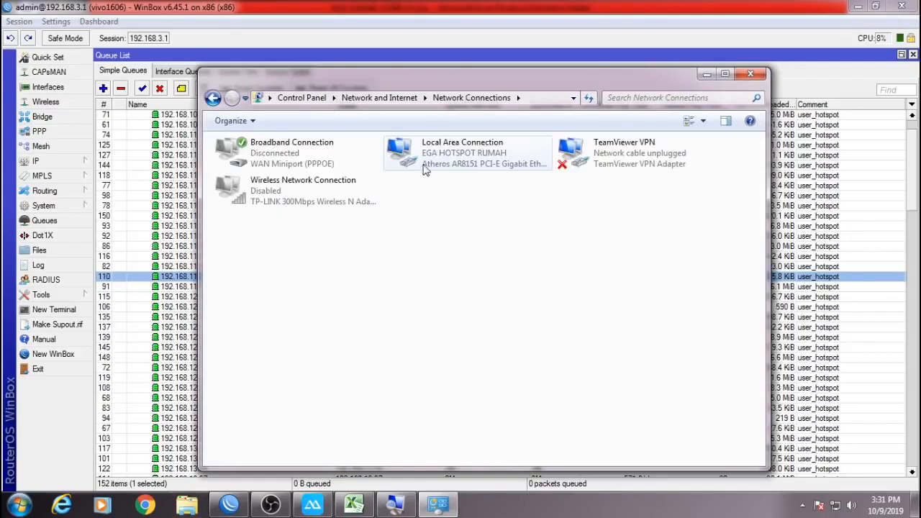
double_click(430, 164)
left_click(389, 245)
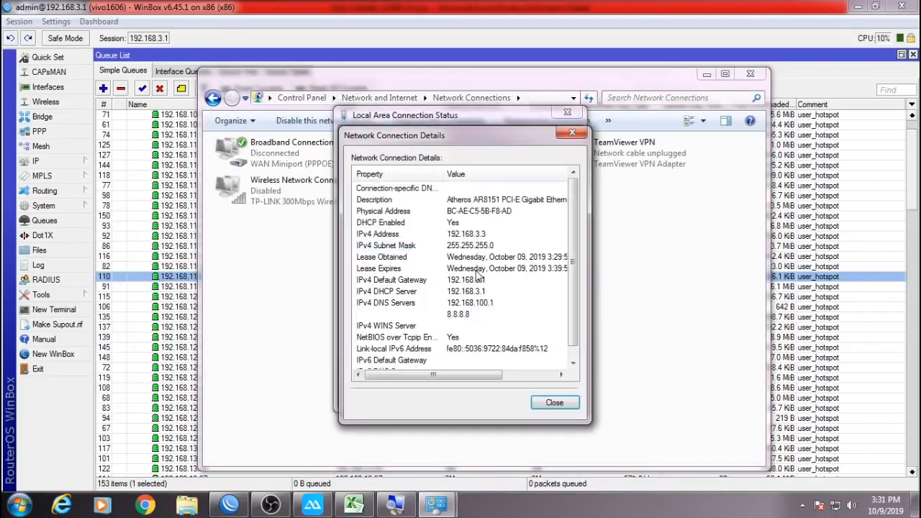
left_click(477, 238)
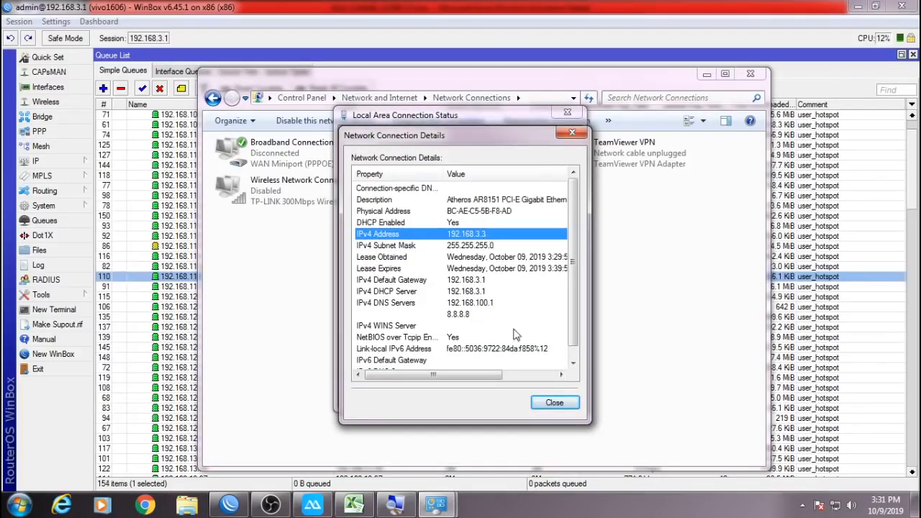
left_click(554, 402)
left_click(551, 338)
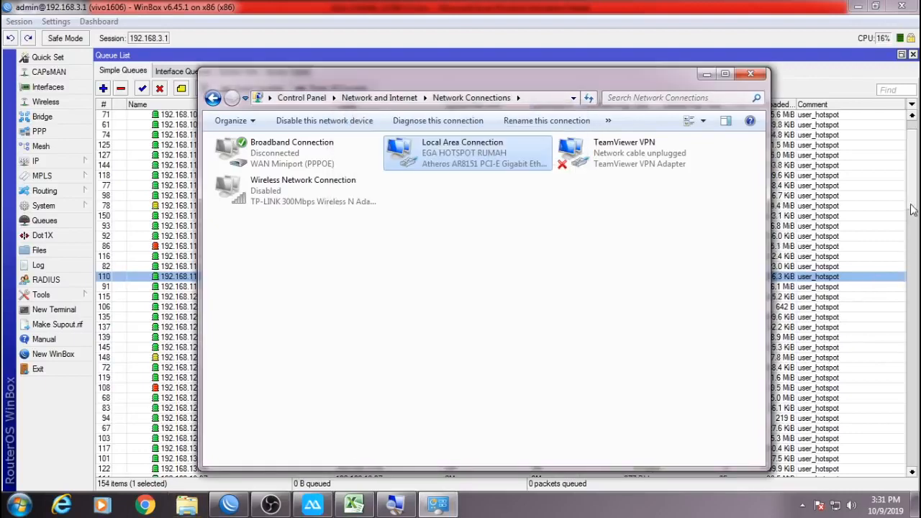
Back in WinBox, find and select the 192.168.3.3 queue belonging to this PC.
left_click(910, 192)
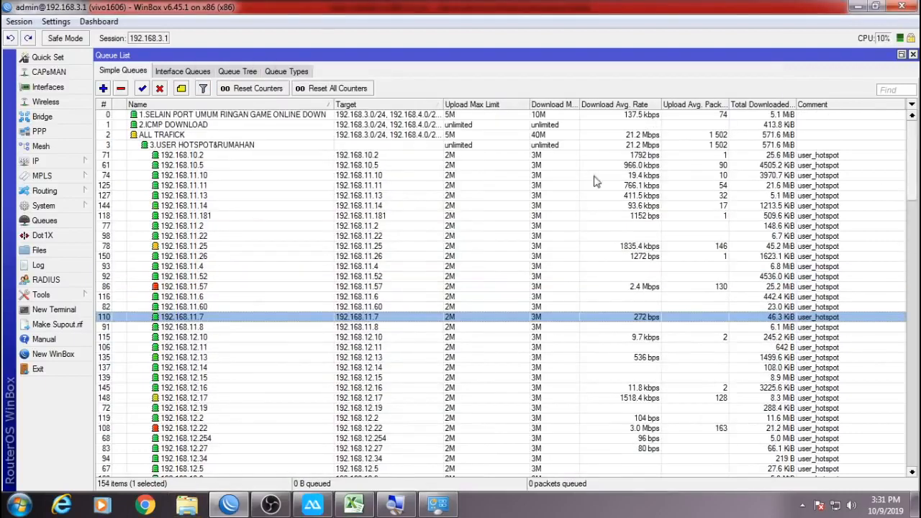
scroll(403, 387, "down", 5)
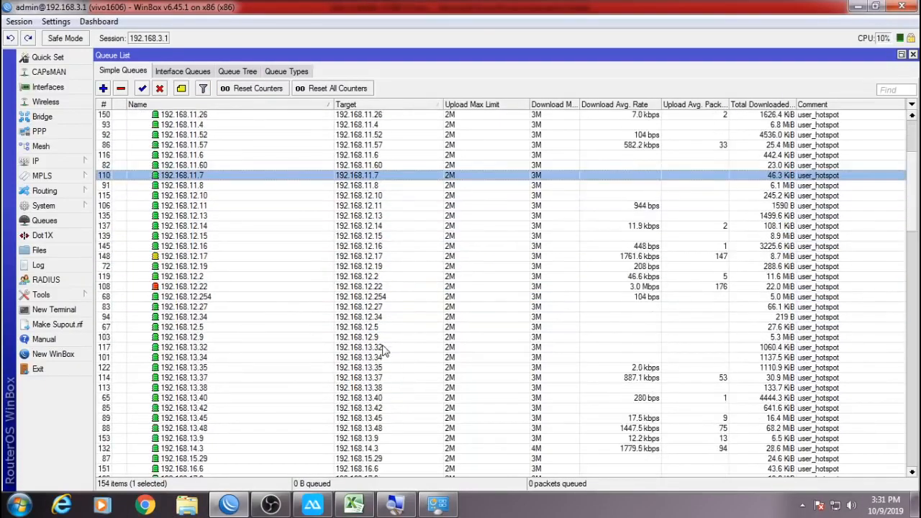
scroll(396, 378, "down", 4)
scroll(388, 337, "down", 8)
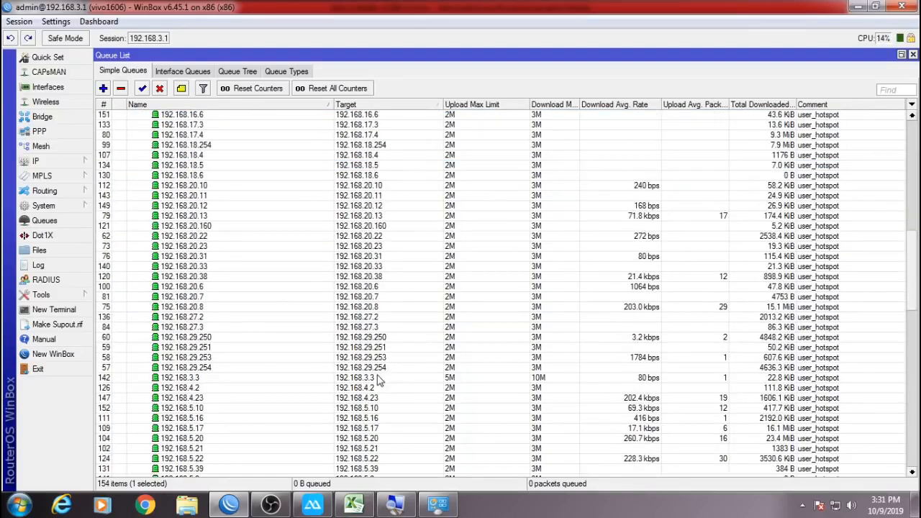
left_click(379, 380)
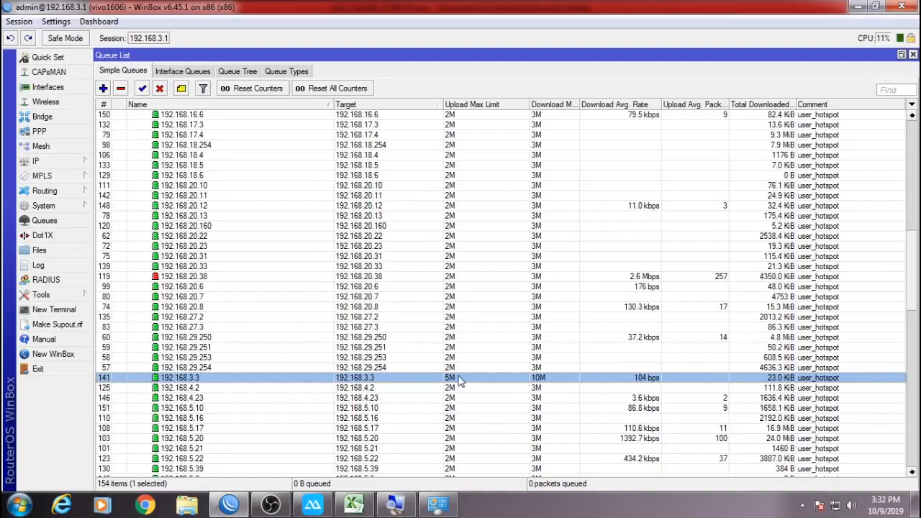
left_click(158, 505)
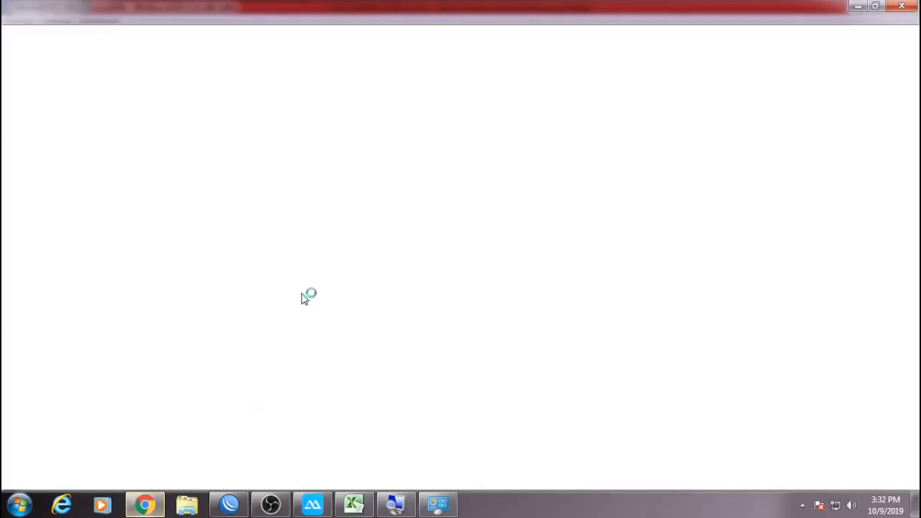
Open speedtest.cbn.net.id and start the speed test.
type("Speedtest.net")
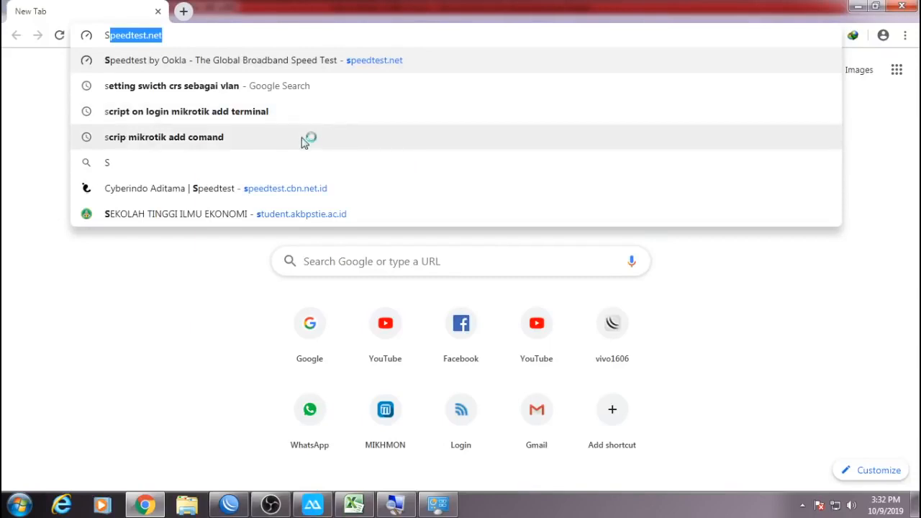
left_click(303, 194)
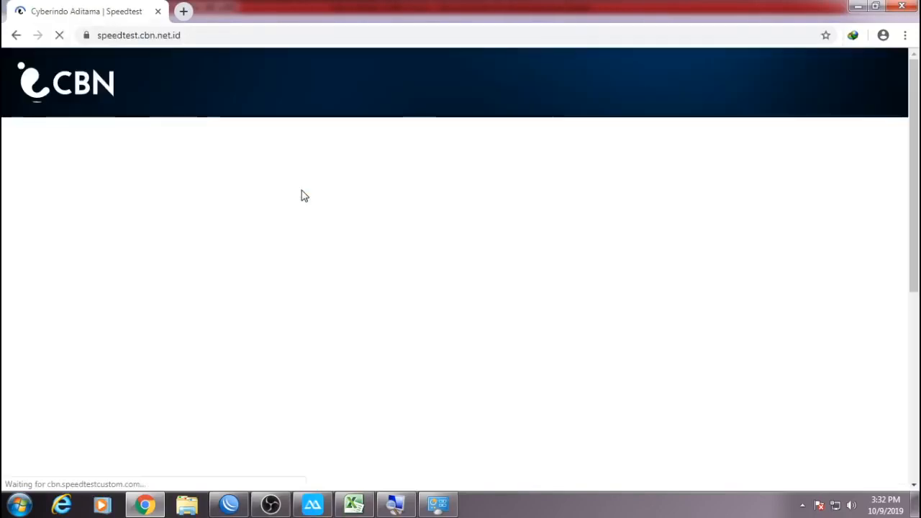
left_click(442, 346)
Move WinBox beside the speed test and open queue 192.168.3.3's live traffic graphs.
key("alt+Tab")
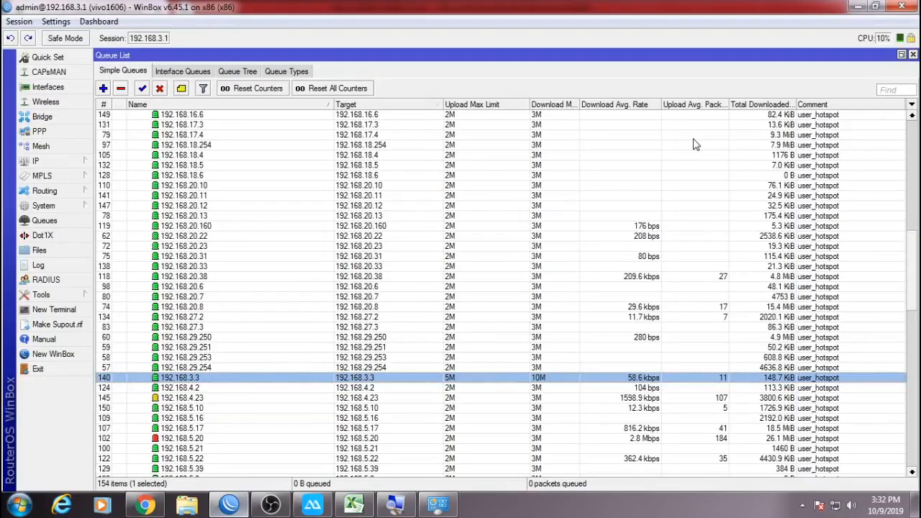
left_click(875, 5)
left_click_drag(370, 5, 713, 30)
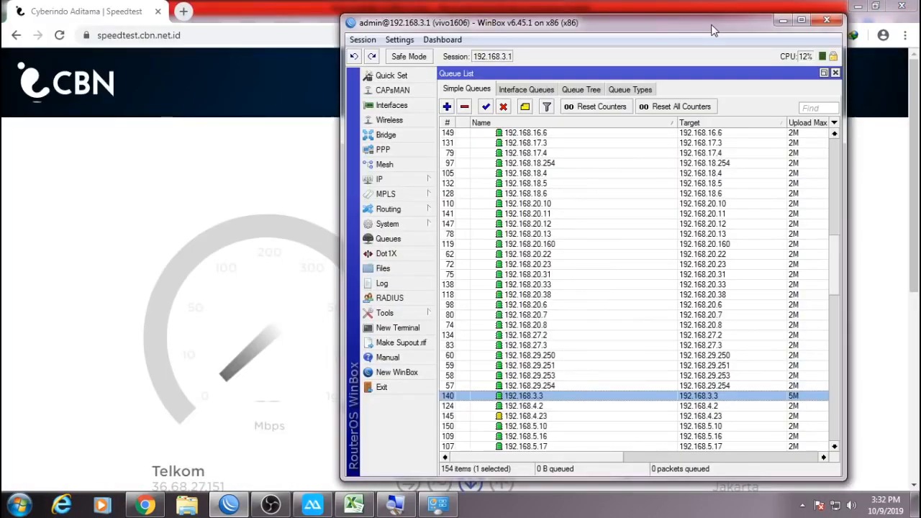
left_click_drag(713, 30, 753, 26)
scroll(576, 388, "down", 2)
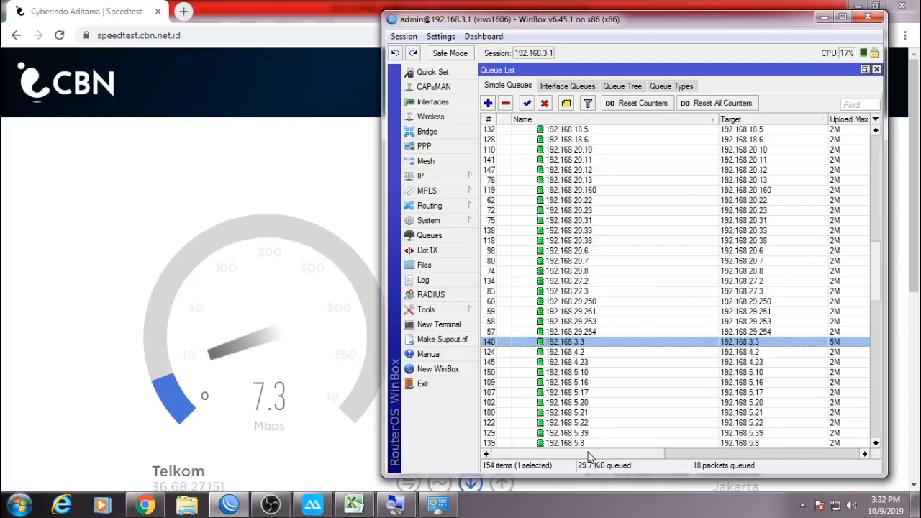
scroll(625, 354, "right", 2)
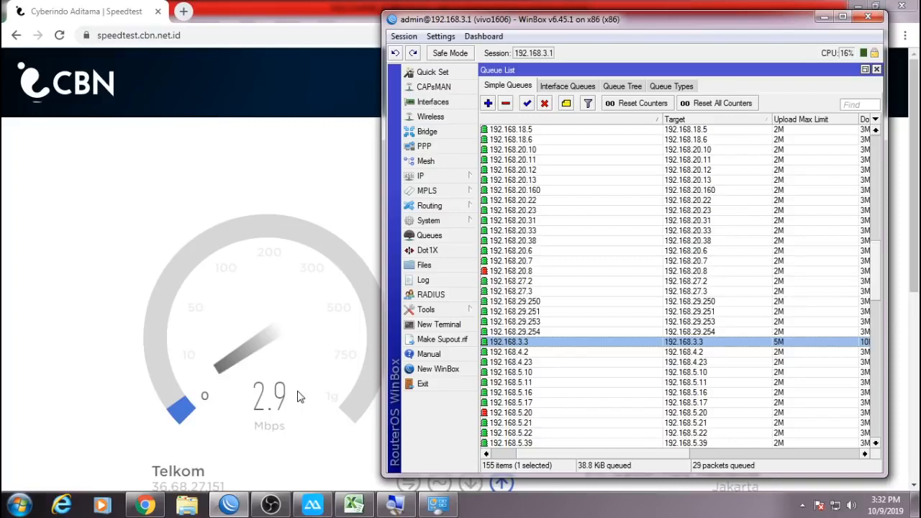
key("Return")
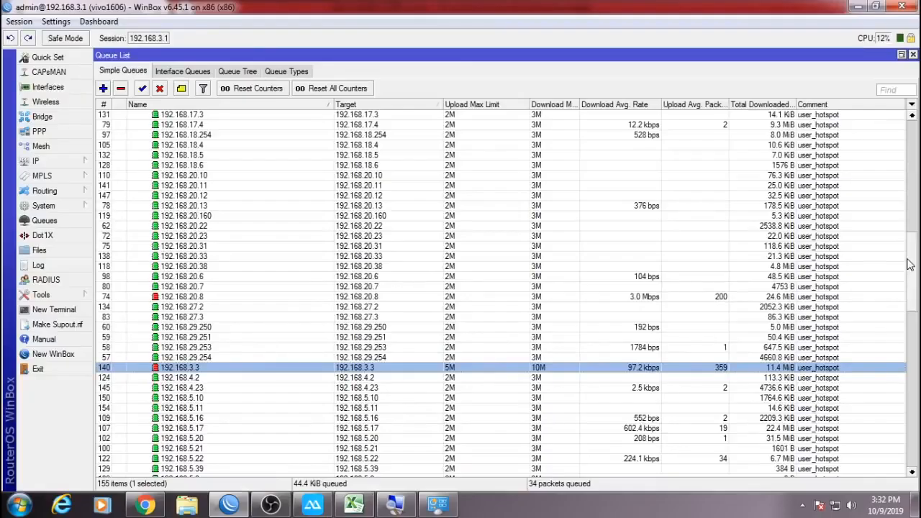
left_click_drag(909, 265, 911, 135)
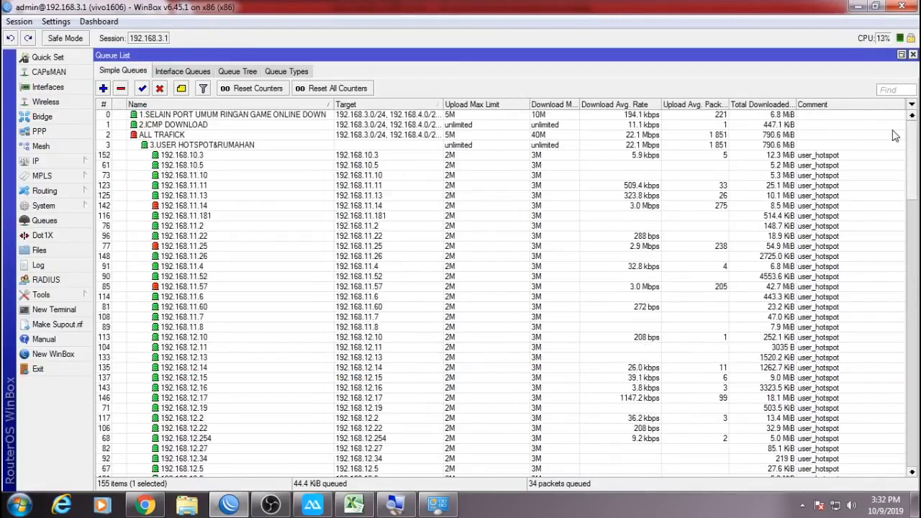
Select the ALL TRAFICK, 192.168.11.13 and 192.168.10.3 queues in turn.
left_click(385, 136)
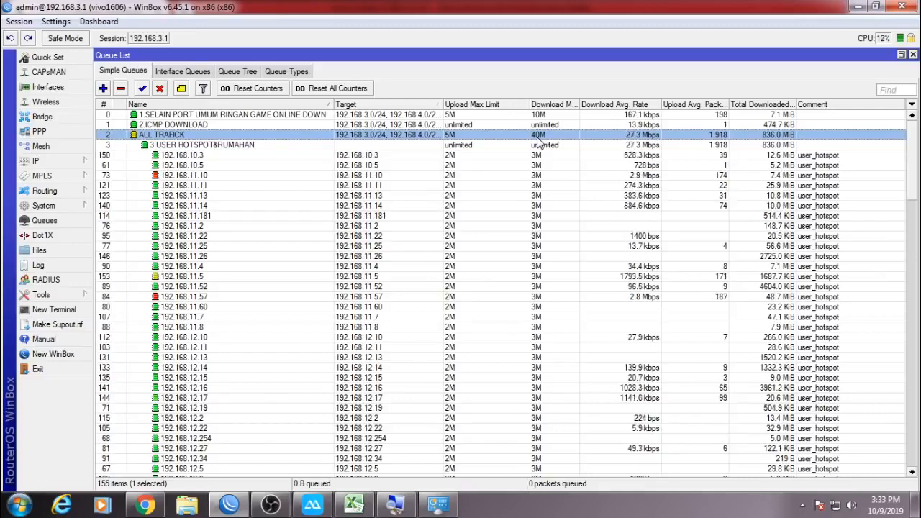
mouse_move(912, 160)
left_mouse_down()
mouse_move(900, 327)
mouse_move(911, 403)
mouse_move(911, 151)
left_mouse_up()
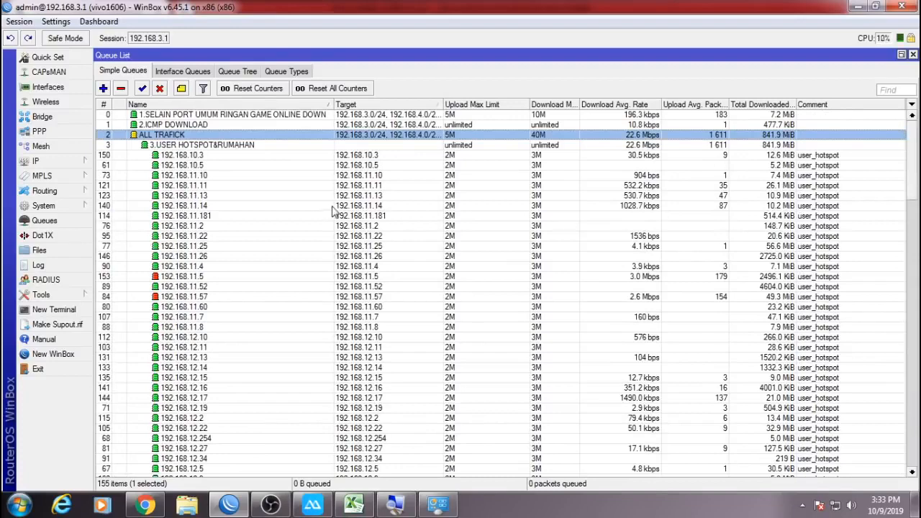
left_click(283, 196)
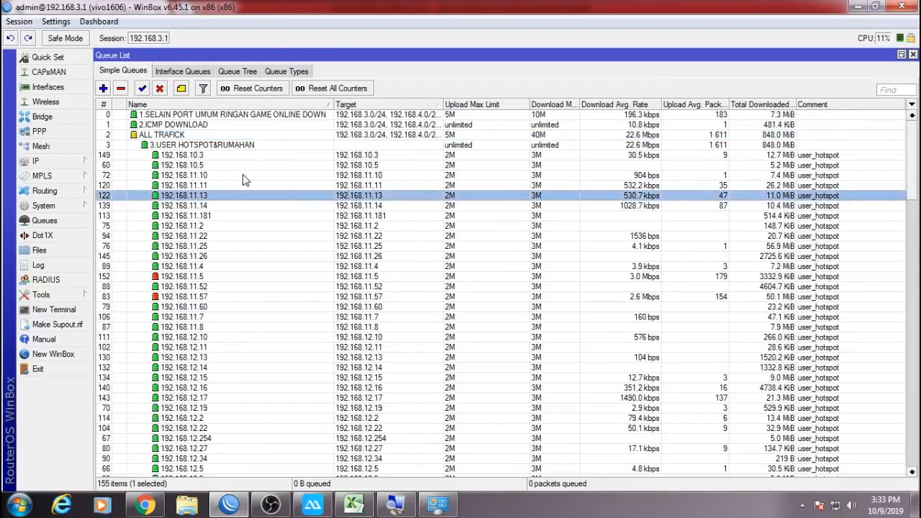
left_click(195, 156)
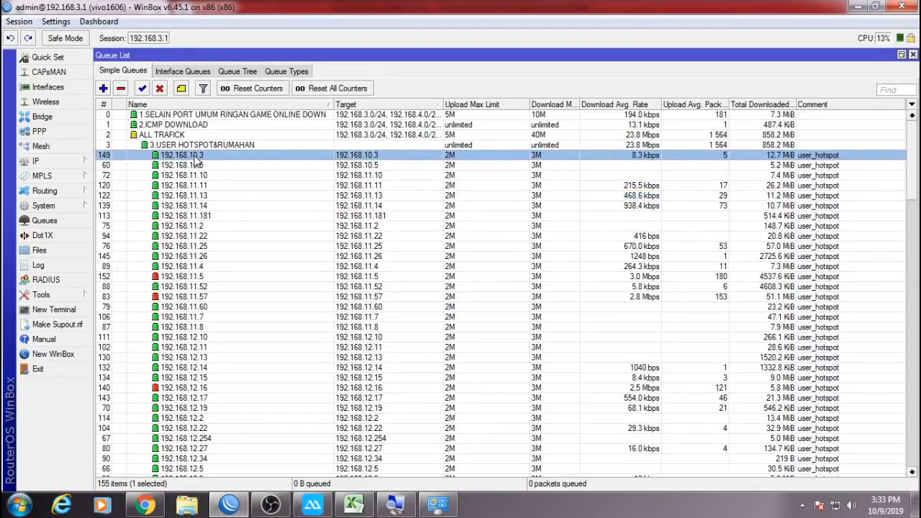
Inspect the pppoe1 entry under PPP > PPPoE Servers, widening its Interface column.
left_click(39, 131)
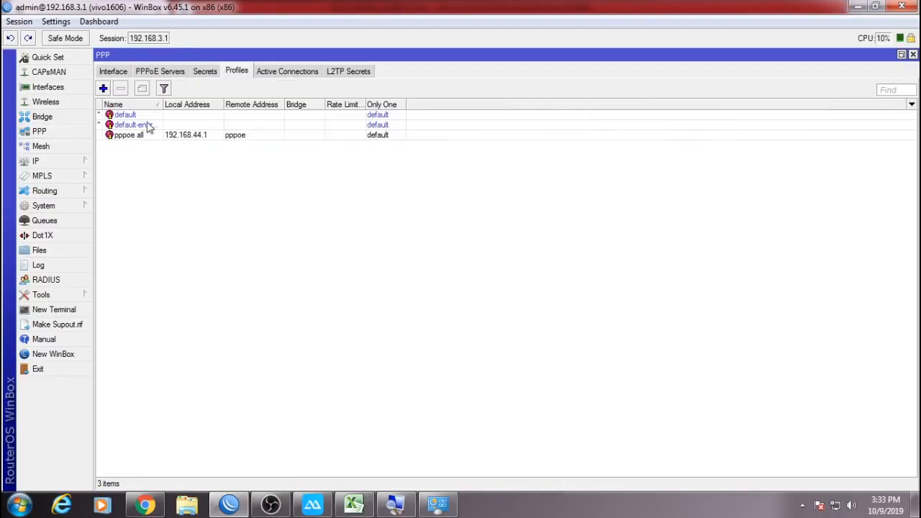
left_click(153, 71)
left_click(178, 116)
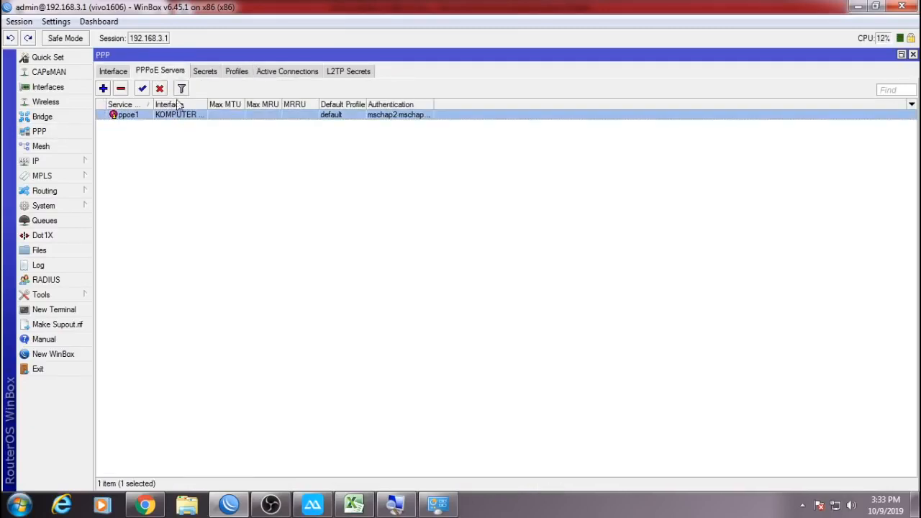
left_click_drag(205, 106, 292, 106)
key("super")
left_click(431, 277)
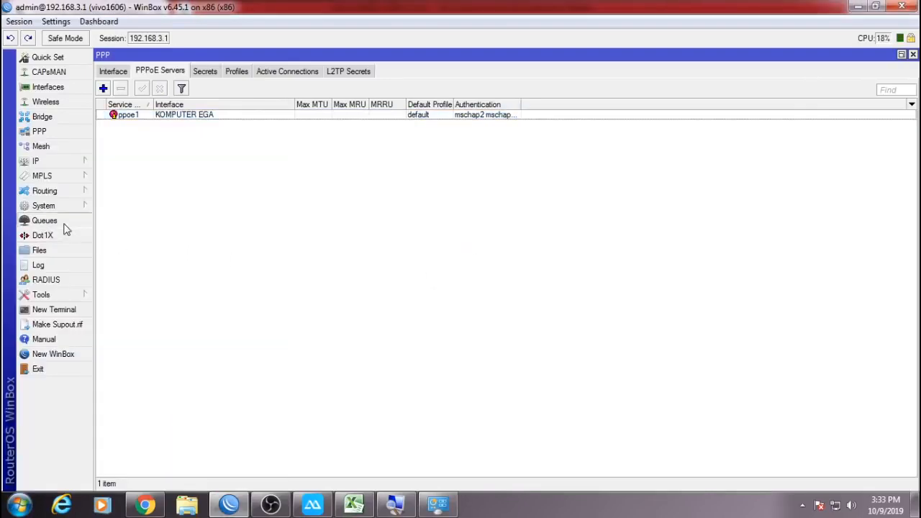
Return to the simple queue list, then launch Control Panel from the Start menu.
left_click(63, 224)
left_click_drag(913, 173, 871, 149)
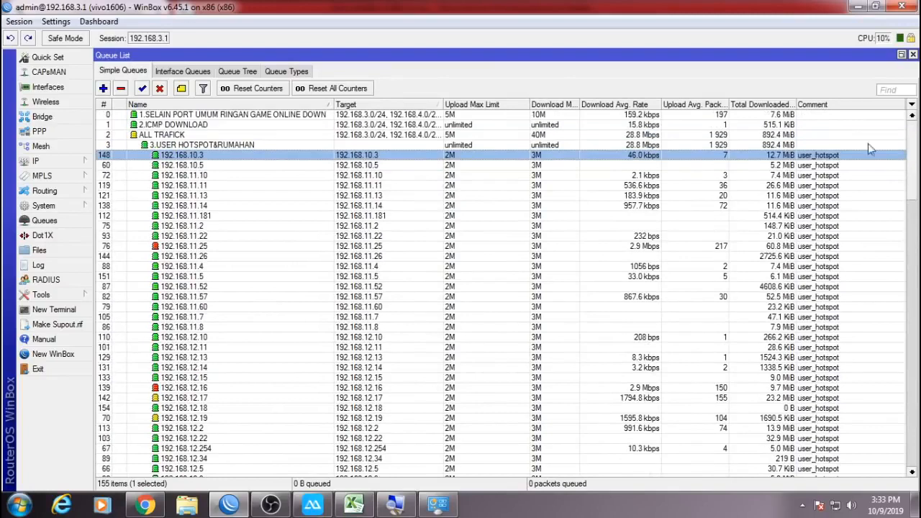
left_click(19, 505)
left_click(249, 332)
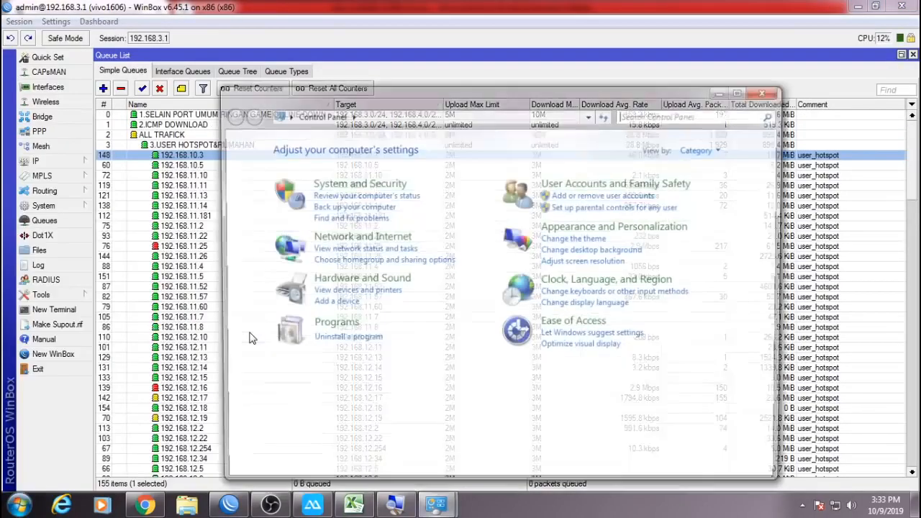
From Network and Sharing Center, start a new broadband (PPPoE) Internet connection as a brand new connection.
left_click(317, 237)
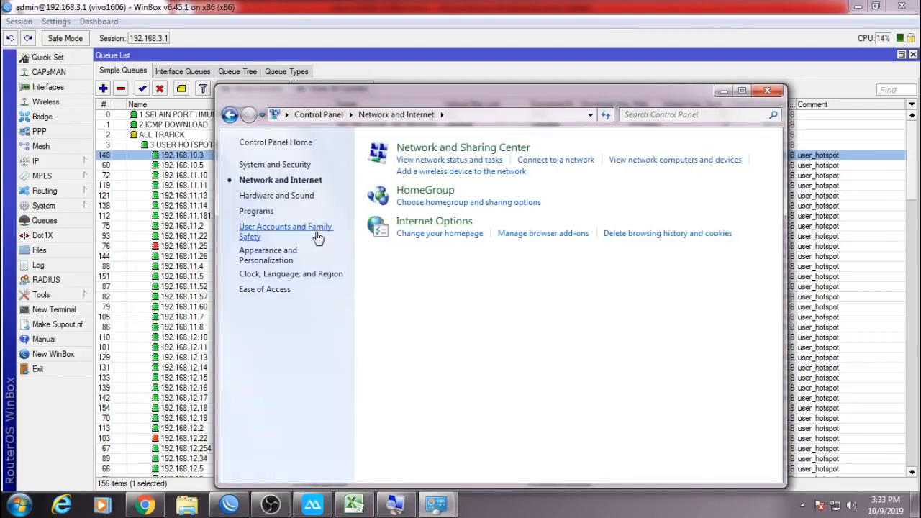
left_click(431, 152)
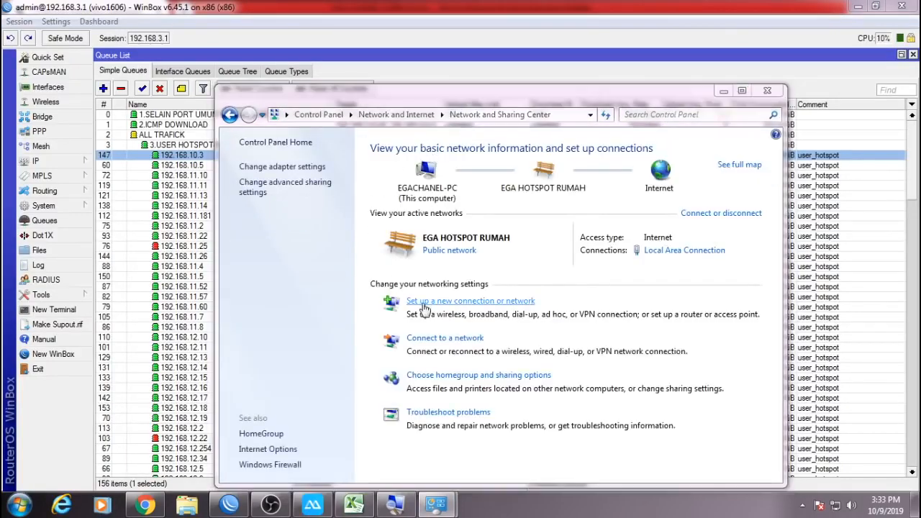
left_click(424, 302)
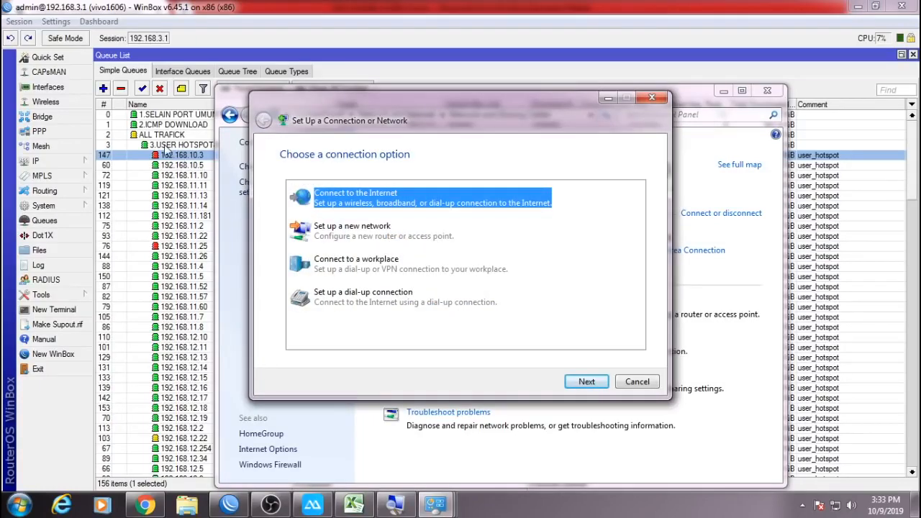
left_click(584, 381)
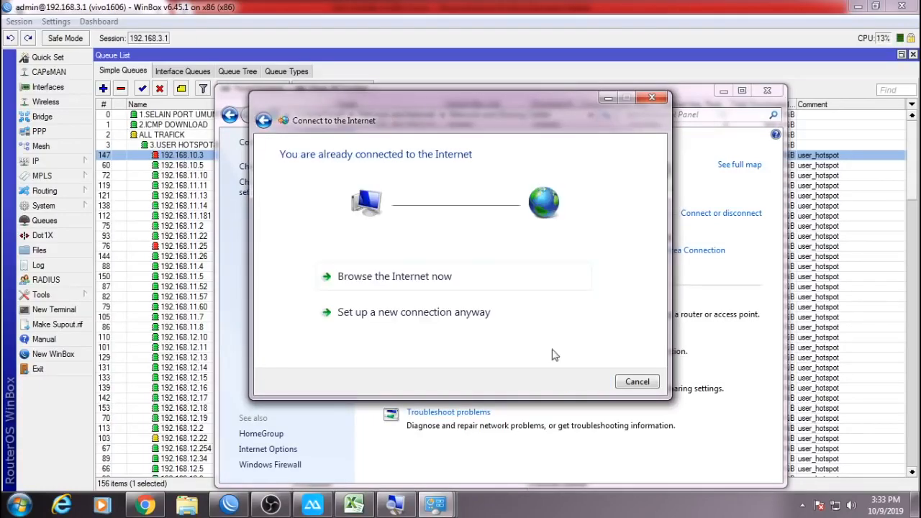
left_click(399, 315)
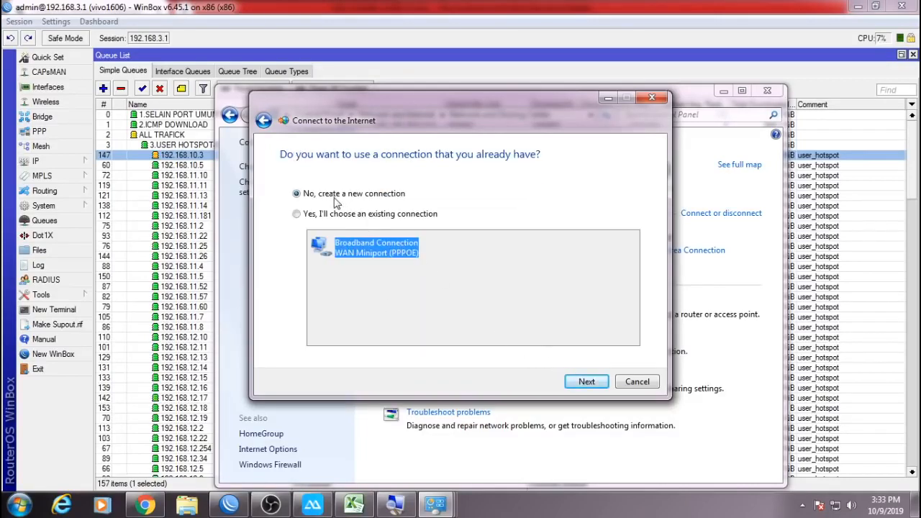
left_click(587, 382)
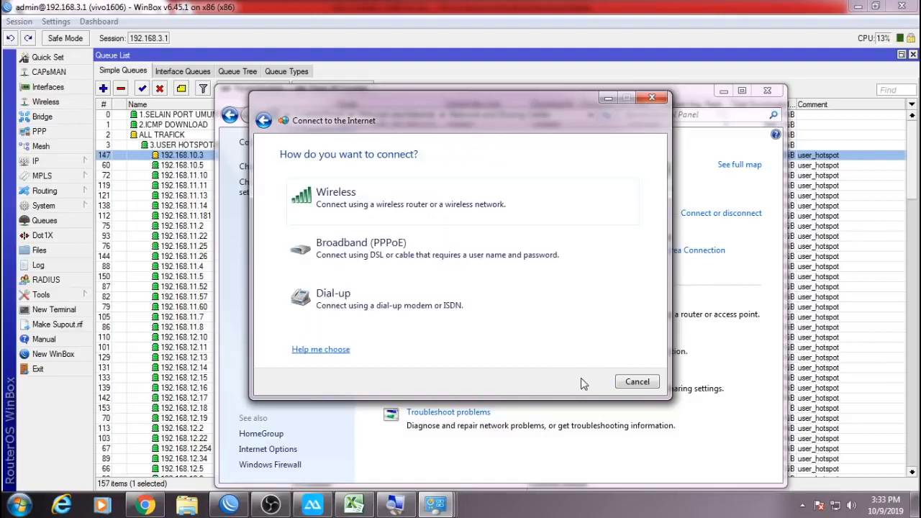
left_click(377, 253)
Enter the PPPoE user name in the wizard and return to WinBox's PPP window.
type("EG")
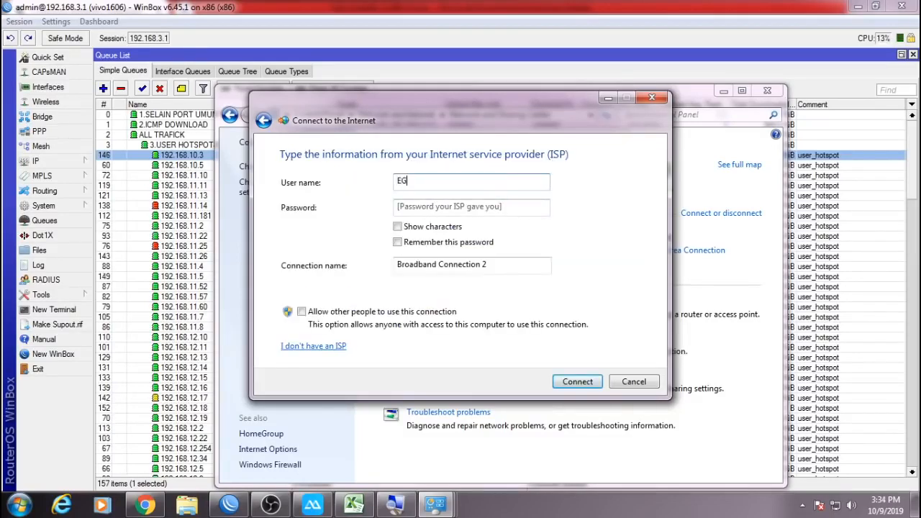
type("A")
left_click_drag(427, 185, 378, 188)
type("ega")
left_click(39, 131)
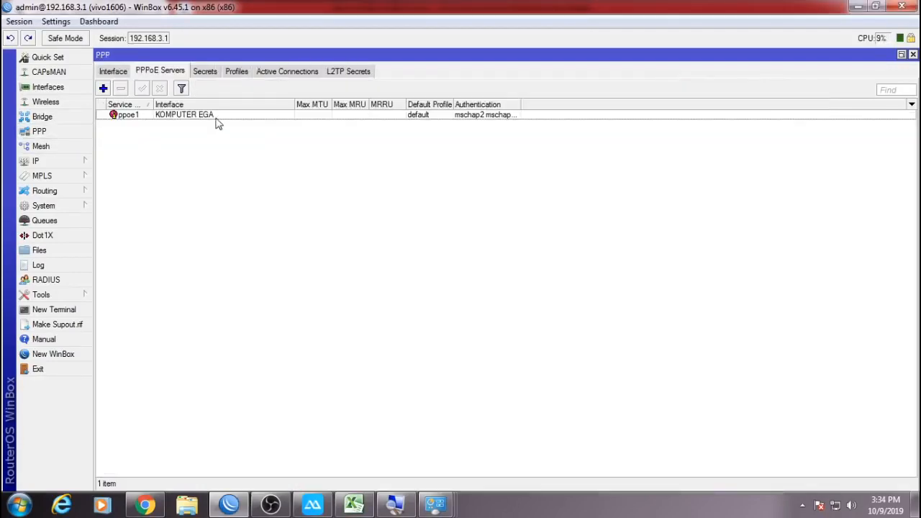
Review the PPPoE user's secret in WinBox: its remote address, user name and password.
left_click(209, 73)
left_click(204, 115)
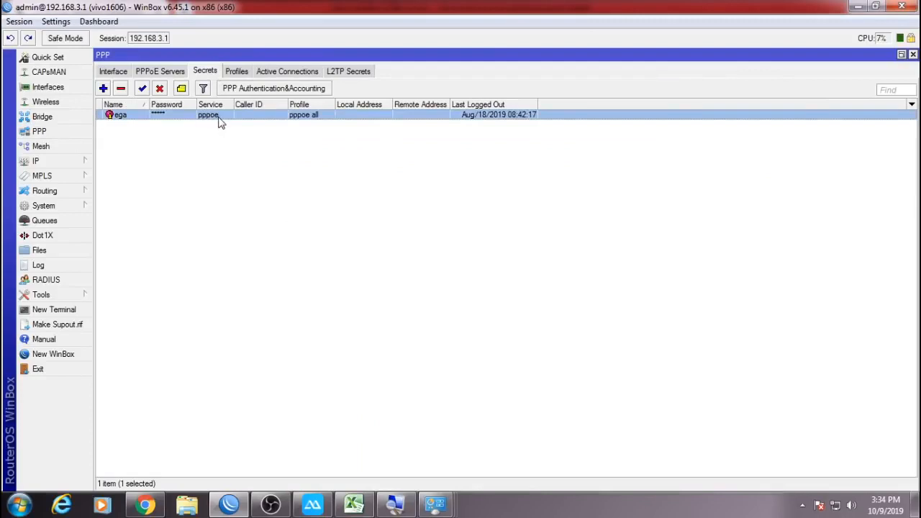
double_click(219, 119)
left_click(502, 279)
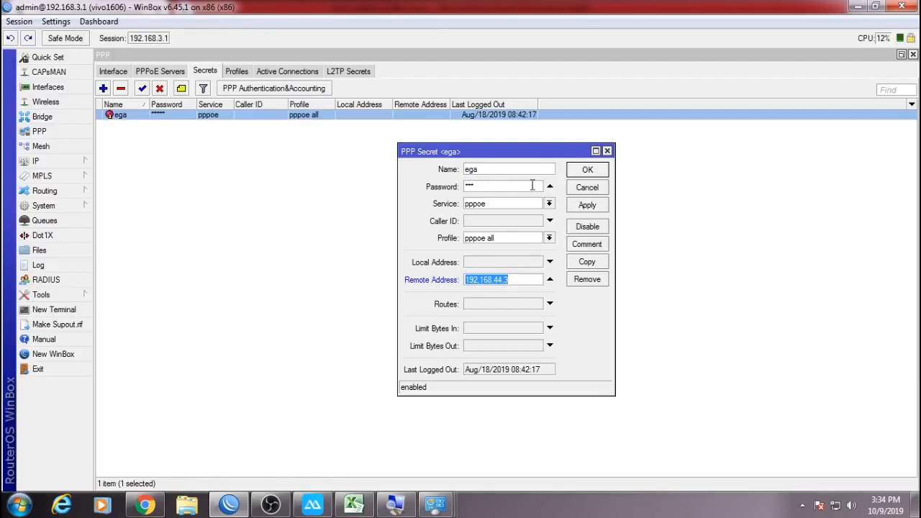
left_click(500, 169)
left_click(500, 186)
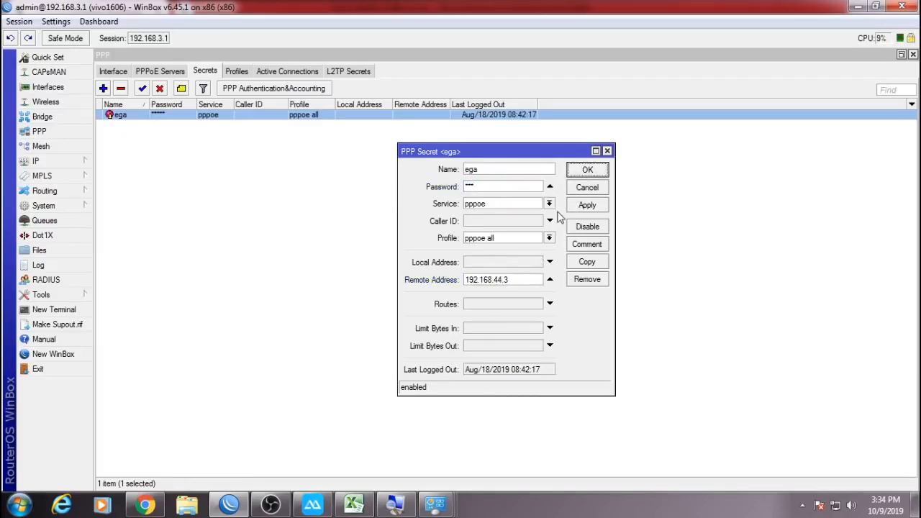
left_click(585, 173)
Enter the PPPoE password in the Windows connection wizard.
mouse_move(435, 497)
left_click(569, 442)
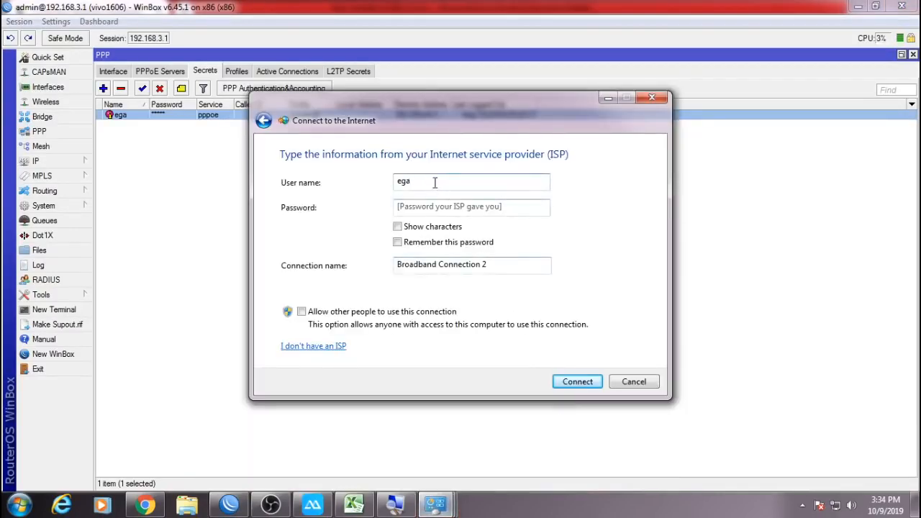
left_click(435, 207)
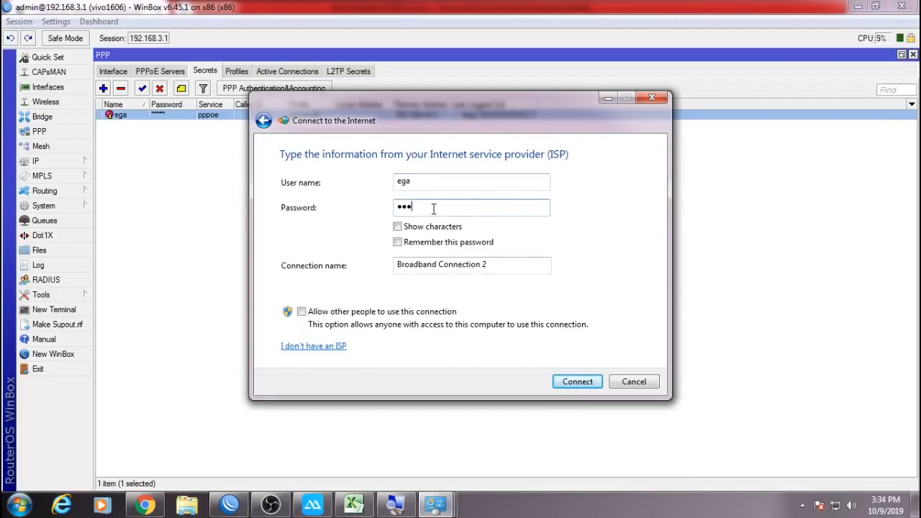
Confirm WinBox's PPP active connections list is empty and glance over the simple queues.
left_click(202, 254)
left_click(302, 75)
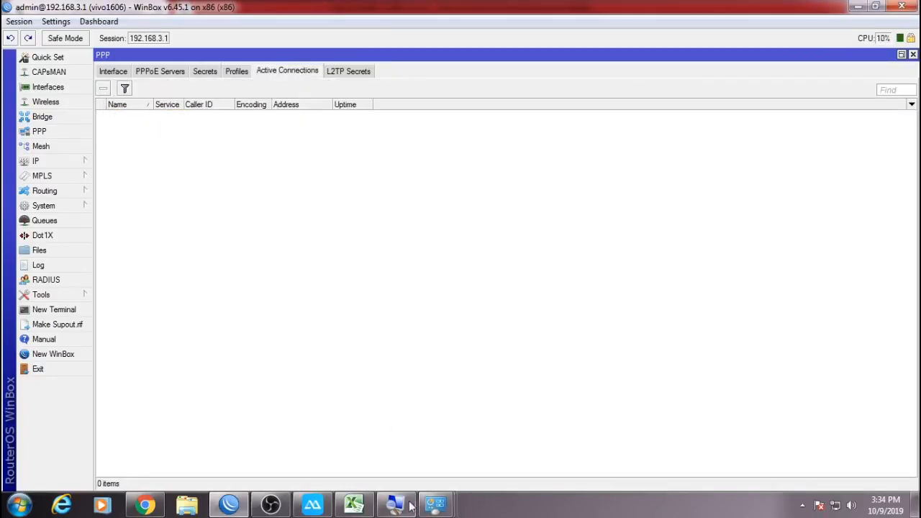
left_click(72, 221)
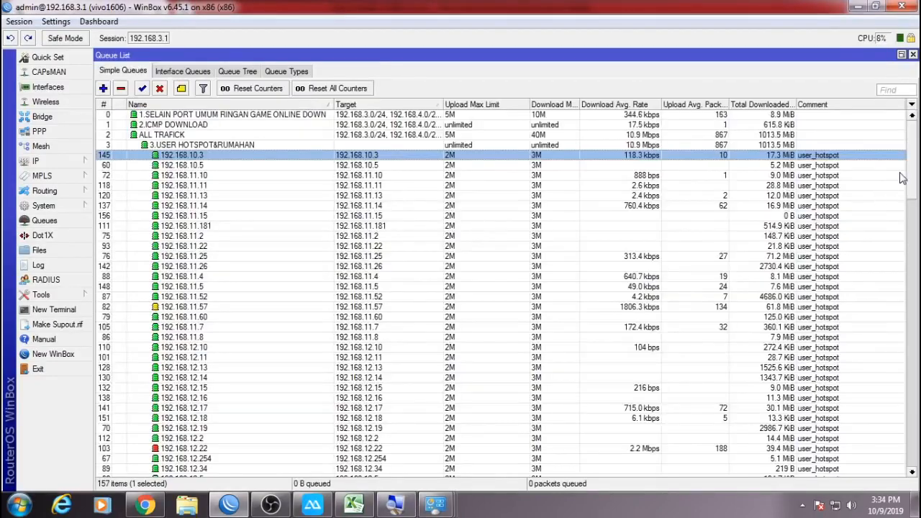
left_click_drag(911, 176, 904, 145)
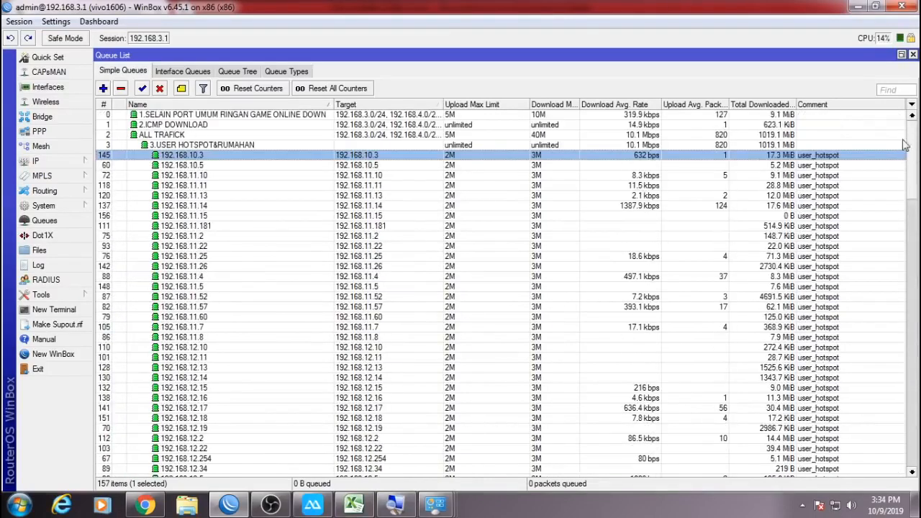
left_click(913, 56)
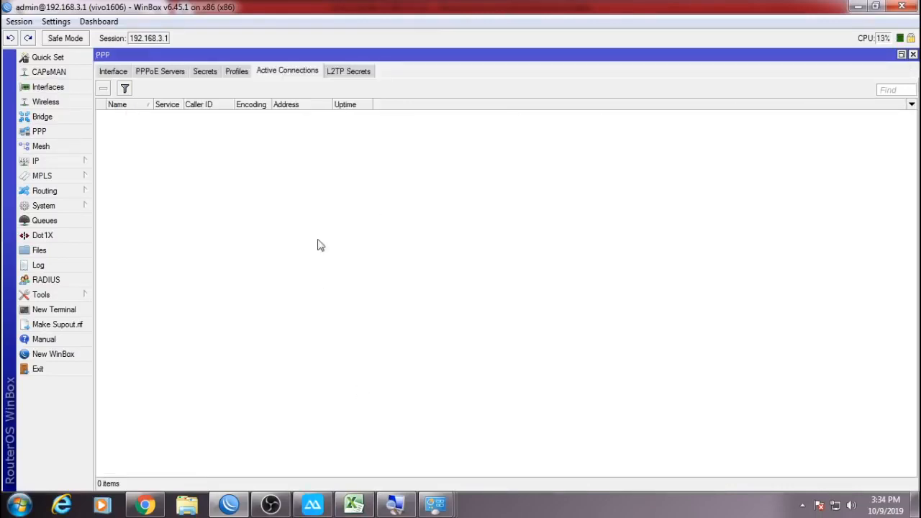
Minimize the screen magnifier and dial the PPPoE connection from Connect to the Internet.
left_click(415, 511)
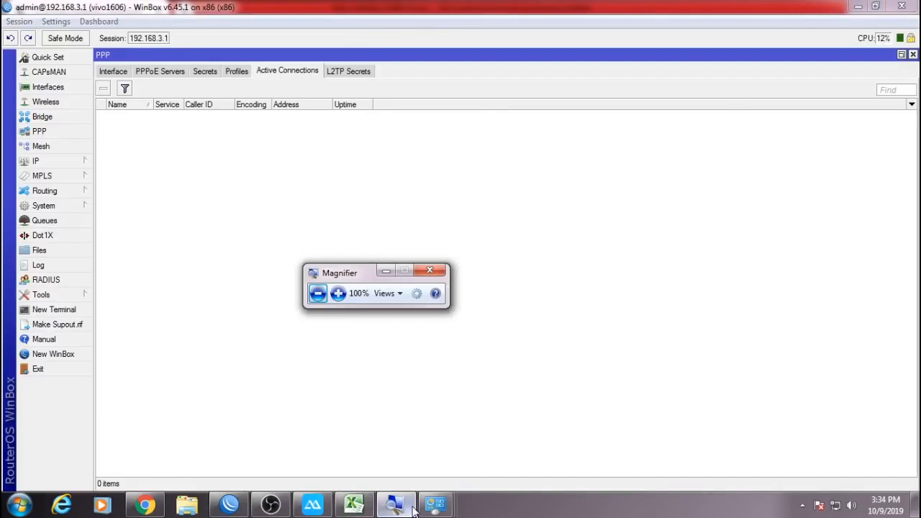
left_click(415, 511)
mouse_move(434, 506)
left_click(574, 392)
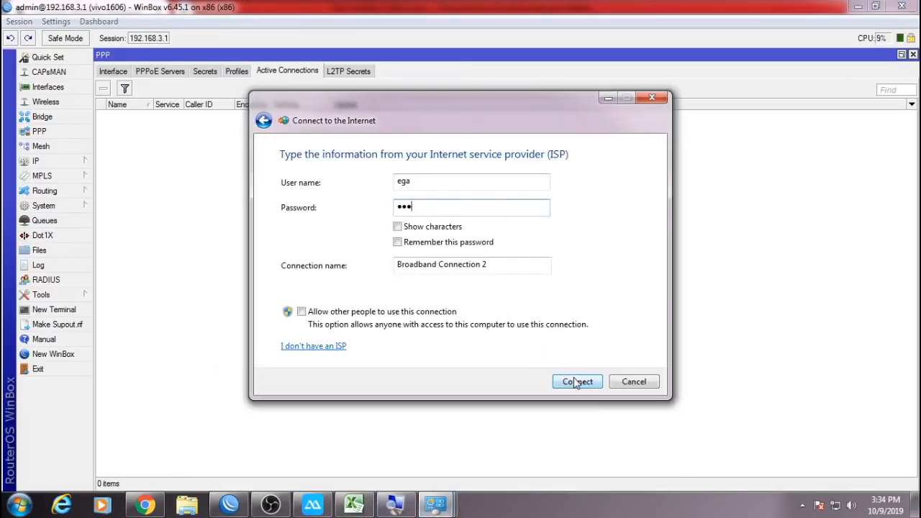
left_click(577, 382)
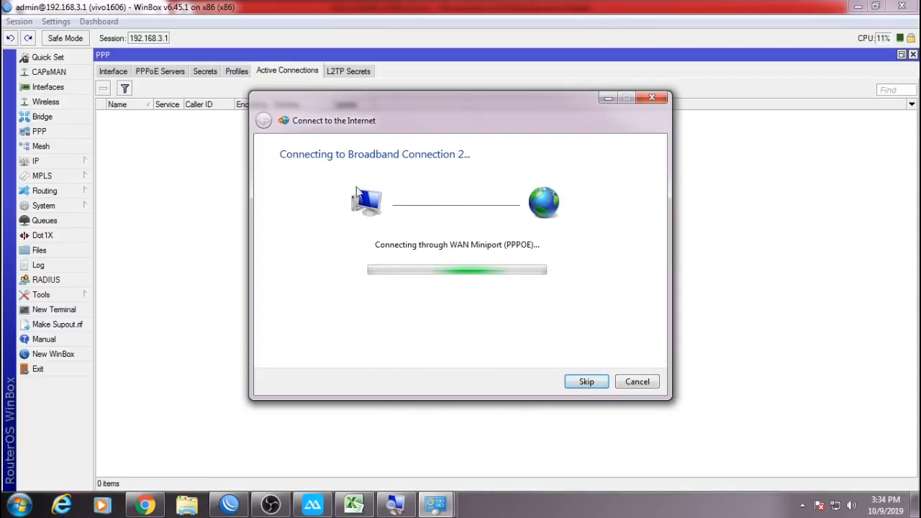
Check the router log, reopen the PPPoE user's secret, and dismiss the error 651 failure.
left_click(65, 260)
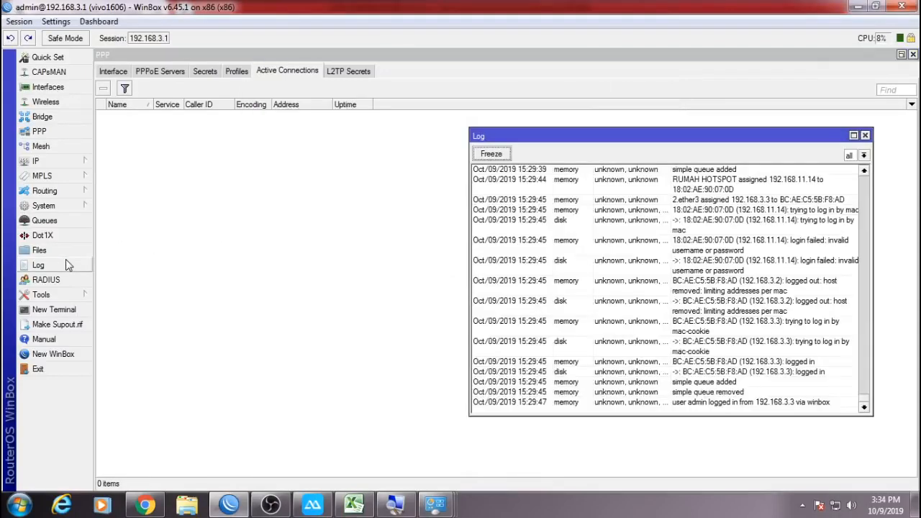
left_click(865, 136)
left_click(208, 72)
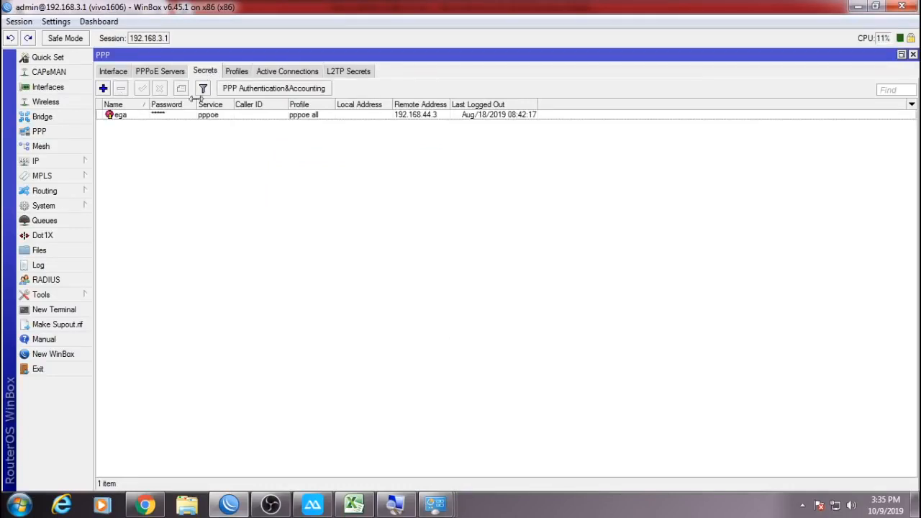
double_click(171, 117)
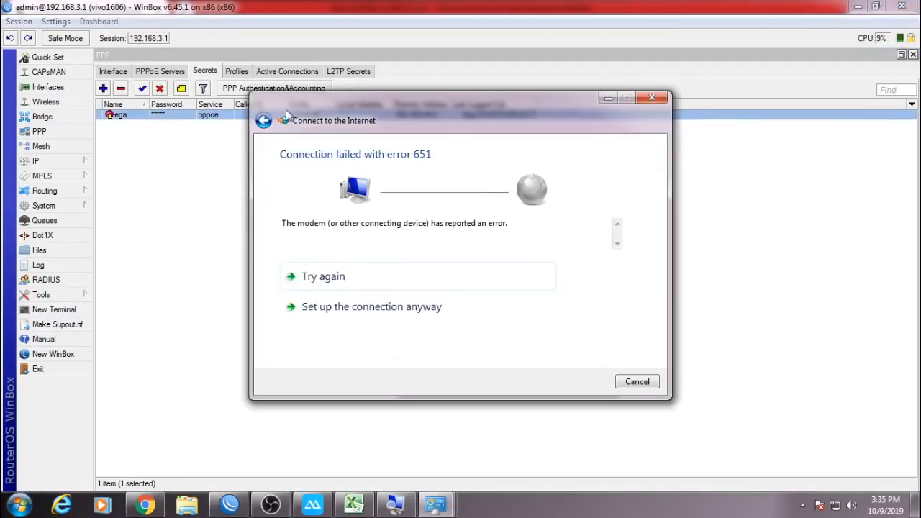
left_click(637, 382)
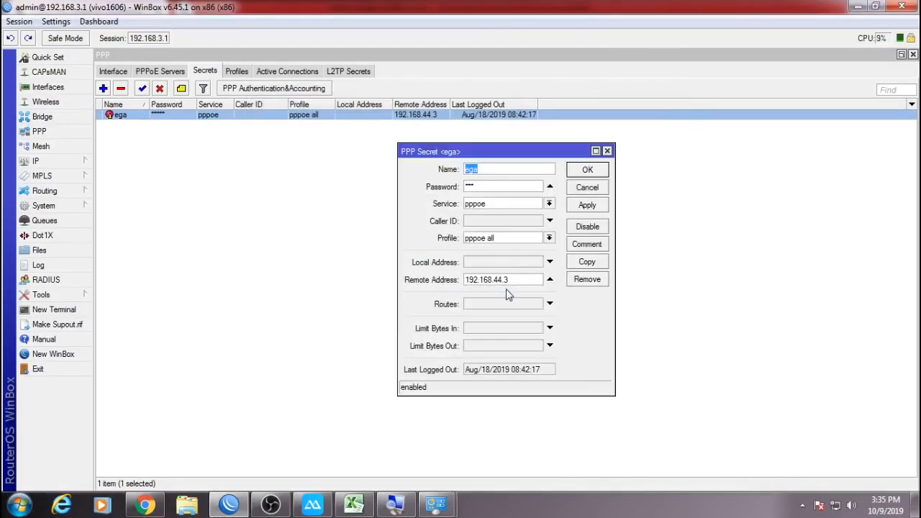
Move PPPoE server pppoe1 from KOMPUTER EGA to interface 2.ether3 and check active connections.
left_click(155, 73)
double_click(156, 115)
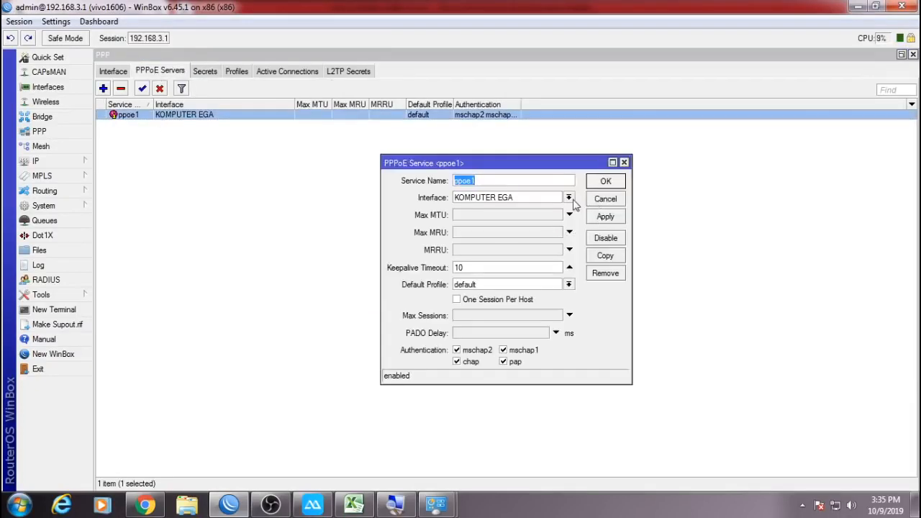
left_click(569, 198)
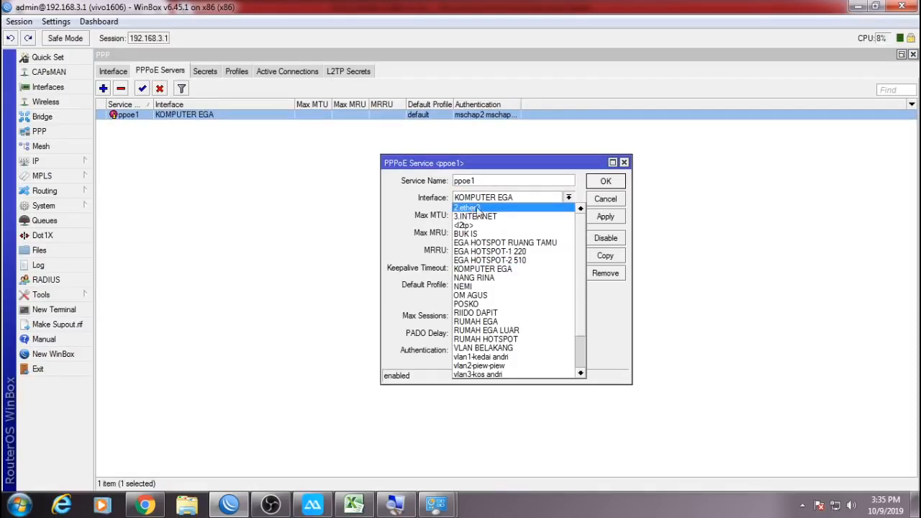
left_click(480, 209)
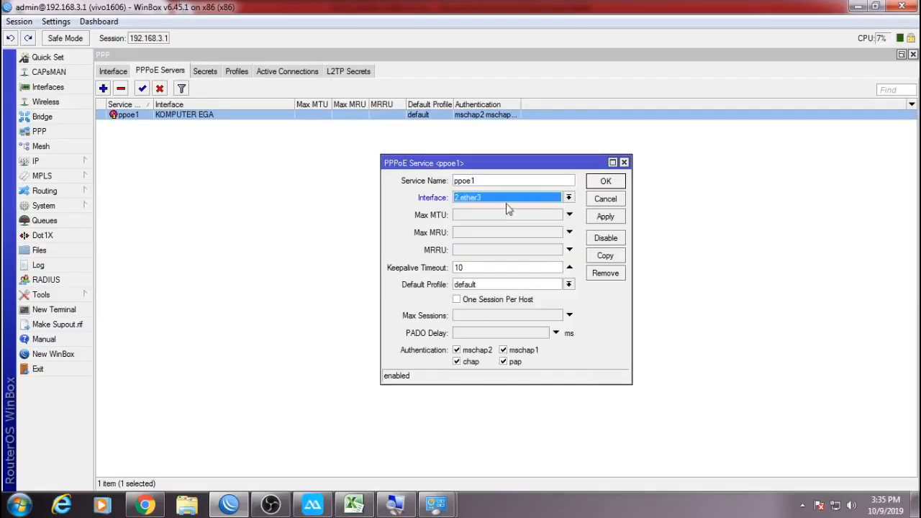
left_click(601, 181)
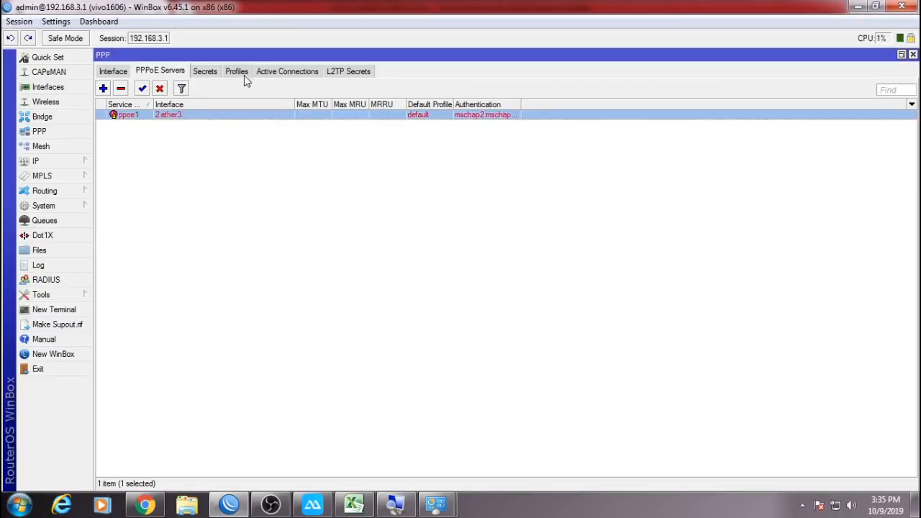
left_click(266, 76)
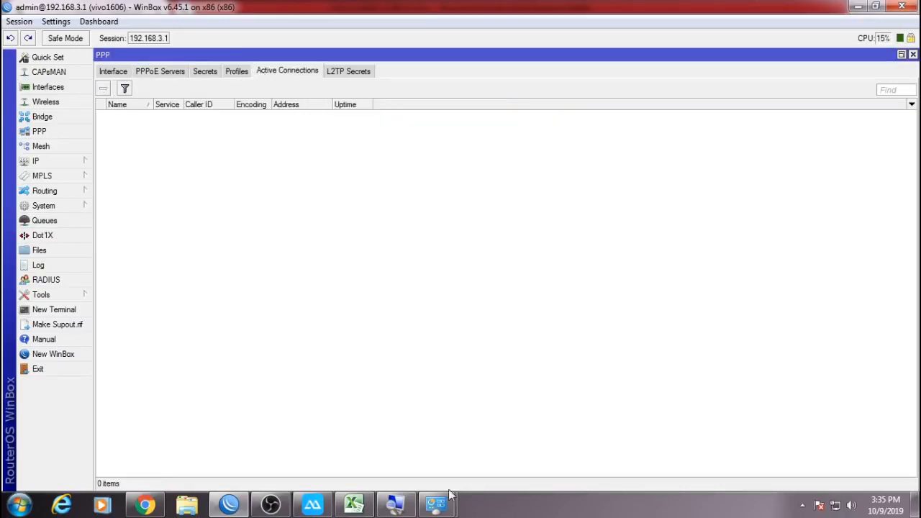
Close the network connections list and begin a new broadband PPPoE connection setup.
mouse_move(436, 504)
left_click(520, 454)
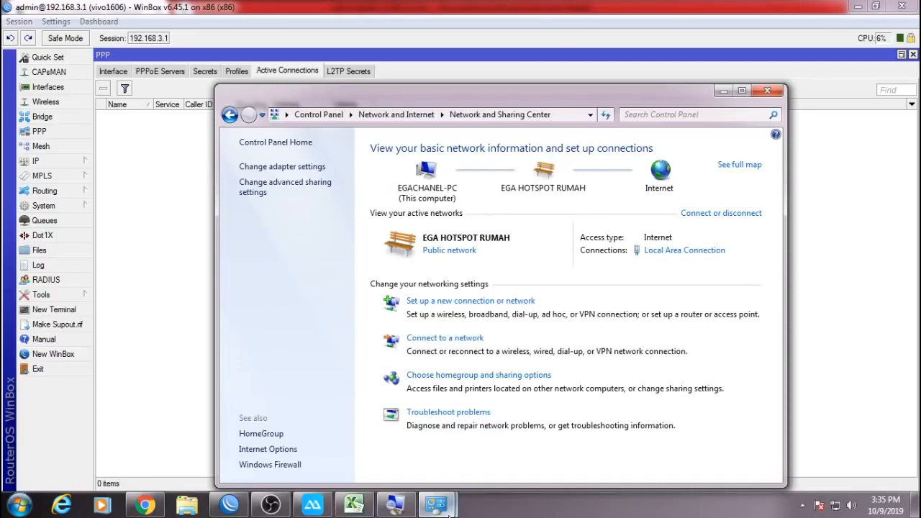
left_click(410, 454)
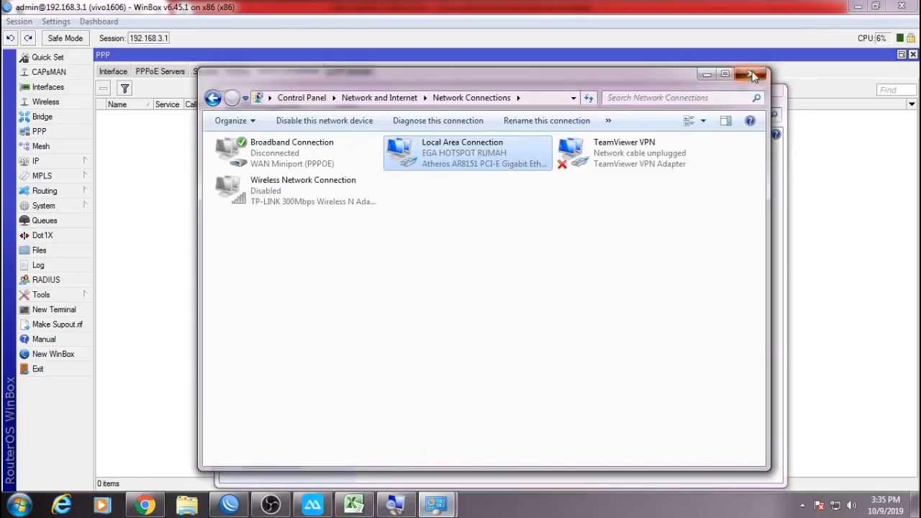
left_click(752, 76)
left_click(498, 302)
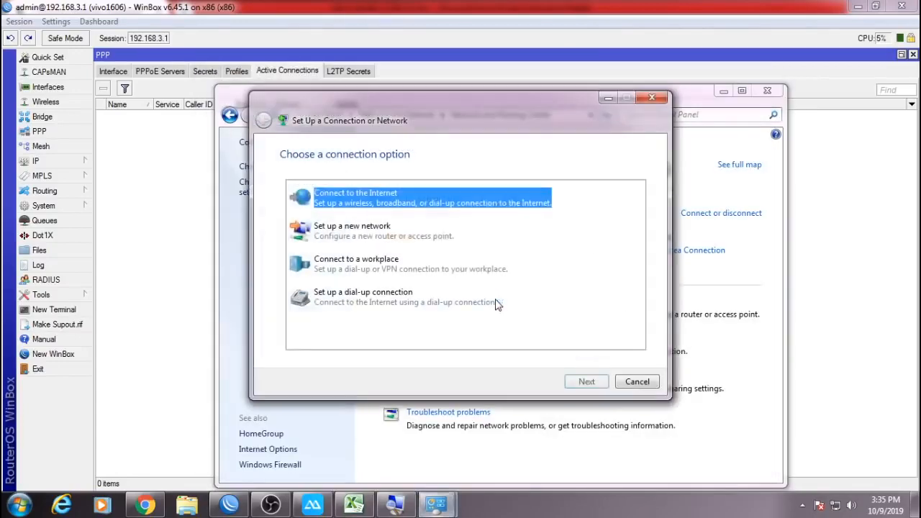
left_click(584, 380)
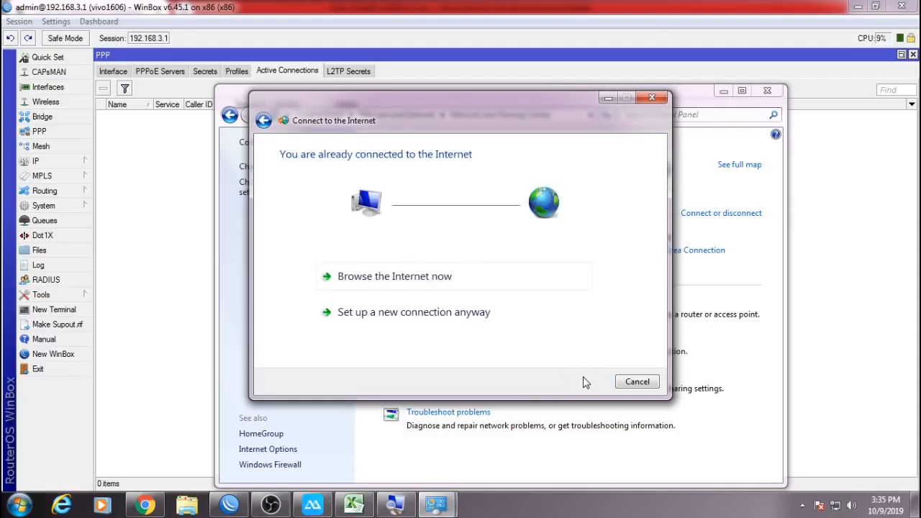
left_click(494, 312)
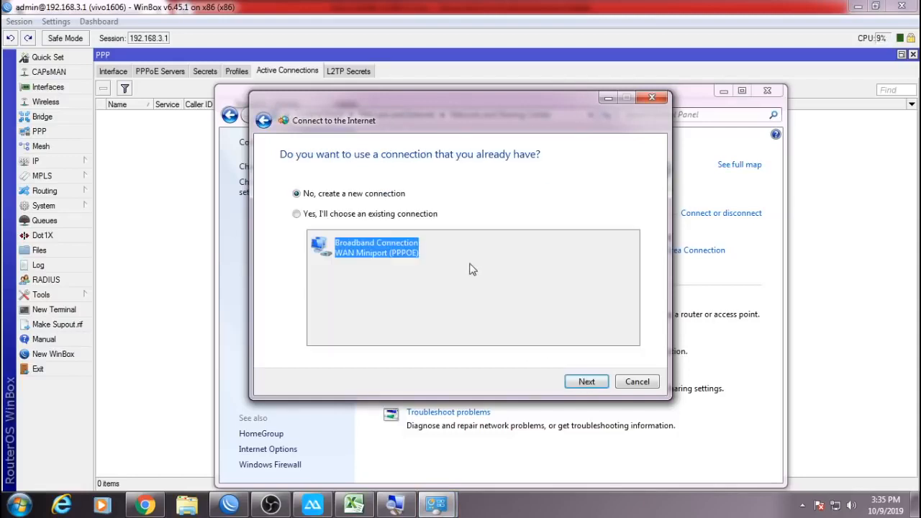
left_click(584, 382)
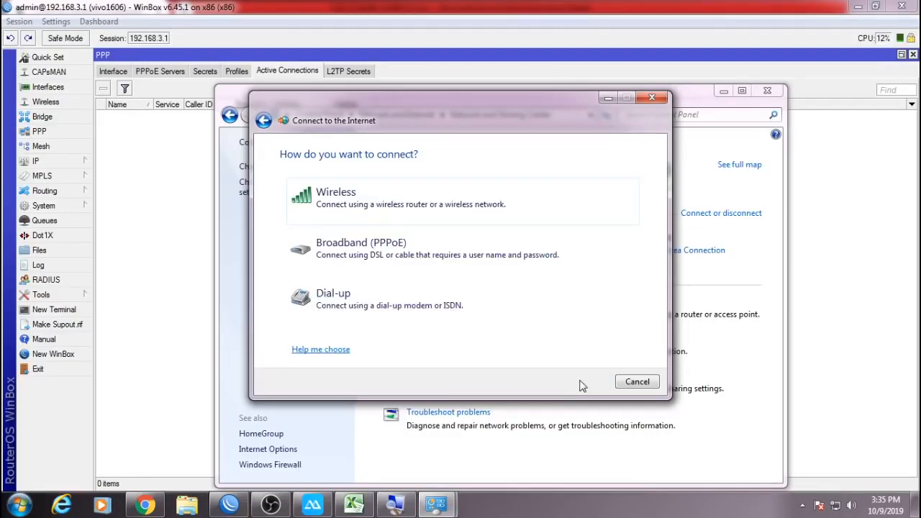
left_click(448, 255)
Enter the PPPoE user name and password and connect, getting router address 192.168.44.3.
left_click(768, 92)
left_click_drag(542, 114, 659, 163)
key("Tab")
left_click(700, 434)
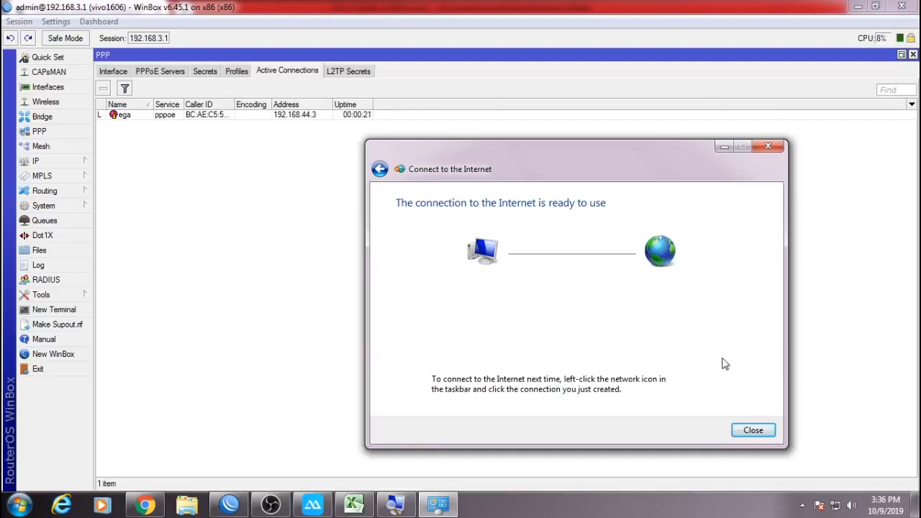
Confirm Broadband Connection 2 has IPv4 192.168.44.3 with DNS 8.8.8.8/8.8.4.4, then inspect WinBox's session.
left_click(752, 431)
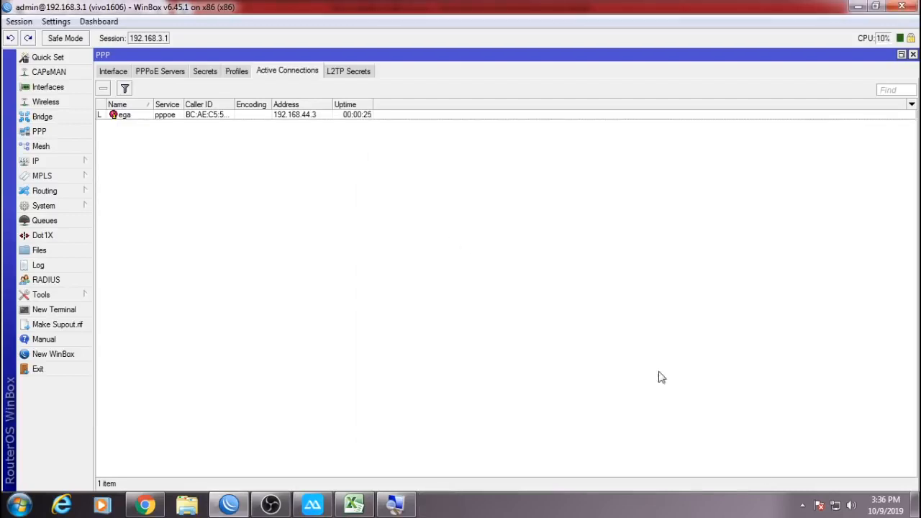
right_click(836, 506)
left_click(821, 496)
left_click(257, 150)
double_click(430, 162)
left_click(387, 245)
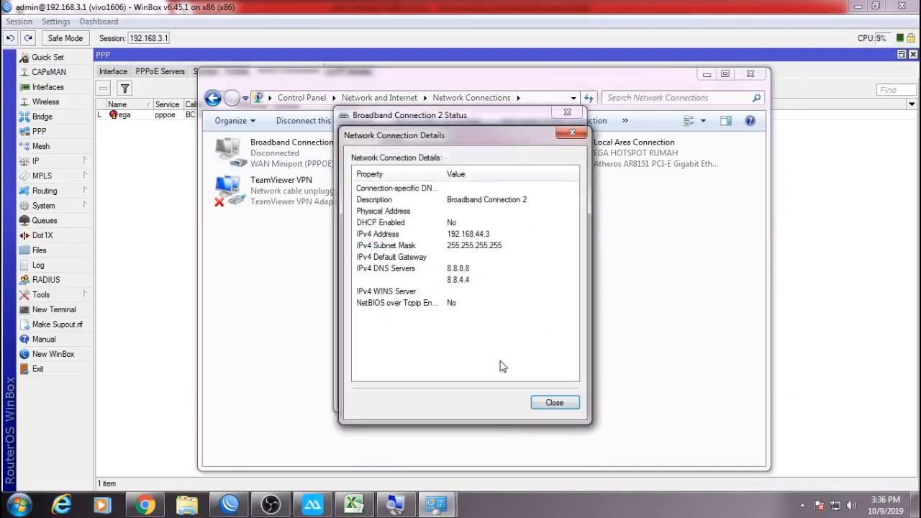
left_click(554, 402)
left_click(551, 400)
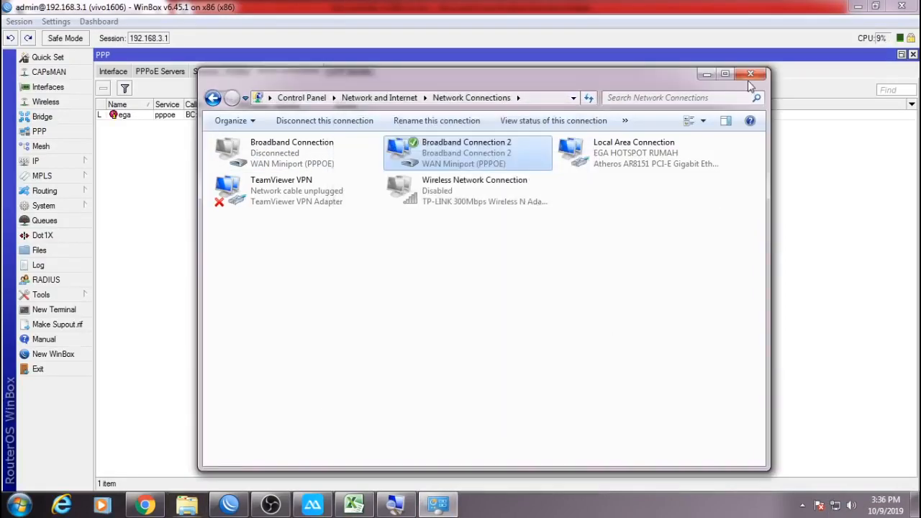
left_click(750, 75)
left_click(293, 120)
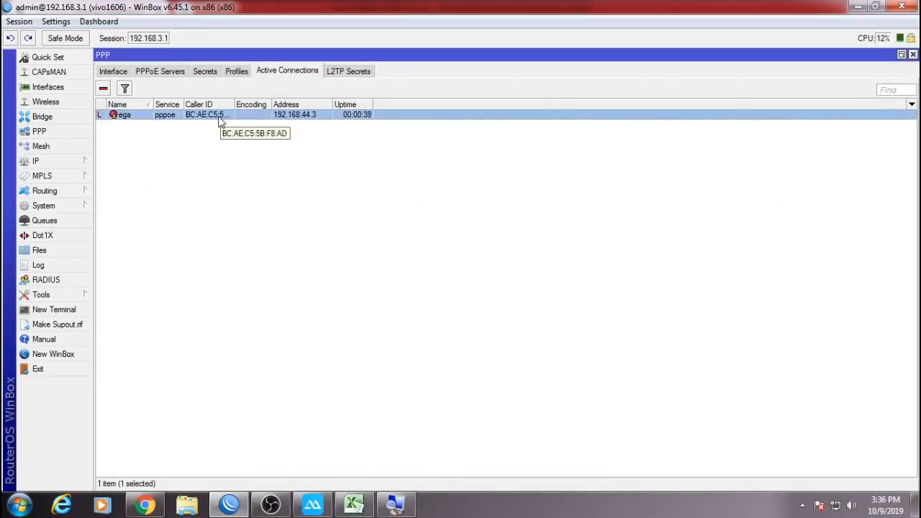
left_click(89, 217)
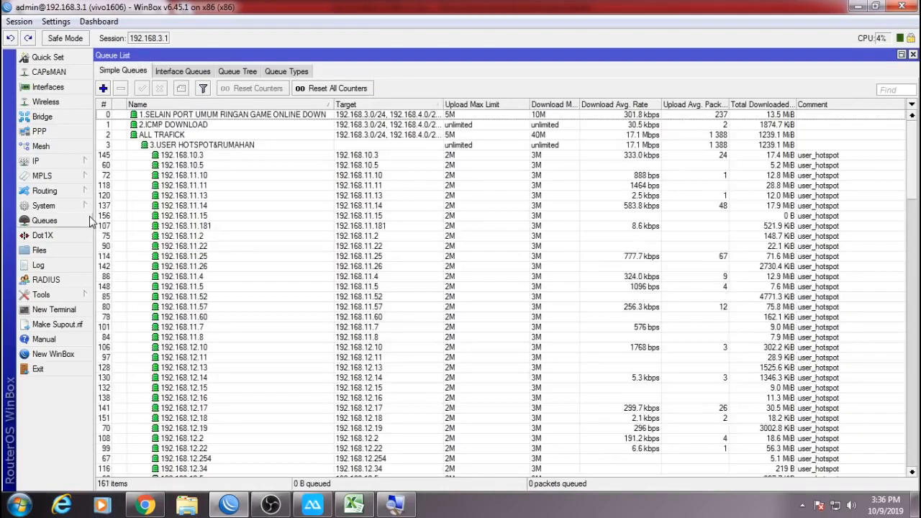
mouse_move(910, 153)
left_mouse_down()
mouse_move(912, 403)
mouse_move(919, 144)
left_mouse_up()
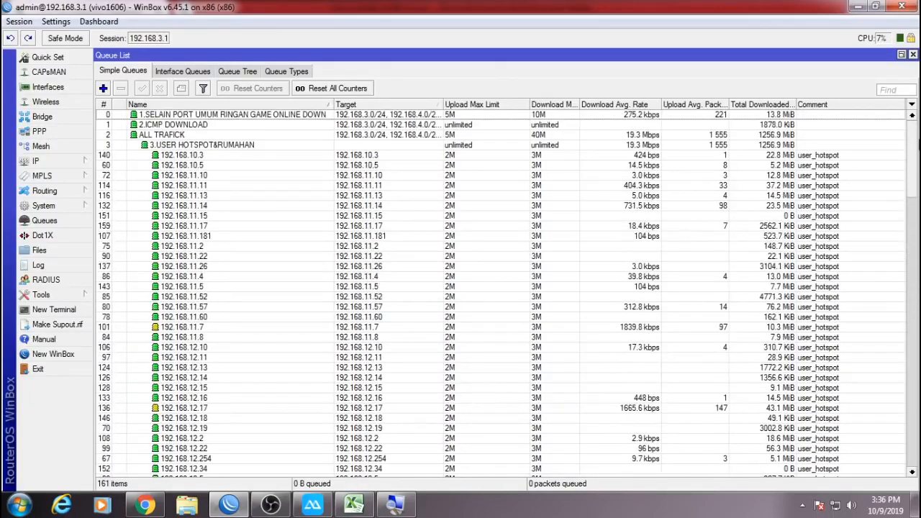
left_click(252, 146)
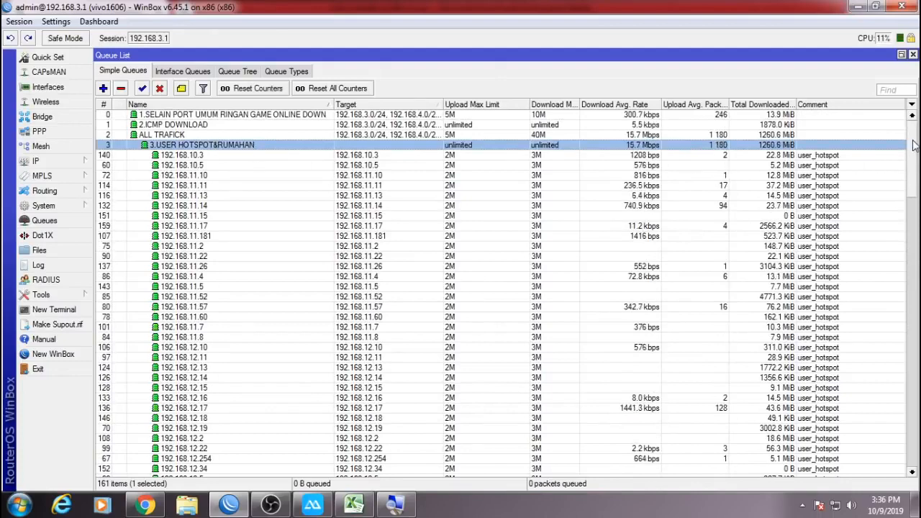
left_click_drag(915, 146, 918, 322)
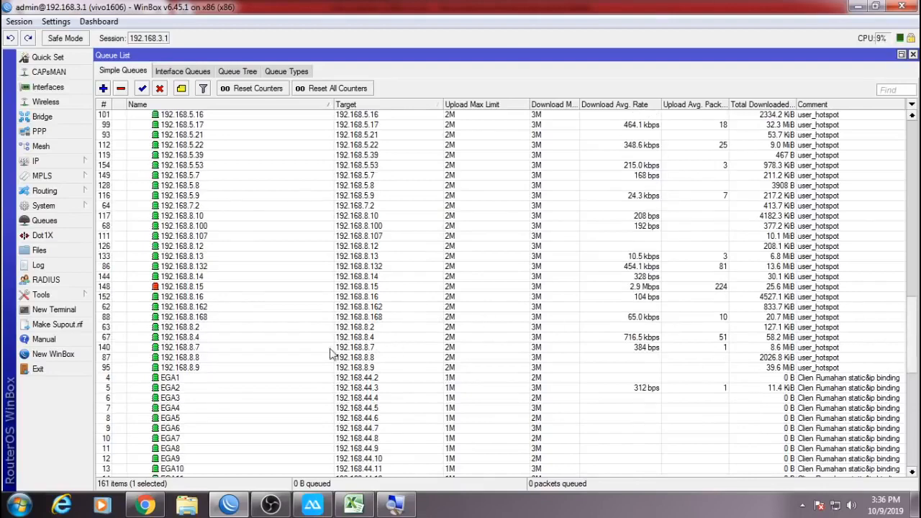
left_click(218, 288)
scroll(293, 414, "down", 4)
scroll(292, 418, "down", 5)
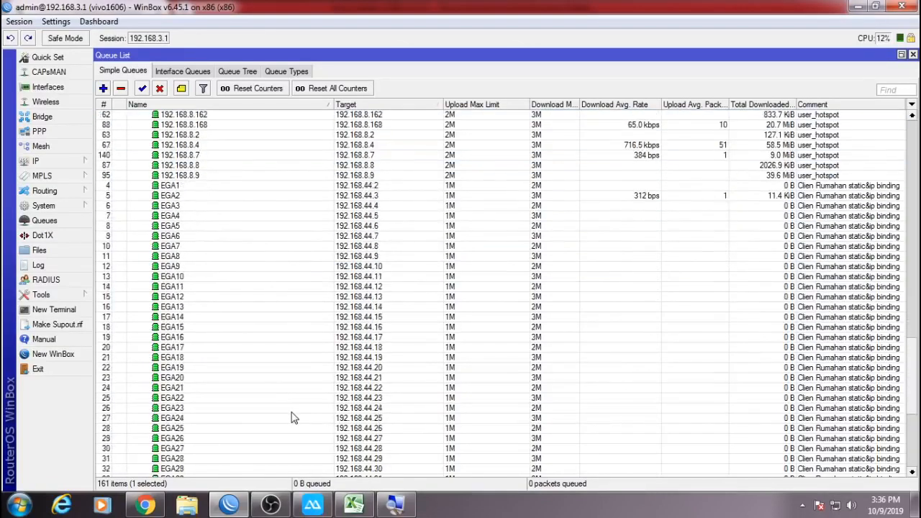
left_click(417, 388)
scroll(419, 394, "up", 5)
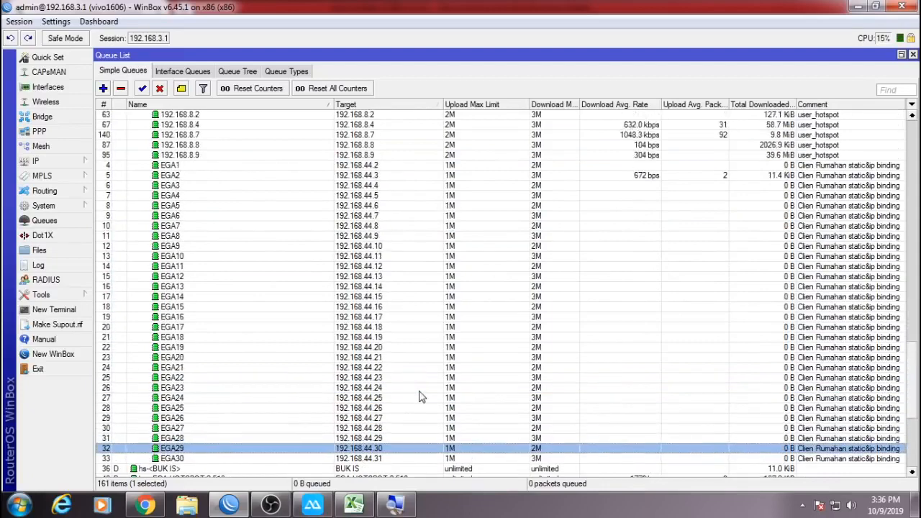
scroll(421, 397, "up", 1)
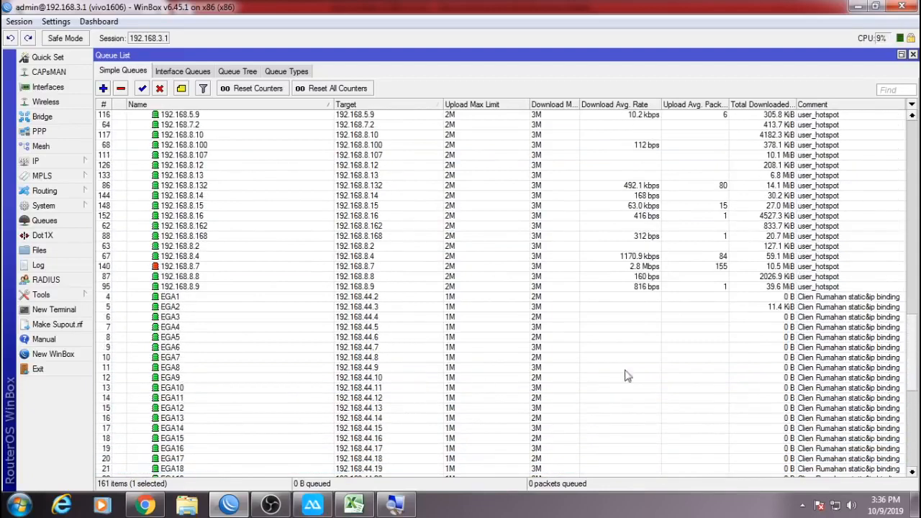
left_click(861, 288)
scroll(870, 276, "up", 10)
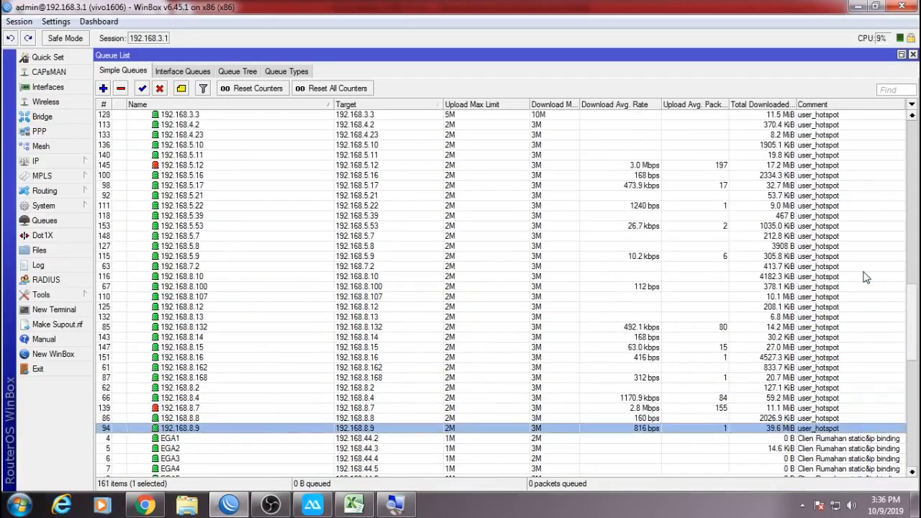
scroll(866, 277, "up", 15)
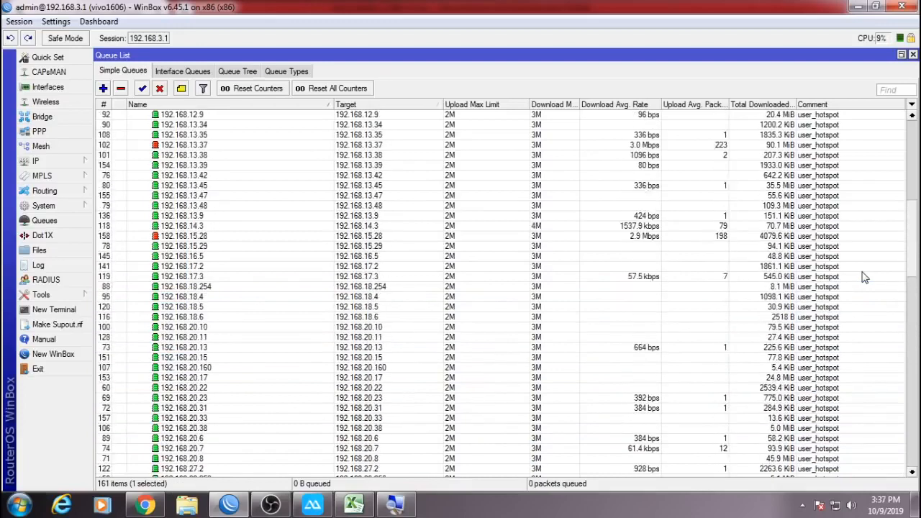
scroll(865, 279, "up", 8)
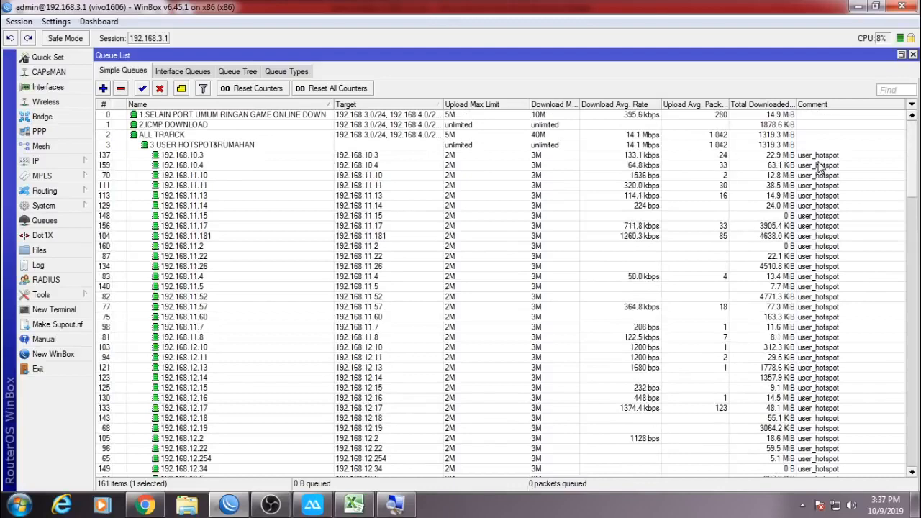
left_click(818, 157, "shift")
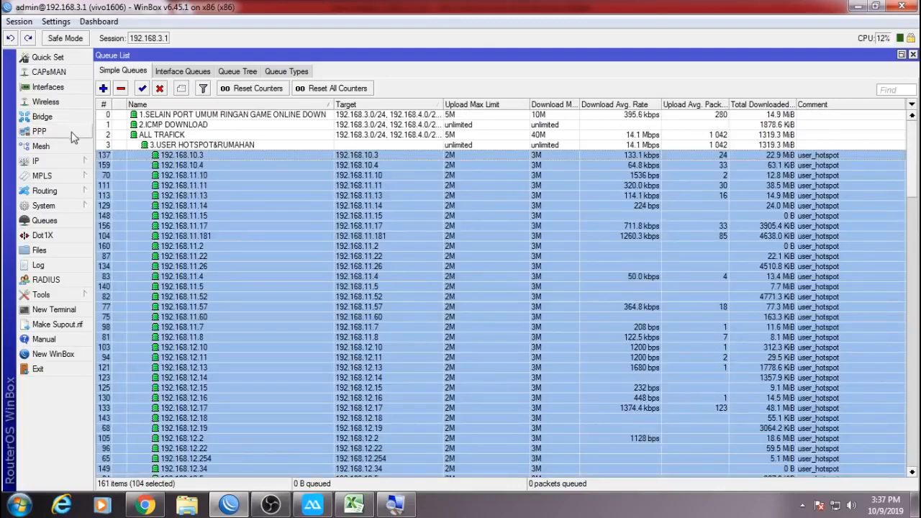
Inspect the pppoe all profile and the PPPoE user's secret, ending on the PPP Profiles list.
left_click(38, 131)
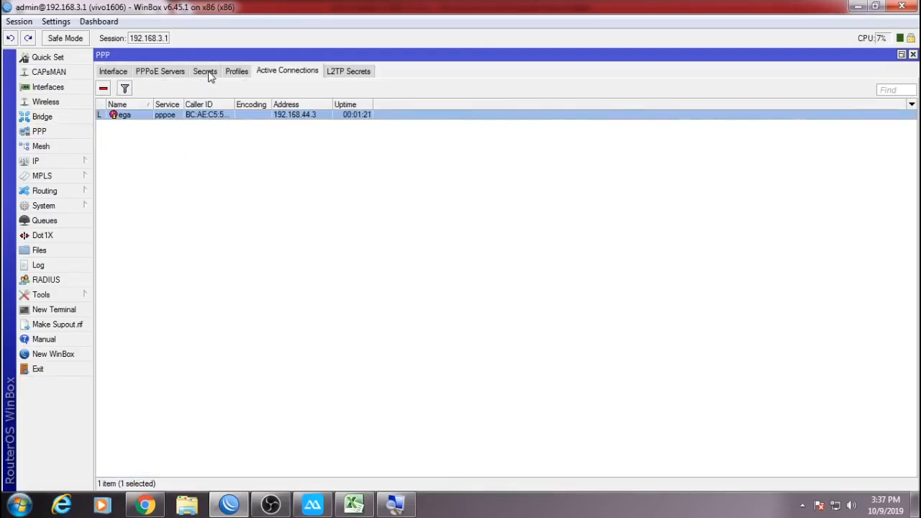
left_click(228, 75)
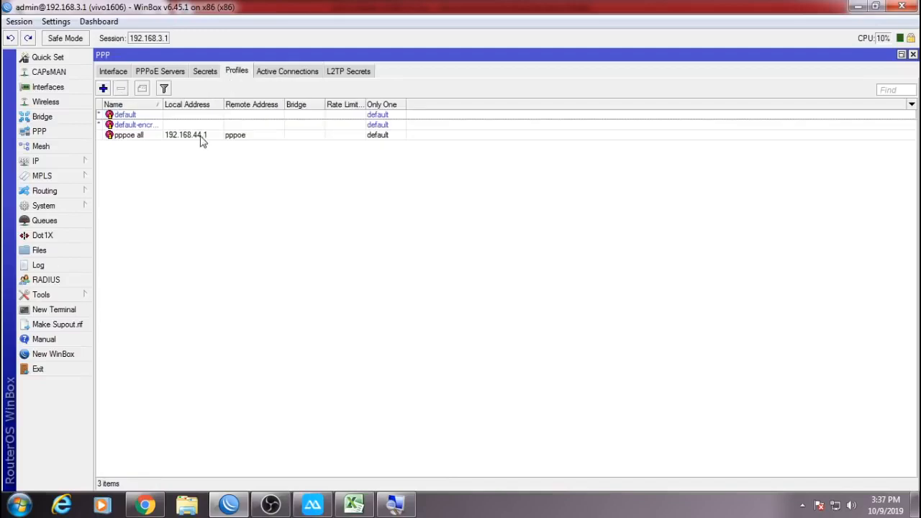
double_click(202, 139)
left_click(895, 73)
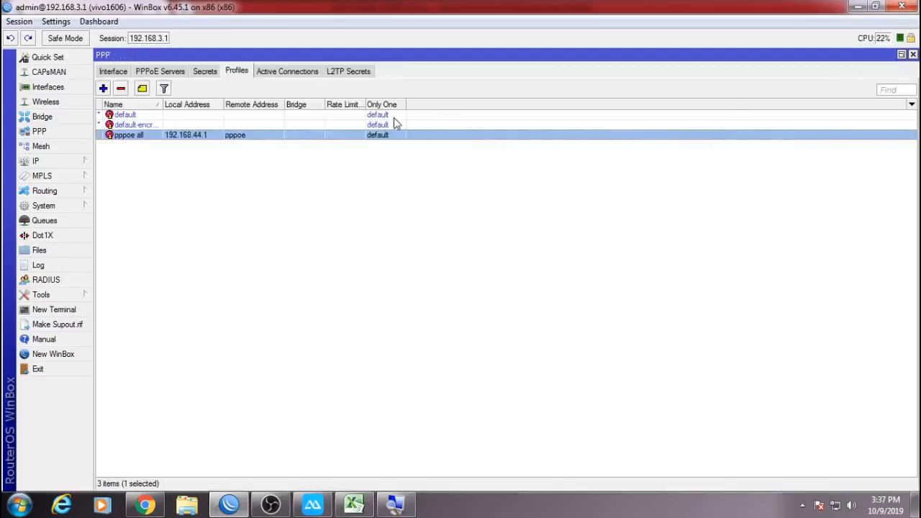
left_click(205, 72)
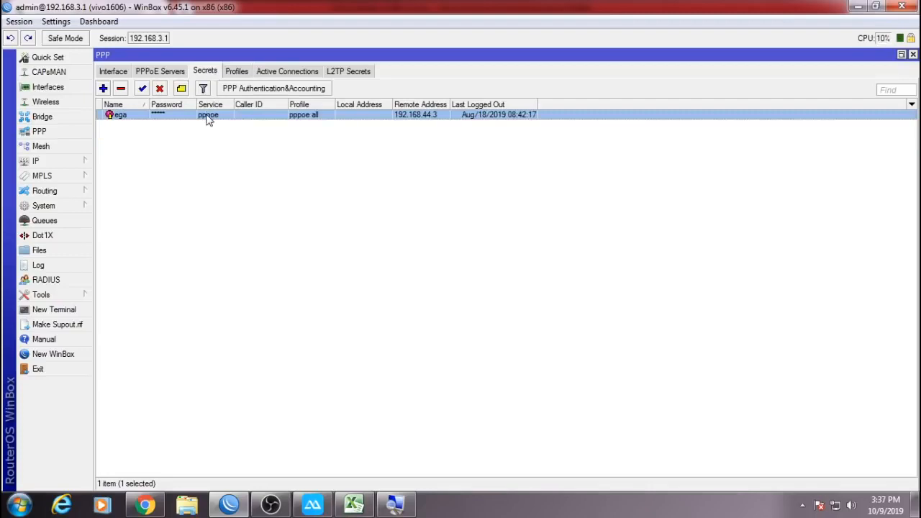
double_click(206, 117)
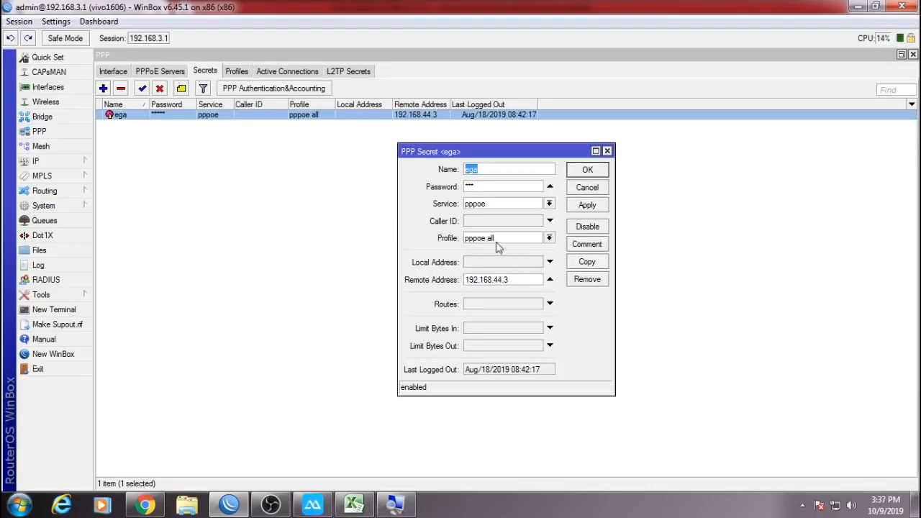
left_click(594, 189)
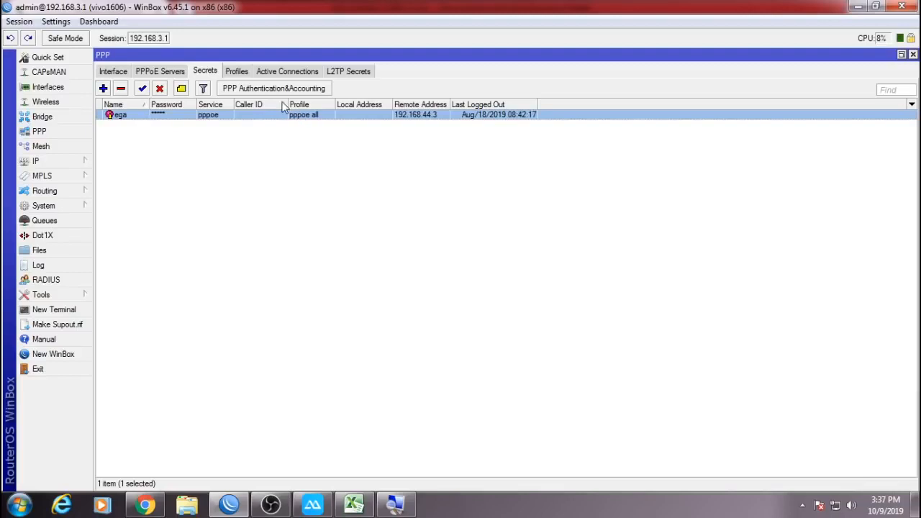
left_click(239, 72)
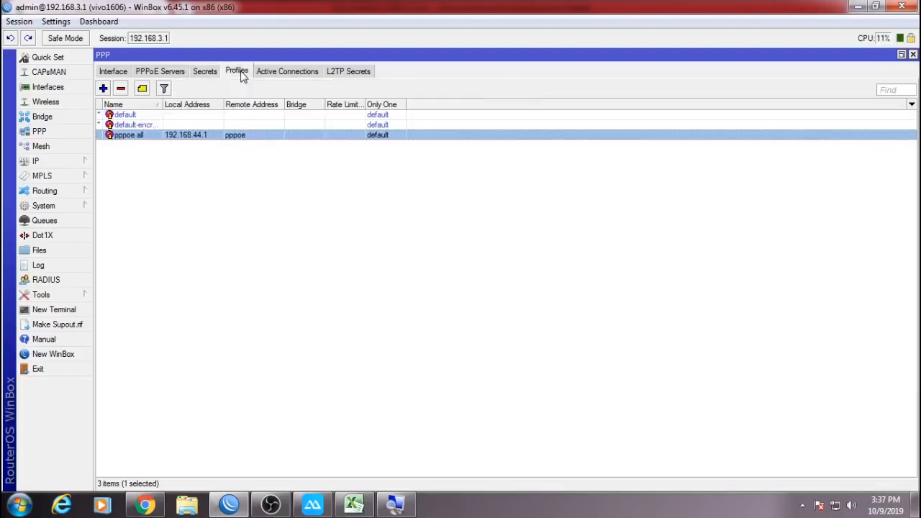
Fix the pppoe all On Up script's queue max-limit to 2M/3M and save the profile.
double_click(179, 136)
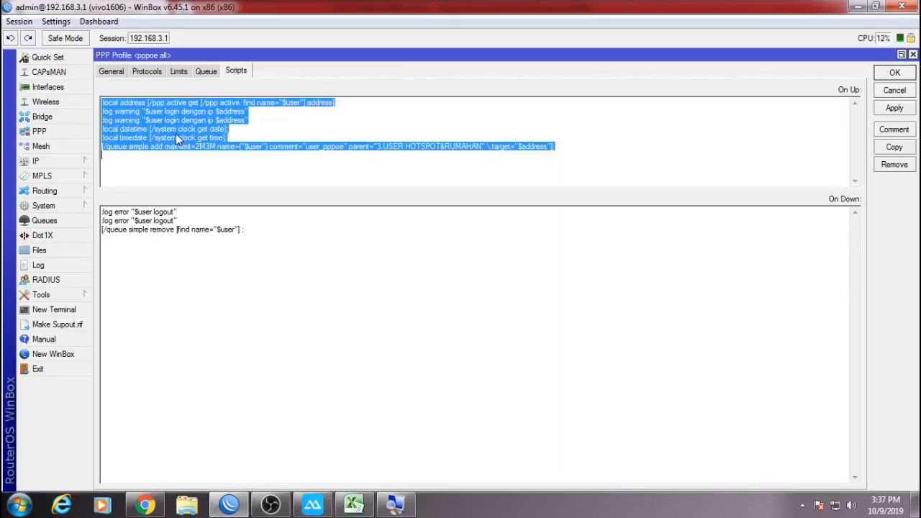
left_click(306, 174)
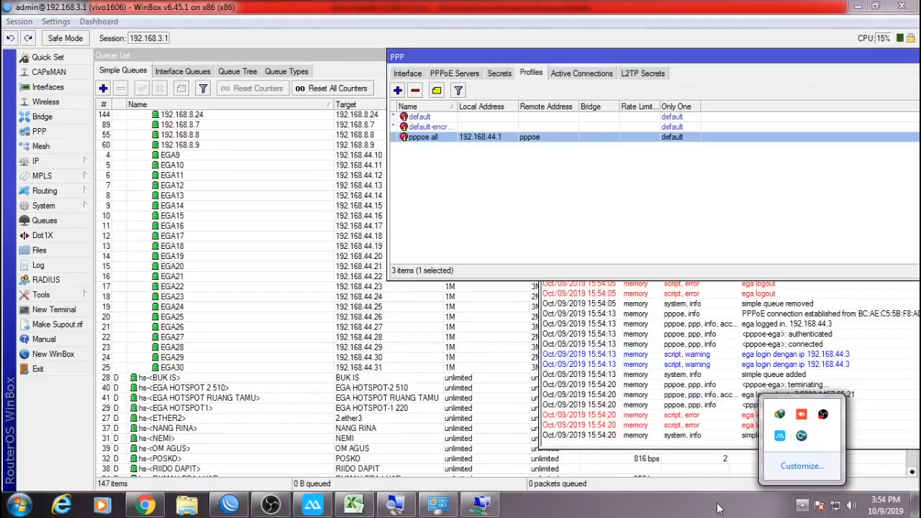
left_click(671, 514)
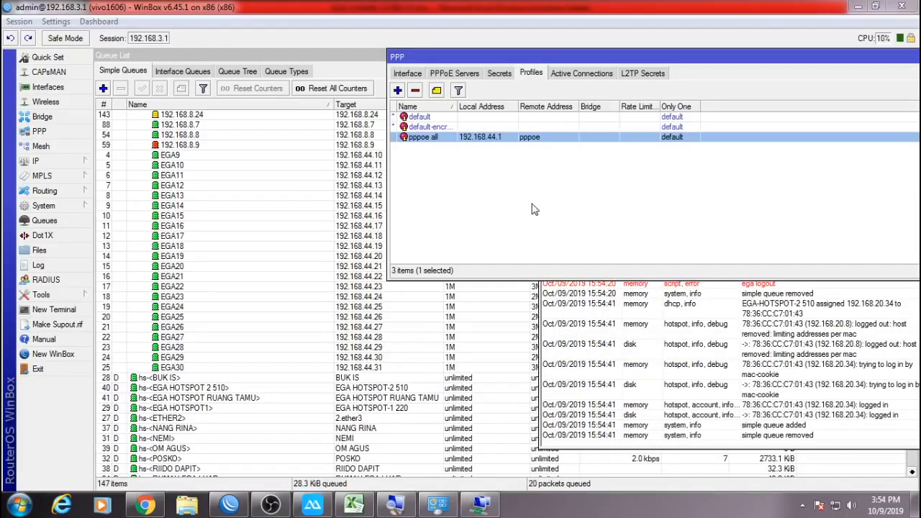
double_click(464, 140)
left_click(226, 165)
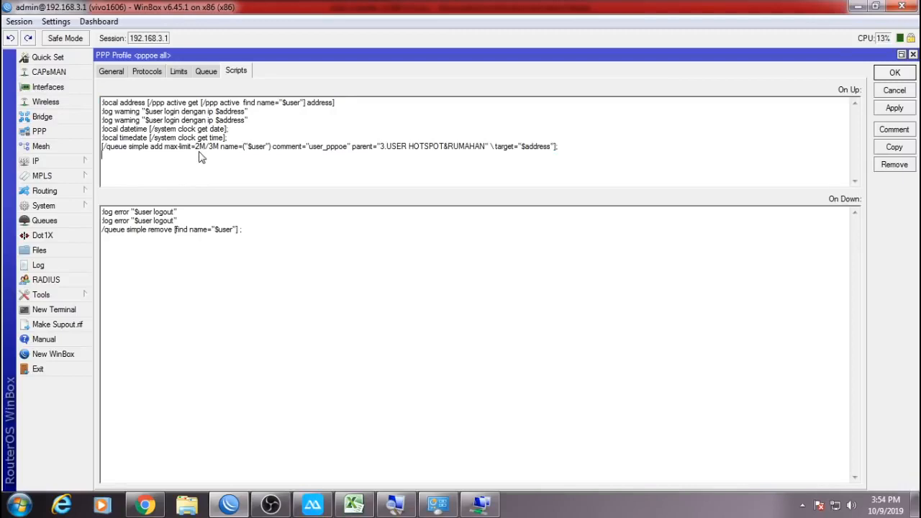
key("BackSpace")
type("/")
left_click(894, 72)
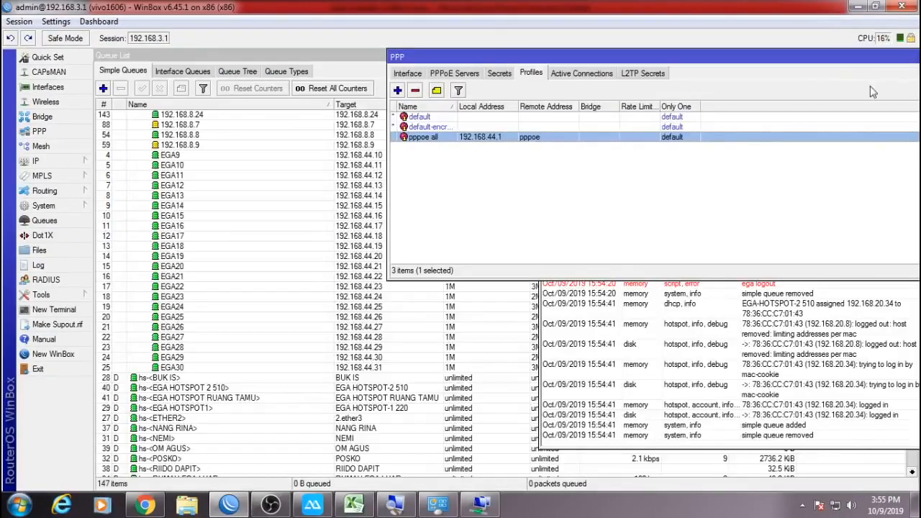
Reopen the pppoe all scripts, discard a trial max-limit edit, and switch to the Excel workbook.
double_click(668, 146)
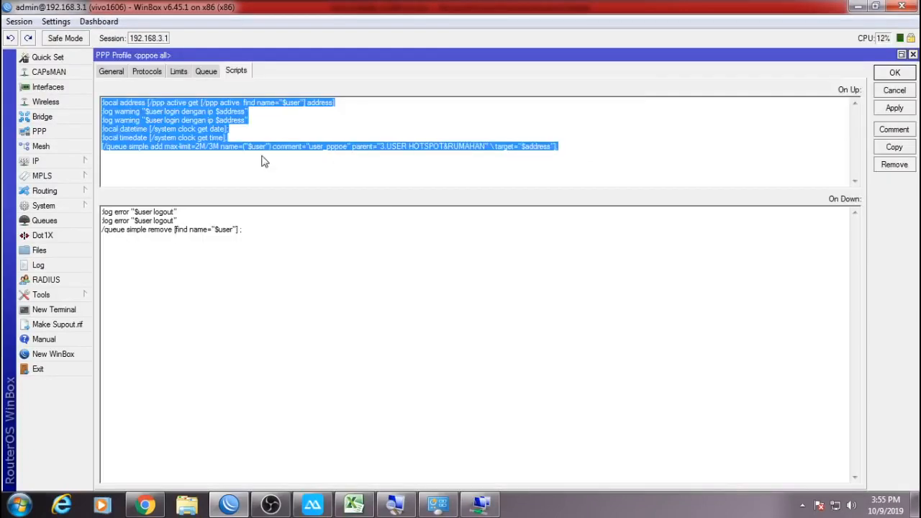
left_click(209, 153)
key("BackSpace")
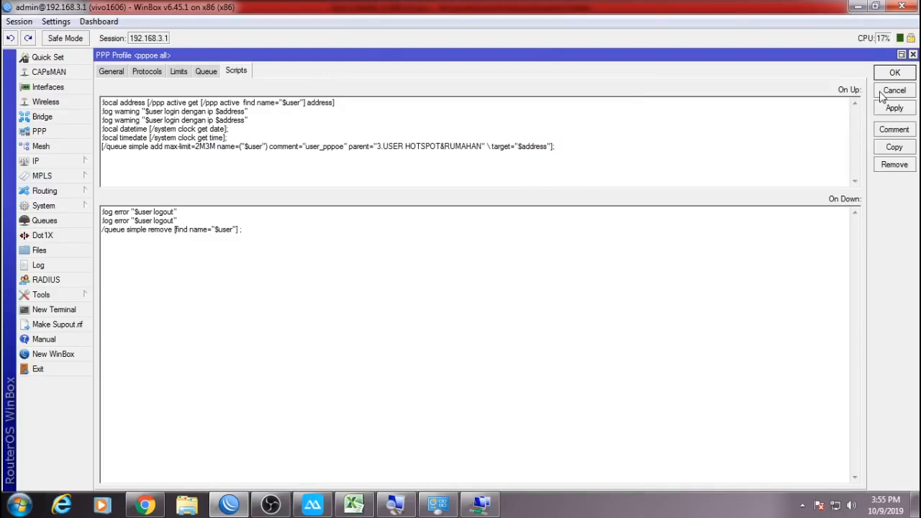
left_click(882, 91)
left_click(354, 505)
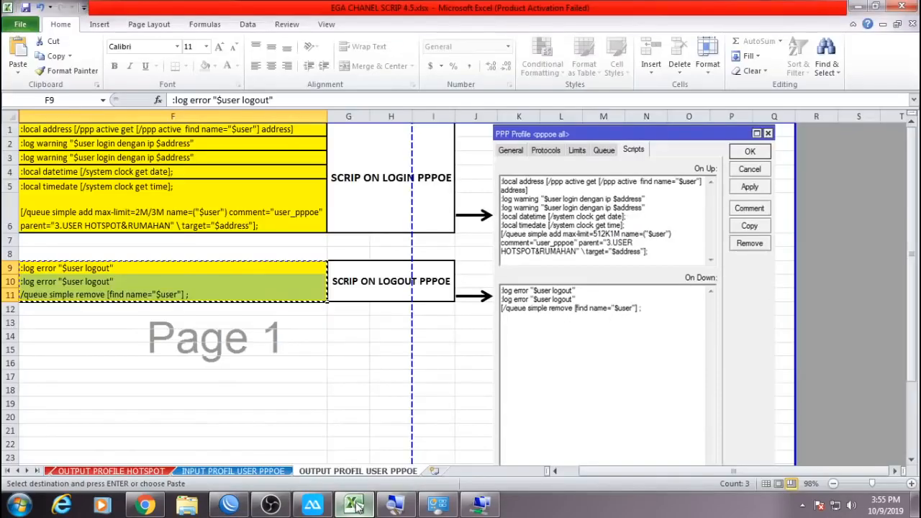
Check the queue-line formula in cell F6, minimize Excel, and view WinBox's active PPP connections.
left_click(146, 214)
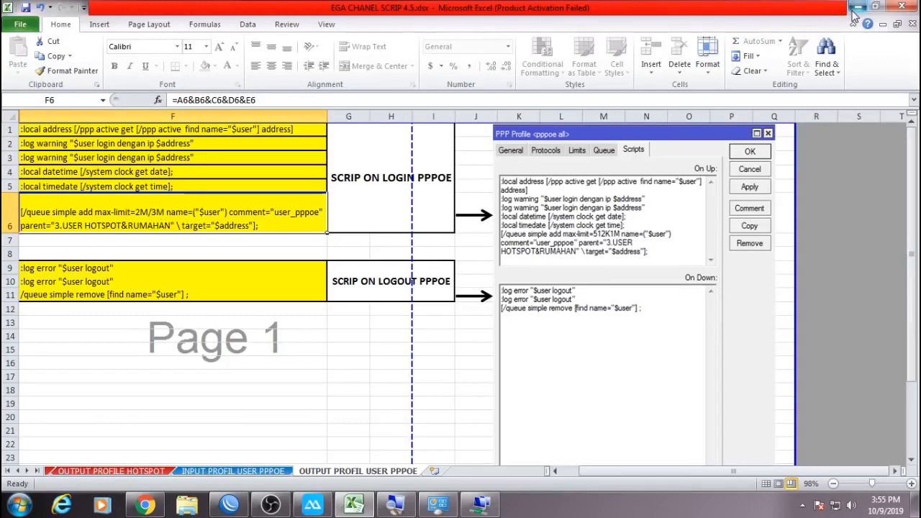
left_click(858, 7)
left_click(563, 76)
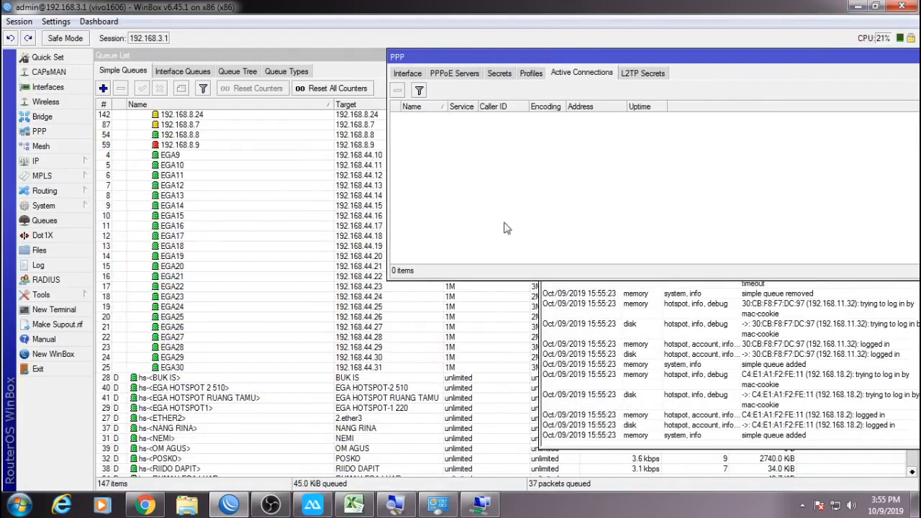
Redial the PPPoE broadband connection and see the new 2M/3M user_pppoe queue appear.
left_click(479, 506)
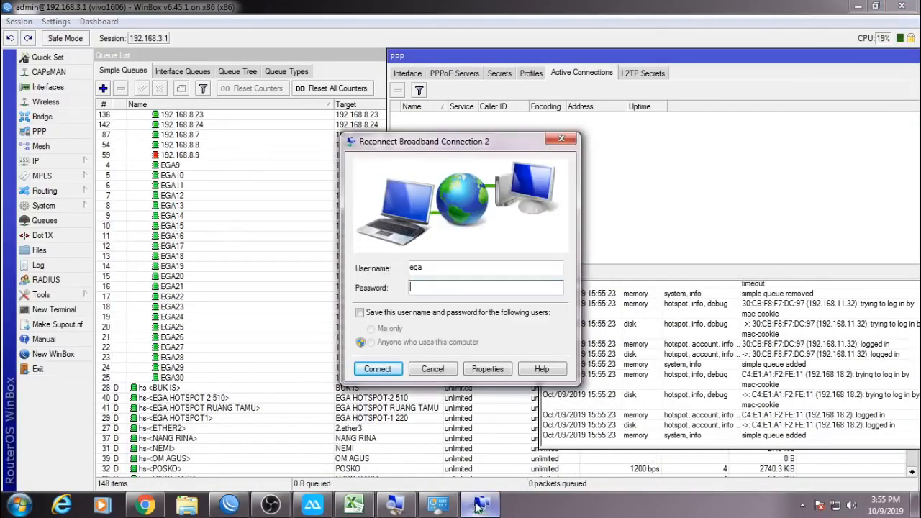
left_click_drag(480, 141, 681, 196)
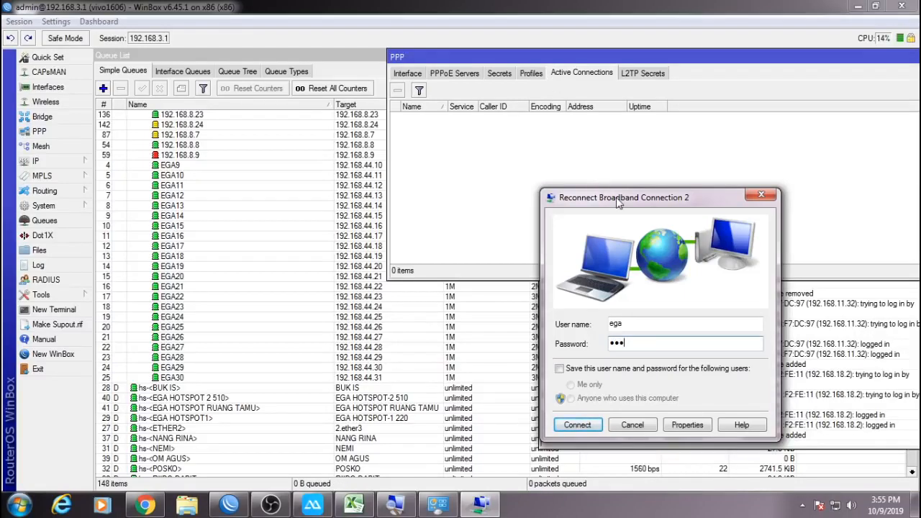
left_click_drag(614, 197, 496, 132)
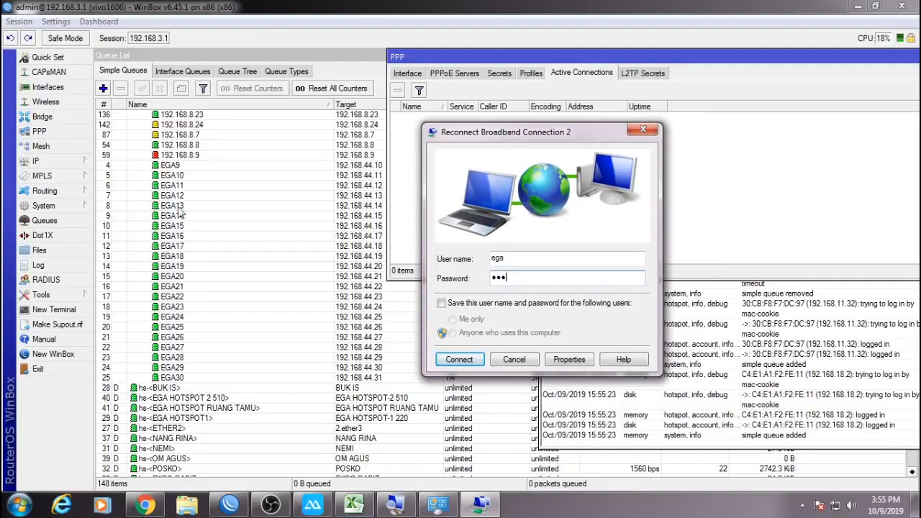
left_click(451, 367)
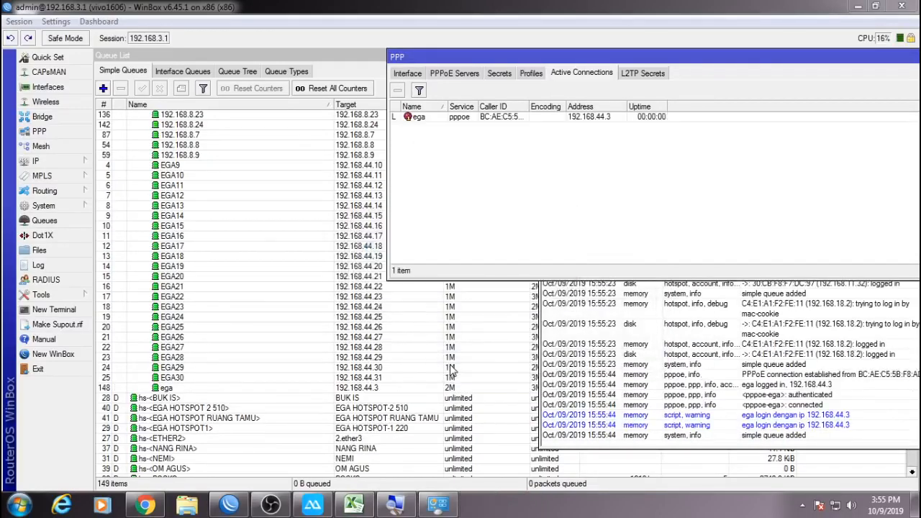
left_click(212, 389)
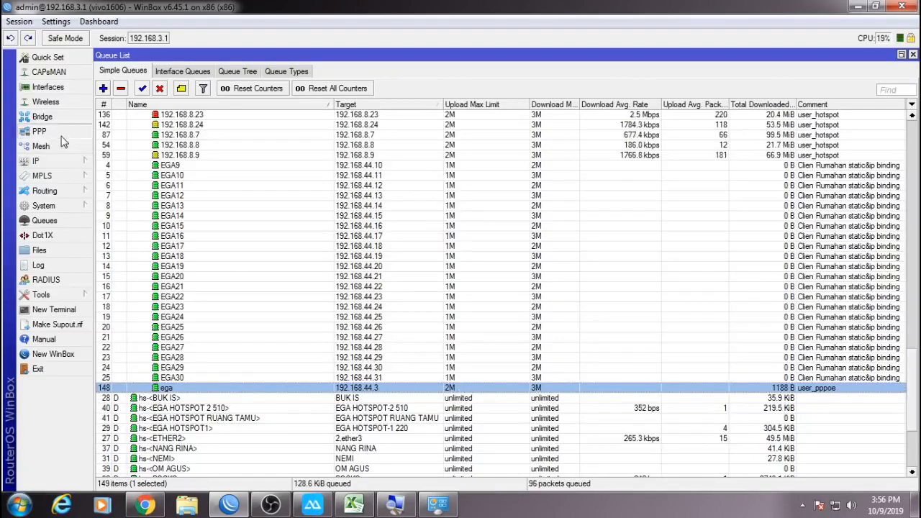
Review the pppoe all profile's scripts without changes, then bring the CBN speedtest page forward.
left_click(42, 131)
left_click(238, 74)
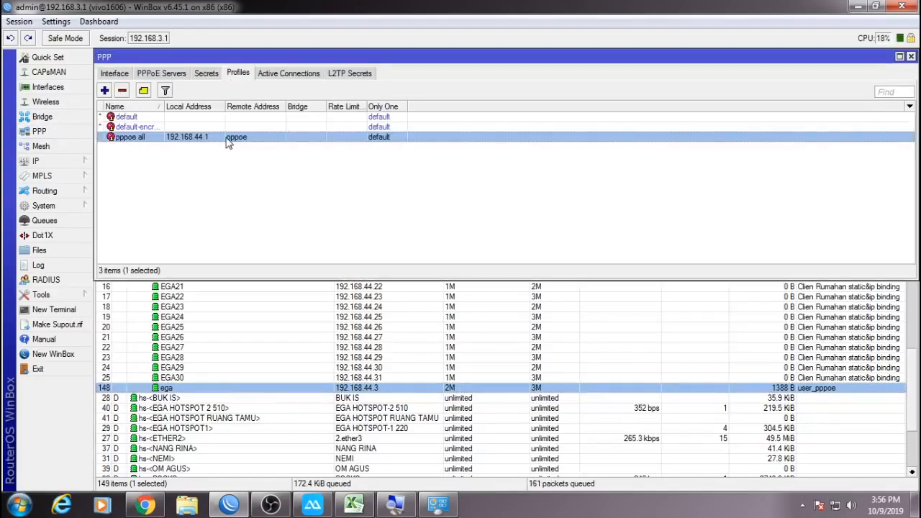
double_click(228, 137)
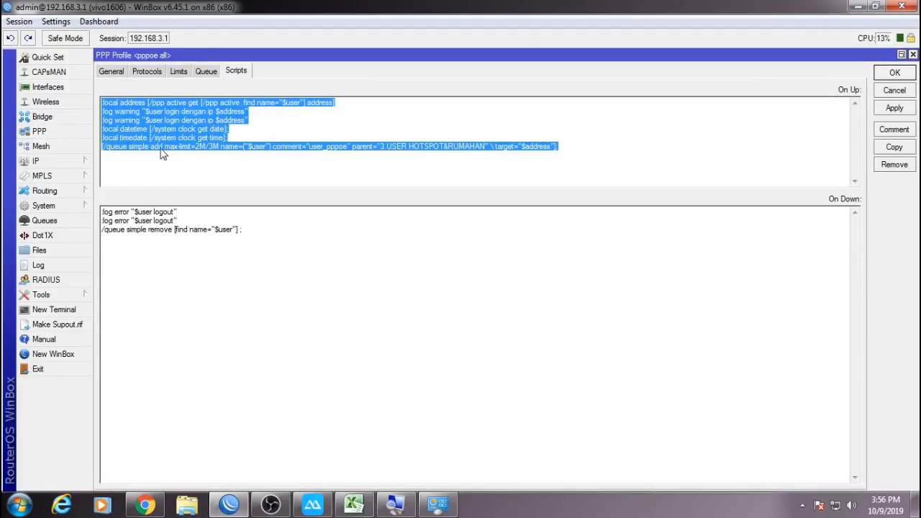
left_click(891, 86)
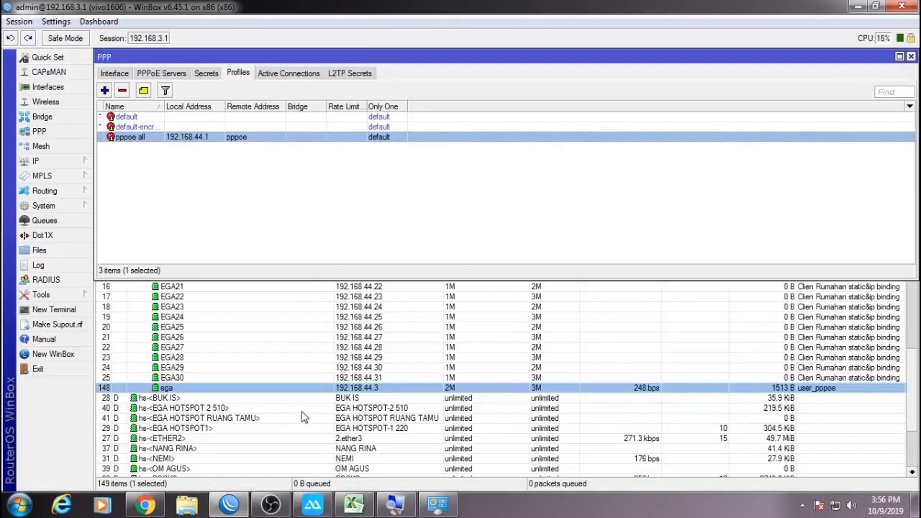
left_click(145, 506)
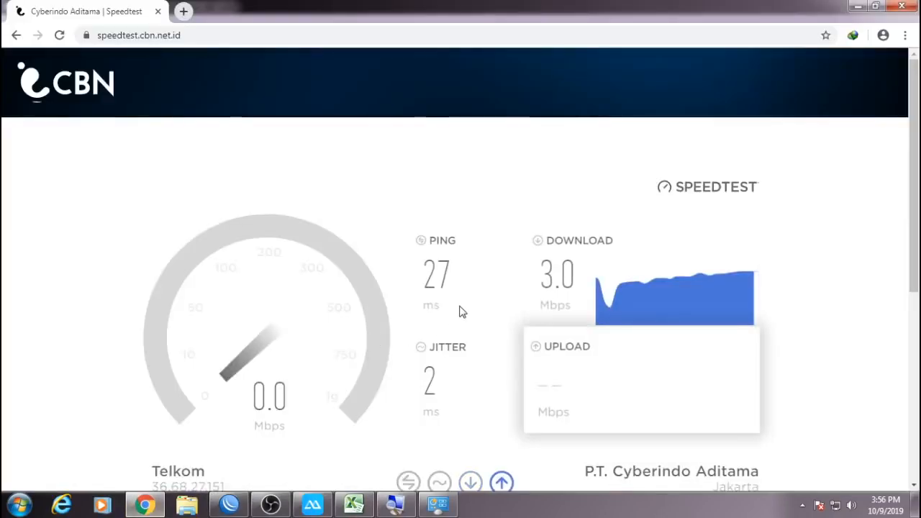
Reload CBN Speedtest and run it, switching to WinBox's queue list while it runs.
key("F5")
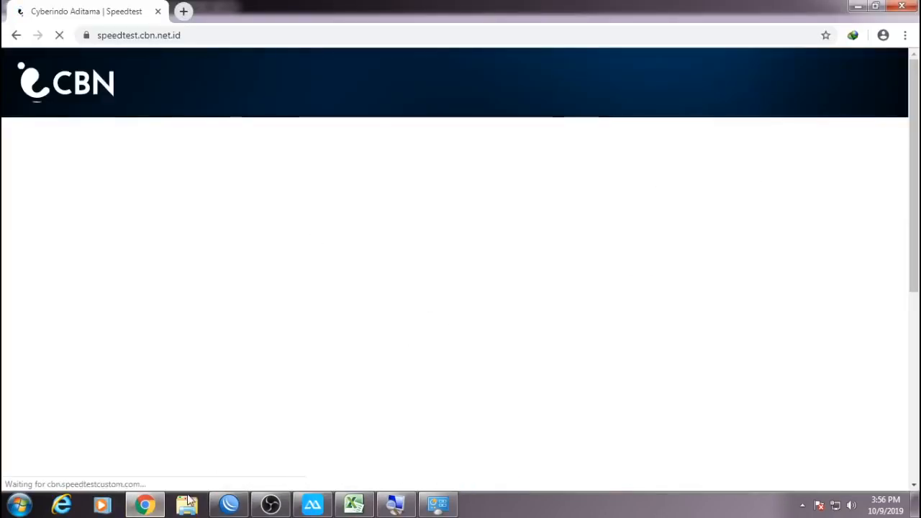
left_click(229, 504)
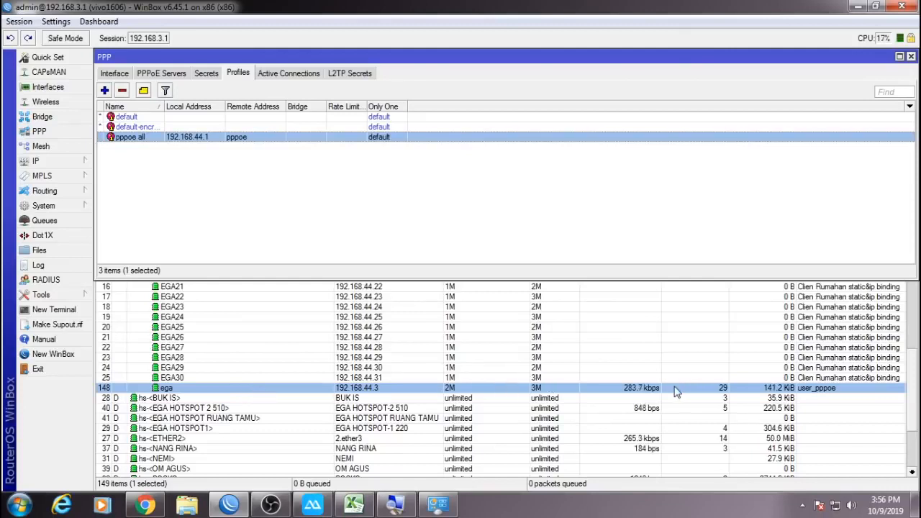
left_click(145, 504)
left_click(455, 327)
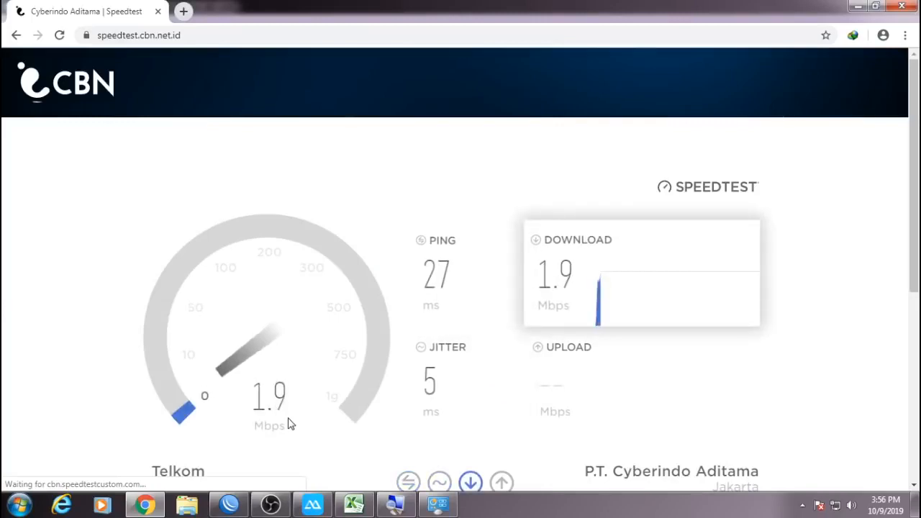
left_click(158, 509)
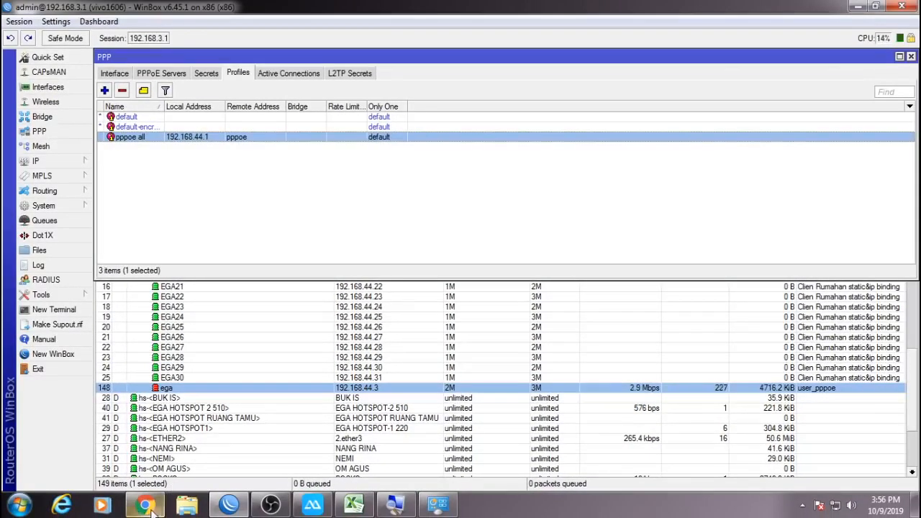
left_click(146, 506)
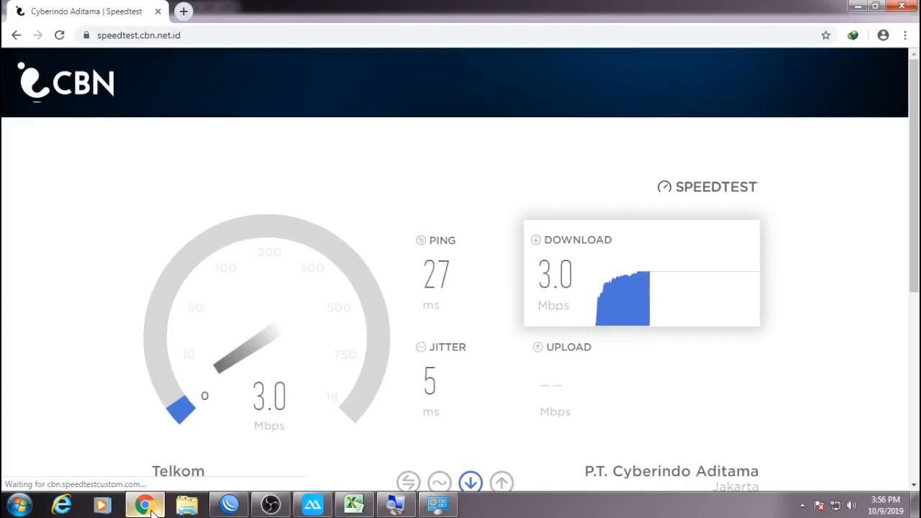
left_click(146, 506)
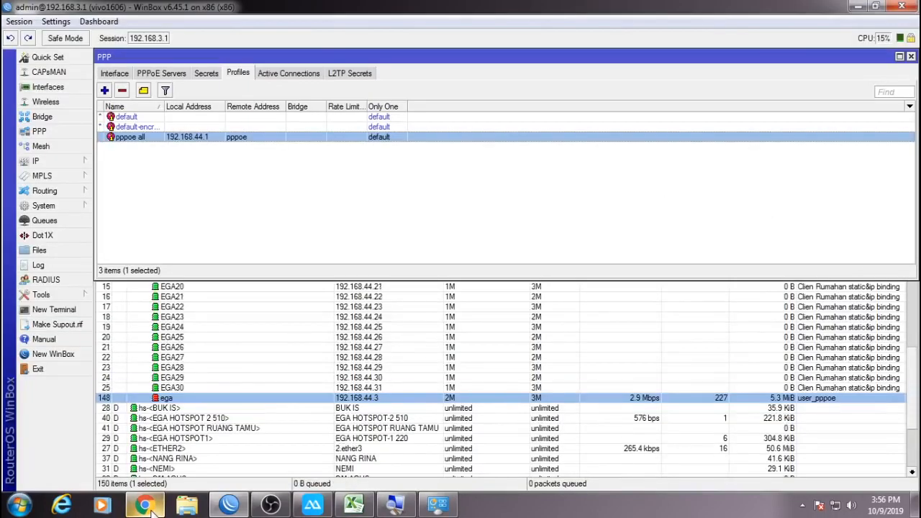
left_click(146, 506)
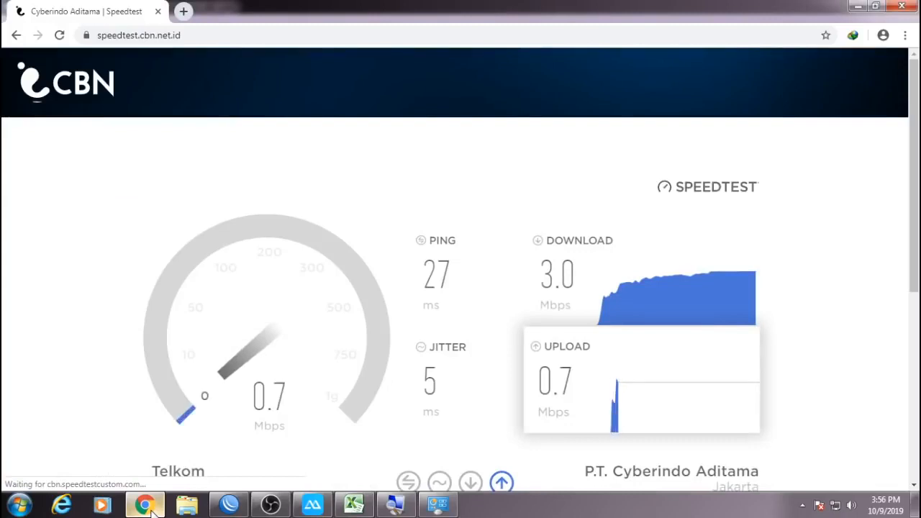
left_click(152, 507)
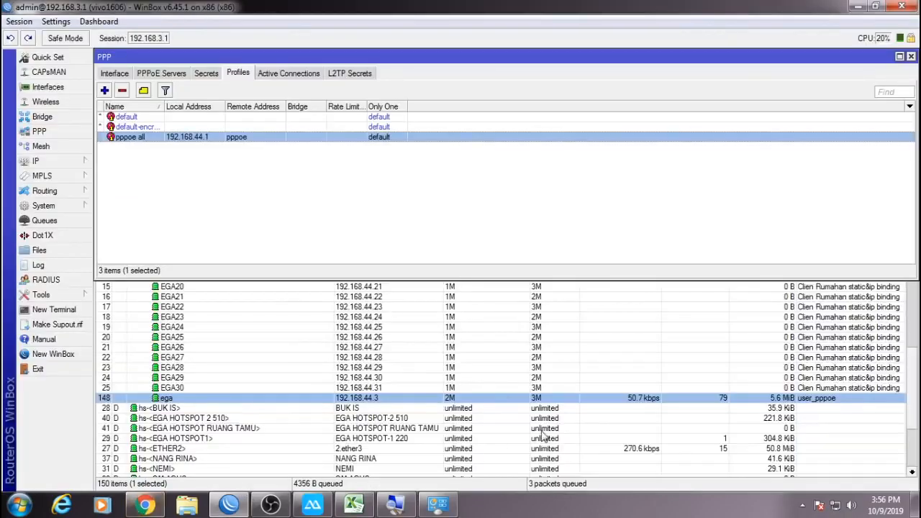
Match the ega queue's 2.0 Mbps upload rate to the speedtest result, then close its statistics.
double_click(665, 400)
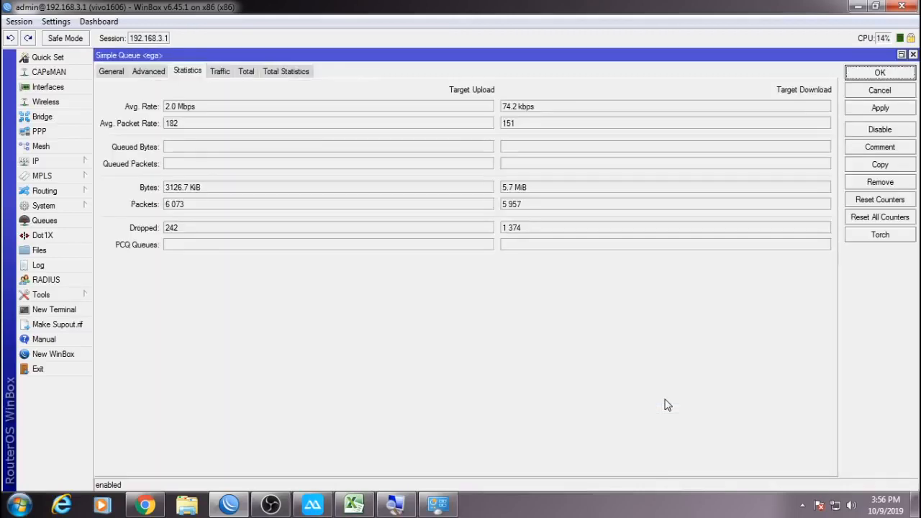
double_click(171, 108)
left_click_drag(173, 114, 198, 110)
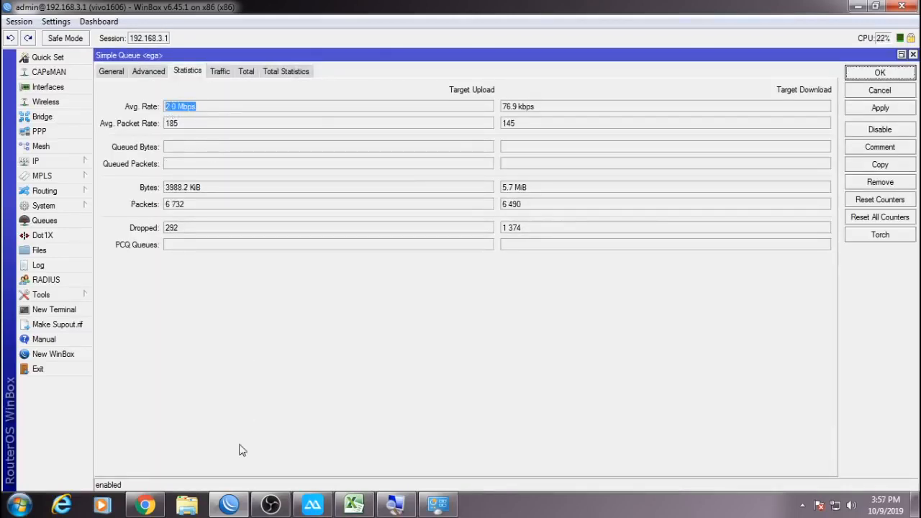
left_click(164, 509)
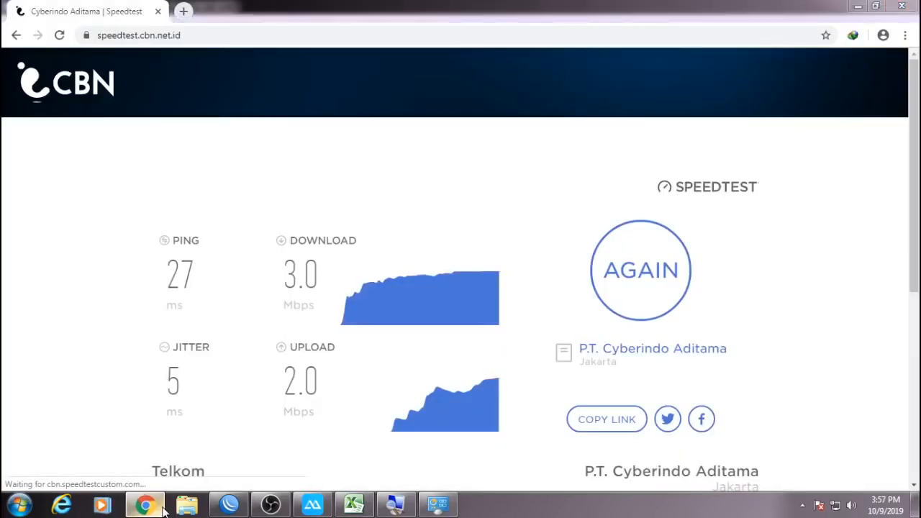
left_click(148, 506)
left_click(913, 55)
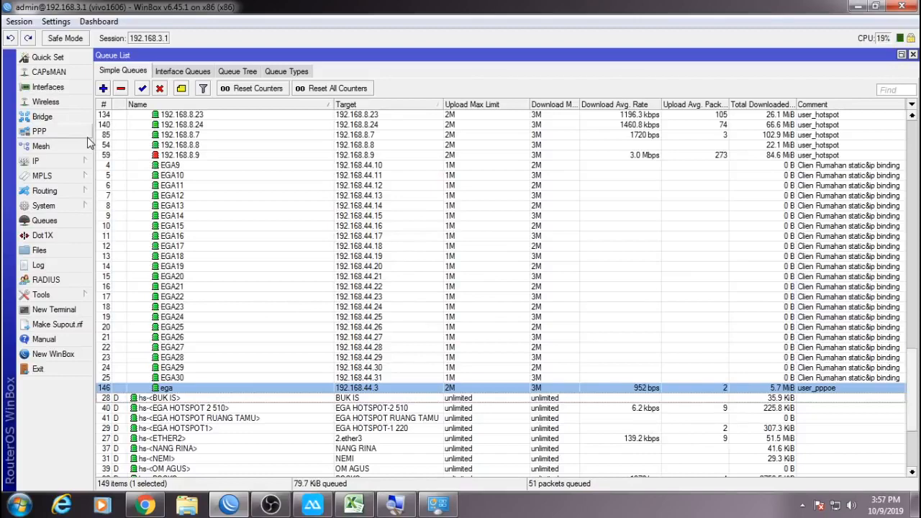
Remove ega from PPP Active Connections and redial Broadband Connection 2 with its password.
left_click(65, 132)
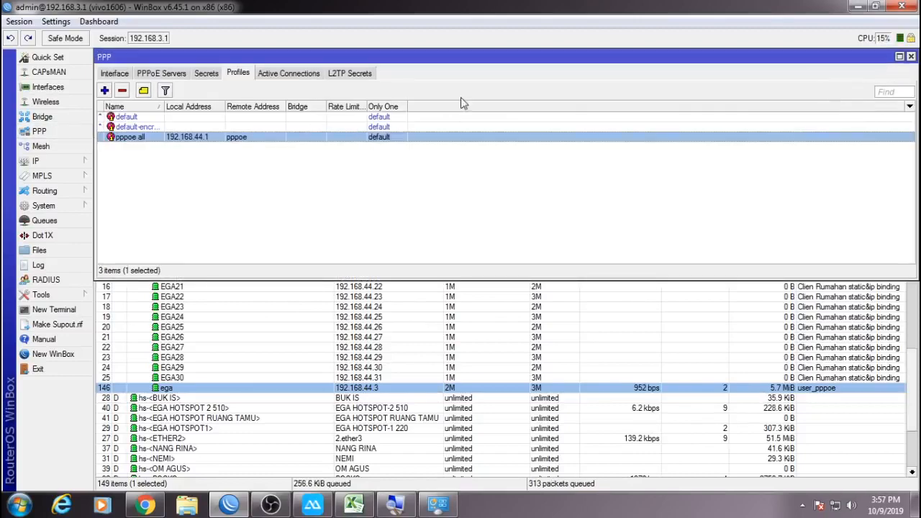
left_click(307, 78)
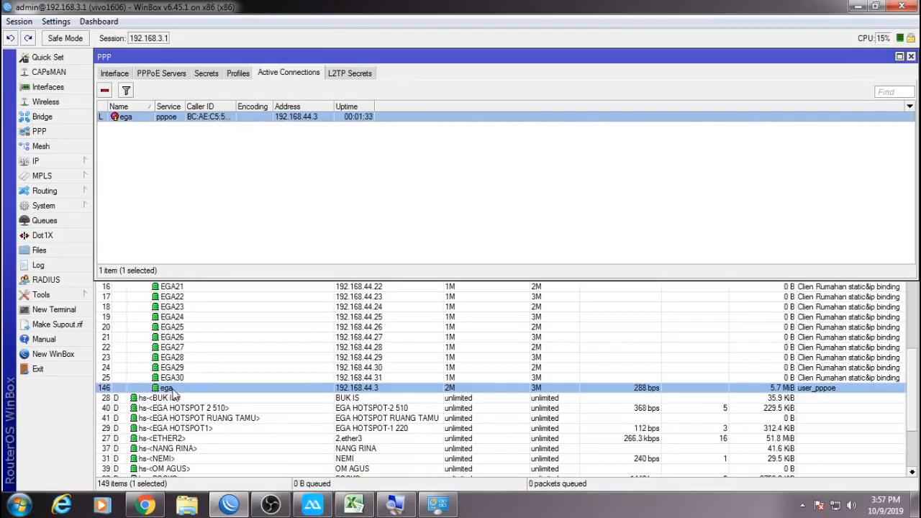
left_click(106, 92)
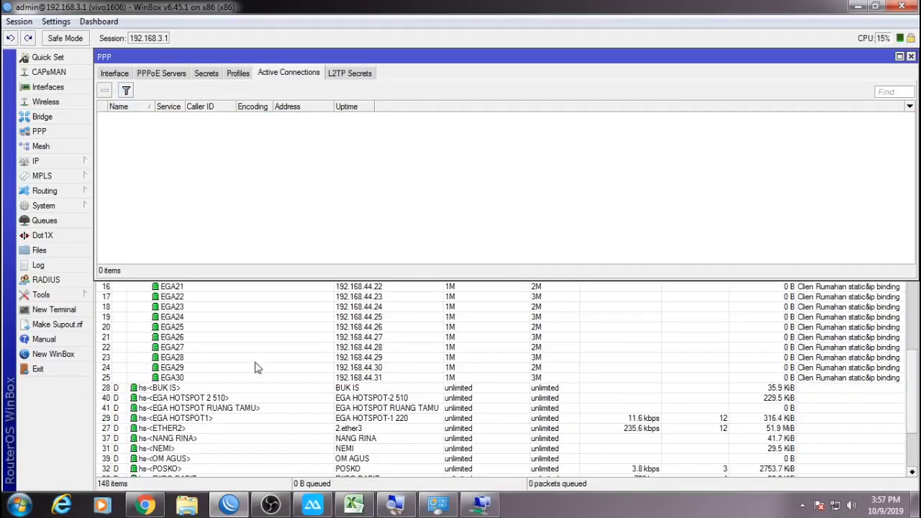
left_click(480, 504)
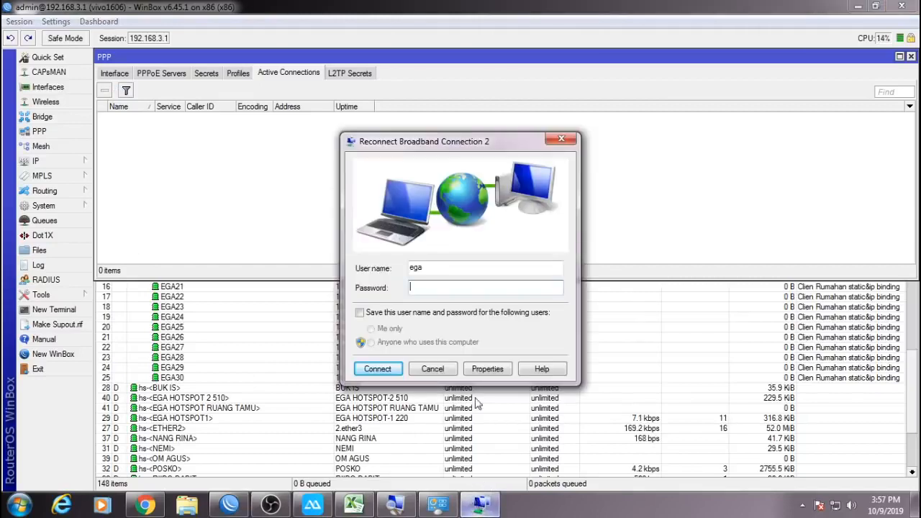
left_click(379, 368)
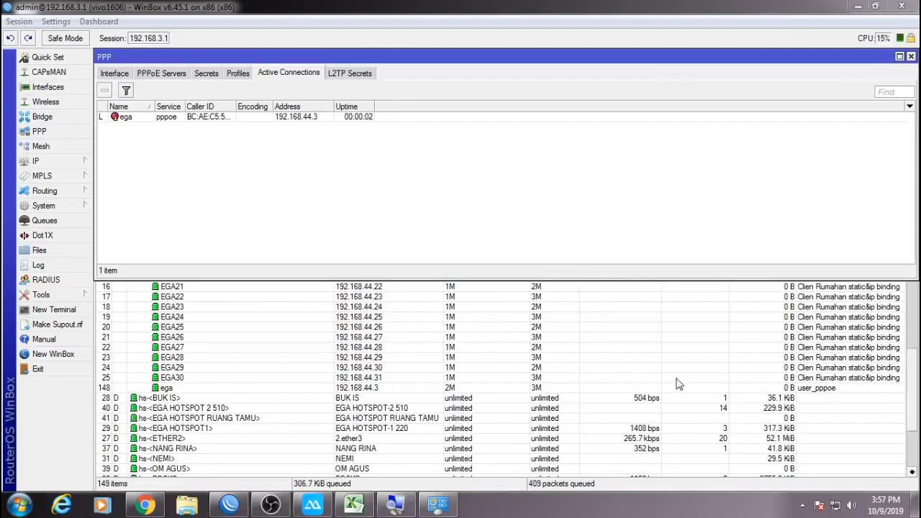
left_click(236, 388)
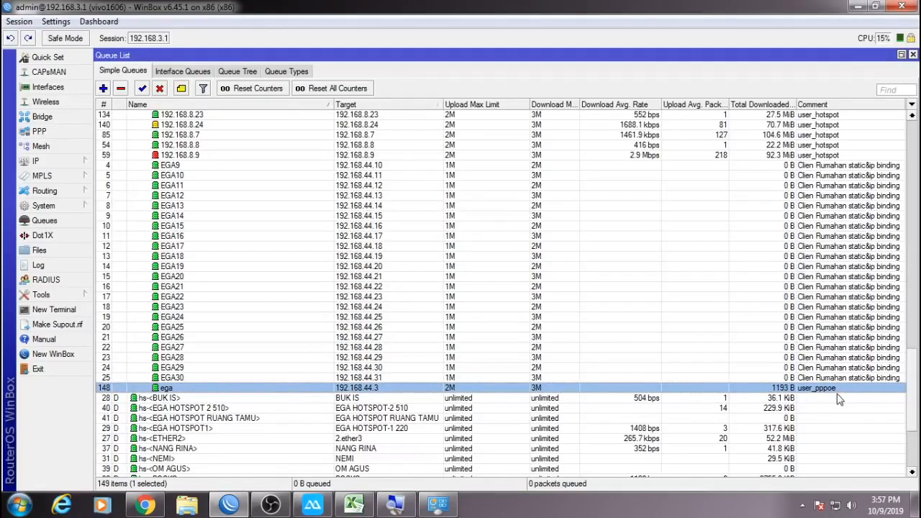
Scroll the simple queue list, selecting the EGA9 and ega entries.
scroll(828, 398, "up", 6)
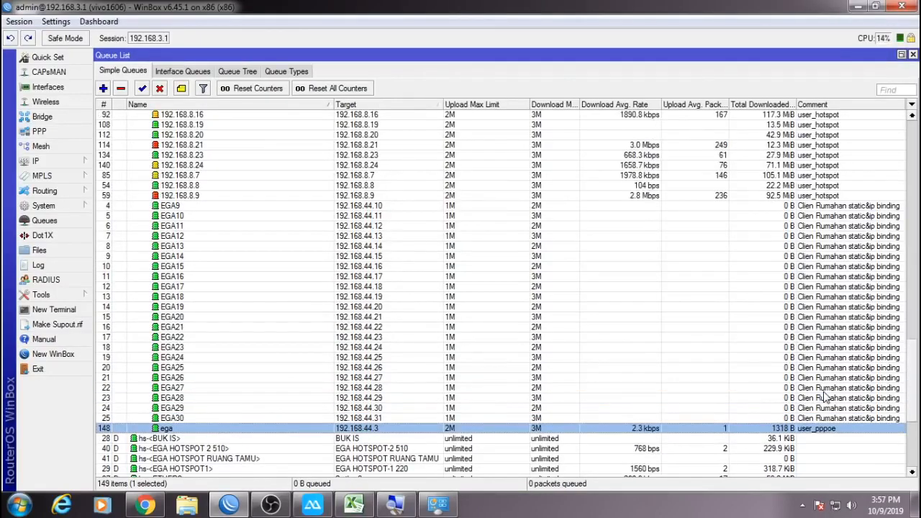
mouse_move(917, 346)
left_mouse_down()
mouse_move(914, 170)
mouse_move(904, 358)
left_mouse_up()
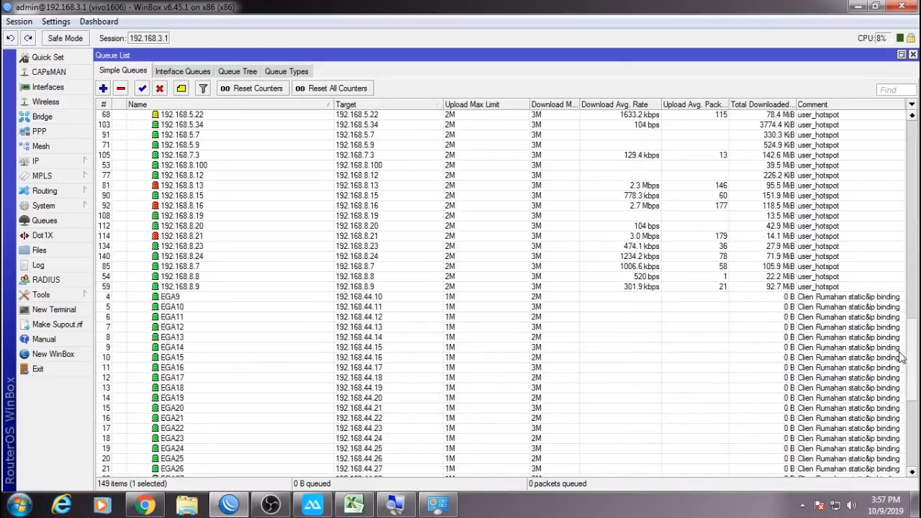
left_click(864, 300)
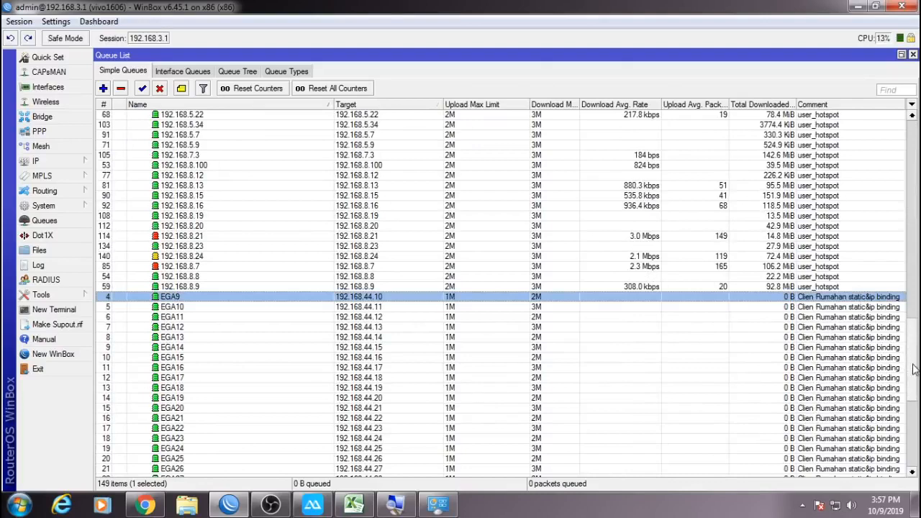
scroll(914, 369, "down", 8)
left_click(835, 268)
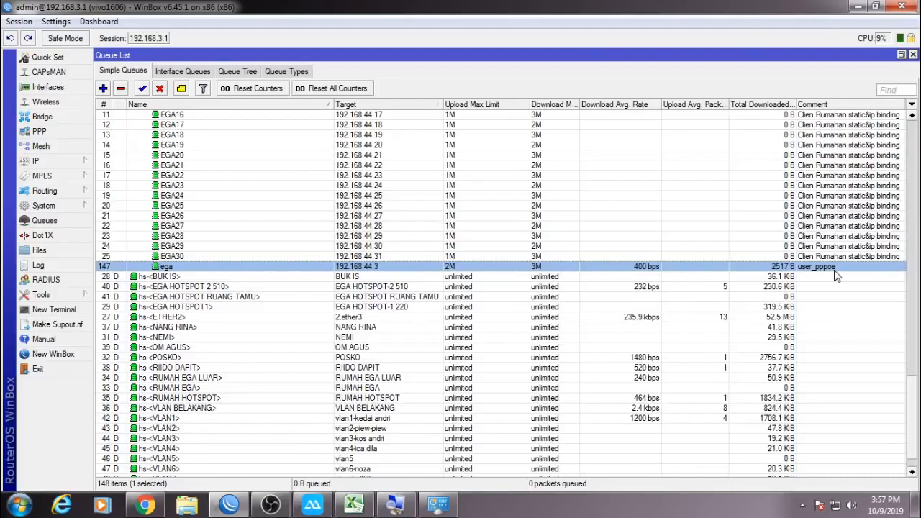
left_click_drag(914, 385, 909, 133)
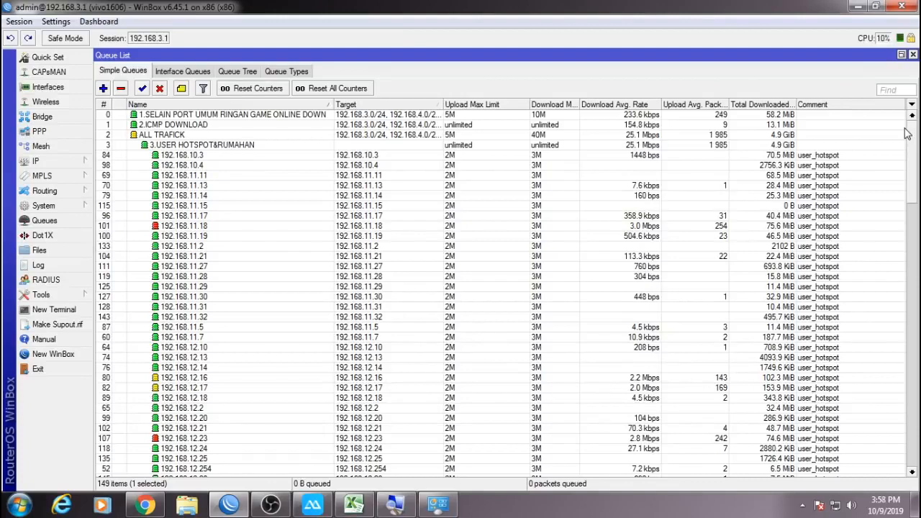
Close the Queue List, PPP and log windows.
left_click(914, 56)
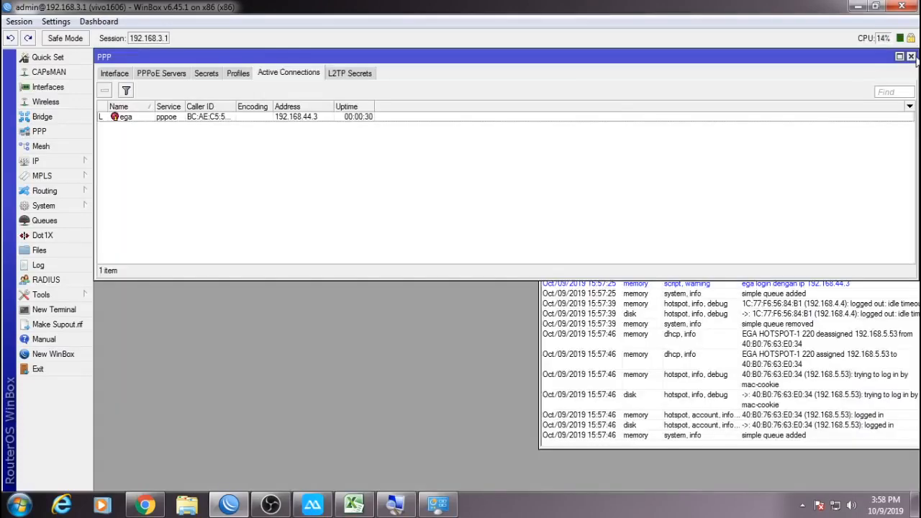
left_click(911, 56)
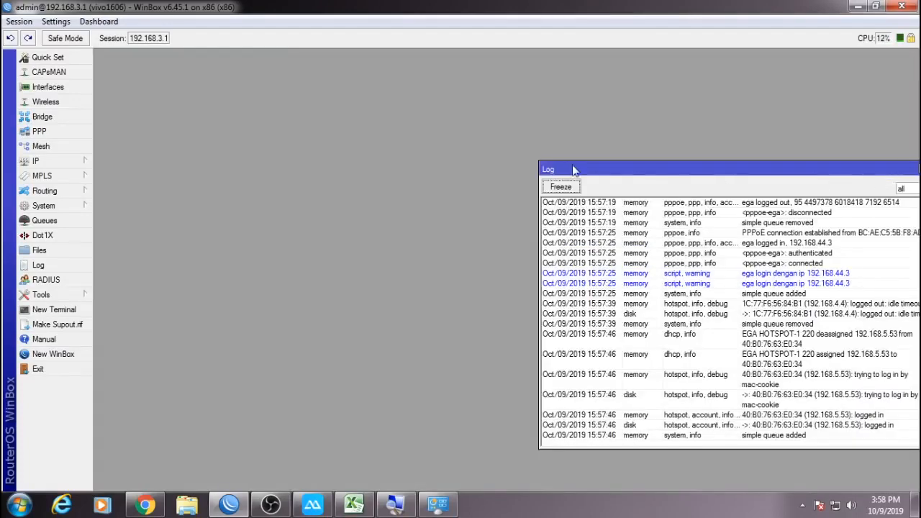
left_click_drag(676, 178, 404, 155)
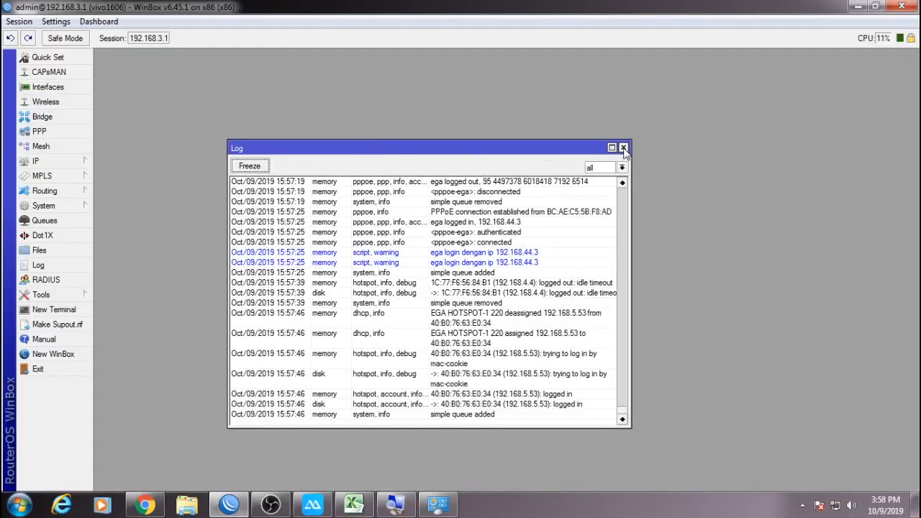
left_click(624, 153)
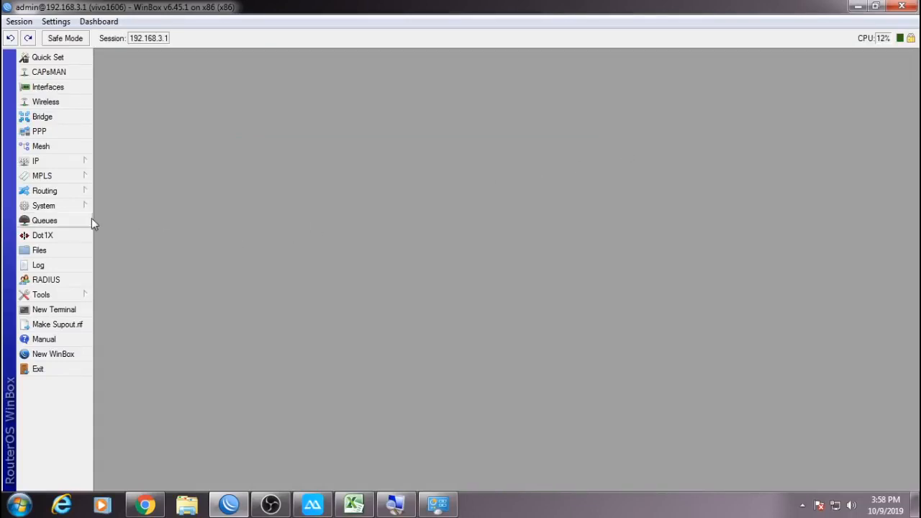
Reopen Queues, view the Queue Tree and Simple Queues tabs, close it, and open Start.
left_click(65, 221)
left_click(240, 71)
left_click(141, 72)
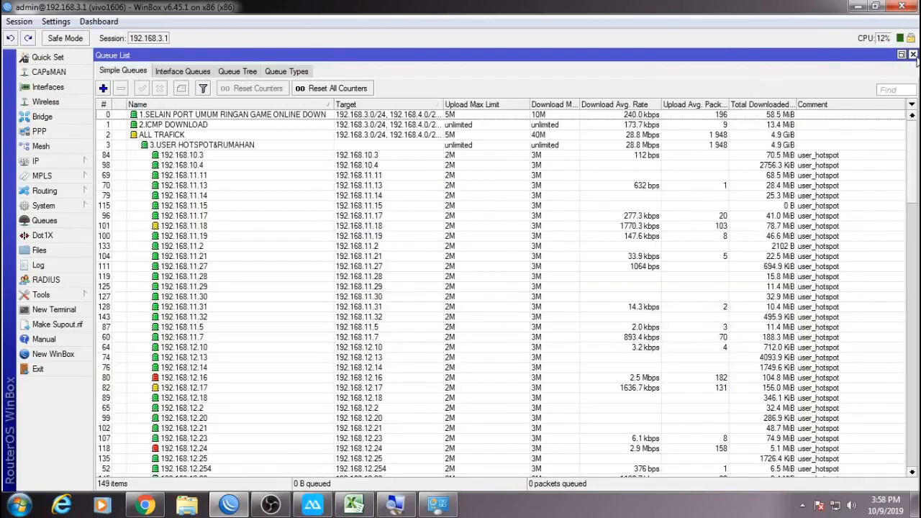
left_click(912, 55)
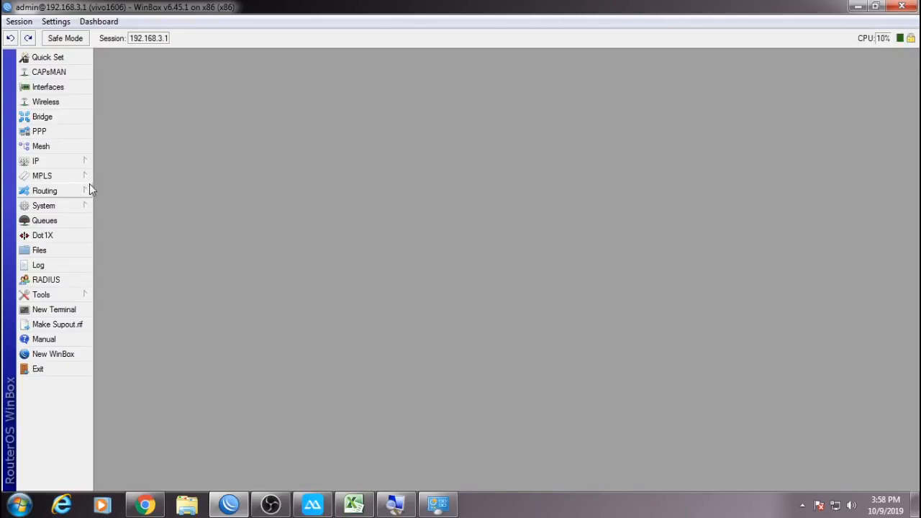
left_click(20, 504)
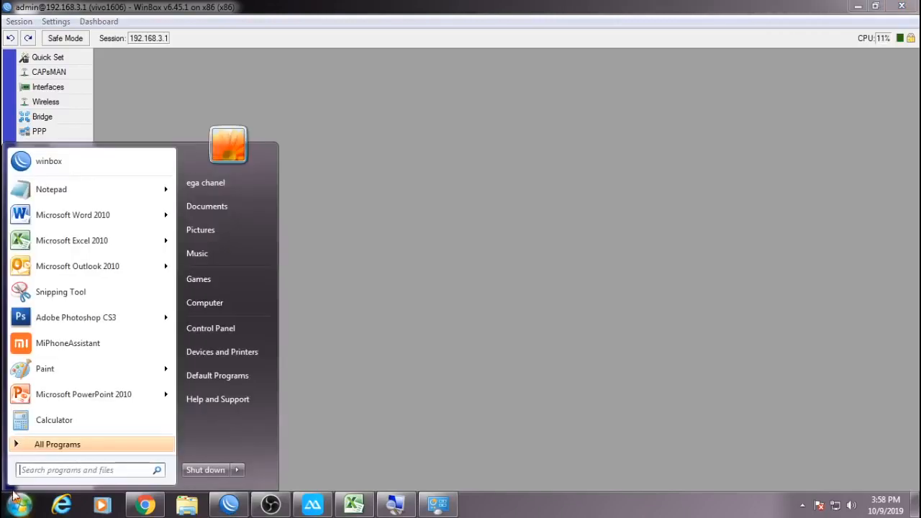
Launch cmd from Start search, close it, and reveal the hidden tray icons.
type("cmd")
key("Return")
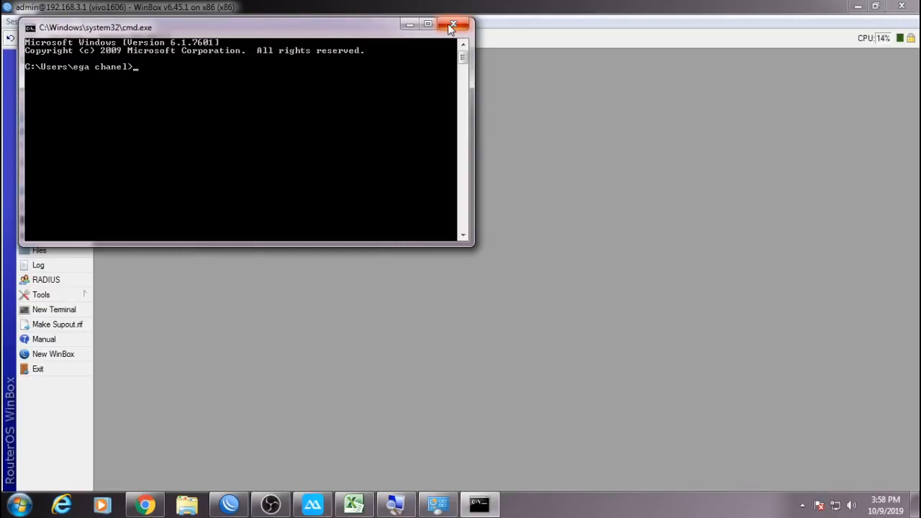
left_click(452, 26)
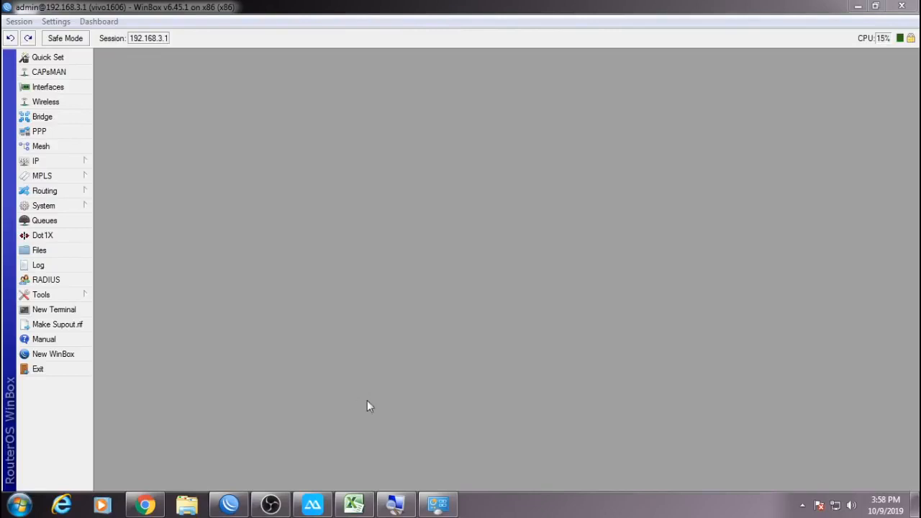
left_click(803, 505)
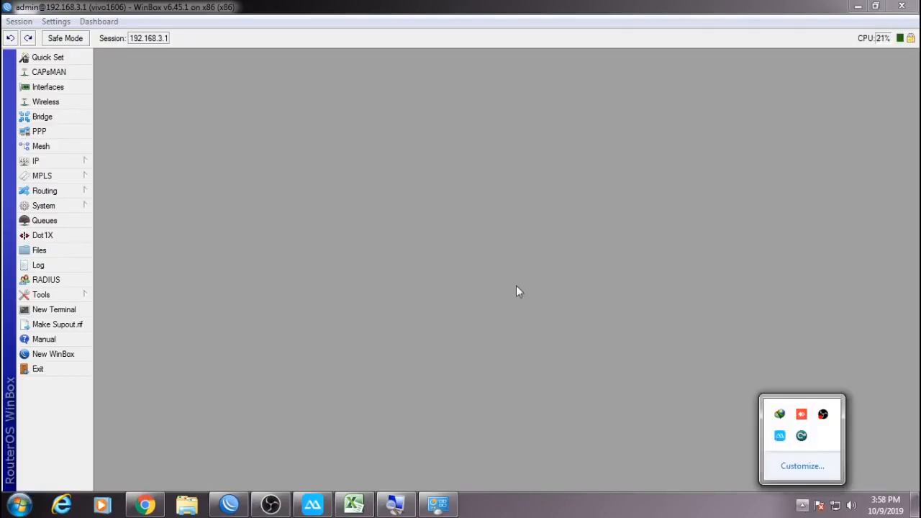
Open Queues, view the Queue Tree, then select ALL TRAFICK in Simple Queues.
left_click(65, 220)
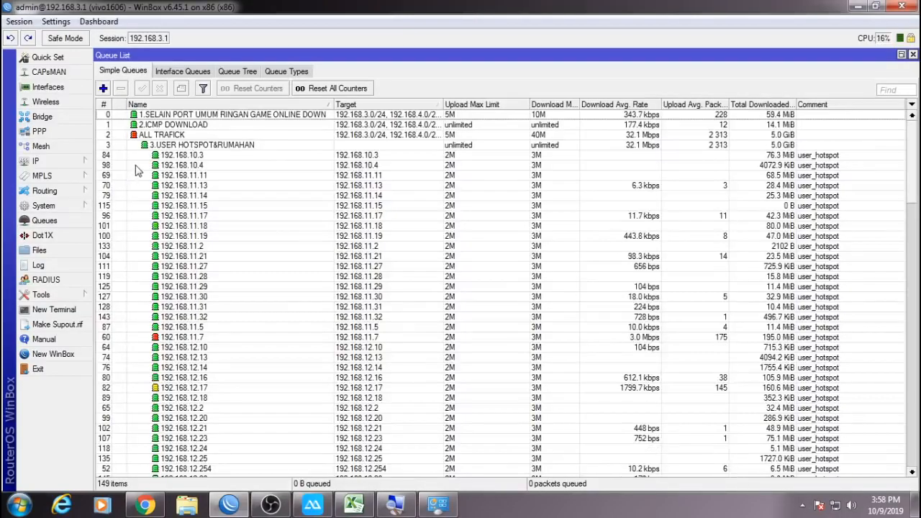
left_click(236, 72)
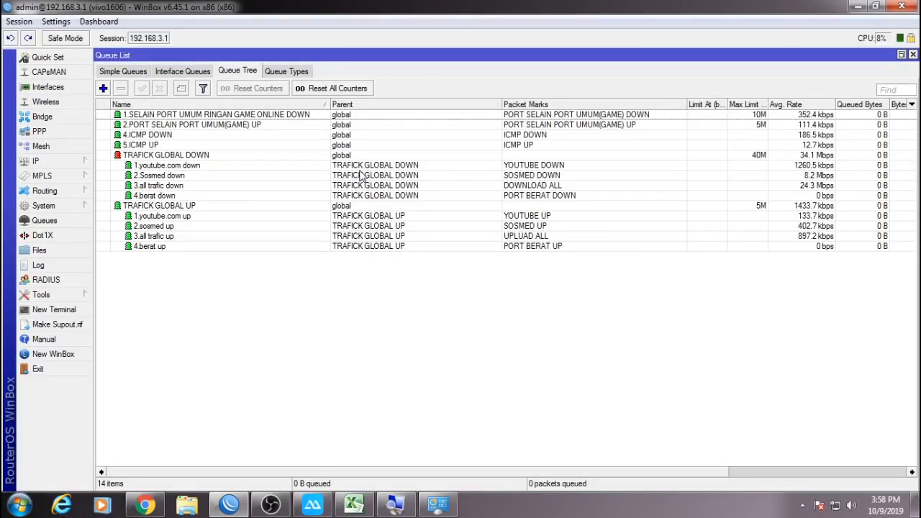
left_click(131, 72)
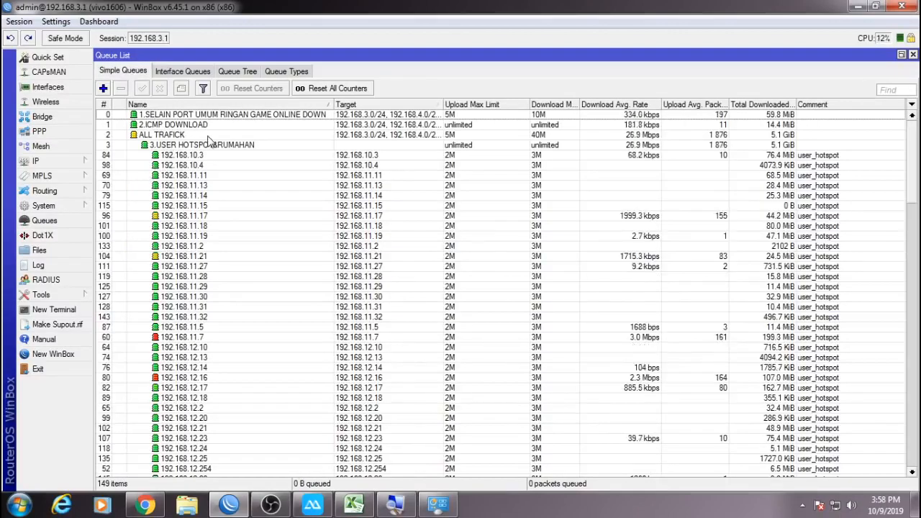
left_click(208, 135)
scroll(250, 267, "down", 1)
scroll(250, 267, "up", 1)
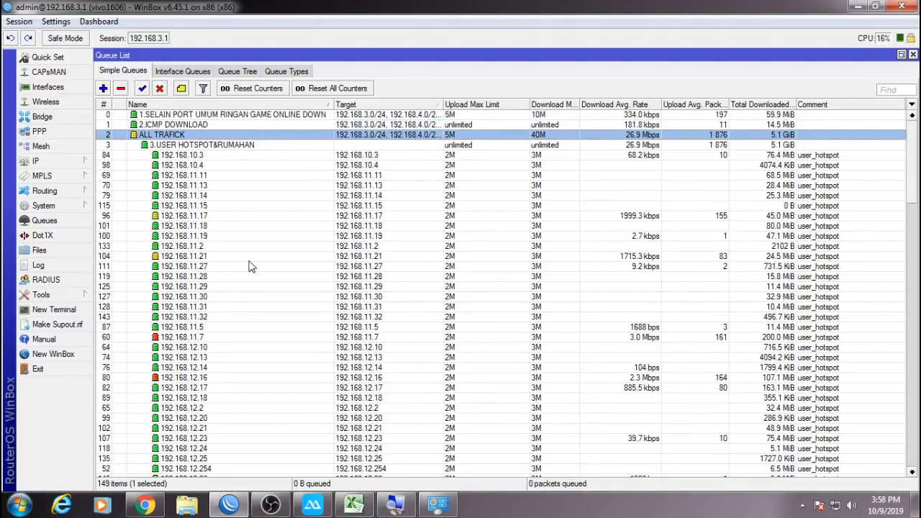
Browse the queue tree entries (game, TRAFICK GLOBAL, berat) and open 1.youtube.com down's settings.
left_click(236, 71)
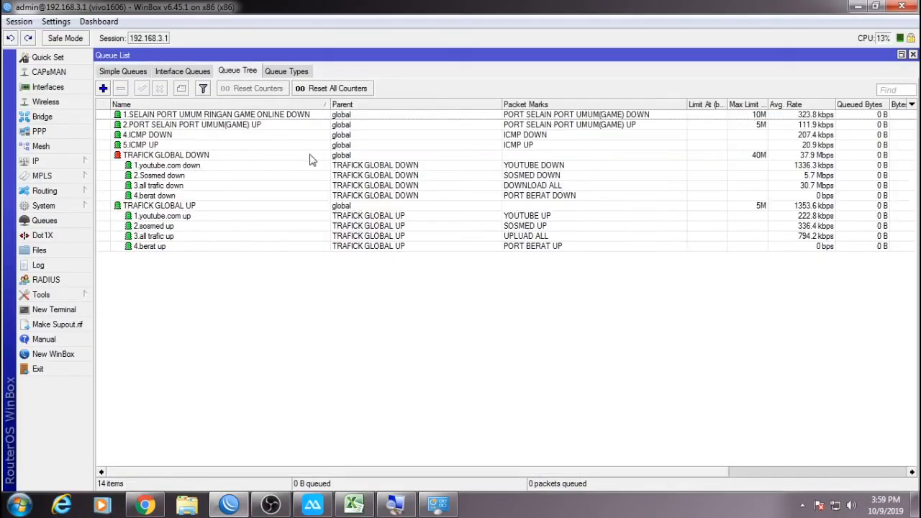
left_click(703, 118)
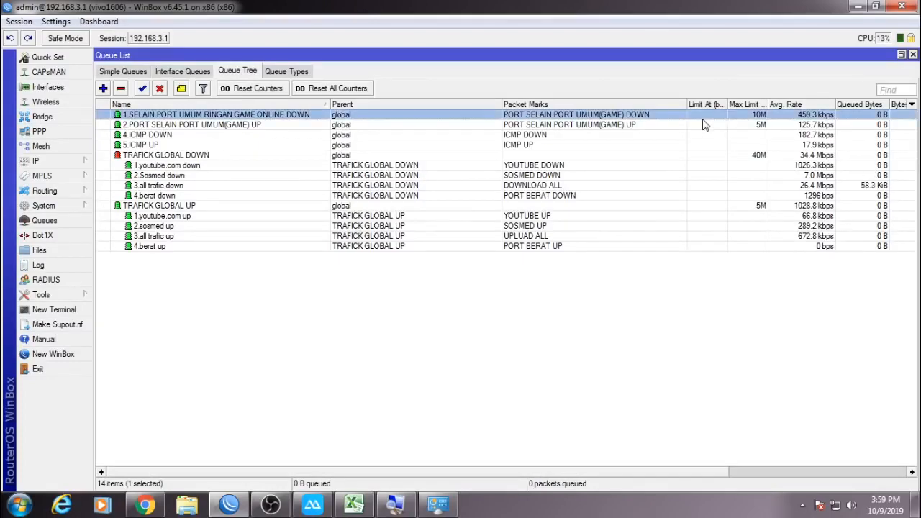
left_click(768, 126)
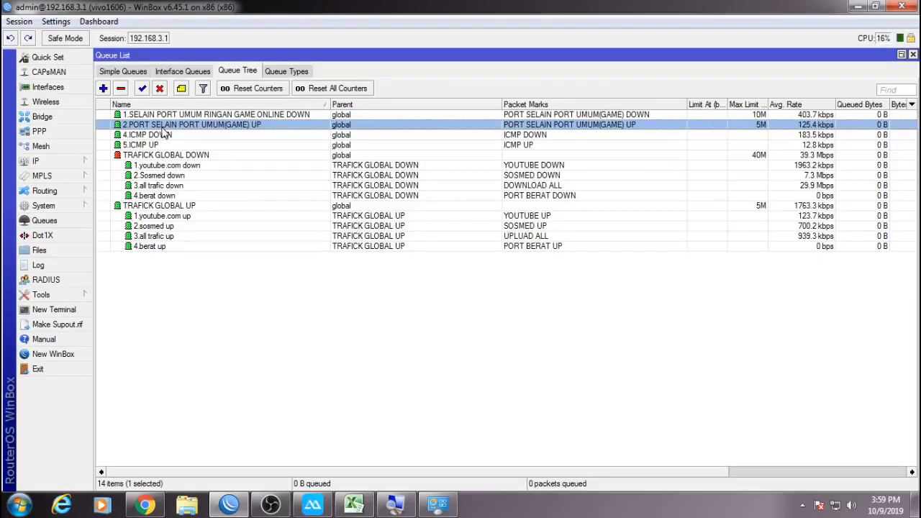
left_click(770, 157)
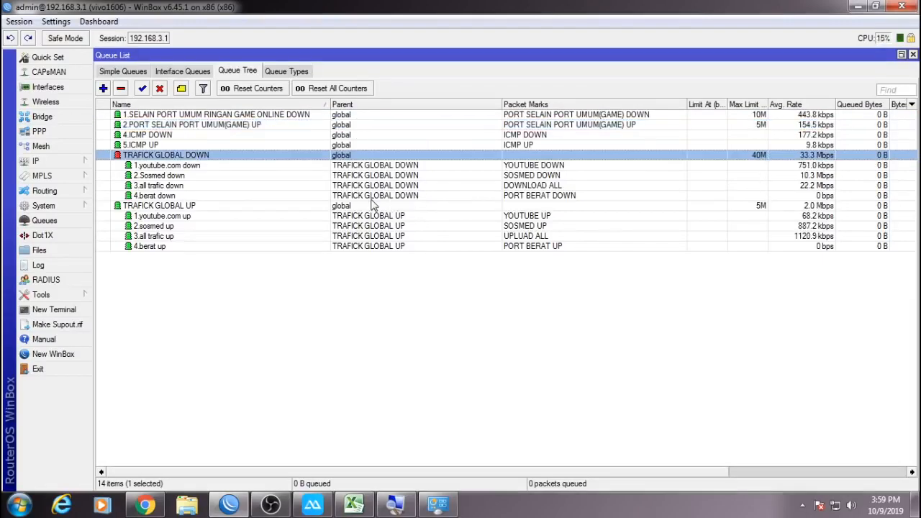
left_click(720, 199)
left_click(725, 207)
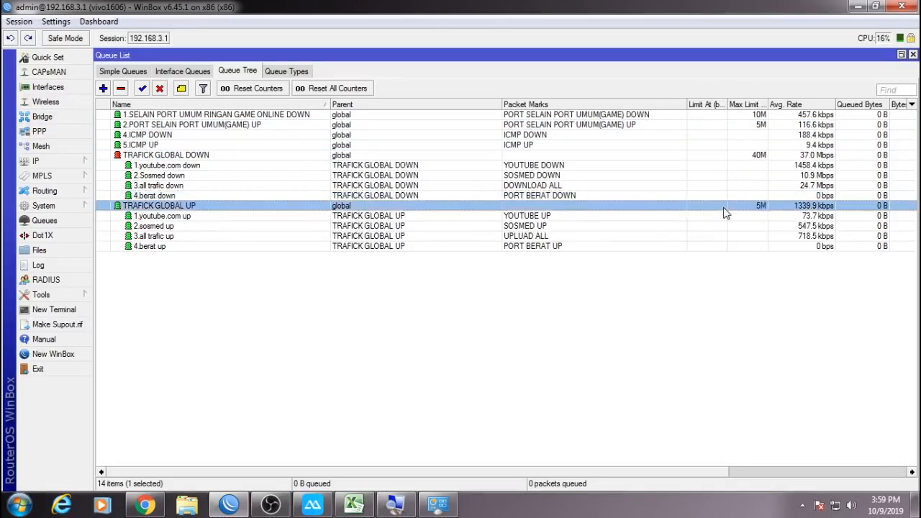
double_click(182, 168)
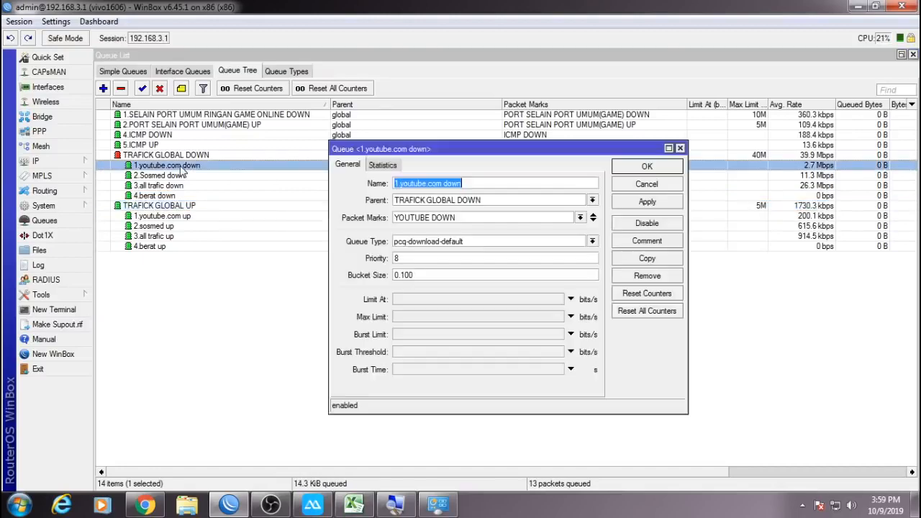
Enable Max Limit on 1.youtube.com down, set it to 1k, and save.
left_click(571, 317)
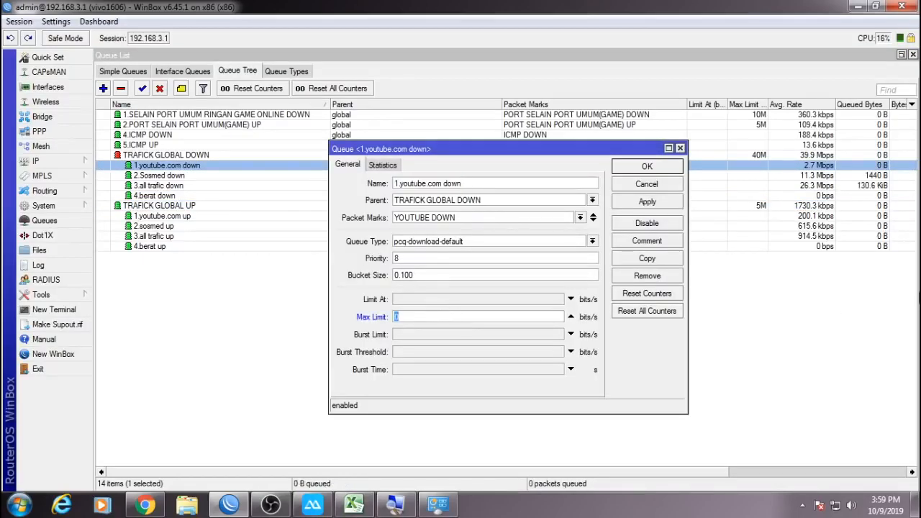
type("2m")
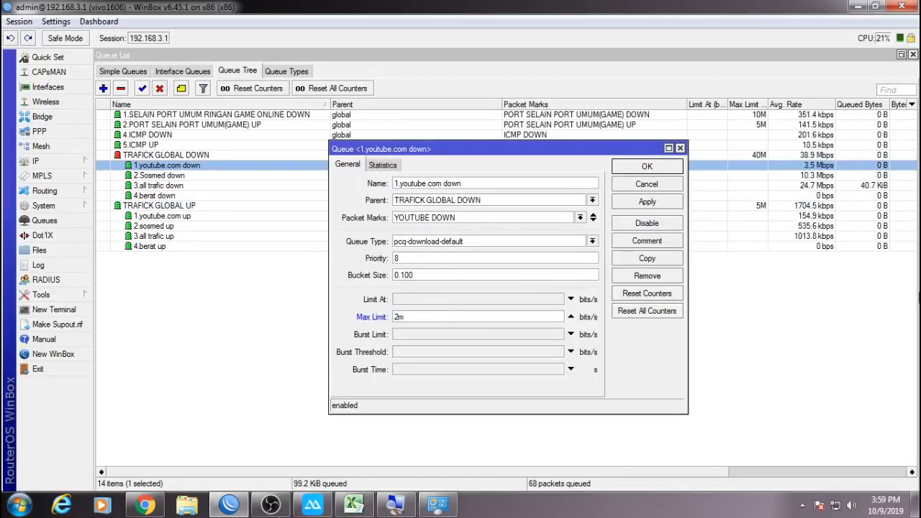
left_click_drag(441, 318, 315, 324)
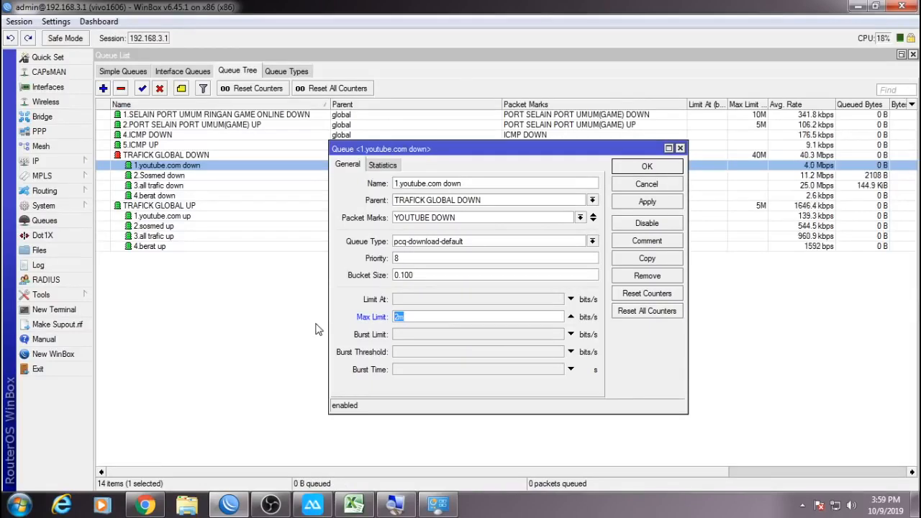
type("1")
left_click(646, 168)
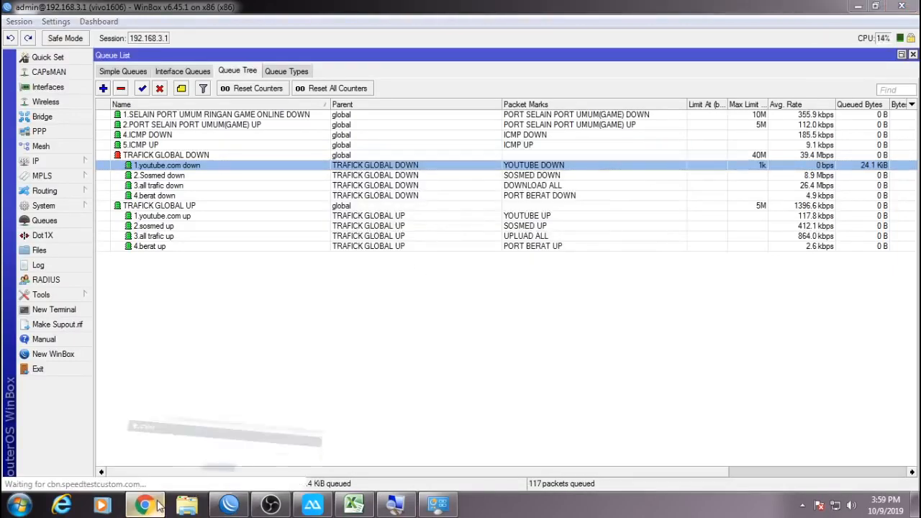
Load youtube.com in Chrome, start the Entah Apa Yang Merasakimu video, then return to WinBox.
left_click(158, 506)
left_click(247, 36)
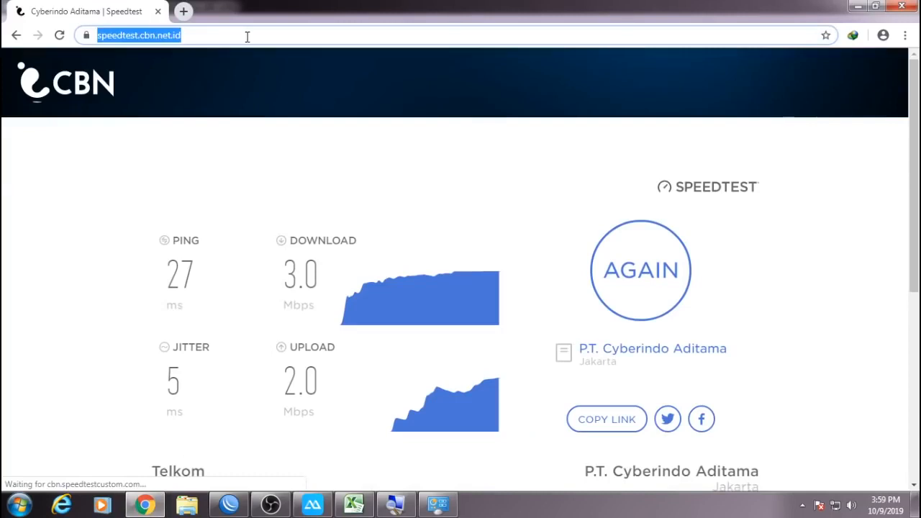
type("y")
key("Return")
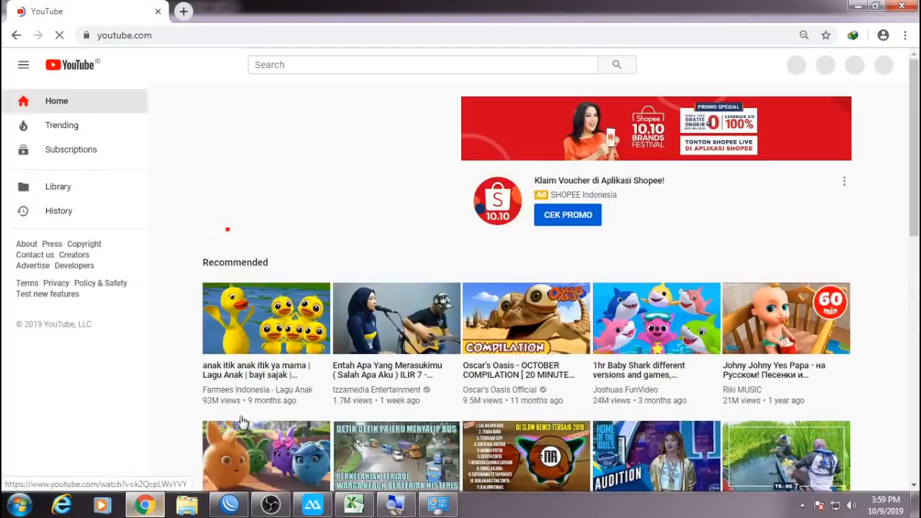
left_click(386, 331)
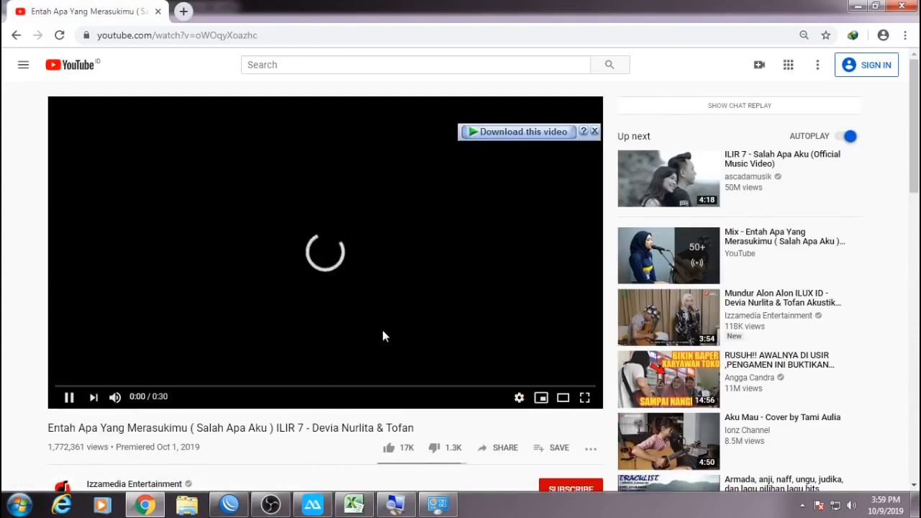
mouse_move(239, 508)
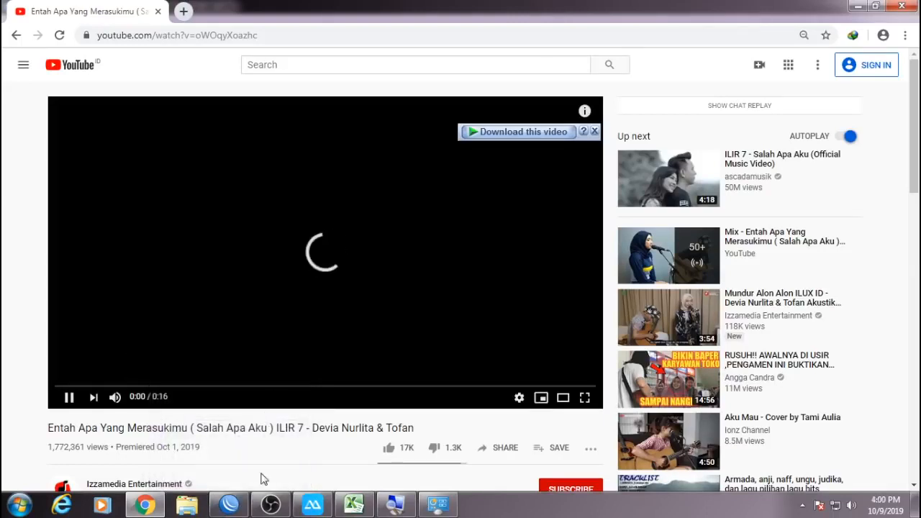
left_click(230, 502)
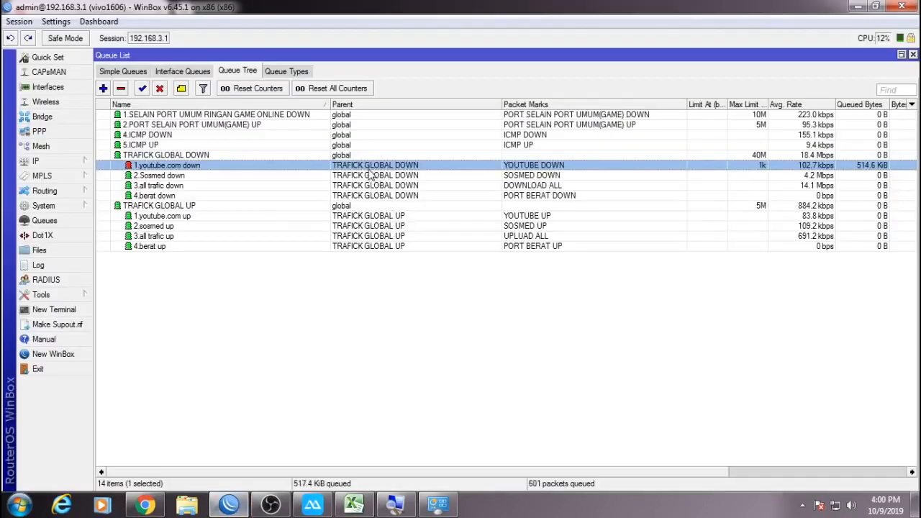
Remove the 1.youtube.com down queue's max limit and save it.
double_click(366, 167)
left_click(571, 317)
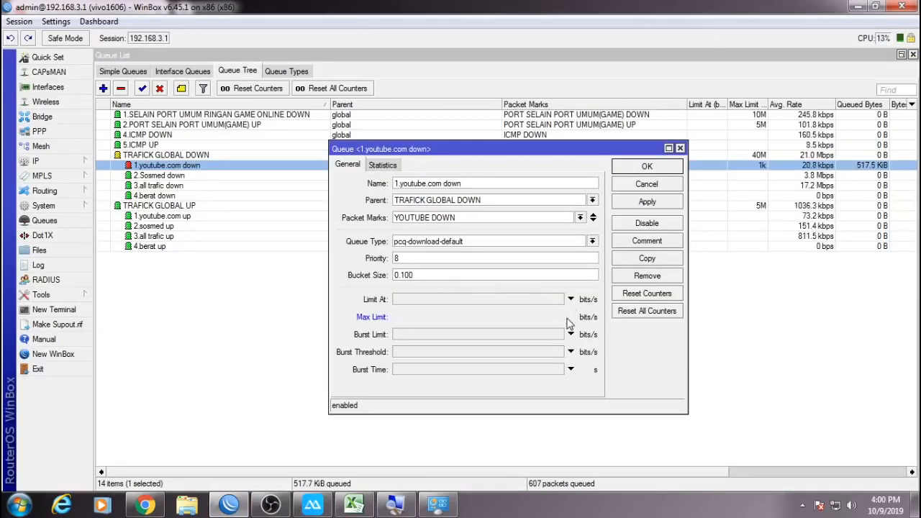
left_click(630, 171)
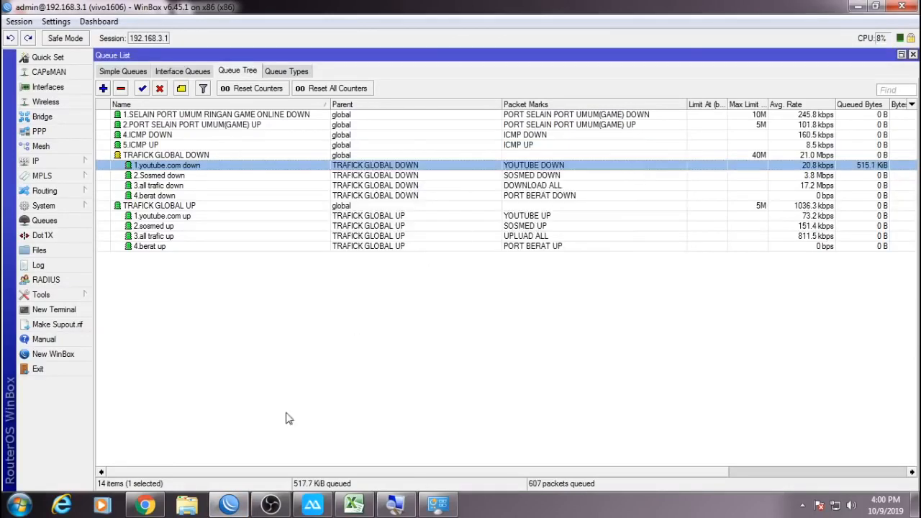
Check the YouTube video playback in Chrome, then close WinBox's Queue List.
left_click(145, 506)
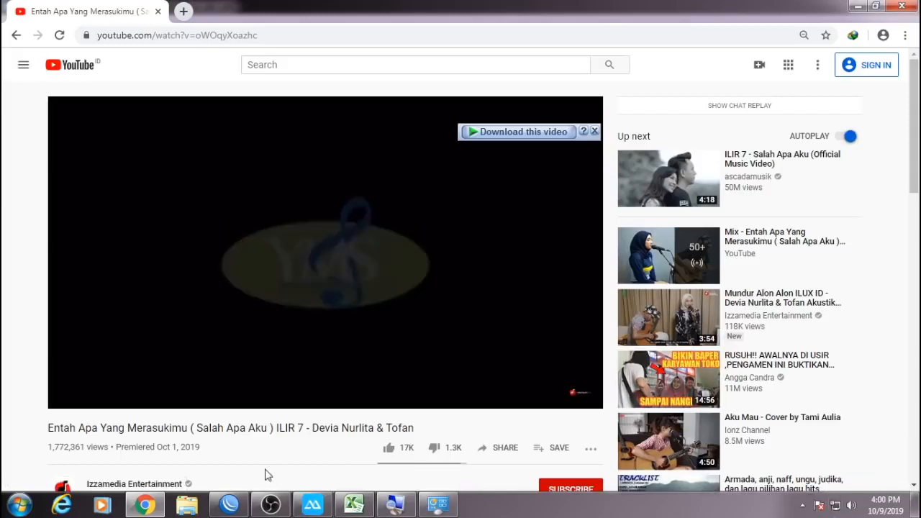
left_click(242, 509)
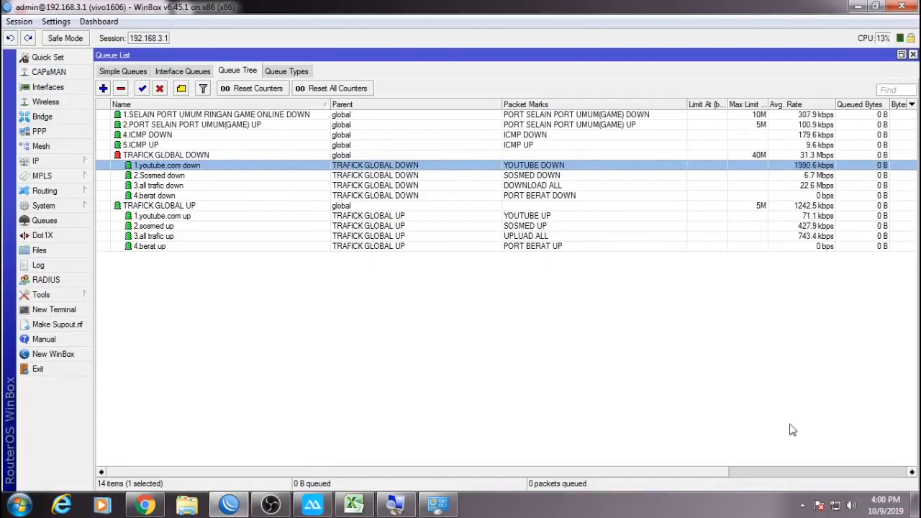
left_click(852, 507)
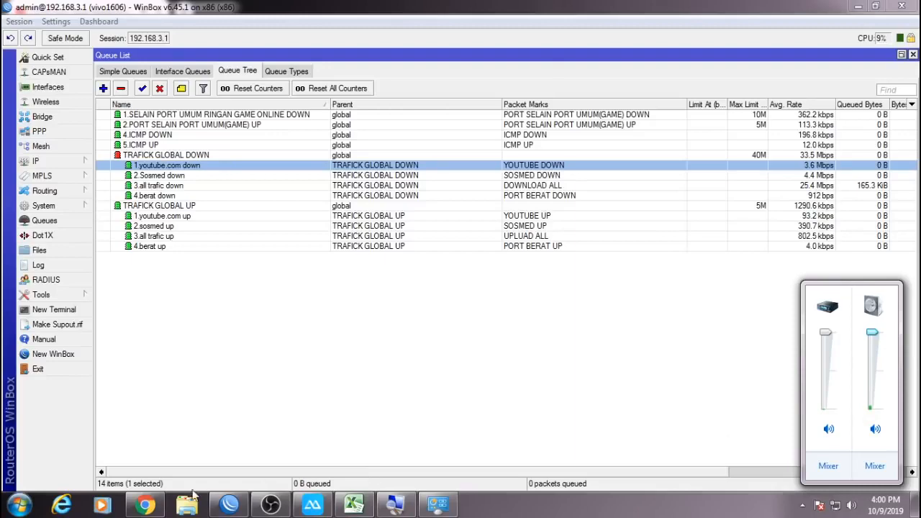
left_click(144, 505)
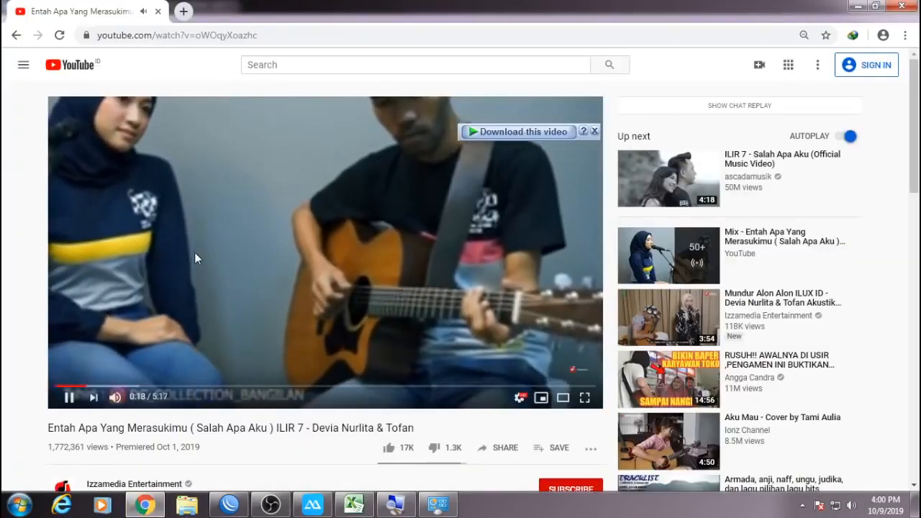
left_click(192, 248)
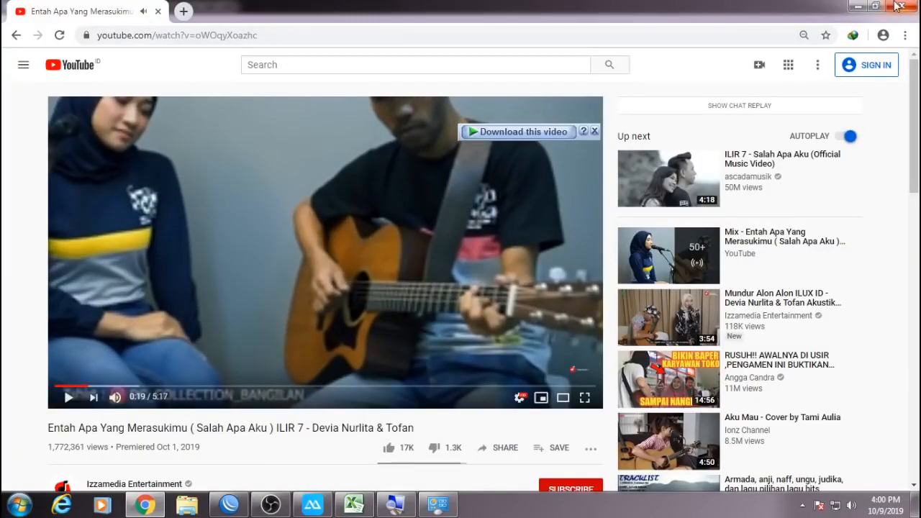
left_click(902, 6)
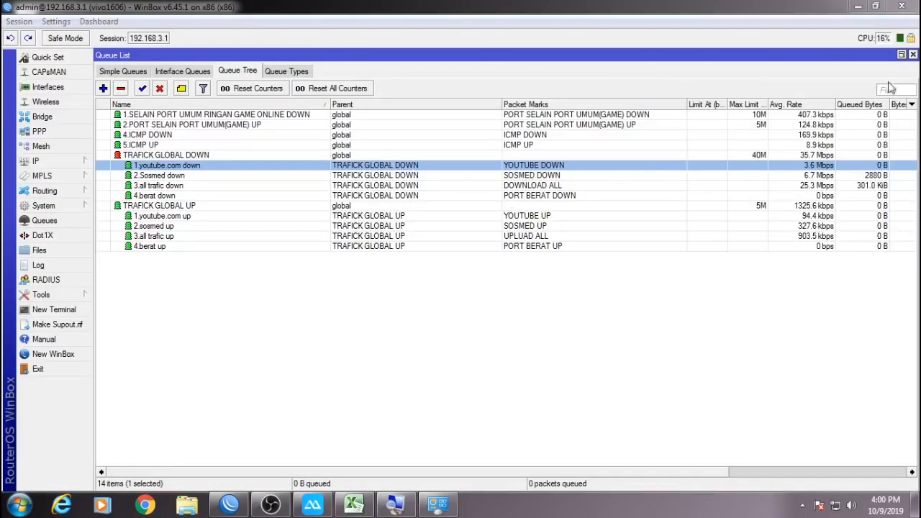
left_click(912, 56)
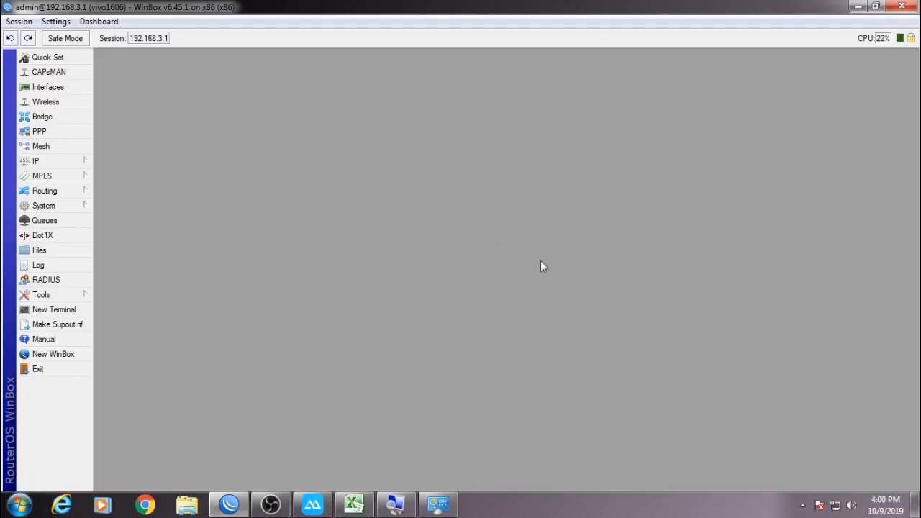
Stop the OBS screen recording from the hidden tray icons.
left_click(803, 505)
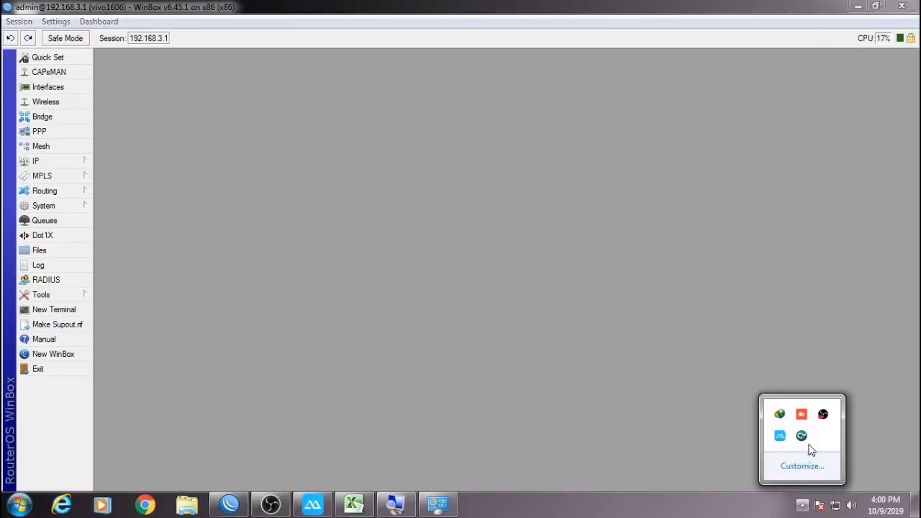
right_click(822, 416)
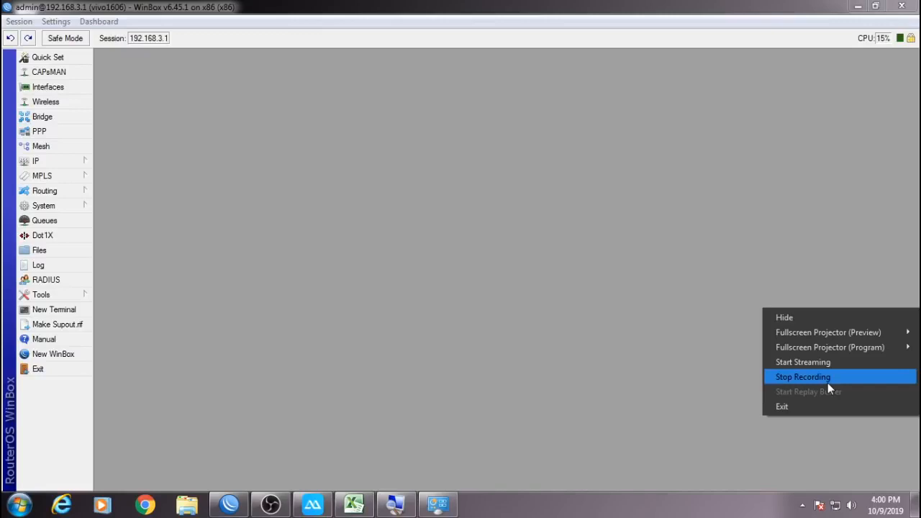
left_click(828, 383)
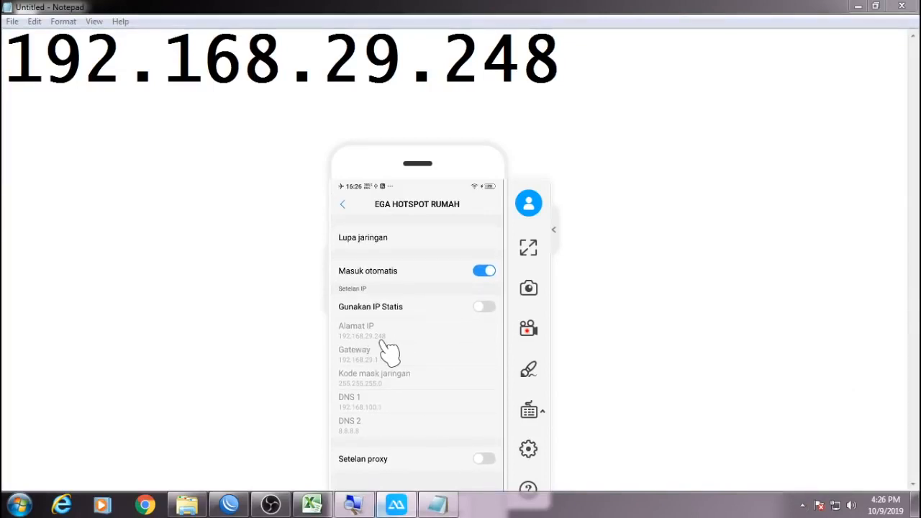
Move the ApowerMirror phone window up and left, then minimize it.
scroll(387, 352, "down", 1)
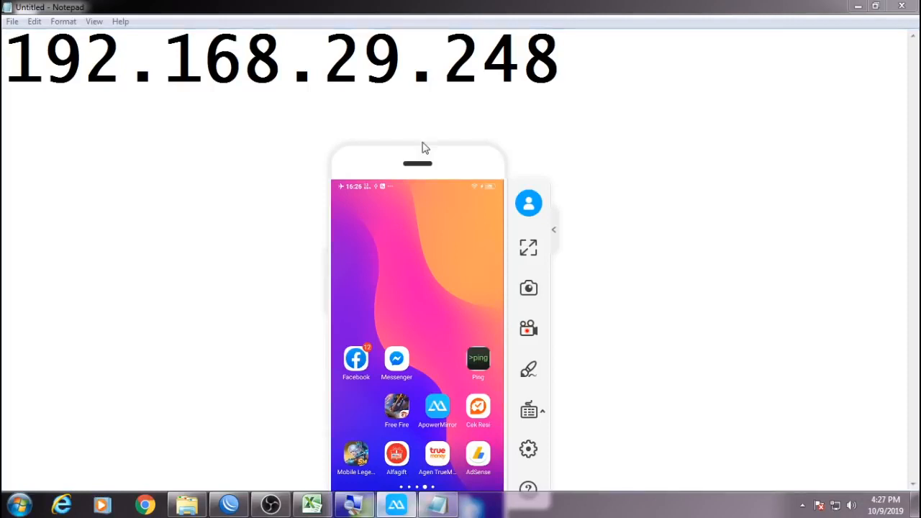
left_click_drag(405, 167, 420, 107)
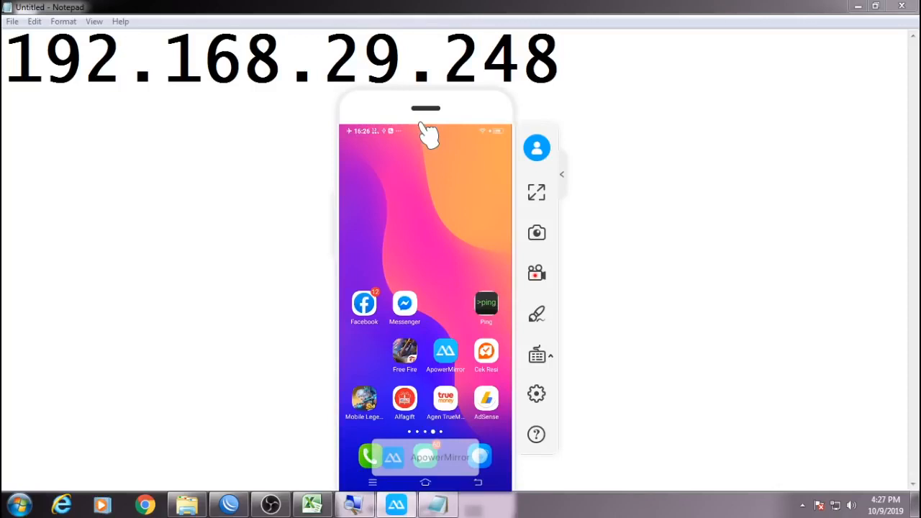
left_click_drag(392, 112, 355, 61)
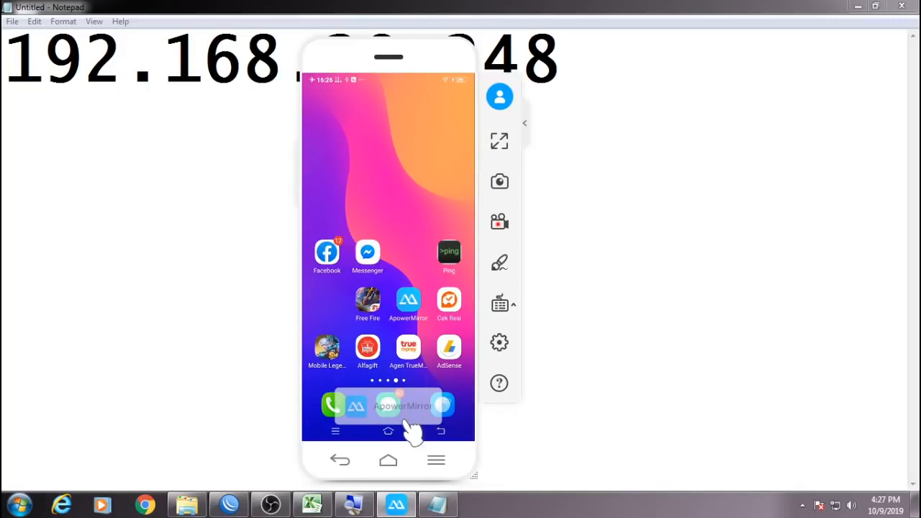
left_click(398, 506)
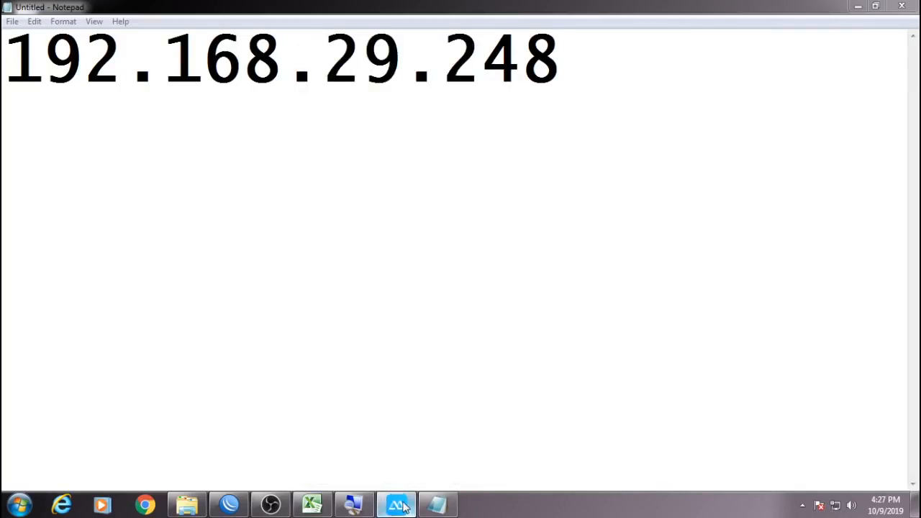
Dismiss the AutoPlay prompt, launch Free Fire on the mirrored phone, and shrink the mirror window.
left_click(402, 507)
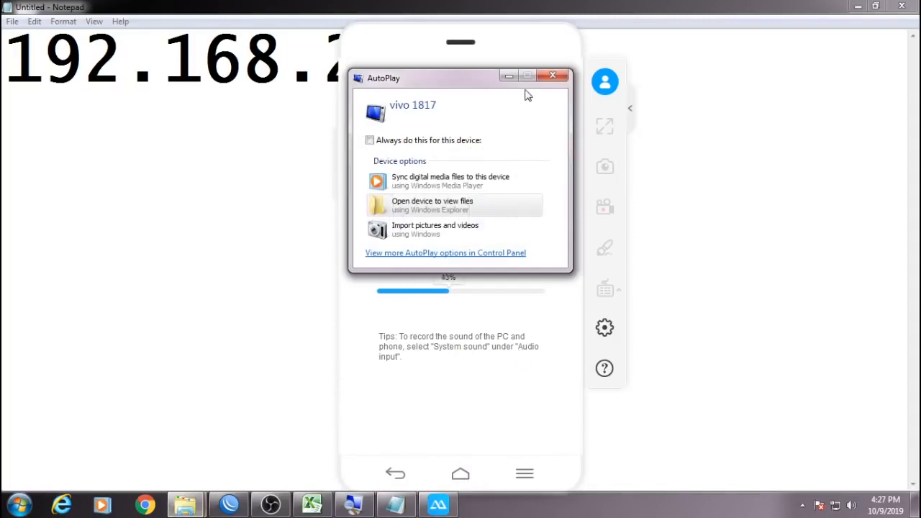
left_click(552, 76)
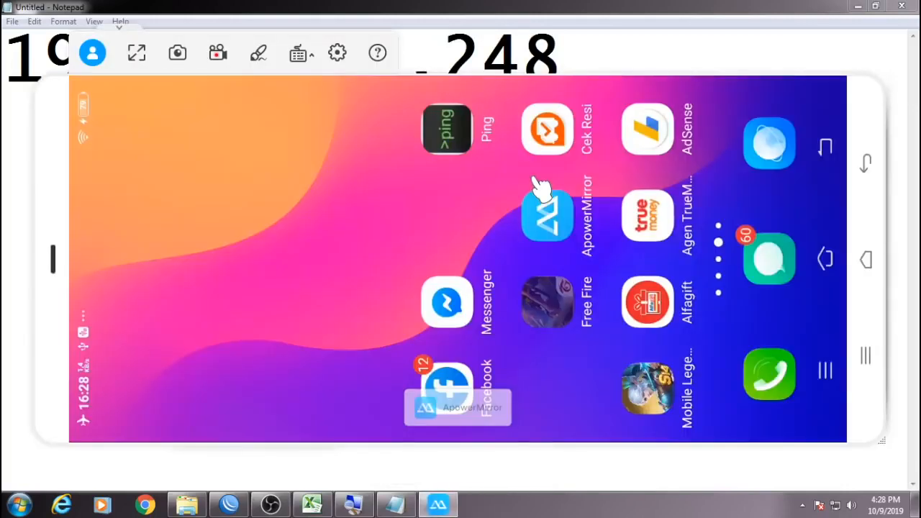
left_click(541, 189)
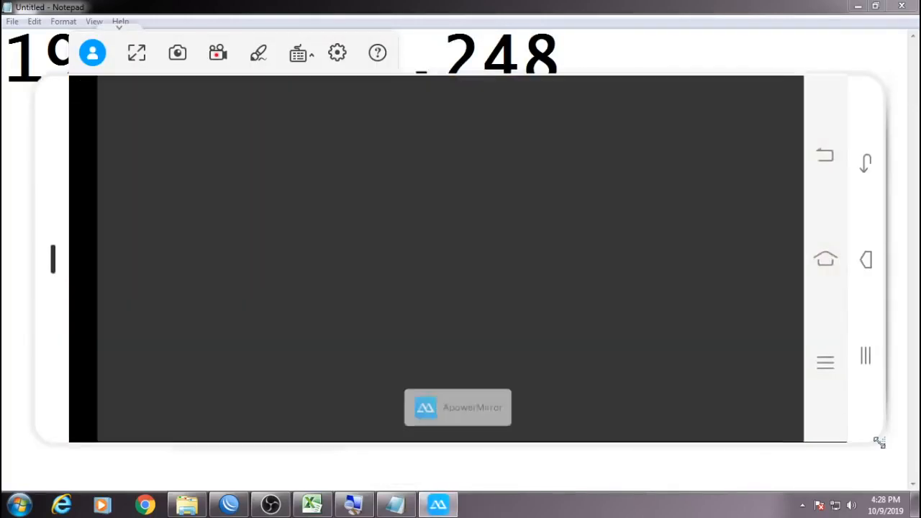
left_click_drag(880, 441, 646, 427)
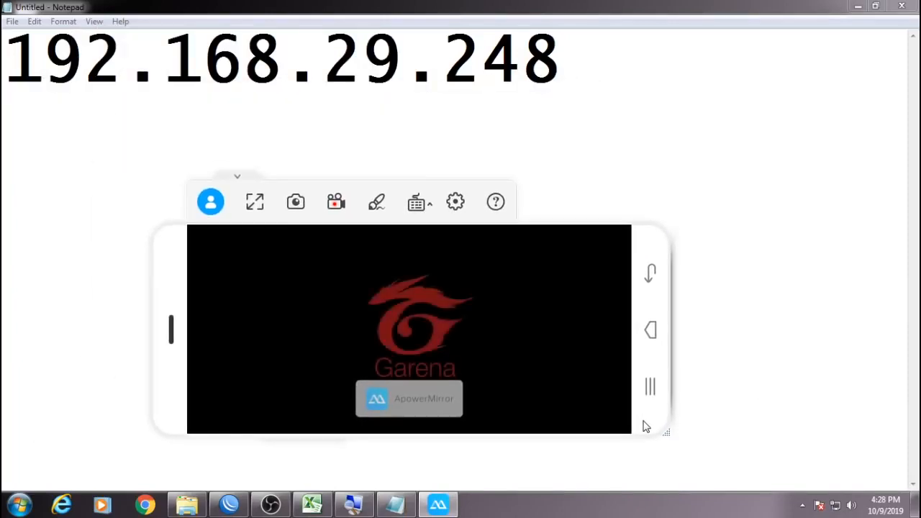
Copy the IP address 192.168.29.248 from Notepad and bring WinBox back to the front.
left_click(802, 505)
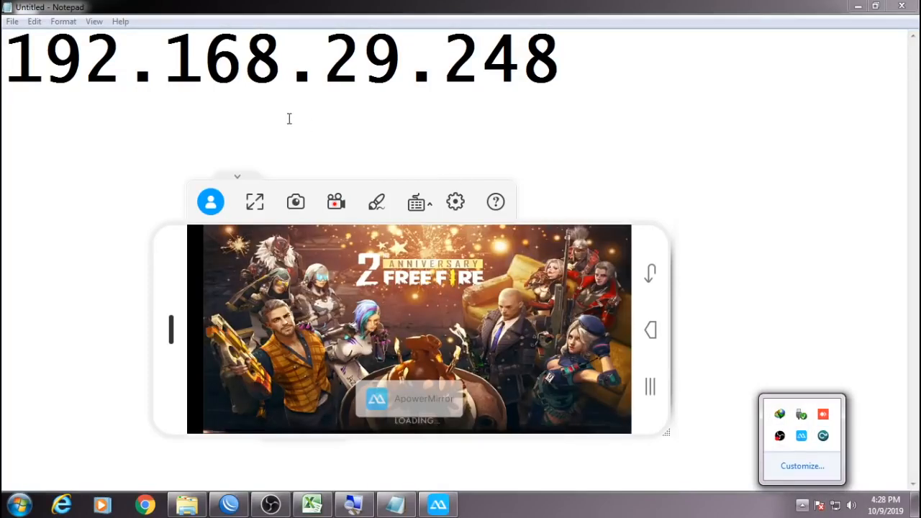
left_click(288, 118)
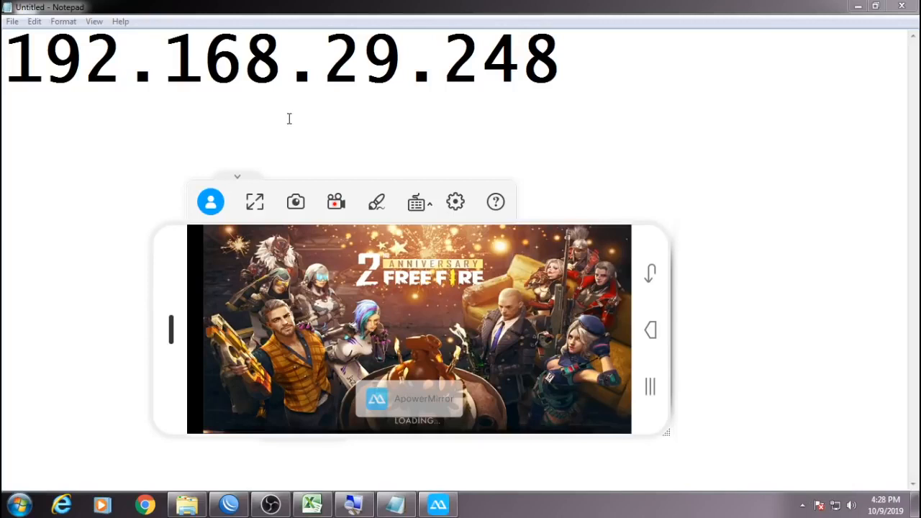
left_click_drag(7, 54, 552, 63)
right_click(553, 63)
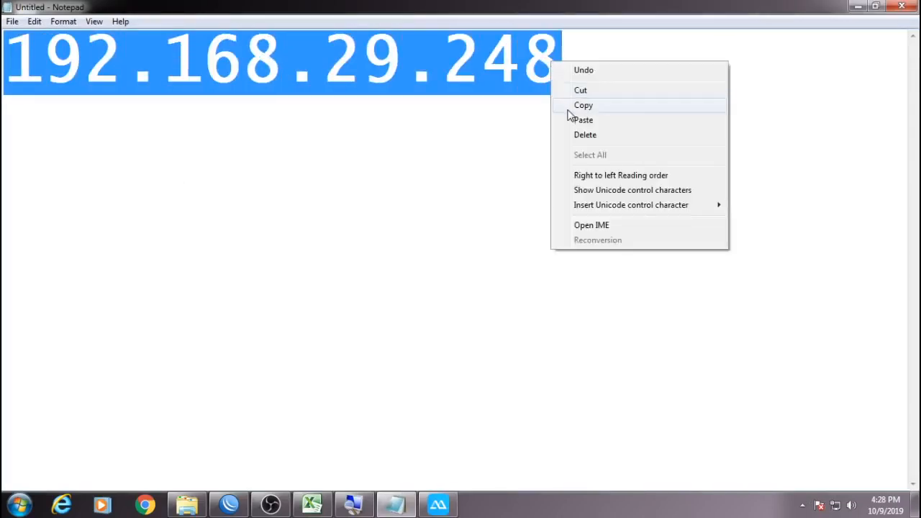
left_click(567, 108)
left_click(231, 507)
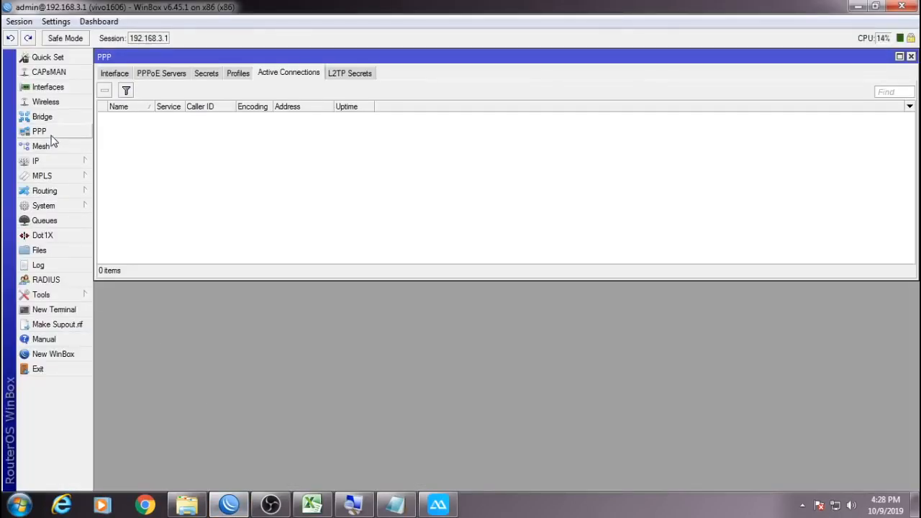
Clear the rate limit on the 'pppoe all' PPP profile and save it.
left_click(209, 75)
left_click(171, 76)
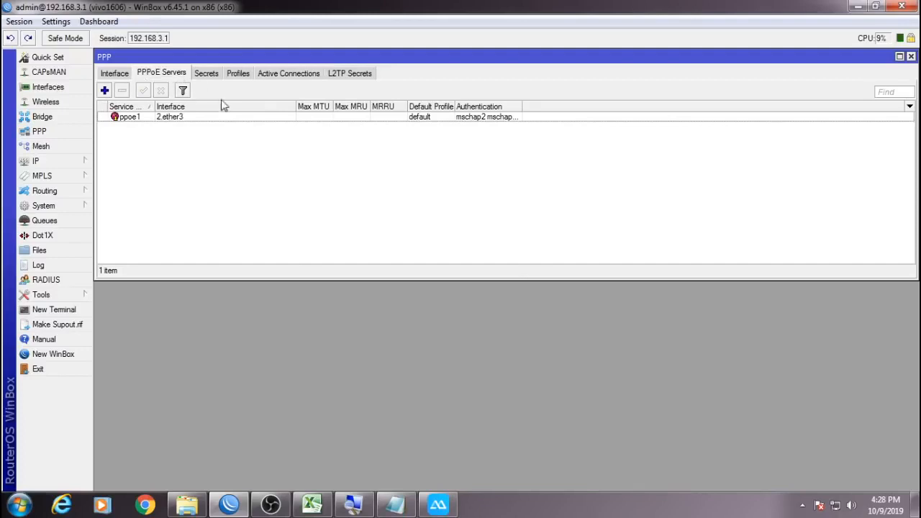
left_click(238, 73)
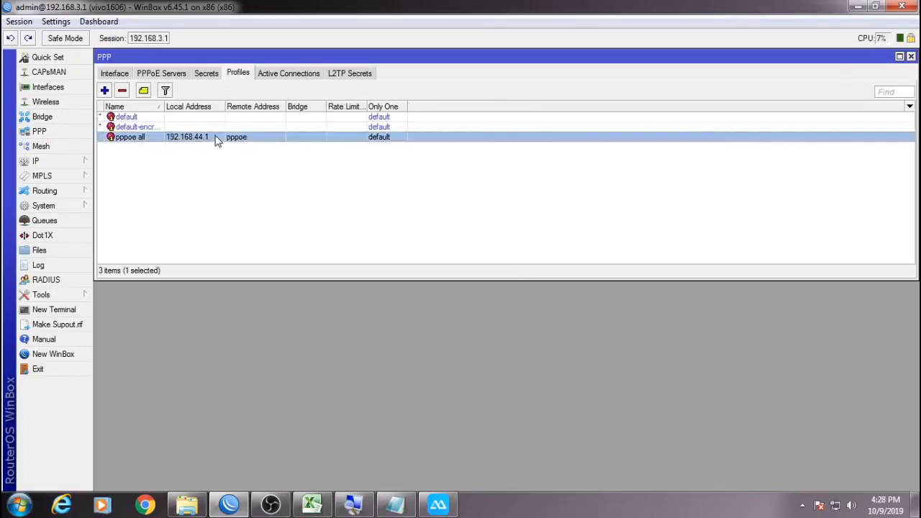
double_click(214, 137)
left_click(183, 73)
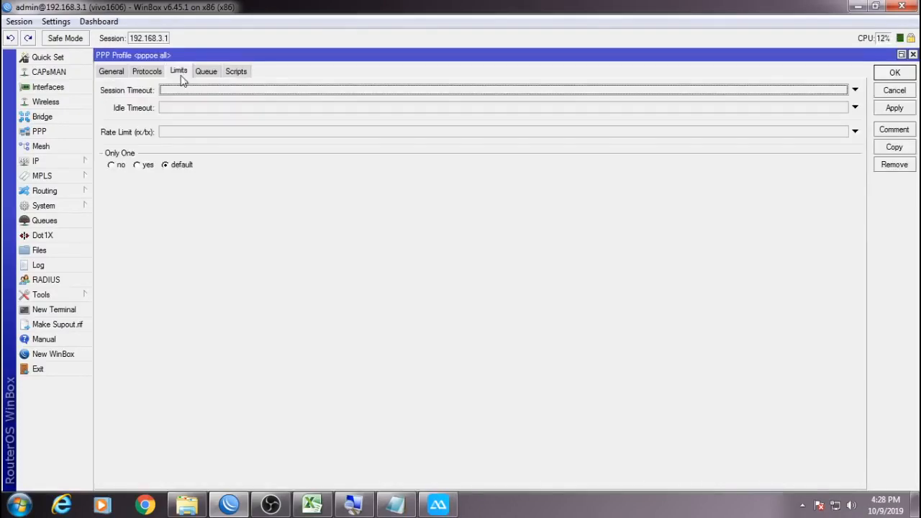
left_click(168, 132)
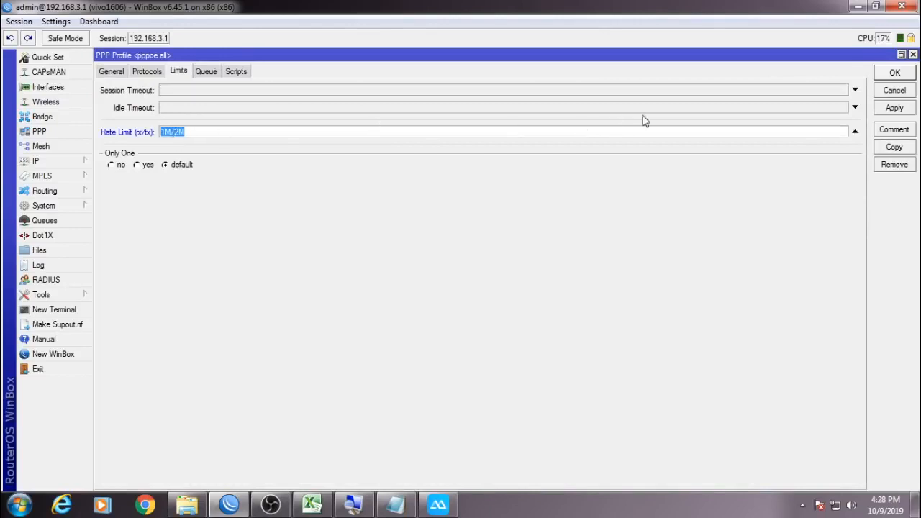
left_click(855, 131)
left_click(895, 73)
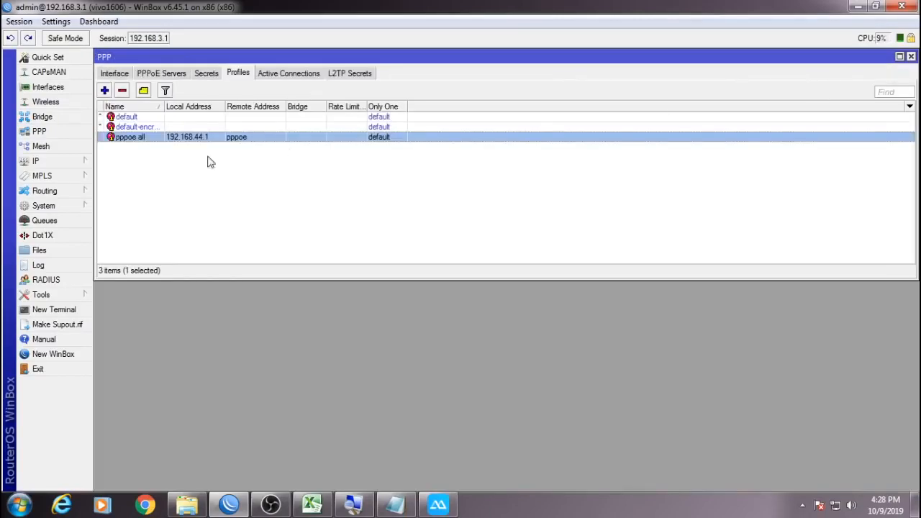
In IP > Hotspot, unset the PAKET-1-HARI-3000 user profile's Rate Limit and click OK.
left_click(76, 161)
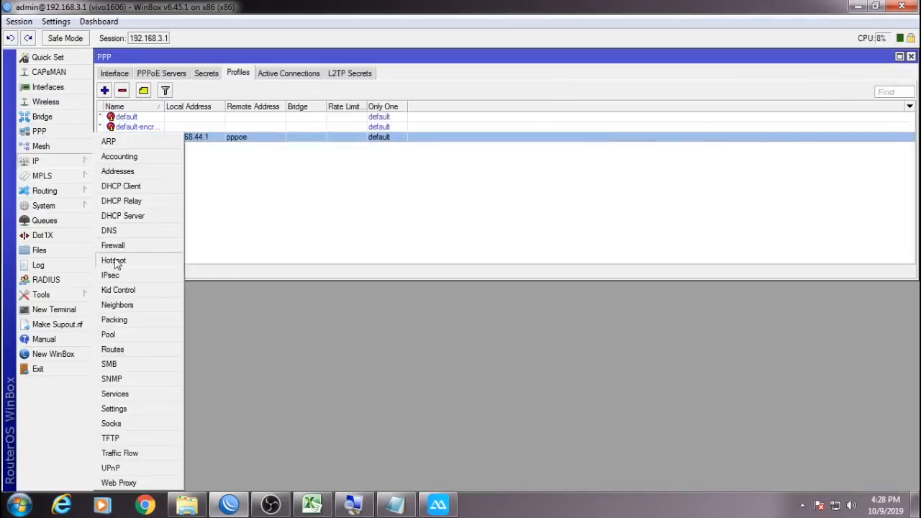
left_click(116, 258)
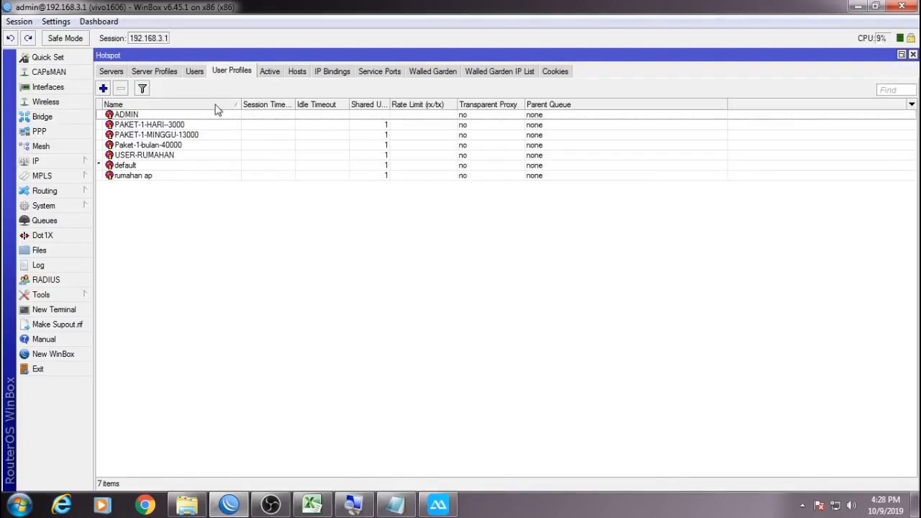
double_click(187, 124)
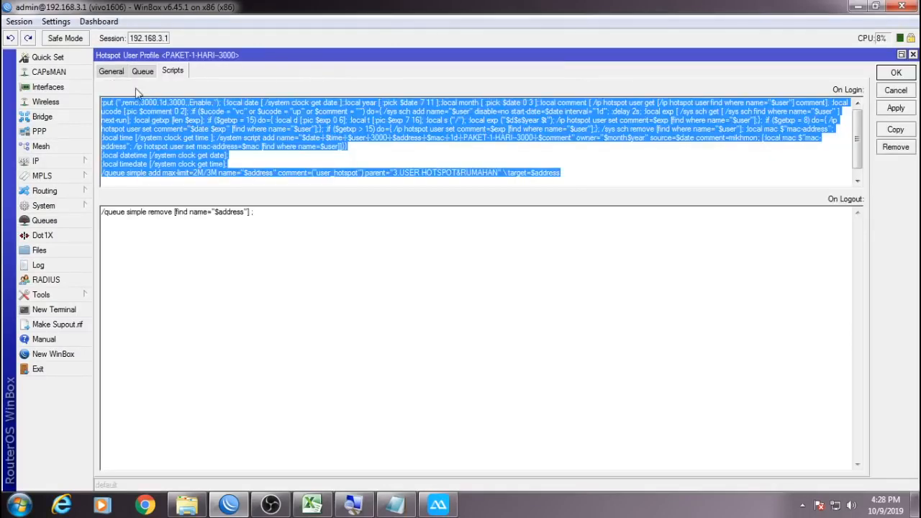
left_click(112, 75)
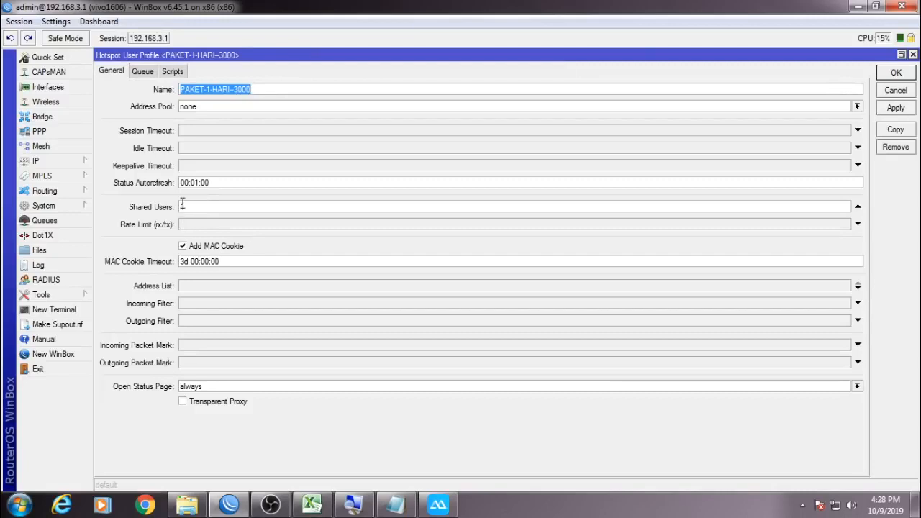
left_click(182, 226)
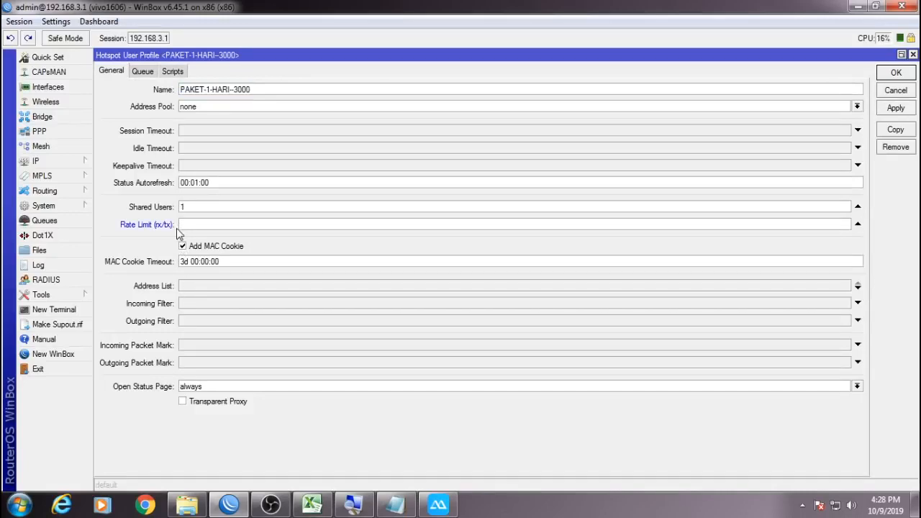
left_click(858, 224)
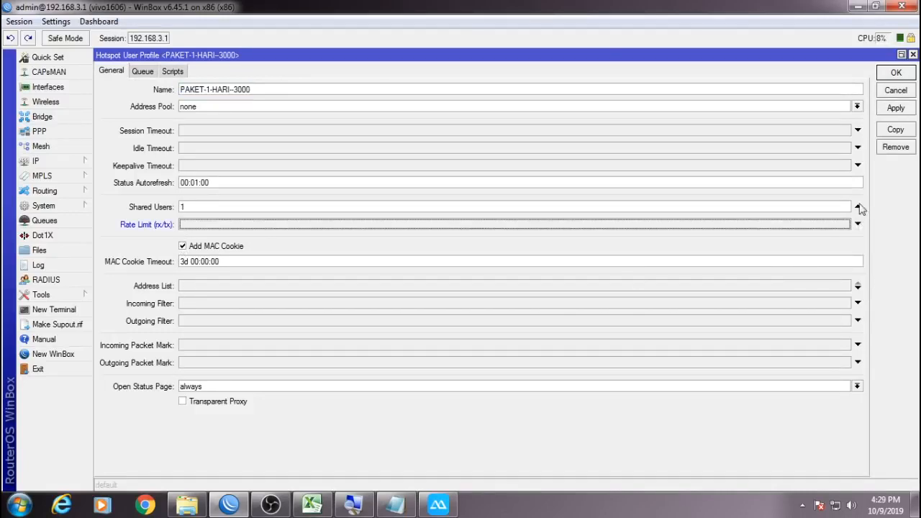
left_click(885, 75)
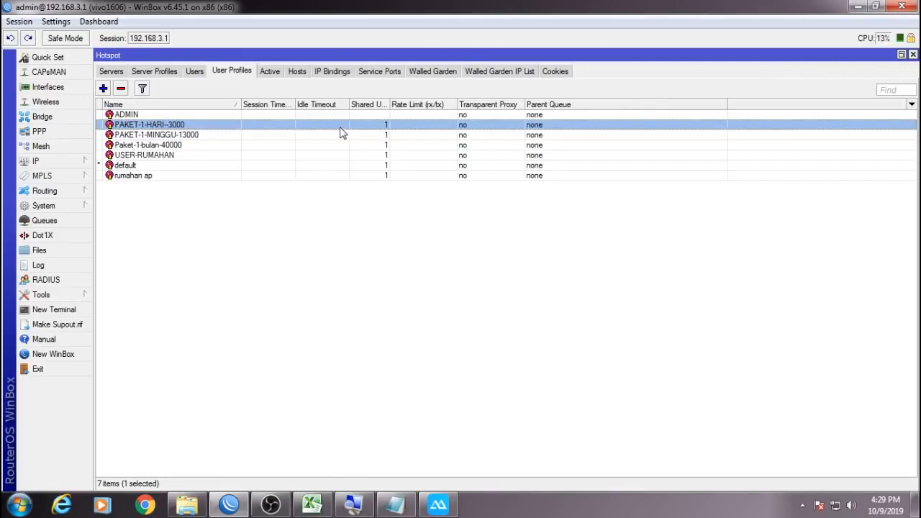
Reopen PAKET-1-HARI-3000, make sure its Rate Limit is unset, save, and return to the phone mirror.
double_click(330, 124)
left_click(181, 73)
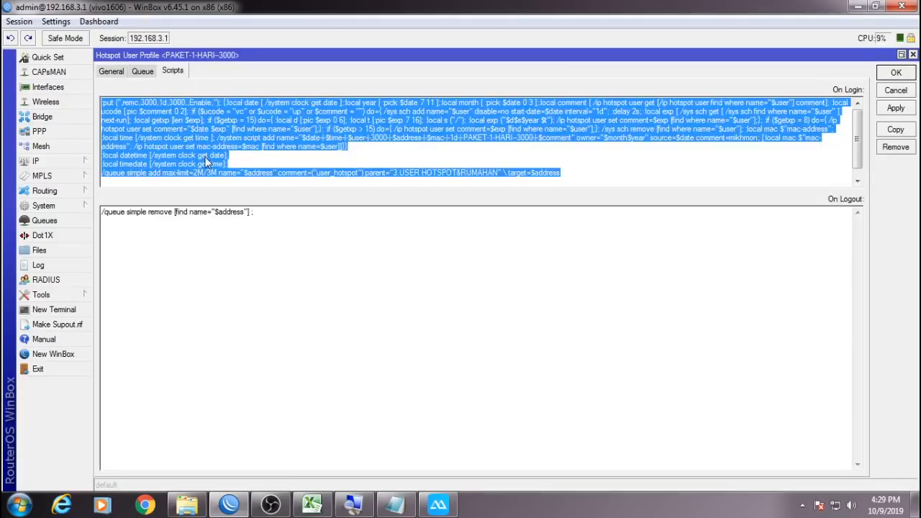
left_click(118, 76)
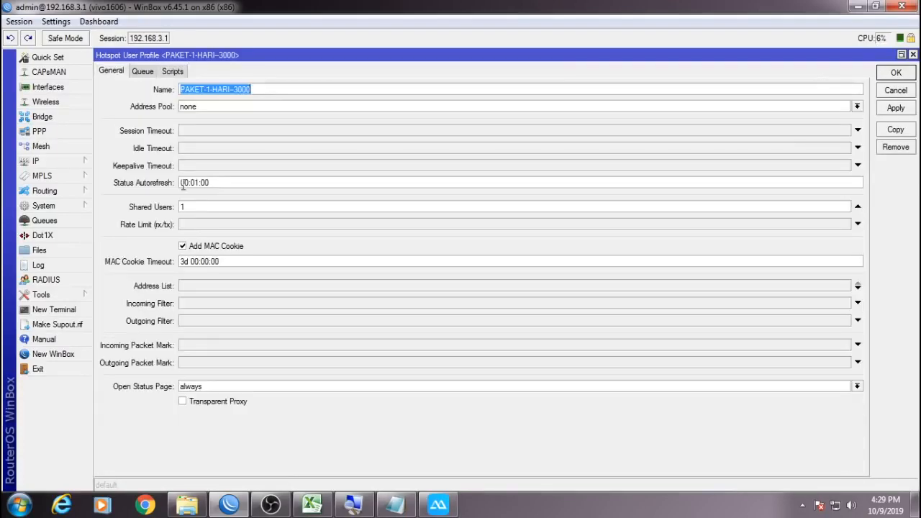
left_click(191, 229)
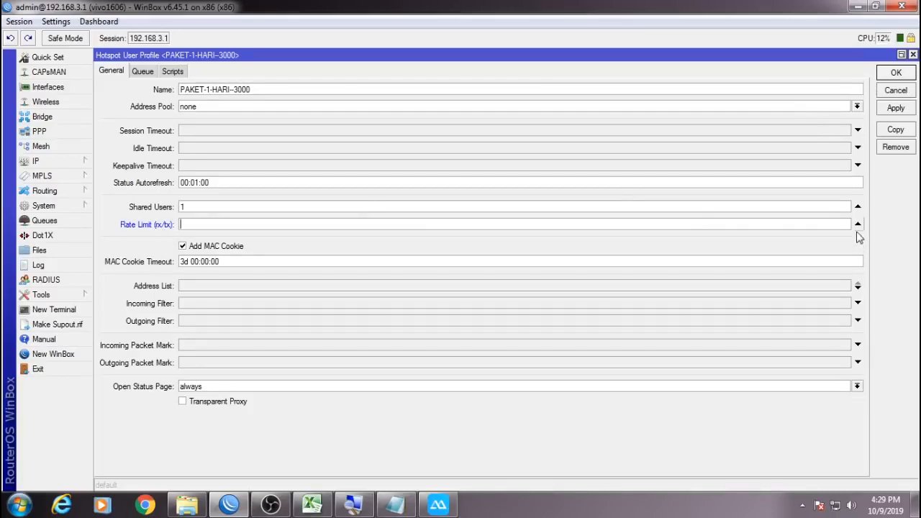
left_click(858, 224)
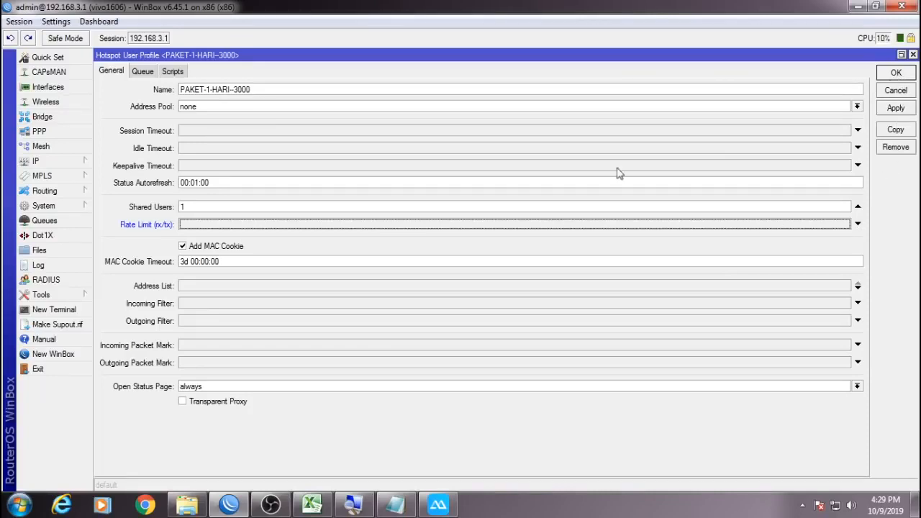
left_click(894, 74)
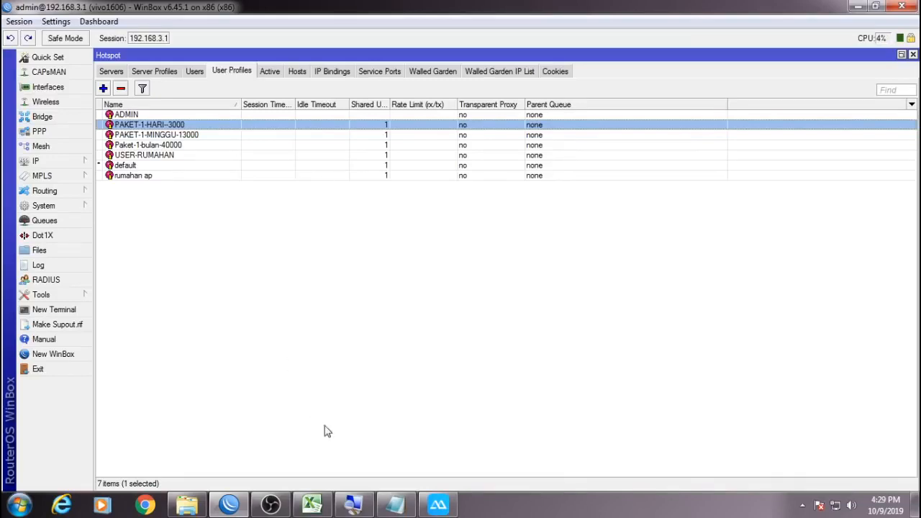
left_click(437, 505)
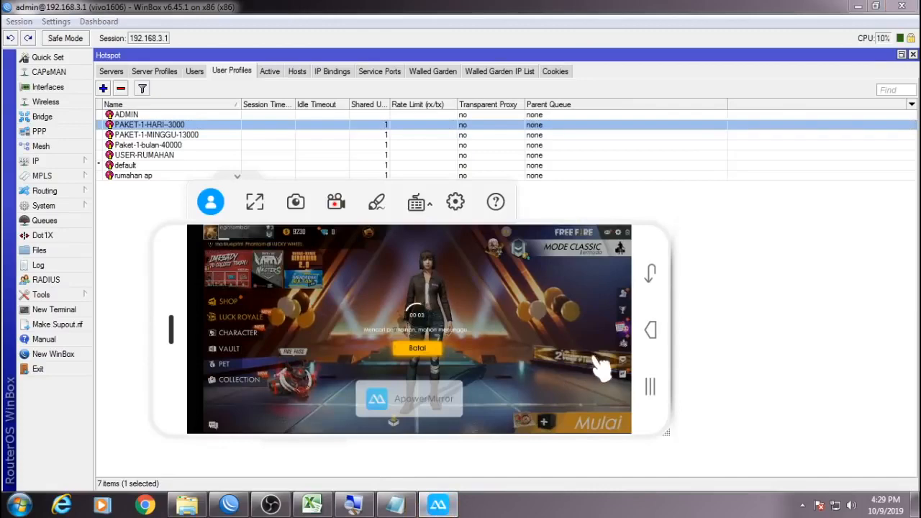
Move the phone mirror aside and open the Connections list under IP > Firewall in WinBox.
left_click_drag(648, 364, 589, 324)
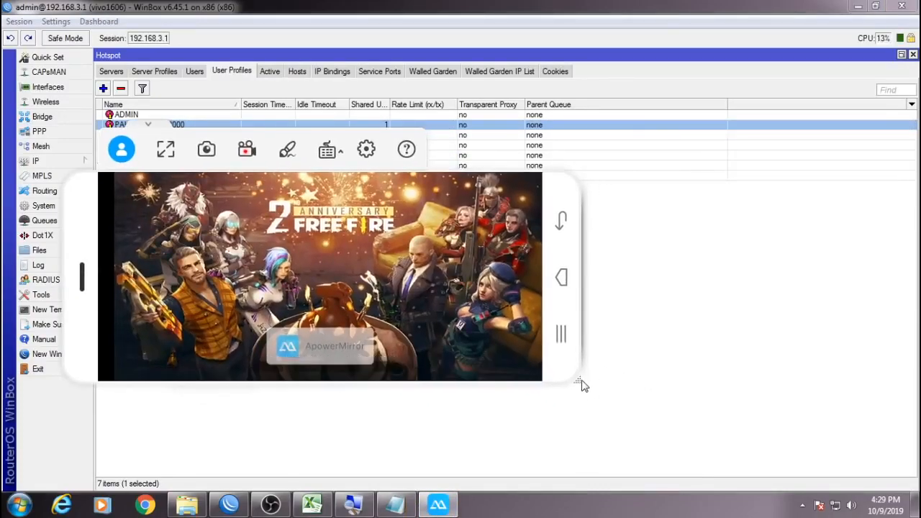
left_click(724, 334)
left_click(88, 163)
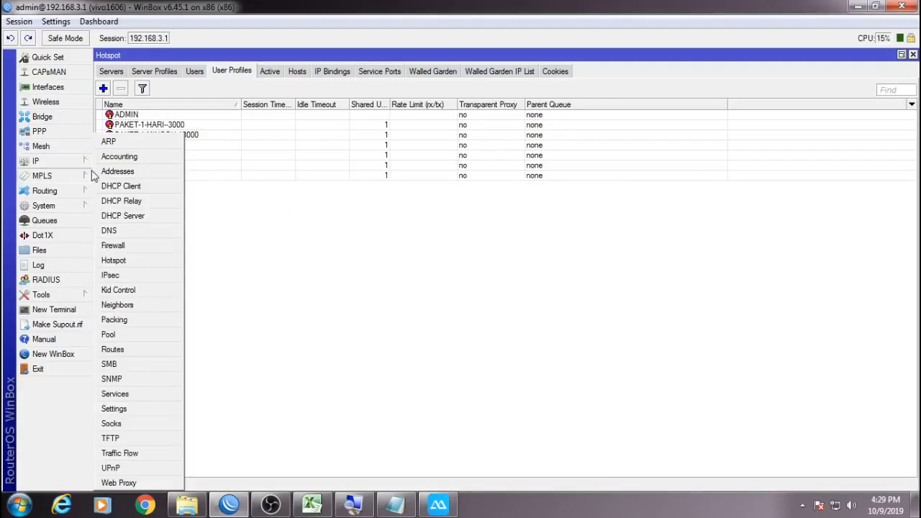
left_click(134, 247)
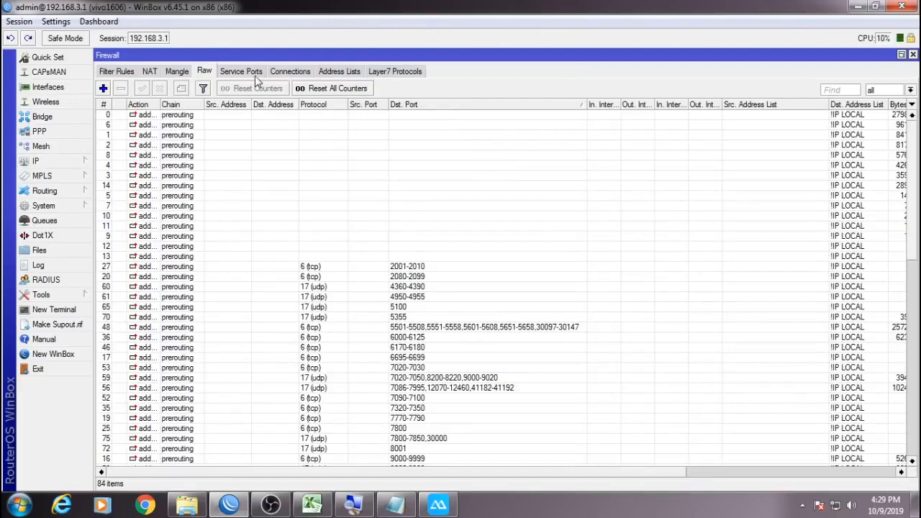
left_click(302, 72)
Filter the firewall connections to Src. Address 192.168.29.248.
left_click(124, 89)
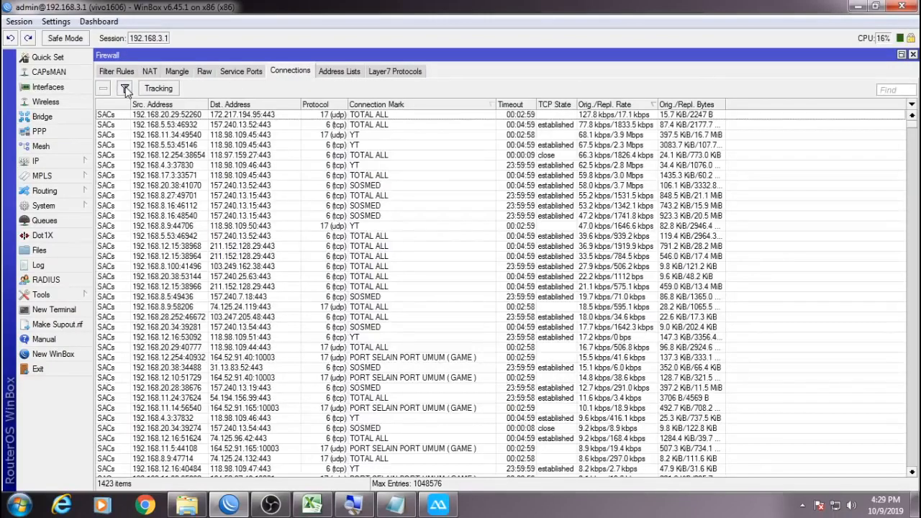
left_click(125, 89)
left_click(124, 107)
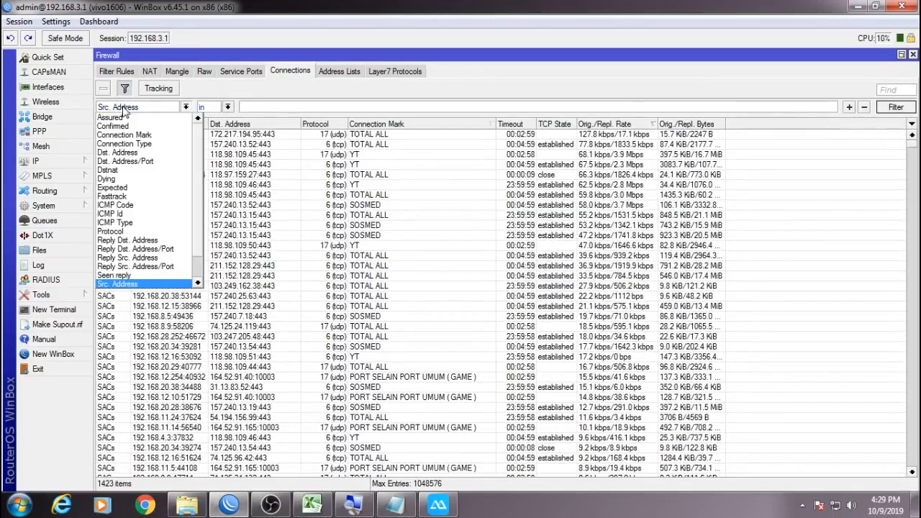
left_click(122, 285)
left_click(268, 107)
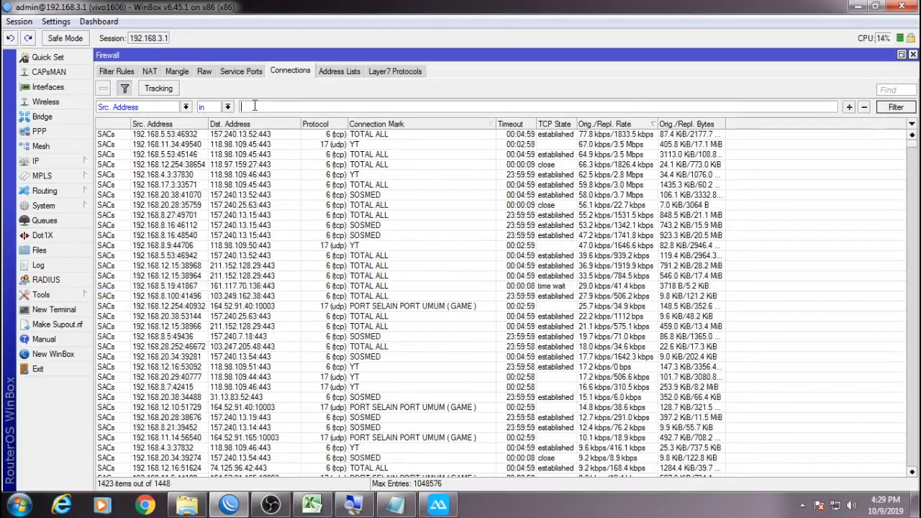
right_click(273, 107)
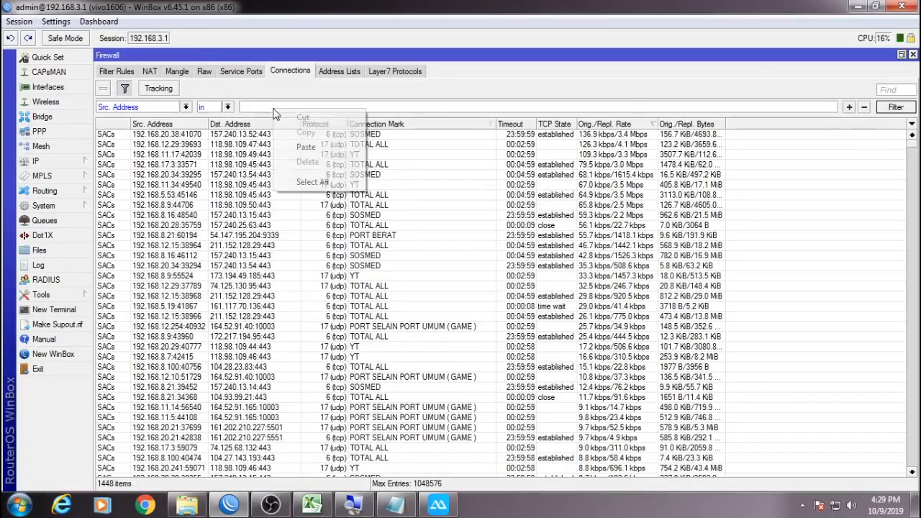
left_click(306, 148)
left_click(900, 110)
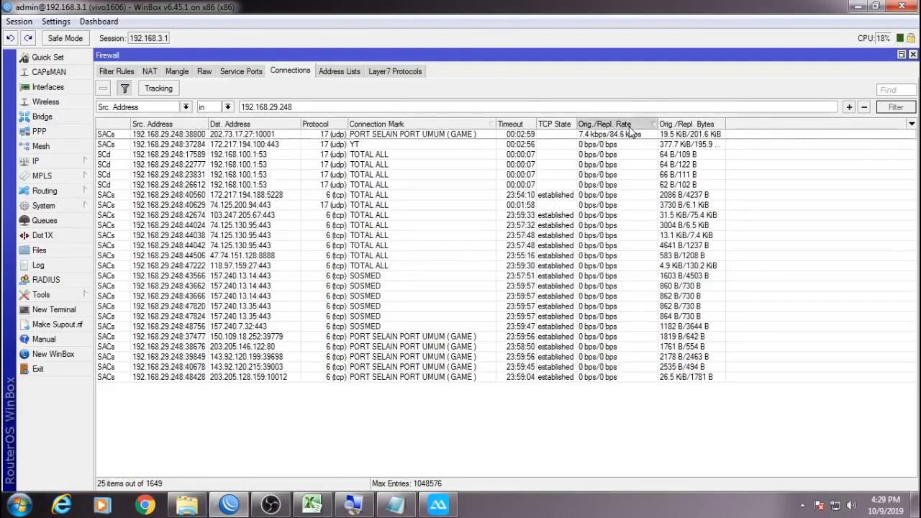
Sort by Orig./Repl. Rate and open the details of the top game connection to 202.73.17.27:10001.
left_click(629, 126)
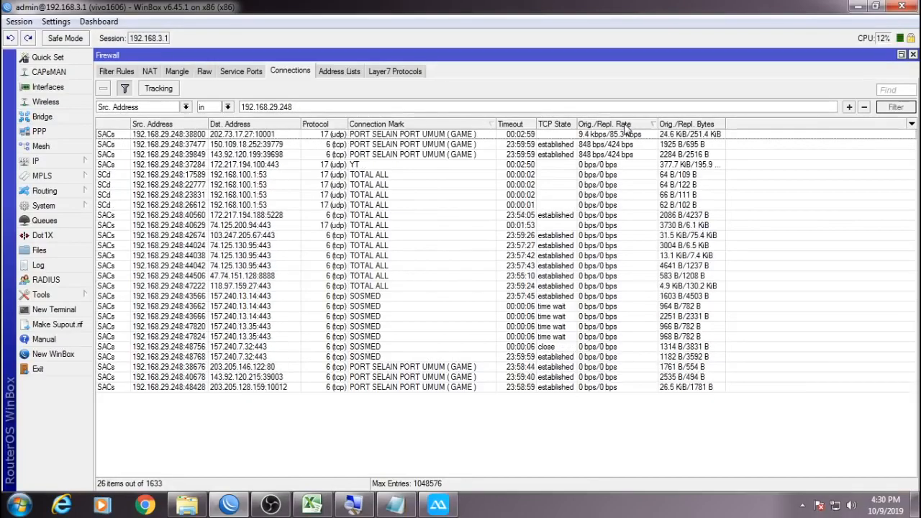
left_click(623, 127)
left_click(641, 127)
left_click(641, 126)
left_click(445, 139)
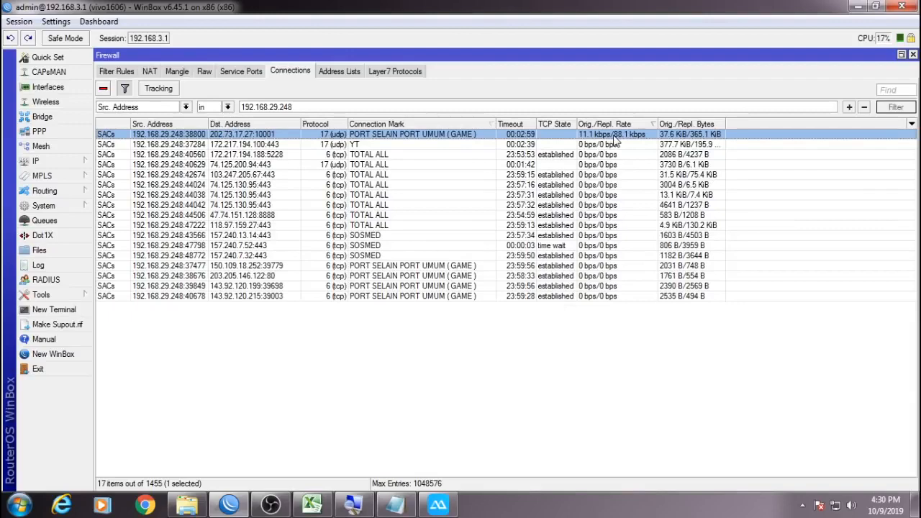
left_click(438, 505)
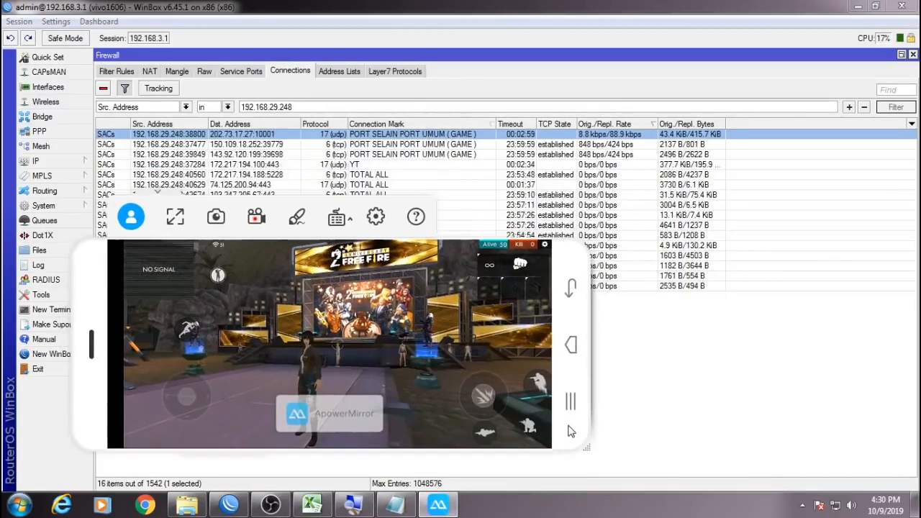
double_click(254, 135)
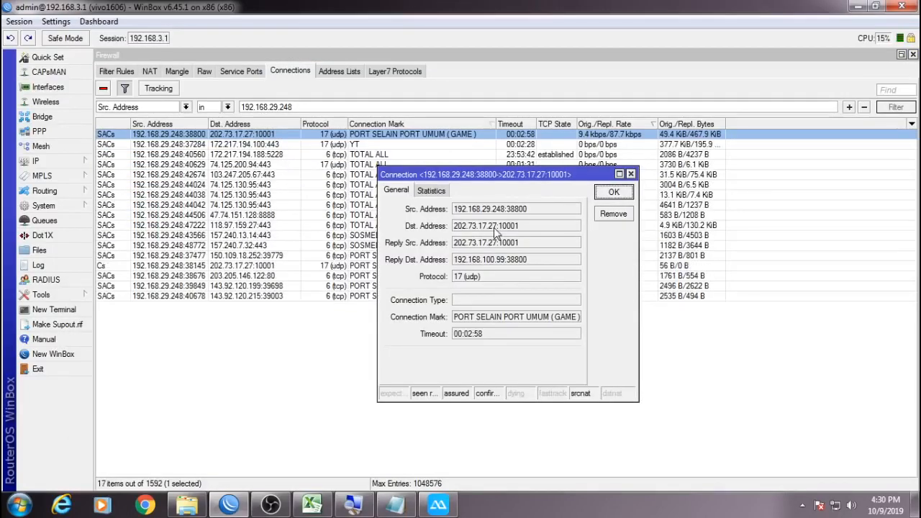
Copy the game server's Dst. Address 202.73.17.27 and launch Command Prompt via cmd.
right_click(458, 228)
left_click(498, 236)
left_click(630, 174)
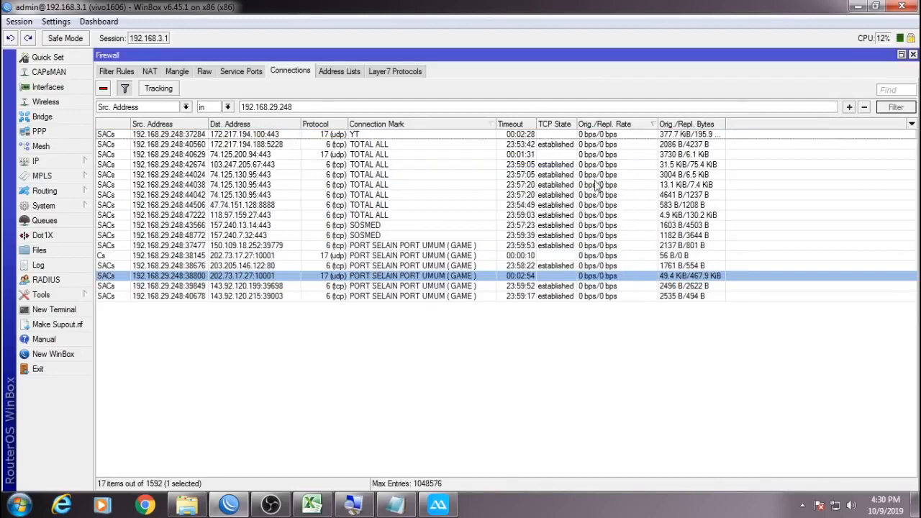
key("super")
type("cmd")
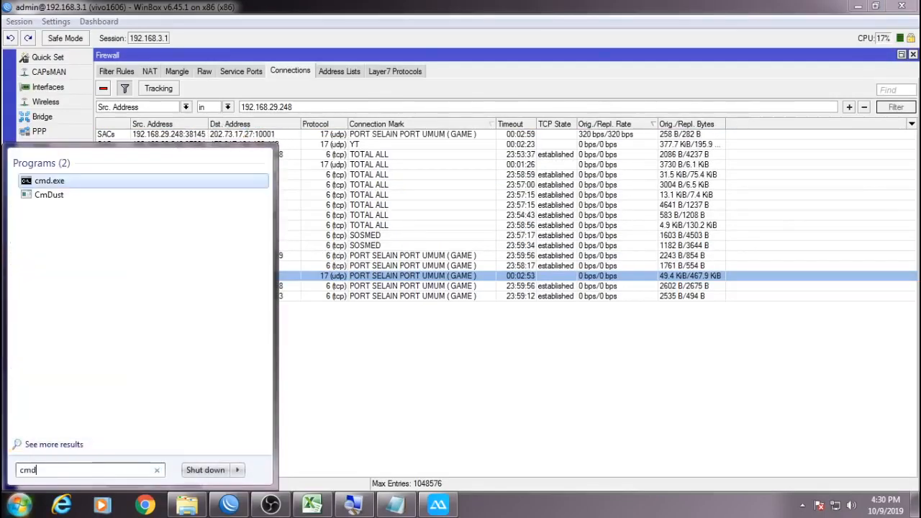
key("Return")
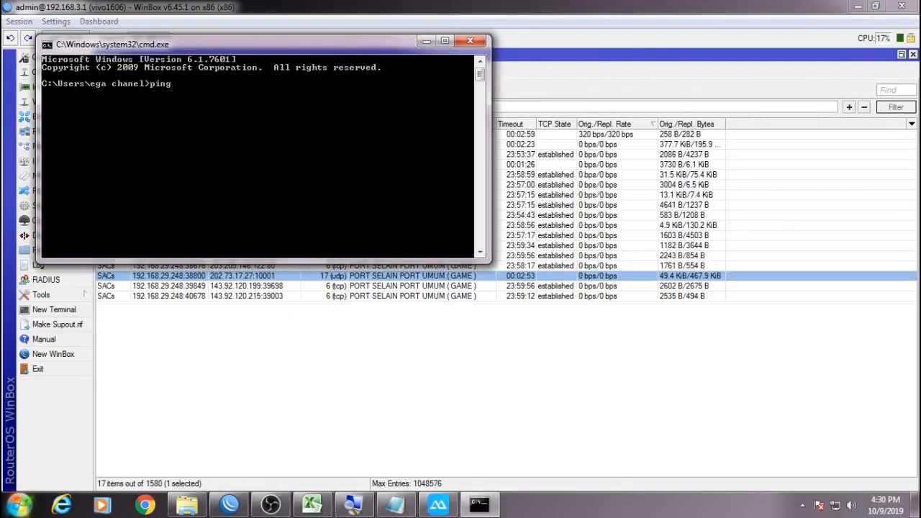
Run a continuous ping to 202.73.17.27 with 'ping 202.73.17.27 -t'.
type("ping")
right_click(265, 139)
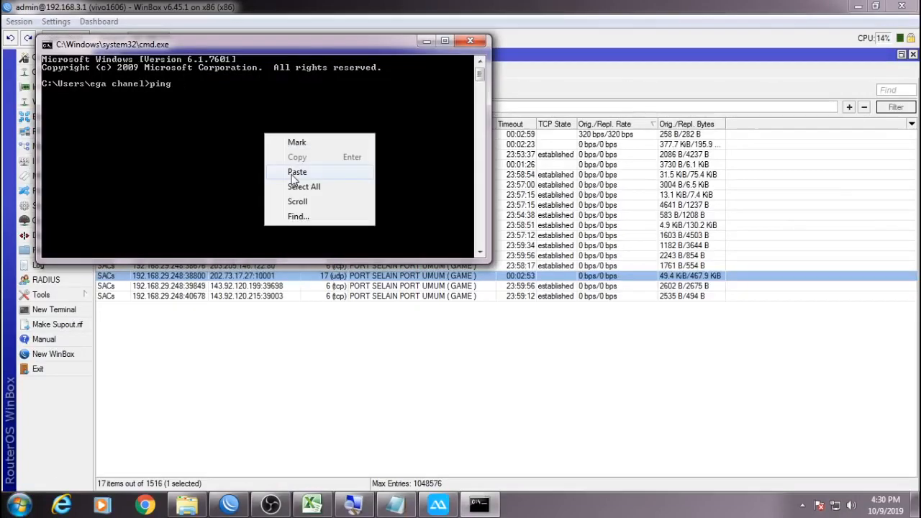
left_click(292, 176)
type("-")
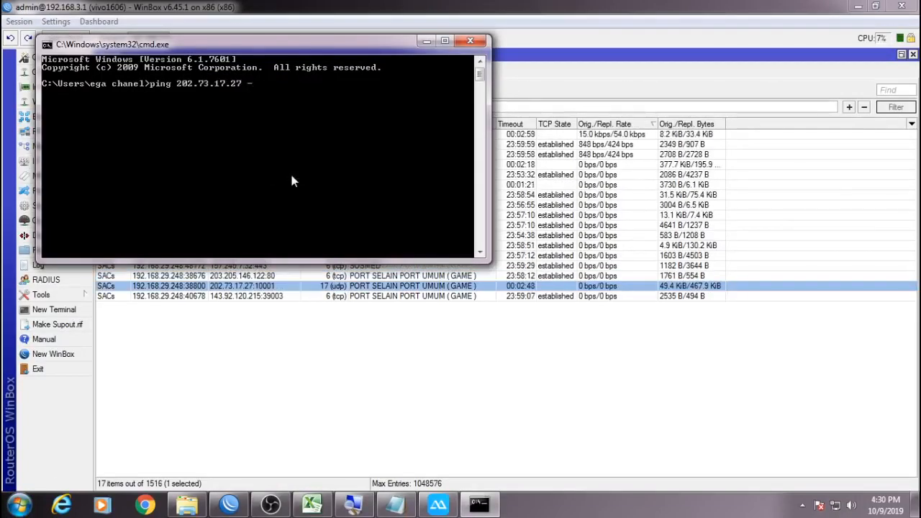
type("t")
key("Return")
Arrange the ping console and phone mirror to watch replies steady around 23 ms.
left_click_drag(311, 43, 695, 223)
left_click(438, 506)
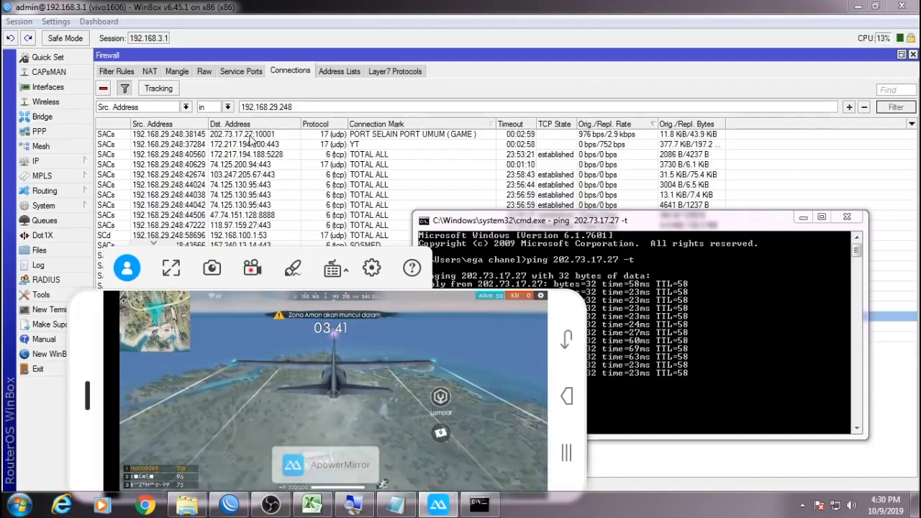
left_click(466, 233)
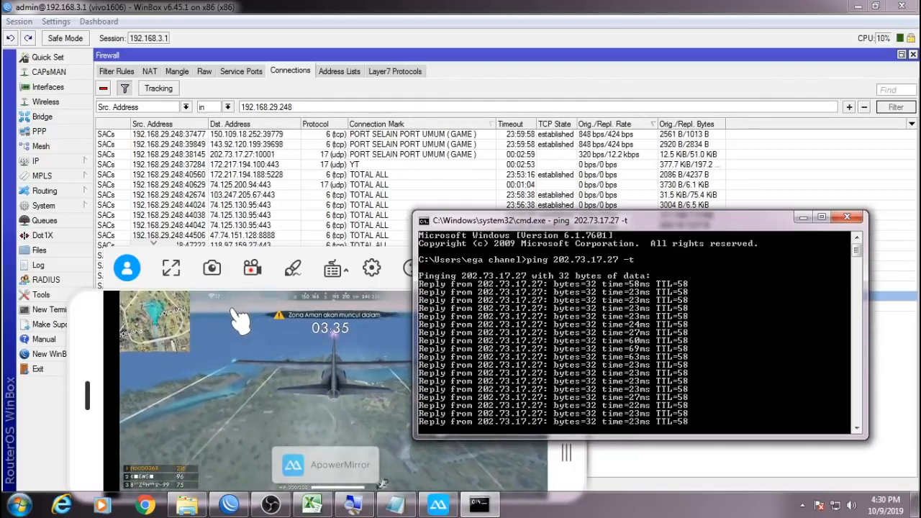
left_click(381, 374)
left_click_drag(558, 380, 558, 305)
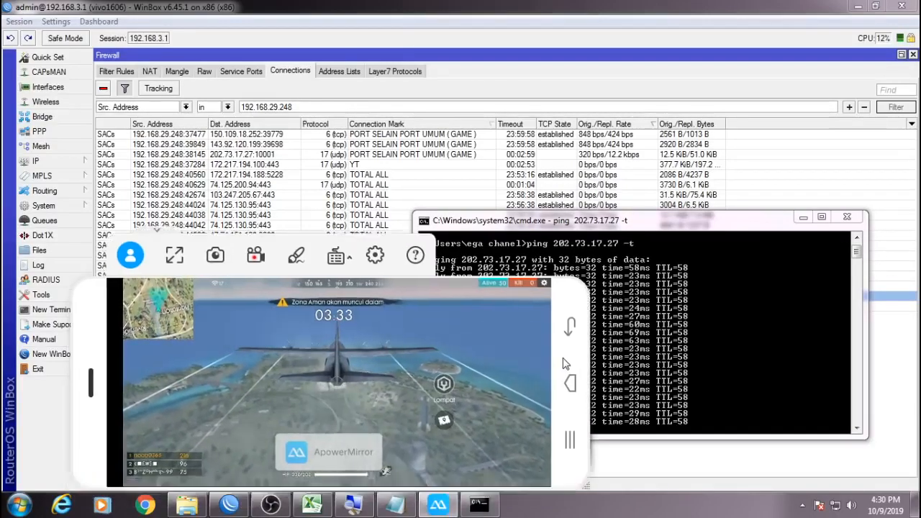
left_click_drag(584, 426, 689, 475)
left_click(765, 358)
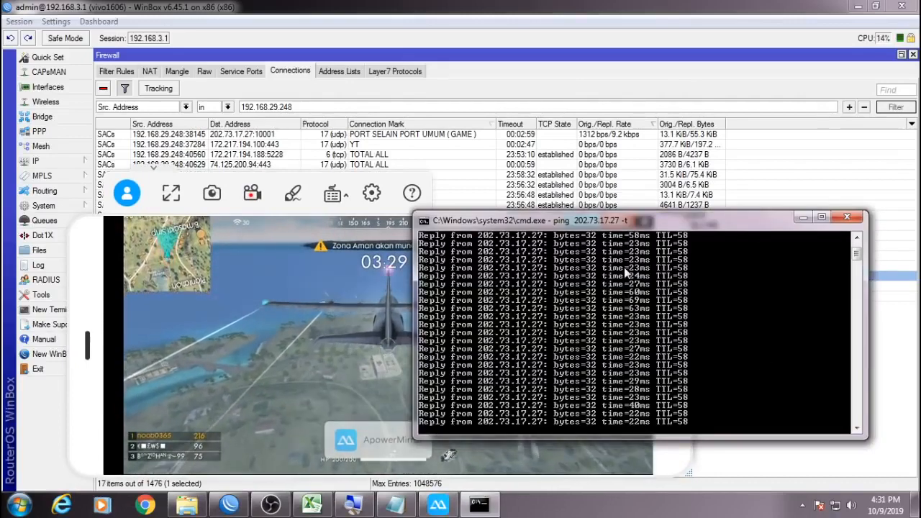
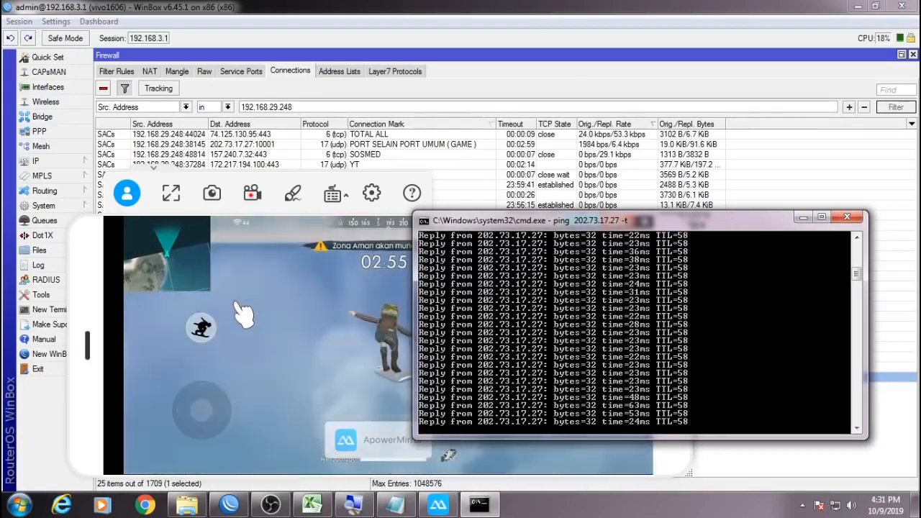
Shift the phone mirror window slightly right and open WinBox's Queue Tree list.
left_click(240, 311)
mouse_move(93, 293)
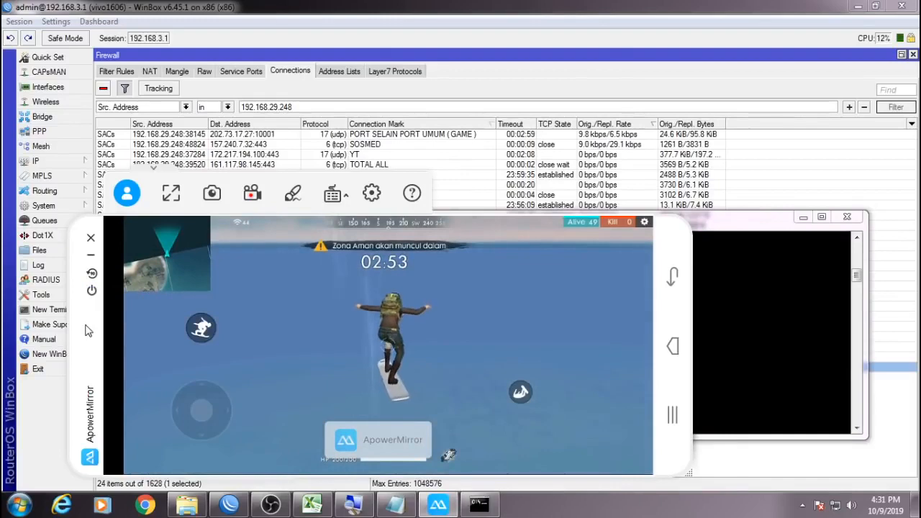
left_click_drag(85, 330, 105, 333)
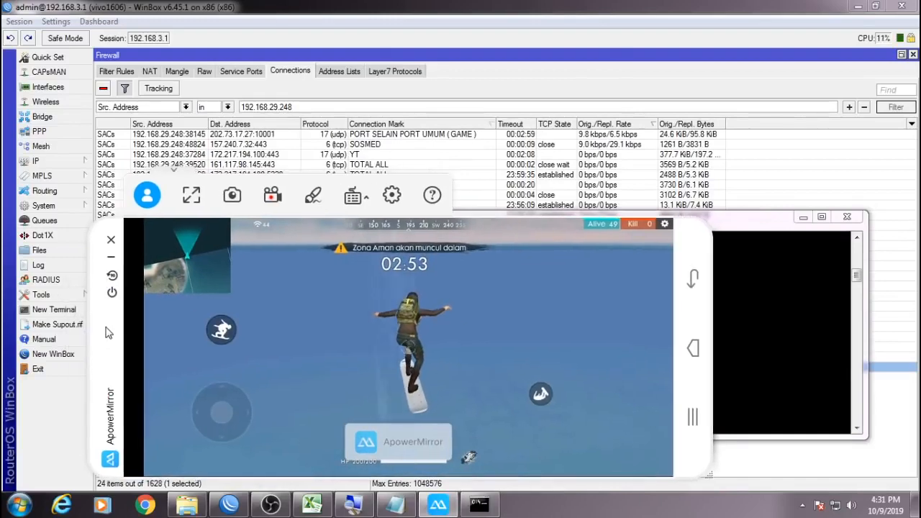
left_click(64, 227)
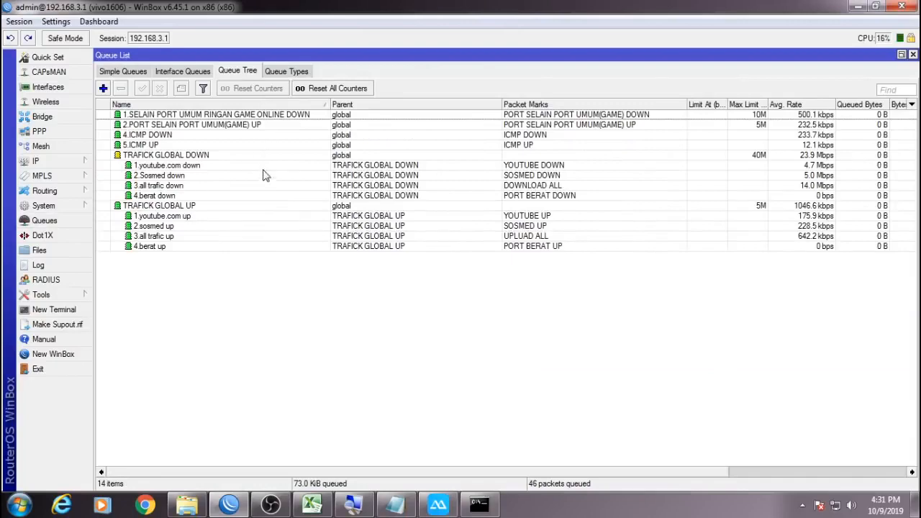
Disable all Queue Tree queues and the top four simple queues (0–3).
key("ctrl+a")
left_click(160, 88)
left_click(123, 71)
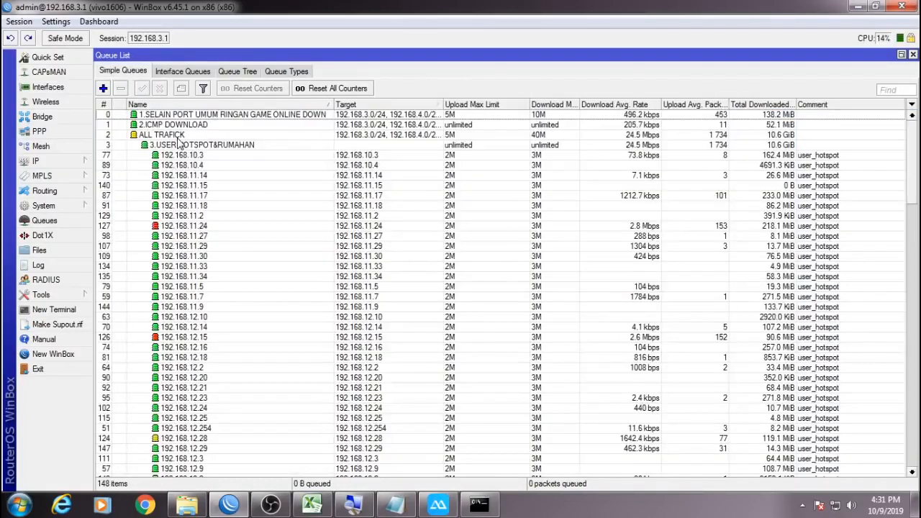
left_click(186, 145)
left_click(176, 117, "shift")
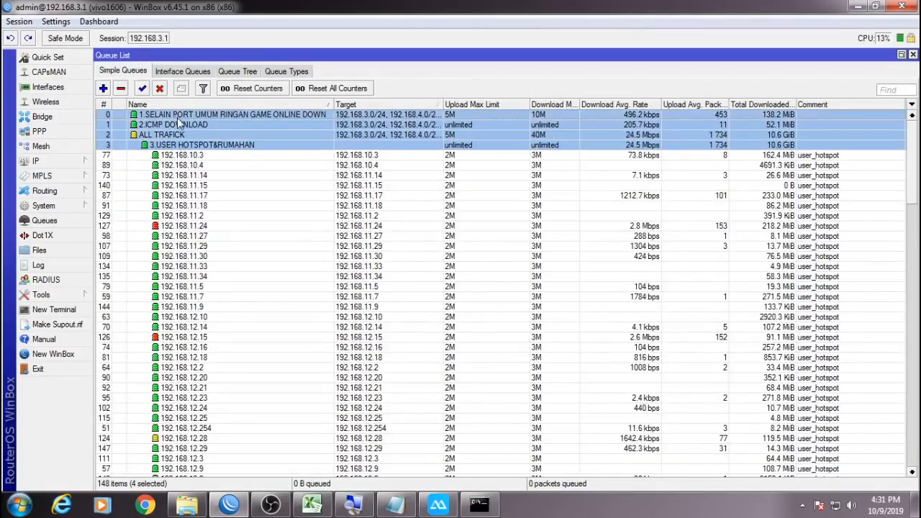
key("ctrl+d")
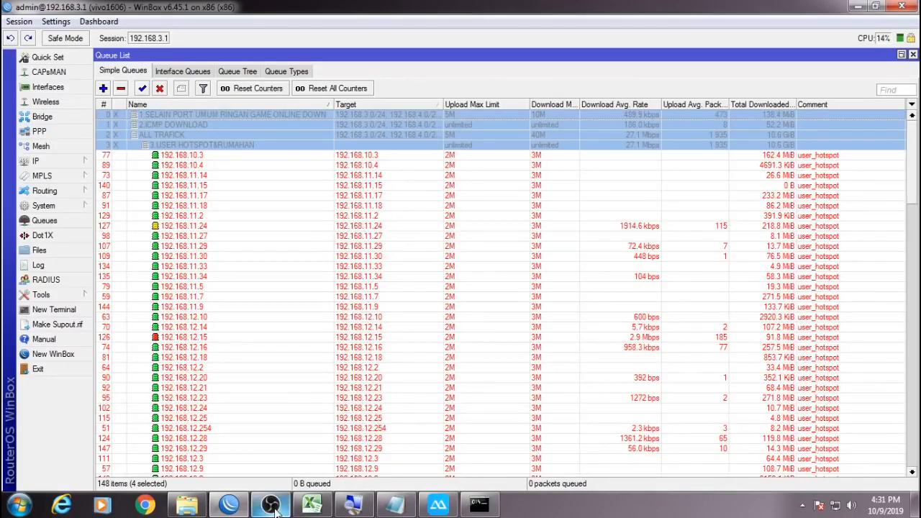
Bring up Internet Download Manager from the system tray.
left_click(436, 504)
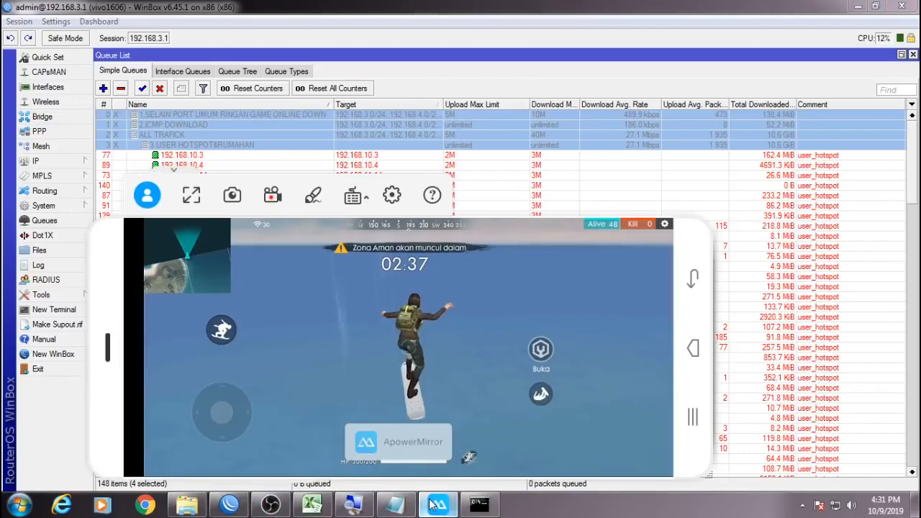
left_click(802, 506)
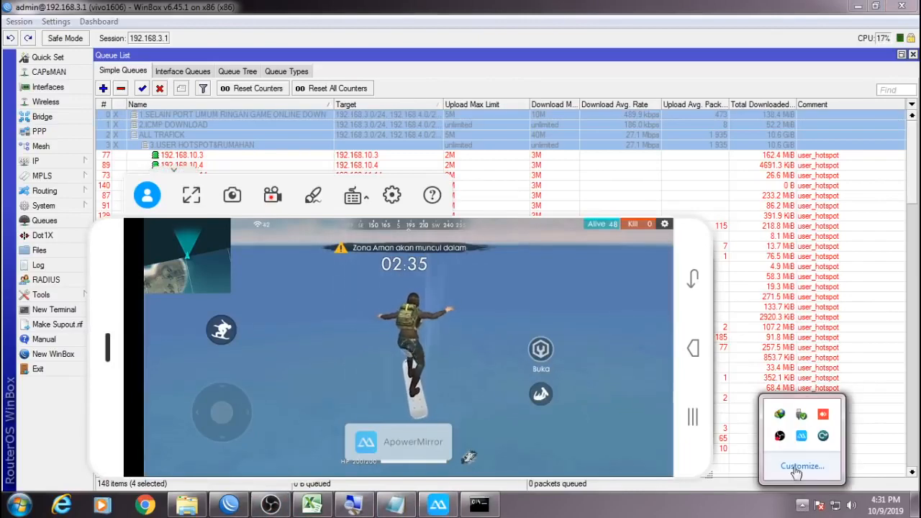
left_click(781, 415)
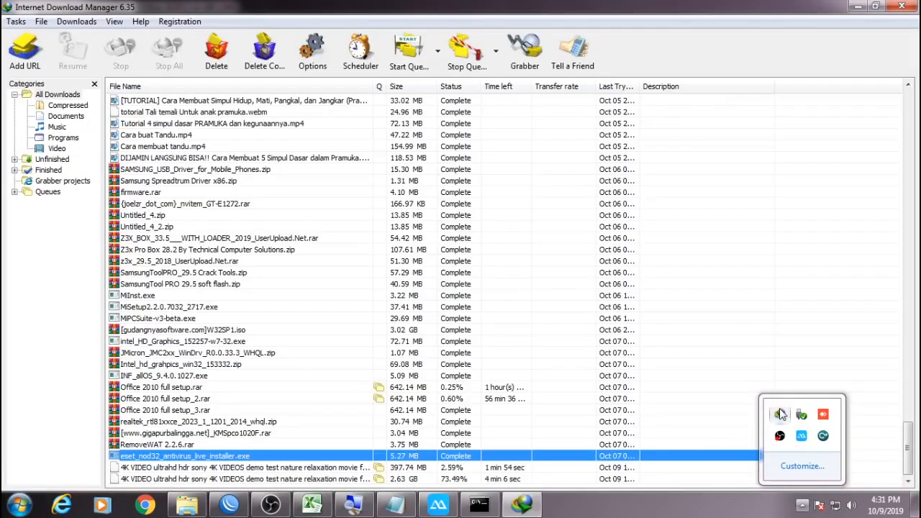
Resume the 2.63 GB 4K VIDEO download in Internet Download Manager.
left_click(875, 7)
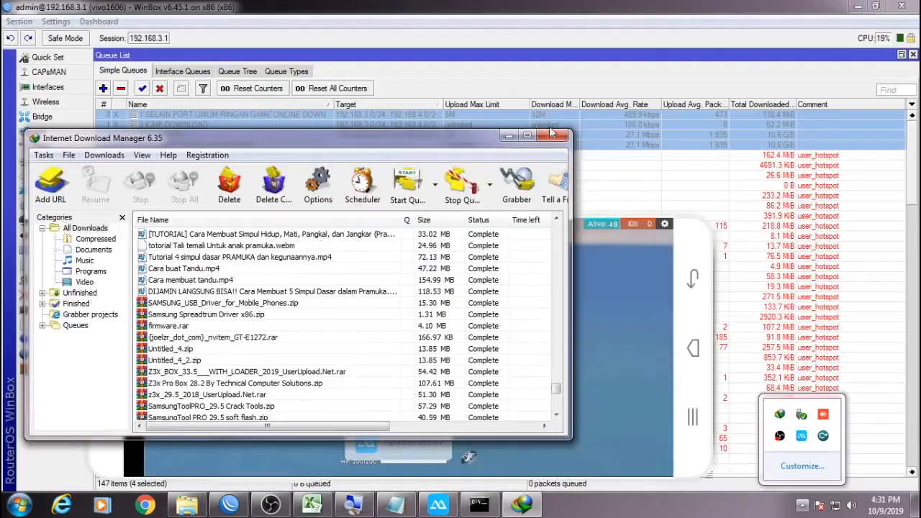
left_click_drag(408, 144, 868, 86)
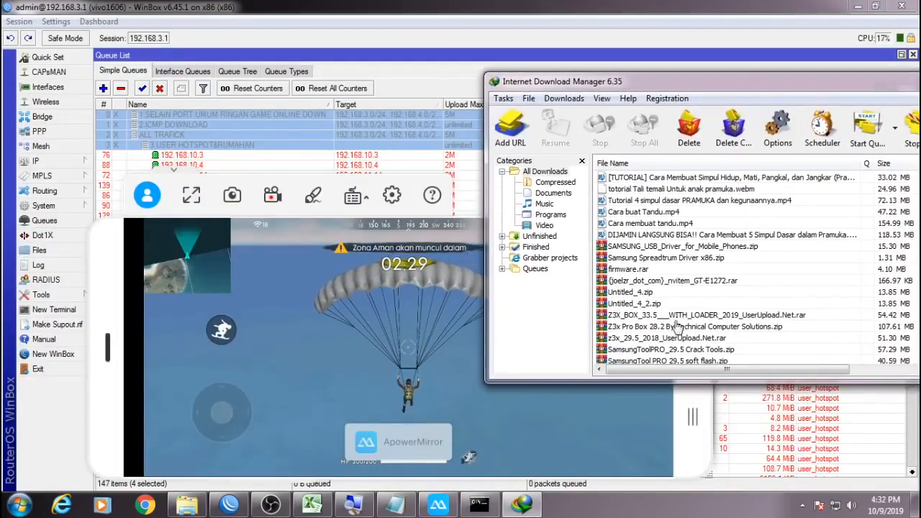
scroll(677, 356, "down", 5)
right_click(674, 351)
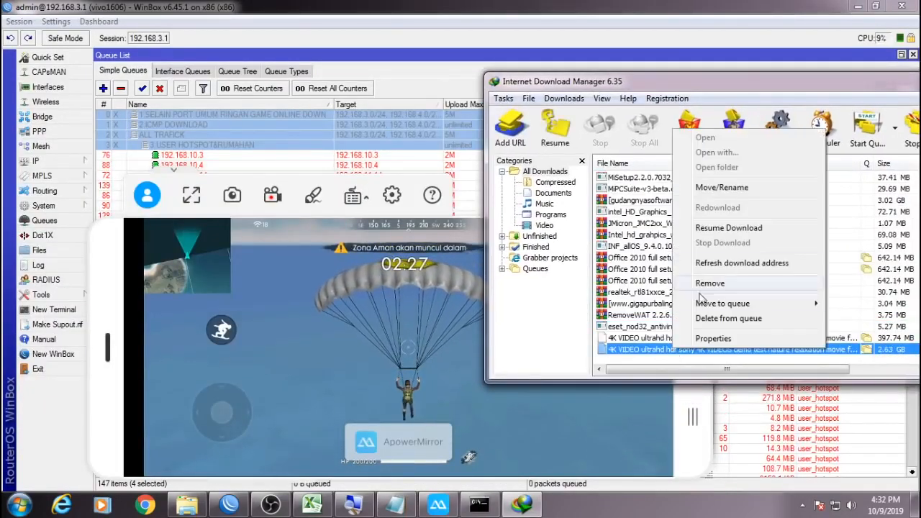
left_click(729, 228)
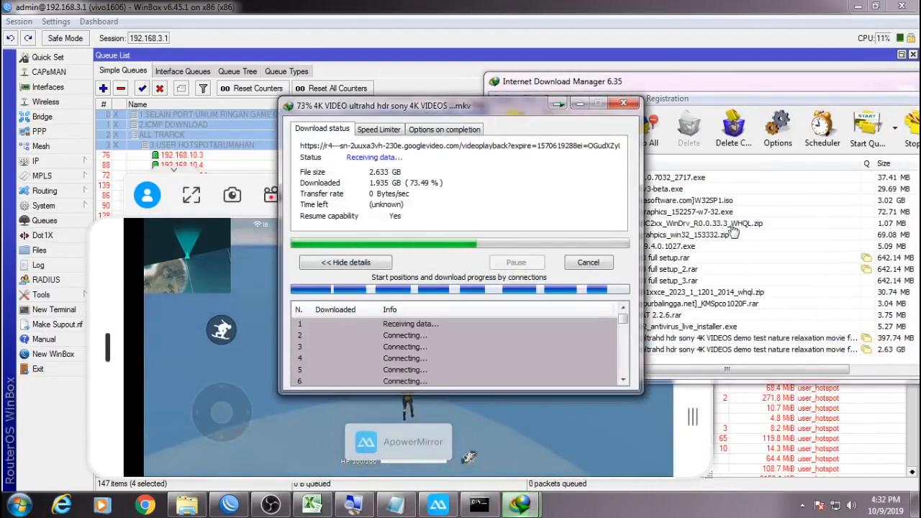
left_click_drag(453, 106, 614, 134)
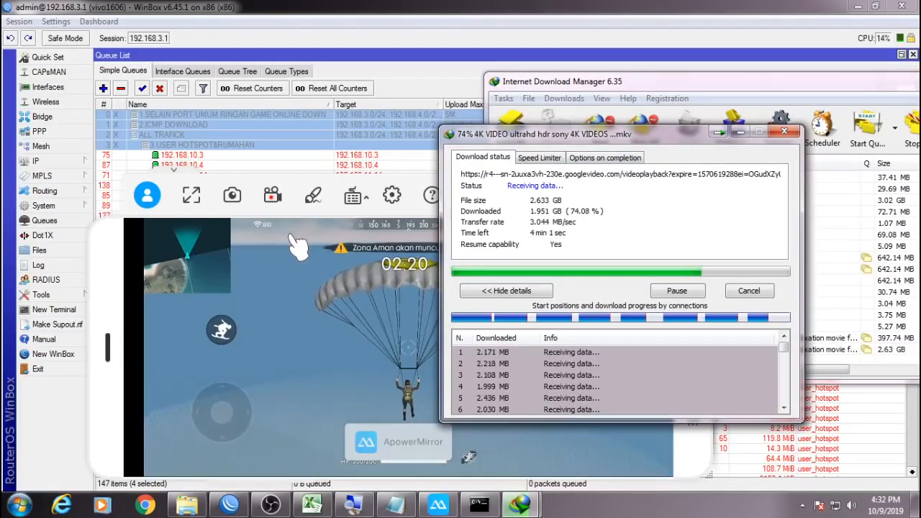
Pause and restart the download, then re-enable the four top simple queues.
left_click(657, 295)
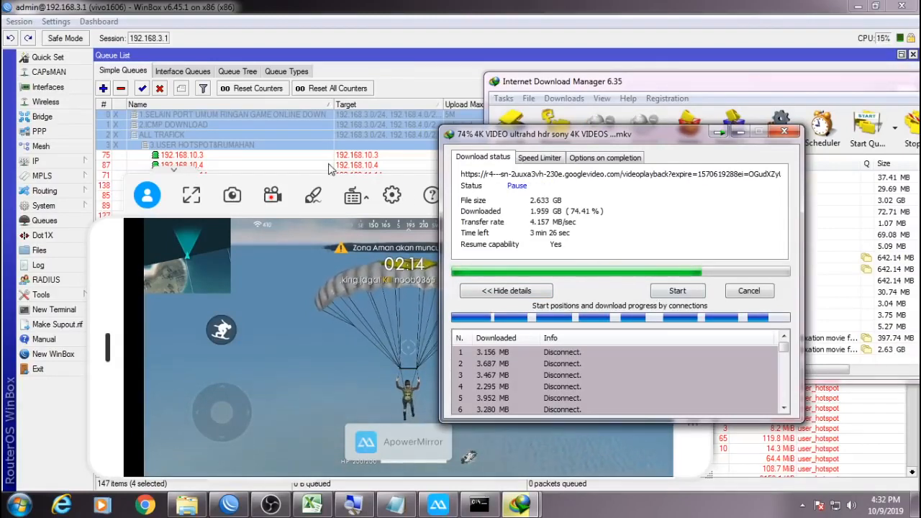
left_click(670, 292)
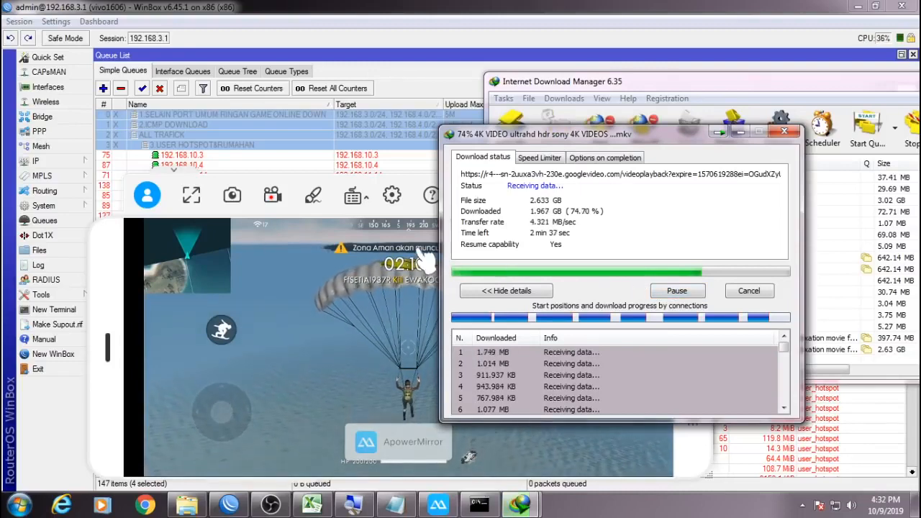
right_click(253, 133)
left_click(289, 302)
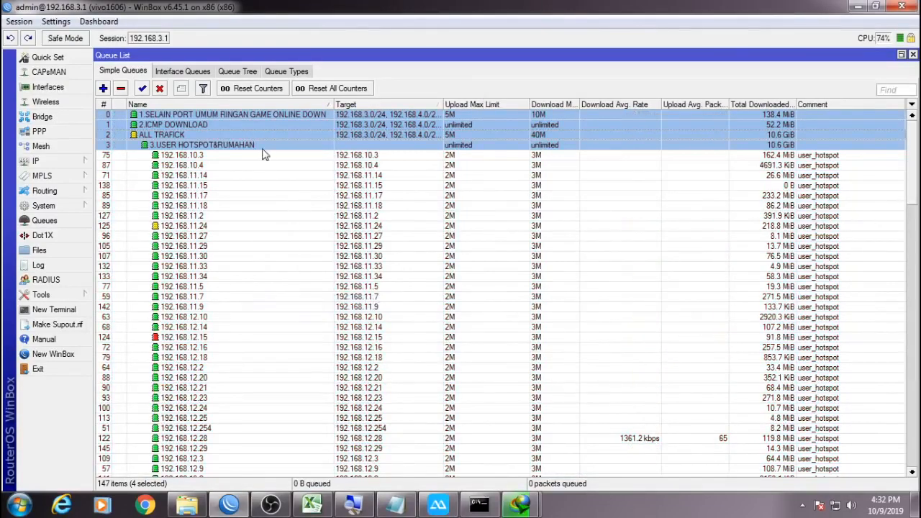
Re-enable all 14 Queue Tree queues, then check the game and the download progress.
left_click(246, 72)
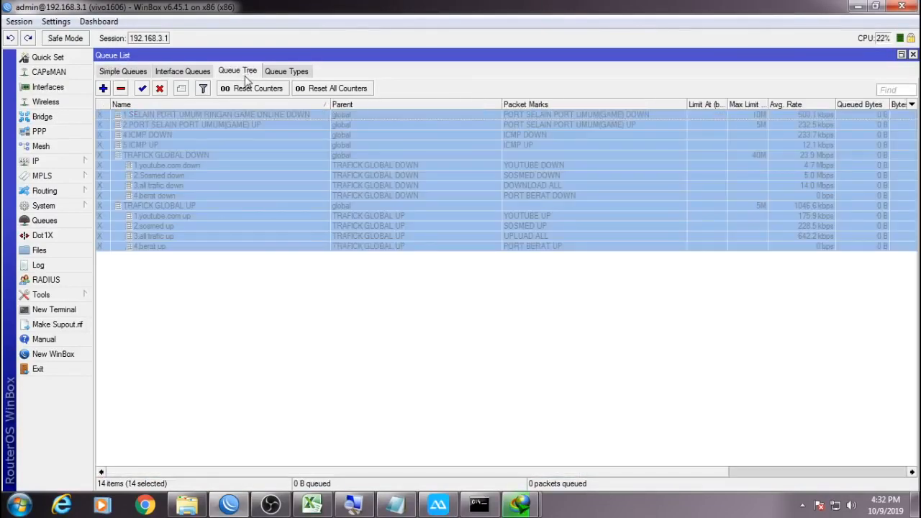
left_click(141, 88)
left_click(437, 505)
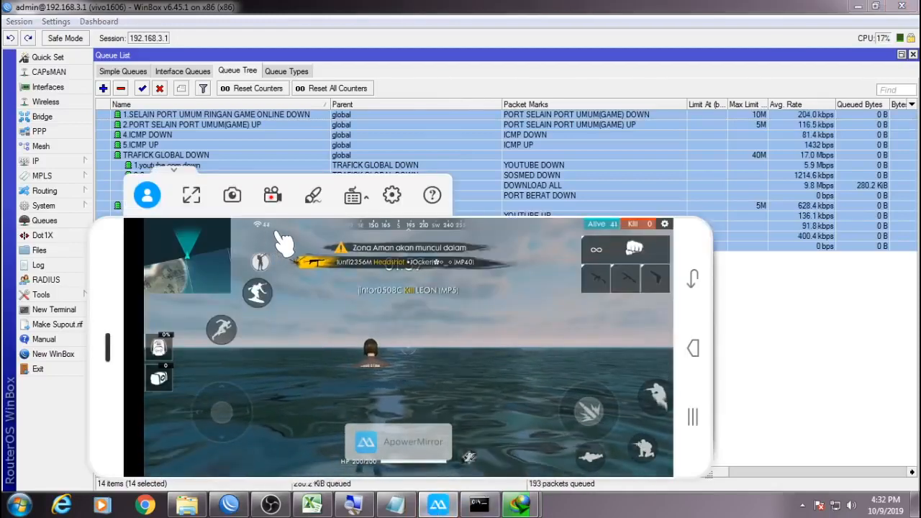
mouse_move(518, 507)
left_click(594, 428)
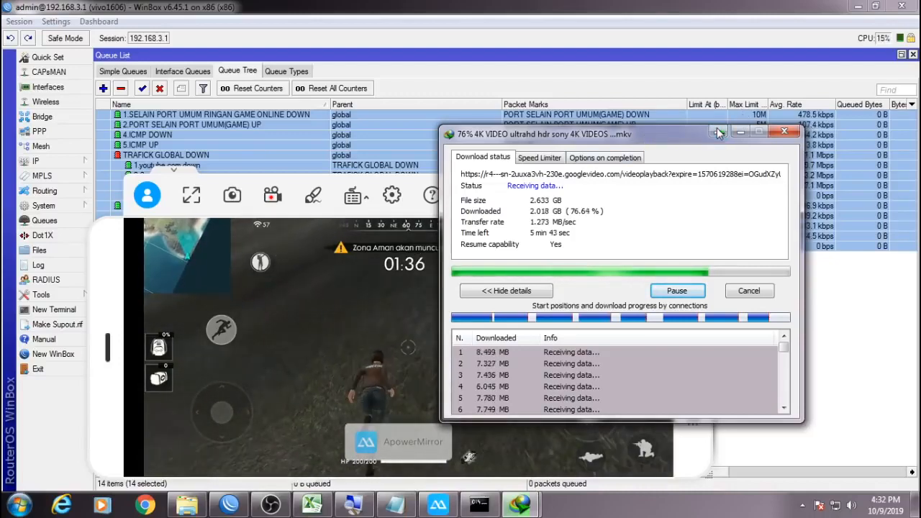
Disable all Queue Tree queues mid-download and watch the mirrored game.
left_click(741, 132)
right_click(406, 145)
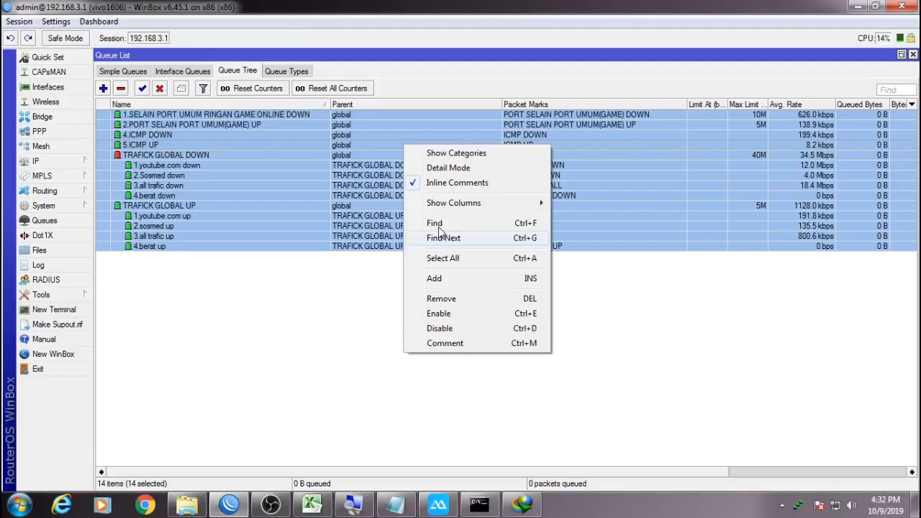
left_click(438, 328)
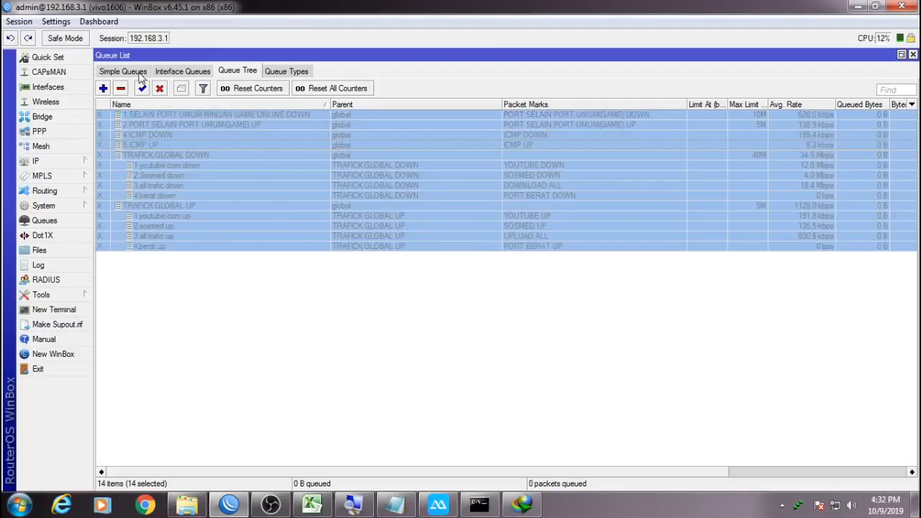
left_click(140, 75)
left_click(437, 504)
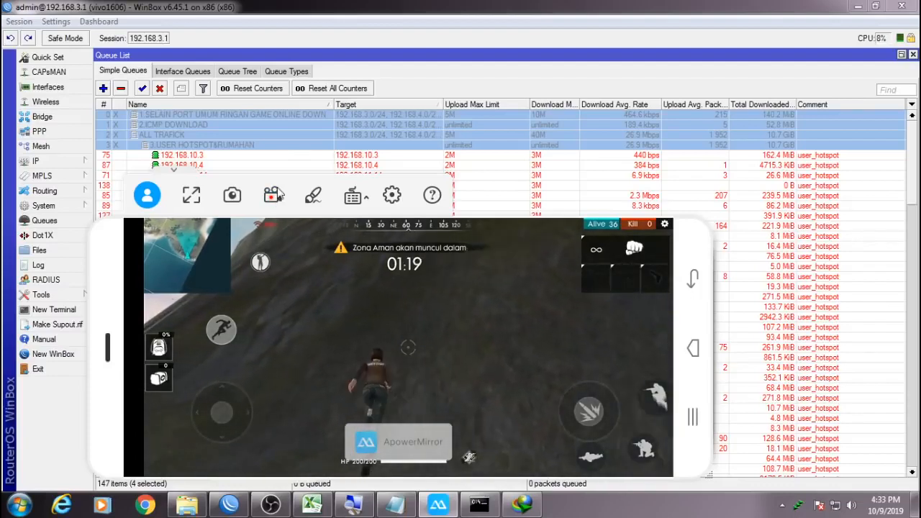
Re-enable the four top simple queues, then check Queue Tree and return to the game.
right_click(297, 133)
left_click(333, 302)
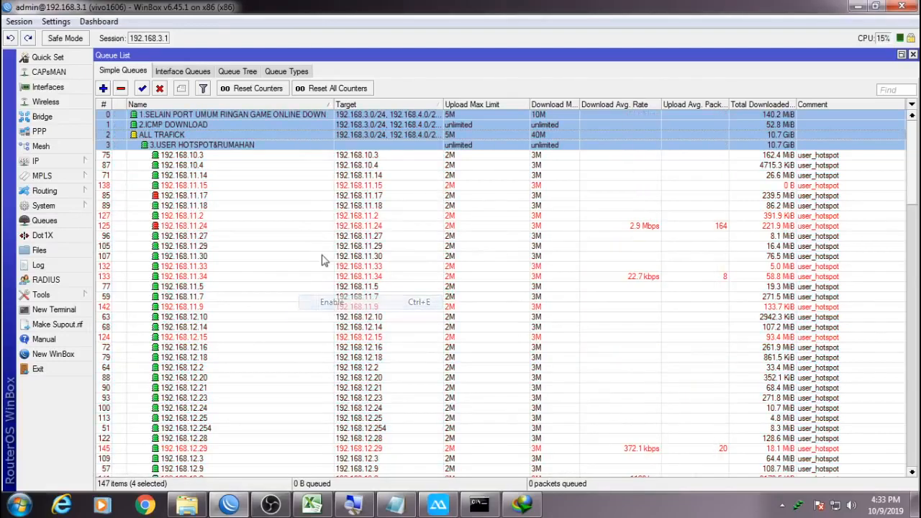
left_click(250, 74)
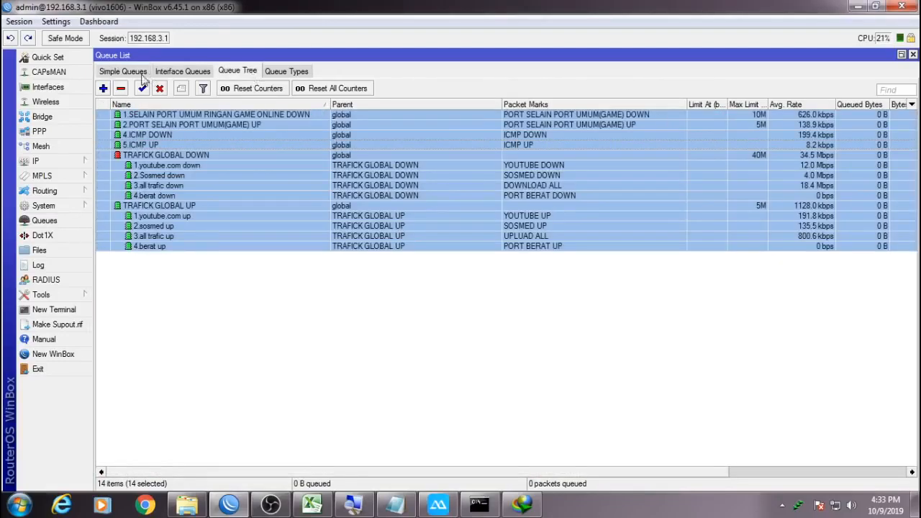
left_click(123, 72)
left_click(440, 506)
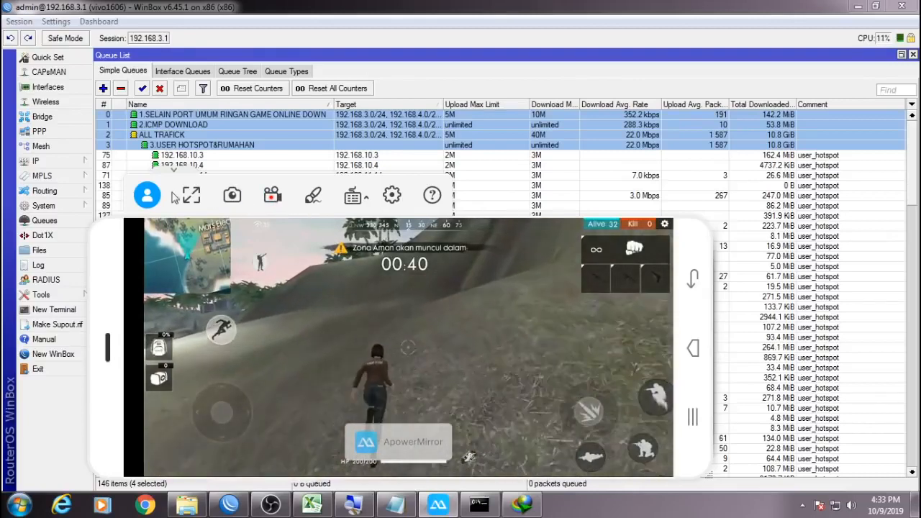
Expand the IP menu in the WinBox sidebar.
left_click(80, 161)
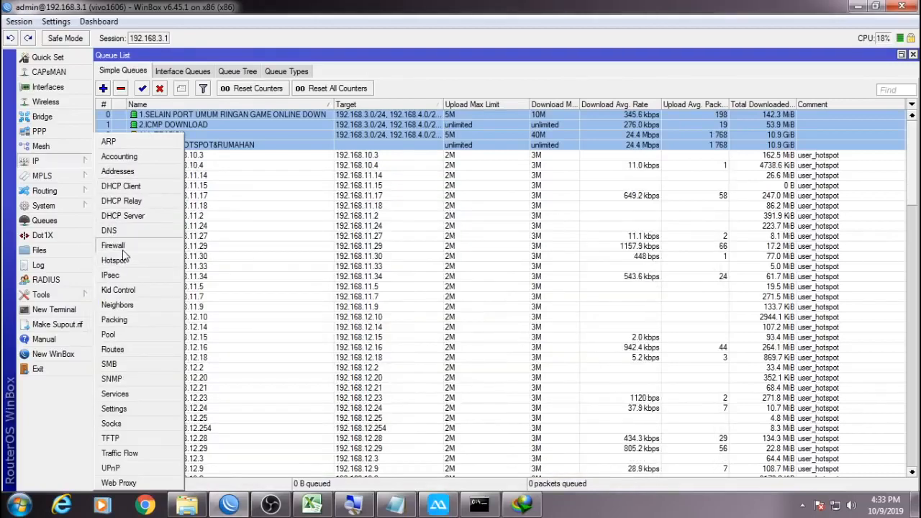
Open IP > Firewall > Raw and select raw rule 27 for ports 2001-2010.
left_click(115, 247)
left_click(205, 72)
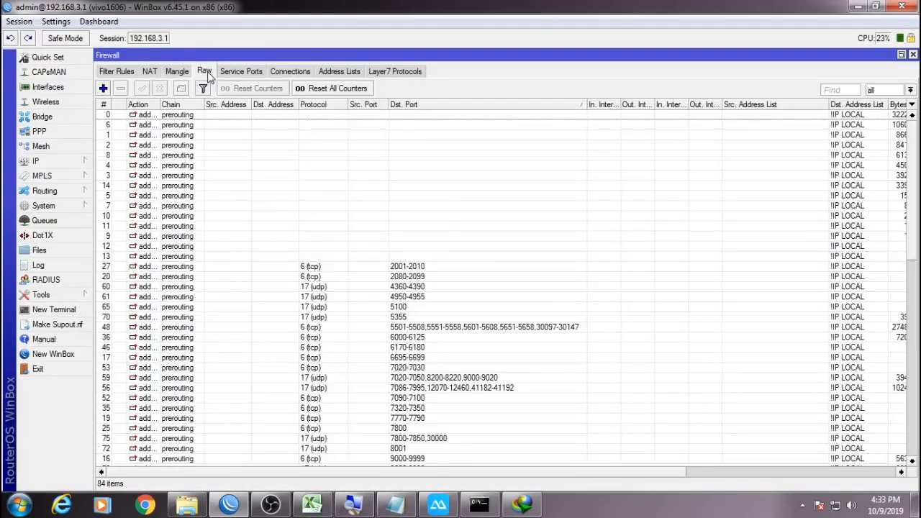
left_click(391, 270)
left_click_drag(441, 477, 651, 480)
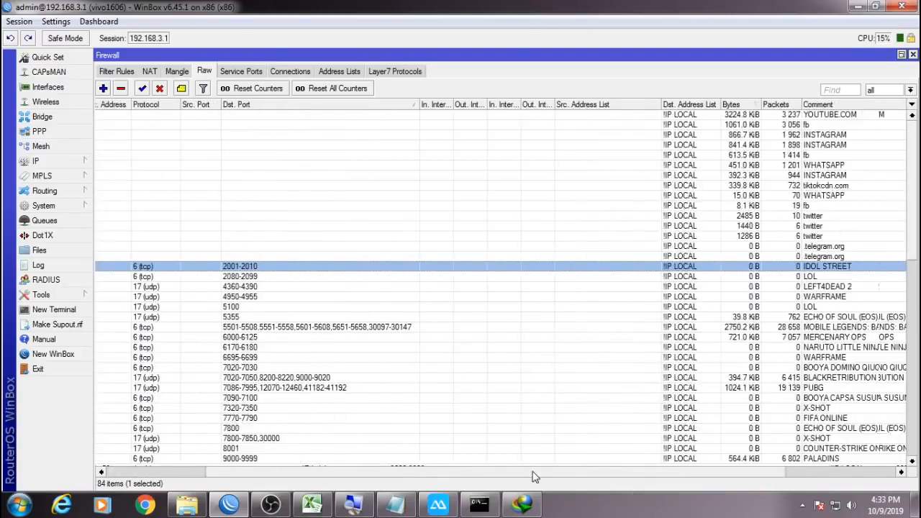
scroll(659, 450, "down", 4)
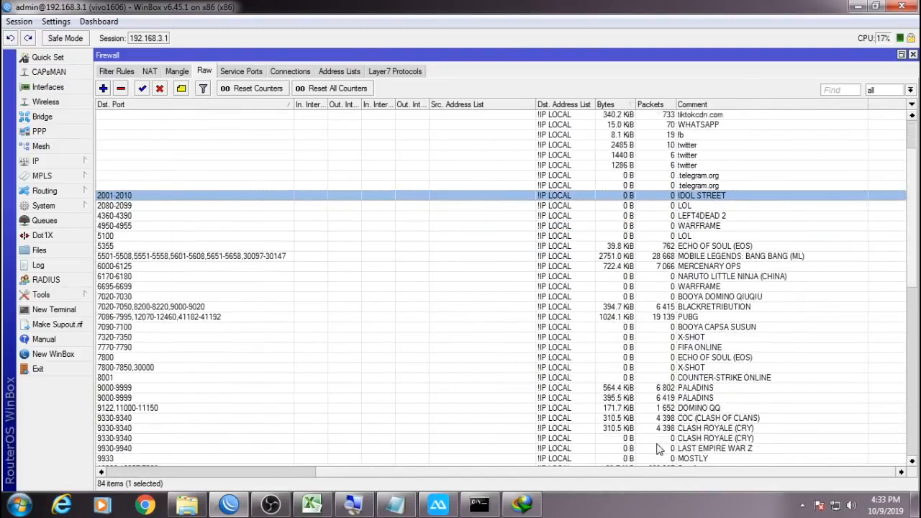
Read the MOBILE LEGENDS and Free fire garena rule counters, then return to the game.
left_click(691, 207)
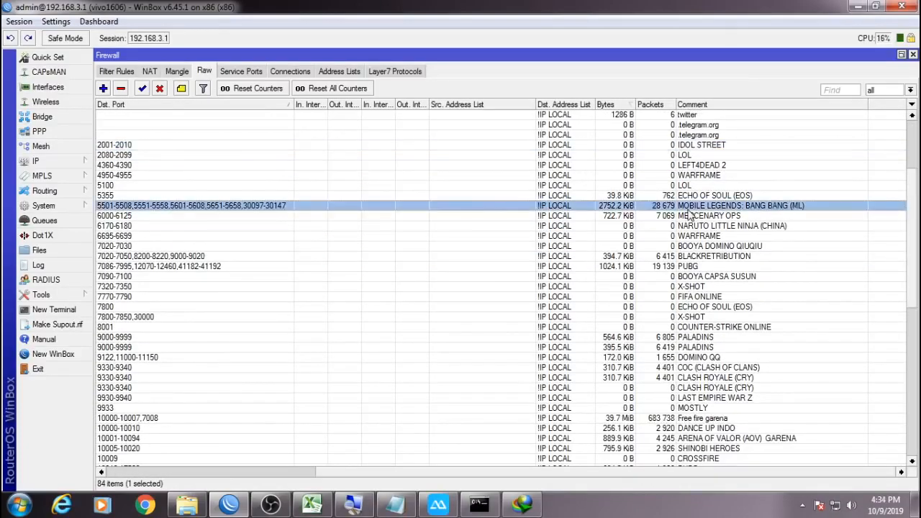
scroll(662, 412, "down", 9)
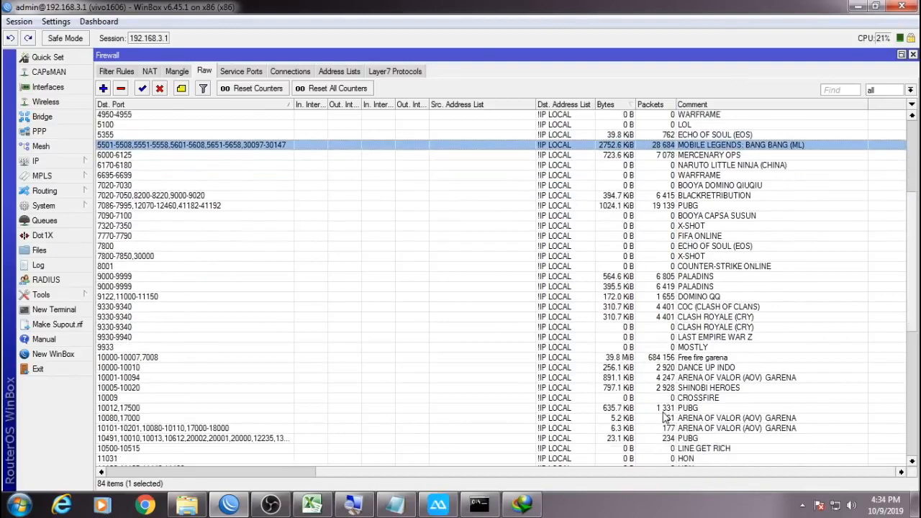
scroll(662, 451, "down", 3)
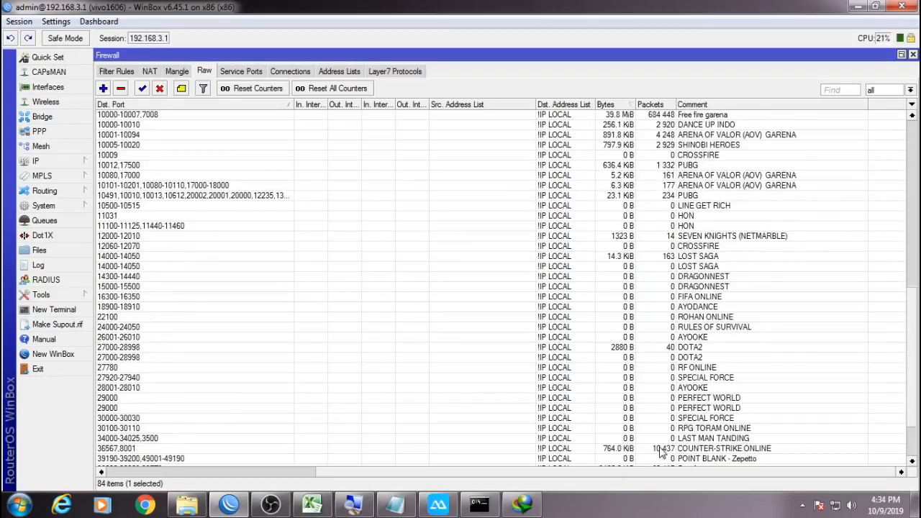
left_click(627, 401)
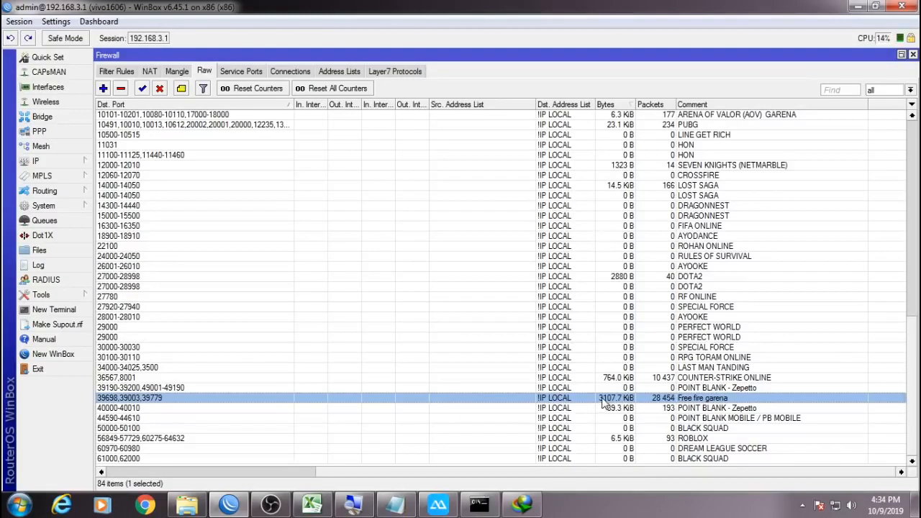
left_click(440, 497)
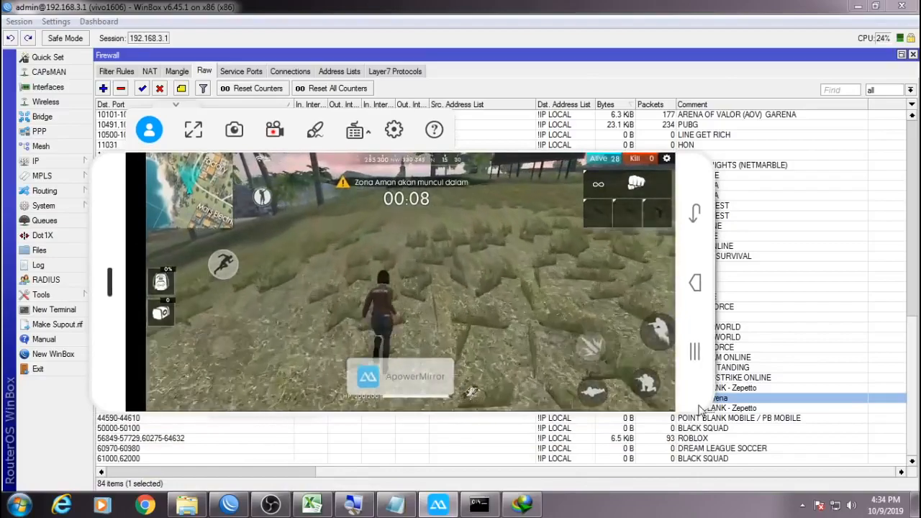
Enlarge the game mirror slightly, check IDM, and open the simple queues list.
left_click_drag(707, 408, 769, 421)
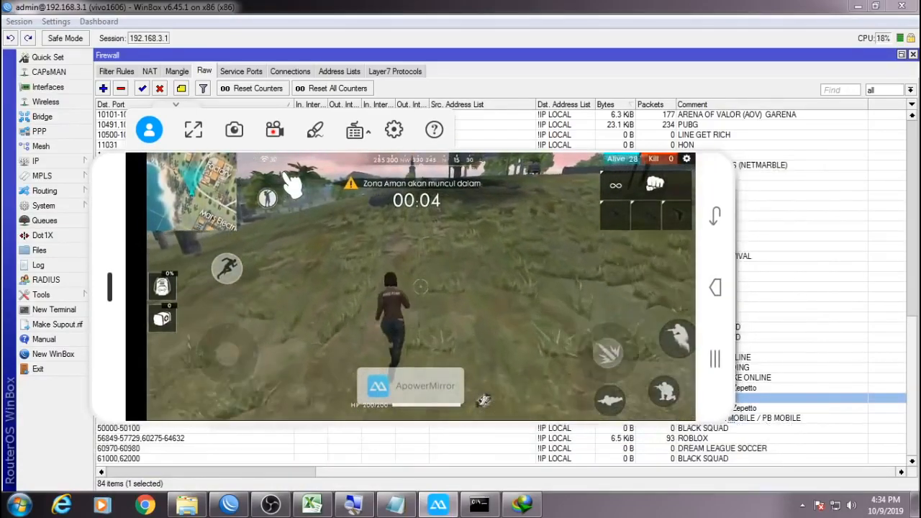
left_click(523, 506)
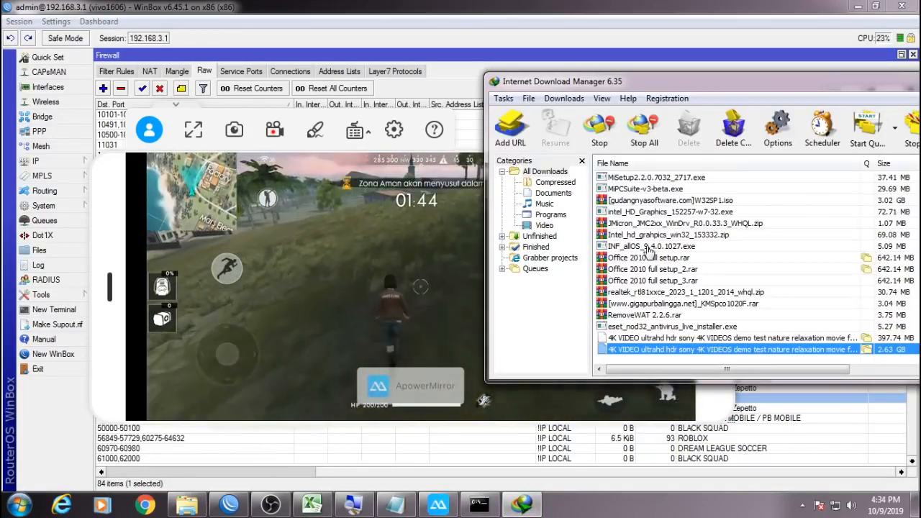
left_click(69, 220)
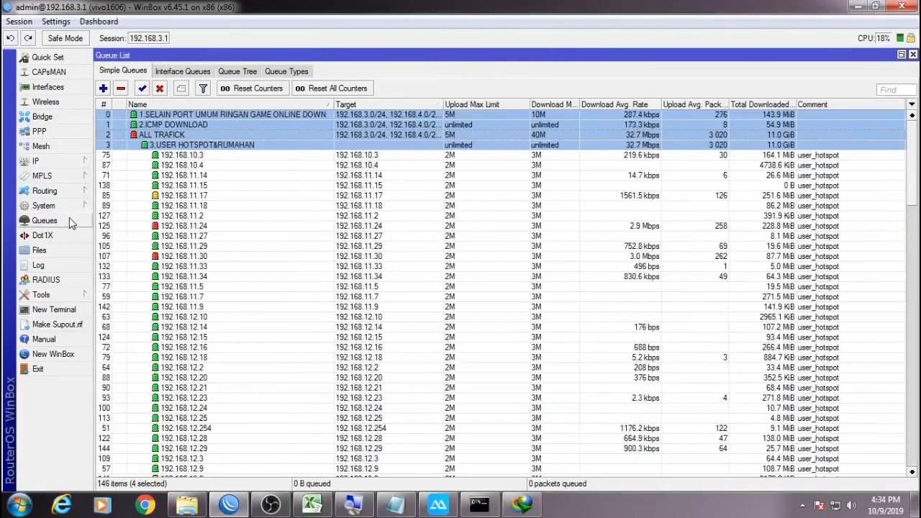
left_click(522, 506)
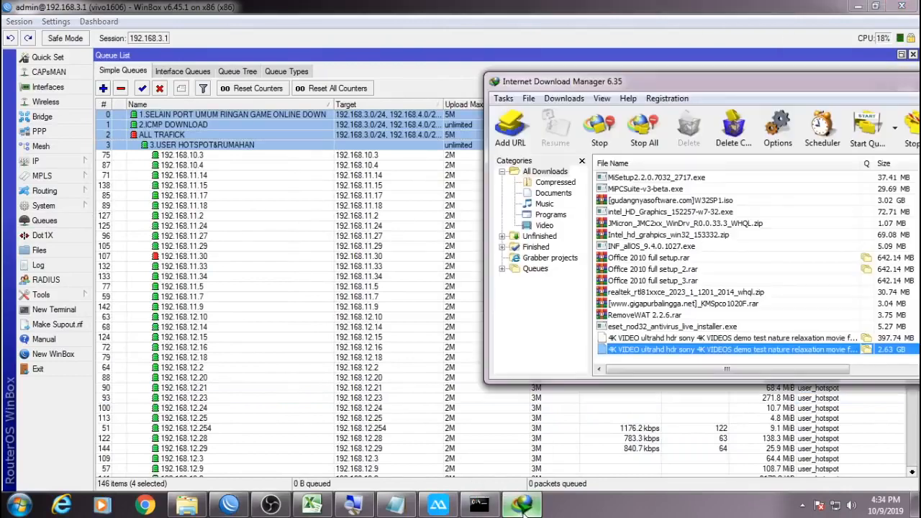
left_click(437, 506)
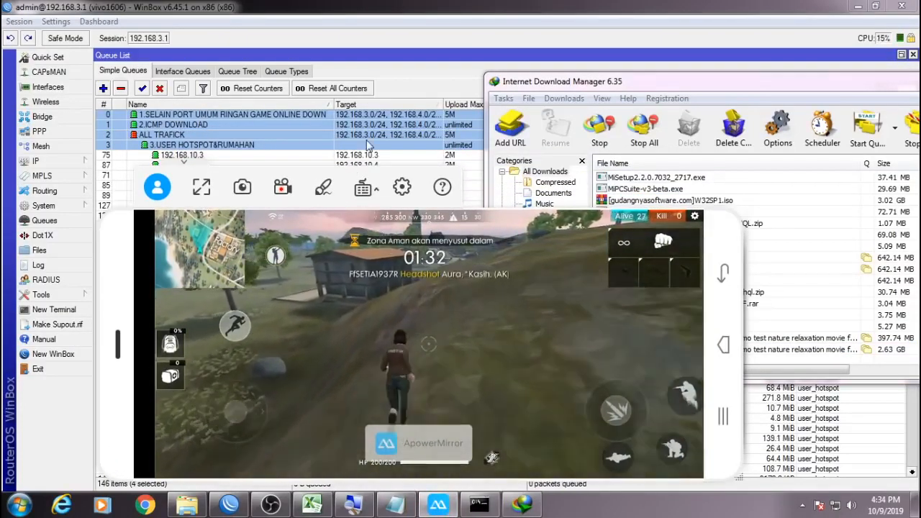
Select the four top-level simple queues, then check the game and ping readout.
left_click(461, 116)
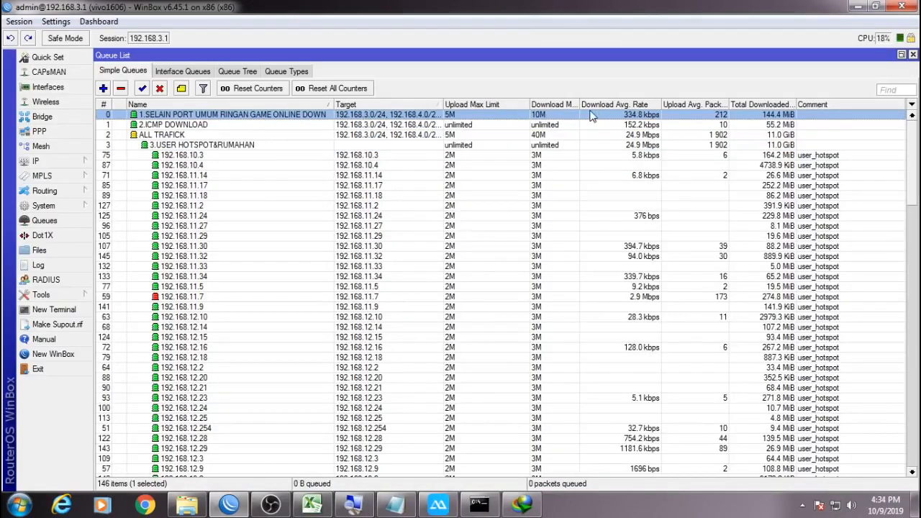
left_click(252, 145)
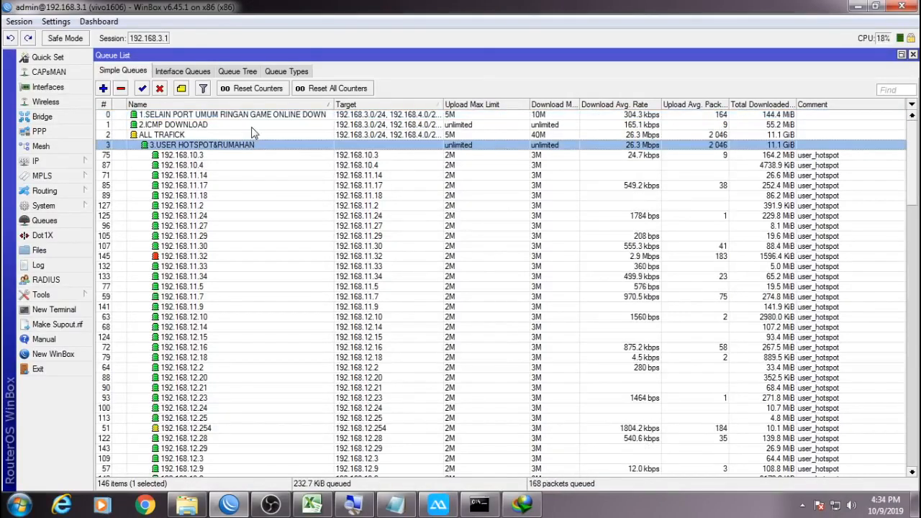
left_click(253, 117, "shift")
left_click(439, 504)
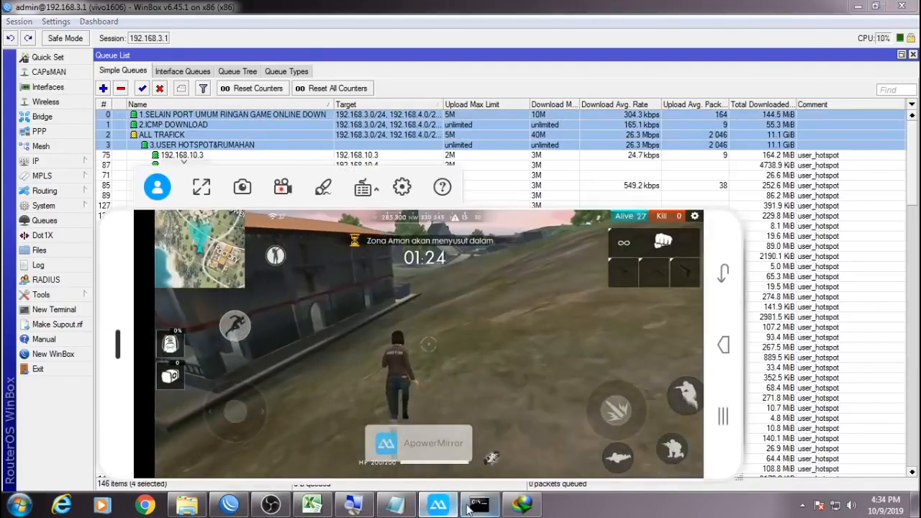
left_click(468, 507)
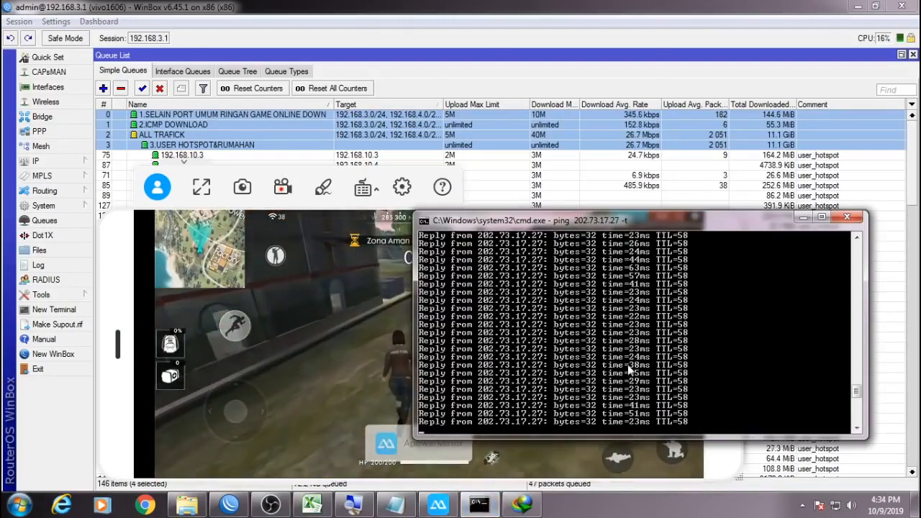
Disable the four top simple queues and all 14 Queue Tree queues.
left_click(229, 504)
right_click(362, 141)
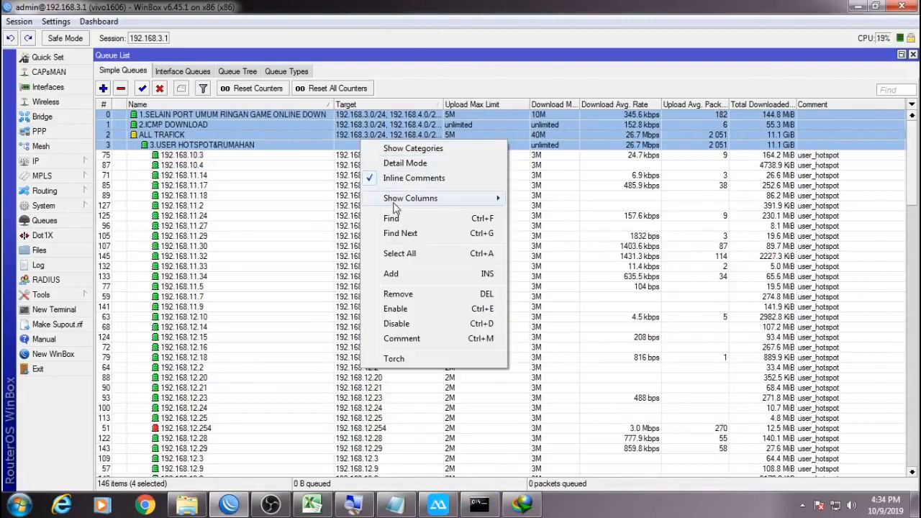
left_click(402, 325)
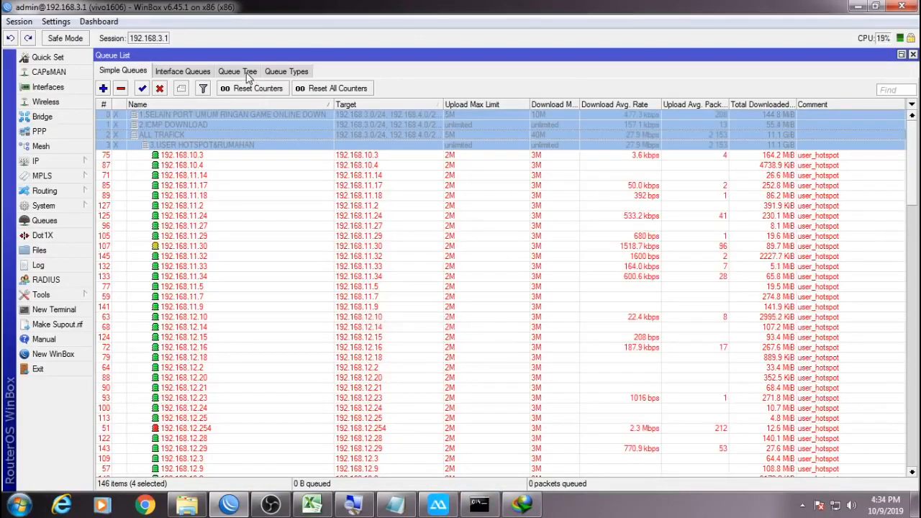
left_click(247, 73)
key("ctrl+d")
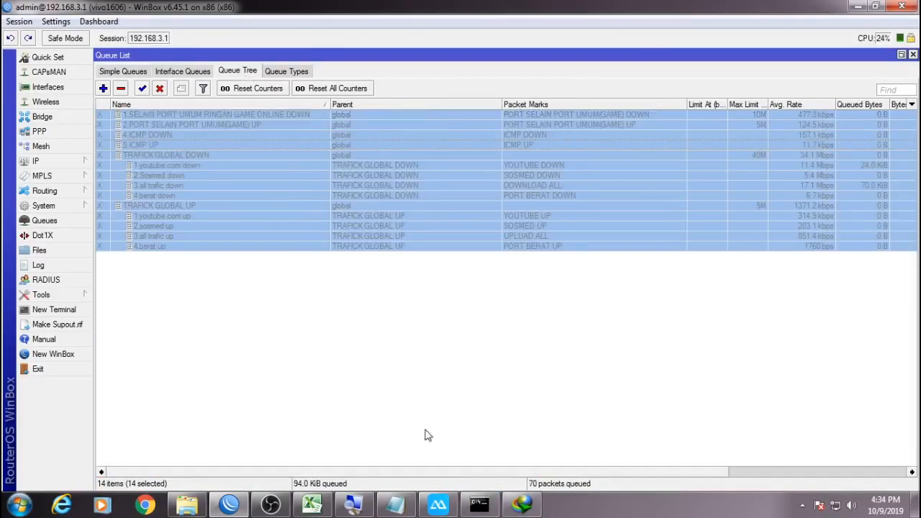
Watch the 4K download, live ping and game with prioritisation switched off.
left_click(452, 506)
left_click(479, 505)
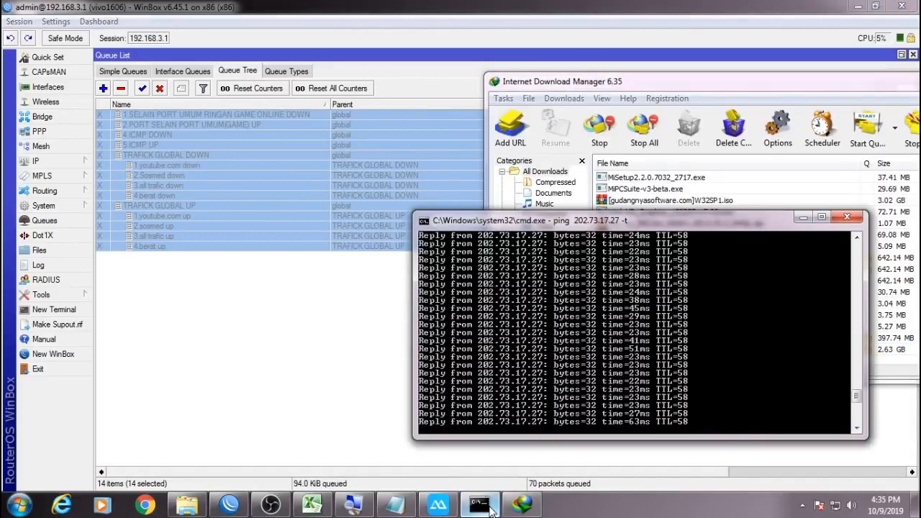
left_click(891, 351)
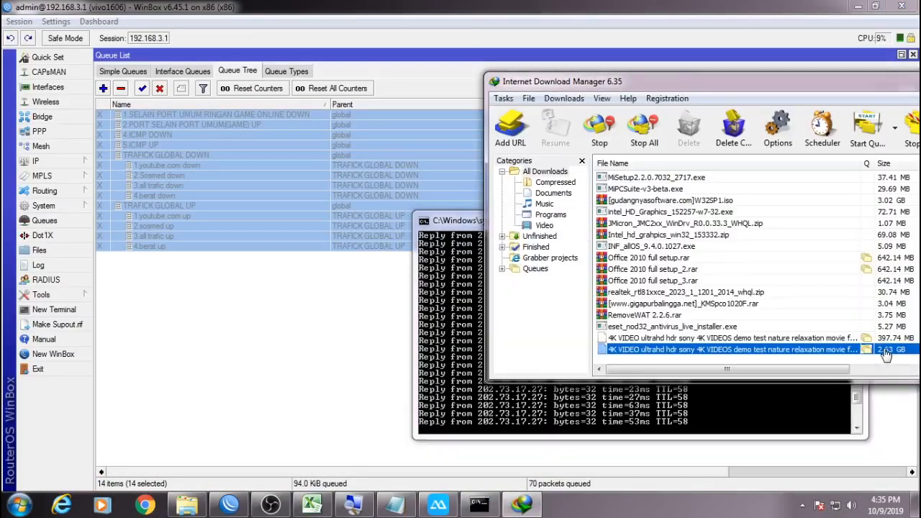
right_click(891, 350)
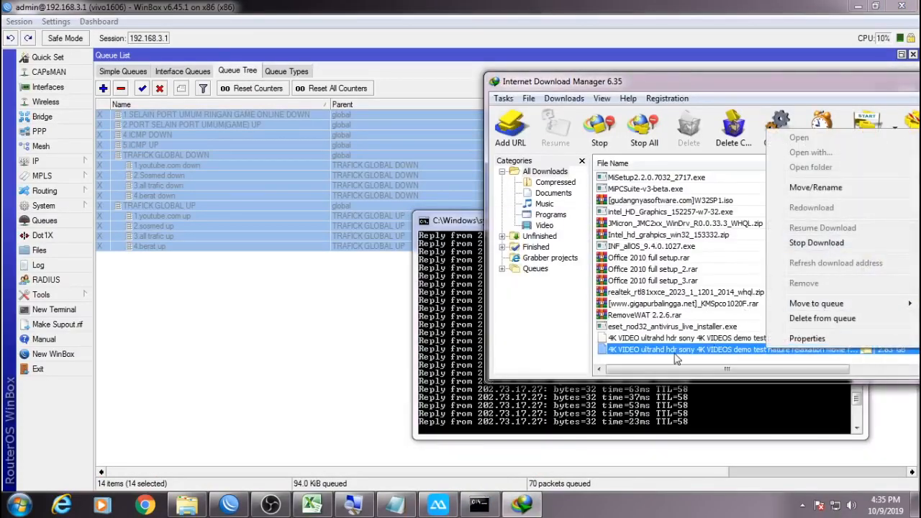
left_click(633, 398)
left_click(439, 505)
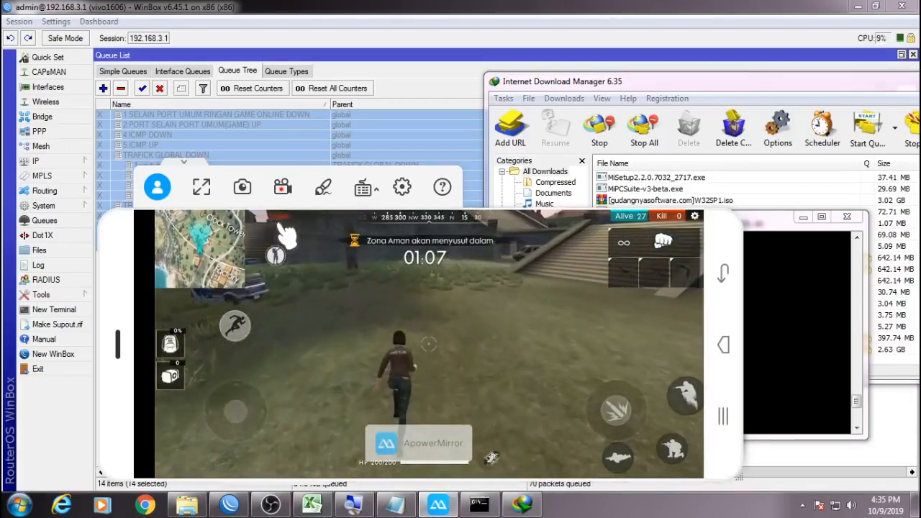
left_click(768, 321)
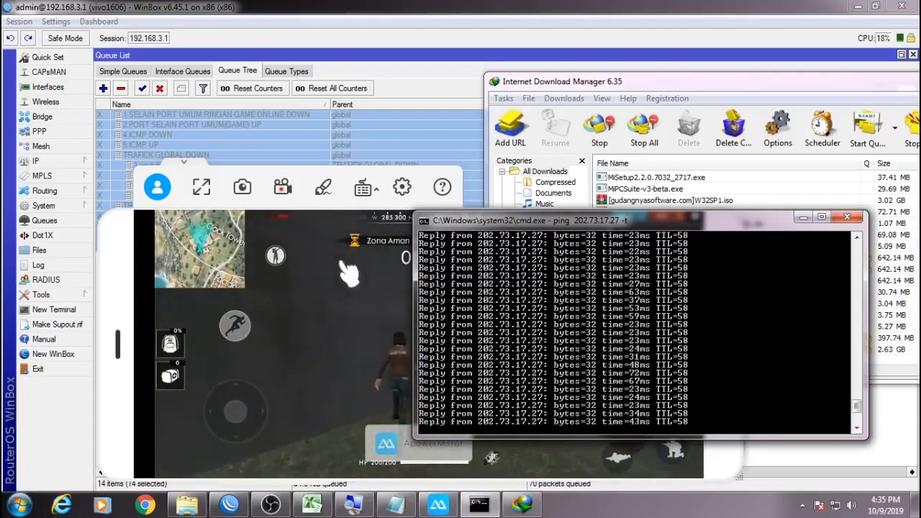
left_click_drag(621, 225, 693, 228)
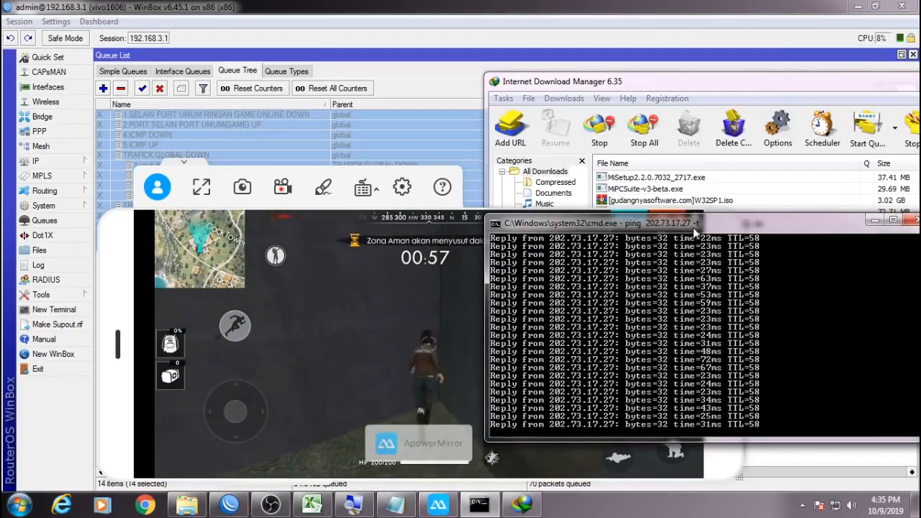
left_click(356, 286)
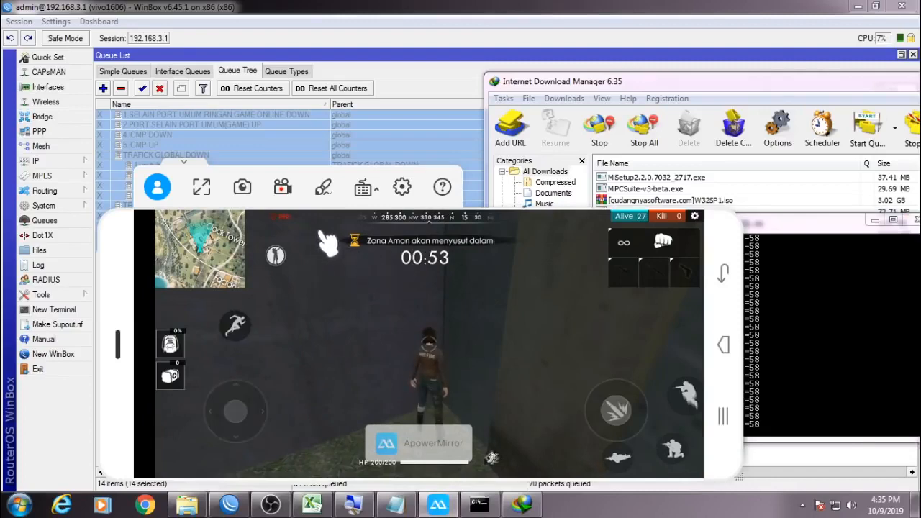
right_click(337, 137)
Re-enable the Queue Tree queues, return to simple queues, and watch the game.
left_click(382, 306)
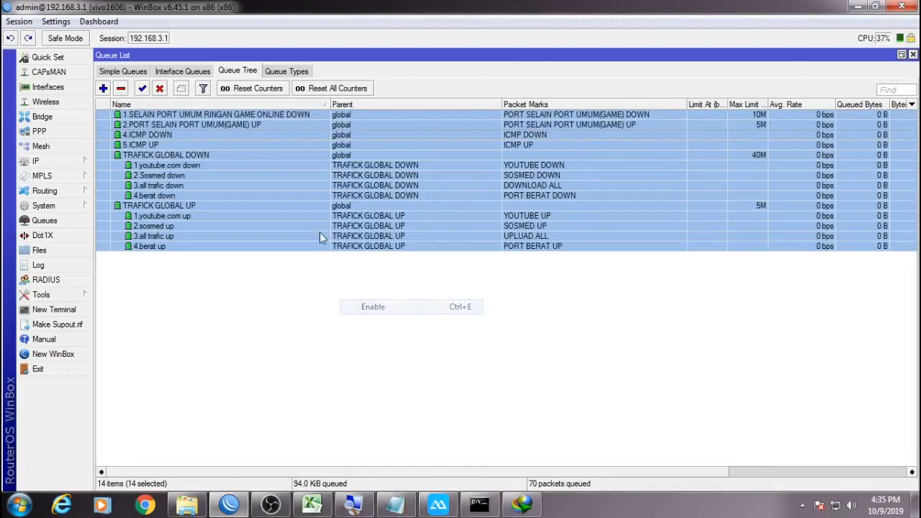
left_click(143, 71)
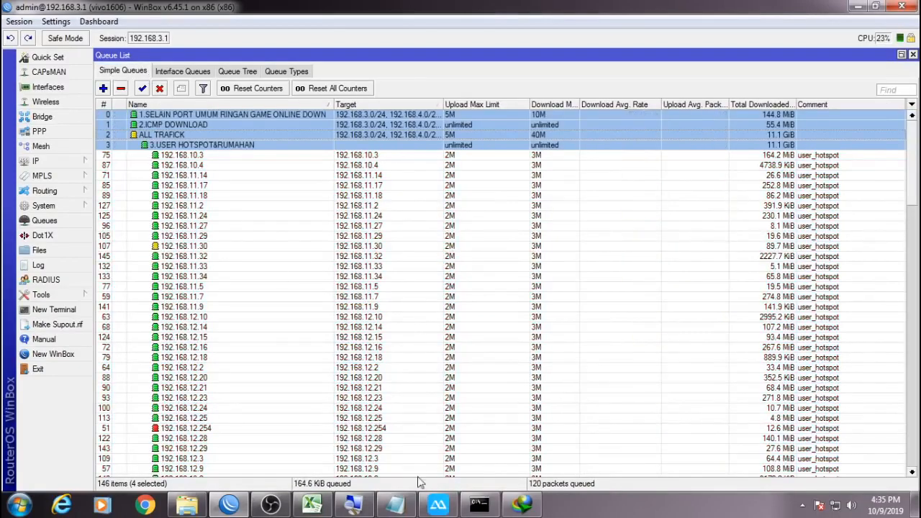
left_click(450, 509)
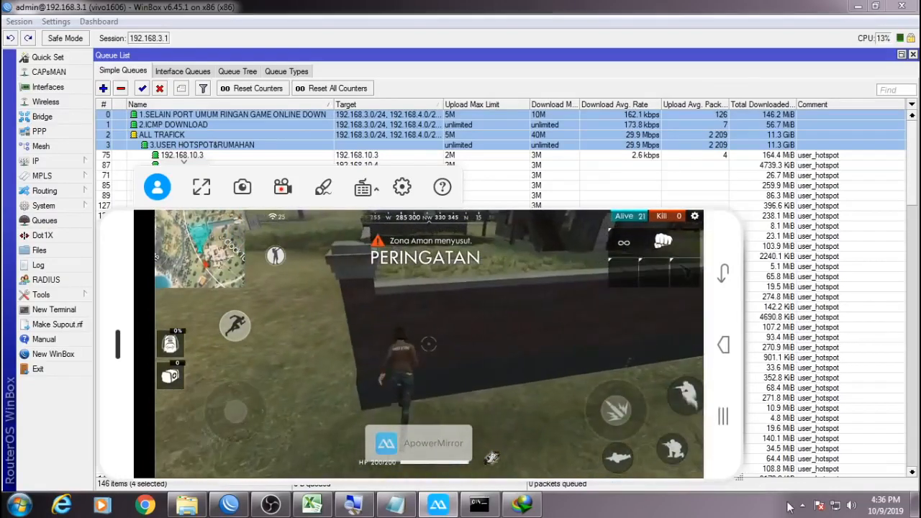
Stop the screen recording from the OBS tray icon.
left_click(803, 505)
right_click(801, 415)
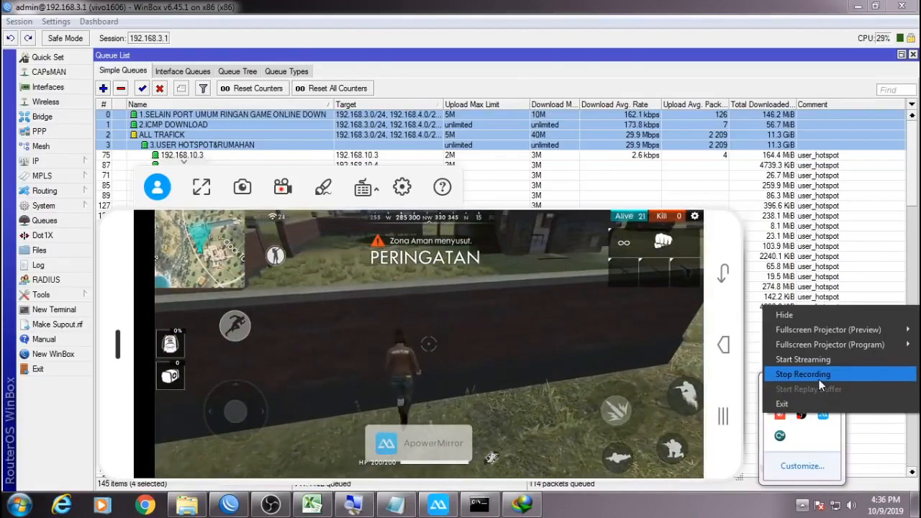
left_click(819, 375)
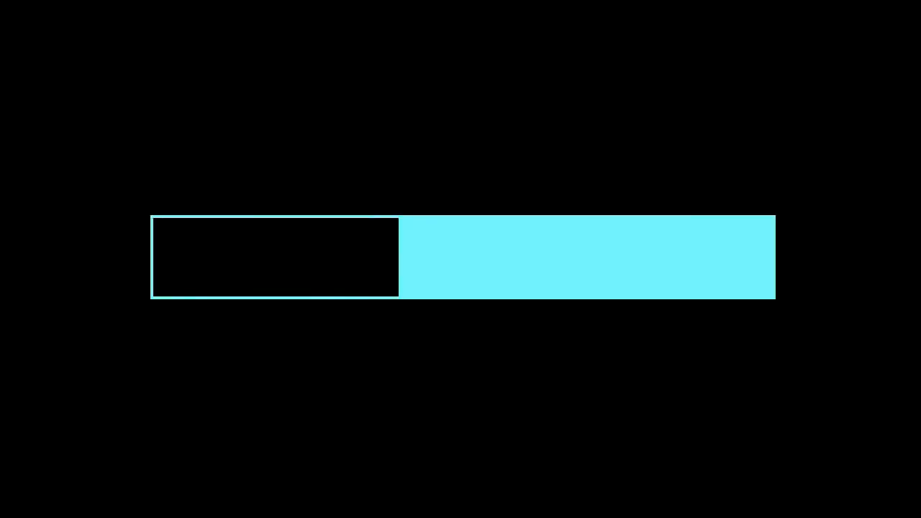